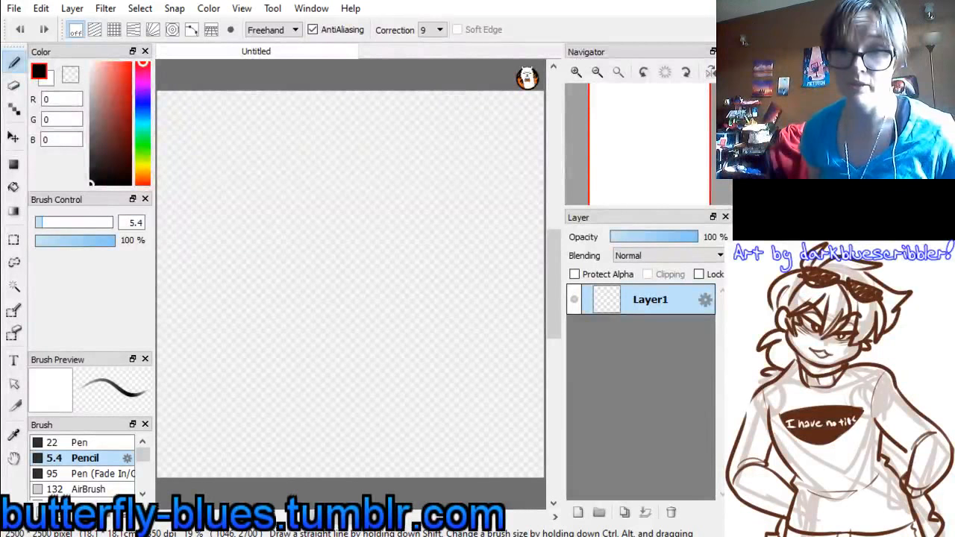
{"action": "mouse_move", "coordinate": [646, 137]}
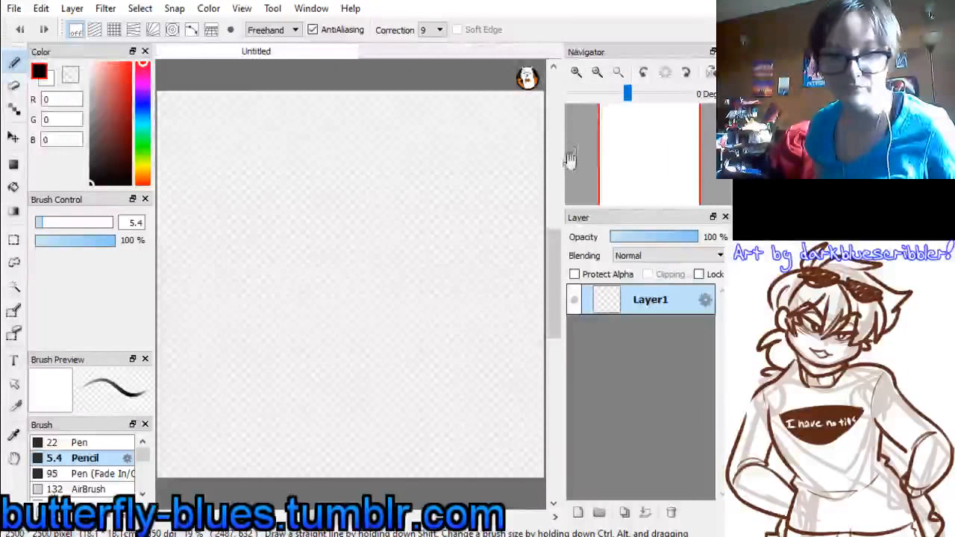
{"action": "left_click", "coordinate": [597, 73]}
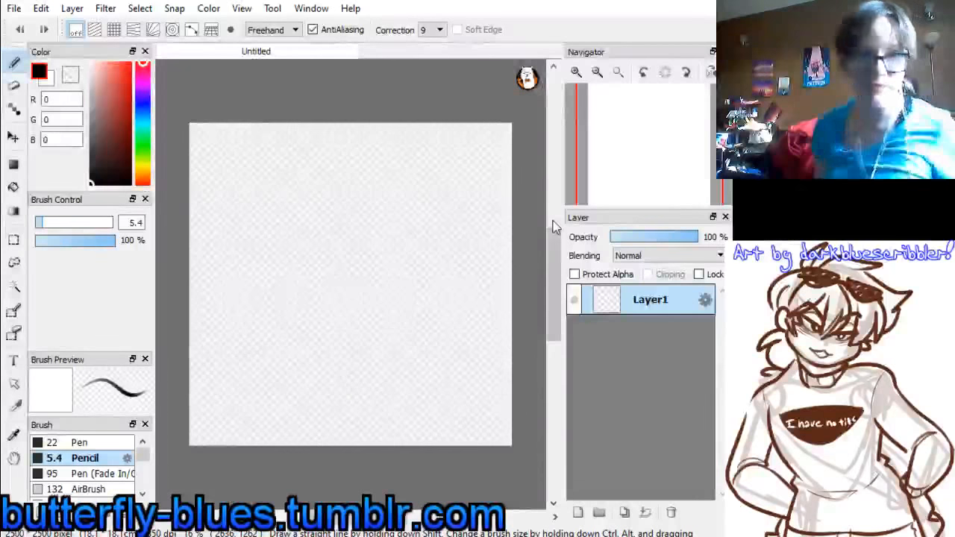
{"action": "left_click", "coordinate": [577, 72]}
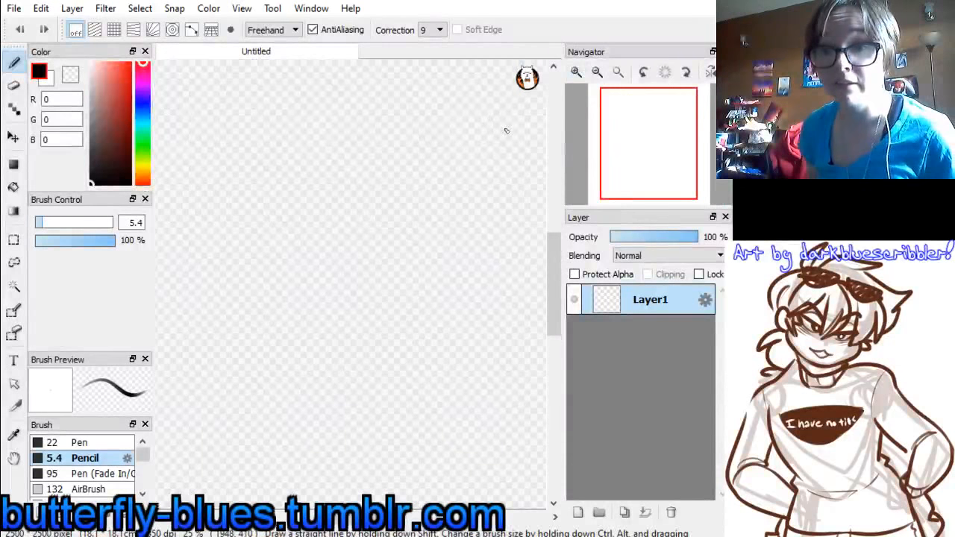
{"action": "left_click", "coordinate": [597, 72]}
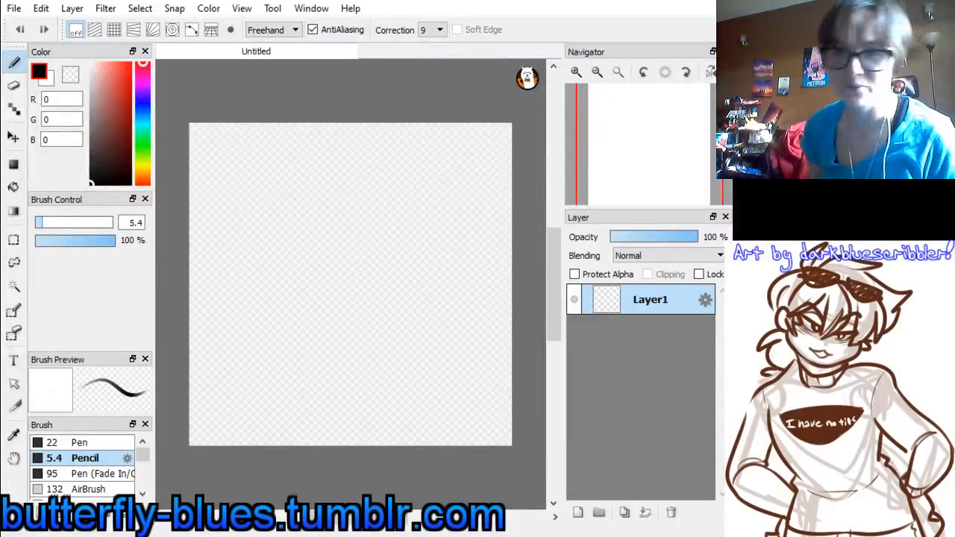
{"action": "left_click", "coordinate": [576, 71]}
{"action": "left_click", "coordinate": [601, 77]}
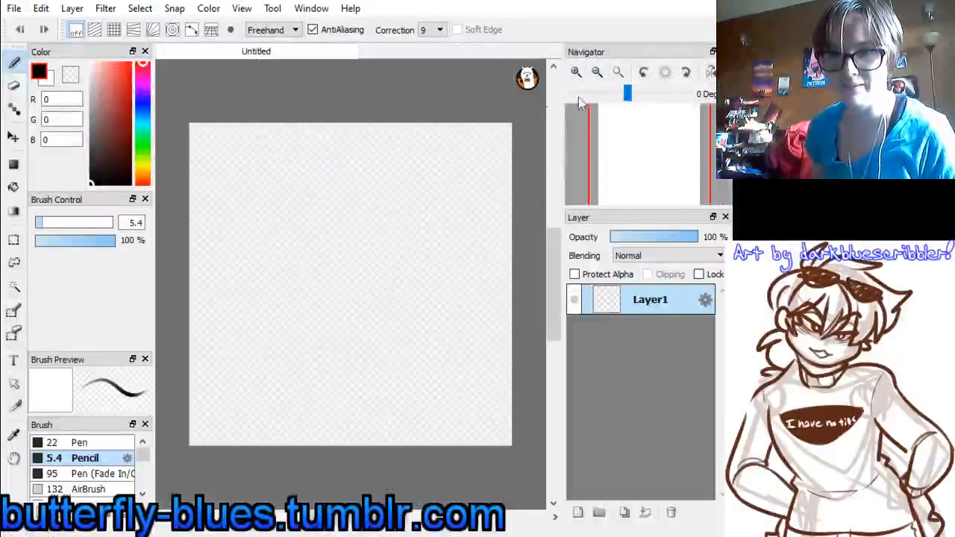
Sketch a round head with a slanted guideline in the canvas's upper half, using a pure red pencil of size 7.7 with correction 0
{"action": "left_click", "coordinate": [127, 63]}
{"action": "left_click_drag", "start_coordinate": [127, 55], "coordinate": [135, 55]}
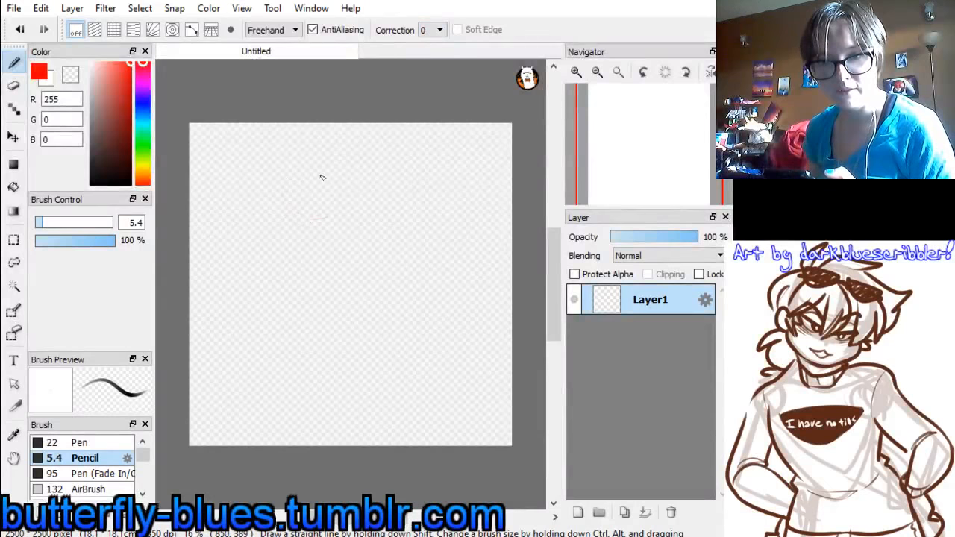
{"action": "mouse_move", "coordinate": [322, 178]}
{"action": "left_mouse_down"}
{"action": "mouse_move", "coordinate": [306, 221]}
{"action": "mouse_move", "coordinate": [291, 181]}
{"action": "mouse_move", "coordinate": [329, 184]}
{"action": "mouse_move", "coordinate": [293, 207]}
{"action": "mouse_move", "coordinate": [311, 171]}
{"action": "mouse_move", "coordinate": [309, 224]}
{"action": "mouse_move", "coordinate": [300, 171]}
{"action": "mouse_move", "coordinate": [310, 221]}
{"action": "mouse_move", "coordinate": [309, 180]}
{"action": "mouse_move", "coordinate": [330, 182]}
{"action": "mouse_move", "coordinate": [312, 175]}
{"action": "mouse_move", "coordinate": [335, 217]}
{"action": "mouse_move", "coordinate": [321, 170]}
{"action": "mouse_move", "coordinate": [335, 216]}
{"action": "mouse_move", "coordinate": [295, 210]}
{"action": "mouse_move", "coordinate": [328, 190]}
{"action": "left_mouse_up"}
{"action": "left_click", "coordinate": [47, 223]}
{"action": "left_click_drag", "start_coordinate": [293, 211], "coordinate": [327, 189]}
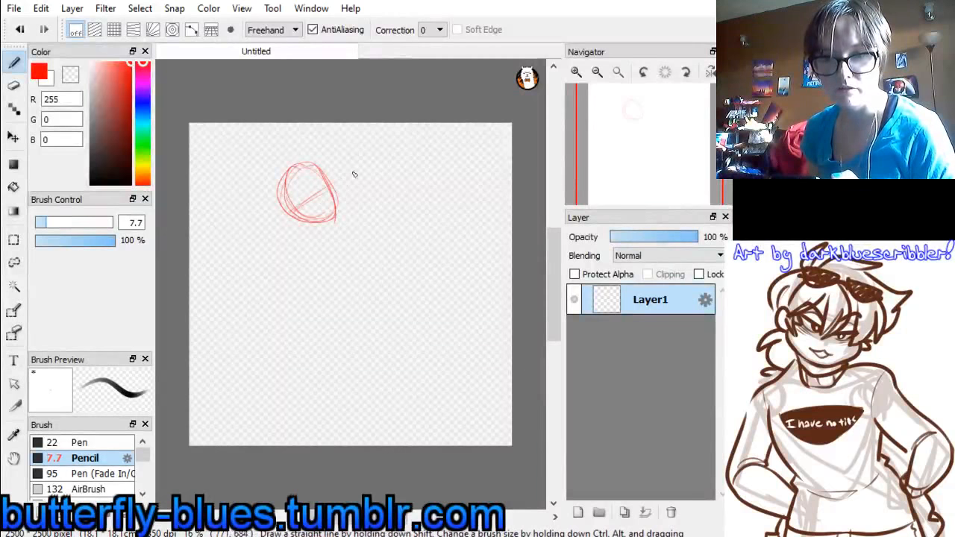
Sketch the neck, the curved back, the base of the torso and the start of the chest below the head in red
{"action": "mouse_move", "coordinate": [302, 228]}
{"action": "left_mouse_down"}
{"action": "mouse_move", "coordinate": [267, 264]}
{"action": "mouse_move", "coordinate": [258, 323]}
{"action": "left_mouse_up"}
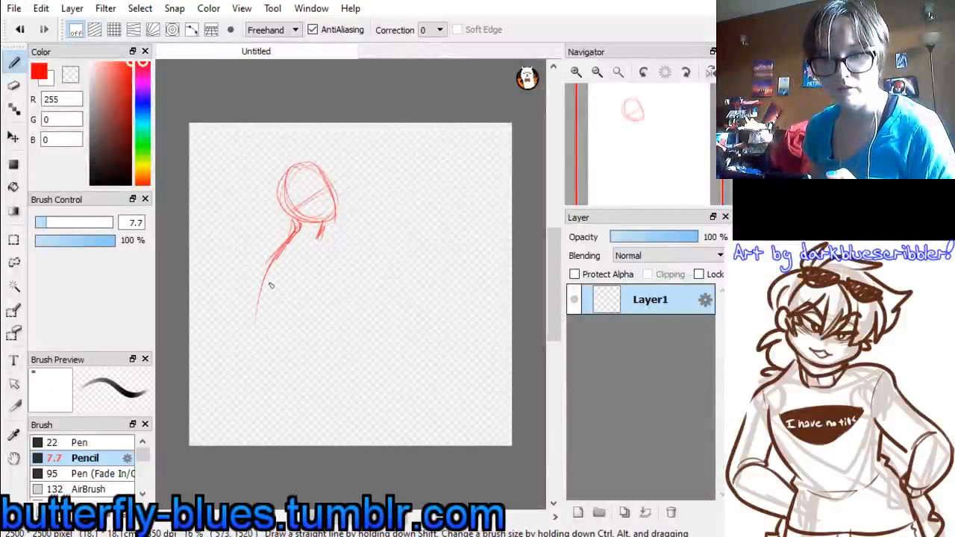
{"action": "left_click_drag", "start_coordinate": [275, 260], "coordinate": [263, 351]}
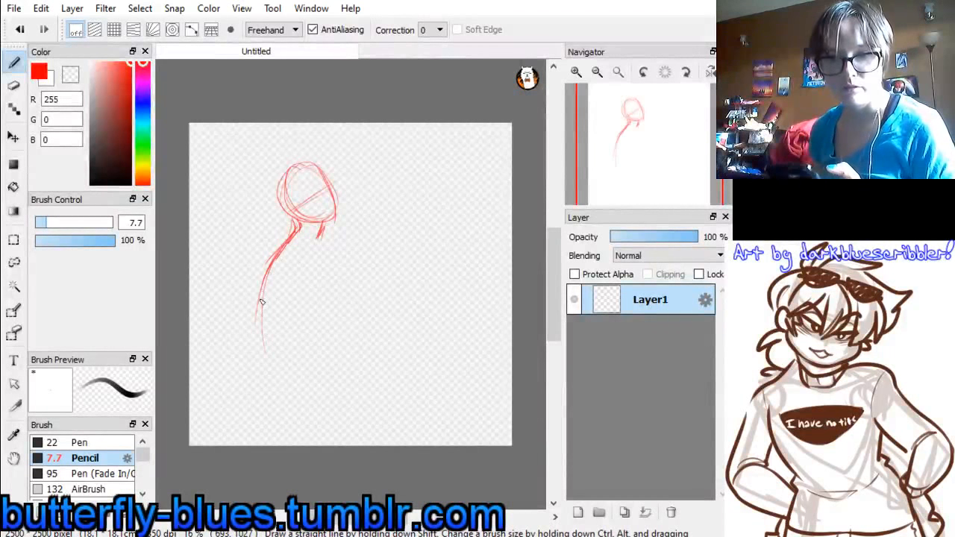
{"action": "left_click_drag", "start_coordinate": [266, 276], "coordinate": [254, 381]}
{"action": "mouse_move", "coordinate": [263, 311]}
{"action": "left_mouse_down"}
{"action": "mouse_move", "coordinate": [257, 388]}
{"action": "mouse_move", "coordinate": [329, 379]}
{"action": "left_mouse_up"}
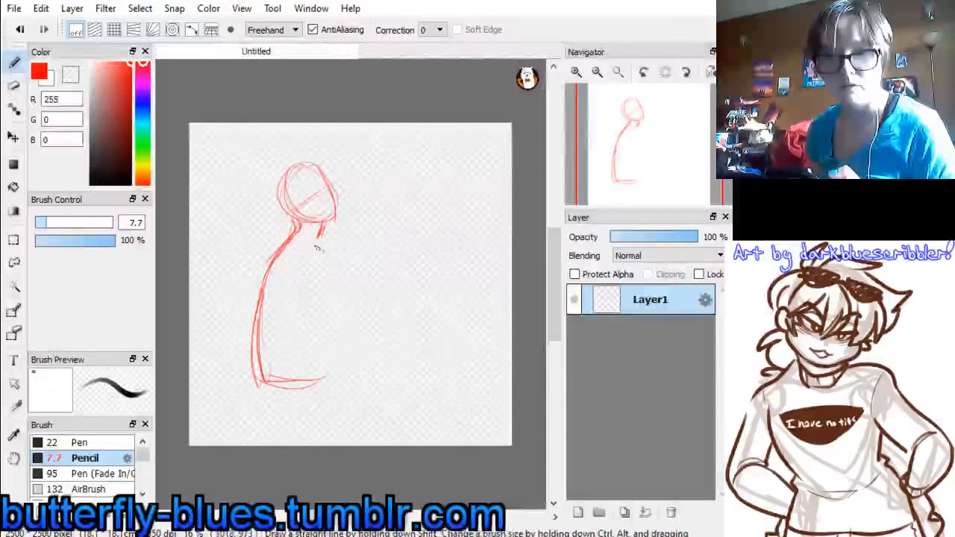
{"action": "left_click_drag", "start_coordinate": [316, 237], "coordinate": [330, 279]}
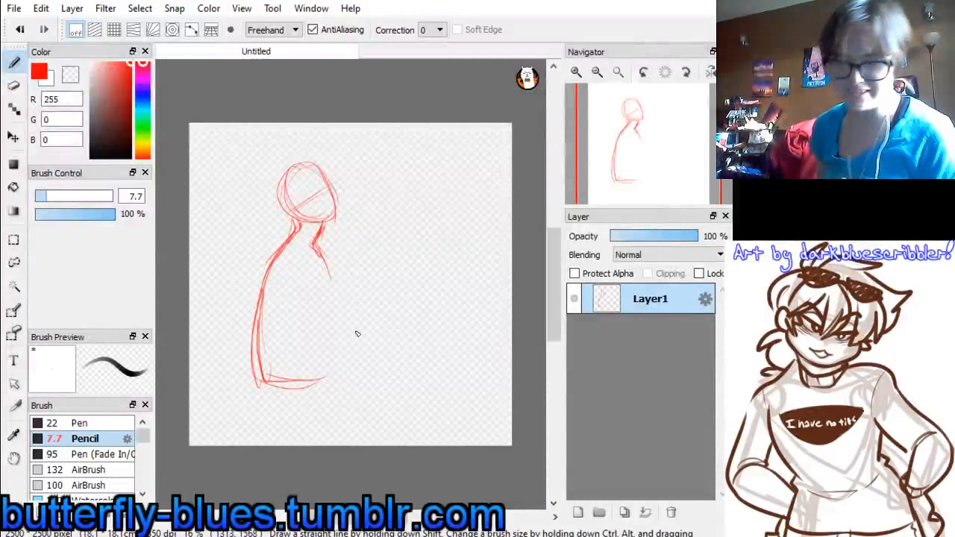
Sketch the seat, a horizontal thigh and a bent lower leg in red, raising the pencil size to 12.9
{"action": "left_click_drag", "start_coordinate": [258, 370], "coordinate": [287, 394]}
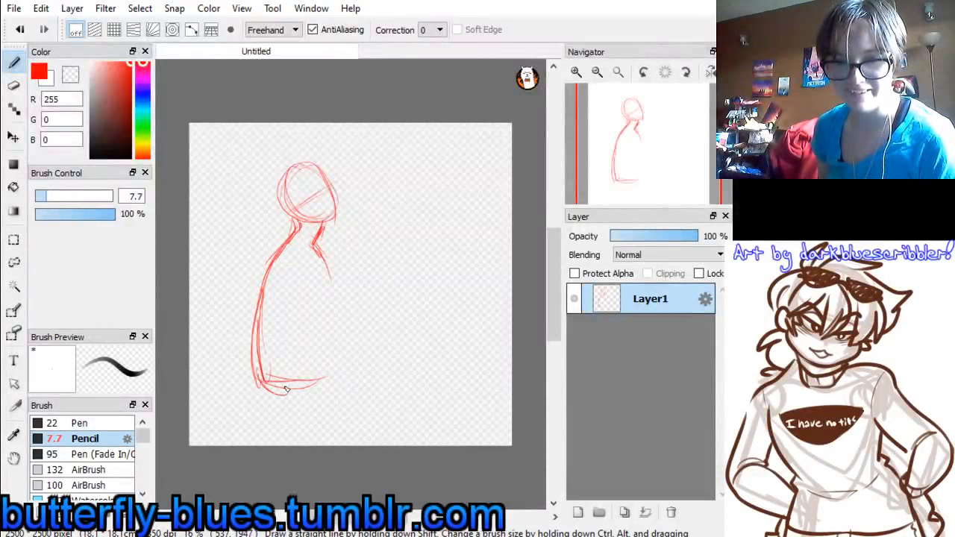
{"action": "left_click", "coordinate": [54, 198]}
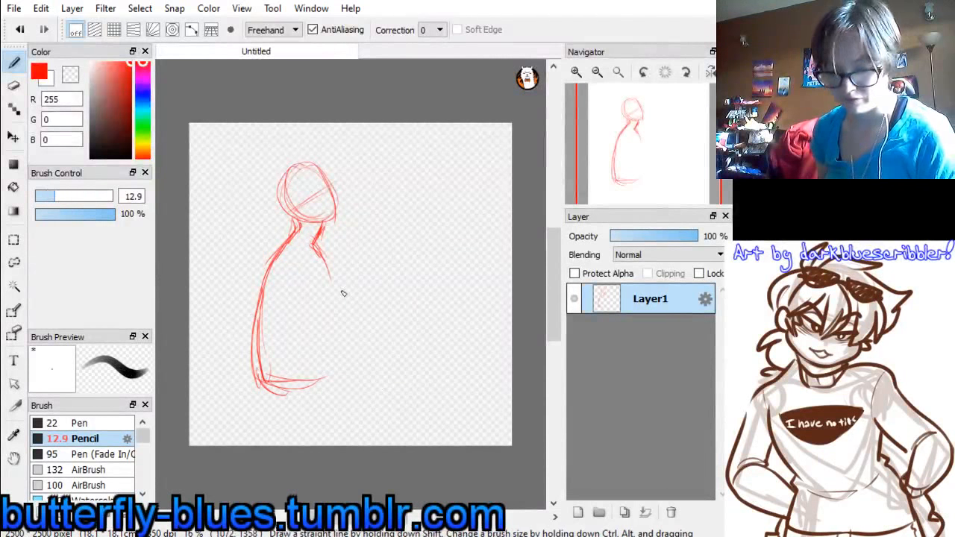
{"action": "mouse_move", "coordinate": [255, 374]}
{"action": "left_mouse_down"}
{"action": "mouse_move", "coordinate": [311, 391]}
{"action": "mouse_move", "coordinate": [262, 388]}
{"action": "mouse_move", "coordinate": [351, 398]}
{"action": "left_mouse_up"}
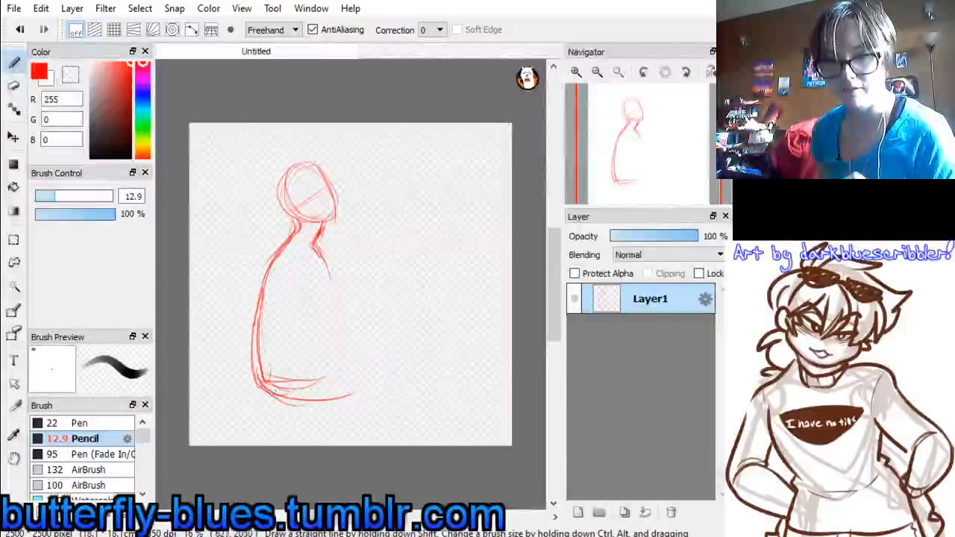
{"action": "left_click_drag", "start_coordinate": [270, 391], "coordinate": [368, 394]}
{"action": "mouse_move", "coordinate": [289, 360]}
{"action": "left_mouse_down"}
{"action": "mouse_move", "coordinate": [386, 356]}
{"action": "mouse_move", "coordinate": [403, 434]}
{"action": "left_mouse_up"}
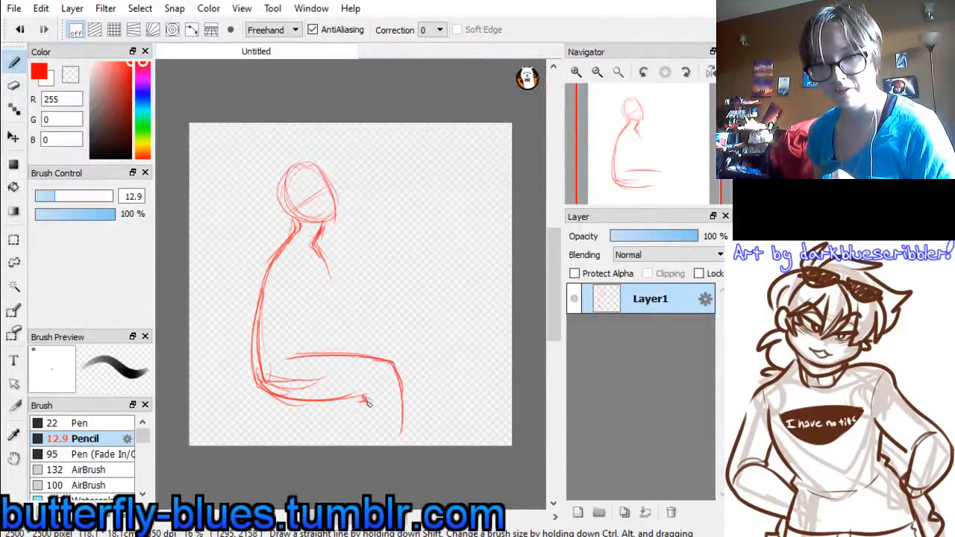
{"action": "left_click_drag", "start_coordinate": [367, 410], "coordinate": [366, 437]}
{"action": "left_click_drag", "start_coordinate": [398, 363], "coordinate": [388, 443]}
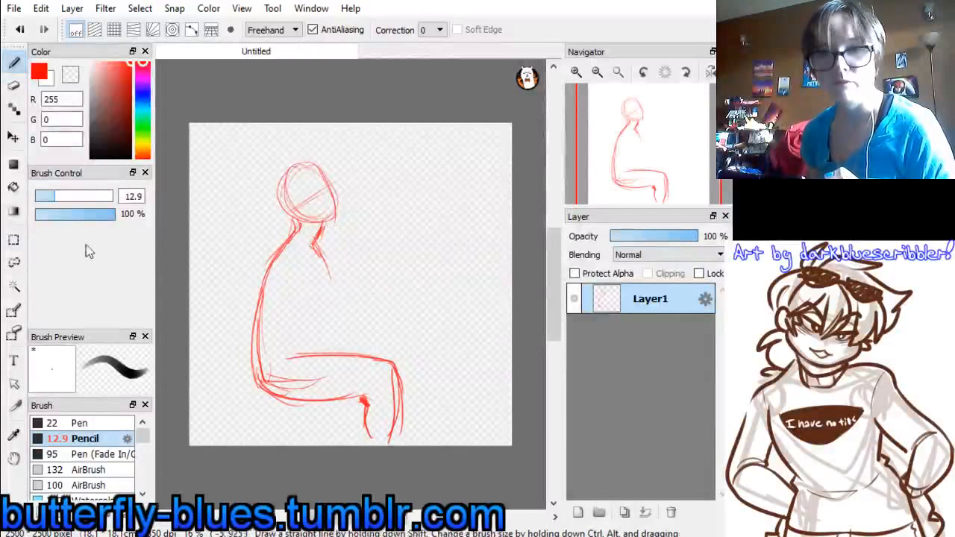
Lasso the head and upper torso, rotate them slightly clockwise so the figure leans forward, apply the transform and deselect
{"action": "left_click", "coordinate": [18, 263]}
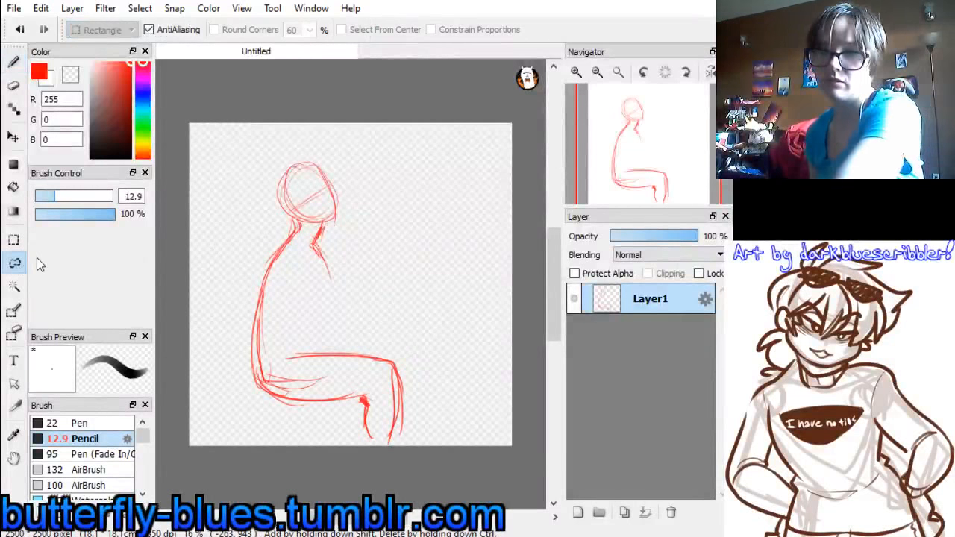
{"action": "mouse_move", "coordinate": [251, 319]}
{"action": "left_mouse_down"}
{"action": "mouse_move", "coordinate": [389, 167]}
{"action": "mouse_move", "coordinate": [269, 162]}
{"action": "mouse_move", "coordinate": [256, 315]}
{"action": "left_mouse_up"}
{"action": "key", "text": "ctrl+t"}
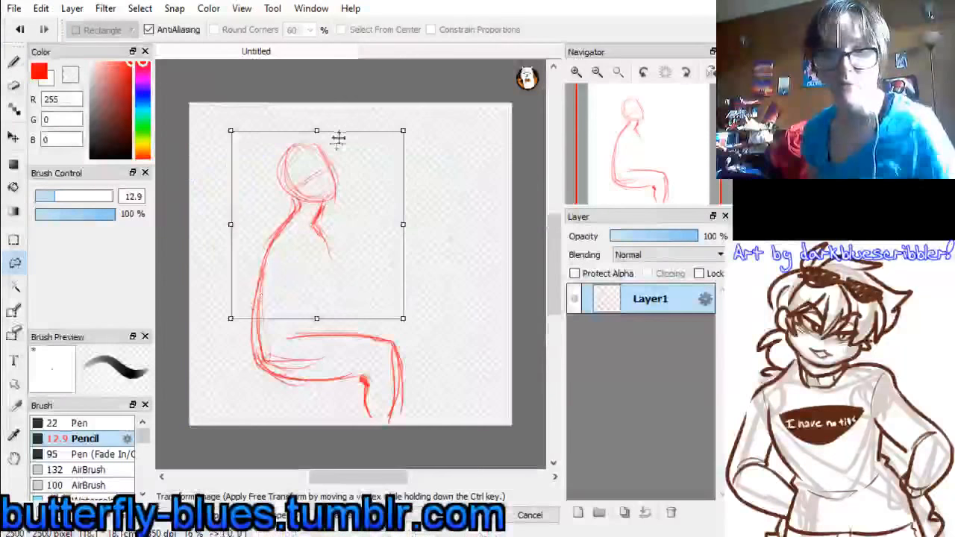
{"action": "left_click_drag", "start_coordinate": [337, 137], "coordinate": [365, 115]}
{"action": "left_click_drag", "start_coordinate": [304, 225], "coordinate": [312, 235]}
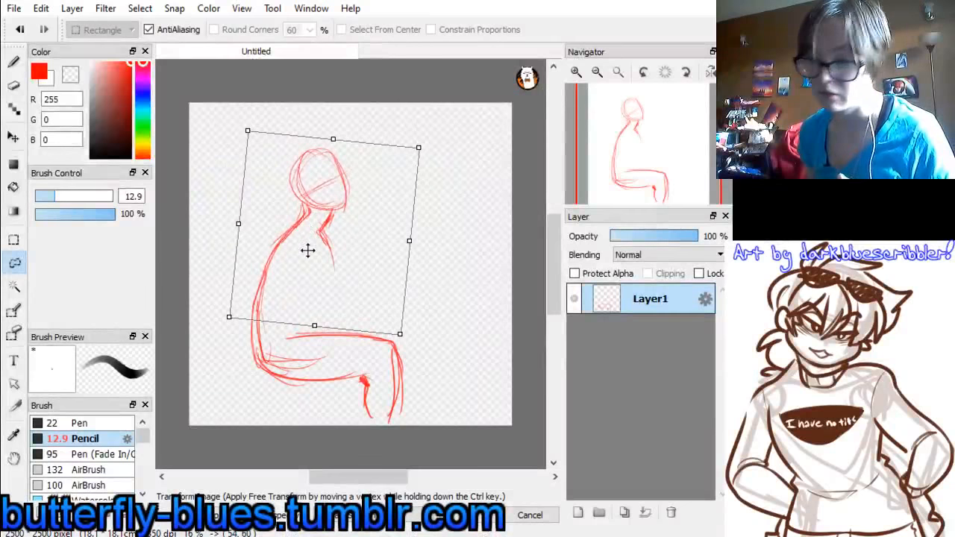
{"action": "left_click", "coordinate": [479, 516]}
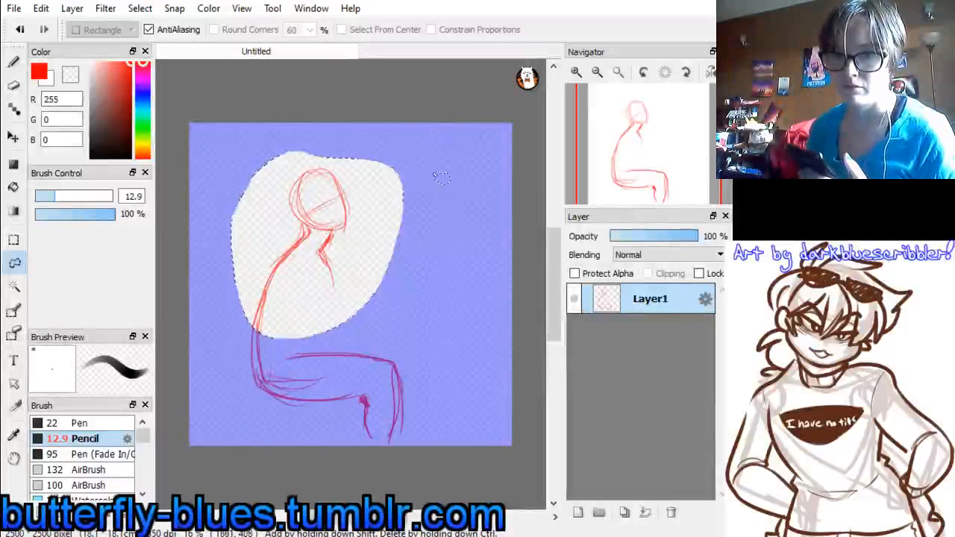
{"action": "key", "text": "ctrl+d"}
Sketch the upper arm from shoulder to elbow and extend the chest line down toward the lap with the red pencil
{"action": "left_click", "coordinate": [15, 63]}
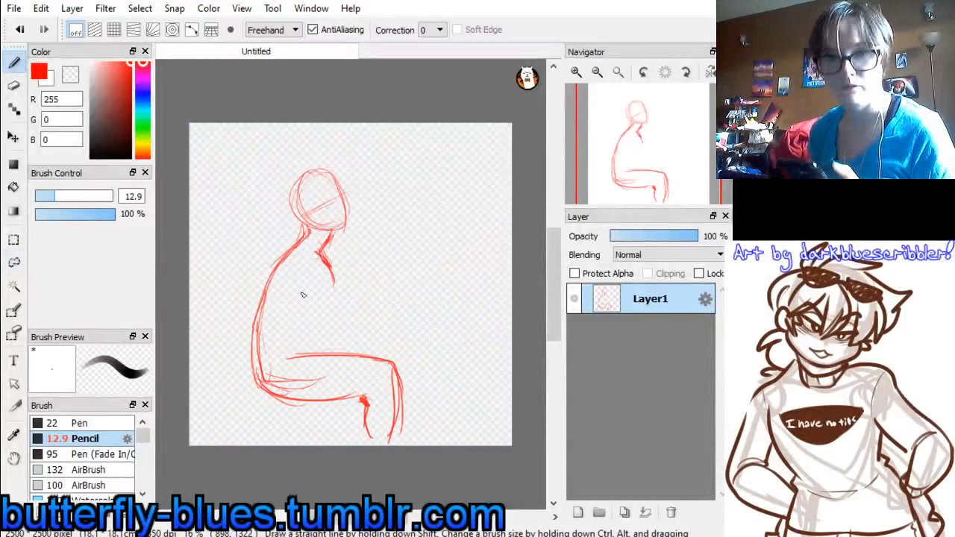
{"action": "mouse_move", "coordinate": [300, 286]}
{"action": "left_mouse_down"}
{"action": "mouse_move", "coordinate": [312, 298]}
{"action": "mouse_move", "coordinate": [318, 346]}
{"action": "left_mouse_up"}
{"action": "left_click_drag", "start_coordinate": [333, 282], "coordinate": [339, 327]}
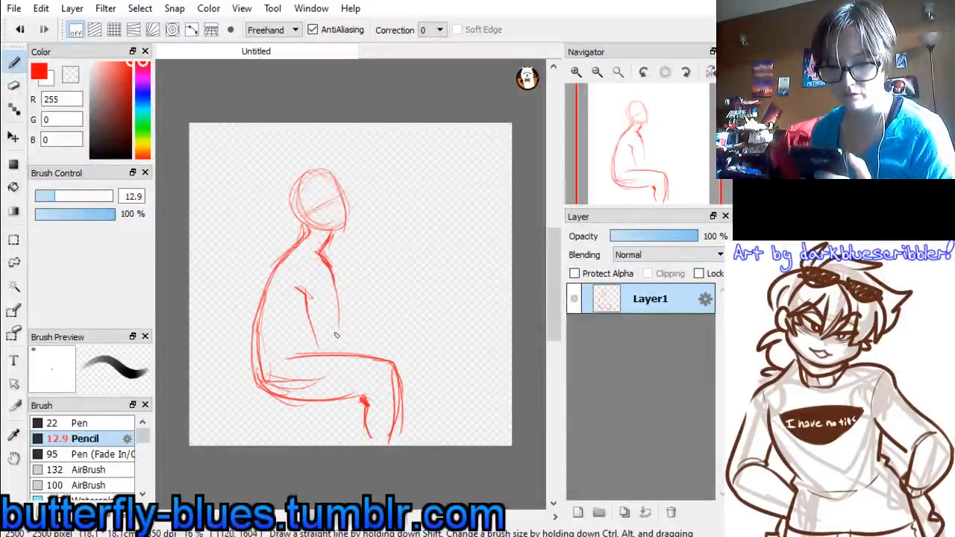
{"action": "left_click_drag", "start_coordinate": [333, 281], "coordinate": [339, 339]}
{"action": "left_click_drag", "start_coordinate": [307, 312], "coordinate": [319, 360]}
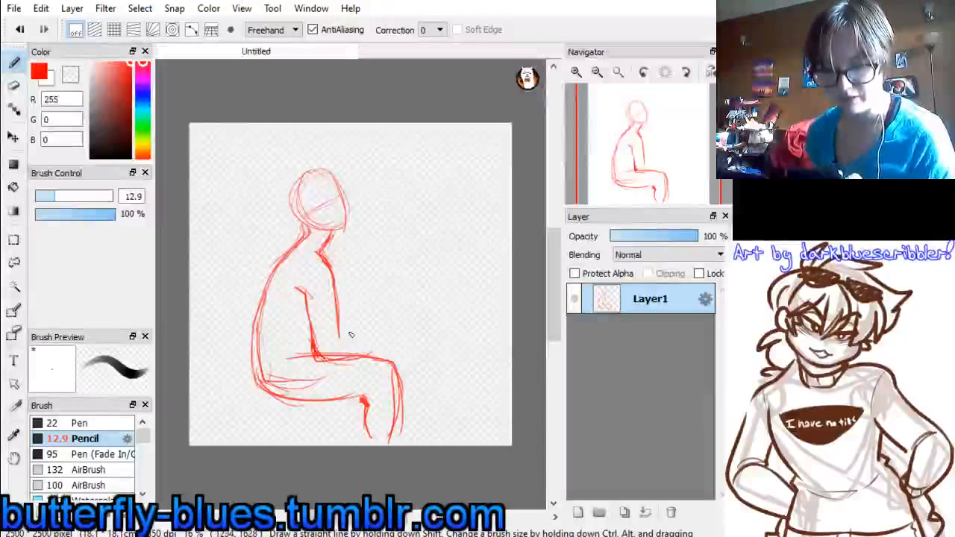
Sketch the forearm reaching forward above the knee and a raised hand with fingers at its end
{"action": "left_click_drag", "start_coordinate": [329, 335], "coordinate": [403, 338]}
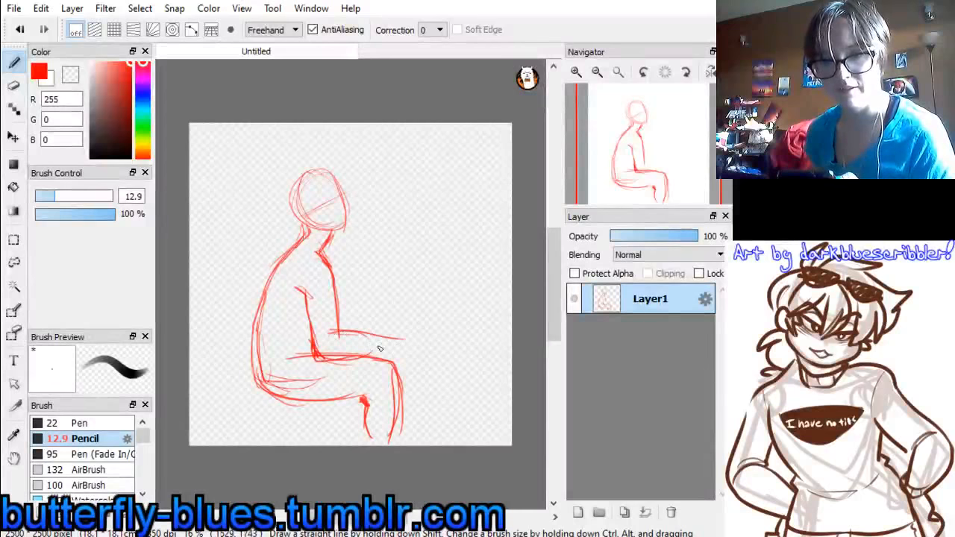
{"action": "mouse_move", "coordinate": [328, 360]}
{"action": "left_mouse_down"}
{"action": "mouse_move", "coordinate": [404, 348]}
{"action": "mouse_move", "coordinate": [401, 339]}
{"action": "mouse_move", "coordinate": [439, 307]}
{"action": "left_mouse_up"}
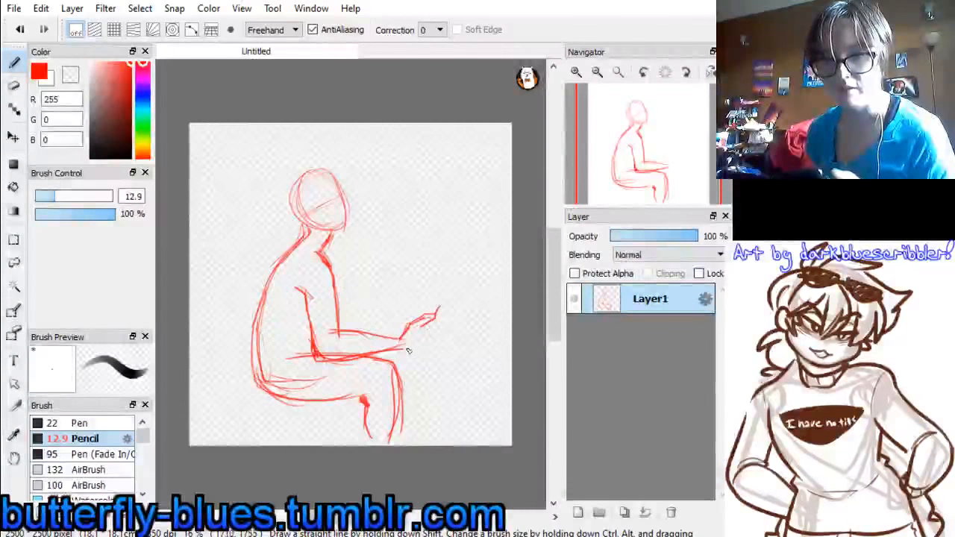
{"action": "mouse_move", "coordinate": [391, 348]}
{"action": "left_mouse_down"}
{"action": "mouse_move", "coordinate": [436, 338]}
{"action": "mouse_move", "coordinate": [435, 347]}
{"action": "left_mouse_up"}
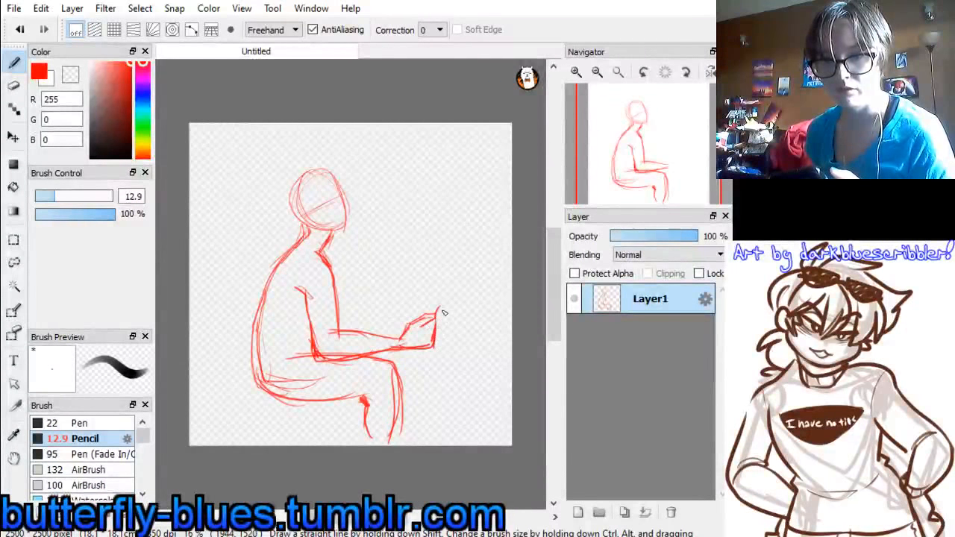
{"action": "left_click_drag", "start_coordinate": [441, 315], "coordinate": [433, 348]}
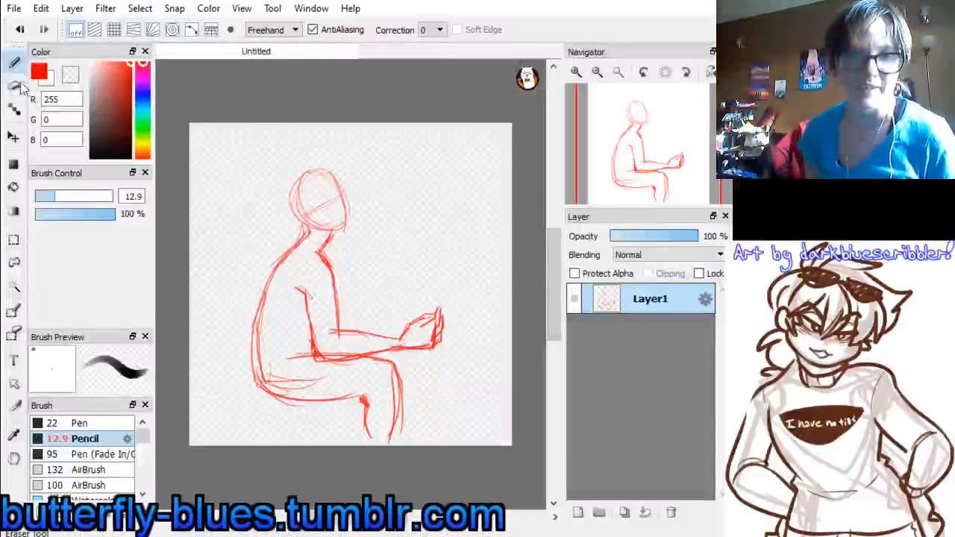
Erase the hand beyond the wrist with the eraser set to size 90
{"action": "key", "text": "e"}
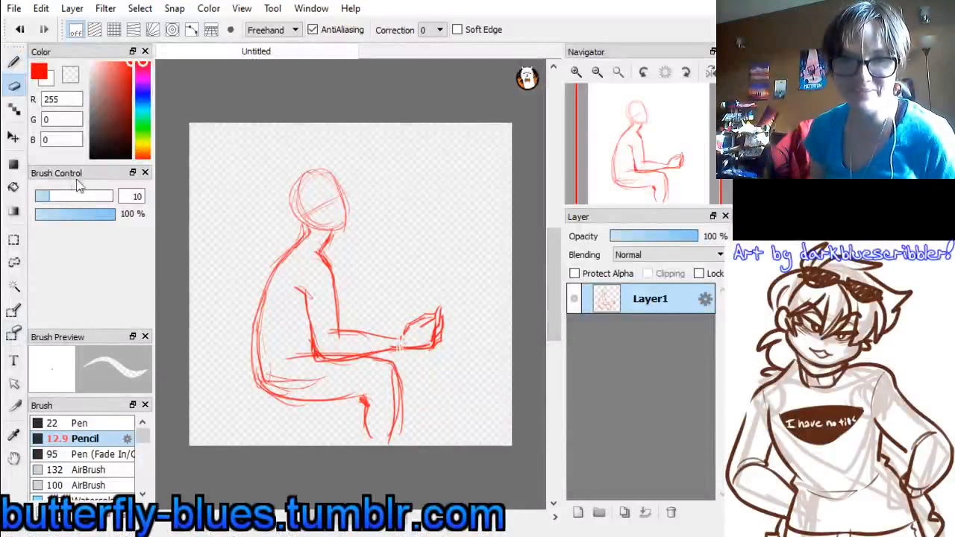
{"action": "left_click_drag", "start_coordinate": [65, 197], "coordinate": [103, 195]}
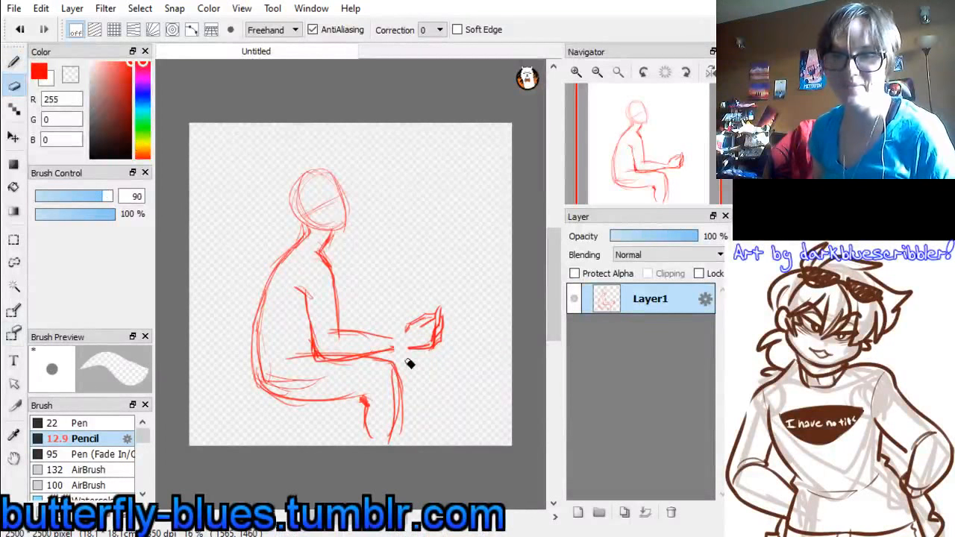
{"action": "mouse_move", "coordinate": [409, 363]}
{"action": "left_mouse_down"}
{"action": "mouse_move", "coordinate": [433, 320]}
{"action": "mouse_move", "coordinate": [450, 320]}
{"action": "left_mouse_up"}
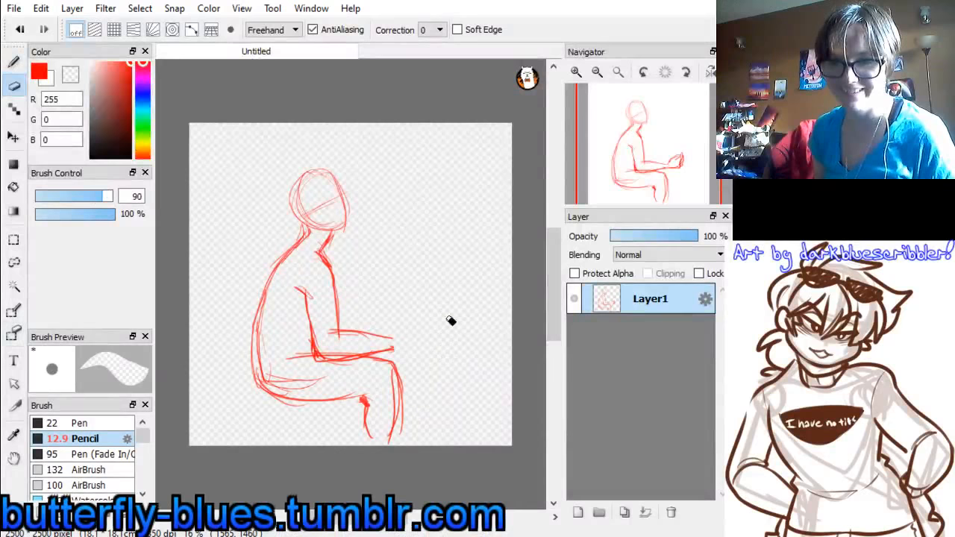
Redraw the wrist and a simple blocky hand at the end of the forearm with the red pencil
{"action": "left_click", "coordinate": [13, 62]}
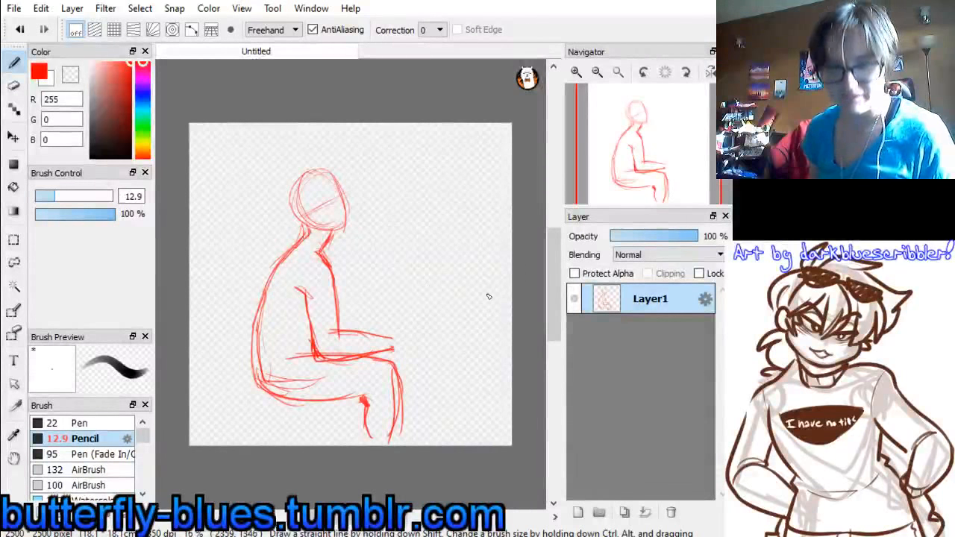
{"action": "left_click_drag", "start_coordinate": [360, 333], "coordinate": [395, 337]}
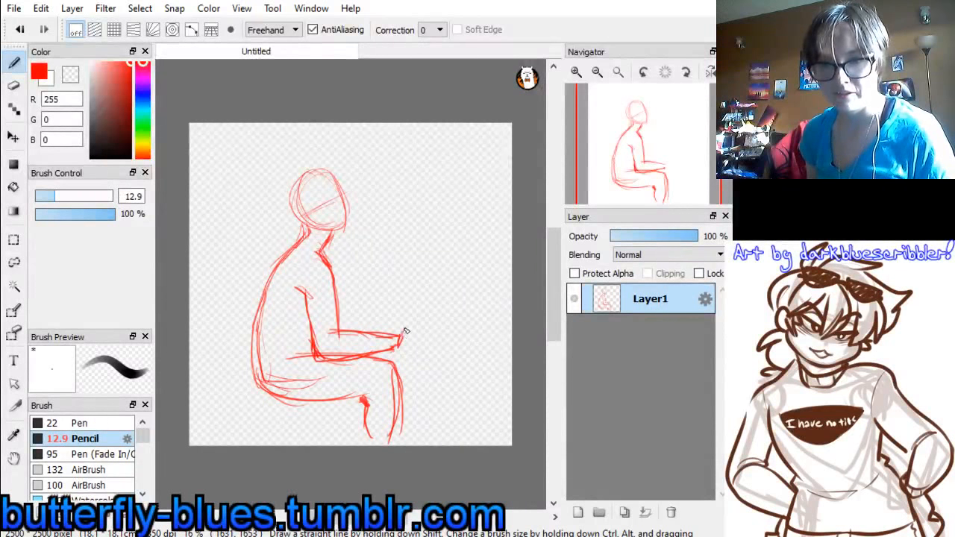
{"action": "mouse_move", "coordinate": [407, 328]}
{"action": "left_mouse_down"}
{"action": "mouse_move", "coordinate": [432, 319]}
{"action": "mouse_move", "coordinate": [434, 338]}
{"action": "left_mouse_up"}
Sketch a knotted balloon directly in front of the face in violet-blue (RGB 60, 0, 255)
{"action": "left_click", "coordinate": [142, 90]}
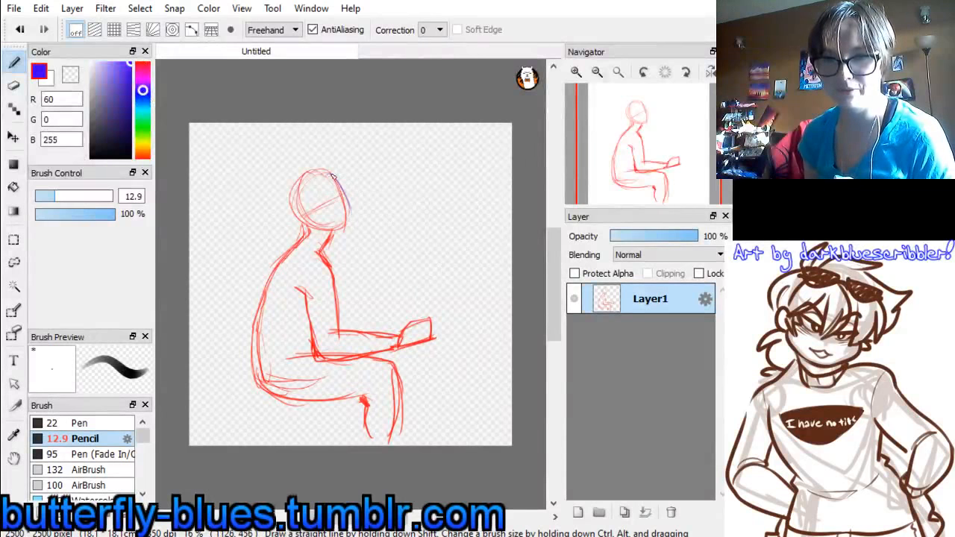
{"action": "mouse_move", "coordinate": [330, 174]}
{"action": "left_mouse_down"}
{"action": "mouse_move", "coordinate": [348, 224]}
{"action": "mouse_move", "coordinate": [326, 227]}
{"action": "mouse_move", "coordinate": [354, 222]}
{"action": "mouse_move", "coordinate": [348, 196]}
{"action": "mouse_move", "coordinate": [379, 176]}
{"action": "mouse_move", "coordinate": [347, 193]}
{"action": "mouse_move", "coordinate": [368, 221]}
{"action": "left_mouse_up"}
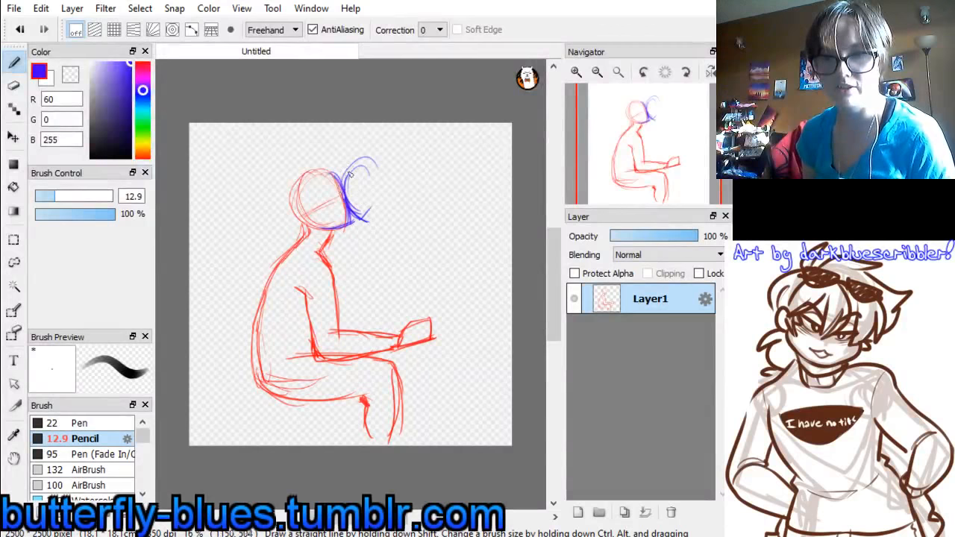
{"action": "mouse_move", "coordinate": [343, 184]}
{"action": "left_mouse_down"}
{"action": "mouse_move", "coordinate": [388, 174]}
{"action": "mouse_move", "coordinate": [376, 162]}
{"action": "mouse_move", "coordinate": [380, 190]}
{"action": "mouse_move", "coordinate": [363, 167]}
{"action": "mouse_move", "coordinate": [384, 203]}
{"action": "left_mouse_up"}
{"action": "left_click_drag", "start_coordinate": [376, 159], "coordinate": [365, 221]}
{"action": "left_click_drag", "start_coordinate": [388, 173], "coordinate": [368, 224]}
{"action": "left_click_drag", "start_coordinate": [384, 192], "coordinate": [362, 226]}
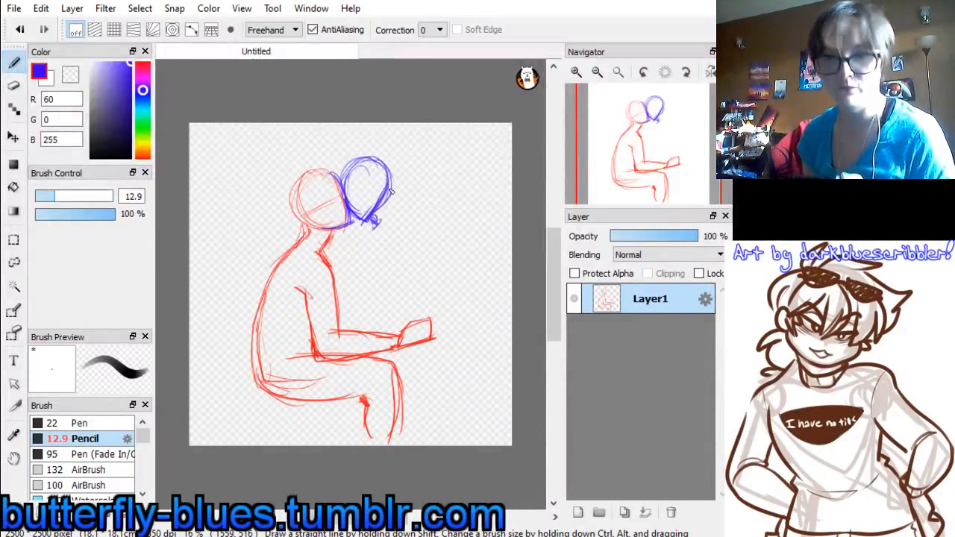
Sketch the curved back of a second, blue figure from the blue head down past the red hand to the seat
{"action": "mouse_move", "coordinate": [387, 197]}
{"action": "left_mouse_down"}
{"action": "mouse_move", "coordinate": [415, 232]}
{"action": "mouse_move", "coordinate": [416, 254]}
{"action": "left_mouse_up"}
{"action": "mouse_move", "coordinate": [386, 204]}
{"action": "left_mouse_down"}
{"action": "mouse_move", "coordinate": [425, 270]}
{"action": "mouse_move", "coordinate": [424, 295]}
{"action": "left_mouse_up"}
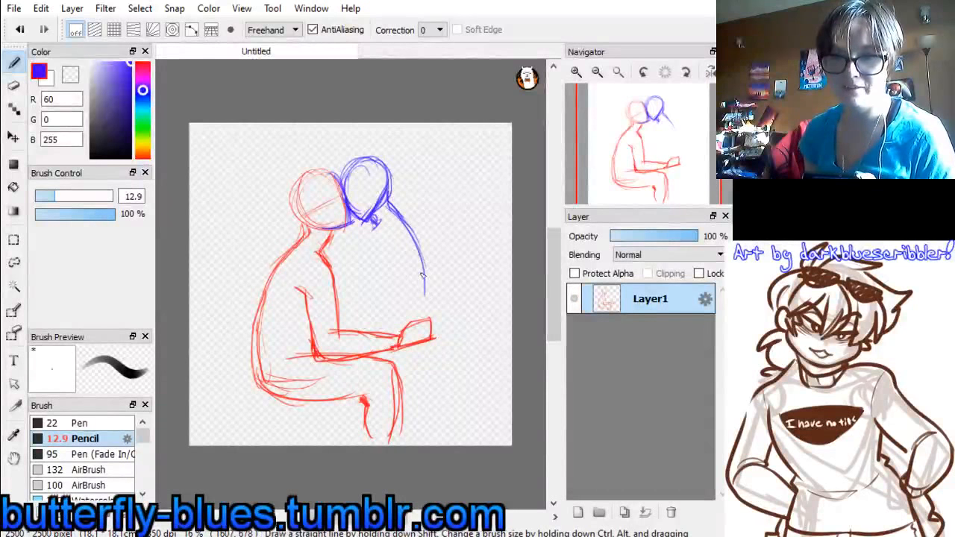
{"action": "left_click_drag", "start_coordinate": [407, 226], "coordinate": [425, 316]}
{"action": "left_click_drag", "start_coordinate": [418, 249], "coordinate": [427, 266]}
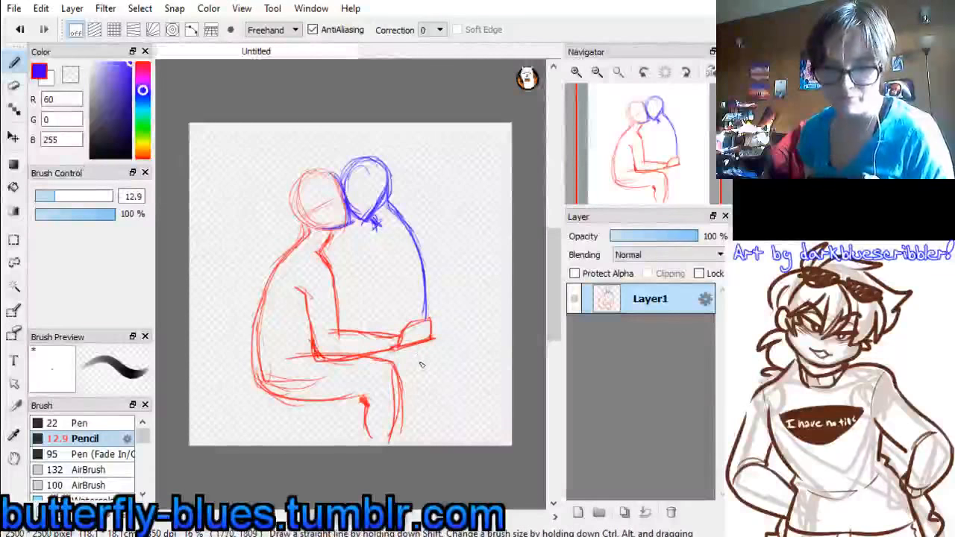
{"action": "left_click_drag", "start_coordinate": [425, 341], "coordinate": [403, 371]}
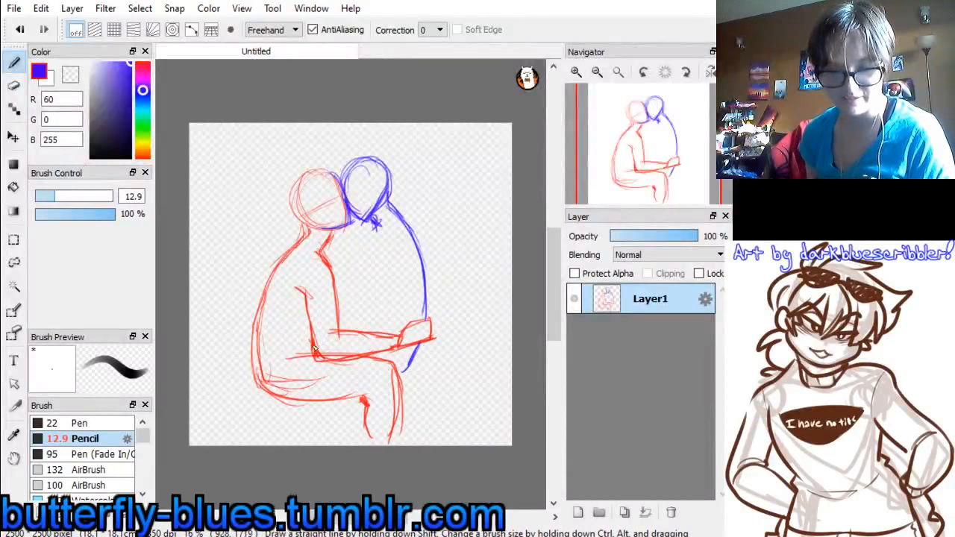
Sketch the blue figure's bent knee, hanging lower leg and underside of the thigh across the red figure's lap
{"action": "mouse_move", "coordinate": [320, 343]}
{"action": "left_mouse_down"}
{"action": "mouse_move", "coordinate": [293, 350]}
{"action": "mouse_move", "coordinate": [282, 380]}
{"action": "mouse_move", "coordinate": [287, 350]}
{"action": "mouse_move", "coordinate": [276, 393]}
{"action": "mouse_move", "coordinate": [282, 352]}
{"action": "mouse_move", "coordinate": [274, 407]}
{"action": "left_mouse_up"}
{"action": "mouse_move", "coordinate": [282, 348]}
{"action": "left_mouse_down"}
{"action": "mouse_move", "coordinate": [268, 420]}
{"action": "mouse_move", "coordinate": [306, 369]}
{"action": "mouse_move", "coordinate": [290, 420]}
{"action": "left_mouse_up"}
{"action": "left_click_drag", "start_coordinate": [306, 375], "coordinate": [288, 419]}
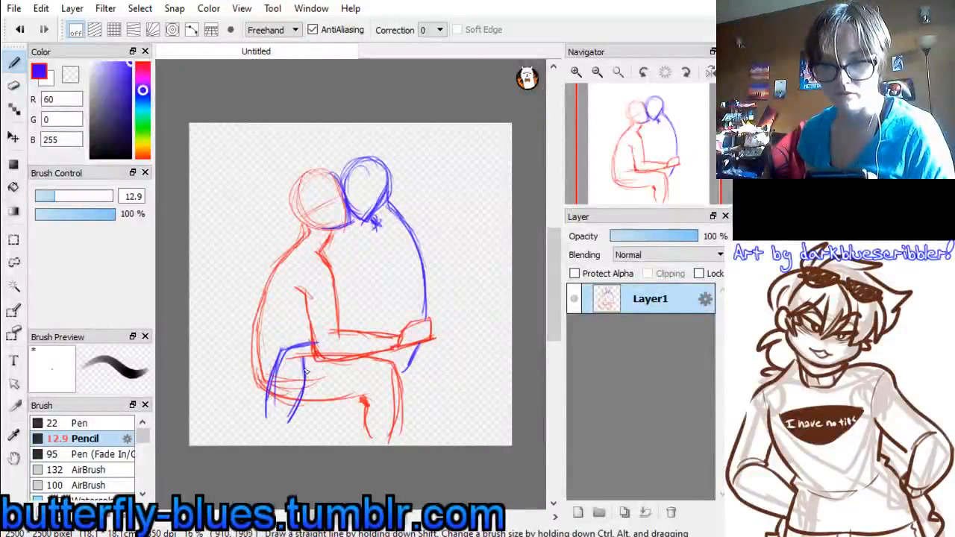
{"action": "left_click_drag", "start_coordinate": [305, 382], "coordinate": [408, 369]}
{"action": "mouse_move", "coordinate": [366, 379]}
{"action": "left_mouse_down"}
{"action": "mouse_move", "coordinate": [390, 379]}
{"action": "mouse_move", "coordinate": [415, 348]}
{"action": "left_mouse_up"}
{"action": "left_click_drag", "start_coordinate": [383, 381], "coordinate": [408, 367]}
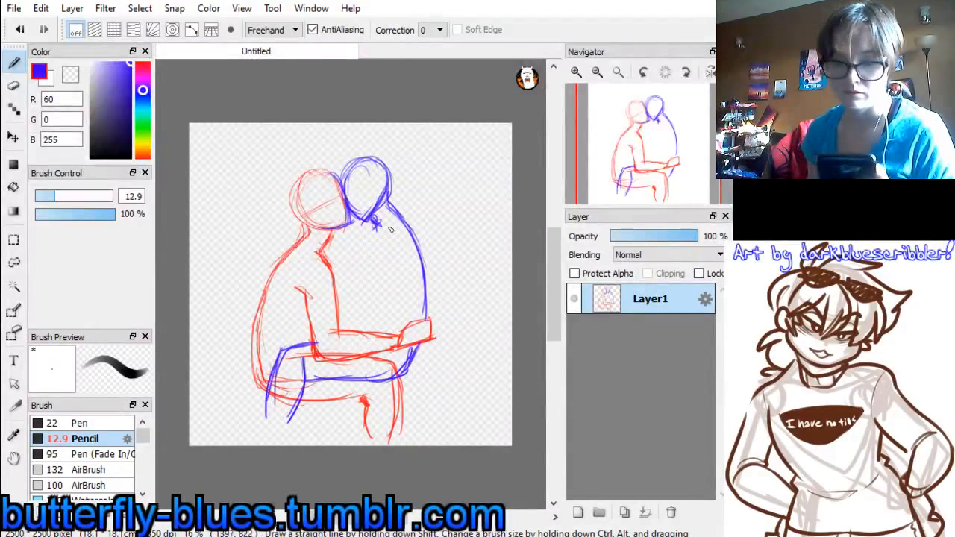
Sketch the blue figure's chest line, upper arm and bent forearm reaching up toward the red figure's face
{"action": "left_click_drag", "start_coordinate": [379, 230], "coordinate": [368, 275]}
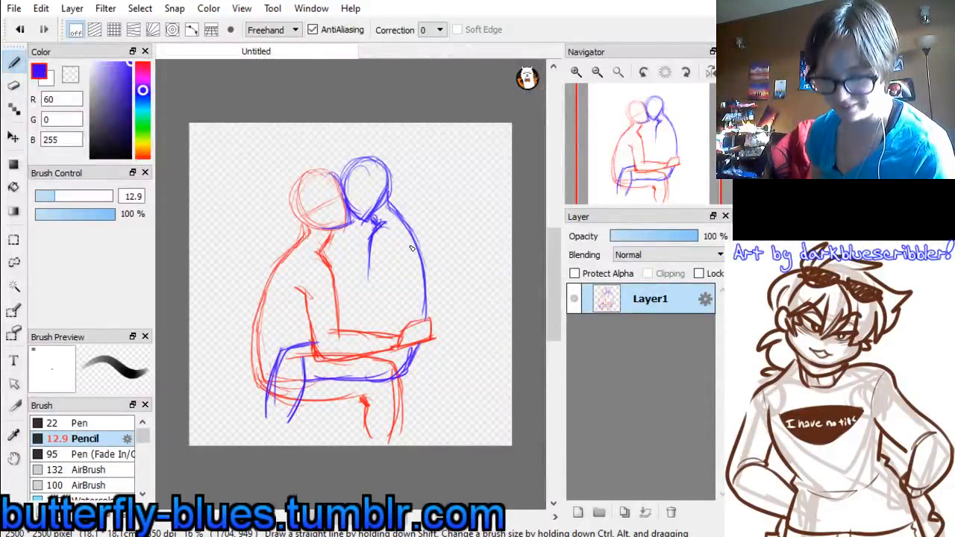
{"action": "left_click_drag", "start_coordinate": [373, 228], "coordinate": [364, 293]}
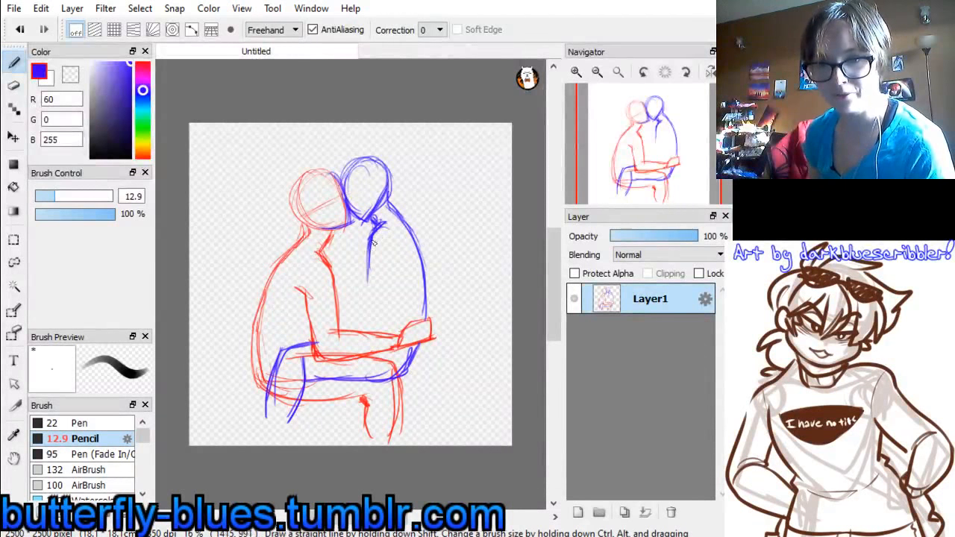
{"action": "left_click_drag", "start_coordinate": [402, 259], "coordinate": [387, 308]}
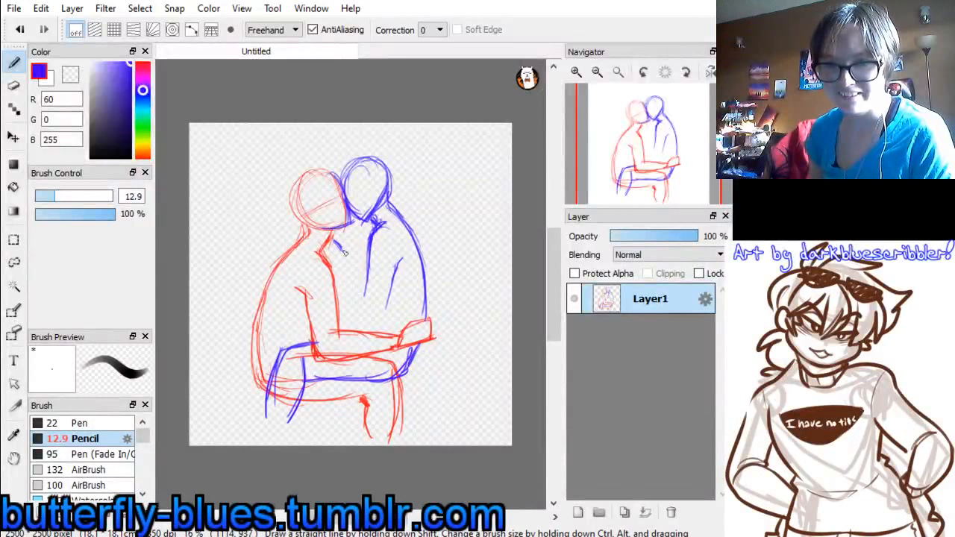
{"action": "left_click_drag", "start_coordinate": [345, 252], "coordinate": [357, 287]}
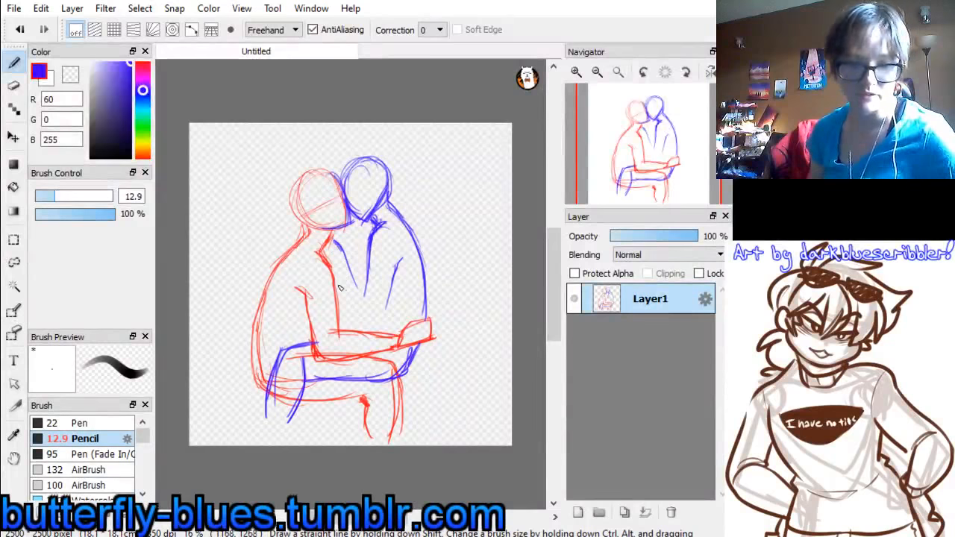
{"action": "key", "text": "ctrl+z"}
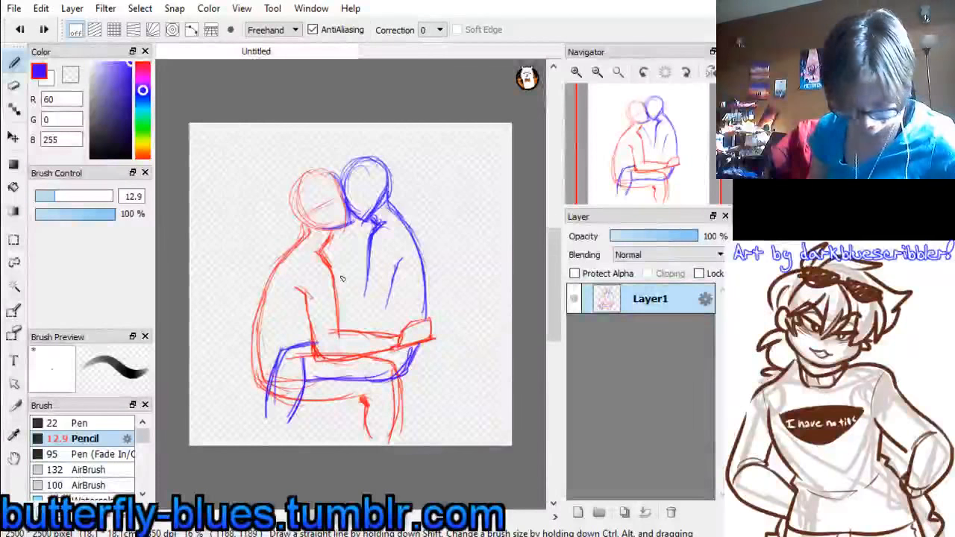
{"action": "left_click_drag", "start_coordinate": [336, 236], "coordinate": [348, 291]}
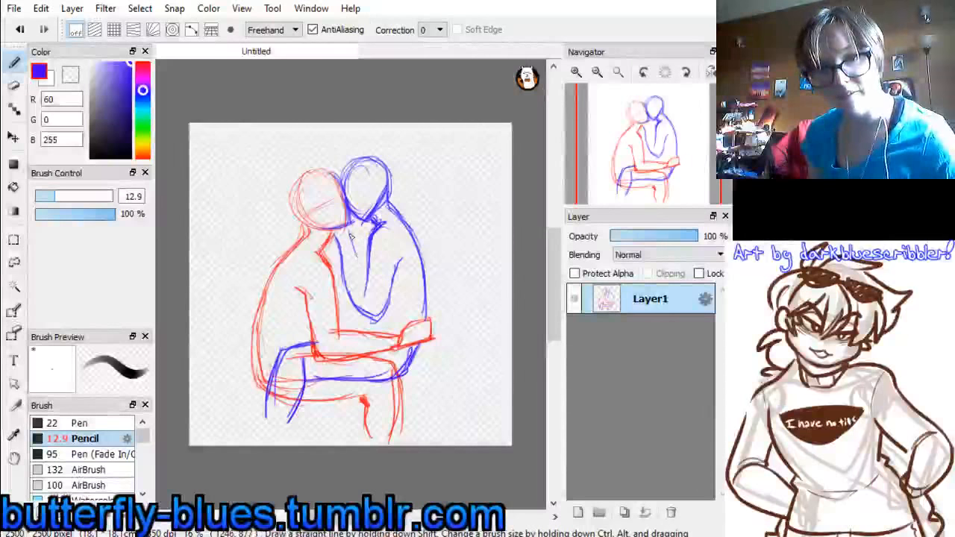
{"action": "left_click_drag", "start_coordinate": [351, 235], "coordinate": [371, 291]}
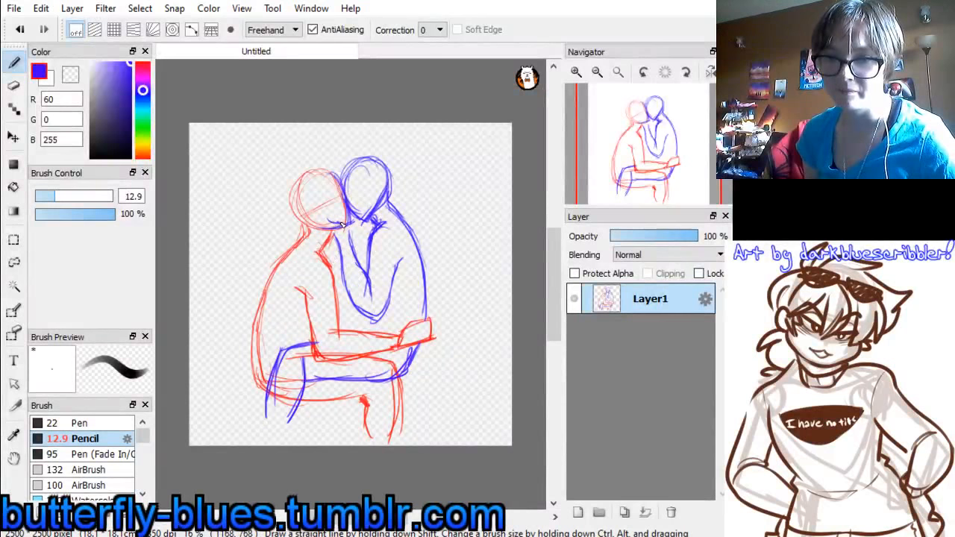
{"action": "mouse_move", "coordinate": [336, 224]}
{"action": "left_mouse_down"}
{"action": "mouse_move", "coordinate": [312, 216]}
{"action": "mouse_move", "coordinate": [329, 232]}
{"action": "mouse_move", "coordinate": [347, 226]}
{"action": "left_mouse_up"}
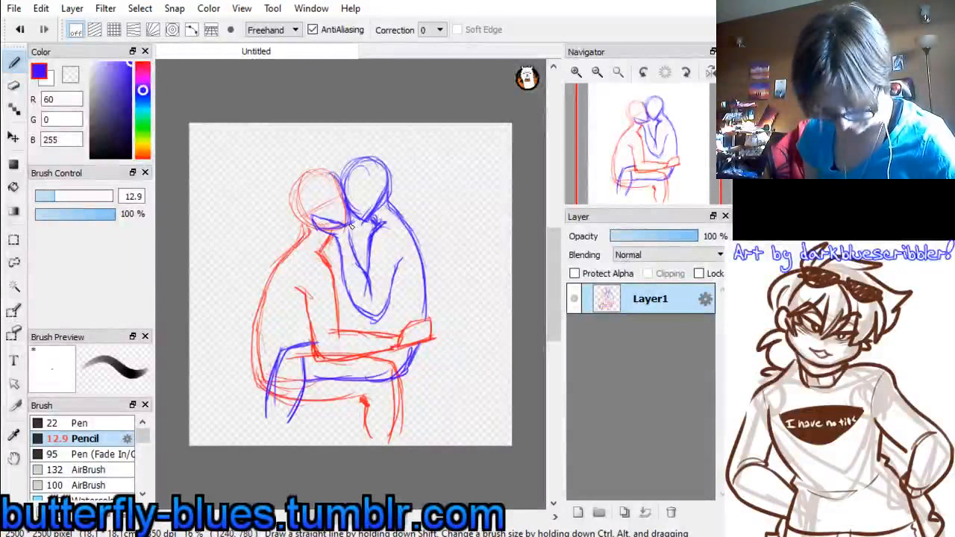
{"action": "key", "text": "ctrl+z"}
{"action": "key", "text": "ctrl+z"}
{"action": "key", "text": "ctrl+z"}
{"action": "key", "text": "ctrl+z"}
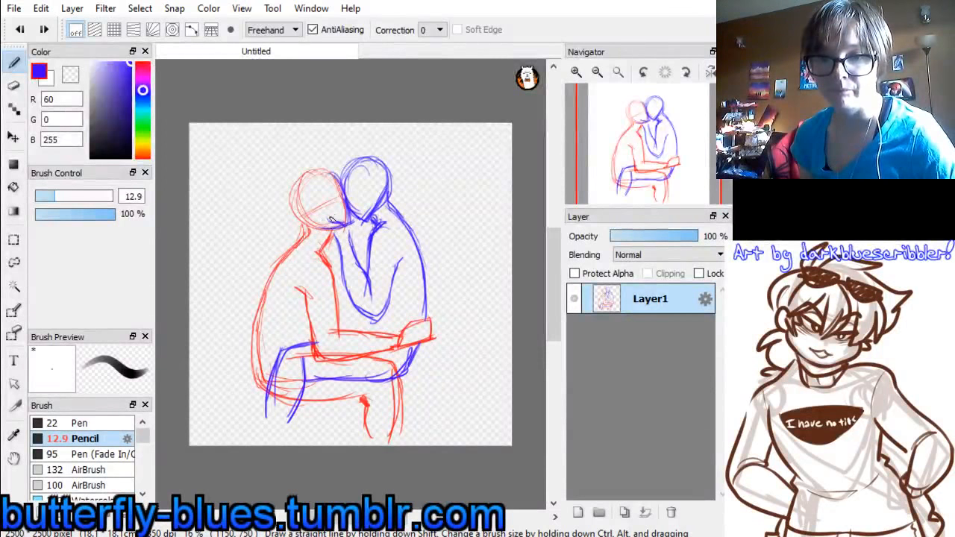
Sketch the blue hand with spread fingers against the red figure's jaw and strengthen the outer line of the forearm
{"action": "mouse_move", "coordinate": [329, 217]}
{"action": "left_mouse_down"}
{"action": "mouse_move", "coordinate": [314, 223]}
{"action": "mouse_move", "coordinate": [334, 233]}
{"action": "mouse_move", "coordinate": [344, 225]}
{"action": "left_mouse_up"}
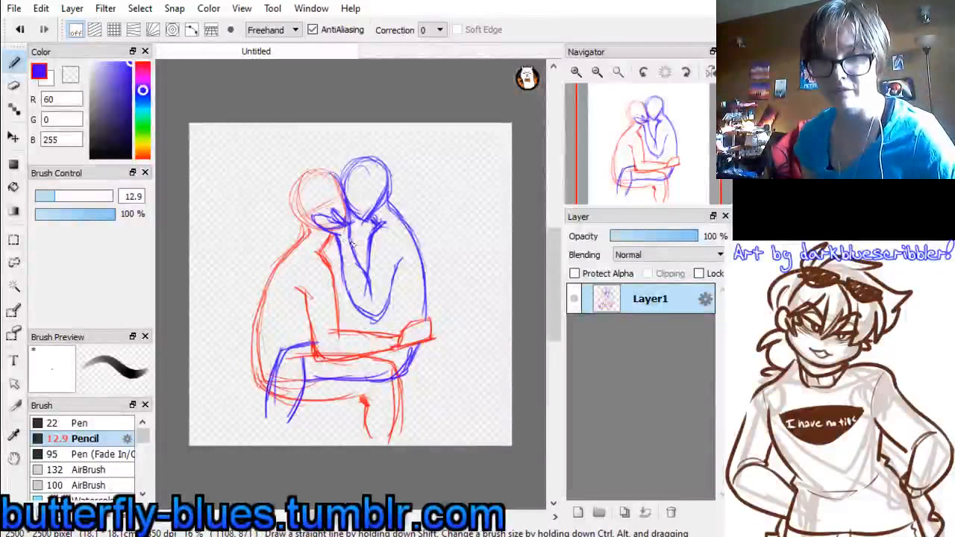
{"action": "left_click_drag", "start_coordinate": [332, 233], "coordinate": [346, 297]}
{"action": "left_click_drag", "start_coordinate": [335, 258], "coordinate": [344, 304]}
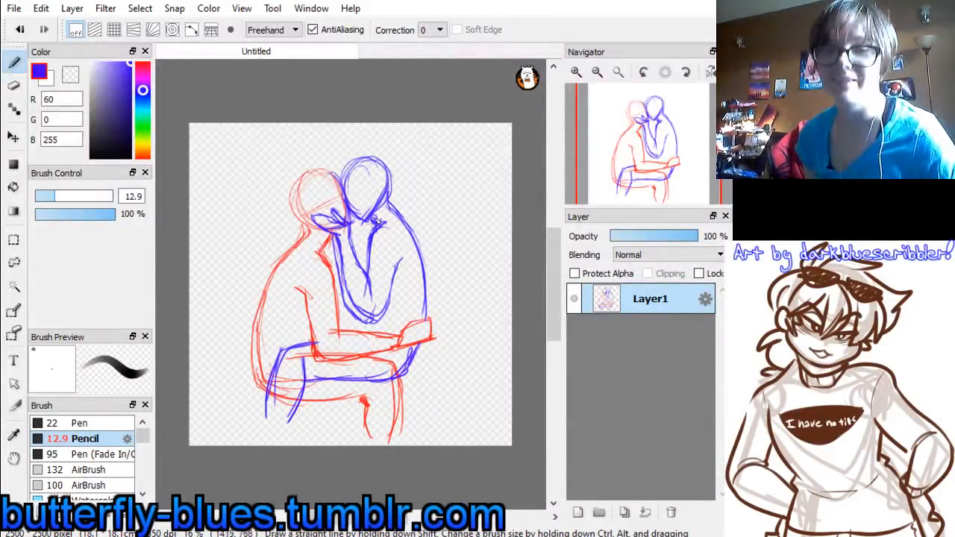
{"action": "mouse_move", "coordinate": [375, 221]}
{"action": "left_mouse_down"}
{"action": "mouse_move", "coordinate": [366, 257]}
{"action": "mouse_move", "coordinate": [373, 261]}
{"action": "left_mouse_up"}
{"action": "key", "text": "ctrl+z"}
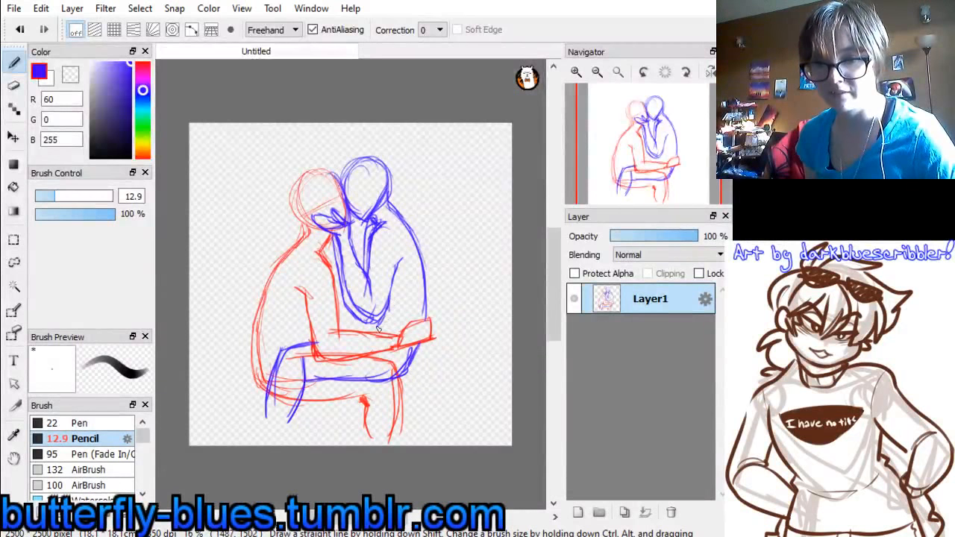
Sketch the blue figure's waist and upper thigh line, and erase the overlapping lines around the legs and red forearm
{"action": "mouse_move", "coordinate": [388, 301]}
{"action": "left_mouse_down"}
{"action": "mouse_move", "coordinate": [366, 329]}
{"action": "mouse_move", "coordinate": [396, 321]}
{"action": "left_mouse_up"}
{"action": "mouse_move", "coordinate": [318, 336]}
{"action": "left_mouse_down"}
{"action": "mouse_move", "coordinate": [280, 358]}
{"action": "mouse_move", "coordinate": [300, 376]}
{"action": "mouse_move", "coordinate": [379, 376]}
{"action": "left_mouse_up"}
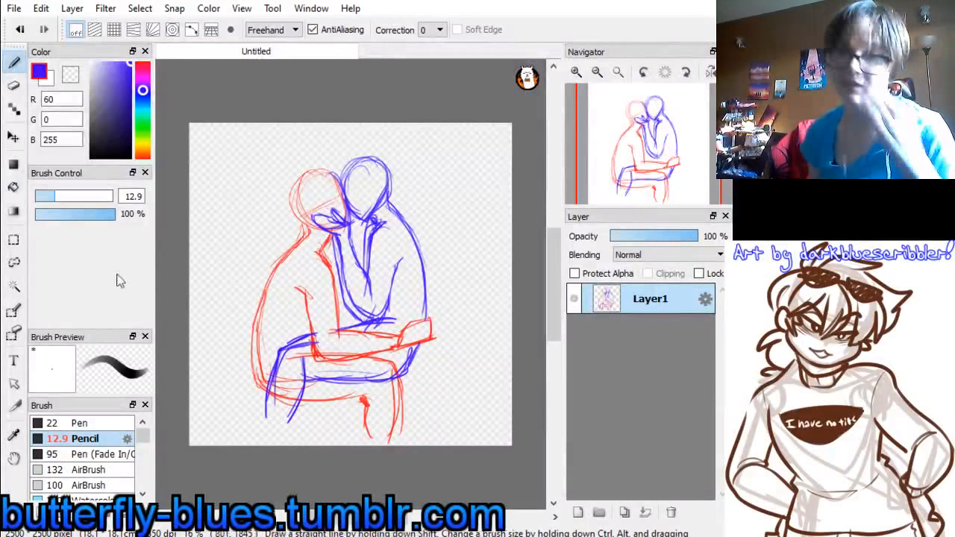
{"action": "key", "text": "e"}
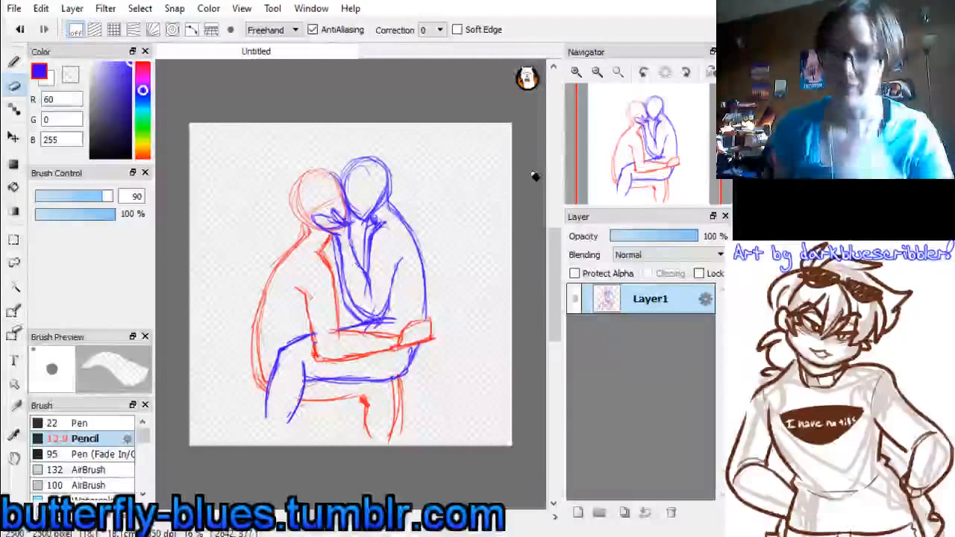
Refine the blue hand at the red figure's jaw with a short contour stroke using the 12.9 pencil
{"action": "left_click", "coordinate": [576, 73]}
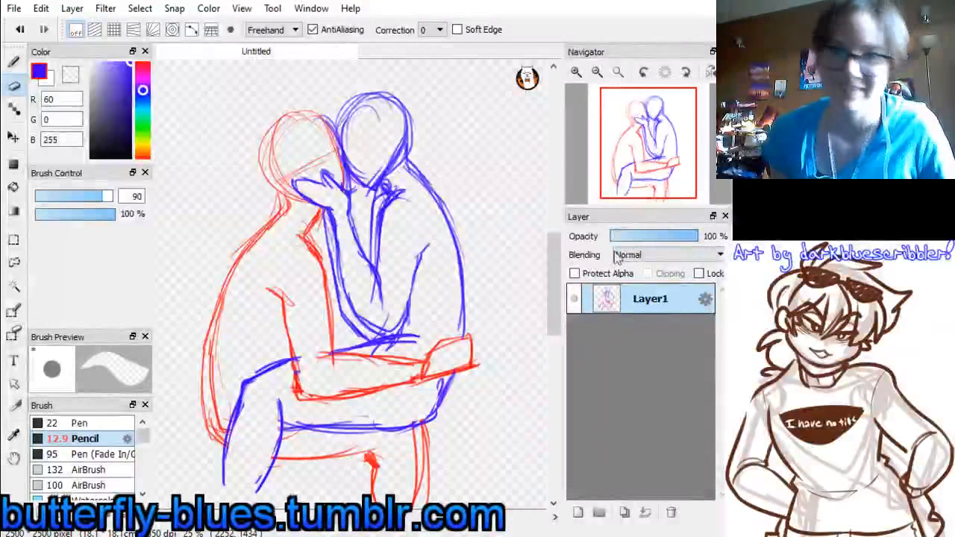
{"action": "mouse_move", "coordinate": [652, 154]}
{"action": "left_mouse_down"}
{"action": "mouse_move", "coordinate": [664, 153]}
{"action": "mouse_move", "coordinate": [645, 158]}
{"action": "mouse_move", "coordinate": [657, 161]}
{"action": "mouse_move", "coordinate": [655, 148]}
{"action": "left_mouse_up"}
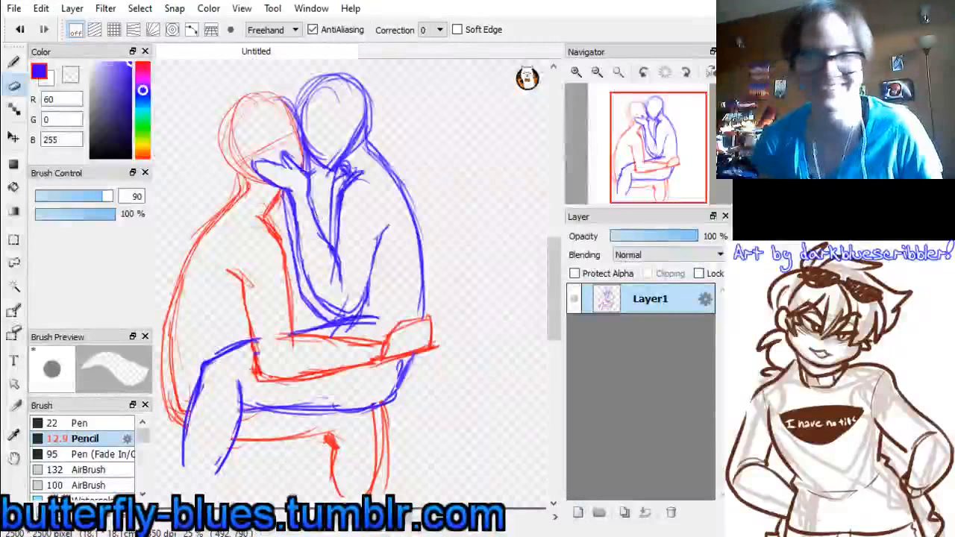
{"action": "key", "text": "b"}
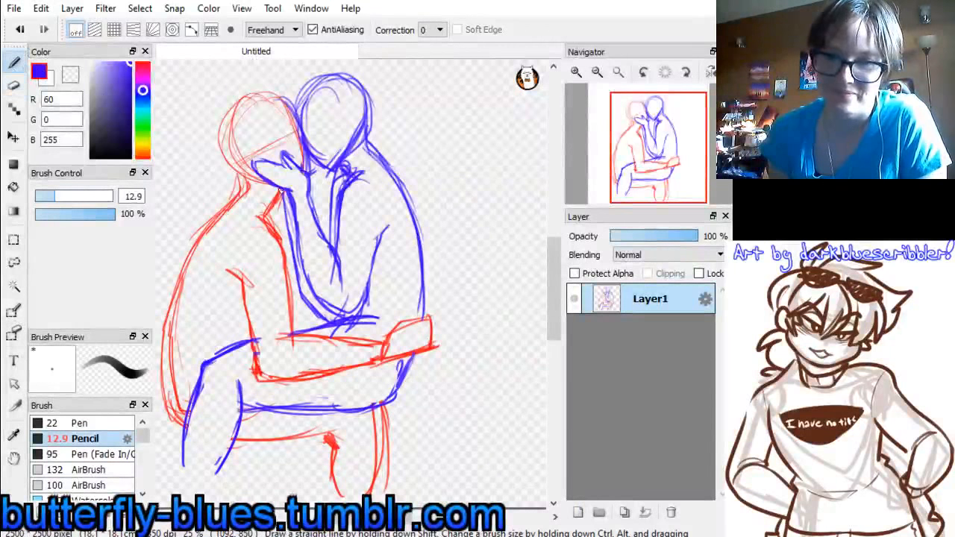
{"action": "mouse_move", "coordinate": [282, 191]}
{"action": "left_mouse_down"}
{"action": "mouse_move", "coordinate": [300, 190]}
{"action": "mouse_move", "coordinate": [275, 183]}
{"action": "left_mouse_up"}
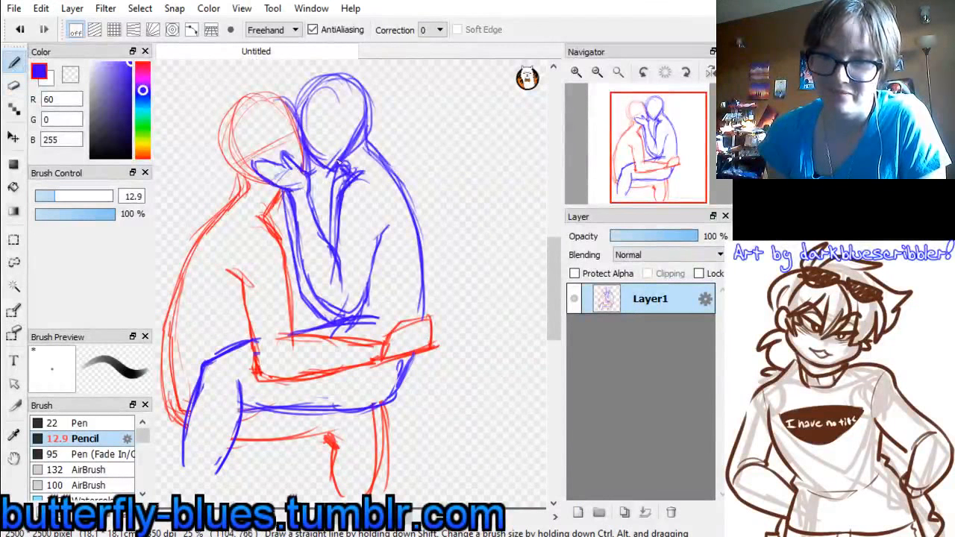
Lower the sketch layer's opacity to 52% and add a new layer above it
{"action": "left_click", "coordinate": [658, 236]}
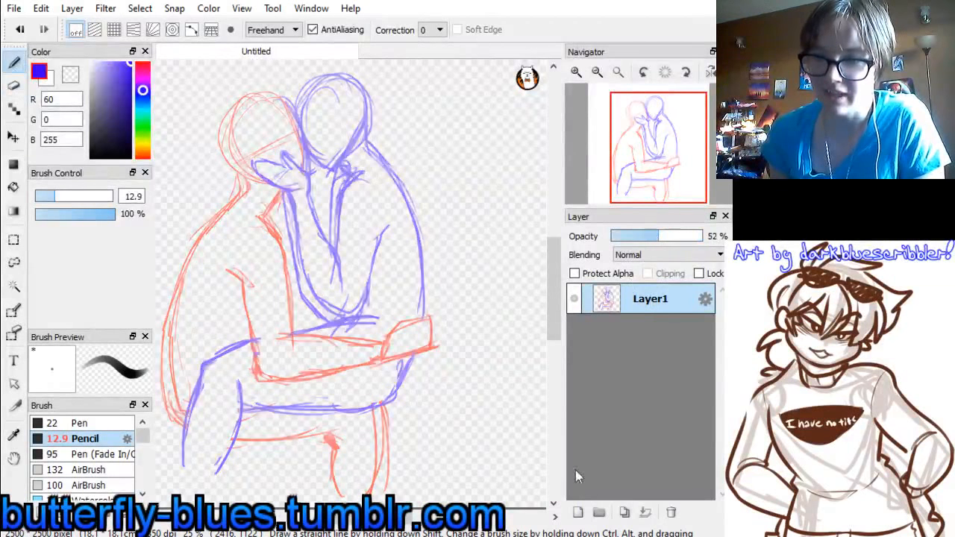
{"action": "left_click", "coordinate": [577, 512]}
Set the pencil colour to brown, RGB 141, 66, 0
{"action": "left_click", "coordinate": [141, 154]}
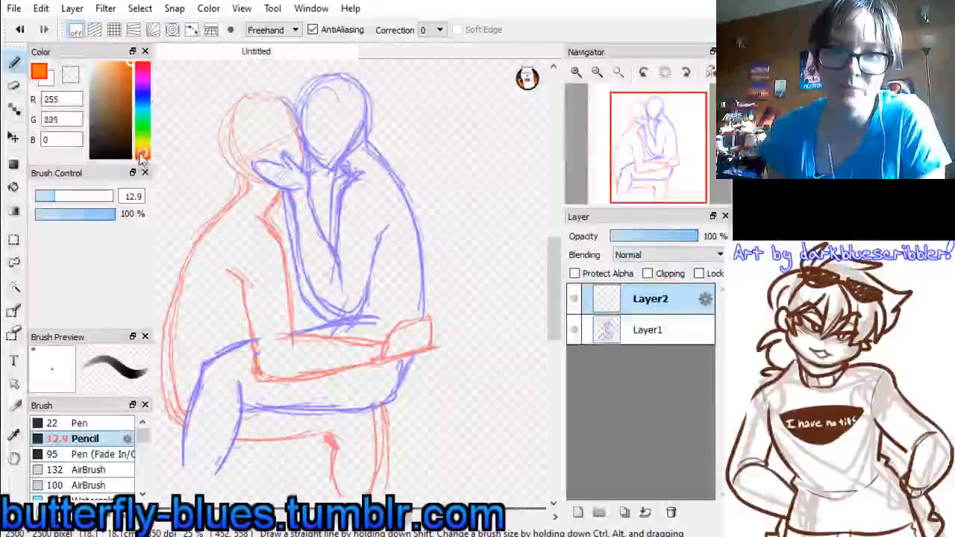
{"action": "mouse_move", "coordinate": [142, 157]}
{"action": "left_mouse_down"}
{"action": "mouse_move", "coordinate": [144, 170]}
{"action": "mouse_move", "coordinate": [142, 153]}
{"action": "left_mouse_up"}
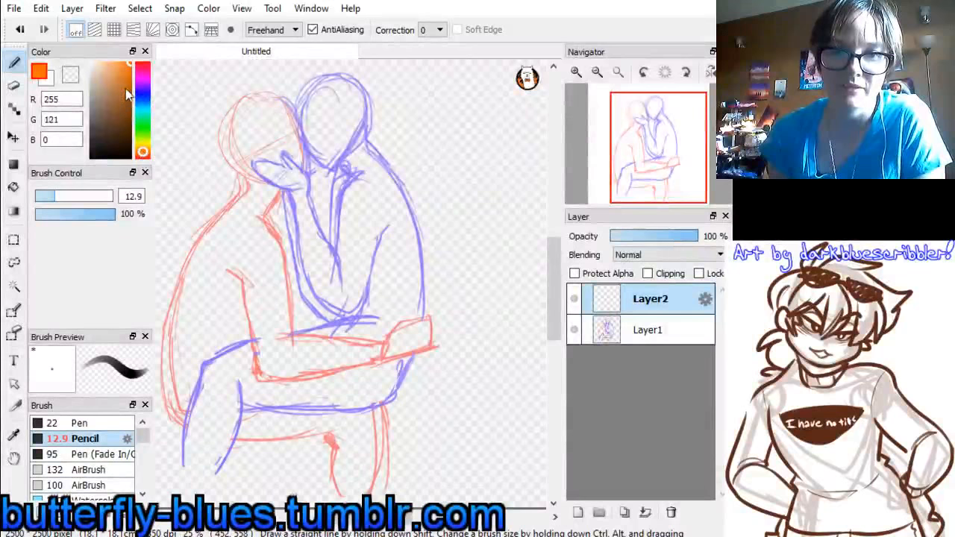
{"action": "left_click_drag", "start_coordinate": [127, 93], "coordinate": [130, 105]}
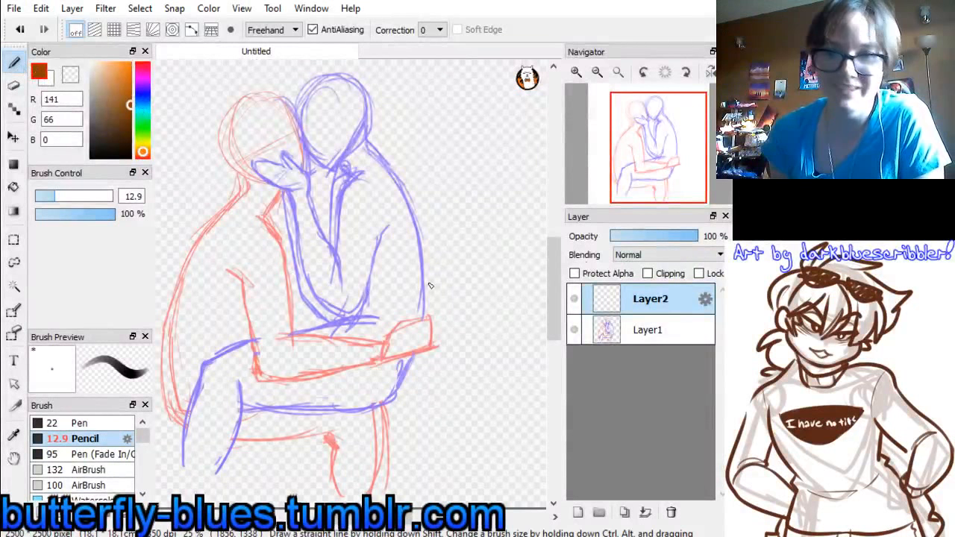
{"action": "left_click", "coordinate": [597, 71]}
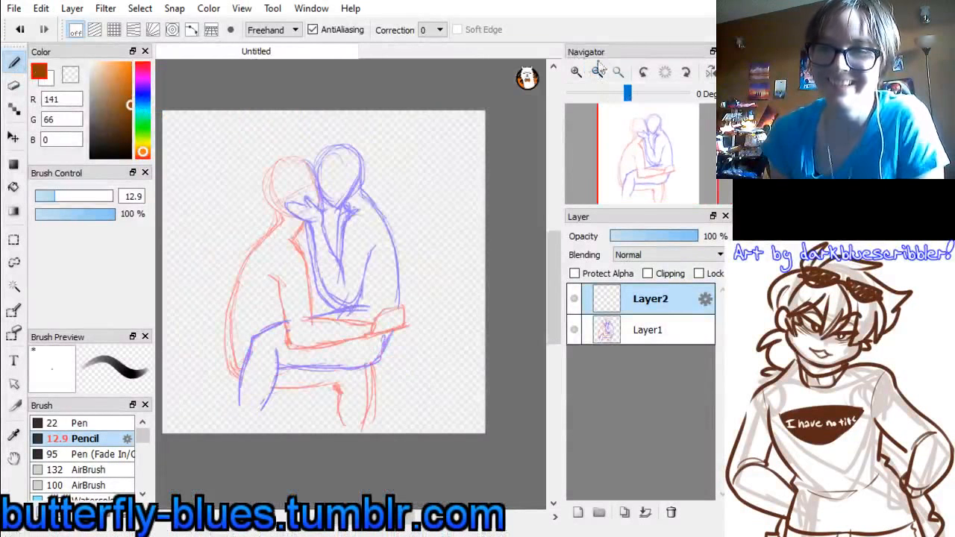
{"action": "left_click", "coordinate": [576, 73]}
{"action": "left_click", "coordinate": [577, 73]}
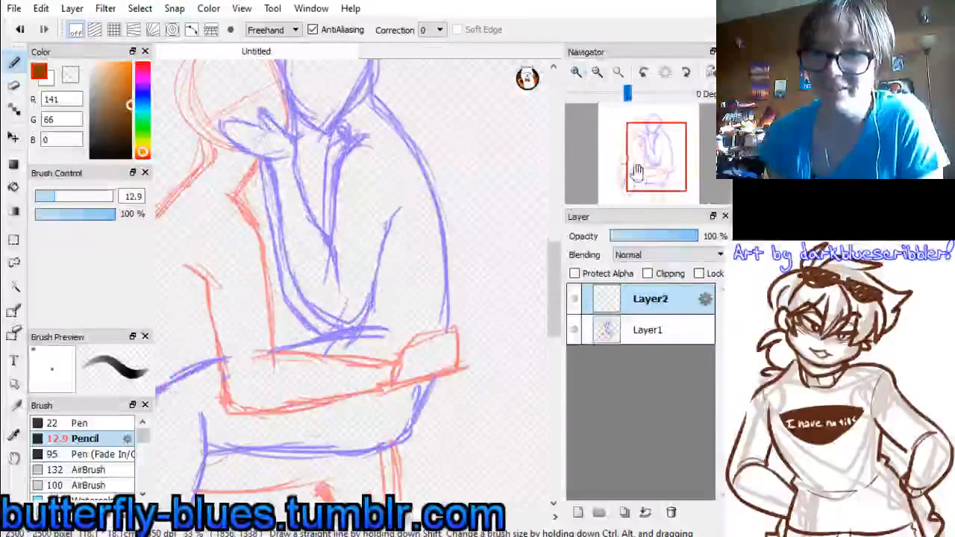
{"action": "left_click_drag", "start_coordinate": [656, 162], "coordinate": [641, 137]}
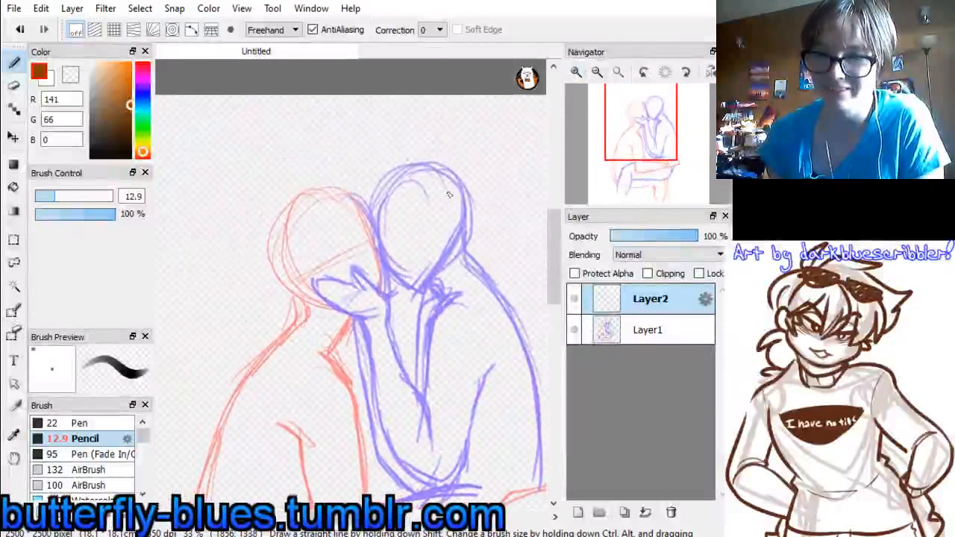
{"action": "left_click_drag", "start_coordinate": [446, 162], "coordinate": [399, 153]}
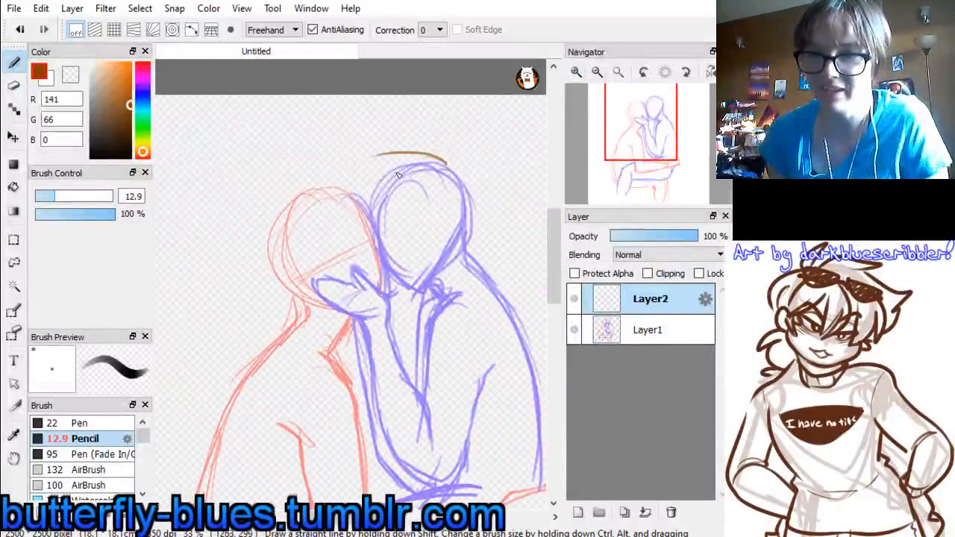
{"action": "key", "text": "ctrl+z"}
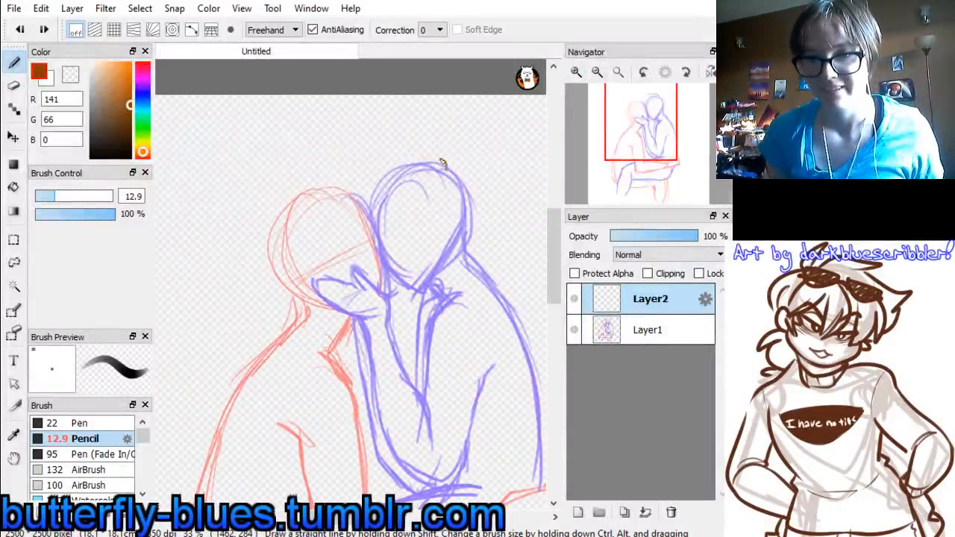
{"action": "mouse_move", "coordinate": [441, 163]}
{"action": "left_mouse_down"}
{"action": "mouse_move", "coordinate": [338, 162]}
{"action": "mouse_move", "coordinate": [319, 146]}
{"action": "left_mouse_up"}
{"action": "key", "text": "ctrl+z"}
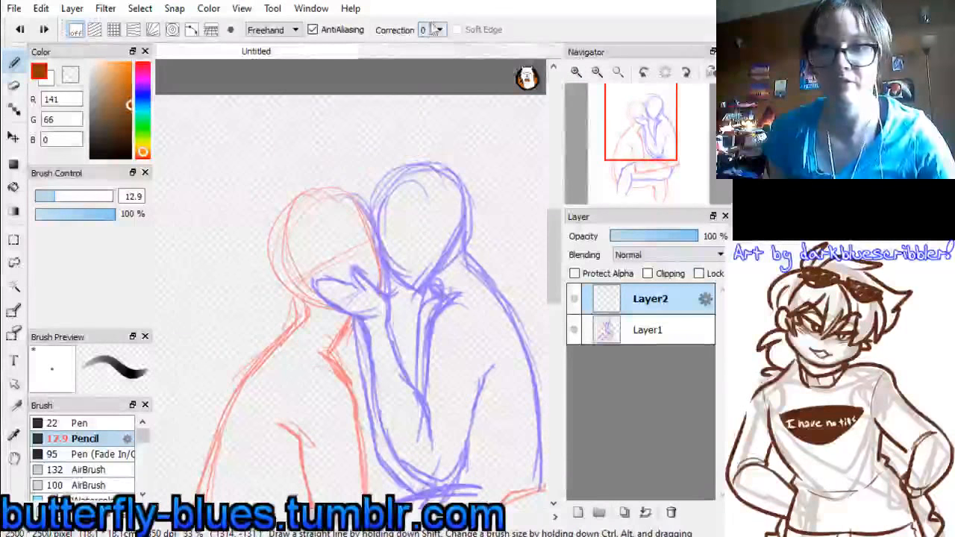
Set the stroke correction to 20 and draw the blue figure's swept front hair, bangs and side lock in brown
{"action": "left_click", "coordinate": [436, 30]}
{"action": "left_click", "coordinate": [430, 249]}
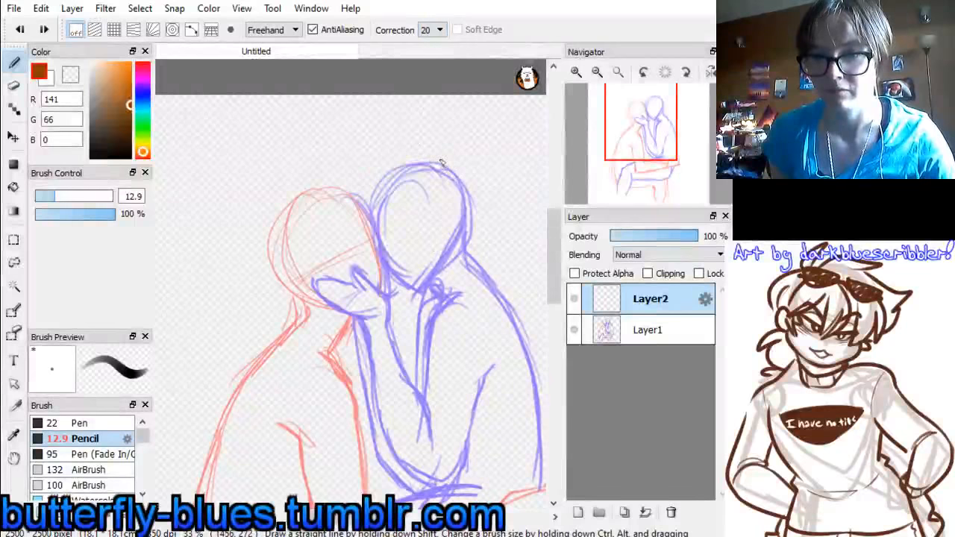
{"action": "left_click_drag", "start_coordinate": [442, 163], "coordinate": [340, 150]}
{"action": "left_click_drag", "start_coordinate": [367, 196], "coordinate": [365, 193]}
{"action": "mouse_move", "coordinate": [343, 154]}
{"action": "left_mouse_down"}
{"action": "mouse_move", "coordinate": [396, 218]}
{"action": "mouse_move", "coordinate": [385, 226]}
{"action": "mouse_move", "coordinate": [403, 201]}
{"action": "left_mouse_up"}
{"action": "mouse_move", "coordinate": [379, 235]}
{"action": "left_mouse_down"}
{"action": "mouse_move", "coordinate": [416, 229]}
{"action": "mouse_move", "coordinate": [422, 281]}
{"action": "mouse_move", "coordinate": [431, 212]}
{"action": "mouse_move", "coordinate": [425, 278]}
{"action": "left_mouse_up"}
{"action": "mouse_move", "coordinate": [425, 279]}
{"action": "left_mouse_down"}
{"action": "mouse_move", "coordinate": [436, 215]}
{"action": "mouse_move", "coordinate": [449, 231]}
{"action": "mouse_move", "coordinate": [443, 263]}
{"action": "left_mouse_up"}
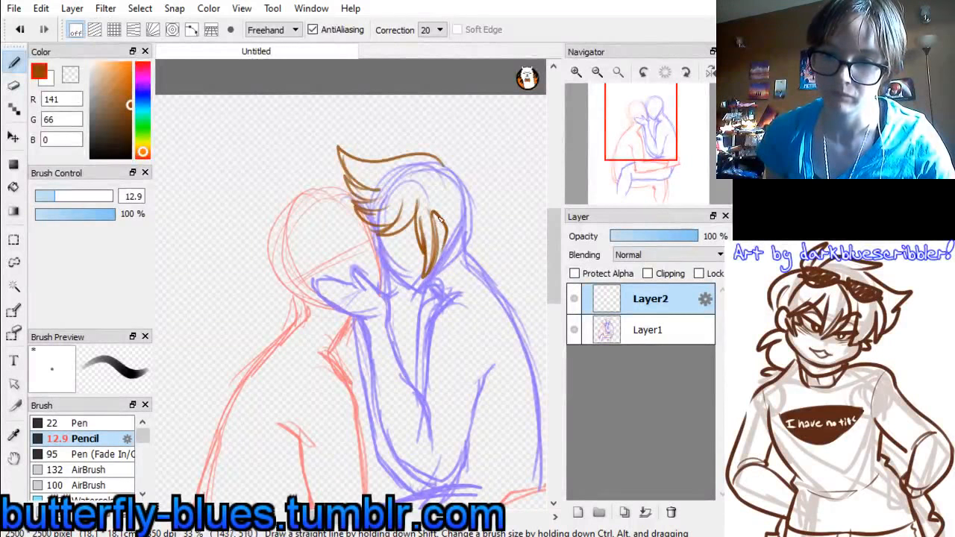
{"action": "mouse_move", "coordinate": [445, 214]}
{"action": "left_mouse_down"}
{"action": "mouse_move", "coordinate": [452, 237]}
{"action": "mouse_move", "coordinate": [439, 257]}
{"action": "left_mouse_up"}
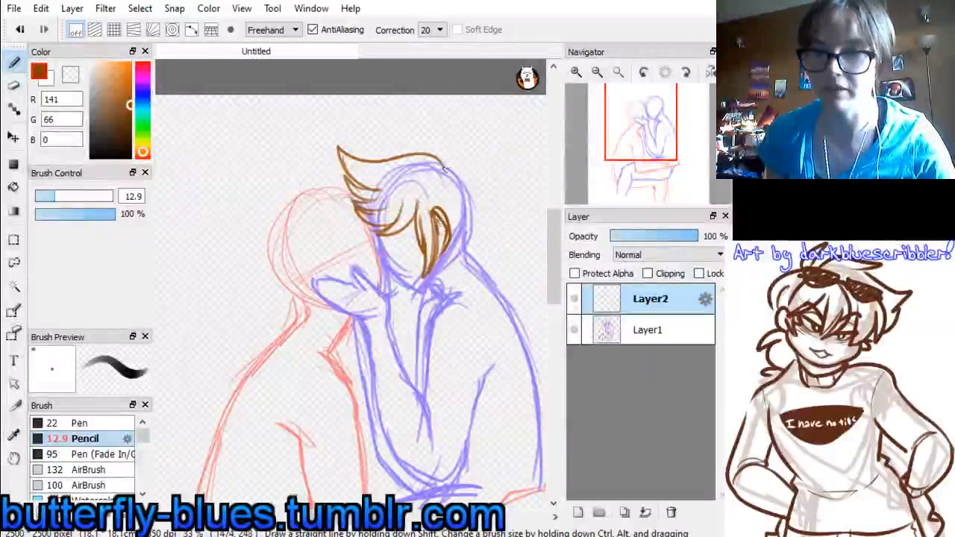
Draw the crown tuft, the back outline of the blue figure's hair and a small tied ponytail at the nape
{"action": "left_click_drag", "start_coordinate": [442, 161], "coordinate": [433, 140]}
{"action": "mouse_move", "coordinate": [433, 141]}
{"action": "left_mouse_down"}
{"action": "mouse_move", "coordinate": [462, 172]}
{"action": "mouse_move", "coordinate": [464, 235]}
{"action": "left_mouse_up"}
{"action": "key", "text": "ctrl+z"}
{"action": "mouse_move", "coordinate": [445, 162]}
{"action": "left_mouse_down"}
{"action": "mouse_move", "coordinate": [476, 190]}
{"action": "mouse_move", "coordinate": [463, 245]}
{"action": "left_mouse_up"}
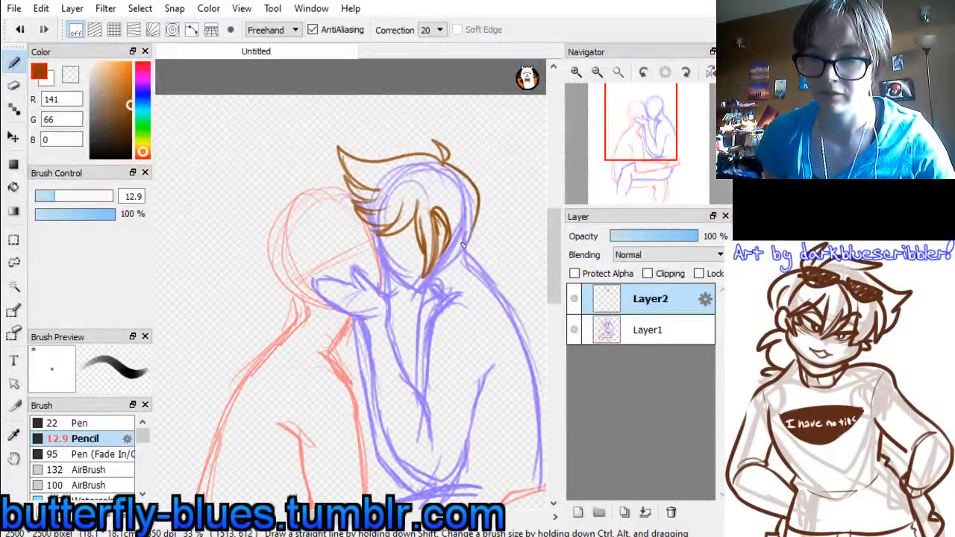
{"action": "key", "text": "ctrl+z"}
{"action": "mouse_move", "coordinate": [445, 162]}
{"action": "left_mouse_down"}
{"action": "mouse_move", "coordinate": [480, 195]}
{"action": "mouse_move", "coordinate": [461, 255]}
{"action": "mouse_move", "coordinate": [448, 248]}
{"action": "mouse_move", "coordinate": [460, 256]}
{"action": "left_mouse_up"}
{"action": "key", "text": "ctrl+z"}
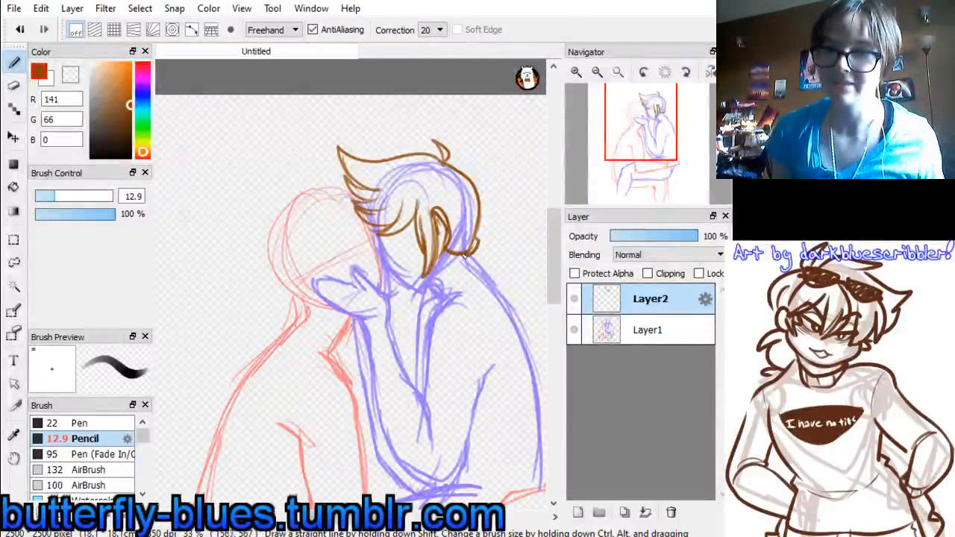
{"action": "mouse_move", "coordinate": [479, 240]}
{"action": "left_mouse_down"}
{"action": "mouse_move", "coordinate": [500, 235]}
{"action": "mouse_move", "coordinate": [479, 262]}
{"action": "mouse_move", "coordinate": [489, 290]}
{"action": "mouse_move", "coordinate": [500, 289]}
{"action": "left_mouse_up"}
{"action": "mouse_move", "coordinate": [500, 289]}
{"action": "left_mouse_down"}
{"action": "mouse_move", "coordinate": [486, 272]}
{"action": "mouse_move", "coordinate": [517, 249]}
{"action": "mouse_move", "coordinate": [499, 255]}
{"action": "mouse_move", "coordinate": [510, 281]}
{"action": "mouse_move", "coordinate": [516, 275]}
{"action": "left_mouse_up"}
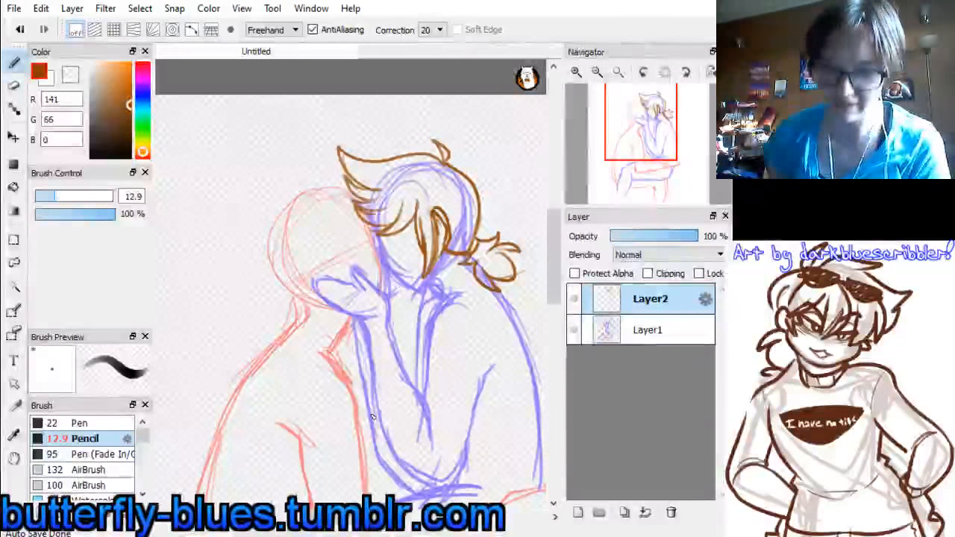
Try to draw the blue figure's nose in profile, thinning its line with a size 25 eraser
{"action": "left_click", "coordinate": [577, 72]}
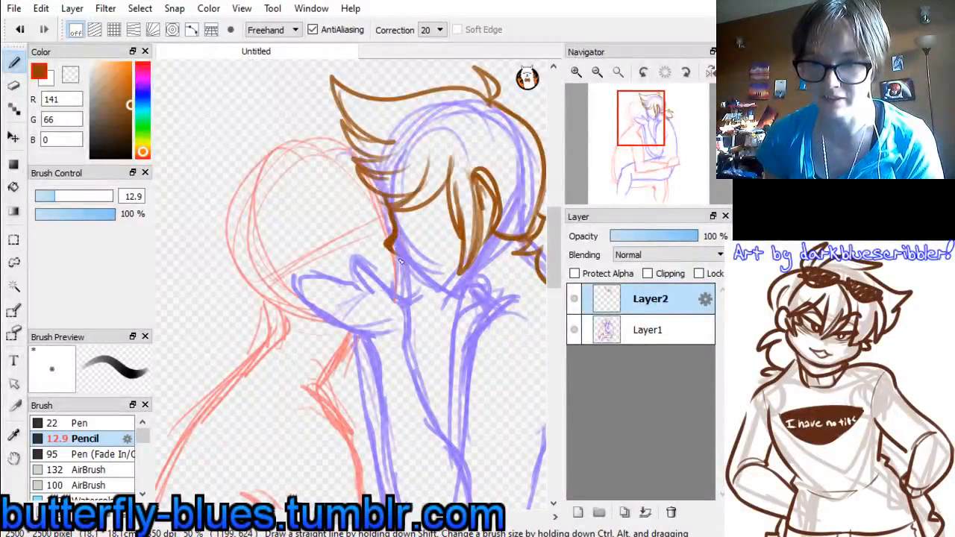
{"action": "left_click_drag", "start_coordinate": [389, 248], "coordinate": [408, 255]}
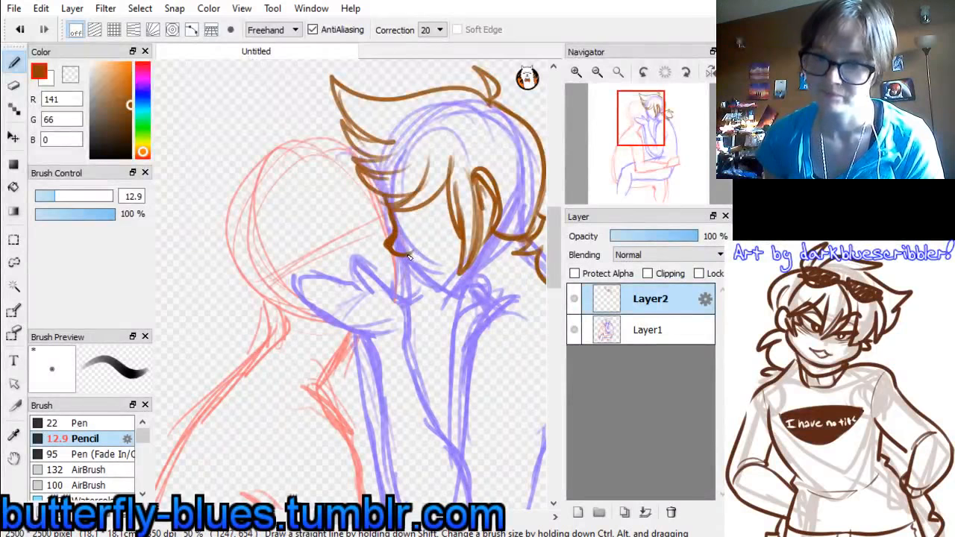
{"action": "left_click", "coordinate": [13, 85]}
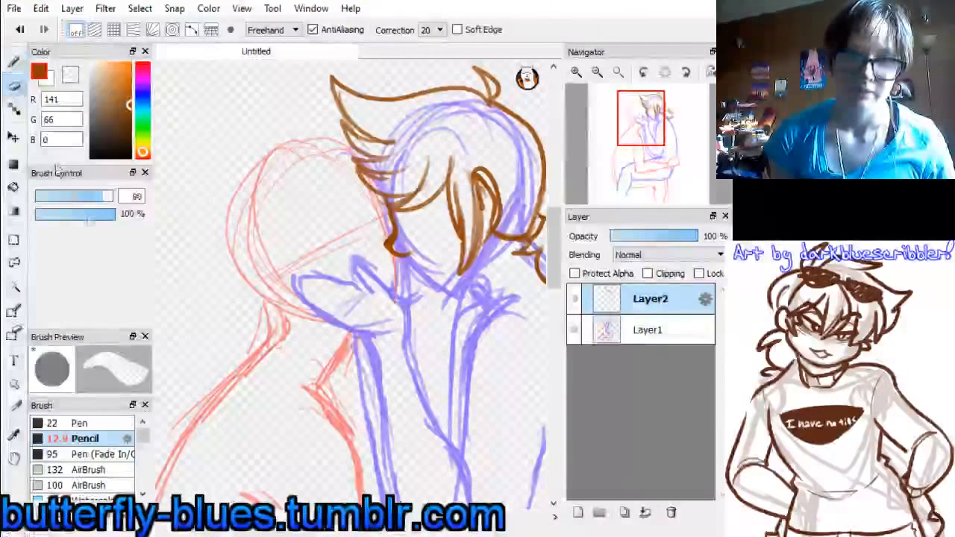
{"action": "left_click_drag", "start_coordinate": [80, 196], "coordinate": [74, 197]}
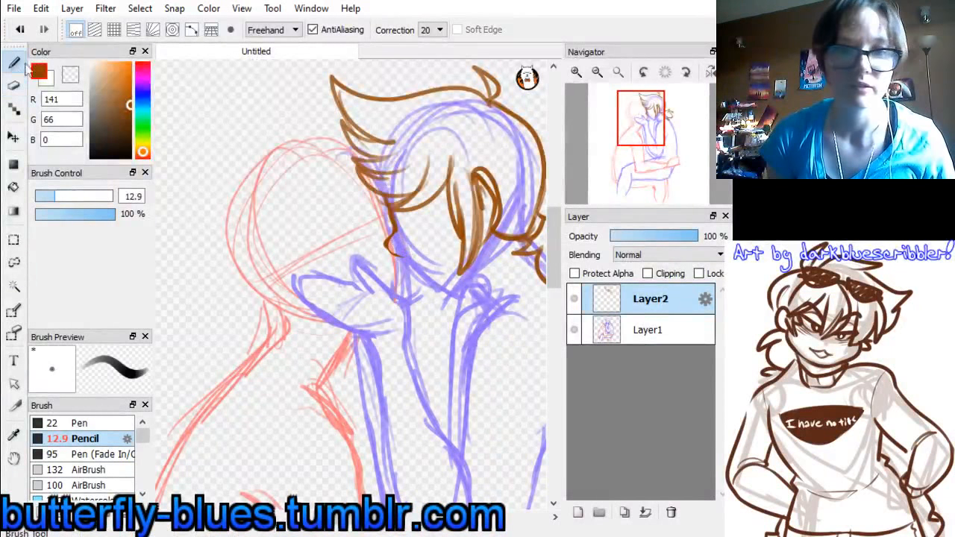
{"action": "key", "text": "n"}
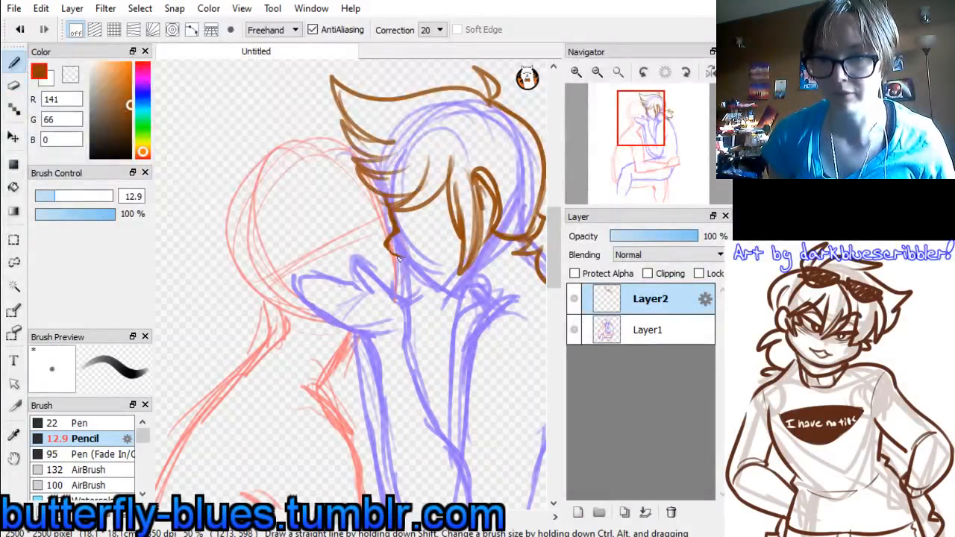
{"action": "left_click_drag", "start_coordinate": [399, 257], "coordinate": [418, 255]}
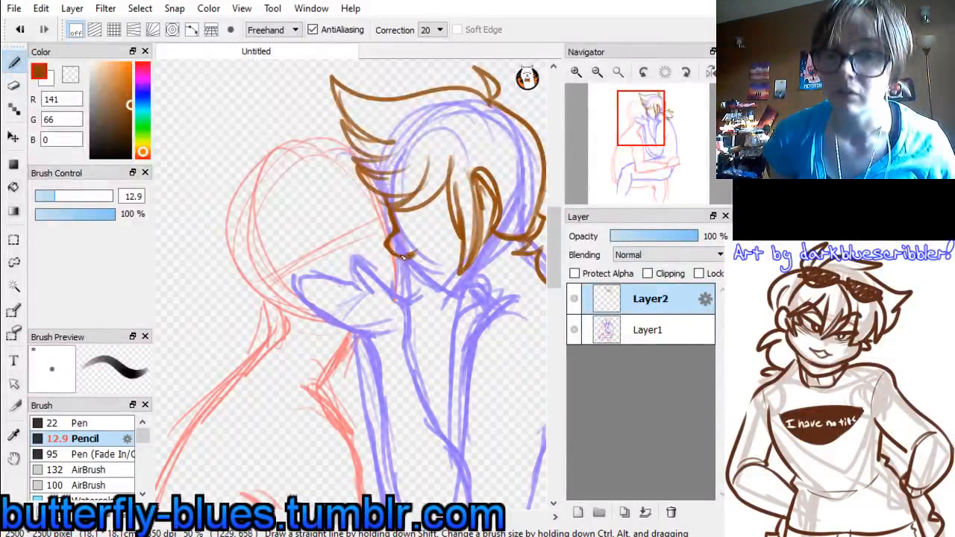
Try erasing the tip and underside of the nose and redrawing them with the 12.9 pencil
{"action": "key", "text": "e"}
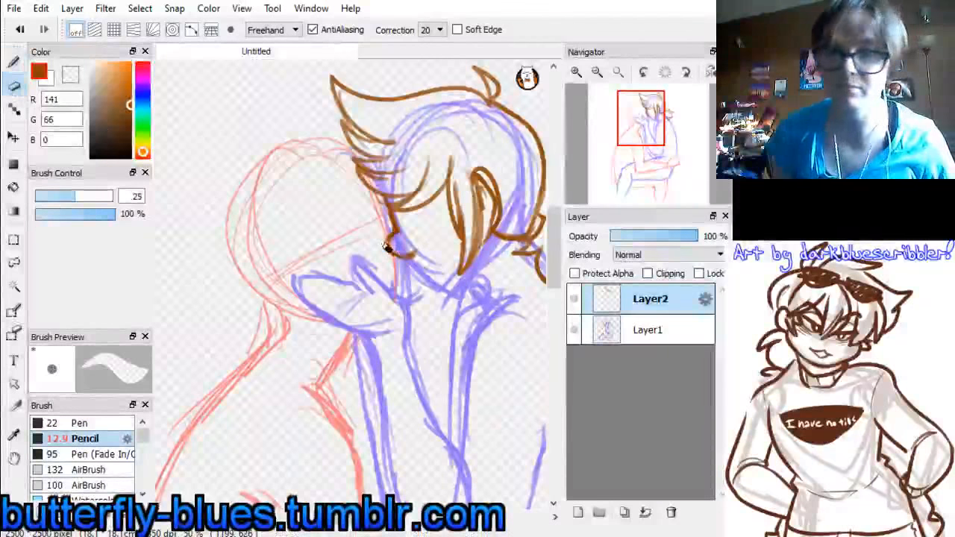
{"action": "mouse_move", "coordinate": [388, 248]}
{"action": "left_mouse_down"}
{"action": "mouse_move", "coordinate": [418, 224]}
{"action": "mouse_move", "coordinate": [395, 249]}
{"action": "left_mouse_up"}
{"action": "key", "text": "n"}
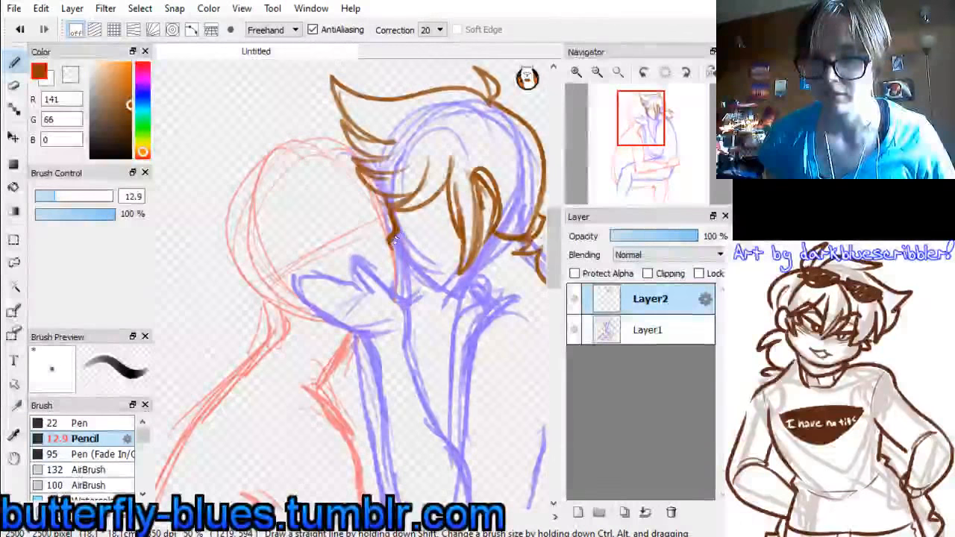
{"action": "left_click_drag", "start_coordinate": [403, 250], "coordinate": [421, 256]}
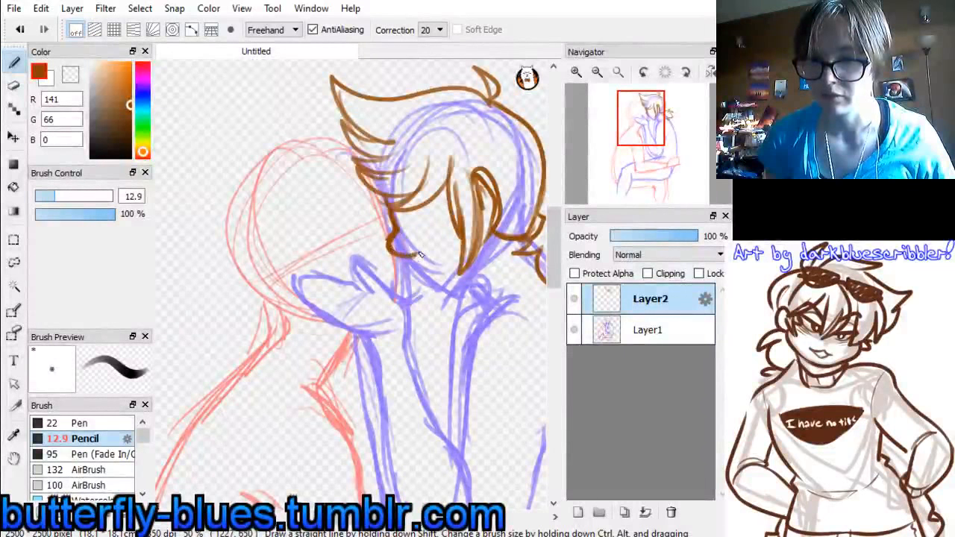
Undo all of the nose strokes and erasures below the blue figure's bangs
{"action": "key", "text": "ctrl+z"}
{"action": "key", "text": "ctrl+z"}
{"action": "key", "text": "ctrl+z"}
{"action": "key", "text": "ctrl+z"}
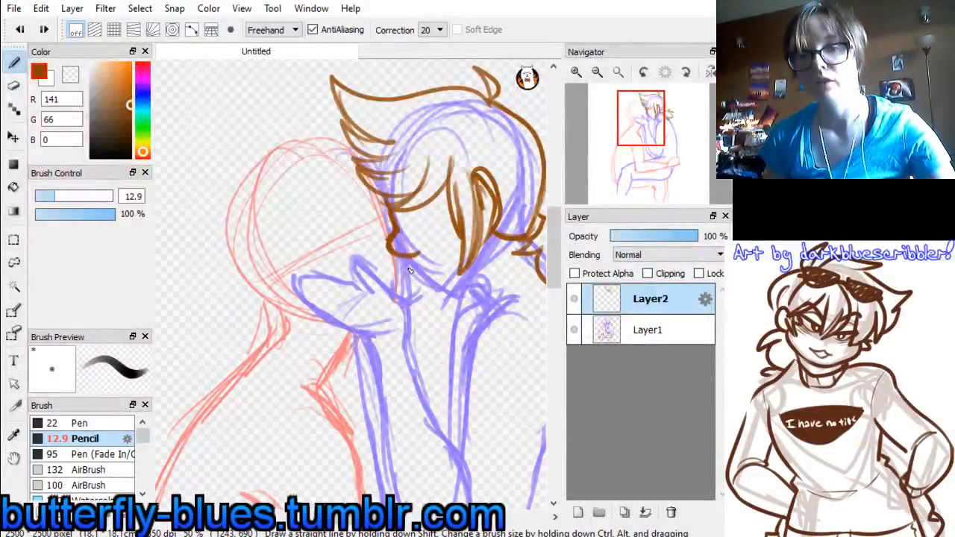
{"action": "key", "text": "ctrl+y"}
{"action": "key", "text": "ctrl+z"}
{"action": "key", "text": "ctrl+z"}
{"action": "key", "text": "ctrl+z"}
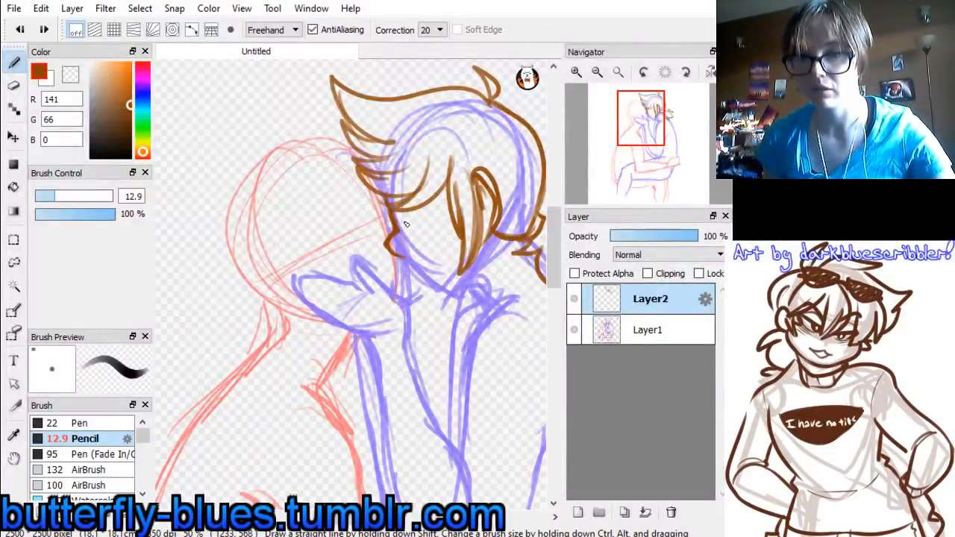
{"action": "key", "text": "ctrl+y"}
{"action": "key", "text": "ctrl+z"}
{"action": "key", "text": "ctrl+z"}
{"action": "key", "text": "ctrl+z"}
{"action": "key", "text": "ctrl+z"}
{"action": "key", "text": "ctrl+z"}
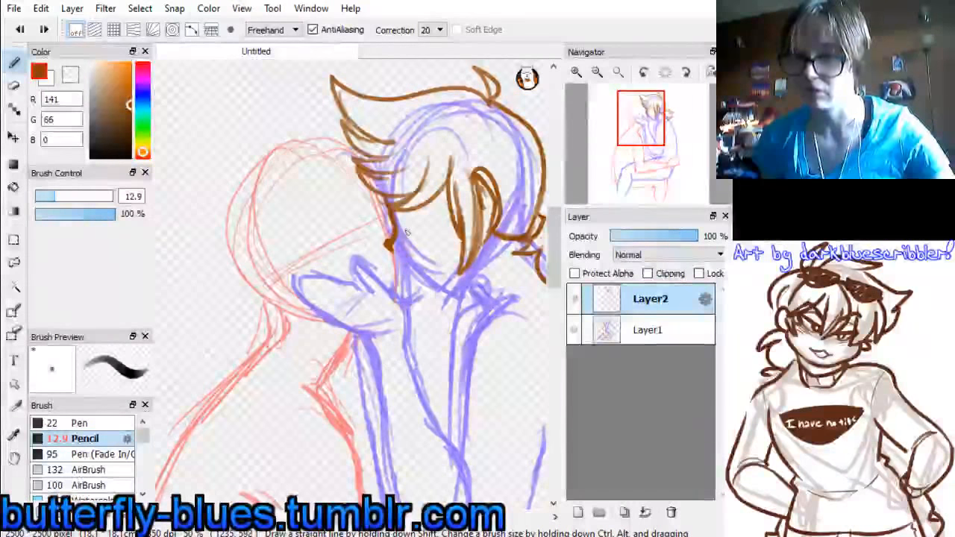
{"action": "key", "text": "ctrl+z"}
{"action": "key", "text": "ctrl+z"}
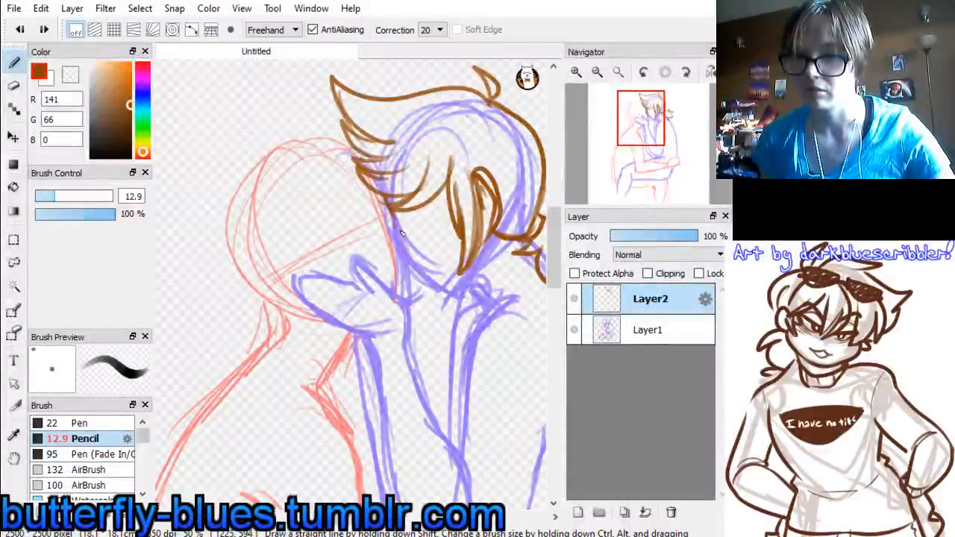
Redraw the blue figure's nose in profile below the bangs, with a short curved underside, using the 12.9 pencil
{"action": "mouse_move", "coordinate": [393, 214]}
{"action": "left_mouse_down"}
{"action": "mouse_move", "coordinate": [393, 252]}
{"action": "mouse_move", "coordinate": [417, 252]}
{"action": "mouse_move", "coordinate": [398, 252]}
{"action": "mouse_move", "coordinate": [398, 260]}
{"action": "mouse_move", "coordinate": [421, 255]}
{"action": "left_mouse_up"}
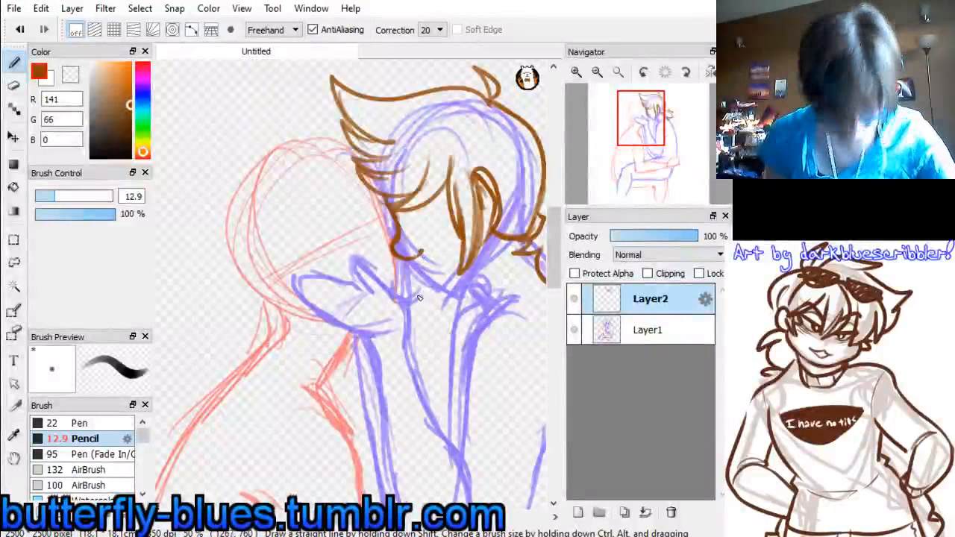
{"action": "left_click_drag", "start_coordinate": [465, 258], "coordinate": [457, 275]}
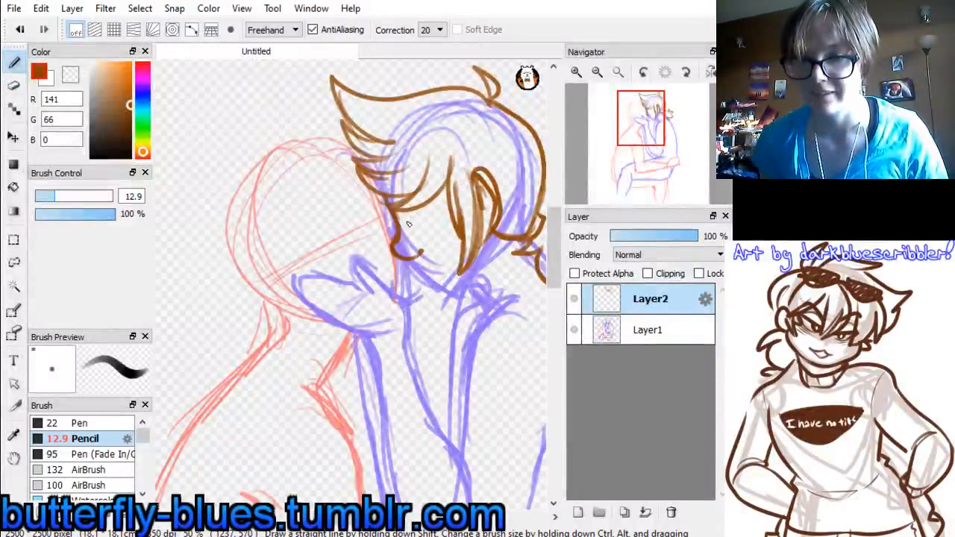
Try an eye stroke beside the nose with the 12.9 pencil and undo it
{"action": "mouse_move", "coordinate": [403, 222]}
{"action": "left_mouse_down"}
{"action": "mouse_move", "coordinate": [432, 217]}
{"action": "mouse_move", "coordinate": [403, 223]}
{"action": "mouse_move", "coordinate": [429, 222]}
{"action": "mouse_move", "coordinate": [440, 261]}
{"action": "mouse_move", "coordinate": [420, 270]}
{"action": "mouse_move", "coordinate": [409, 224]}
{"action": "left_mouse_up"}
{"action": "key", "text": "ctrl+z"}
{"action": "key", "text": "ctrl+z"}
{"action": "key", "text": "ctrl+z"}
{"action": "key", "text": "ctrl+z"}
{"action": "key", "text": "ctrl+z"}
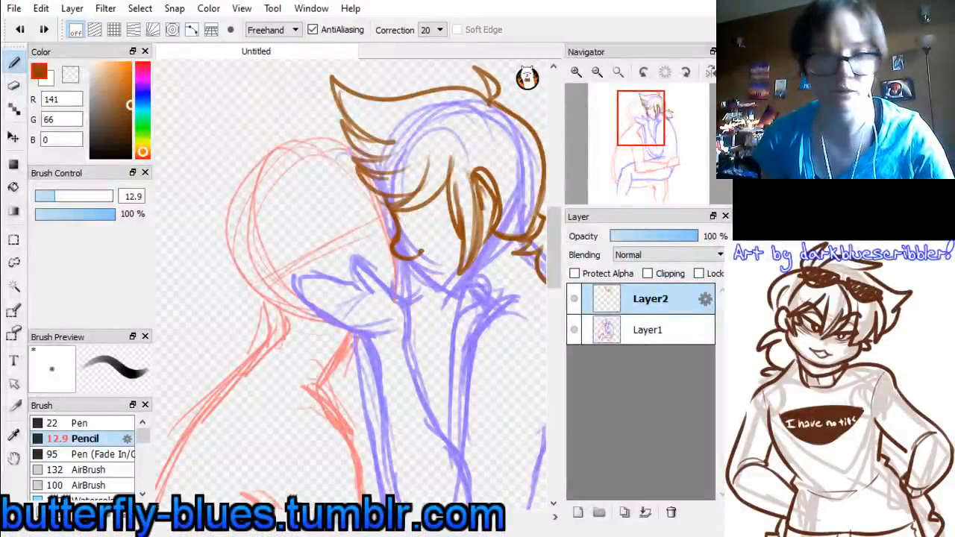
Reduce the pencil size to 8.1 and draw the blue figure's closed eye and thick eyebrow beneath the bangs
{"action": "left_click_drag", "start_coordinate": [75, 196], "coordinate": [39, 196]}
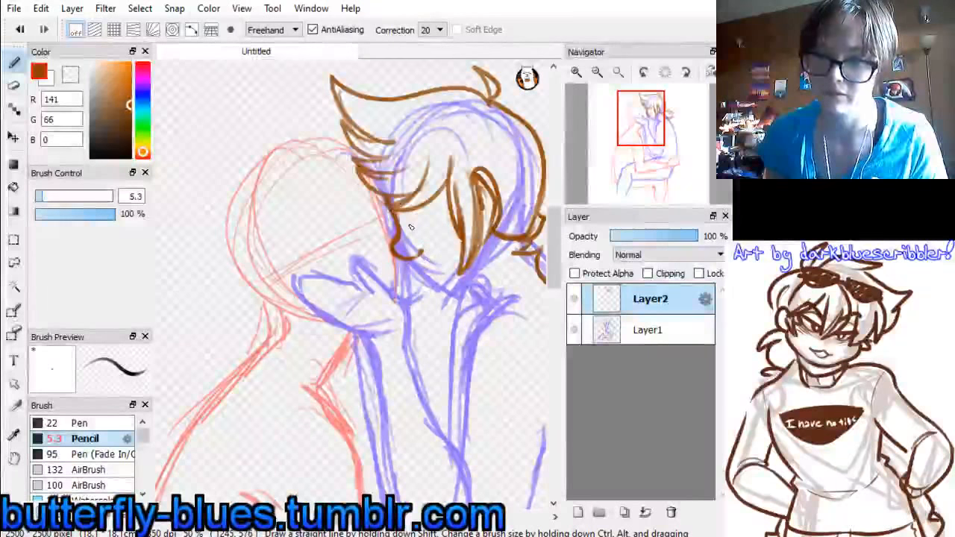
{"action": "left_click_drag", "start_coordinate": [409, 224], "coordinate": [415, 215]}
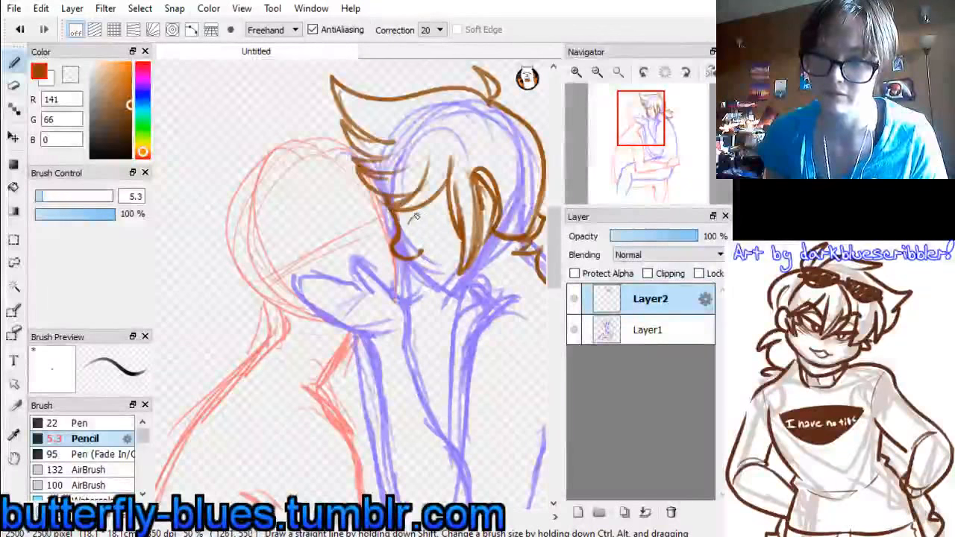
{"action": "left_click", "coordinate": [47, 197]}
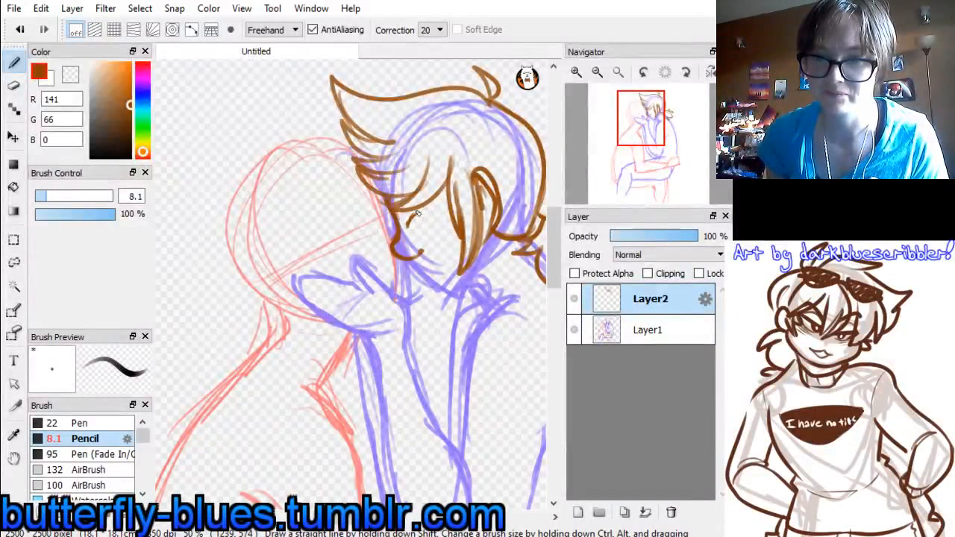
{"action": "mouse_move", "coordinate": [410, 224]}
{"action": "left_mouse_down"}
{"action": "mouse_move", "coordinate": [430, 215]}
{"action": "mouse_move", "coordinate": [409, 227]}
{"action": "mouse_move", "coordinate": [439, 191]}
{"action": "left_mouse_up"}
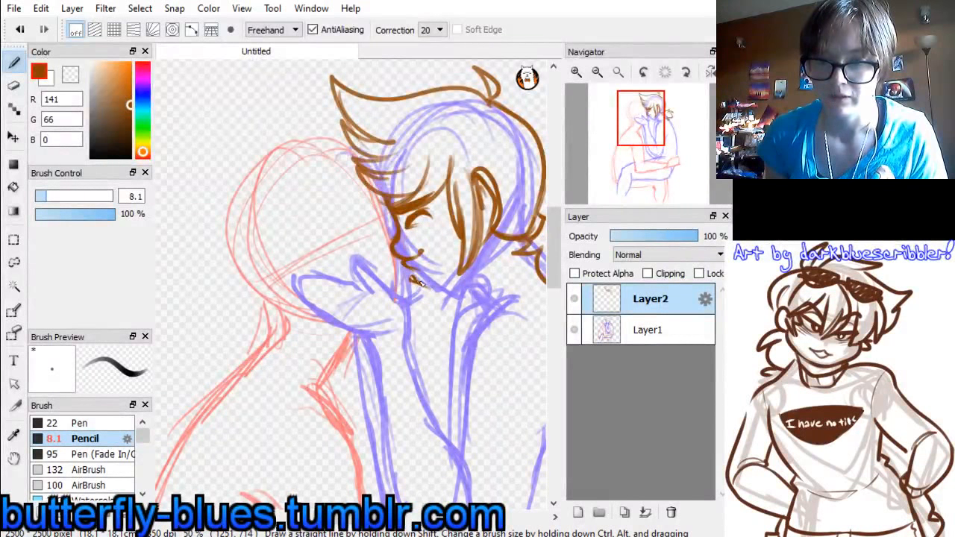
Draw the blue figure's chin and jaw line, and touch up the face profile in a horizontally flipped view
{"action": "mouse_move", "coordinate": [416, 279]}
{"action": "left_mouse_down"}
{"action": "mouse_move", "coordinate": [437, 288]}
{"action": "mouse_move", "coordinate": [461, 276]}
{"action": "left_mouse_up"}
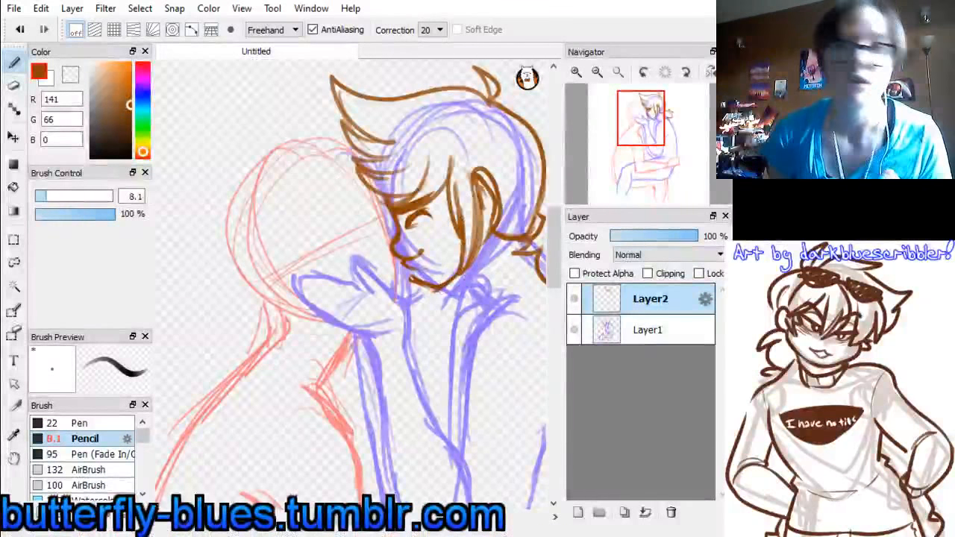
{"action": "left_click", "coordinate": [711, 71]}
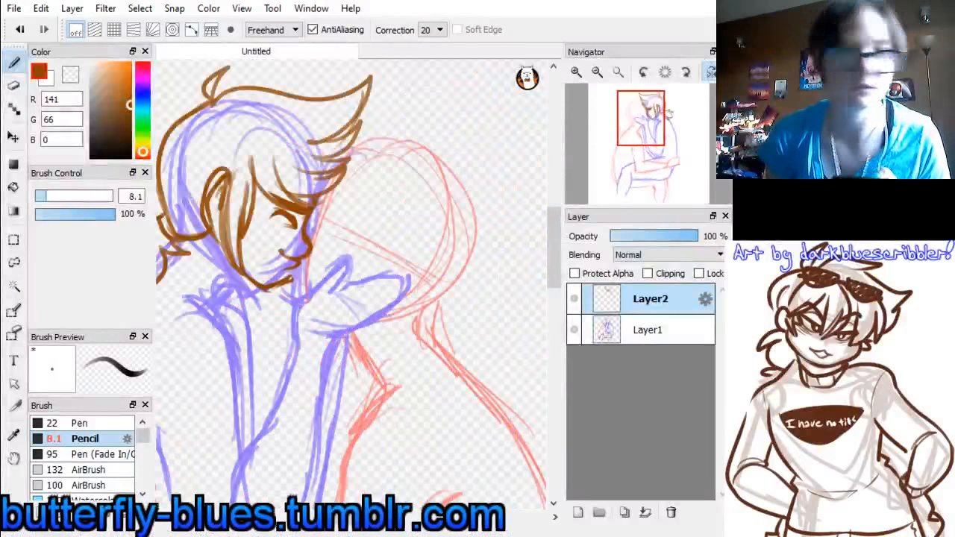
{"action": "left_click", "coordinate": [14, 85]}
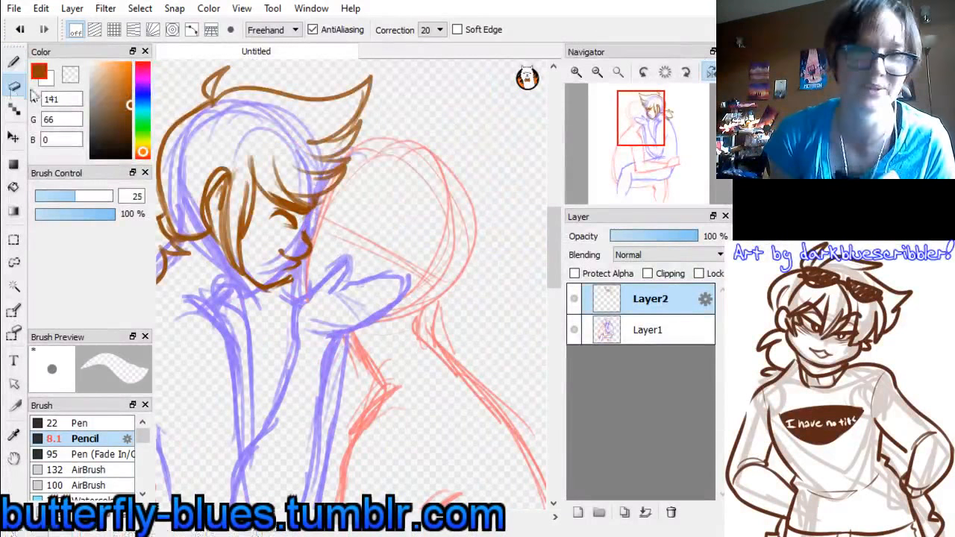
{"action": "left_click", "coordinate": [14, 61]}
{"action": "left_click_drag", "start_coordinate": [317, 203], "coordinate": [313, 217]}
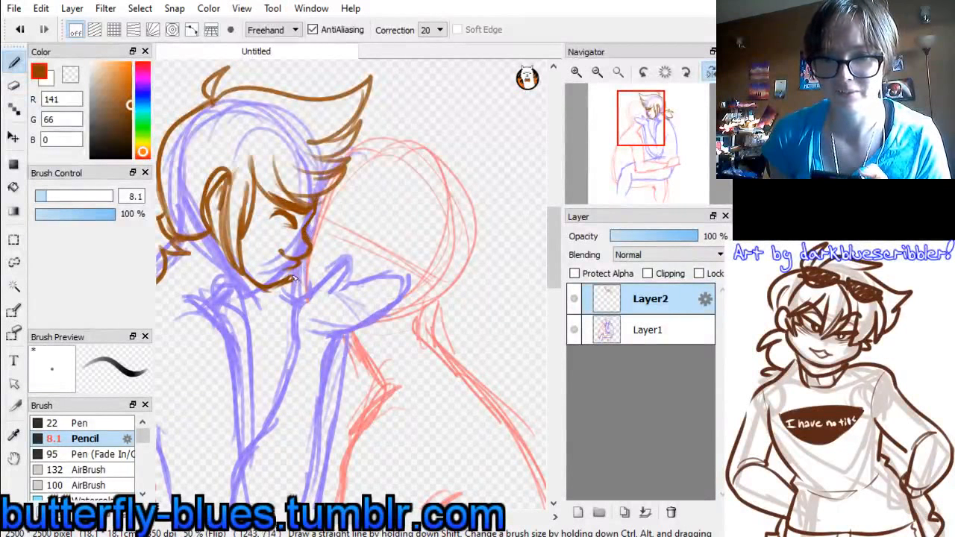
{"action": "left_click_drag", "start_coordinate": [292, 280], "coordinate": [299, 268]}
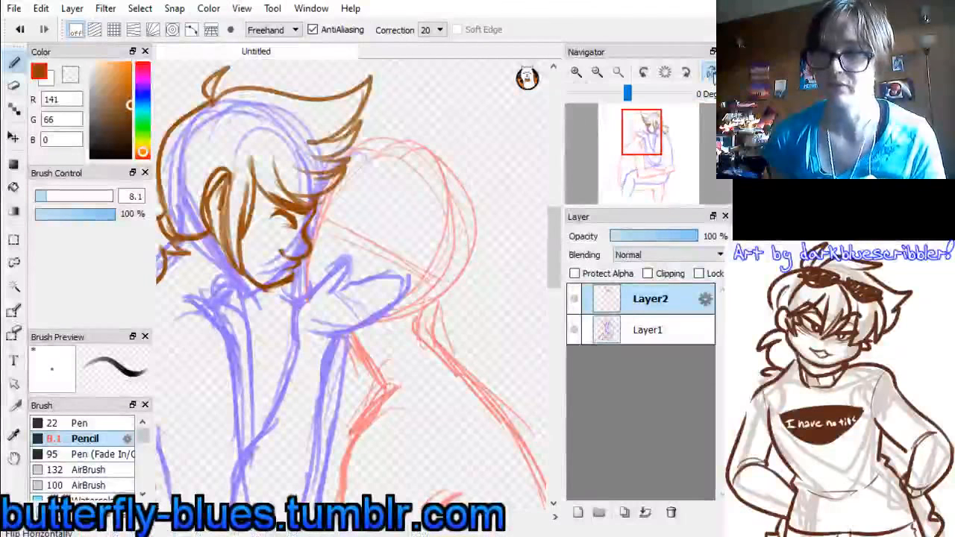
{"action": "left_click", "coordinate": [711, 72]}
Change the pencil colour to dark blue, RGB 0, 0, 141, and draw the red figure's eye with an angled stroke above it
{"action": "left_click", "coordinate": [141, 94]}
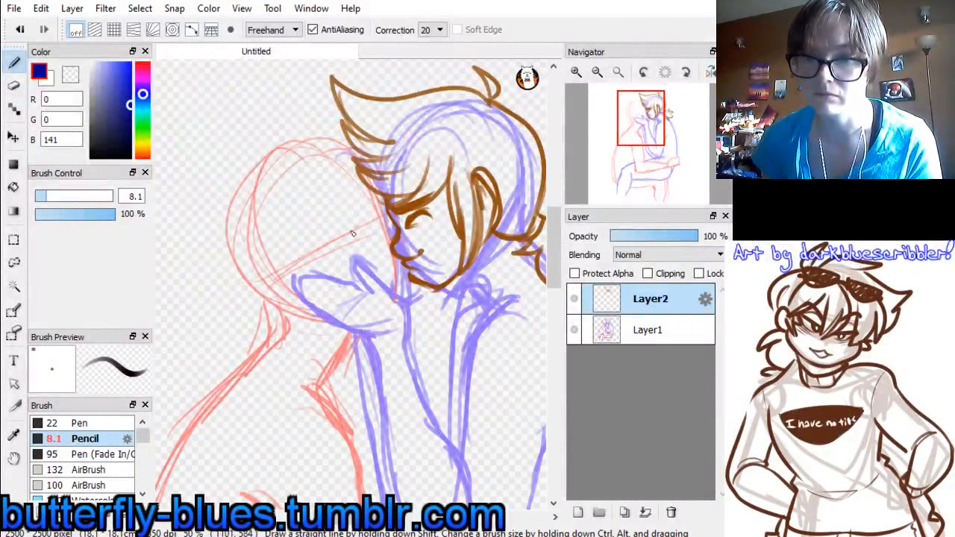
{"action": "left_click_drag", "start_coordinate": [353, 231], "coordinate": [387, 214]}
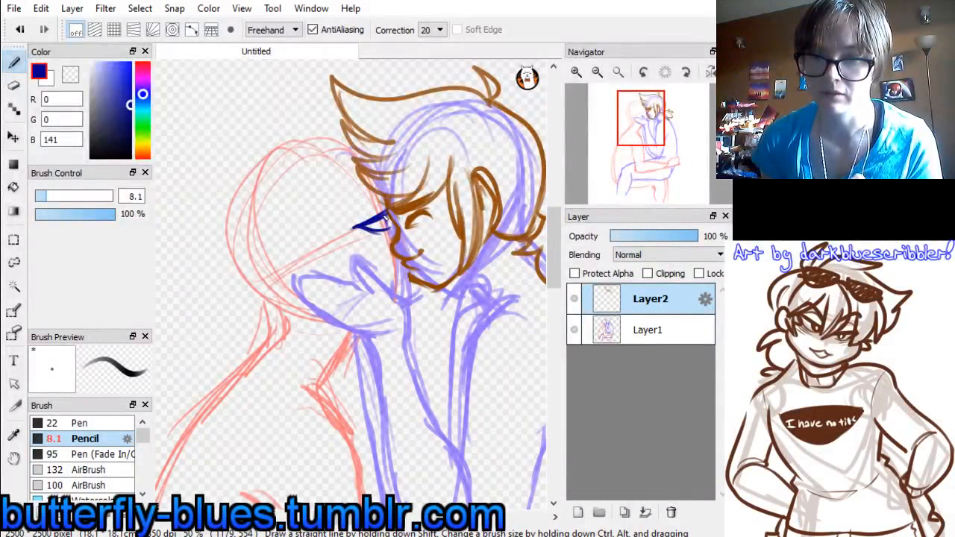
{"action": "left_click_drag", "start_coordinate": [387, 214], "coordinate": [389, 233]}
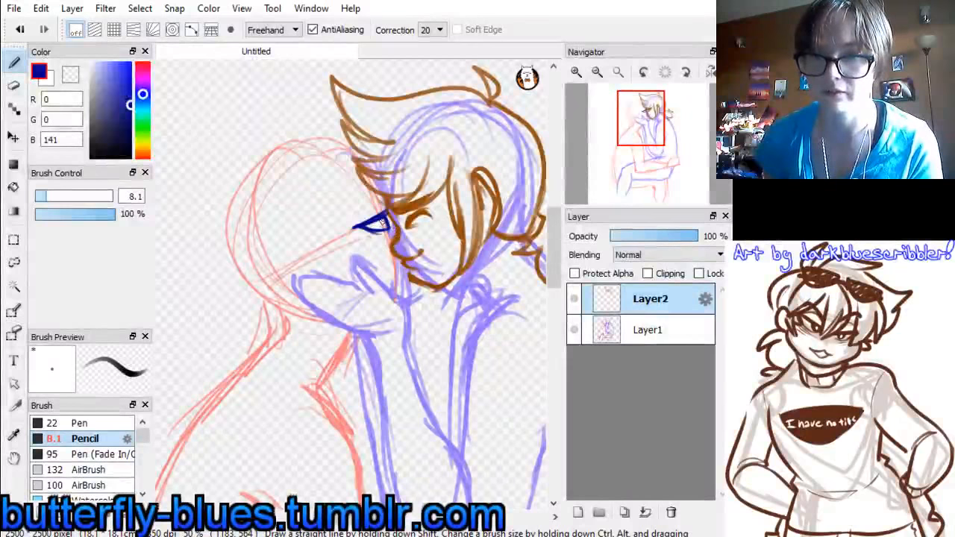
{"action": "left_click_drag", "start_coordinate": [359, 222], "coordinate": [375, 207]}
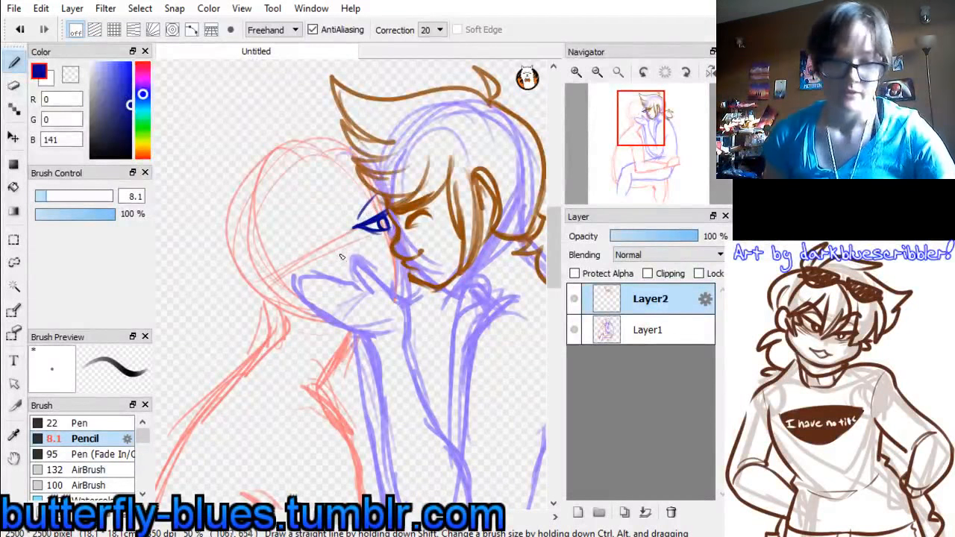
Undo the angled stroke above the red figure's eye and redraw it as a curved eyelid line
{"action": "key", "text": "ctrl+z"}
{"action": "mouse_move", "coordinate": [355, 223]}
{"action": "left_mouse_down"}
{"action": "mouse_move", "coordinate": [368, 195]}
{"action": "mouse_move", "coordinate": [378, 204]}
{"action": "mouse_move", "coordinate": [357, 196]}
{"action": "mouse_move", "coordinate": [379, 182]}
{"action": "left_mouse_up"}
{"action": "key", "text": "ctrl+z"}
{"action": "key", "text": "ctrl+z"}
{"action": "key", "text": "ctrl+z"}
Draw the red figure's slanted eyebrow above the eye with doubled dark blue strokes
{"action": "key", "text": "ctrl+z"}
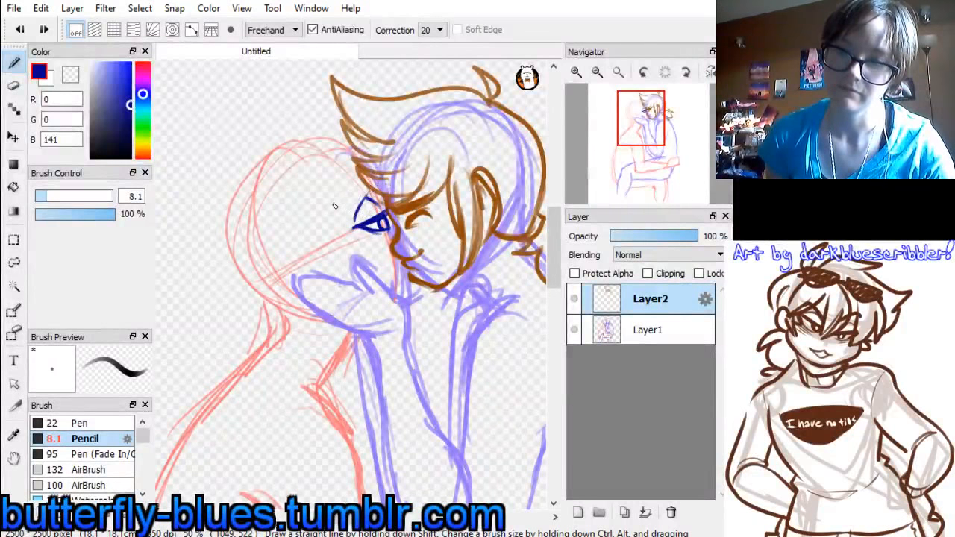
{"action": "left_click_drag", "start_coordinate": [335, 207], "coordinate": [373, 177]}
{"action": "key", "text": "ctrl+z"}
{"action": "left_click_drag", "start_coordinate": [339, 212], "coordinate": [370, 177]}
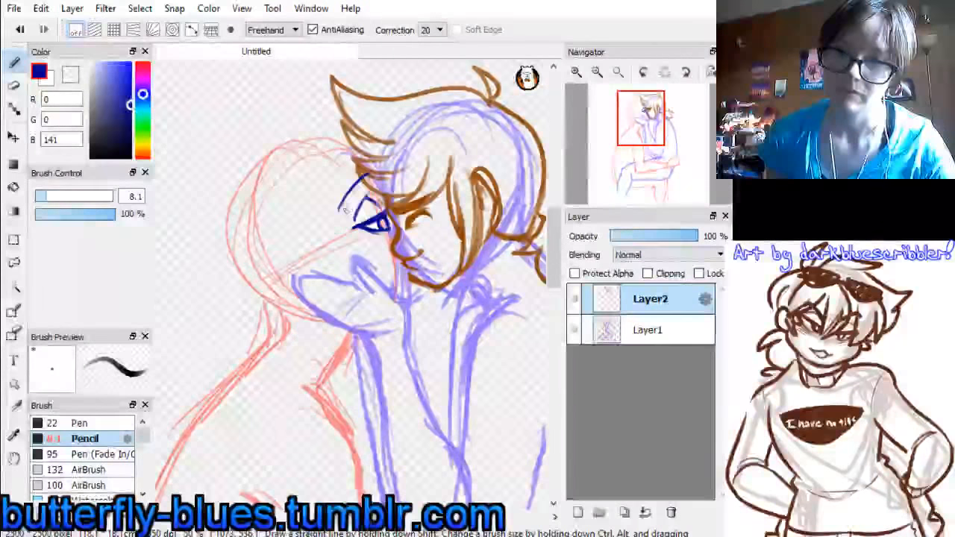
{"action": "left_click_drag", "start_coordinate": [341, 208], "coordinate": [369, 176]}
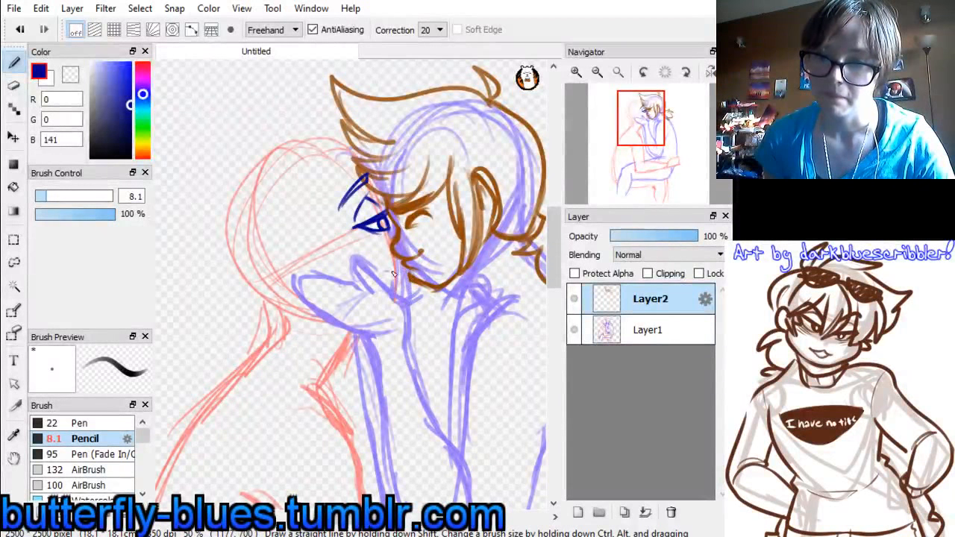
{"action": "key", "text": "ctrl+z"}
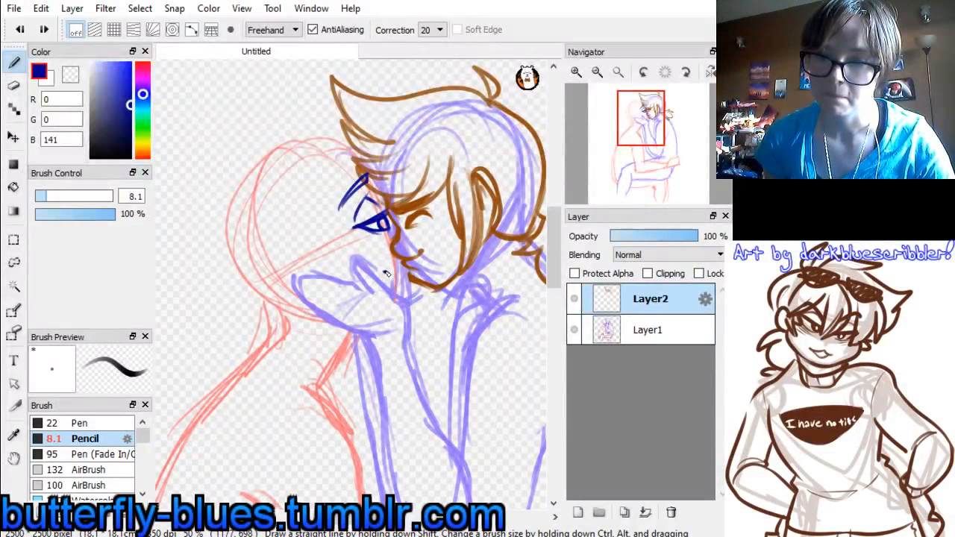
Draw the red figure's small smiling mouth and the chin line just below it in dark blue
{"action": "left_click_drag", "start_coordinate": [383, 272], "coordinate": [388, 271]}
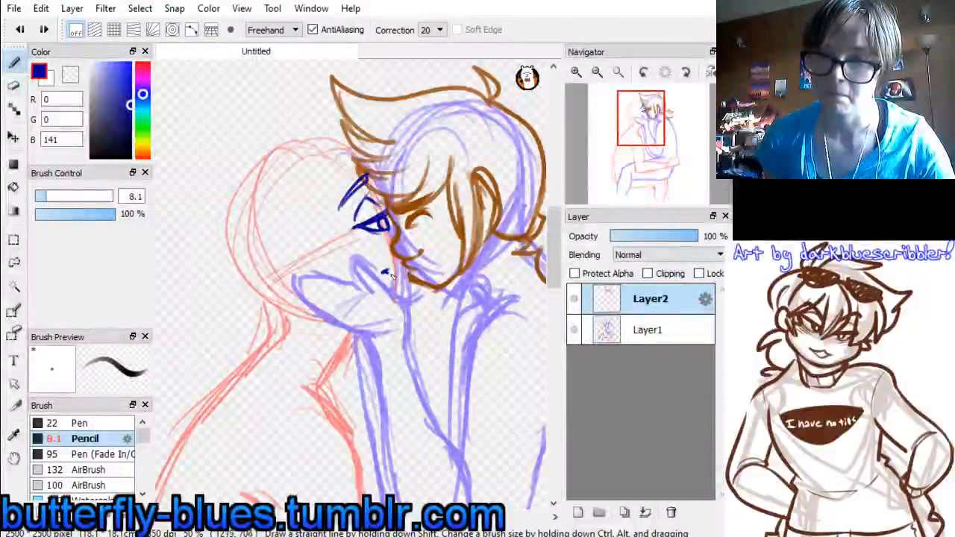
{"action": "left_click_drag", "start_coordinate": [391, 275], "coordinate": [409, 273]}
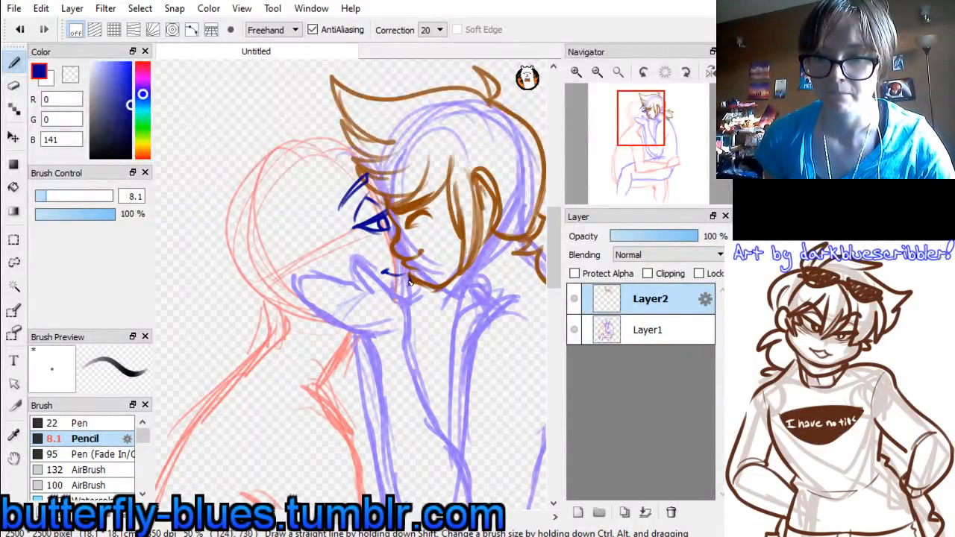
{"action": "left_click_drag", "start_coordinate": [409, 282], "coordinate": [411, 303]}
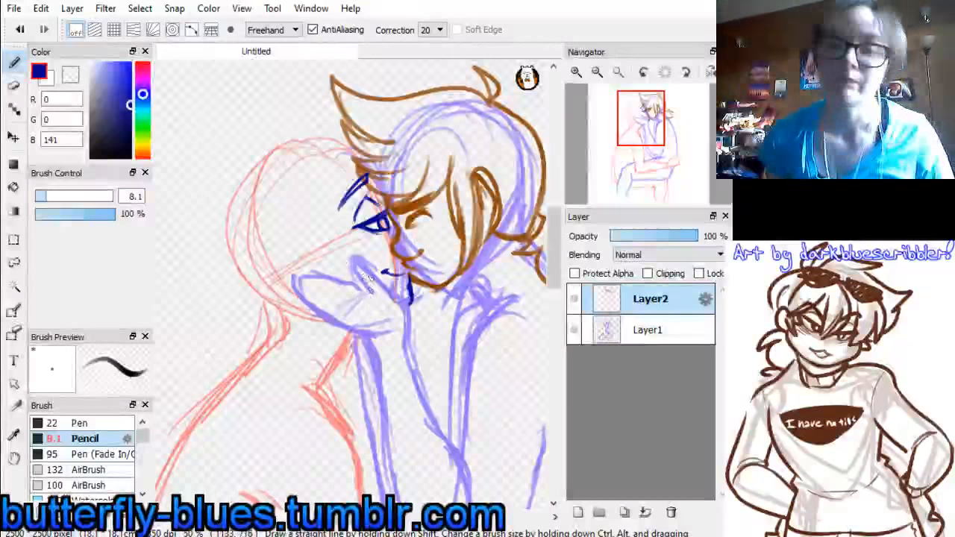
Draw the fingers, knuckle details and thumb of the gloved hand cupping the red figure's cheek
{"action": "mouse_move", "coordinate": [367, 291]}
{"action": "left_mouse_down"}
{"action": "mouse_move", "coordinate": [312, 263]}
{"action": "mouse_move", "coordinate": [313, 275]}
{"action": "mouse_move", "coordinate": [310, 264]}
{"action": "mouse_move", "coordinate": [353, 297]}
{"action": "left_mouse_up"}
{"action": "key", "text": "ctrl+z"}
{"action": "key", "text": "ctrl+z"}
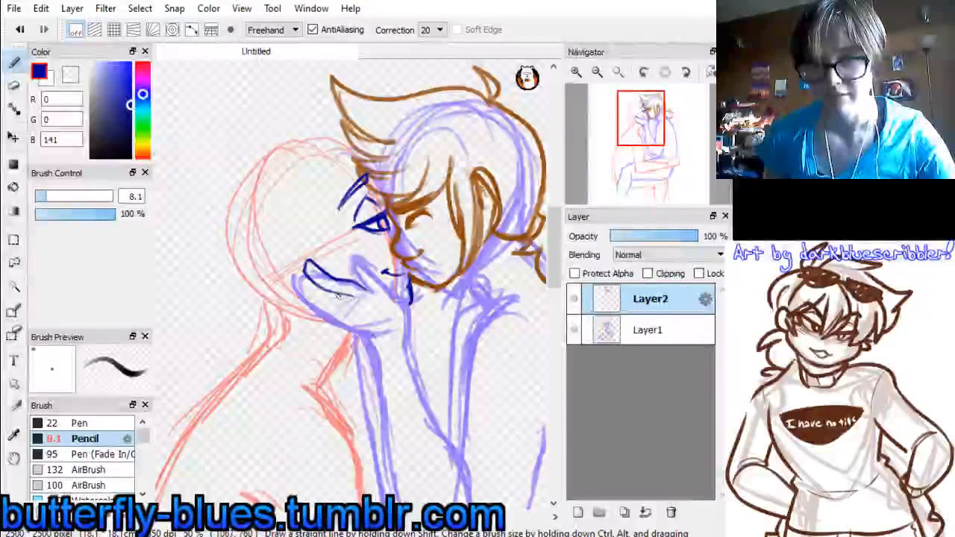
{"action": "mouse_move", "coordinate": [307, 268]}
{"action": "left_mouse_down"}
{"action": "mouse_move", "coordinate": [334, 299]}
{"action": "mouse_move", "coordinate": [353, 300]}
{"action": "left_mouse_up"}
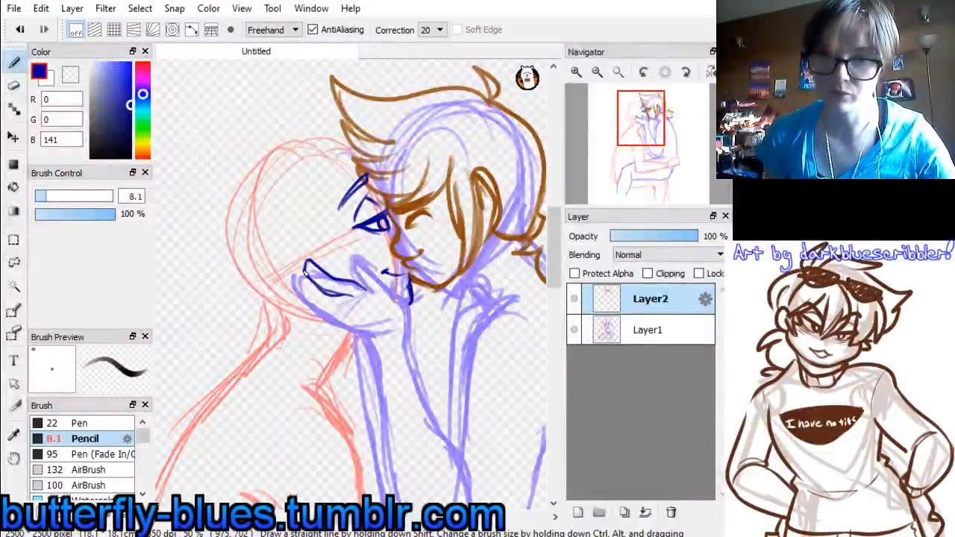
{"action": "mouse_move", "coordinate": [303, 279]}
{"action": "left_mouse_down"}
{"action": "mouse_move", "coordinate": [325, 304]}
{"action": "mouse_move", "coordinate": [318, 301]}
{"action": "mouse_move", "coordinate": [342, 309]}
{"action": "left_mouse_up"}
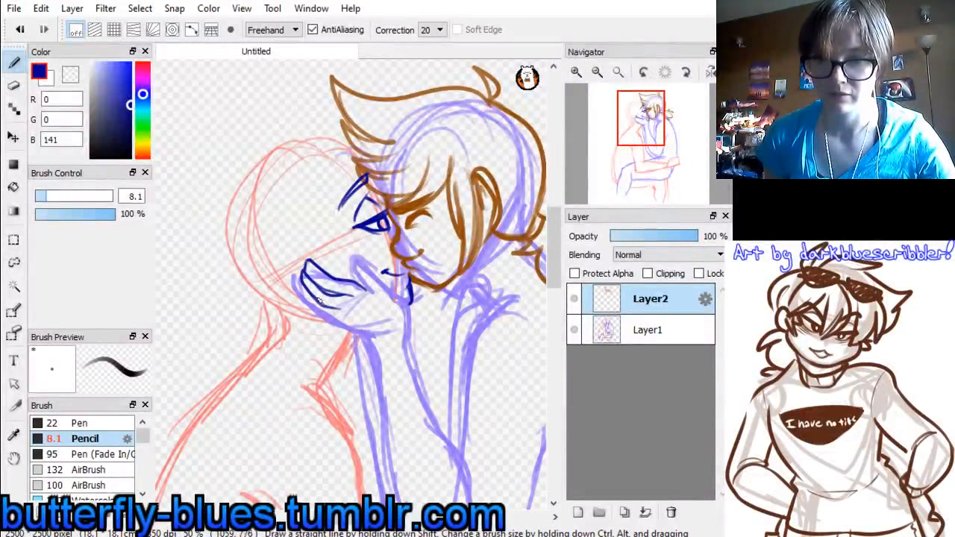
{"action": "left_click_drag", "start_coordinate": [302, 285], "coordinate": [322, 317]}
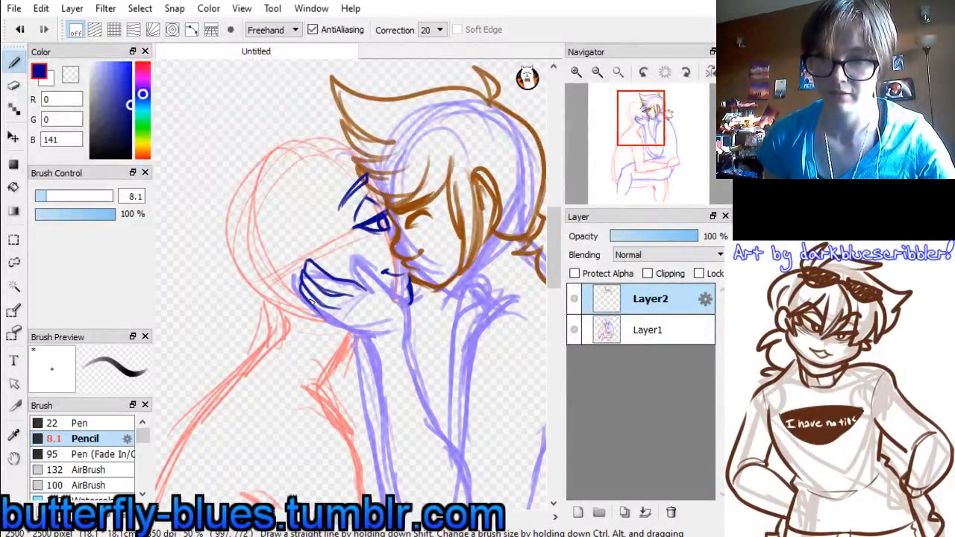
{"action": "left_click_drag", "start_coordinate": [307, 304], "coordinate": [355, 332]}
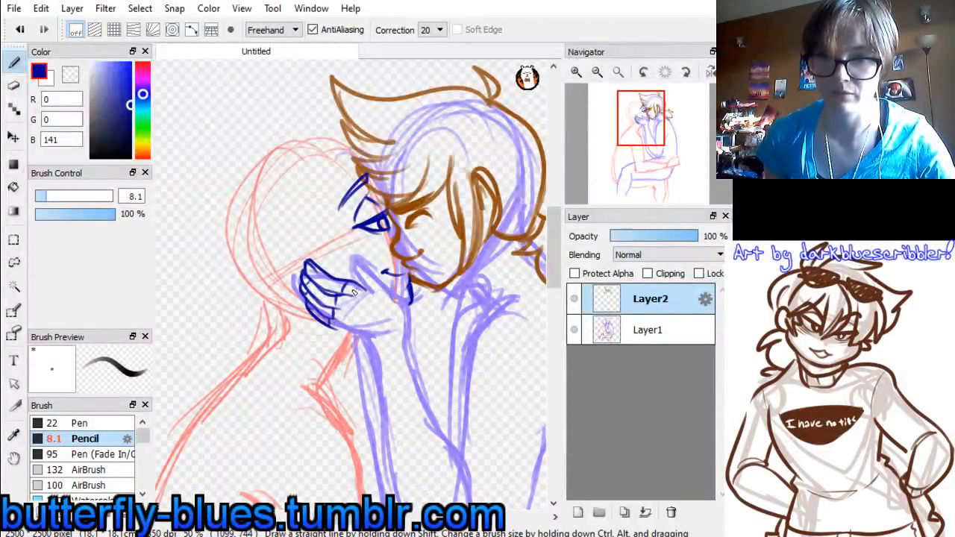
{"action": "left_click_drag", "start_coordinate": [343, 300], "coordinate": [339, 327]}
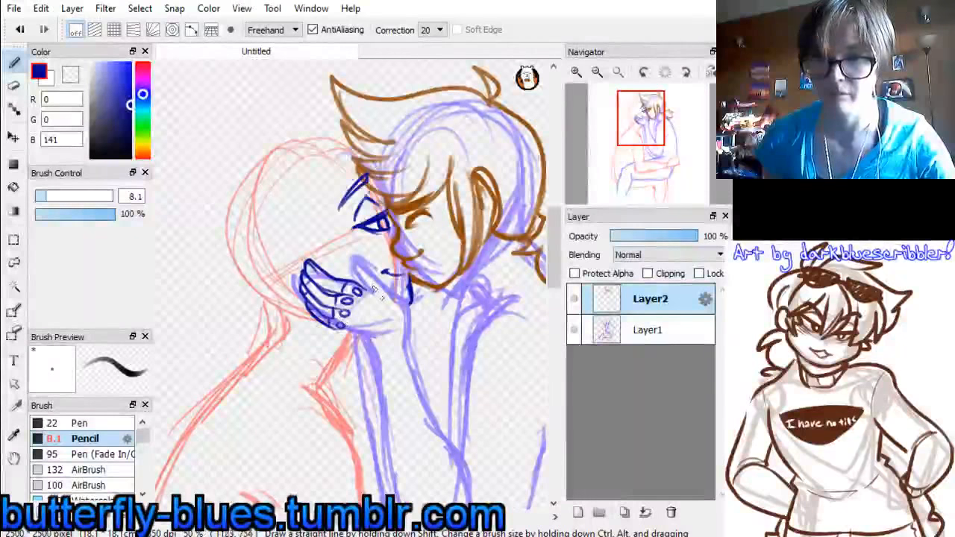
{"action": "left_click_drag", "start_coordinate": [364, 289], "coordinate": [384, 282]}
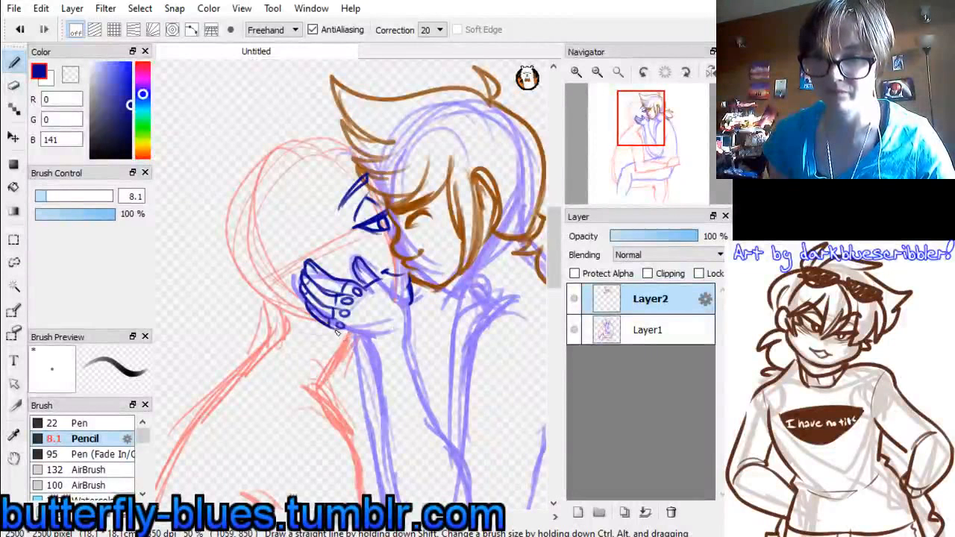
Outline the lower edge of the gloved hand down to the wrist and add a flared glove cuff
{"action": "mouse_move", "coordinate": [362, 338]}
{"action": "left_mouse_down"}
{"action": "mouse_move", "coordinate": [334, 330]}
{"action": "mouse_move", "coordinate": [369, 337]}
{"action": "left_mouse_up"}
{"action": "key", "text": "ctrl+z"}
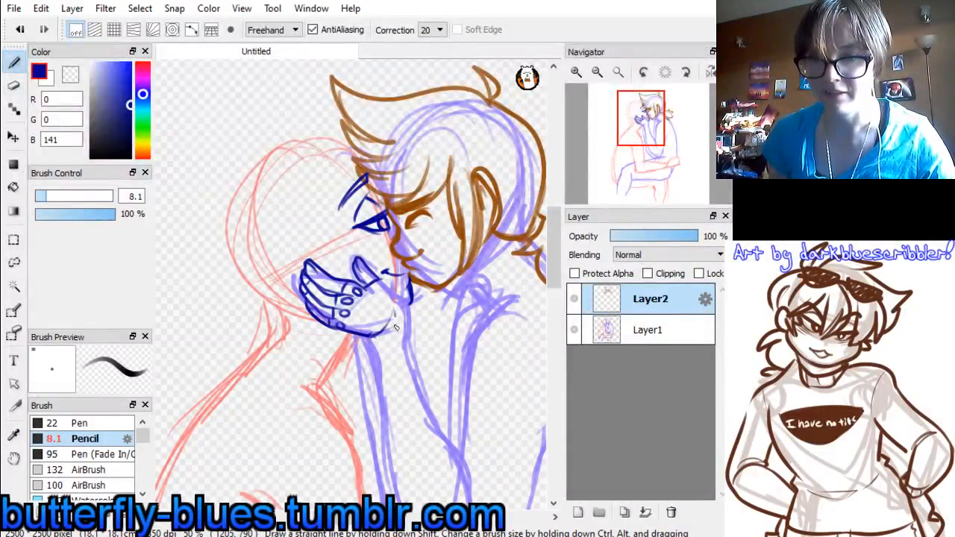
{"action": "key", "text": "ctrl+z"}
{"action": "mouse_move", "coordinate": [369, 336]}
{"action": "left_mouse_down"}
{"action": "mouse_move", "coordinate": [393, 329]}
{"action": "mouse_move", "coordinate": [363, 339]}
{"action": "mouse_move", "coordinate": [365, 348]}
{"action": "mouse_move", "coordinate": [409, 341]}
{"action": "left_mouse_up"}
{"action": "left_click_drag", "start_coordinate": [398, 296], "coordinate": [396, 333]}
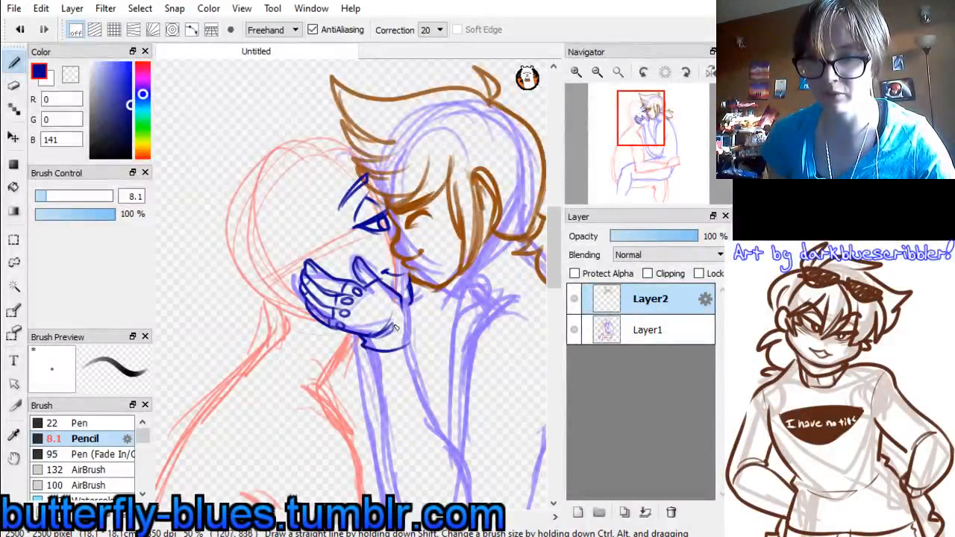
{"action": "key", "text": "ctrl+z"}
{"action": "key", "text": "ctrl+z"}
{"action": "left_click_drag", "start_coordinate": [394, 294], "coordinate": [407, 317]}
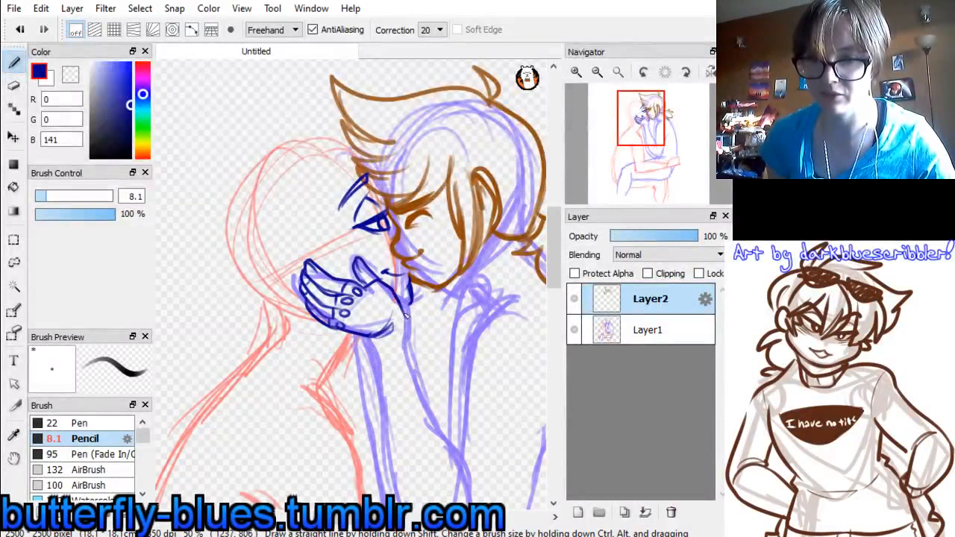
{"action": "mouse_move", "coordinate": [371, 348]}
{"action": "left_mouse_down"}
{"action": "mouse_move", "coordinate": [372, 359]}
{"action": "mouse_move", "coordinate": [390, 360]}
{"action": "left_mouse_up"}
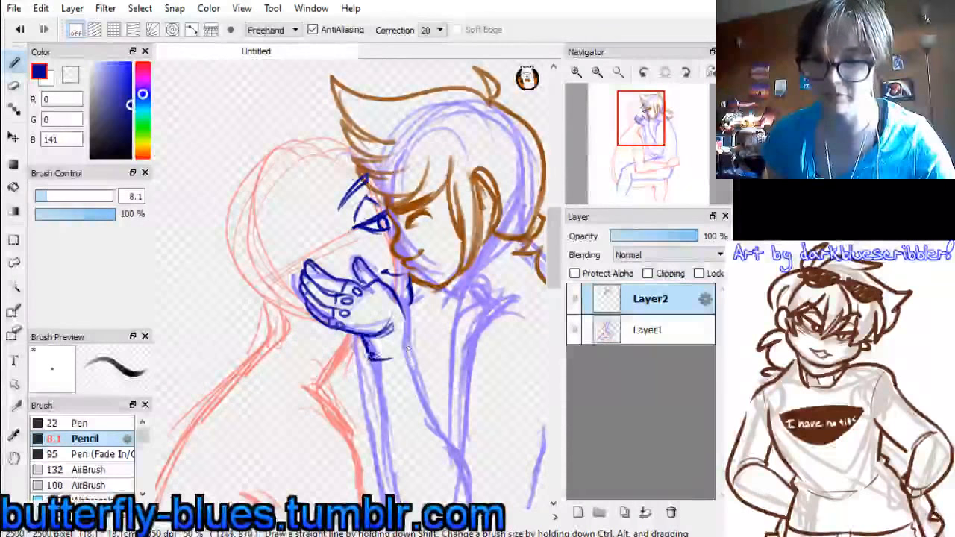
{"action": "mouse_move", "coordinate": [404, 305]}
{"action": "left_mouse_down"}
{"action": "mouse_move", "coordinate": [417, 340]}
{"action": "mouse_move", "coordinate": [404, 355]}
{"action": "mouse_move", "coordinate": [372, 356]}
{"action": "left_mouse_up"}
{"action": "mouse_move", "coordinate": [401, 327]}
{"action": "left_mouse_down"}
{"action": "mouse_move", "coordinate": [405, 306]}
{"action": "mouse_move", "coordinate": [404, 322]}
{"action": "left_mouse_up"}
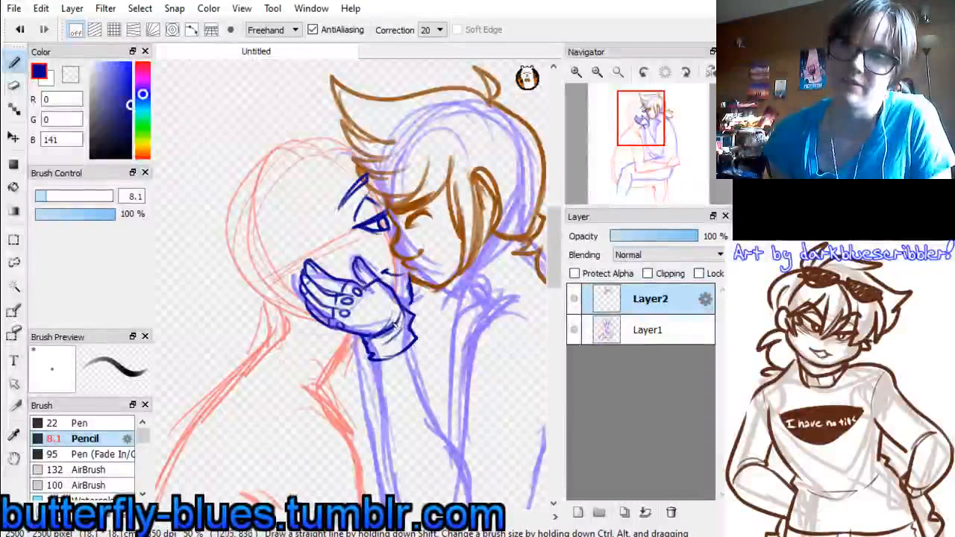
Add a new layer above the line work and draw the first short bangs across the red figure's eyebrow
{"action": "mouse_move", "coordinate": [624, 125]}
{"action": "left_mouse_down"}
{"action": "mouse_move", "coordinate": [616, 127]}
{"action": "mouse_move", "coordinate": [639, 122]}
{"action": "mouse_move", "coordinate": [656, 135]}
{"action": "mouse_move", "coordinate": [646, 134]}
{"action": "left_mouse_up"}
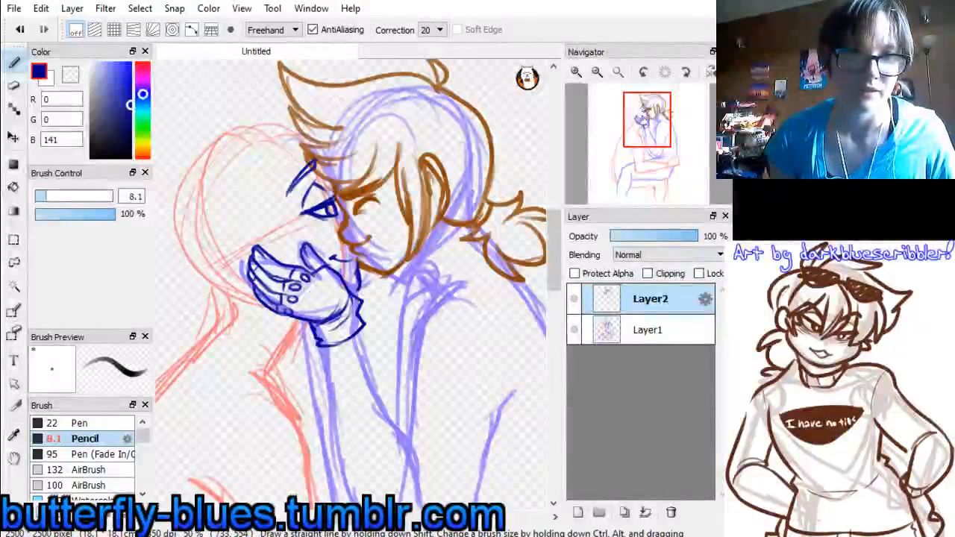
{"action": "left_click", "coordinate": [578, 512]}
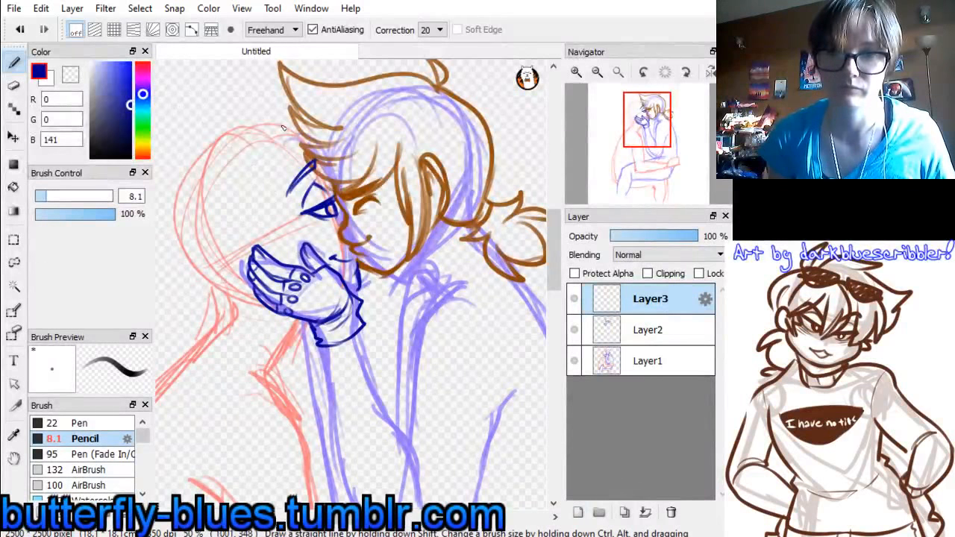
{"action": "mouse_move", "coordinate": [281, 145]}
{"action": "left_mouse_down"}
{"action": "mouse_move", "coordinate": [287, 174]}
{"action": "mouse_move", "coordinate": [333, 193]}
{"action": "left_mouse_up"}
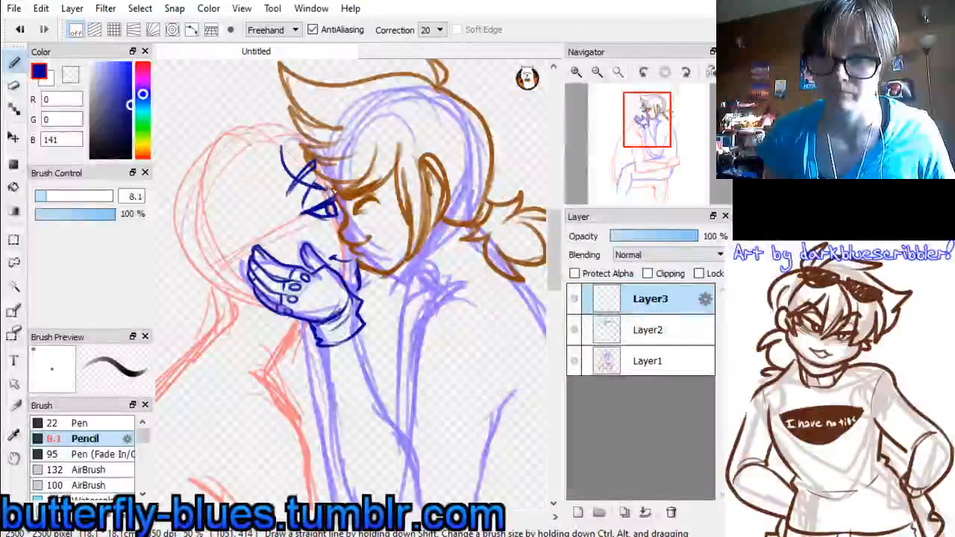
{"action": "key", "text": "ctrl+z"}
{"action": "mouse_move", "coordinate": [289, 145]}
{"action": "left_mouse_down"}
{"action": "mouse_move", "coordinate": [317, 182]}
{"action": "mouse_move", "coordinate": [303, 147]}
{"action": "left_mouse_up"}
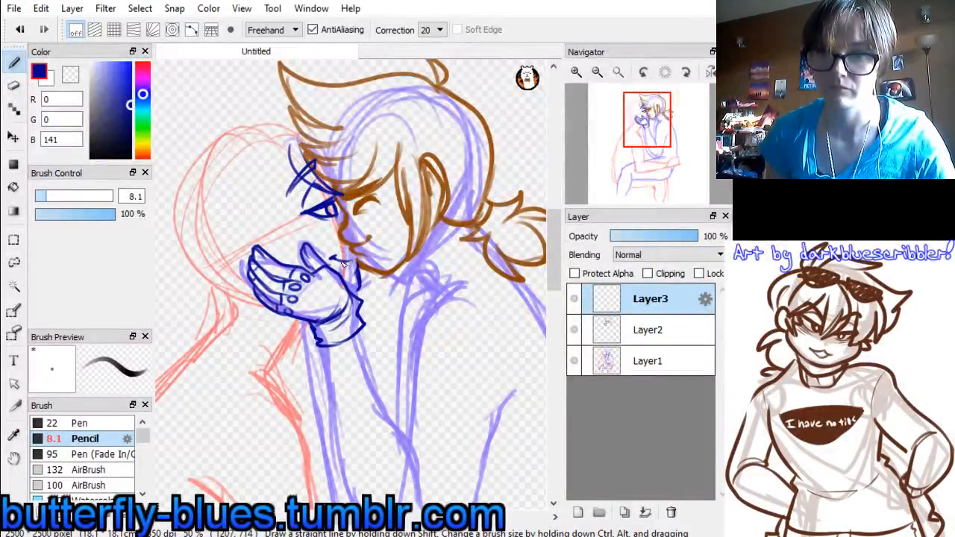
{"action": "key", "text": "ctrl+z"}
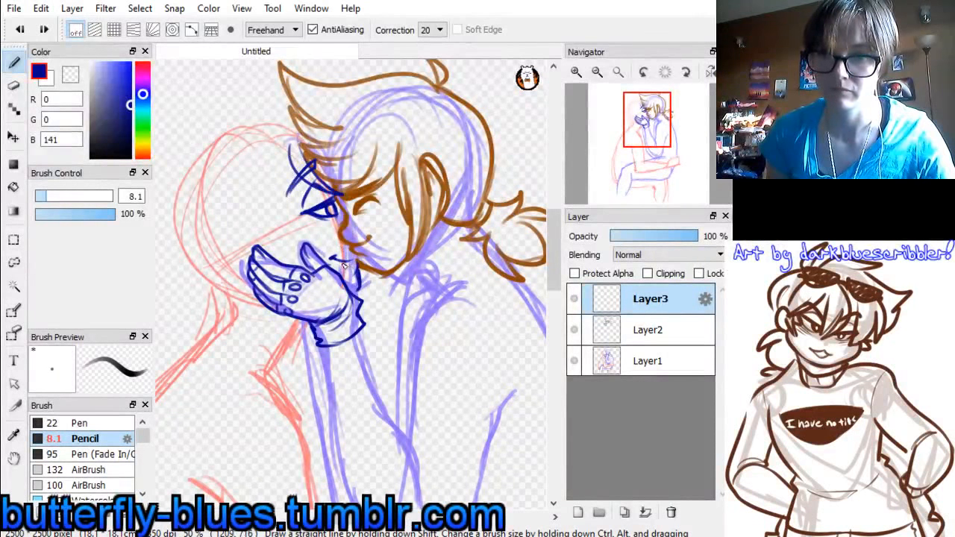
{"action": "left_click_drag", "start_coordinate": [346, 264], "coordinate": [357, 266]}
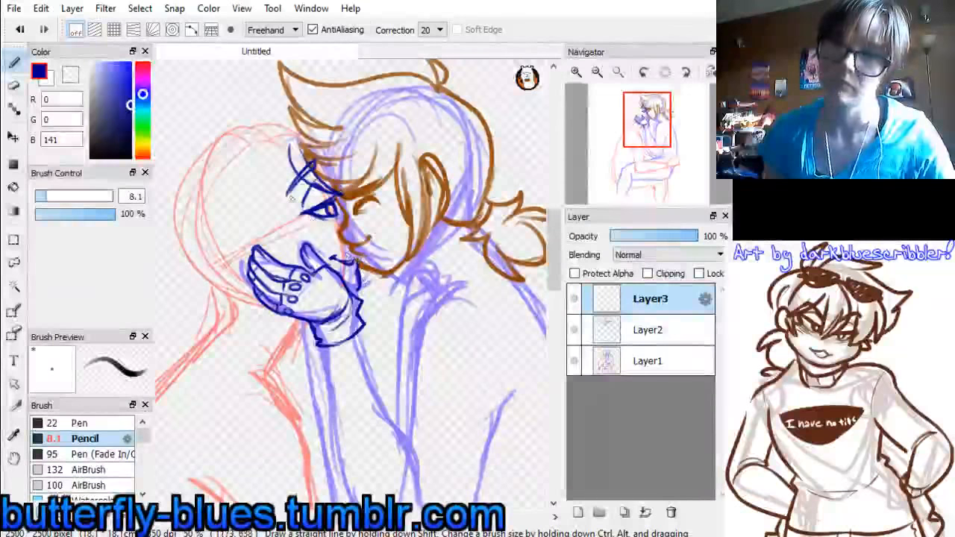
Draw long pointed bangs beside the red figure's eye, falling from the forehead towards the thumb
{"action": "left_click_drag", "start_coordinate": [283, 143], "coordinate": [323, 231]}
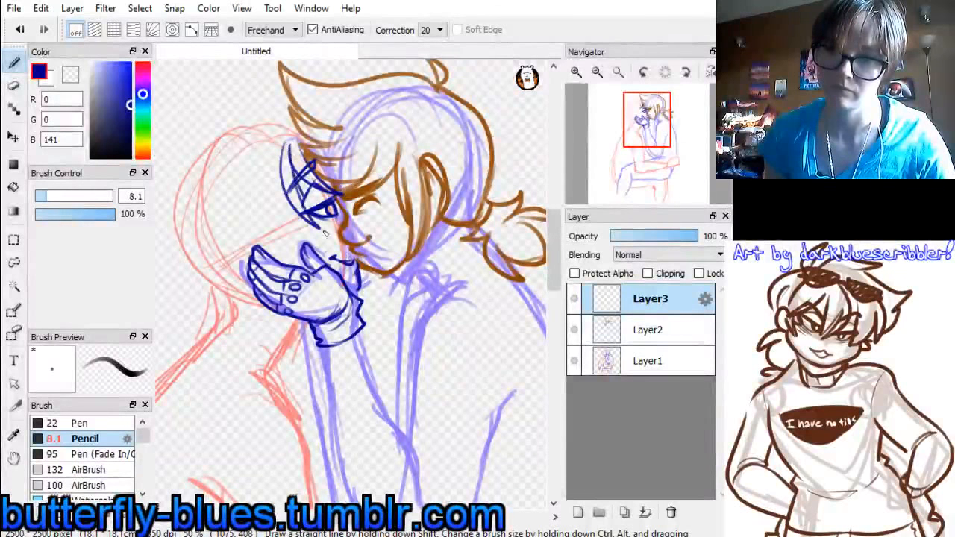
{"action": "key", "text": "ctrl+z"}
{"action": "key", "text": "ctrl+z"}
{"action": "left_click_drag", "start_coordinate": [277, 145], "coordinate": [297, 251]}
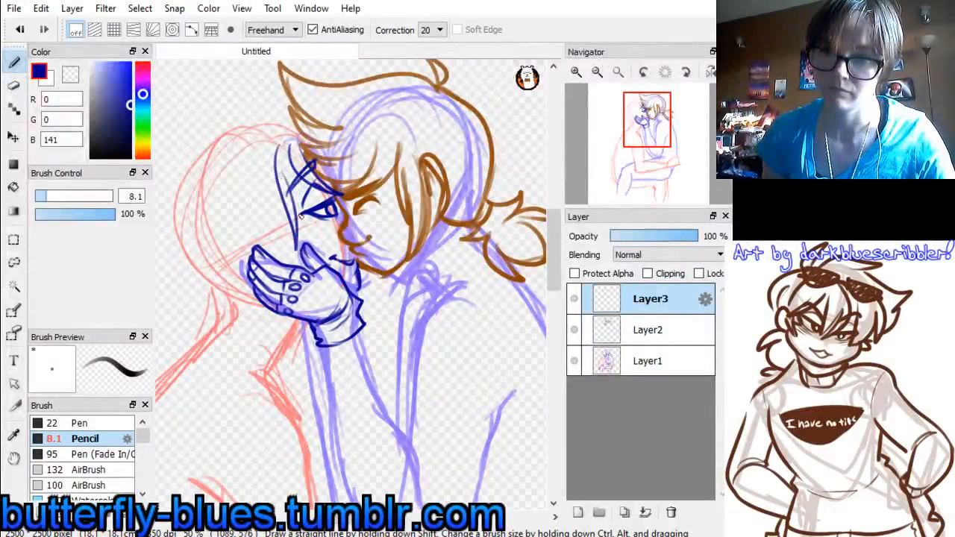
{"action": "left_click_drag", "start_coordinate": [306, 200], "coordinate": [302, 231]}
{"action": "left_click_drag", "start_coordinate": [291, 167], "coordinate": [301, 203]}
{"action": "mouse_move", "coordinate": [290, 145]}
{"action": "left_mouse_down"}
{"action": "mouse_move", "coordinate": [294, 181]}
{"action": "mouse_move", "coordinate": [319, 209]}
{"action": "left_mouse_up"}
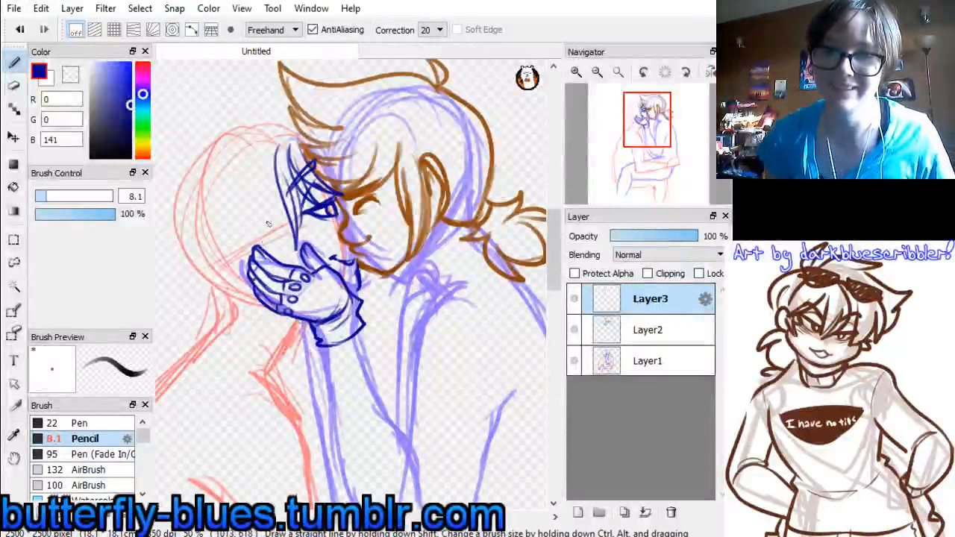
Draw long curved side strands of the red figure's hair sweeping down behind the gloved fingers
{"action": "mouse_move", "coordinate": [246, 183]}
{"action": "left_mouse_down"}
{"action": "mouse_move", "coordinate": [251, 222]}
{"action": "mouse_move", "coordinate": [260, 195]}
{"action": "mouse_move", "coordinate": [293, 269]}
{"action": "mouse_move", "coordinate": [268, 246]}
{"action": "mouse_move", "coordinate": [291, 270]}
{"action": "left_mouse_up"}
{"action": "key", "text": "ctrl+z"}
{"action": "key", "text": "ctrl+z"}
{"action": "key", "text": "ctrl+z"}
{"action": "key", "text": "ctrl+z"}
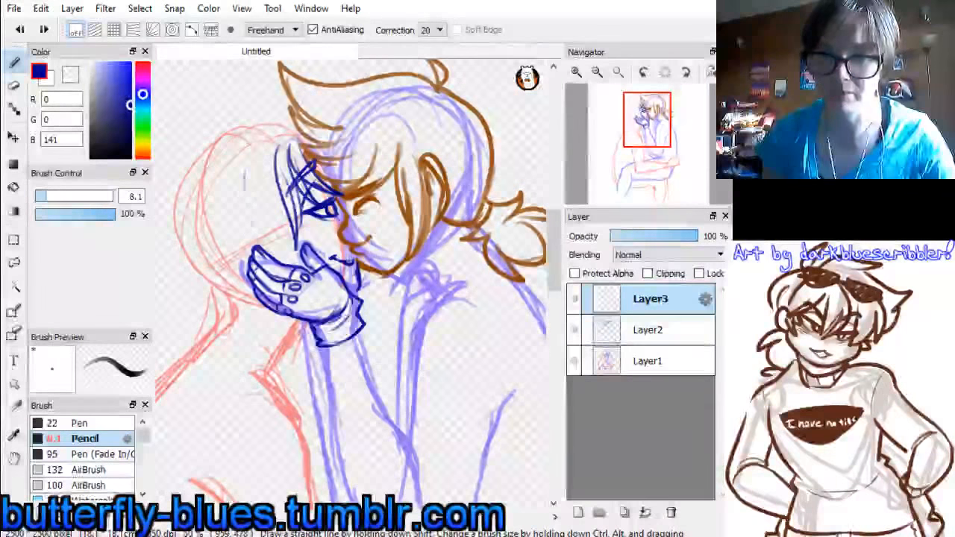
{"action": "left_click_drag", "start_coordinate": [244, 174], "coordinate": [289, 249]}
{"action": "left_click_drag", "start_coordinate": [257, 177], "coordinate": [293, 256]}
{"action": "left_click_drag", "start_coordinate": [269, 204], "coordinate": [298, 265]}
{"action": "left_click_drag", "start_coordinate": [295, 226], "coordinate": [301, 268]}
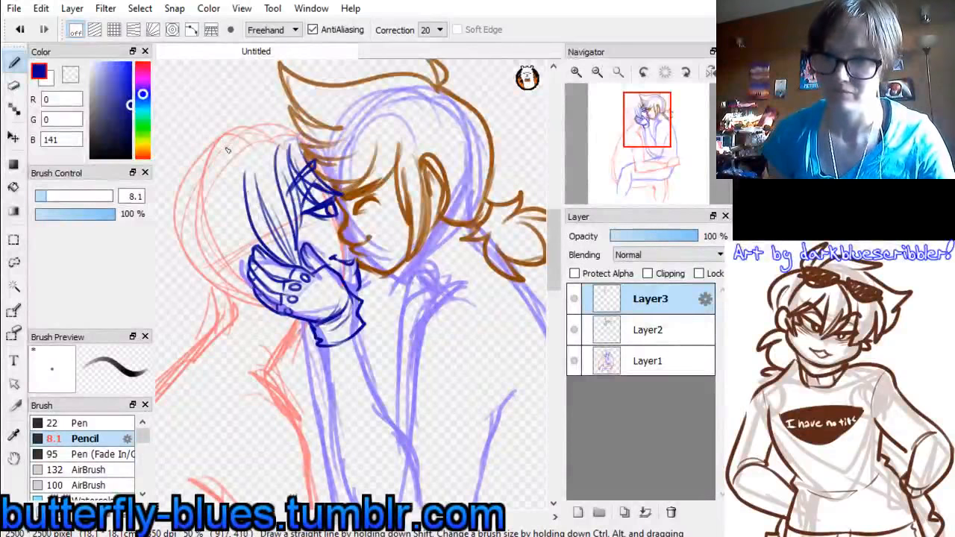
Draw the curved top outline of the red figure's hair, ending at the other figure's brown bangs
{"action": "mouse_move", "coordinate": [218, 147]}
{"action": "left_mouse_down"}
{"action": "mouse_move", "coordinate": [241, 121]}
{"action": "mouse_move", "coordinate": [300, 116]}
{"action": "left_mouse_up"}
{"action": "key", "text": "ctrl+z"}
{"action": "mouse_move", "coordinate": [218, 146]}
{"action": "left_mouse_down"}
{"action": "mouse_move", "coordinate": [263, 120]}
{"action": "mouse_move", "coordinate": [290, 121]}
{"action": "mouse_move", "coordinate": [239, 125]}
{"action": "mouse_move", "coordinate": [299, 110]}
{"action": "left_mouse_up"}
{"action": "key", "text": "ctrl+z"}
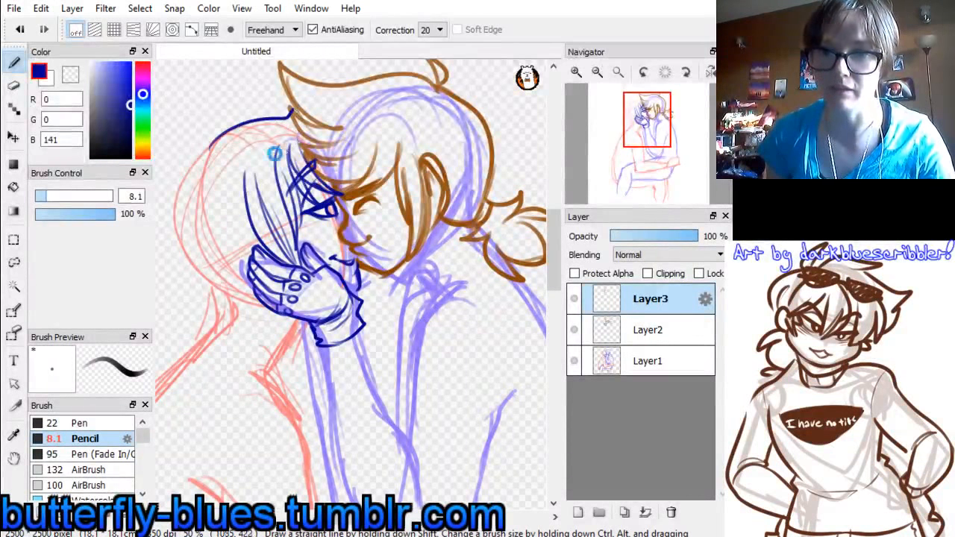
{"action": "key", "text": "ctrl+z"}
{"action": "left_click_drag", "start_coordinate": [214, 155], "coordinate": [290, 112]}
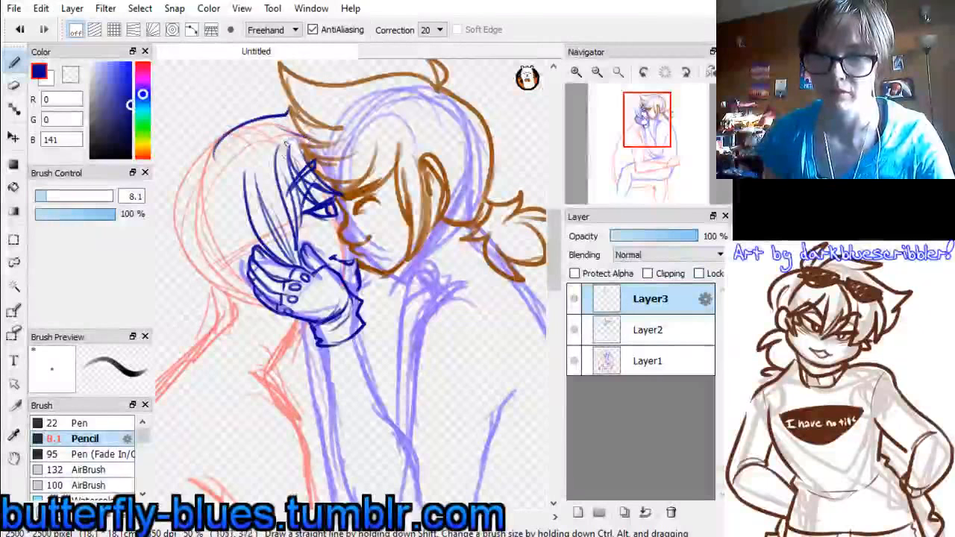
Draw a small tuft at the crown and the outline down the back of the red figure's head
{"action": "mouse_move", "coordinate": [214, 158]}
{"action": "left_mouse_down"}
{"action": "mouse_move", "coordinate": [202, 157]}
{"action": "mouse_move", "coordinate": [215, 159]}
{"action": "mouse_move", "coordinate": [191, 208]}
{"action": "mouse_move", "coordinate": [197, 222]}
{"action": "left_mouse_up"}
{"action": "key", "text": "ctrl+z"}
{"action": "mouse_move", "coordinate": [214, 155]}
{"action": "left_mouse_down"}
{"action": "mouse_move", "coordinate": [183, 265]}
{"action": "mouse_move", "coordinate": [210, 299]}
{"action": "left_mouse_up"}
{"action": "key", "text": "ctrl+z"}
{"action": "mouse_move", "coordinate": [215, 157]}
{"action": "left_mouse_down"}
{"action": "mouse_move", "coordinate": [190, 178]}
{"action": "mouse_move", "coordinate": [202, 307]}
{"action": "left_mouse_up"}
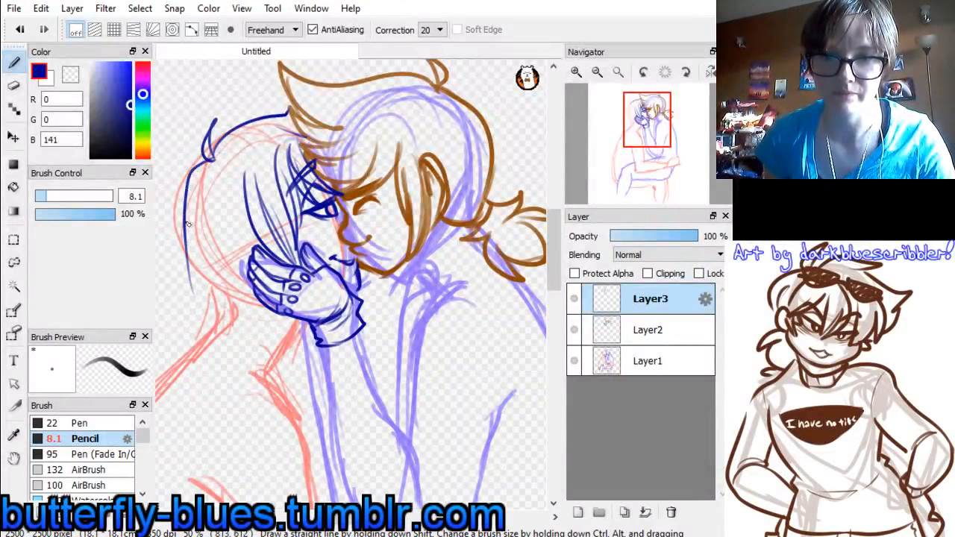
Draw the pointed lower strands of the red figure's hair, from the back of the head to beneath the gloved hand
{"action": "mouse_move", "coordinate": [186, 224]}
{"action": "left_mouse_down"}
{"action": "mouse_move", "coordinate": [162, 323]}
{"action": "mouse_move", "coordinate": [192, 278]}
{"action": "mouse_move", "coordinate": [214, 340]}
{"action": "mouse_move", "coordinate": [206, 288]}
{"action": "left_mouse_up"}
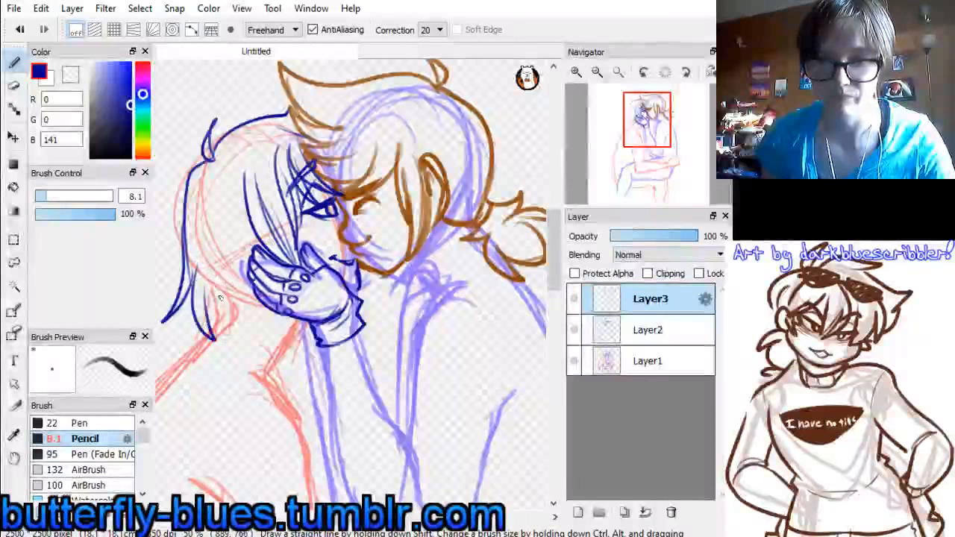
{"action": "key", "text": "ctrl+z"}
{"action": "key", "text": "ctrl+z"}
{"action": "left_click_drag", "start_coordinate": [193, 251], "coordinate": [231, 348]}
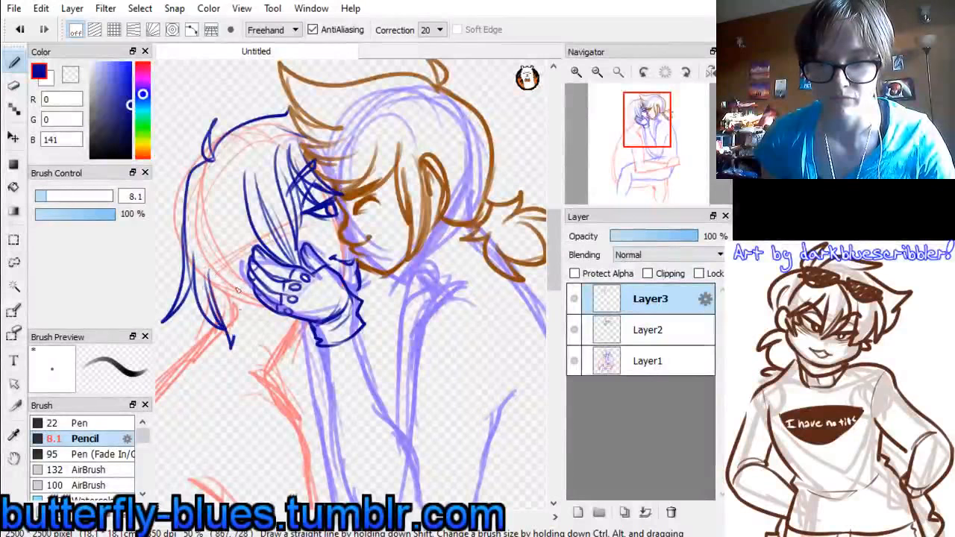
{"action": "mouse_move", "coordinate": [238, 289]}
{"action": "left_mouse_down"}
{"action": "mouse_move", "coordinate": [235, 337]}
{"action": "mouse_move", "coordinate": [245, 283]}
{"action": "mouse_move", "coordinate": [267, 340]}
{"action": "mouse_move", "coordinate": [271, 321]}
{"action": "mouse_move", "coordinate": [265, 347]}
{"action": "left_mouse_up"}
{"action": "mouse_move", "coordinate": [279, 311]}
{"action": "left_mouse_down"}
{"action": "mouse_move", "coordinate": [315, 343]}
{"action": "mouse_move", "coordinate": [303, 315]}
{"action": "mouse_move", "coordinate": [314, 341]}
{"action": "left_mouse_up"}
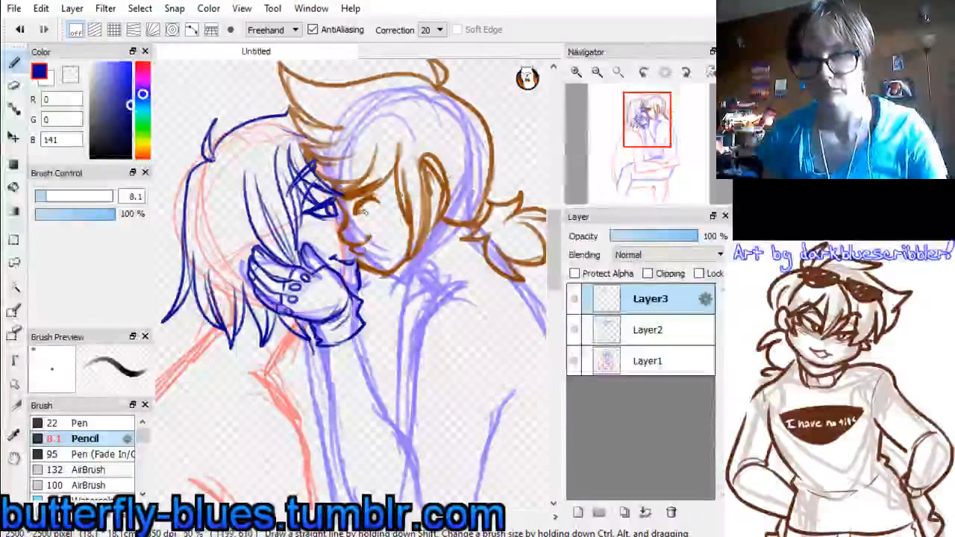
Flip the view horizontally and trace the brown figure's nose, mouth and jaw in dark blue, adding small drops on the cheek
{"action": "left_click", "coordinate": [710, 71]}
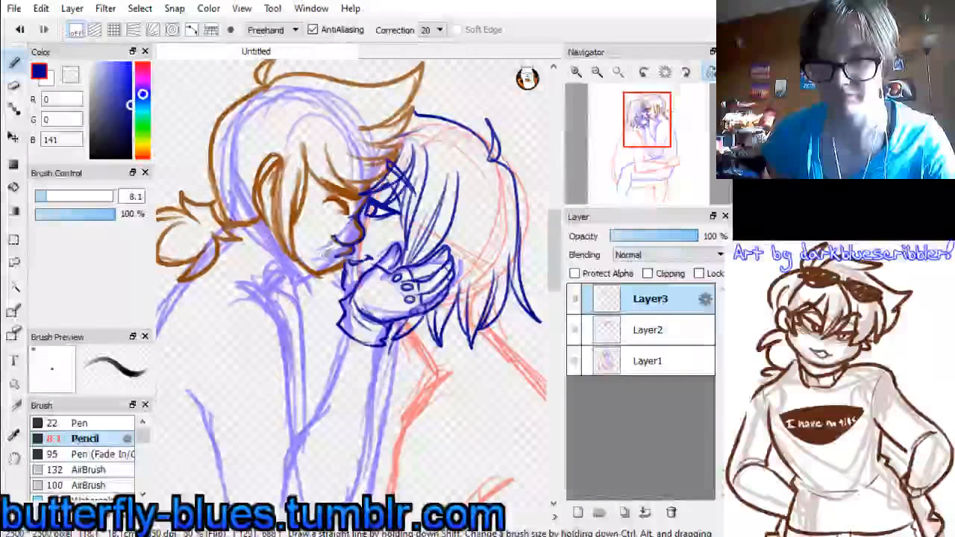
{"action": "left_click_drag", "start_coordinate": [349, 258], "coordinate": [335, 259]}
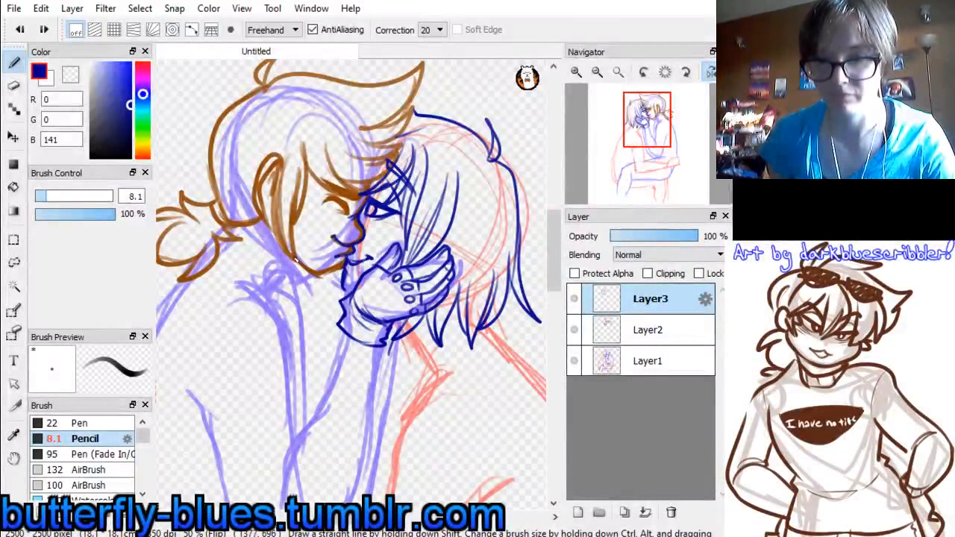
{"action": "mouse_move", "coordinate": [296, 261]}
{"action": "left_mouse_down"}
{"action": "mouse_move", "coordinate": [320, 279]}
{"action": "mouse_move", "coordinate": [341, 265]}
{"action": "left_mouse_up"}
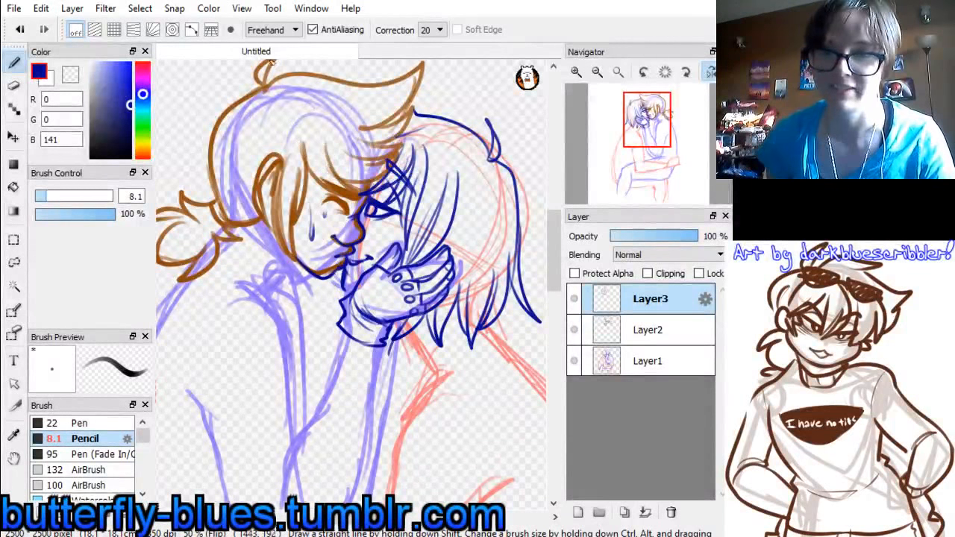
Trace the brown figure's crown tuft, swept forelock and front bangs in dark blue
{"action": "mouse_move", "coordinate": [650, 142]}
{"action": "left_mouse_down"}
{"action": "mouse_move", "coordinate": [674, 145]}
{"action": "mouse_move", "coordinate": [656, 128]}
{"action": "left_mouse_up"}
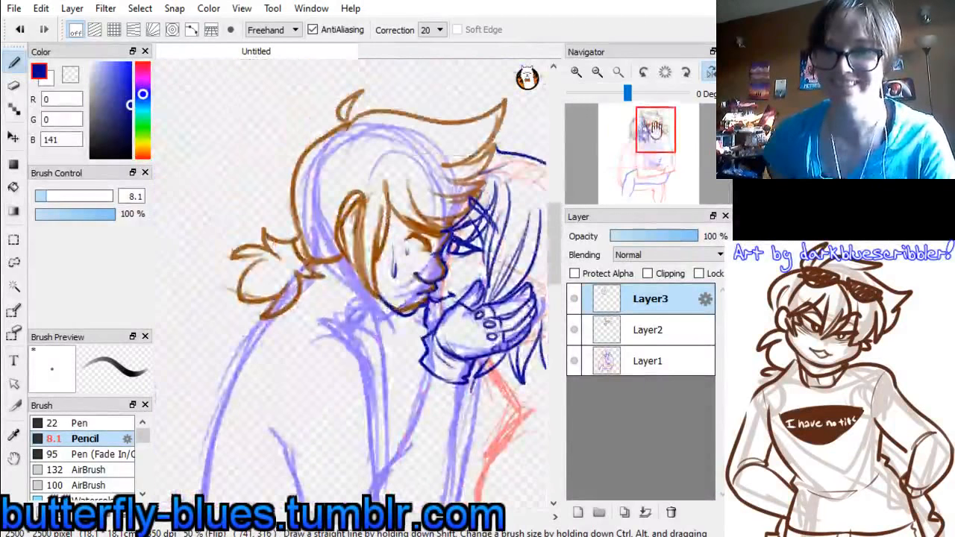
{"action": "mouse_move", "coordinate": [349, 126]}
{"action": "left_mouse_down"}
{"action": "mouse_move", "coordinate": [367, 90]}
{"action": "mouse_move", "coordinate": [345, 126]}
{"action": "mouse_move", "coordinate": [395, 106]}
{"action": "mouse_move", "coordinate": [464, 123]}
{"action": "left_mouse_up"}
{"action": "key", "text": "ctrl+z"}
{"action": "key", "text": "ctrl+z"}
{"action": "mouse_move", "coordinate": [353, 126]}
{"action": "left_mouse_down"}
{"action": "mouse_move", "coordinate": [433, 129]}
{"action": "mouse_move", "coordinate": [427, 116]}
{"action": "mouse_move", "coordinate": [462, 121]}
{"action": "mouse_move", "coordinate": [499, 112]}
{"action": "mouse_move", "coordinate": [508, 97]}
{"action": "mouse_move", "coordinate": [452, 200]}
{"action": "mouse_move", "coordinate": [483, 193]}
{"action": "mouse_move", "coordinate": [422, 209]}
{"action": "mouse_move", "coordinate": [439, 211]}
{"action": "mouse_move", "coordinate": [420, 225]}
{"action": "mouse_move", "coordinate": [391, 194]}
{"action": "mouse_move", "coordinate": [414, 229]}
{"action": "mouse_move", "coordinate": [418, 178]}
{"action": "left_mouse_up"}
{"action": "key", "text": "ctrl+z"}
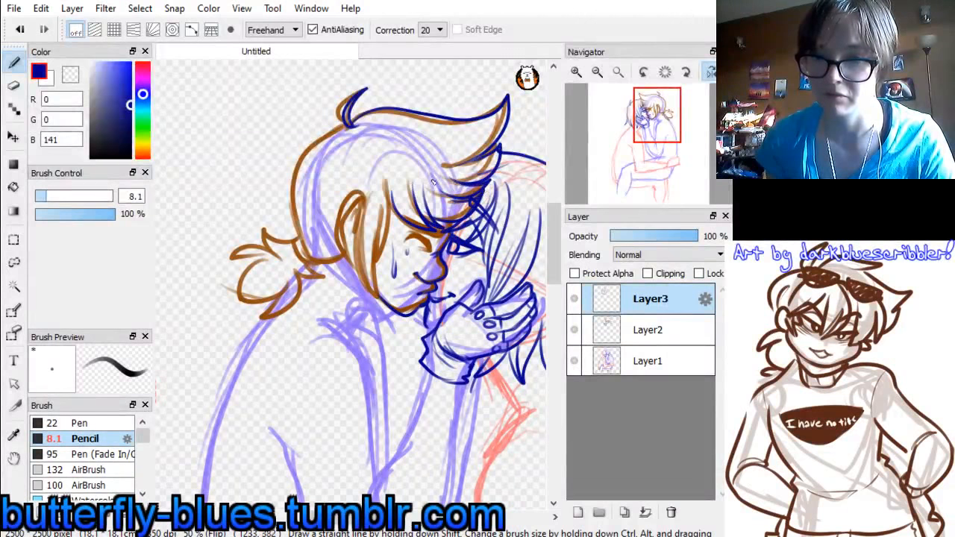
Draw the long dark blue side strands framing the brown figure's cheek, from the temple down to the jaw
{"action": "left_click_drag", "start_coordinate": [364, 196], "coordinate": [351, 261]}
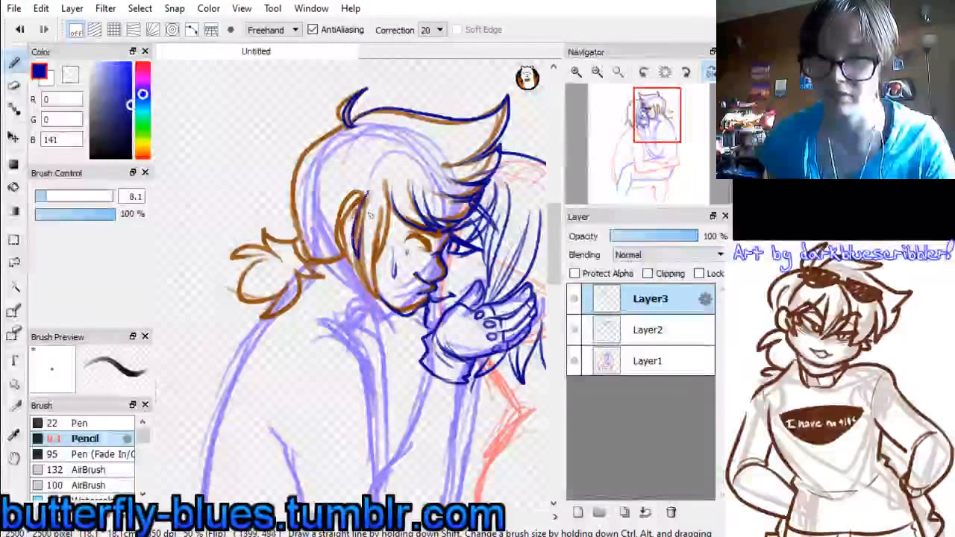
{"action": "left_click_drag", "start_coordinate": [363, 213], "coordinate": [383, 286]}
{"action": "key", "text": "ctrl+z"}
{"action": "left_click_drag", "start_coordinate": [366, 205], "coordinate": [388, 296]}
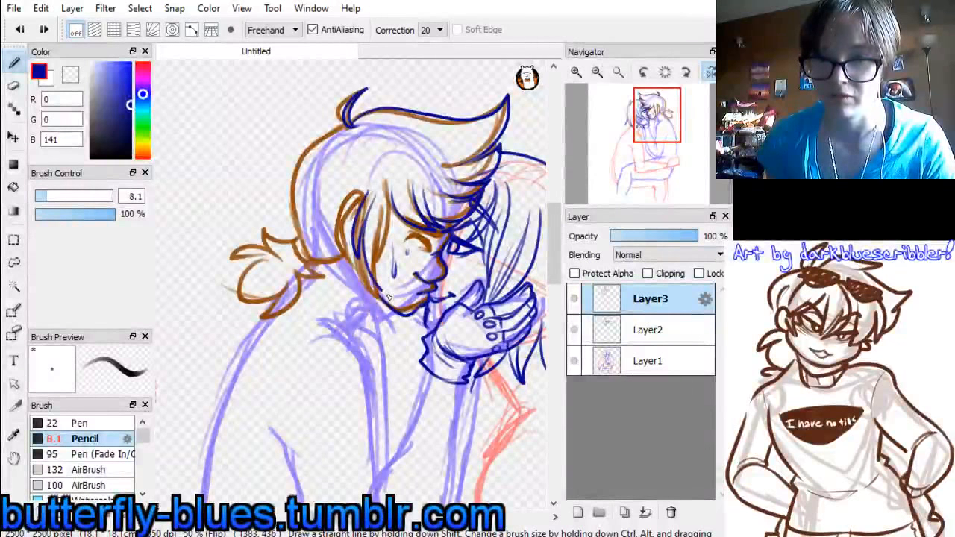
{"action": "left_click_drag", "start_coordinate": [380, 191], "coordinate": [395, 256]}
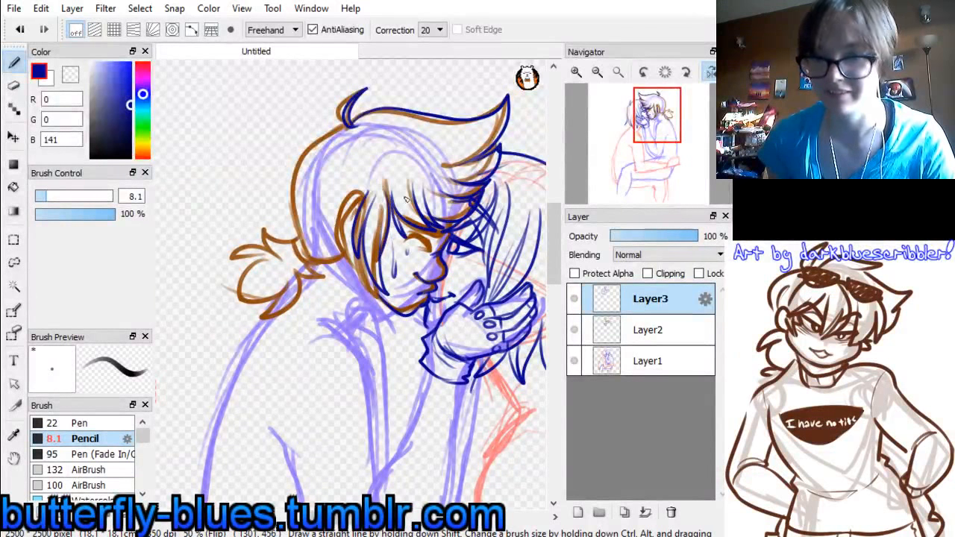
{"action": "key", "text": "ctrl+z"}
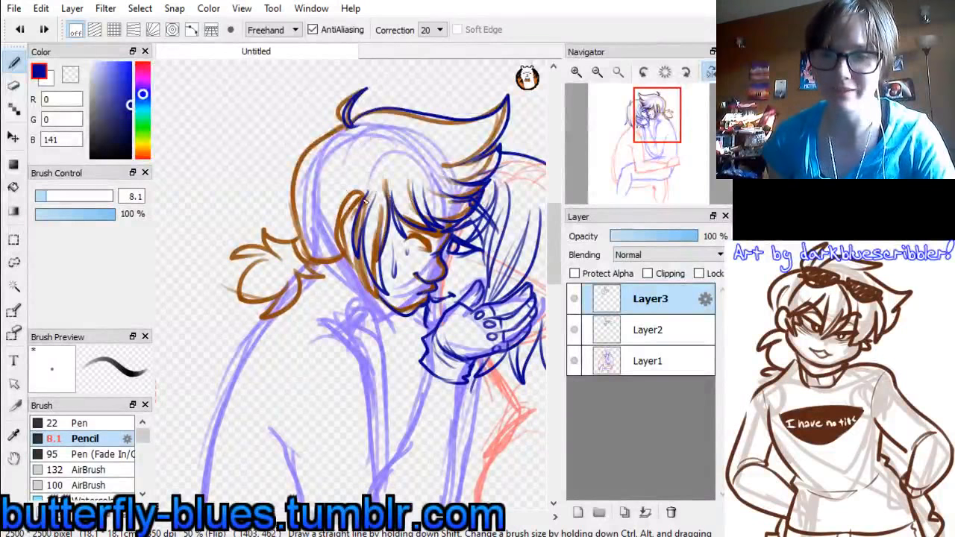
Trace the brown figure's ear in dark blue beside the long side strands
{"action": "mouse_move", "coordinate": [345, 208]}
{"action": "left_mouse_down"}
{"action": "mouse_move", "coordinate": [338, 230]}
{"action": "mouse_move", "coordinate": [356, 257]}
{"action": "left_mouse_up"}
{"action": "mouse_move", "coordinate": [362, 202]}
{"action": "left_mouse_down"}
{"action": "mouse_move", "coordinate": [349, 226]}
{"action": "mouse_move", "coordinate": [354, 250]}
{"action": "left_mouse_up"}
{"action": "left_click_drag", "start_coordinate": [356, 212], "coordinate": [351, 244]}
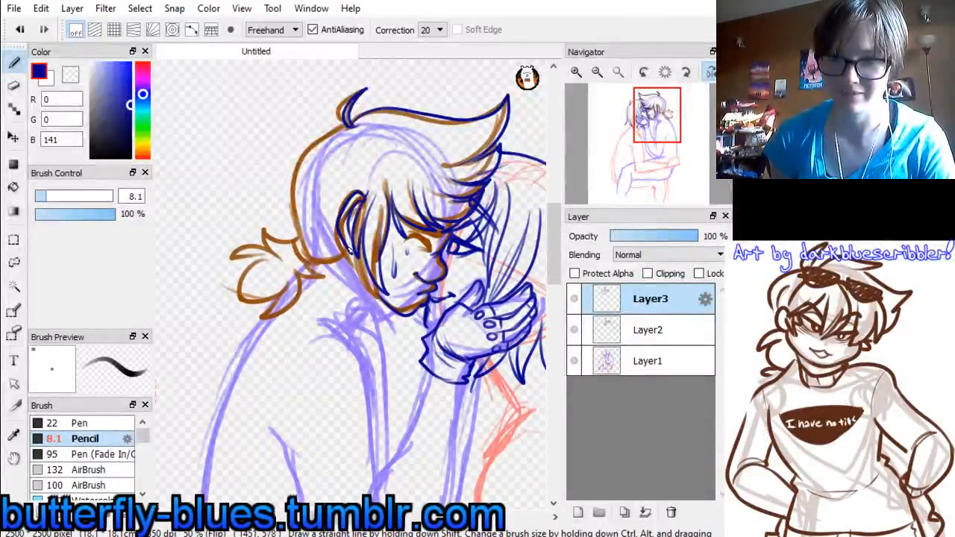
Trace the back of the brown figure's head and the short pointed ponytail in dark blue
{"action": "left_click_drag", "start_coordinate": [334, 131], "coordinate": [297, 240]}
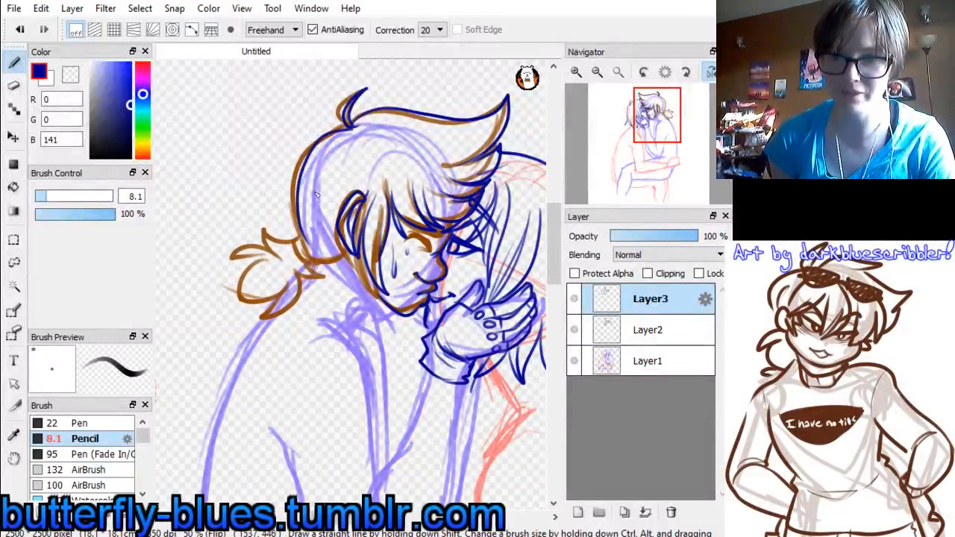
{"action": "key", "text": "ctrl+z"}
{"action": "mouse_move", "coordinate": [352, 127]}
{"action": "left_mouse_down"}
{"action": "mouse_move", "coordinate": [293, 170]}
{"action": "mouse_move", "coordinate": [312, 254]}
{"action": "left_mouse_up"}
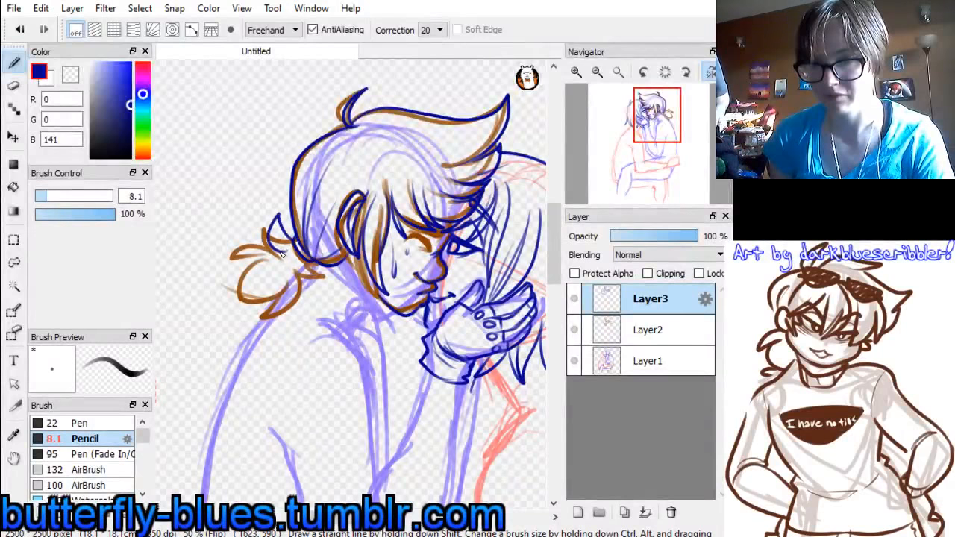
{"action": "mouse_move", "coordinate": [244, 277]}
{"action": "left_mouse_down"}
{"action": "mouse_move", "coordinate": [281, 254]}
{"action": "mouse_move", "coordinate": [232, 303]}
{"action": "mouse_move", "coordinate": [321, 262]}
{"action": "left_mouse_up"}
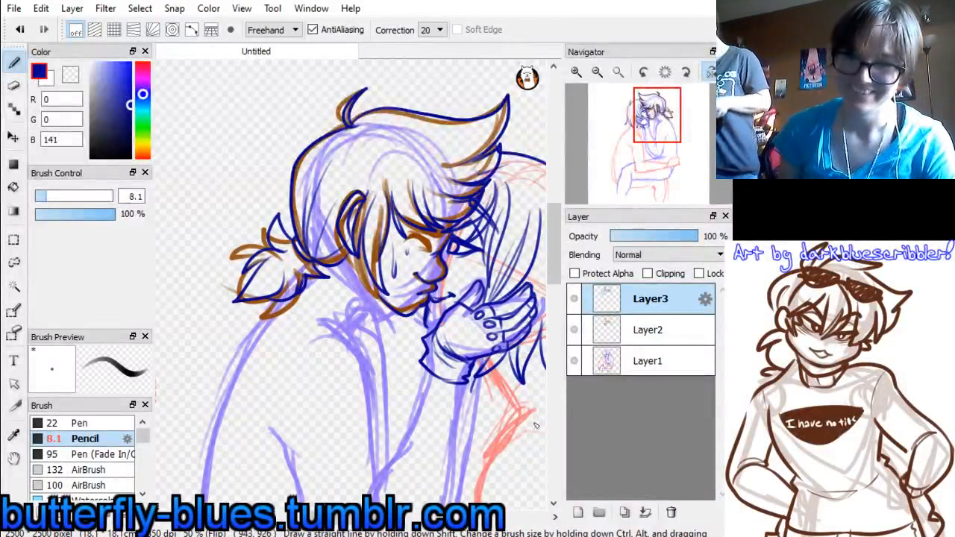
Draw the brown figure's closed eye with its lashes and the brow above it in dark blue
{"action": "left_click_drag", "start_coordinate": [409, 239], "coordinate": [431, 251]}
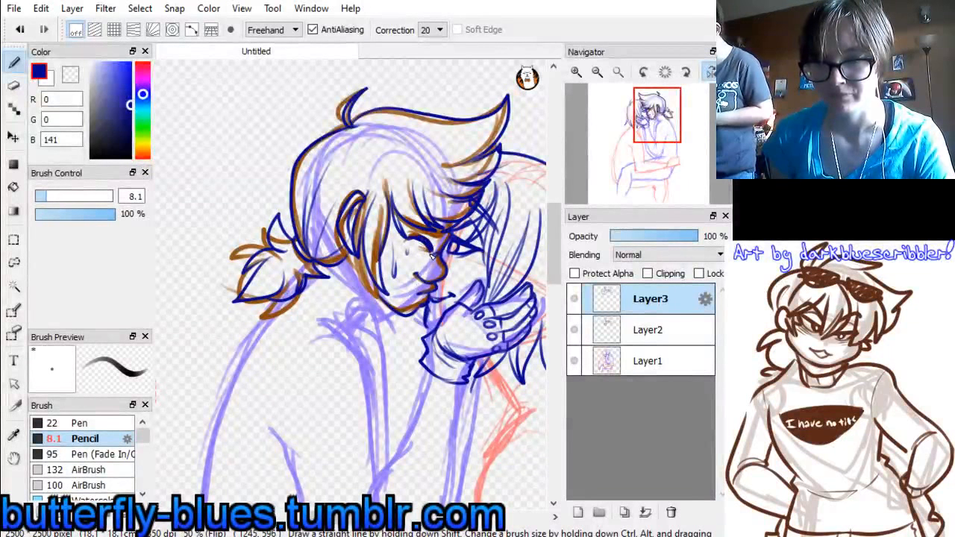
{"action": "left_click_drag", "start_coordinate": [432, 256], "coordinate": [431, 251]}
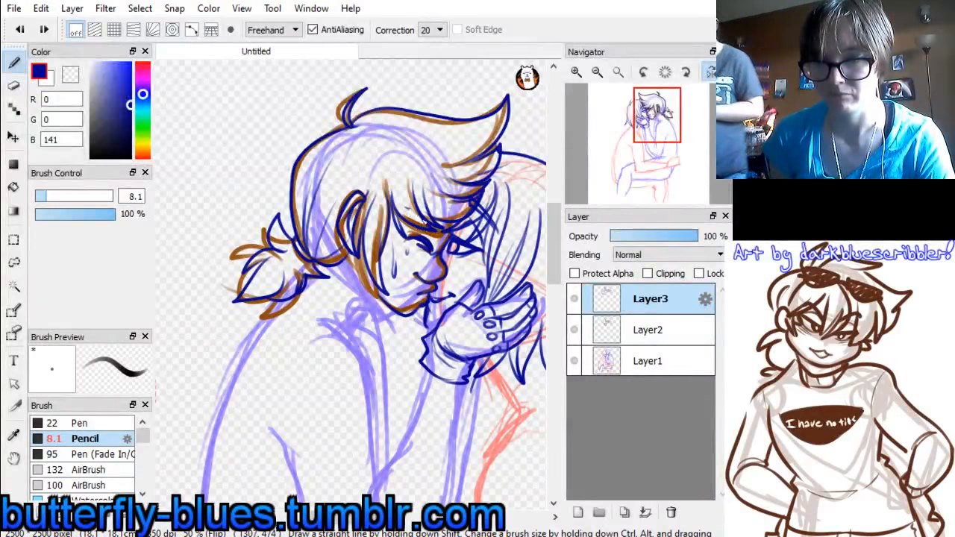
{"action": "mouse_move", "coordinate": [436, 246]}
{"action": "left_mouse_down"}
{"action": "mouse_move", "coordinate": [444, 236]}
{"action": "mouse_move", "coordinate": [438, 245]}
{"action": "left_mouse_up"}
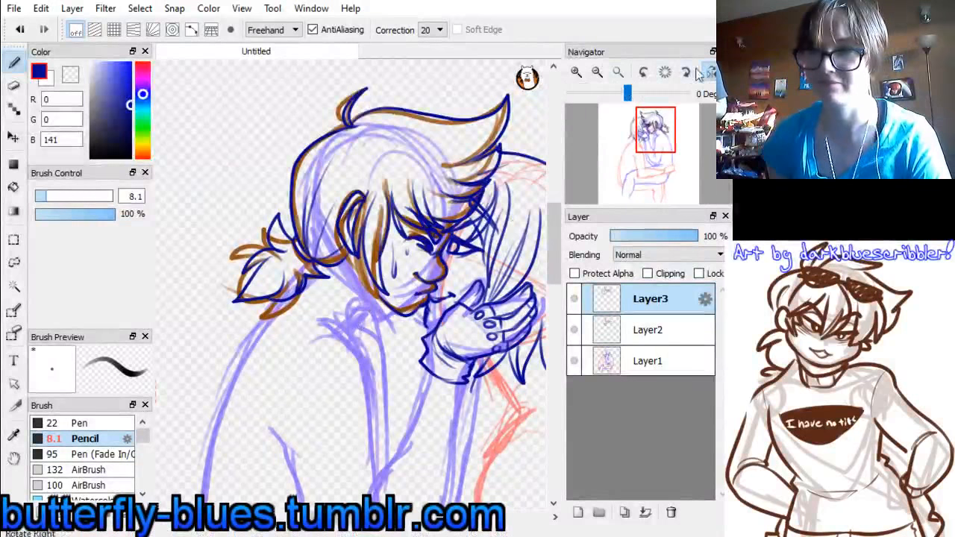
Restore the unflipped view and draw the ponytailed figure's open, pointed shirt collar running from the nape down to the chest
{"action": "left_click", "coordinate": [711, 73]}
{"action": "left_click_drag", "start_coordinate": [666, 124], "coordinate": [652, 137]}
{"action": "key", "text": "ctrl+z"}
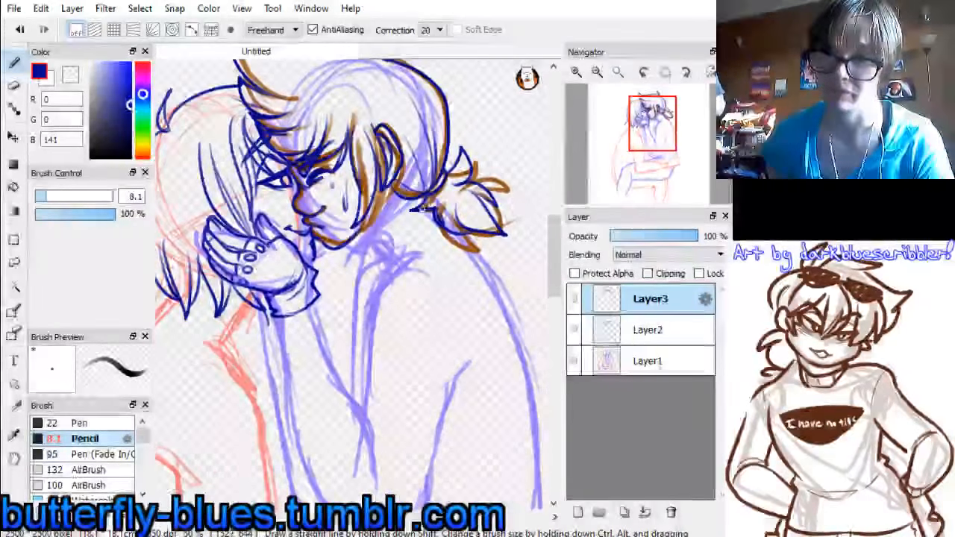
{"action": "left_click_drag", "start_coordinate": [429, 206], "coordinate": [365, 261]}
{"action": "key", "text": "ctrl+z"}
{"action": "left_click_drag", "start_coordinate": [428, 206], "coordinate": [368, 254]}
{"action": "key", "text": "ctrl+z"}
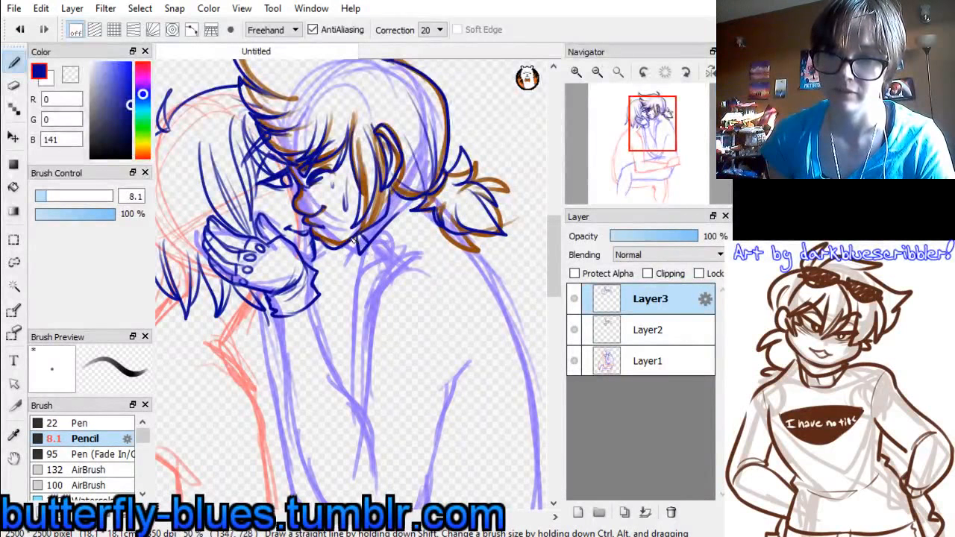
{"action": "mouse_move", "coordinate": [349, 249]}
{"action": "left_mouse_down"}
{"action": "mouse_move", "coordinate": [349, 344]}
{"action": "mouse_move", "coordinate": [394, 270]}
{"action": "left_mouse_up"}
{"action": "key", "text": "ctrl+z"}
{"action": "mouse_move", "coordinate": [364, 324]}
{"action": "left_mouse_down"}
{"action": "mouse_move", "coordinate": [405, 252]}
{"action": "mouse_move", "coordinate": [438, 226]}
{"action": "left_mouse_up"}
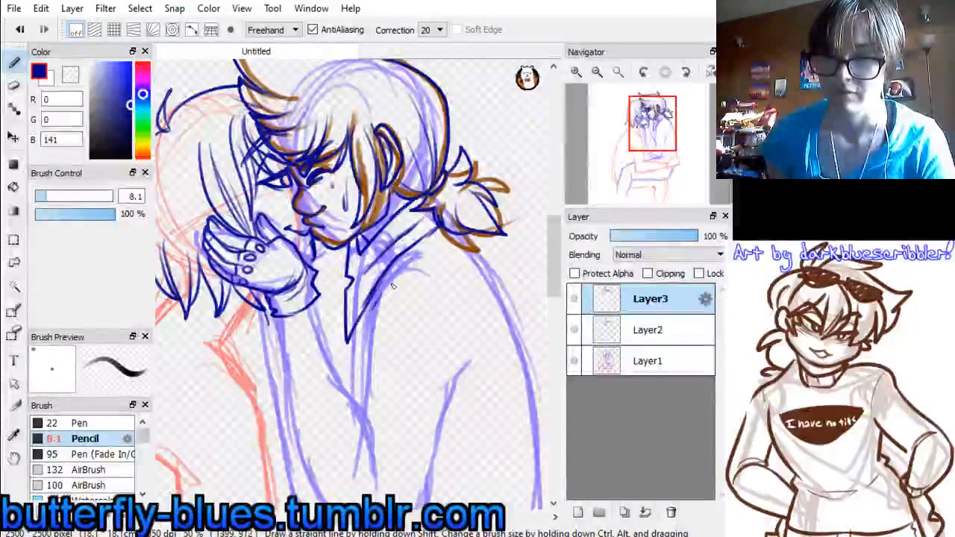
Draw the ponytailed figure's short sleeve with a rounded shoulder and curved hem, plus the shirt line beside it
{"action": "left_click_drag", "start_coordinate": [377, 300], "coordinate": [441, 309]}
{"action": "left_click_drag", "start_coordinate": [377, 282], "coordinate": [368, 353]}
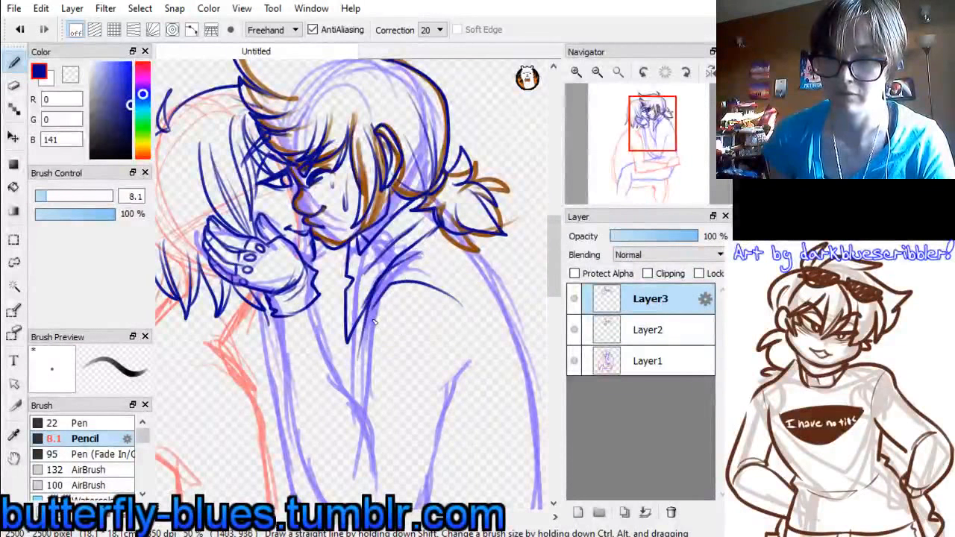
{"action": "key", "text": "ctrl+z"}
{"action": "mouse_move", "coordinate": [371, 306]}
{"action": "left_mouse_down"}
{"action": "mouse_move", "coordinate": [359, 400]}
{"action": "mouse_move", "coordinate": [440, 430]}
{"action": "left_mouse_up"}
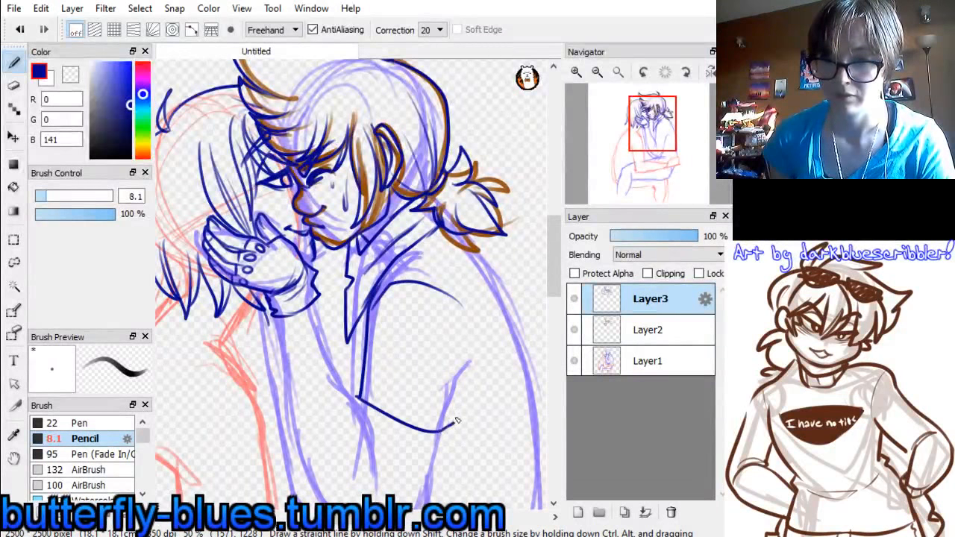
{"action": "left_click_drag", "start_coordinate": [463, 307], "coordinate": [469, 373]}
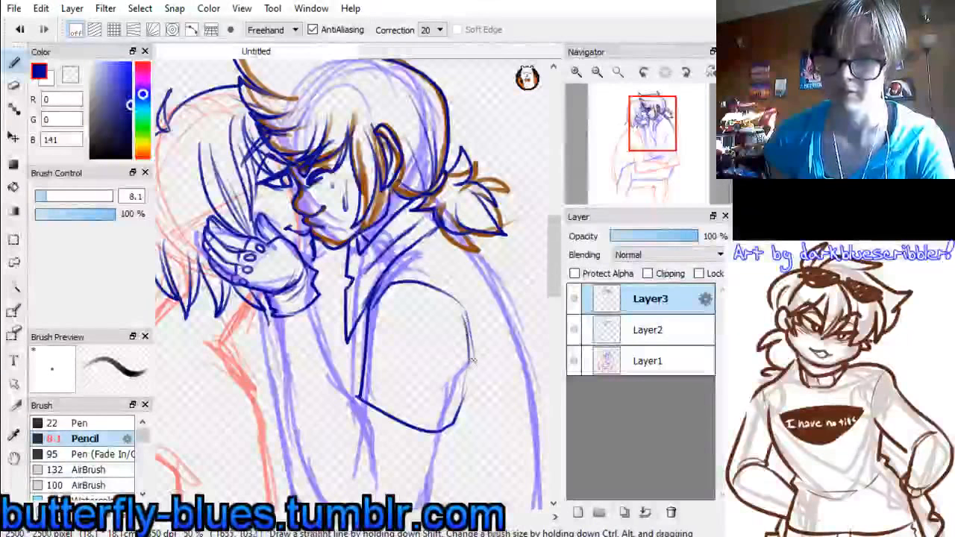
{"action": "left_click_drag", "start_coordinate": [355, 327], "coordinate": [359, 399]}
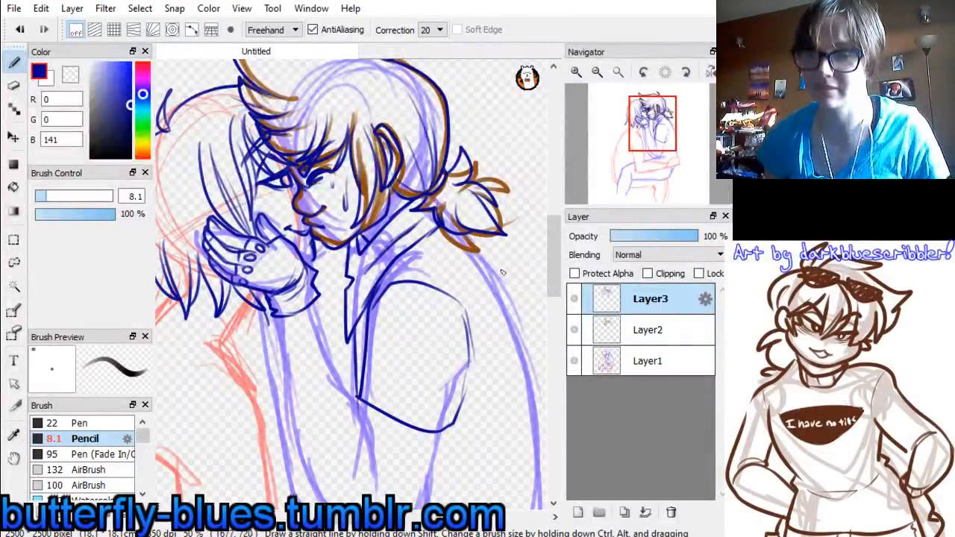
Erase the brown lines around the ponytail, ear and nape on Layer2 with a size 94 eraser
{"action": "left_click_drag", "start_coordinate": [650, 131], "coordinate": [670, 127]}
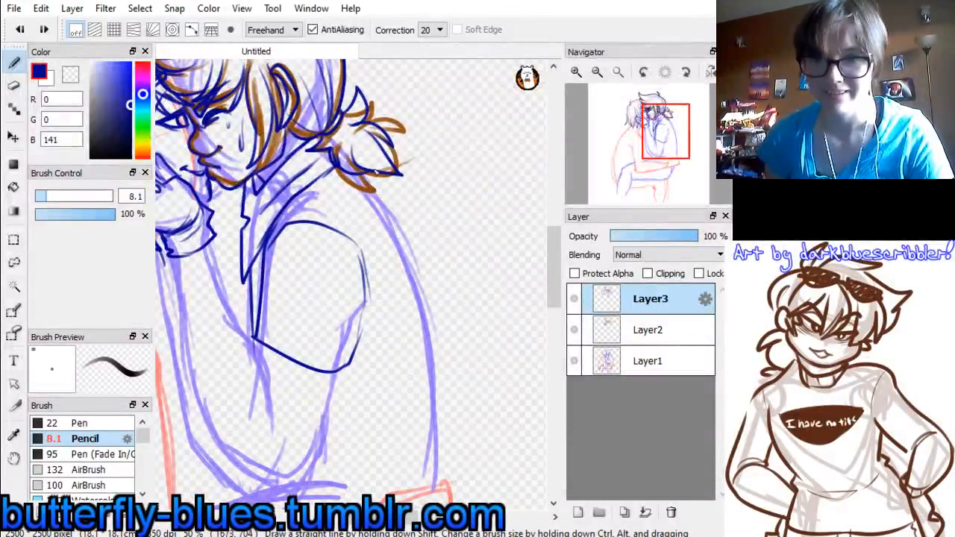
{"action": "left_click", "coordinate": [606, 331]}
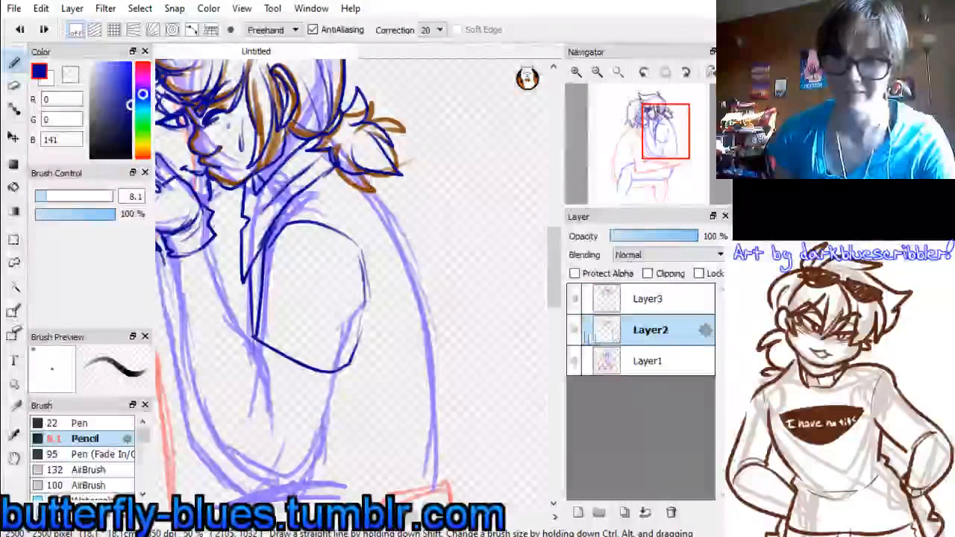
{"action": "left_click", "coordinate": [573, 331]}
{"action": "left_click", "coordinate": [574, 331]}
{"action": "left_click_drag", "start_coordinate": [662, 138], "coordinate": [654, 129]}
{"action": "left_click", "coordinate": [13, 85]}
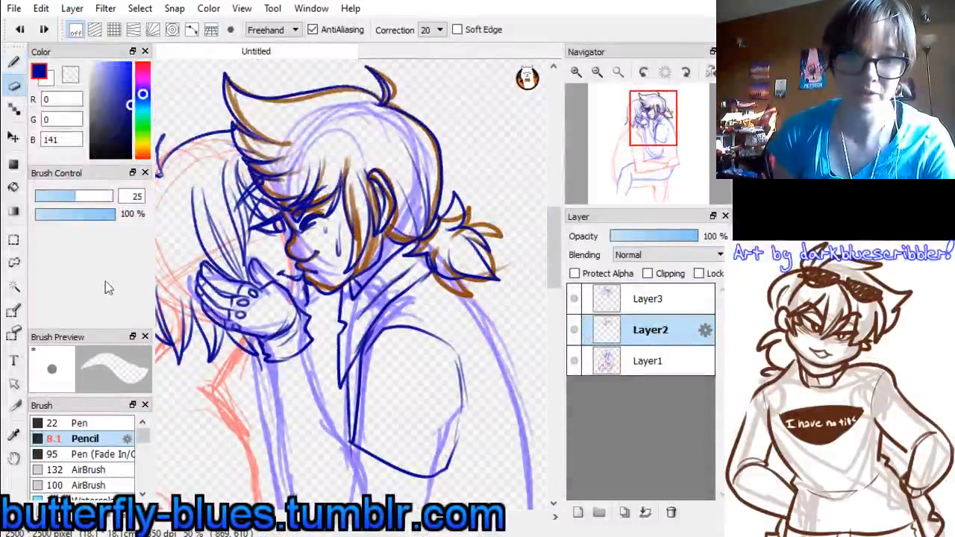
{"action": "left_click_drag", "start_coordinate": [82, 198], "coordinate": [104, 196]}
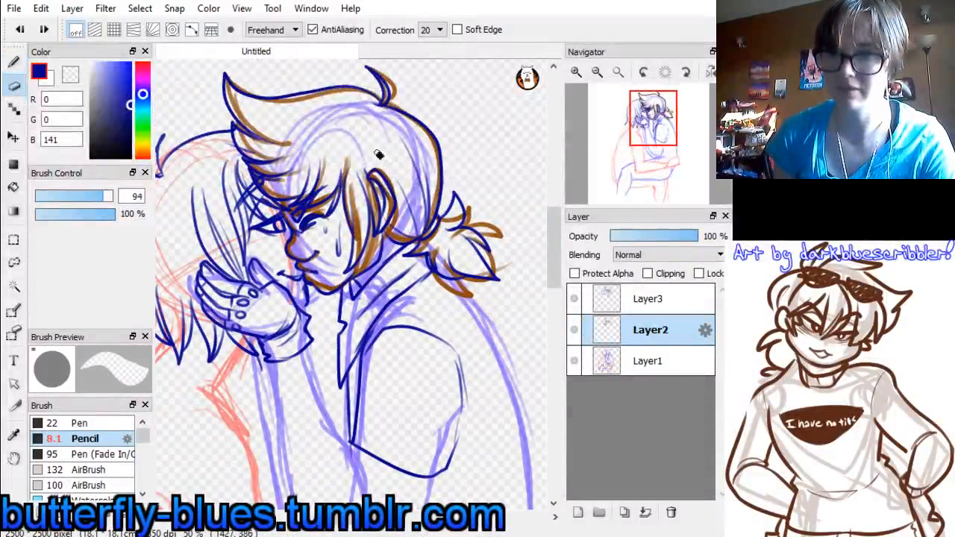
{"action": "mouse_move", "coordinate": [378, 155]}
{"action": "left_mouse_down"}
{"action": "mouse_move", "coordinate": [403, 222]}
{"action": "mouse_move", "coordinate": [471, 196]}
{"action": "mouse_move", "coordinate": [497, 234]}
{"action": "mouse_move", "coordinate": [450, 254]}
{"action": "mouse_move", "coordinate": [446, 281]}
{"action": "left_mouse_up"}
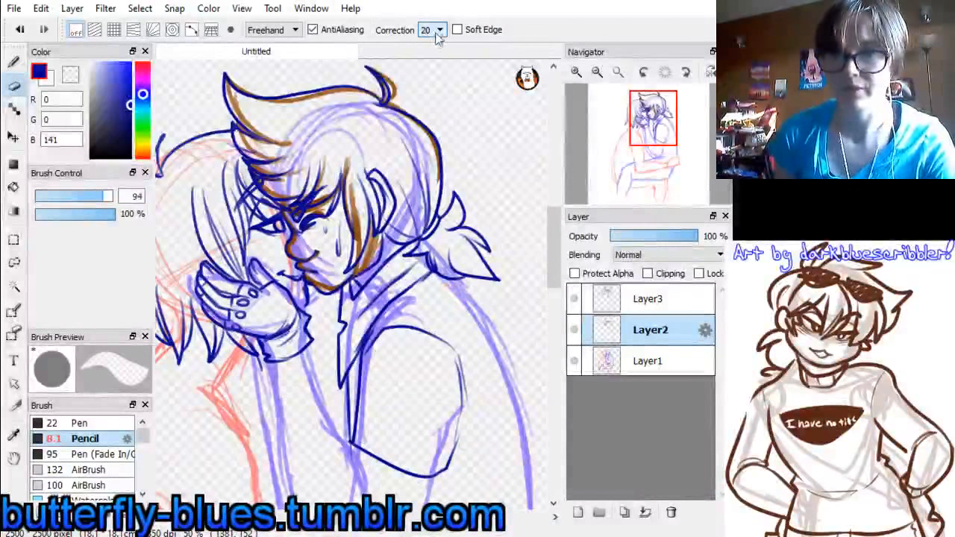
Erase the remaining brown lines of the hair and face on Layer2 with stroke correction set to 0
{"action": "mouse_move", "coordinate": [267, 107]}
{"action": "left_mouse_down"}
{"action": "mouse_move", "coordinate": [247, 94]}
{"action": "mouse_move", "coordinate": [362, 106]}
{"action": "mouse_move", "coordinate": [420, 128]}
{"action": "left_mouse_up"}
{"action": "mouse_move", "coordinate": [245, 138]}
{"action": "left_mouse_down"}
{"action": "mouse_move", "coordinate": [285, 162]}
{"action": "mouse_move", "coordinate": [267, 166]}
{"action": "mouse_move", "coordinate": [317, 181]}
{"action": "mouse_move", "coordinate": [321, 212]}
{"action": "mouse_move", "coordinate": [344, 187]}
{"action": "mouse_move", "coordinate": [359, 202]}
{"action": "mouse_move", "coordinate": [363, 250]}
{"action": "mouse_move", "coordinate": [347, 257]}
{"action": "left_mouse_up"}
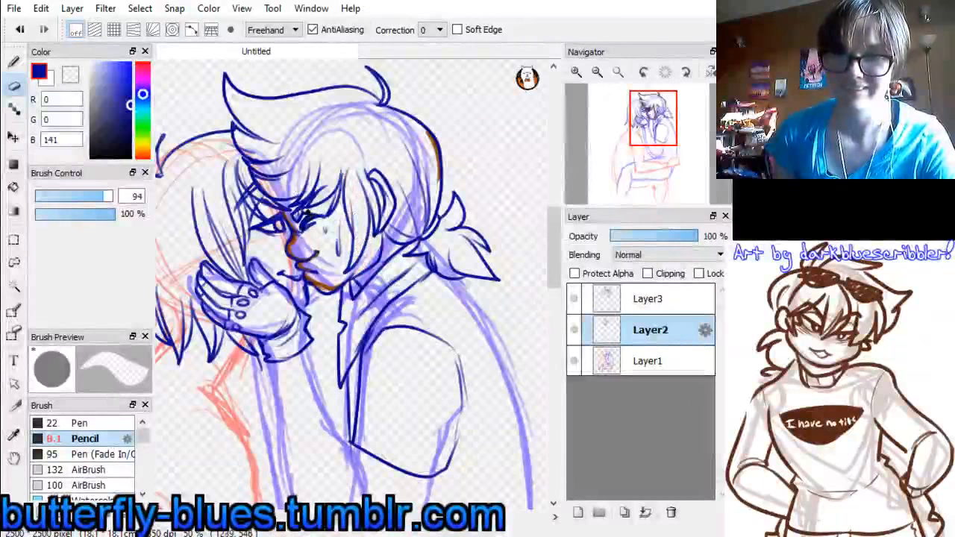
{"action": "mouse_move", "coordinate": [310, 216]}
{"action": "left_mouse_down"}
{"action": "mouse_move", "coordinate": [289, 221]}
{"action": "mouse_move", "coordinate": [314, 241]}
{"action": "left_mouse_up"}
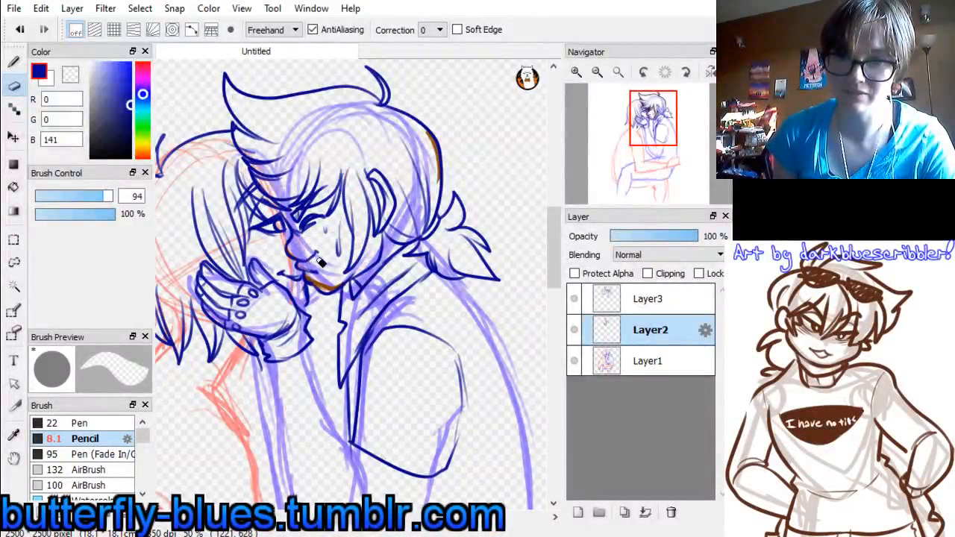
{"action": "left_click_drag", "start_coordinate": [319, 261], "coordinate": [329, 277]}
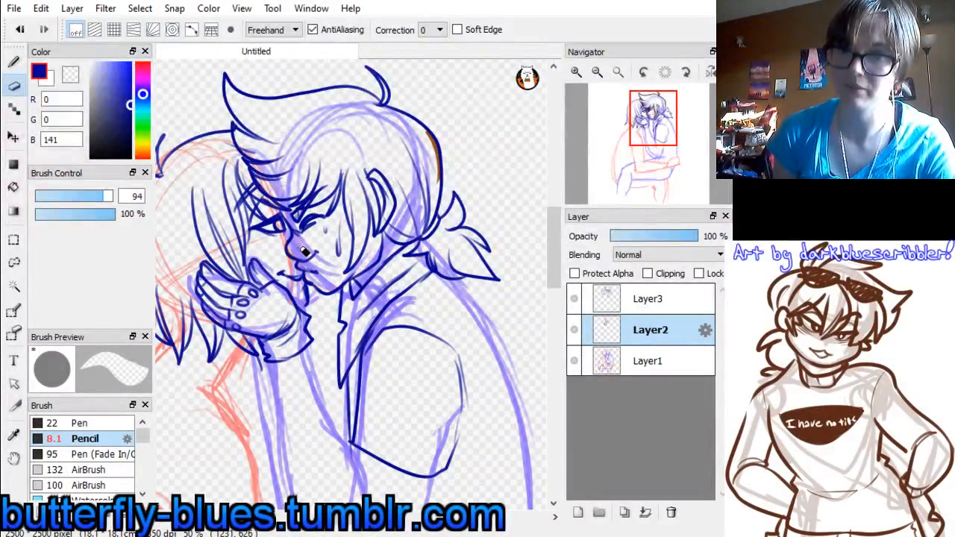
{"action": "left_click_drag", "start_coordinate": [420, 123], "coordinate": [445, 188]}
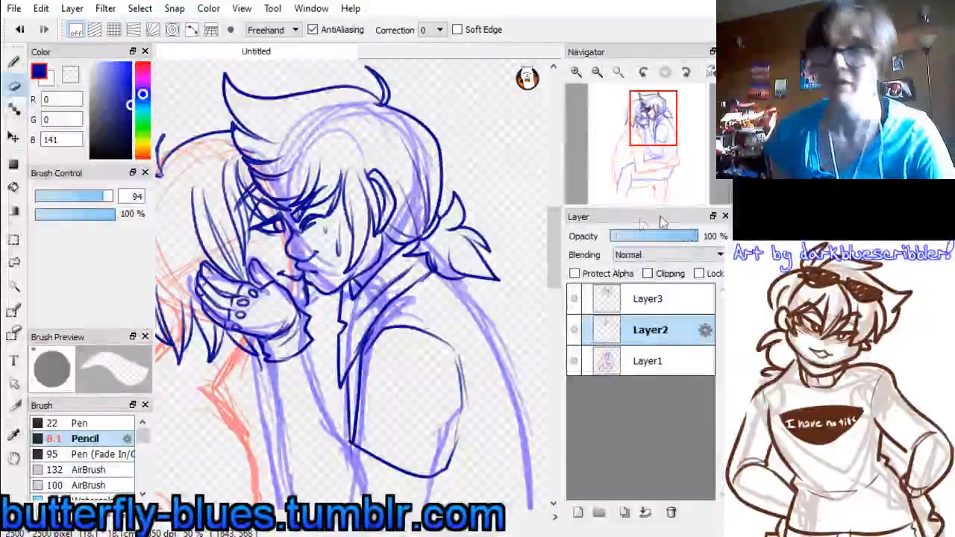
Erase the tall front spike and top line of the ponytailed figure's hair on Layer3 with the size 94 eraser
{"action": "mouse_move", "coordinate": [654, 128]}
{"action": "left_mouse_down"}
{"action": "mouse_move", "coordinate": [635, 156]}
{"action": "mouse_move", "coordinate": [659, 148]}
{"action": "left_mouse_up"}
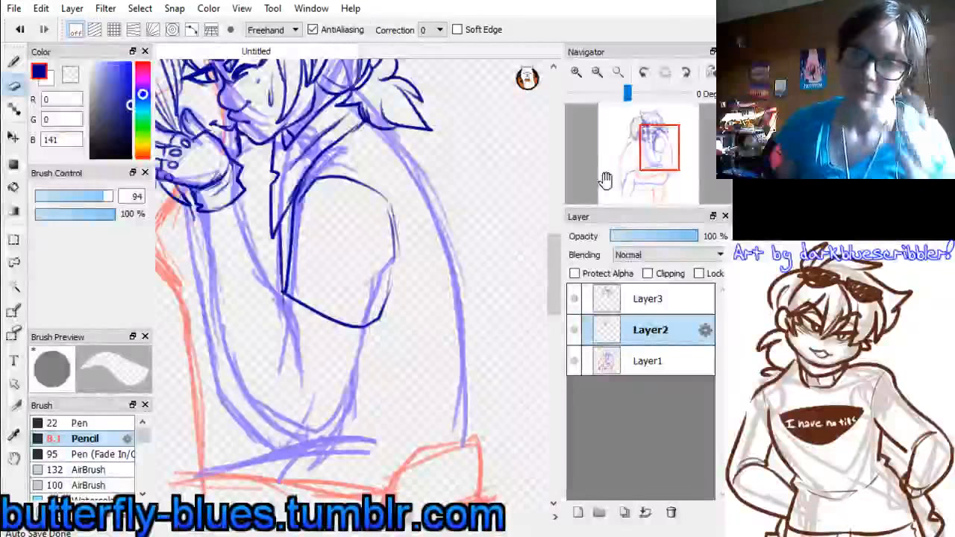
{"action": "left_click_drag", "start_coordinate": [628, 186], "coordinate": [614, 170]}
{"action": "left_click_drag", "start_coordinate": [648, 136], "coordinate": [638, 127]}
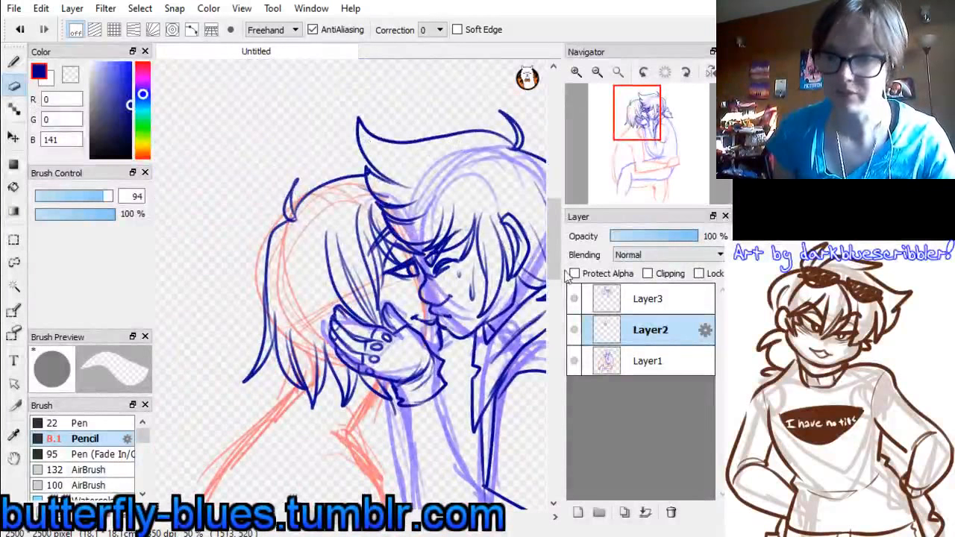
{"action": "left_click", "coordinate": [608, 295]}
{"action": "mouse_move", "coordinate": [362, 113]}
{"action": "left_mouse_down"}
{"action": "mouse_move", "coordinate": [396, 149]}
{"action": "mouse_move", "coordinate": [471, 126]}
{"action": "left_mouse_up"}
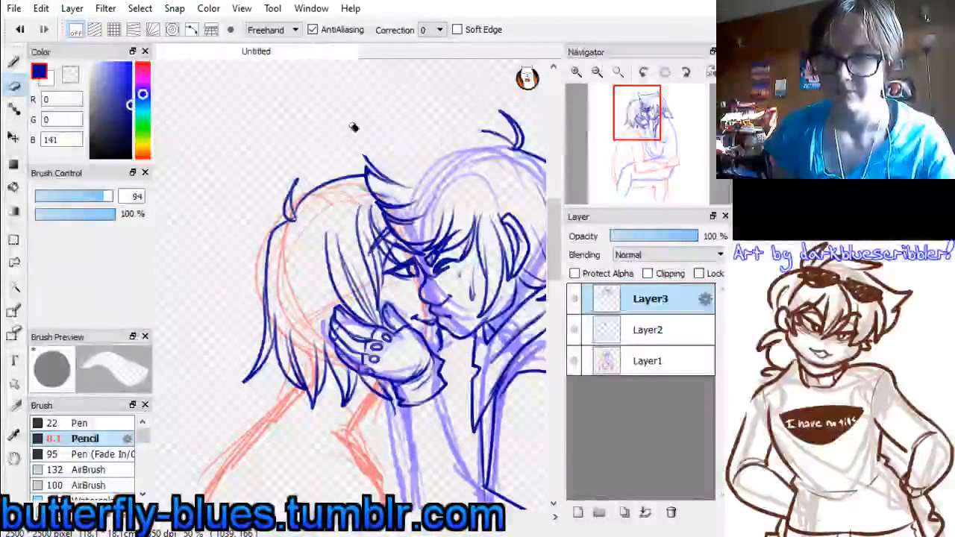
Redraw the ponytailed figure's top hair line from the cowlick to two small front spikes with the 8.1 Pencil and stroke correction 20
{"action": "key", "text": "b"}
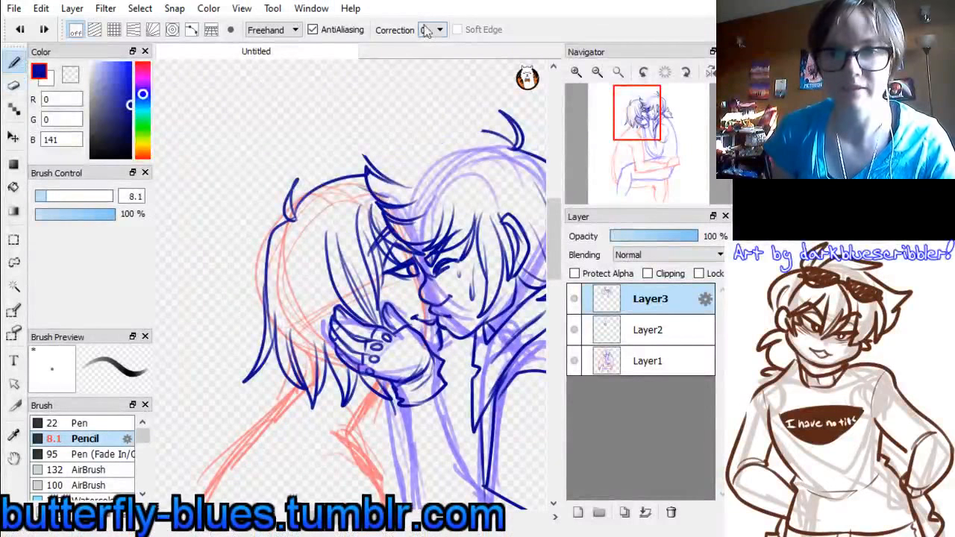
{"action": "left_click", "coordinate": [436, 250]}
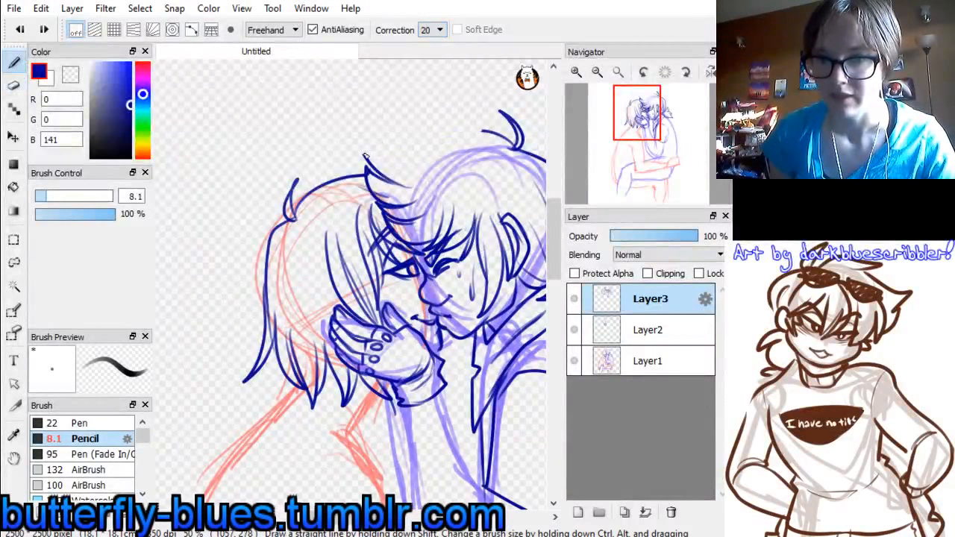
{"action": "left_click_drag", "start_coordinate": [366, 155], "coordinate": [504, 133]}
{"action": "key", "text": "ctrl+z"}
{"action": "left_click_drag", "start_coordinate": [362, 155], "coordinate": [463, 142]}
{"action": "key", "text": "ctrl+z"}
{"action": "mouse_move", "coordinate": [363, 155]}
{"action": "left_mouse_down"}
{"action": "mouse_move", "coordinate": [438, 149]}
{"action": "mouse_move", "coordinate": [494, 132]}
{"action": "left_mouse_up"}
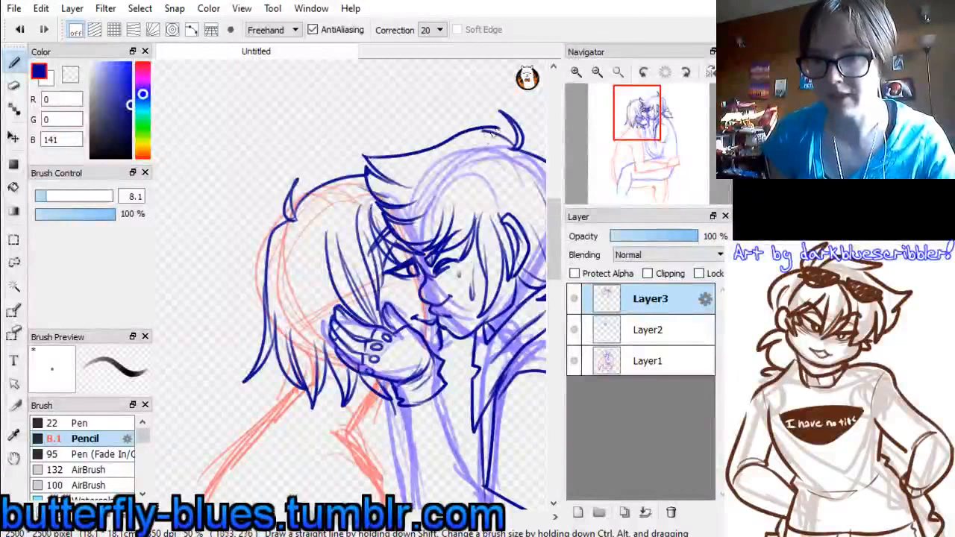
{"action": "key", "text": "ctrl+z"}
{"action": "left_click_drag", "start_coordinate": [427, 151], "coordinate": [491, 133]}
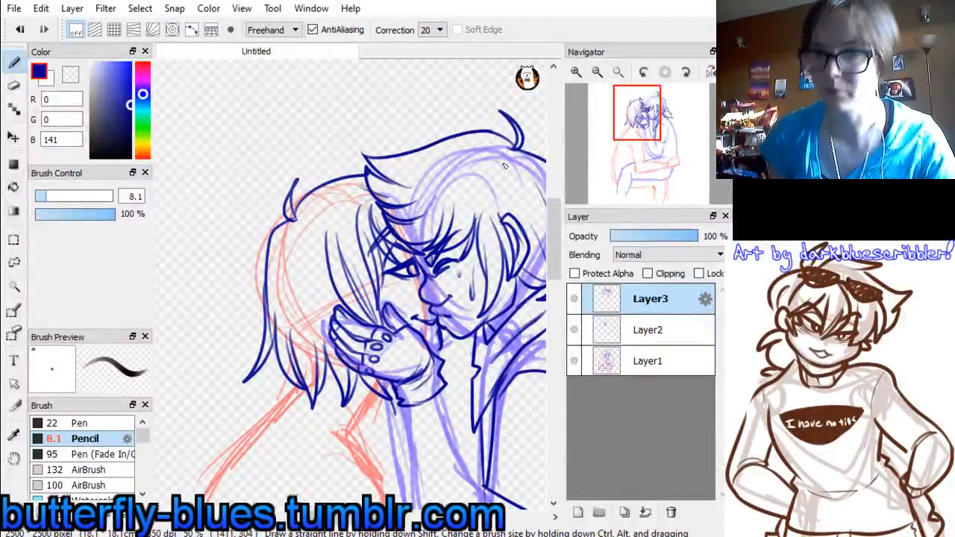
{"action": "key", "text": "ctrl+z"}
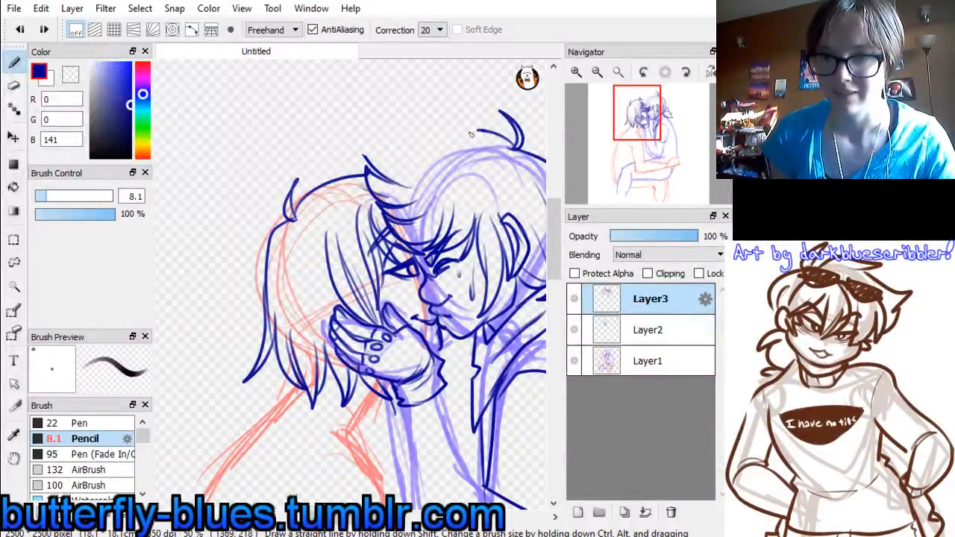
{"action": "mouse_move", "coordinate": [472, 134]}
{"action": "left_mouse_down"}
{"action": "mouse_move", "coordinate": [423, 157]}
{"action": "mouse_move", "coordinate": [395, 158]}
{"action": "left_mouse_up"}
{"action": "key", "text": "ctrl+z"}
{"action": "left_click_drag", "start_coordinate": [455, 138], "coordinate": [387, 147]}
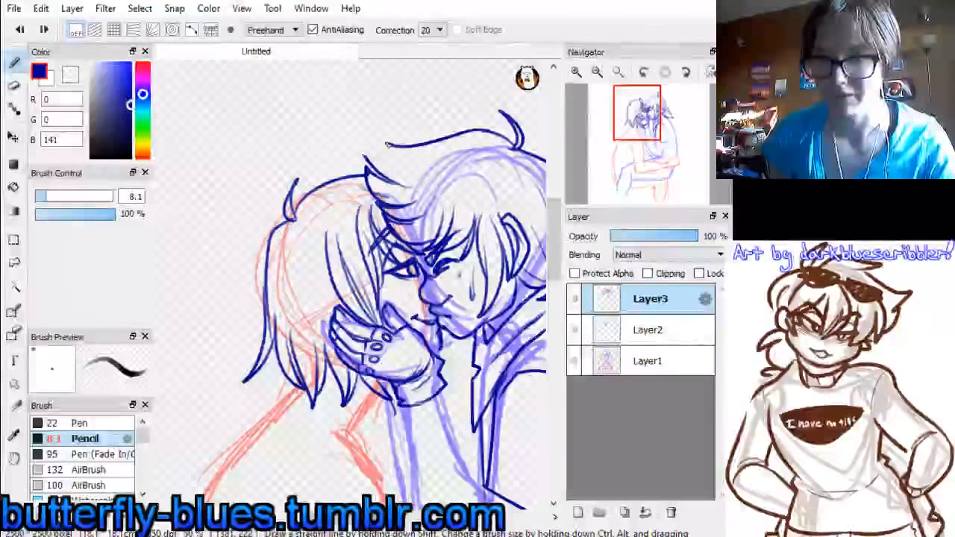
{"action": "key", "text": "ctrl+z"}
{"action": "mouse_move", "coordinate": [487, 132]}
{"action": "left_mouse_down"}
{"action": "mouse_move", "coordinate": [389, 138]}
{"action": "mouse_move", "coordinate": [411, 158]}
{"action": "mouse_move", "coordinate": [367, 144]}
{"action": "left_mouse_up"}
{"action": "key", "text": "ctrl+z"}
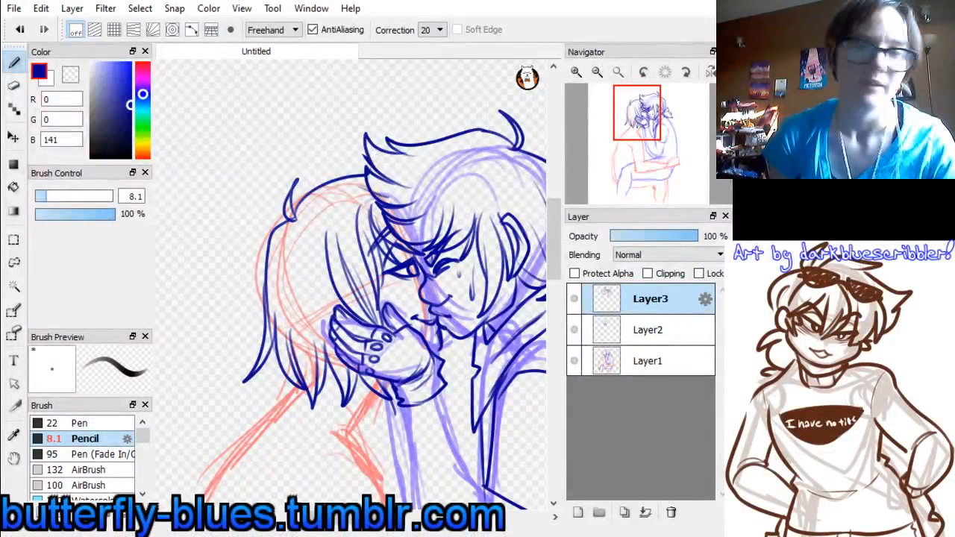
Clean up the leftover line at the base of the ponytailed figure's front hair spike with a size 31 eraser
{"action": "left_click", "coordinate": [13, 85]}
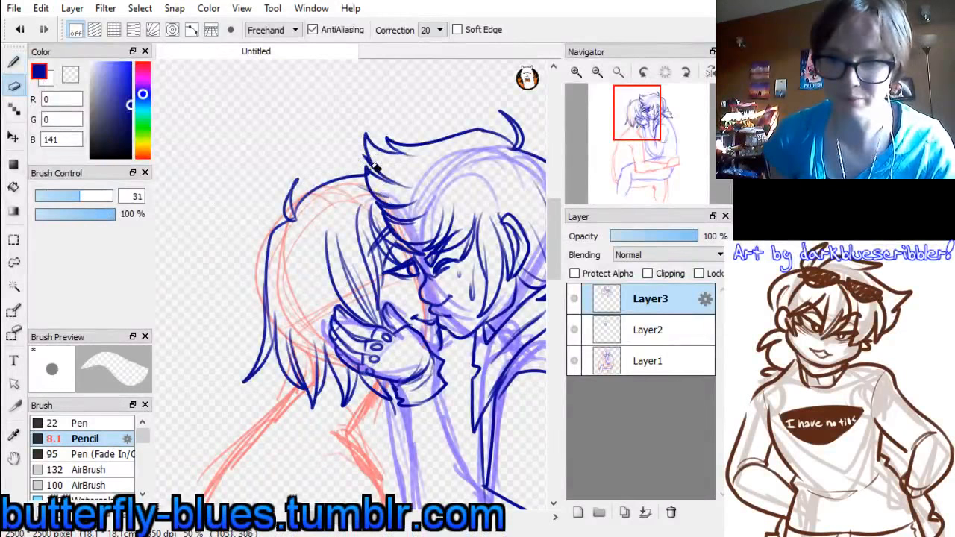
{"action": "left_click_drag", "start_coordinate": [374, 166], "coordinate": [366, 156]}
{"action": "left_click_drag", "start_coordinate": [370, 166], "coordinate": [365, 155]}
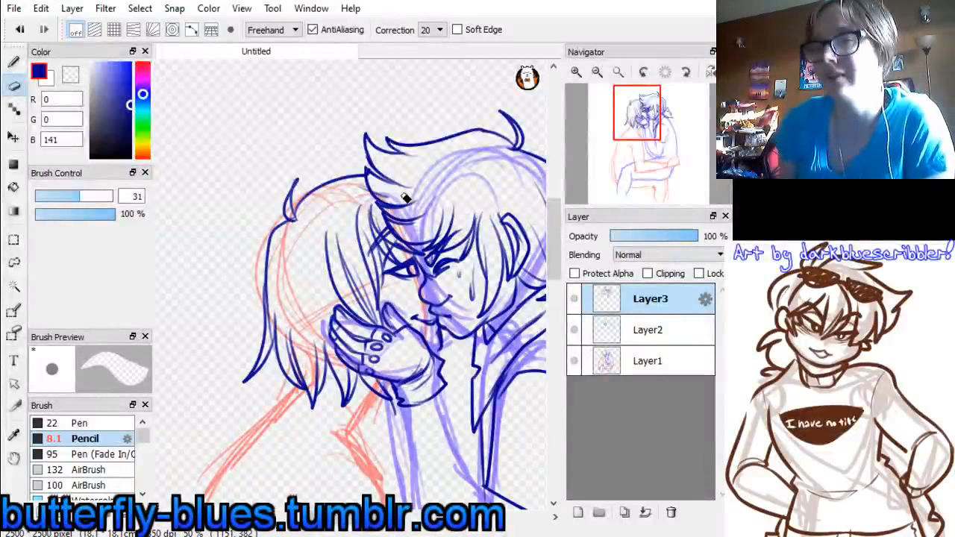
Draw the inner line of the ponytailed figure's raised forearm from the cuff down past the sleeve hem with the Pencil
{"action": "left_click_drag", "start_coordinate": [640, 132], "coordinate": [655, 149]}
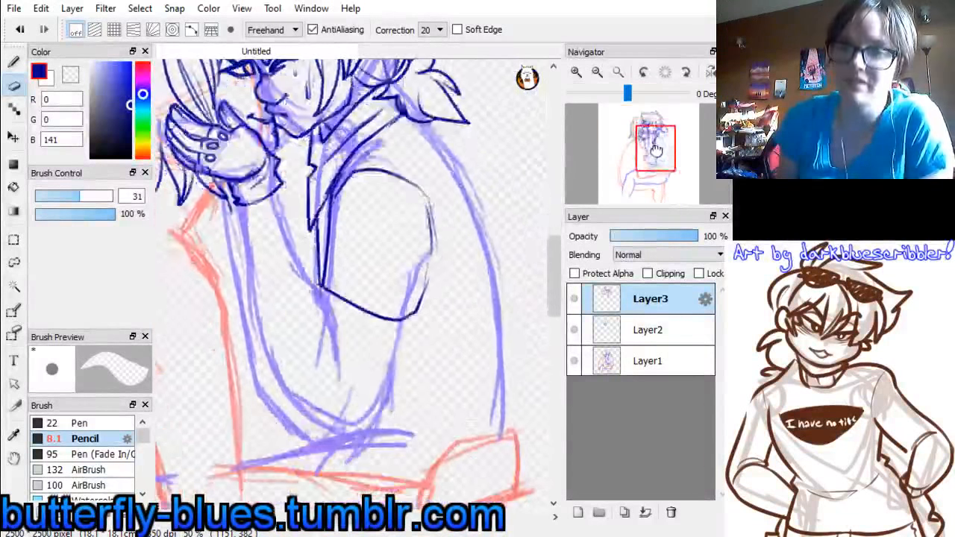
{"action": "left_click", "coordinate": [16, 63]}
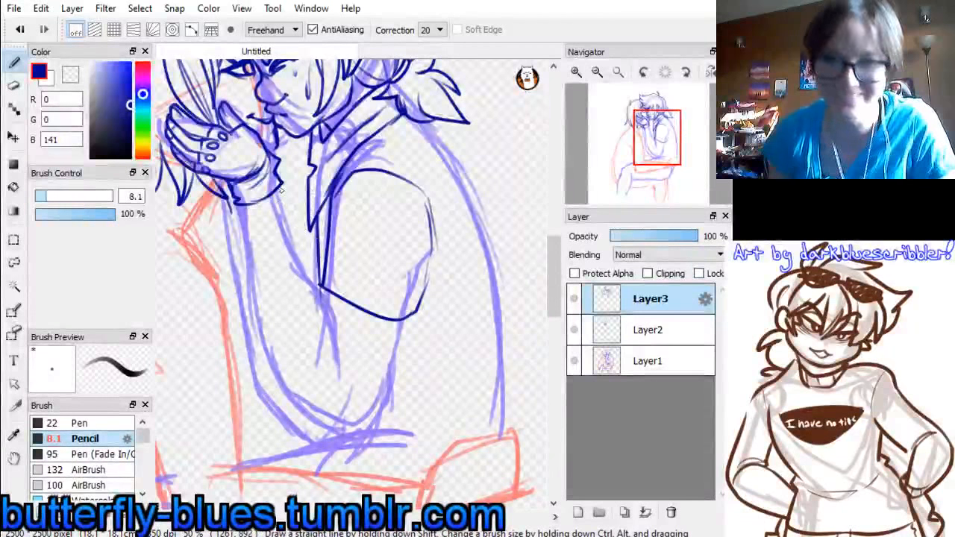
{"action": "left_click_drag", "start_coordinate": [283, 210], "coordinate": [335, 309]}
{"action": "key", "text": "ctrl+z"}
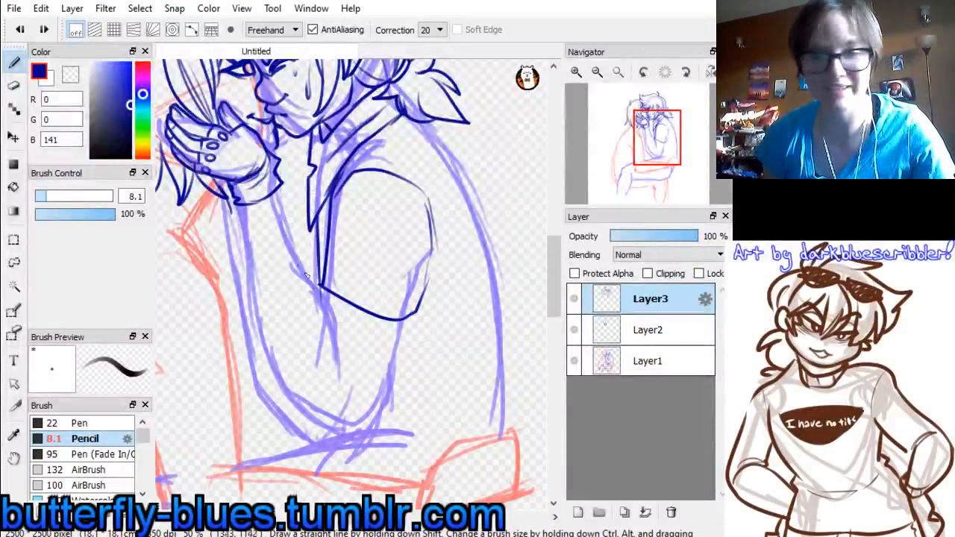
{"action": "mouse_move", "coordinate": [278, 193]}
{"action": "left_mouse_down"}
{"action": "mouse_move", "coordinate": [285, 222]}
{"action": "mouse_move", "coordinate": [329, 303]}
{"action": "mouse_move", "coordinate": [348, 373]}
{"action": "left_mouse_up"}
{"action": "key", "text": "ctrl+z"}
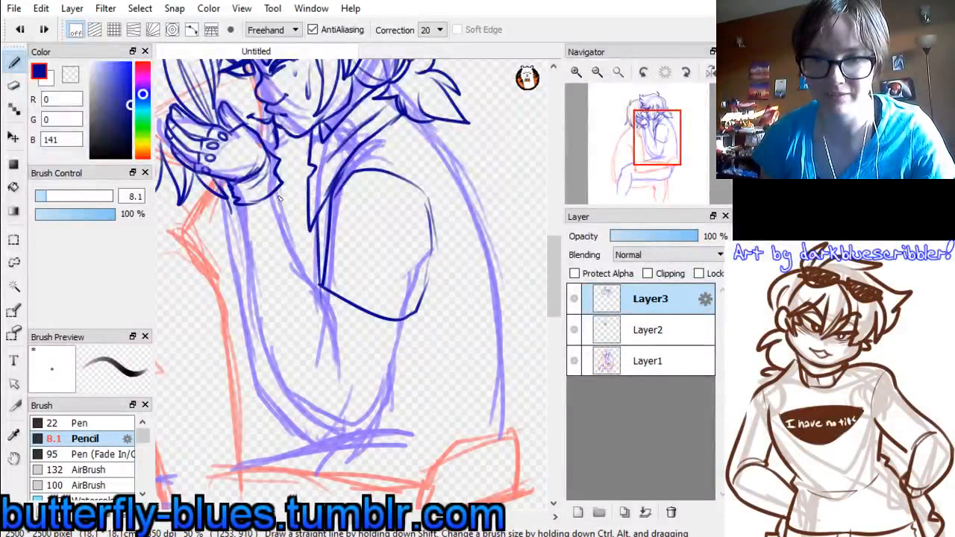
{"action": "mouse_move", "coordinate": [276, 190]}
{"action": "left_mouse_down"}
{"action": "mouse_move", "coordinate": [314, 287]}
{"action": "mouse_move", "coordinate": [349, 340]}
{"action": "mouse_move", "coordinate": [351, 366]}
{"action": "left_mouse_up"}
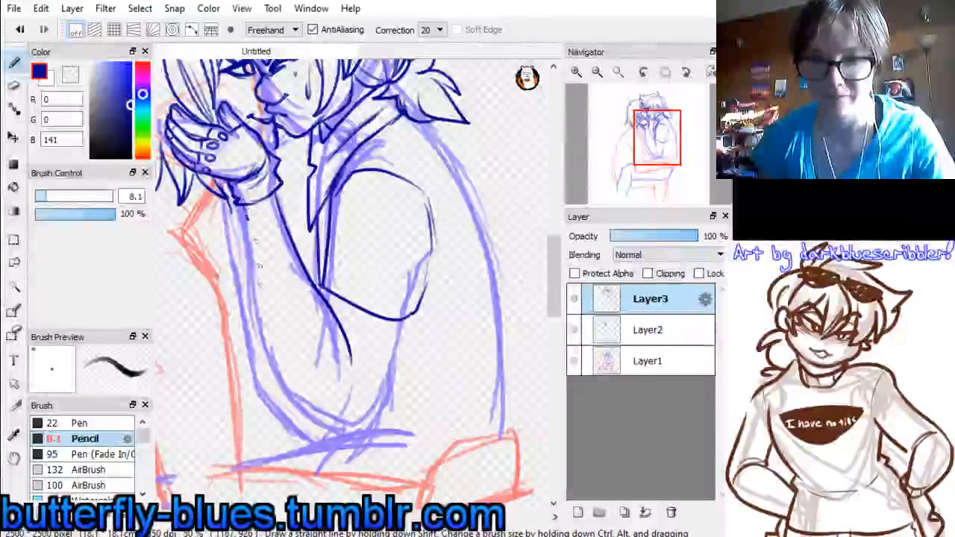
Draw the outer forearm line from the cuff to a pointed elbow and the upper-arm line back up to the sleeve hem
{"action": "mouse_move", "coordinate": [244, 206]}
{"action": "left_mouse_down"}
{"action": "mouse_move", "coordinate": [313, 416]}
{"action": "mouse_move", "coordinate": [354, 432]}
{"action": "left_mouse_up"}
{"action": "key", "text": "ctrl+z"}
{"action": "mouse_move", "coordinate": [246, 205]}
{"action": "left_mouse_down"}
{"action": "mouse_move", "coordinate": [300, 379]}
{"action": "mouse_move", "coordinate": [360, 415]}
{"action": "left_mouse_up"}
{"action": "key", "text": "ctrl+z"}
{"action": "left_click_drag", "start_coordinate": [246, 206], "coordinate": [366, 423]}
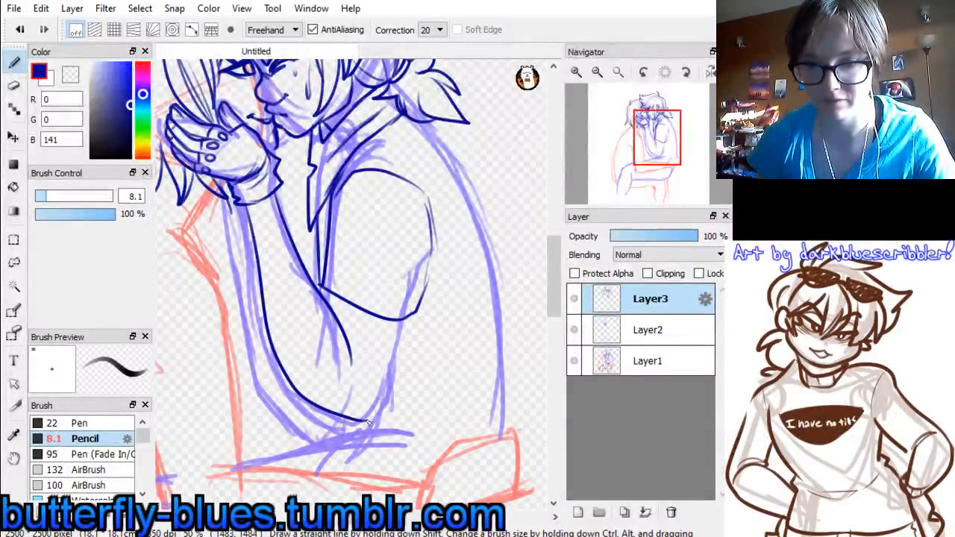
{"action": "left_click_drag", "start_coordinate": [381, 389], "coordinate": [389, 333]}
{"action": "key", "text": "ctrl+z"}
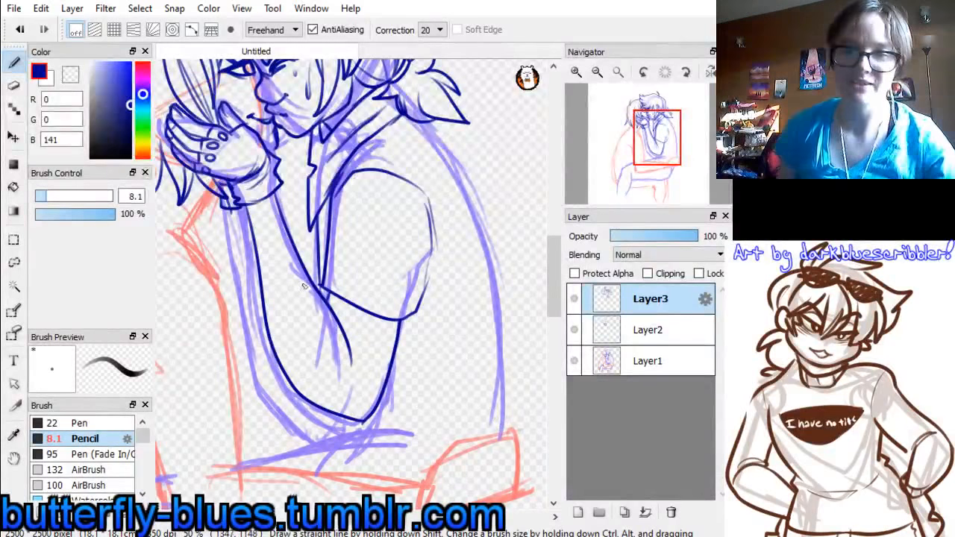
Try to draw the far forearm's outline from the cuff down to its elbow beside the near forearm
{"action": "left_click_drag", "start_coordinate": [230, 209], "coordinate": [258, 388]}
{"action": "key", "text": "ctrl+z"}
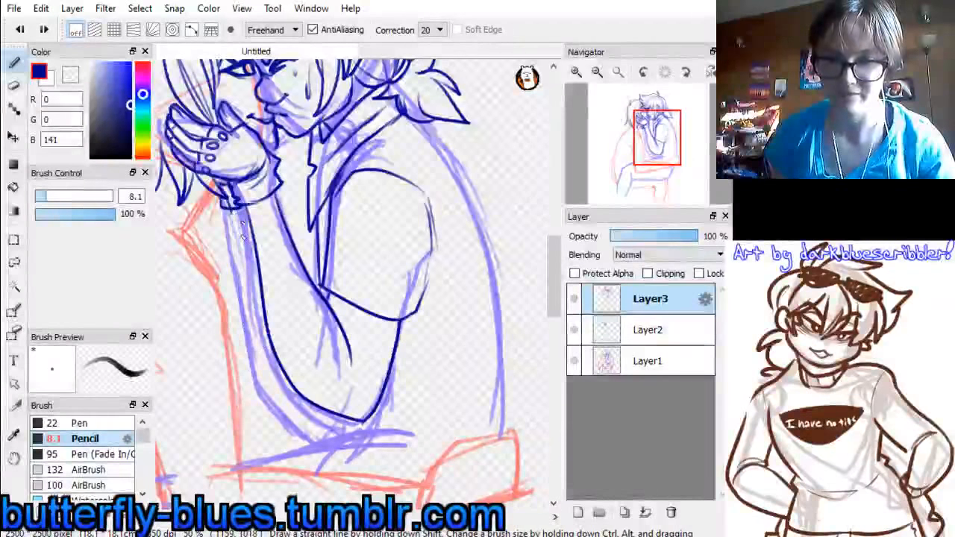
{"action": "mouse_move", "coordinate": [231, 211]}
{"action": "left_mouse_down"}
{"action": "mouse_move", "coordinate": [254, 359]}
{"action": "mouse_move", "coordinate": [306, 426]}
{"action": "mouse_move", "coordinate": [332, 437]}
{"action": "left_mouse_up"}
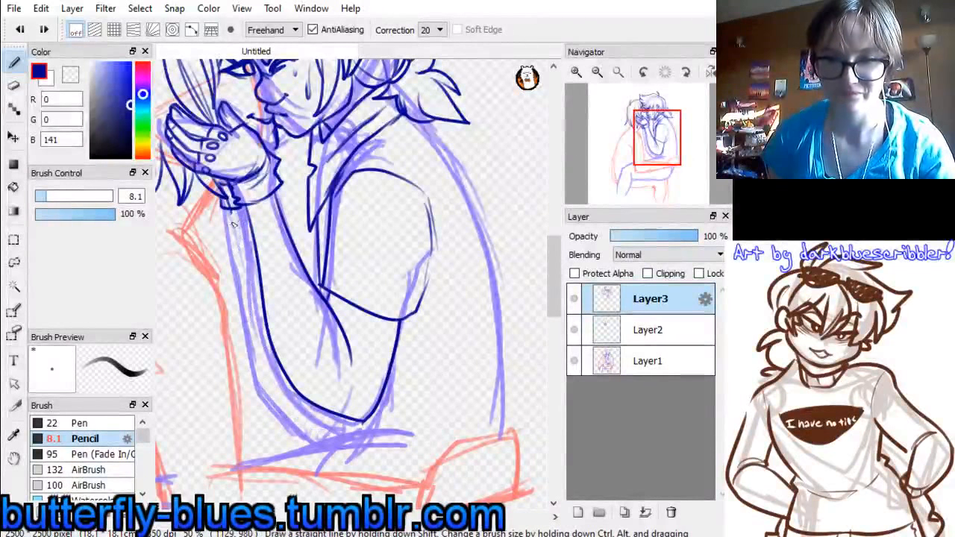
{"action": "mouse_move", "coordinate": [231, 217]}
{"action": "left_mouse_down"}
{"action": "mouse_move", "coordinate": [299, 433]}
{"action": "mouse_move", "coordinate": [341, 420]}
{"action": "left_mouse_up"}
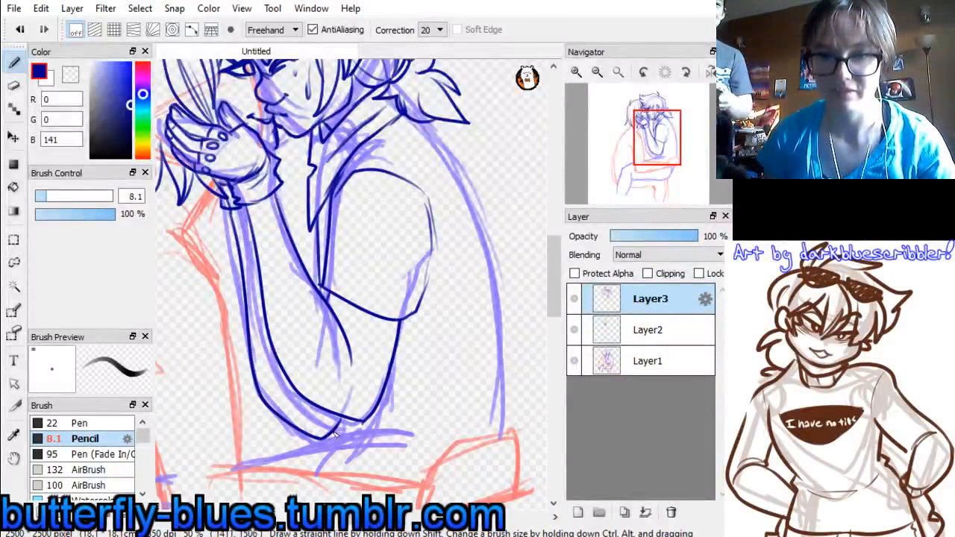
{"action": "key", "text": "ctrl+z"}
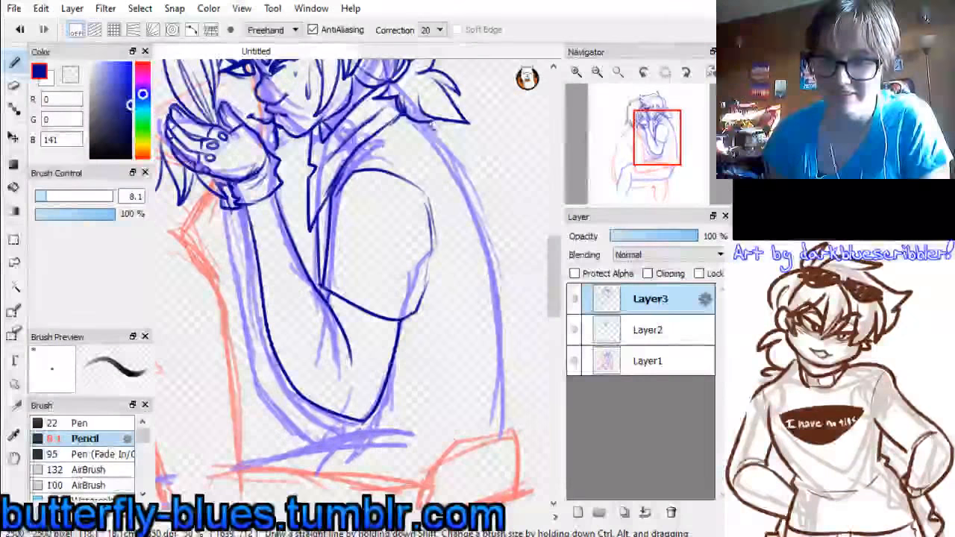
Draw the ponytailed figure's curved back line from the ponytail down to the embracing hand at the waist
{"action": "left_click_drag", "start_coordinate": [438, 129], "coordinate": [517, 366]}
{"action": "key", "text": "ctrl+z"}
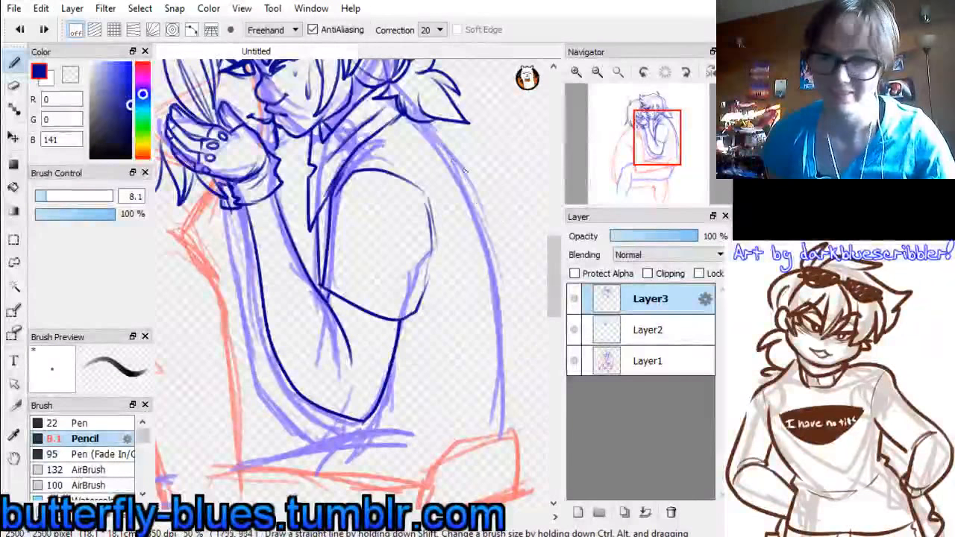
{"action": "mouse_move", "coordinate": [437, 126]}
{"action": "left_mouse_down"}
{"action": "mouse_move", "coordinate": [472, 200]}
{"action": "mouse_move", "coordinate": [514, 414]}
{"action": "left_mouse_up"}
{"action": "key", "text": "ctrl+z"}
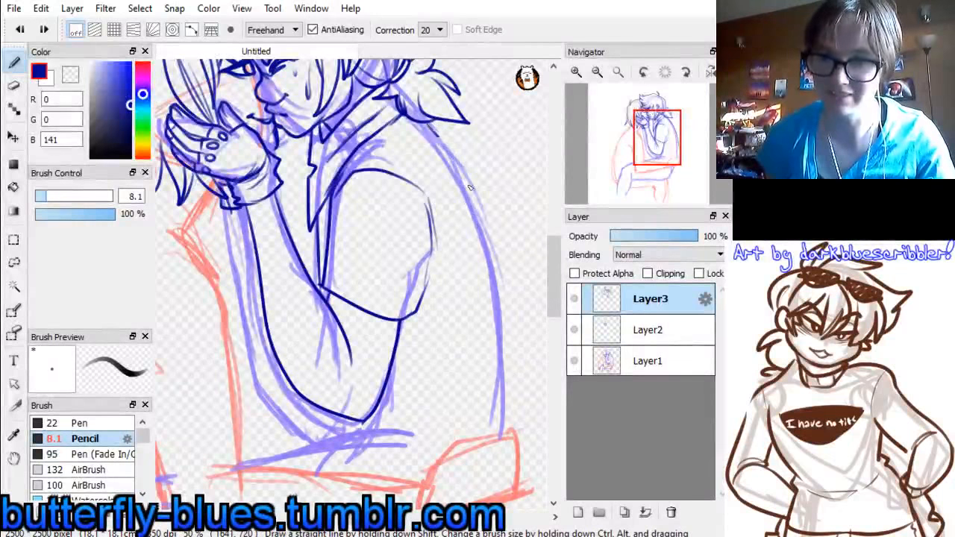
{"action": "left_click_drag", "start_coordinate": [438, 131], "coordinate": [510, 431]}
Draw the far forearm's outline close beside the near forearm, and add the shirt's waist lines below the elbow
{"action": "mouse_move", "coordinate": [354, 420]}
{"action": "left_mouse_down"}
{"action": "mouse_move", "coordinate": [444, 353]}
{"action": "mouse_move", "coordinate": [384, 345]}
{"action": "left_mouse_up"}
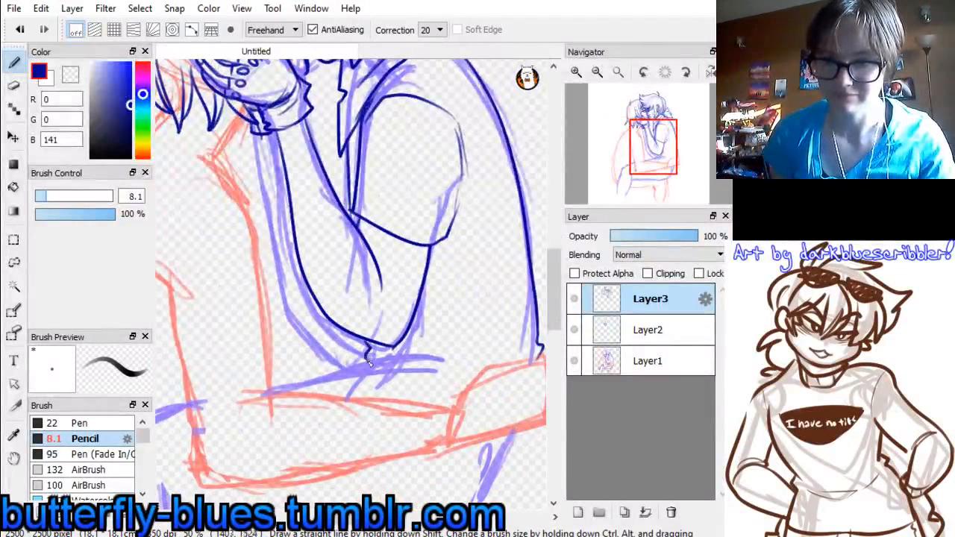
{"action": "key", "text": "ctrl+z"}
{"action": "left_click_drag", "start_coordinate": [270, 137], "coordinate": [294, 332]}
{"action": "key", "text": "ctrl+z"}
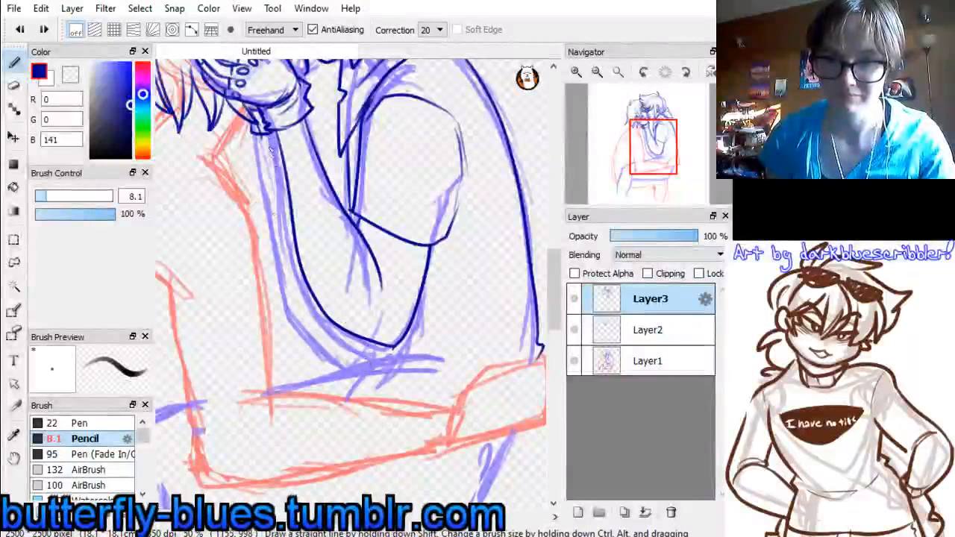
{"action": "mouse_move", "coordinate": [261, 133]}
{"action": "left_mouse_down"}
{"action": "mouse_move", "coordinate": [300, 300]}
{"action": "mouse_move", "coordinate": [352, 361]}
{"action": "mouse_move", "coordinate": [363, 336]}
{"action": "left_mouse_up"}
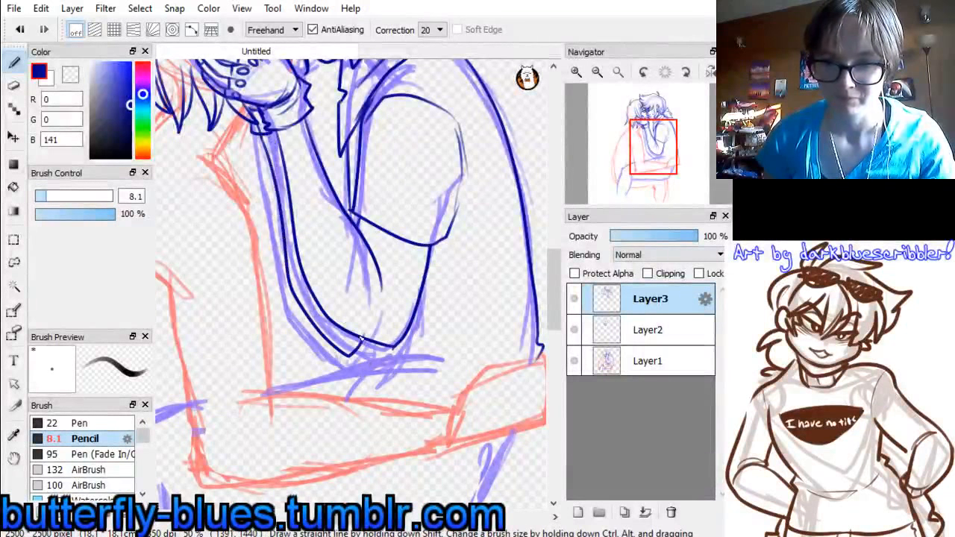
{"action": "key", "text": "ctrl+z"}
{"action": "left_click_drag", "start_coordinate": [259, 134], "coordinate": [302, 323]}
{"action": "key", "text": "ctrl+z"}
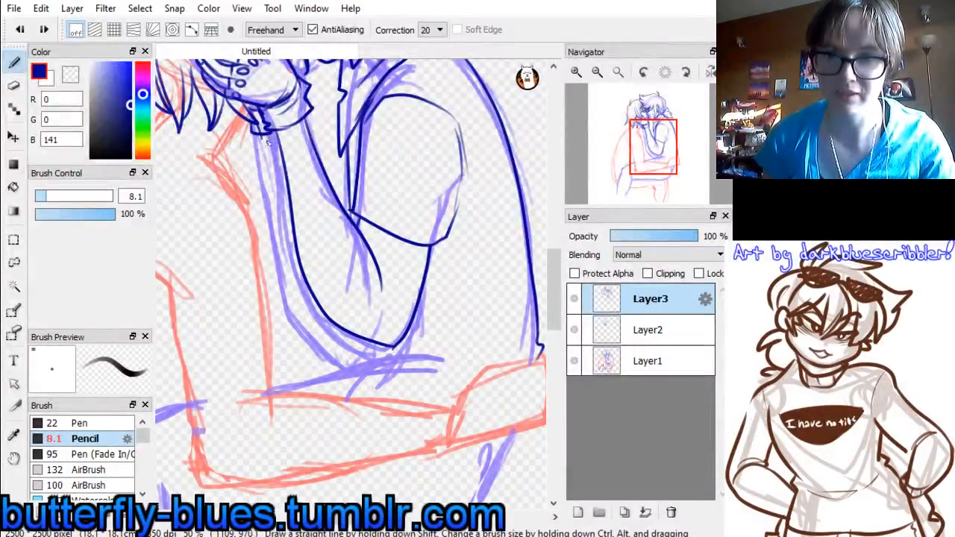
{"action": "left_click_drag", "start_coordinate": [260, 138], "coordinate": [300, 317]}
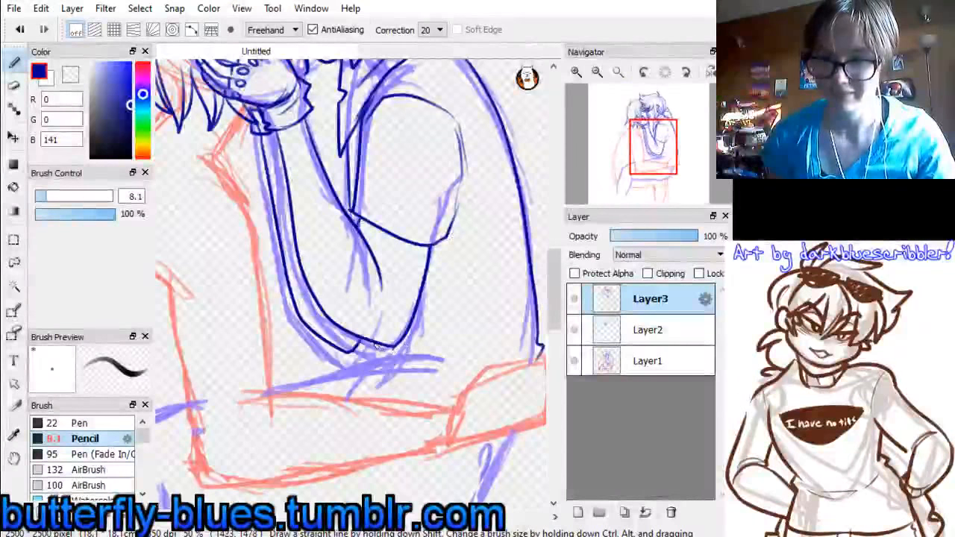
{"action": "left_click_drag", "start_coordinate": [376, 347], "coordinate": [483, 356]}
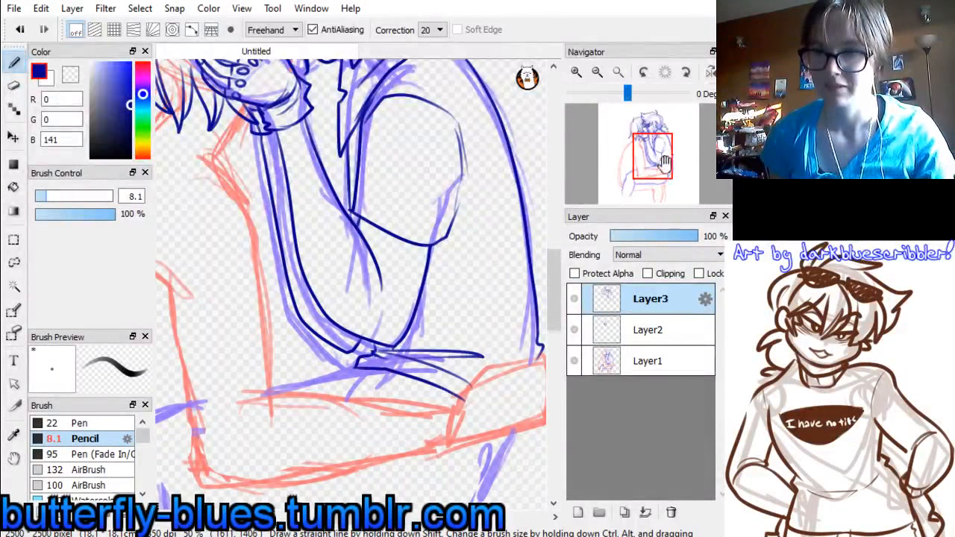
Change the drawing colour to a darker blue with RGB values 0, 11, 84
{"action": "left_click_drag", "start_coordinate": [664, 164], "coordinate": [649, 130]}
{"action": "left_click", "coordinate": [142, 66]}
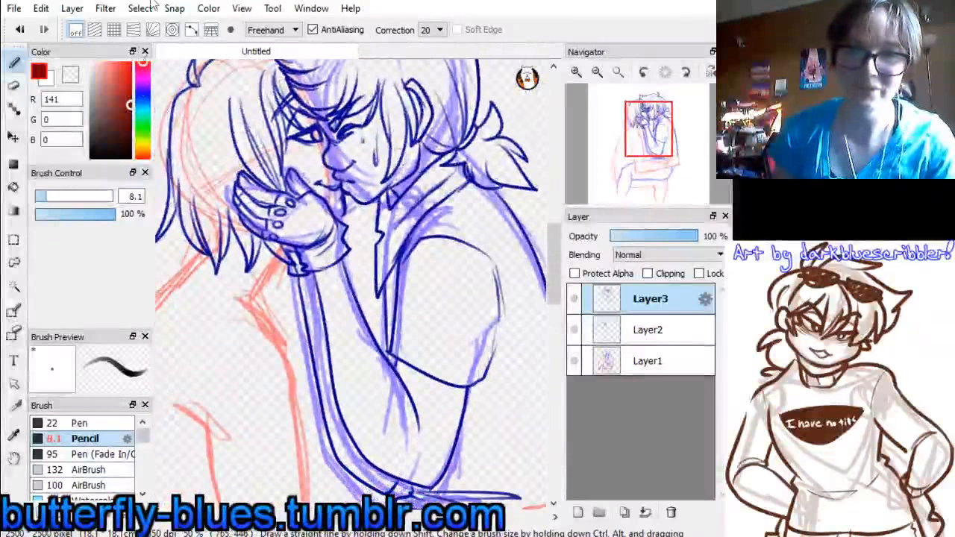
{"action": "left_click", "coordinate": [597, 71]}
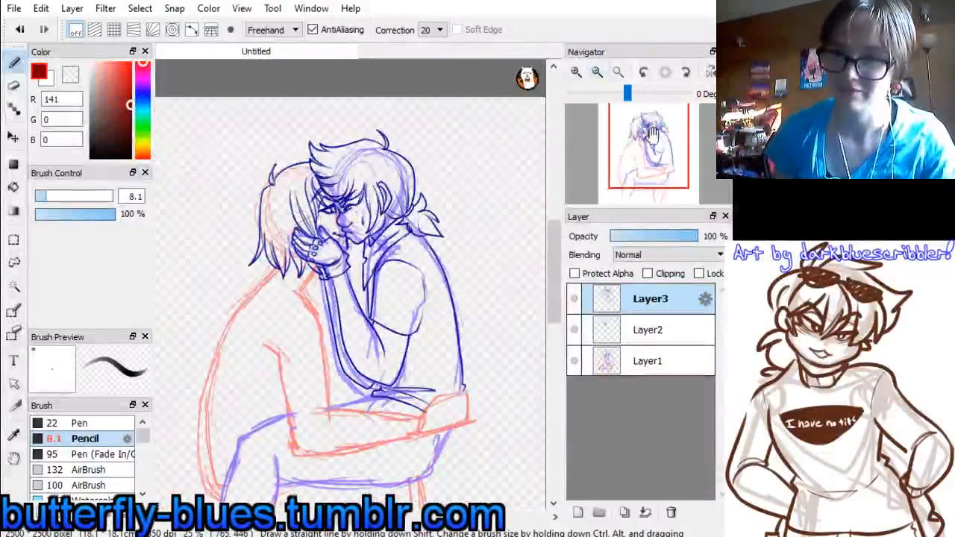
{"action": "left_click_drag", "start_coordinate": [652, 142], "coordinate": [641, 167]}
{"action": "left_click", "coordinate": [142, 95]}
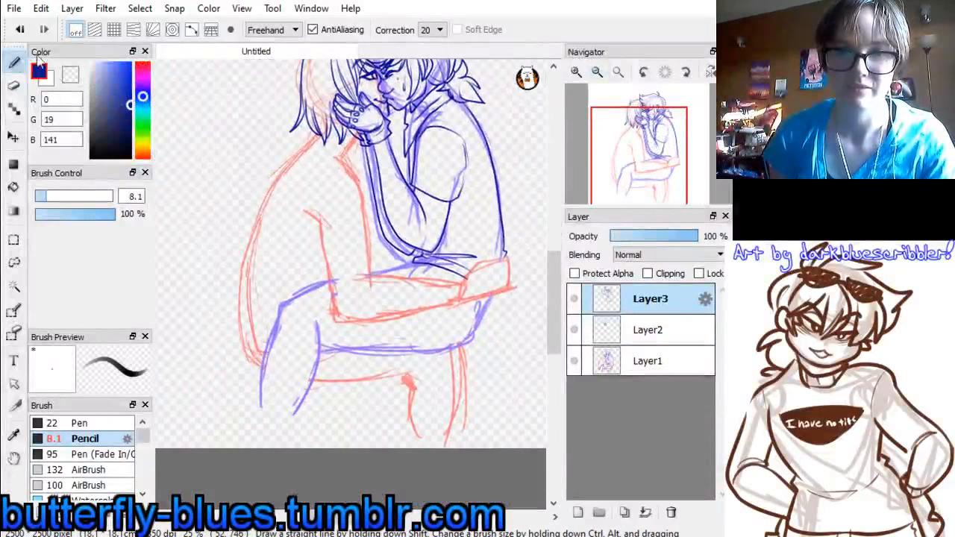
{"action": "left_click_drag", "start_coordinate": [126, 90], "coordinate": [146, 127]}
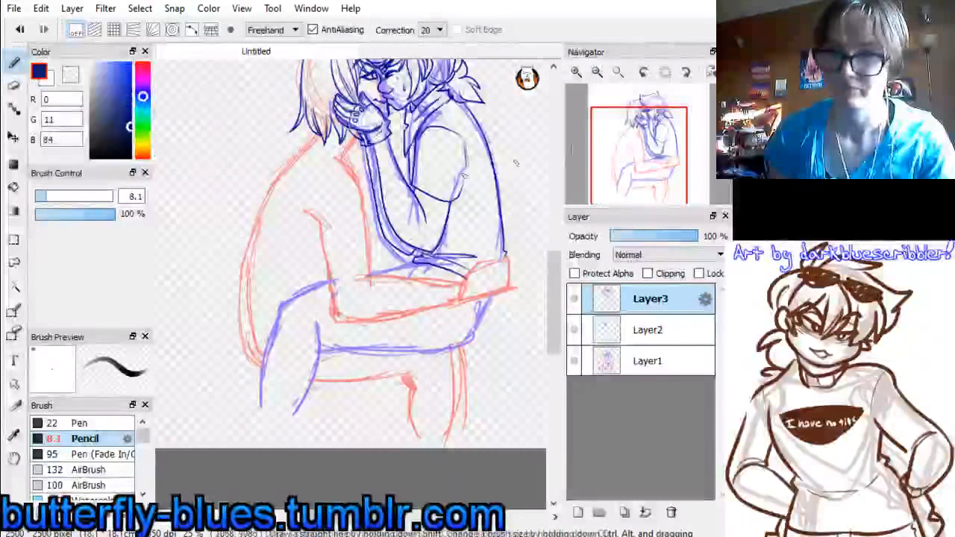
Draw the upper and lower contours of the ponytailed figure's thigh above and below the embracing arm, curving up towards the hip
{"action": "left_click", "coordinate": [577, 71]}
{"action": "mouse_move", "coordinate": [637, 184]}
{"action": "left_mouse_down"}
{"action": "mouse_move", "coordinate": [645, 162]}
{"action": "mouse_move", "coordinate": [644, 173]}
{"action": "left_mouse_up"}
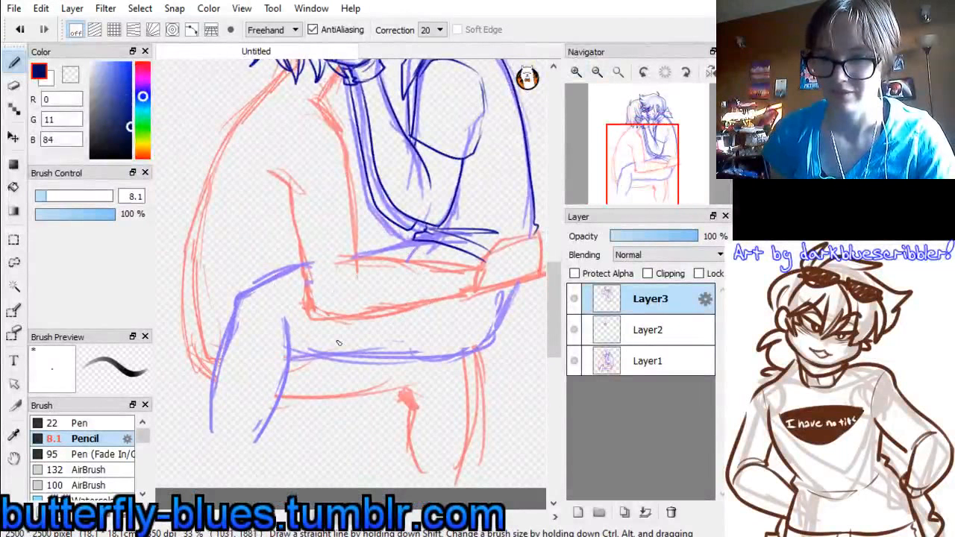
{"action": "left_click_drag", "start_coordinate": [412, 351], "coordinate": [495, 332]}
{"action": "key", "text": "ctrl+z"}
{"action": "mouse_move", "coordinate": [289, 344]}
{"action": "left_mouse_down"}
{"action": "mouse_move", "coordinate": [465, 342]}
{"action": "mouse_move", "coordinate": [516, 286]}
{"action": "left_mouse_up"}
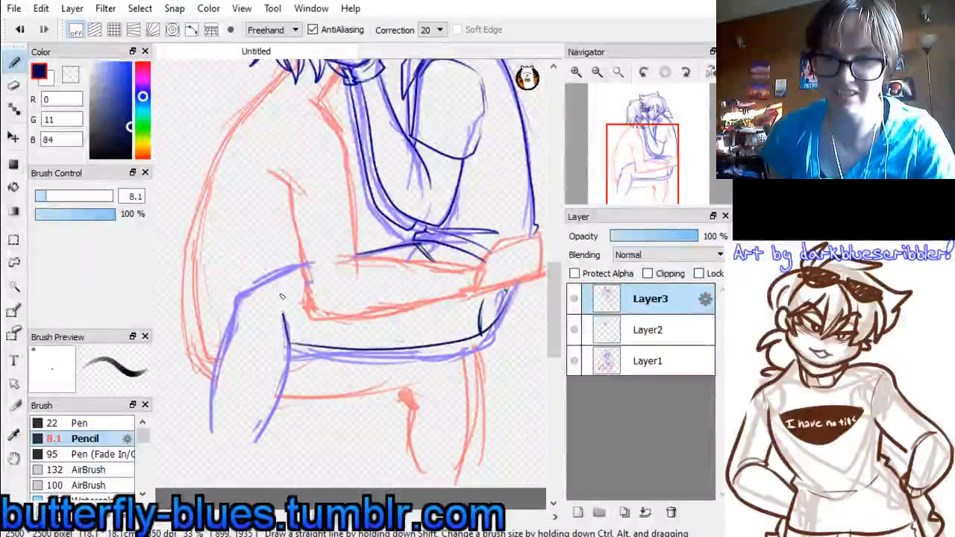
Draw the ponytailed figure's bent knee and hanging lower leg, with short creases behind the knee
{"action": "key", "text": "ctrl+z"}
{"action": "left_click_drag", "start_coordinate": [286, 291], "coordinate": [291, 344]}
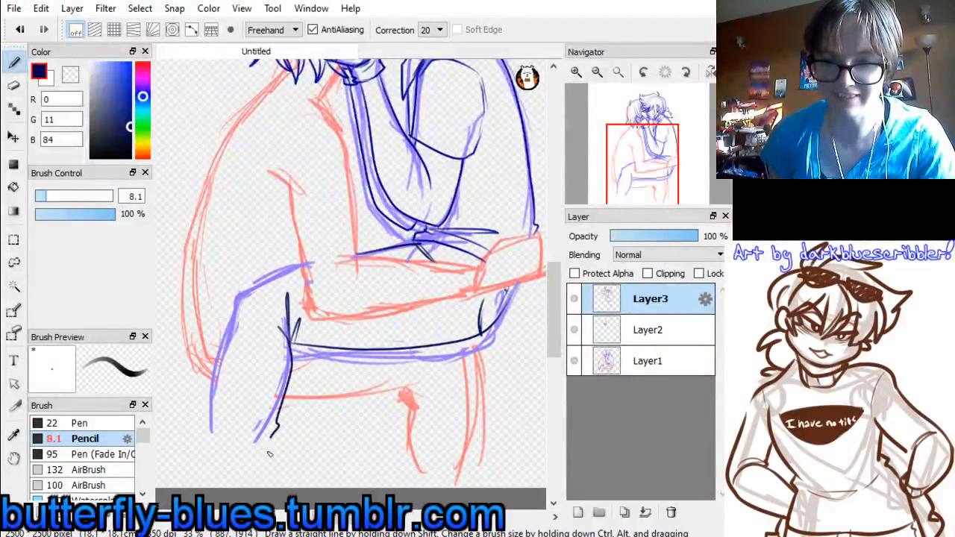
{"action": "left_click_drag", "start_coordinate": [269, 454], "coordinate": [265, 452]}
{"action": "left_click_drag", "start_coordinate": [212, 387], "coordinate": [211, 391]}
{"action": "key", "text": "ctrl+z"}
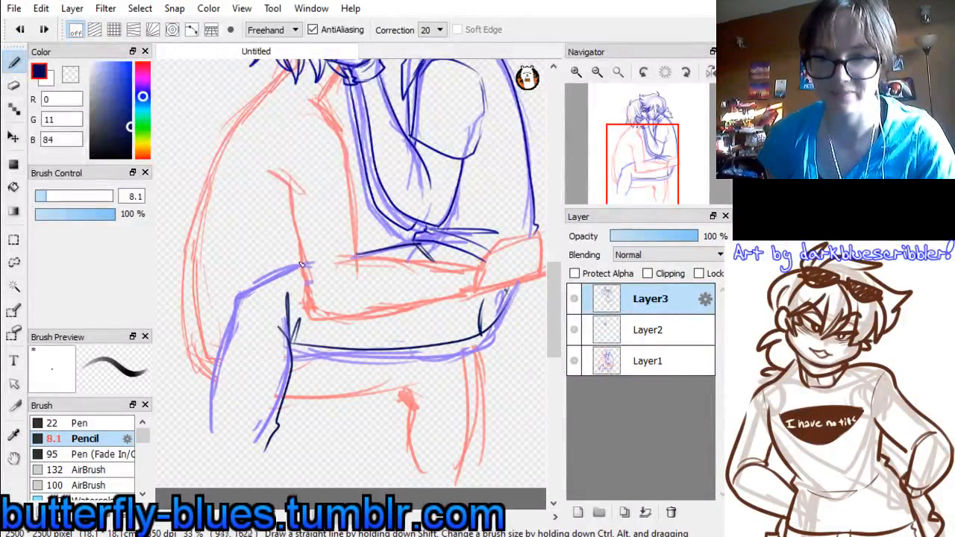
{"action": "mouse_move", "coordinate": [309, 264]}
{"action": "left_mouse_down"}
{"action": "mouse_move", "coordinate": [237, 312]}
{"action": "mouse_move", "coordinate": [210, 410]}
{"action": "left_mouse_up"}
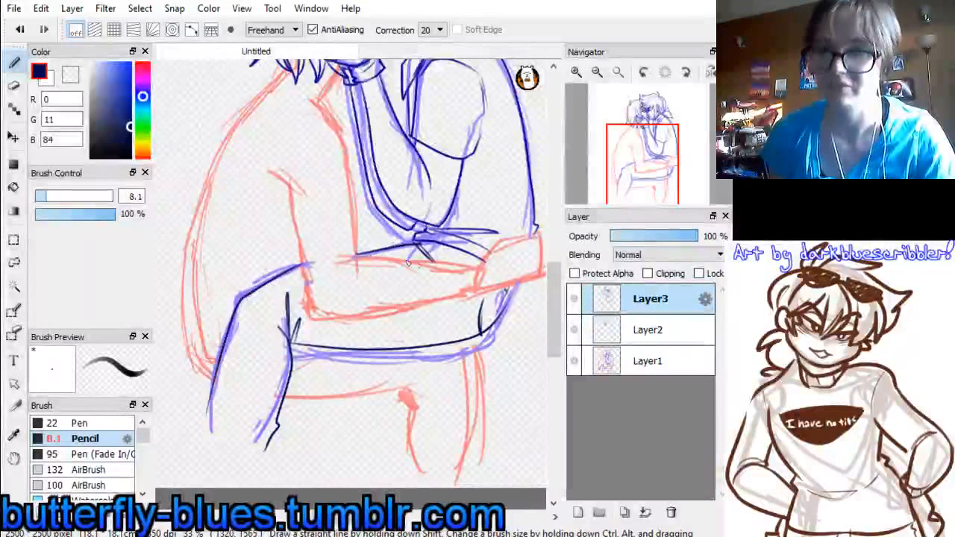
Draw the short-haired figure's neck line and a double-lined shirt collar beneath the hair
{"action": "left_click", "coordinate": [646, 168]}
{"action": "left_click_drag", "start_coordinate": [647, 167], "coordinate": [644, 133]}
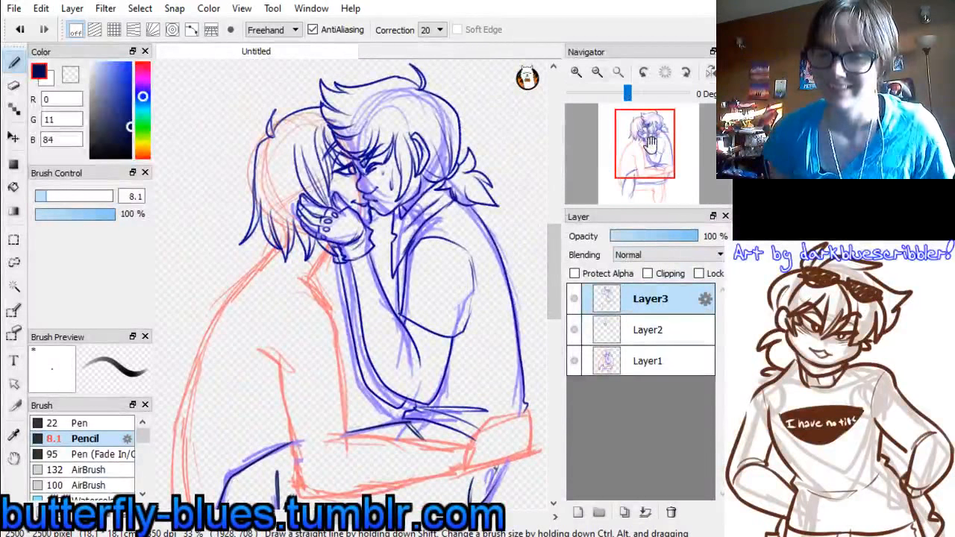
{"action": "left_click_drag", "start_coordinate": [650, 145], "coordinate": [635, 156]}
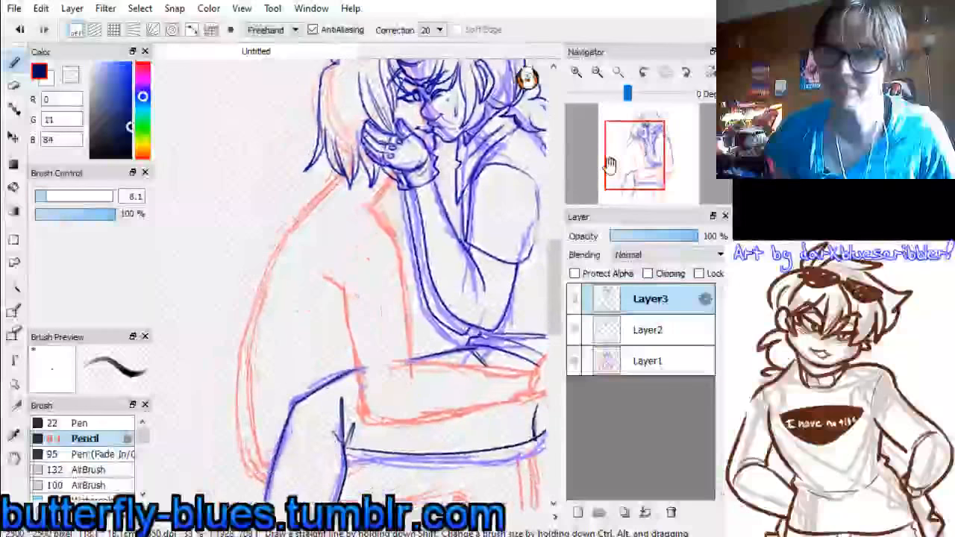
{"action": "left_click", "coordinate": [577, 74]}
{"action": "mouse_move", "coordinate": [334, 149]}
{"action": "left_mouse_down"}
{"action": "mouse_move", "coordinate": [302, 276]}
{"action": "mouse_move", "coordinate": [299, 245]}
{"action": "left_mouse_up"}
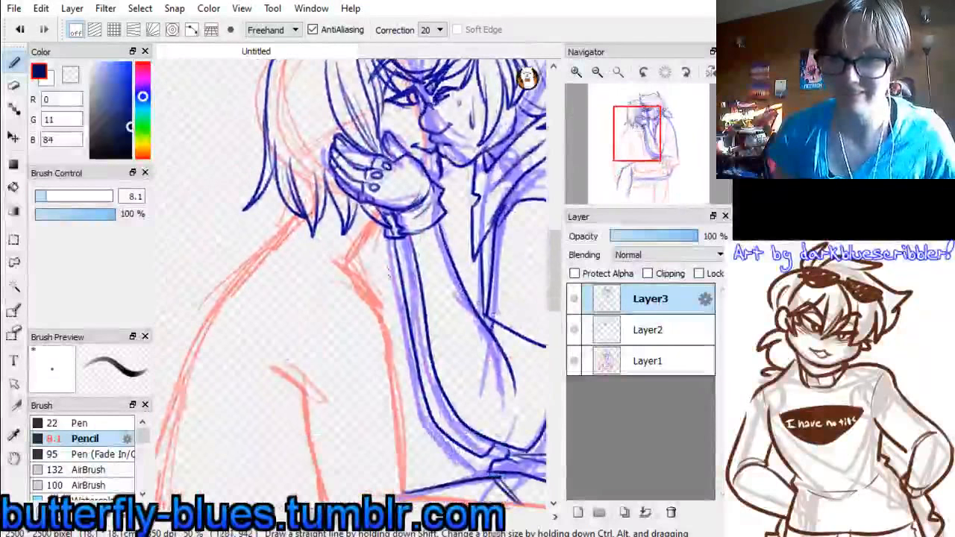
{"action": "left_click_drag", "start_coordinate": [292, 212], "coordinate": [270, 247]}
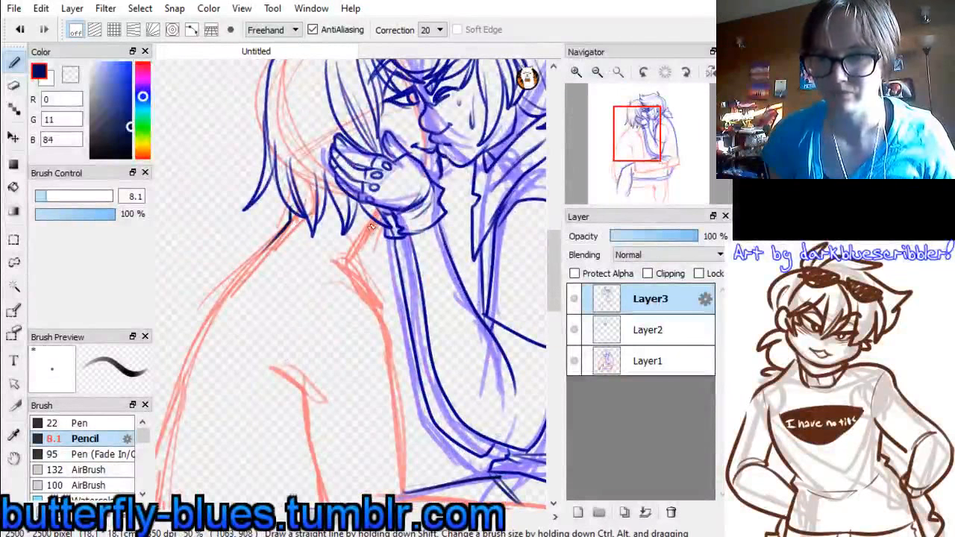
{"action": "key", "text": "ctrl+z"}
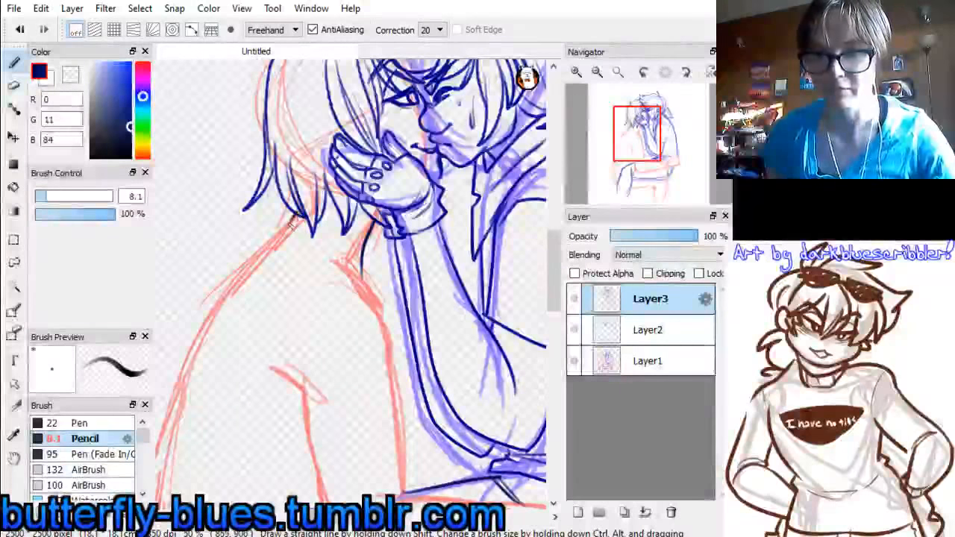
{"action": "mouse_move", "coordinate": [291, 224]}
{"action": "left_mouse_down"}
{"action": "mouse_move", "coordinate": [374, 283]}
{"action": "mouse_move", "coordinate": [333, 250]}
{"action": "mouse_move", "coordinate": [366, 276]}
{"action": "left_mouse_up"}
{"action": "key", "text": "ctrl+z"}
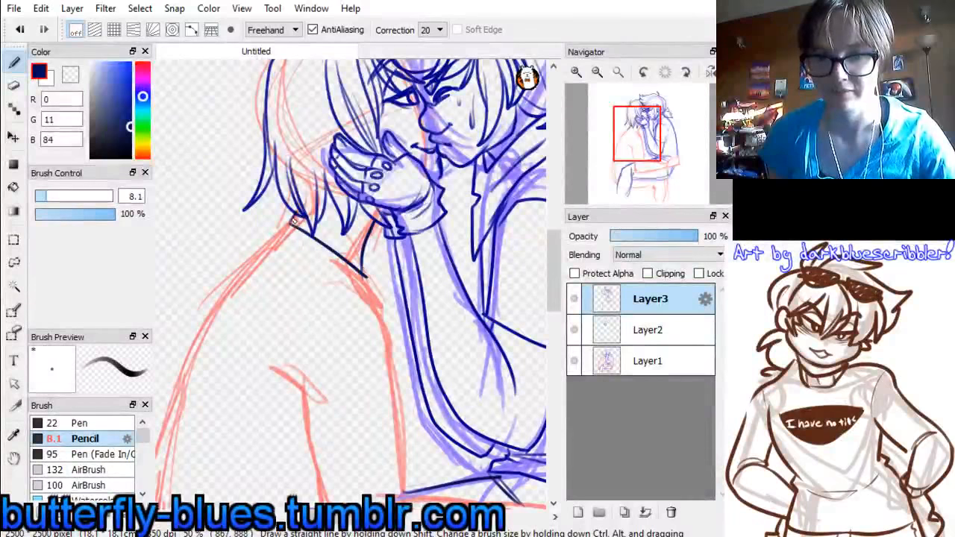
{"action": "mouse_move", "coordinate": [276, 239]}
{"action": "left_mouse_down"}
{"action": "mouse_move", "coordinate": [356, 272]}
{"action": "mouse_move", "coordinate": [295, 247]}
{"action": "mouse_move", "coordinate": [370, 283]}
{"action": "mouse_move", "coordinate": [296, 248]}
{"action": "mouse_move", "coordinate": [369, 288]}
{"action": "left_mouse_up"}
{"action": "key", "text": "ctrl+z"}
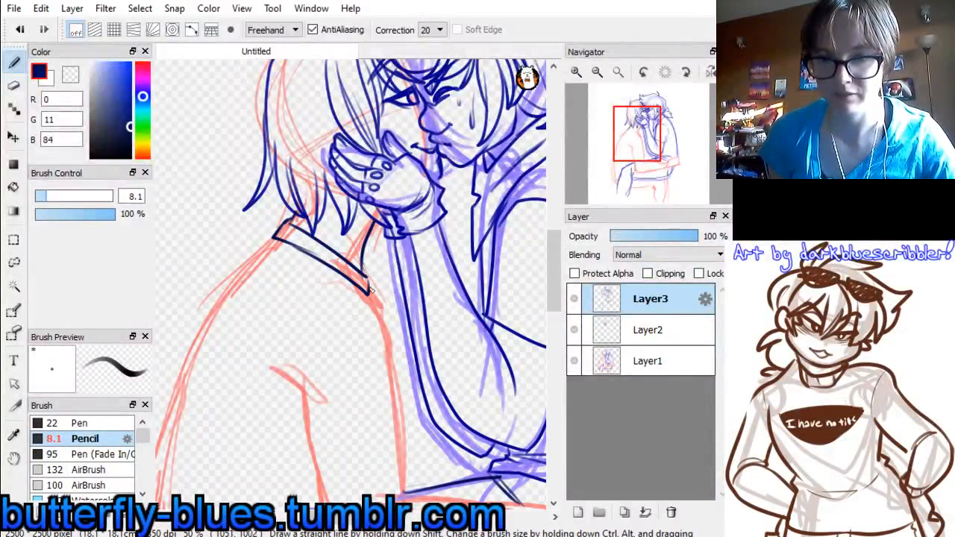
Draw the short-haired figure's angular short sleeve, with the arm's outer edge down to the elbow and the inner line below the cuff
{"action": "mouse_move", "coordinate": [299, 385]}
{"action": "left_mouse_down"}
{"action": "mouse_move", "coordinate": [357, 320]}
{"action": "mouse_move", "coordinate": [394, 329]}
{"action": "mouse_move", "coordinate": [400, 337]}
{"action": "mouse_move", "coordinate": [308, 405]}
{"action": "mouse_move", "coordinate": [370, 492]}
{"action": "mouse_move", "coordinate": [403, 451]}
{"action": "left_mouse_up"}
{"action": "left_click_drag", "start_coordinate": [399, 345], "coordinate": [408, 453]}
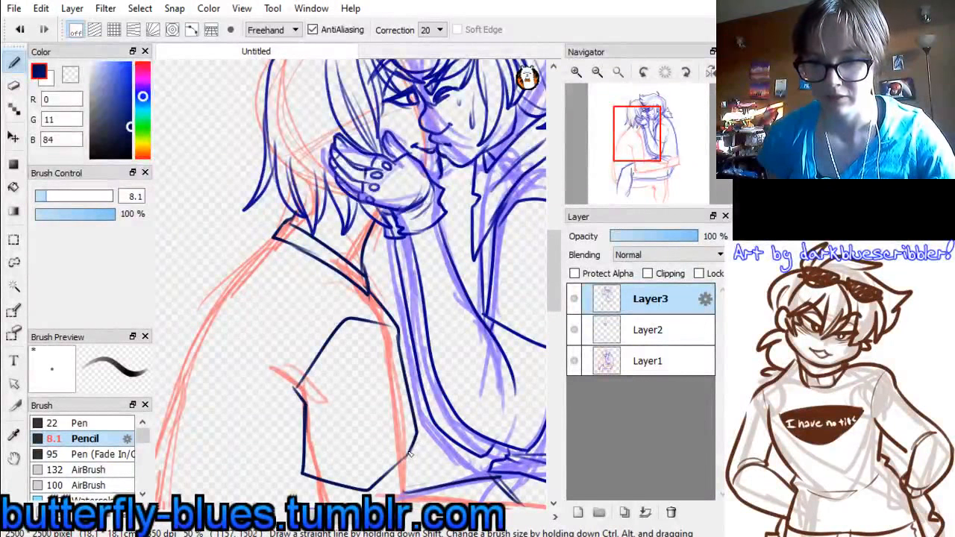
{"action": "left_click_drag", "start_coordinate": [643, 149], "coordinate": [635, 165]}
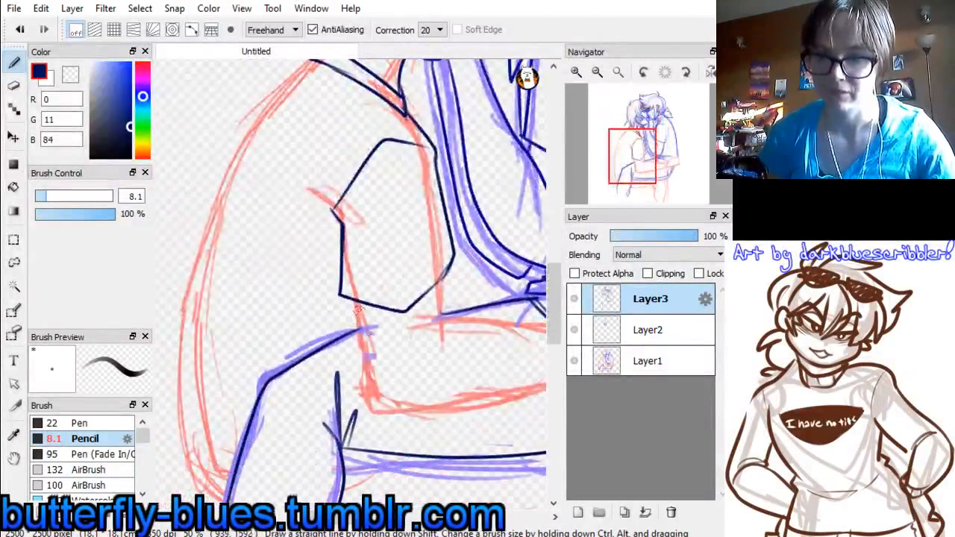
{"action": "left_click_drag", "start_coordinate": [357, 301], "coordinate": [384, 409]}
{"action": "key", "text": "ctrl+z"}
{"action": "left_click_drag", "start_coordinate": [356, 301], "coordinate": [387, 411]}
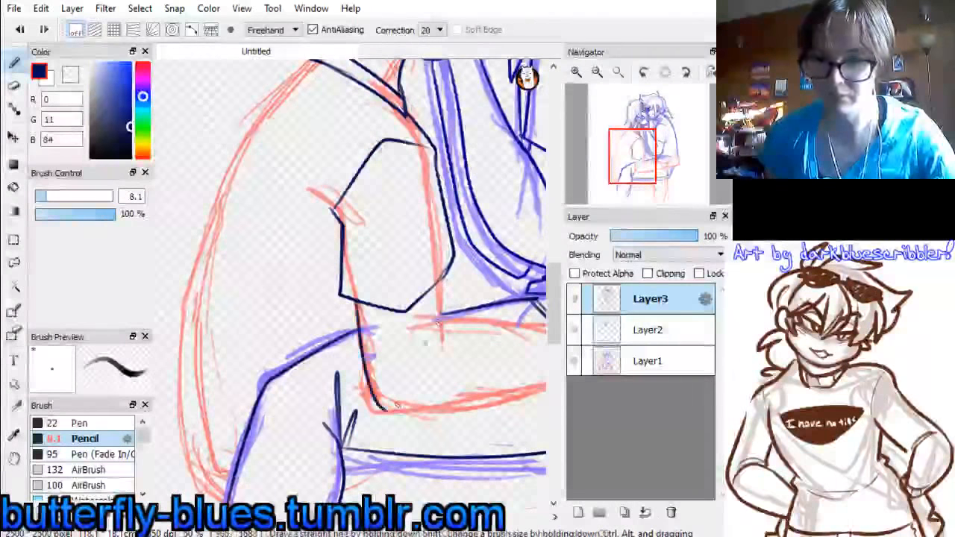
{"action": "mouse_move", "coordinate": [440, 278]}
{"action": "left_mouse_down"}
{"action": "mouse_move", "coordinate": [441, 337]}
{"action": "mouse_move", "coordinate": [416, 371]}
{"action": "mouse_move", "coordinate": [441, 365]}
{"action": "left_mouse_up"}
Draw the upper and lower outlines of the short-haired figure's forearm across the partner's waist to the wrist
{"action": "mouse_move", "coordinate": [648, 163]}
{"action": "left_mouse_down"}
{"action": "mouse_move", "coordinate": [663, 160]}
{"action": "mouse_move", "coordinate": [648, 160]}
{"action": "left_mouse_up"}
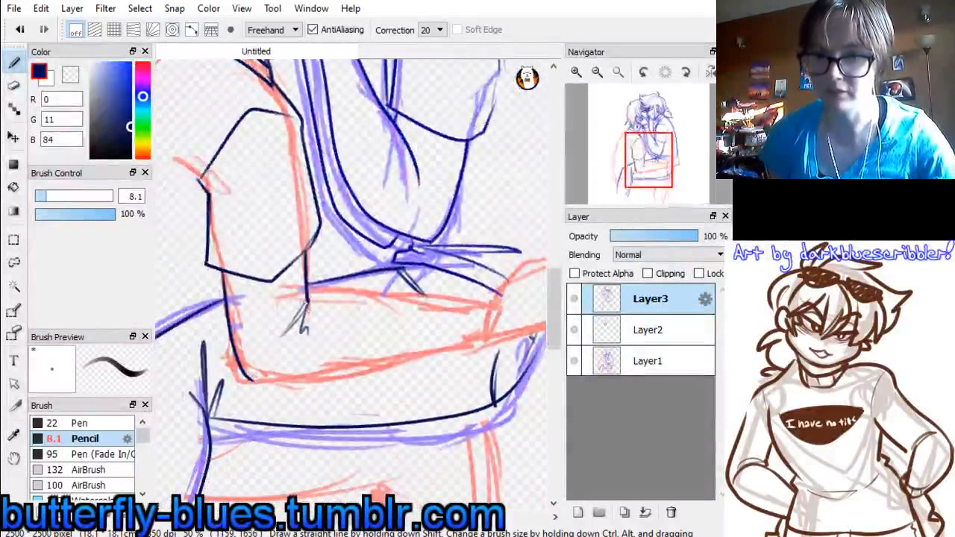
{"action": "left_click_drag", "start_coordinate": [356, 287], "coordinate": [474, 297]}
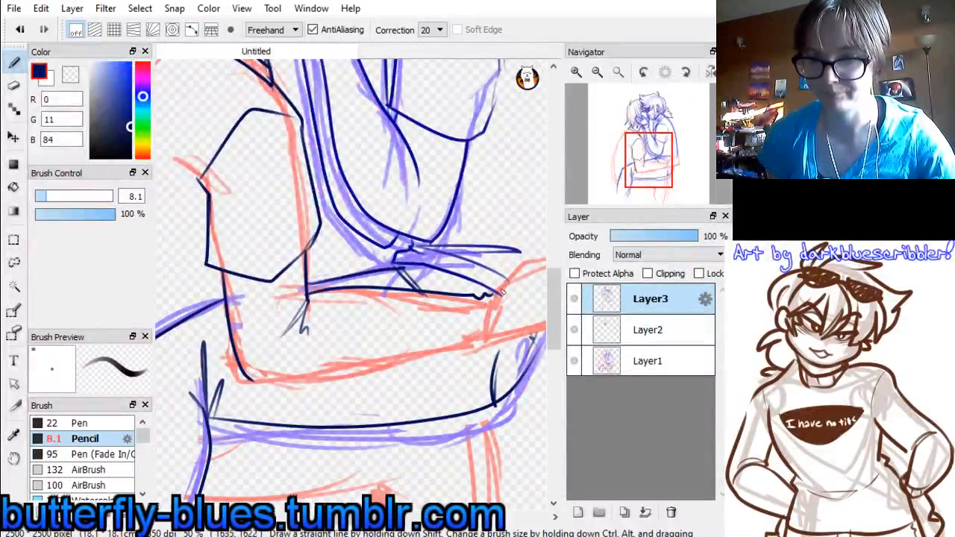
{"action": "left_click_drag", "start_coordinate": [246, 377], "coordinate": [270, 381]}
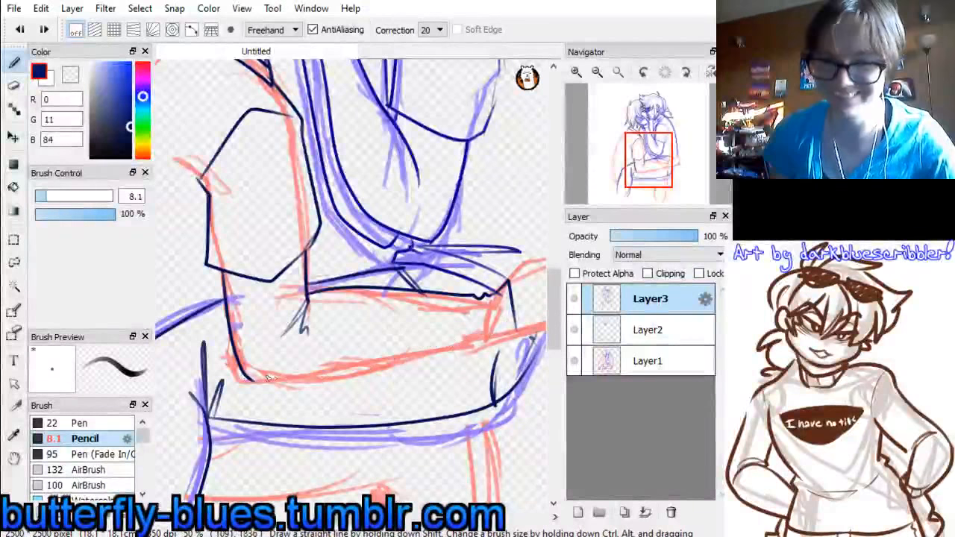
{"action": "left_click_drag", "start_coordinate": [254, 381], "coordinate": [516, 329]}
Draw the embracing hand at the ponytailed figure's back, with the thumb side, curled fingers and lower edge joined to the wrist
{"action": "mouse_move", "coordinate": [648, 170]}
{"action": "left_mouse_down"}
{"action": "mouse_move", "coordinate": [656, 172]}
{"action": "mouse_move", "coordinate": [651, 160]}
{"action": "left_mouse_up"}
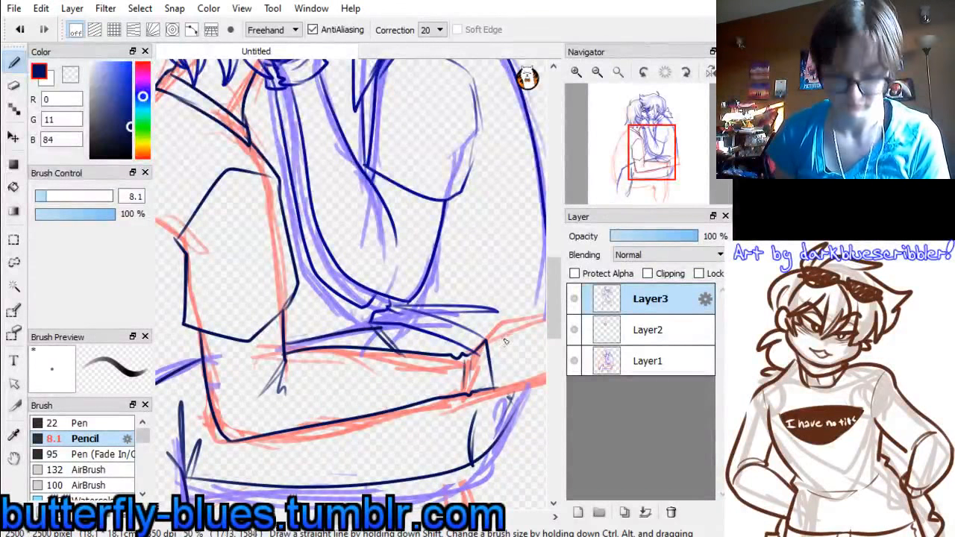
{"action": "left_click_drag", "start_coordinate": [651, 160], "coordinate": [666, 158]}
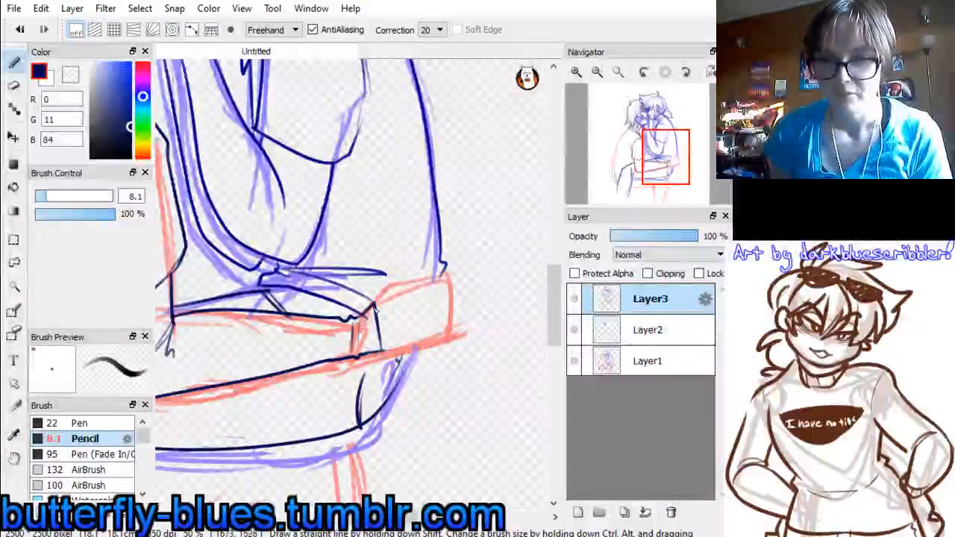
{"action": "left_click_drag", "start_coordinate": [373, 309], "coordinate": [395, 282]}
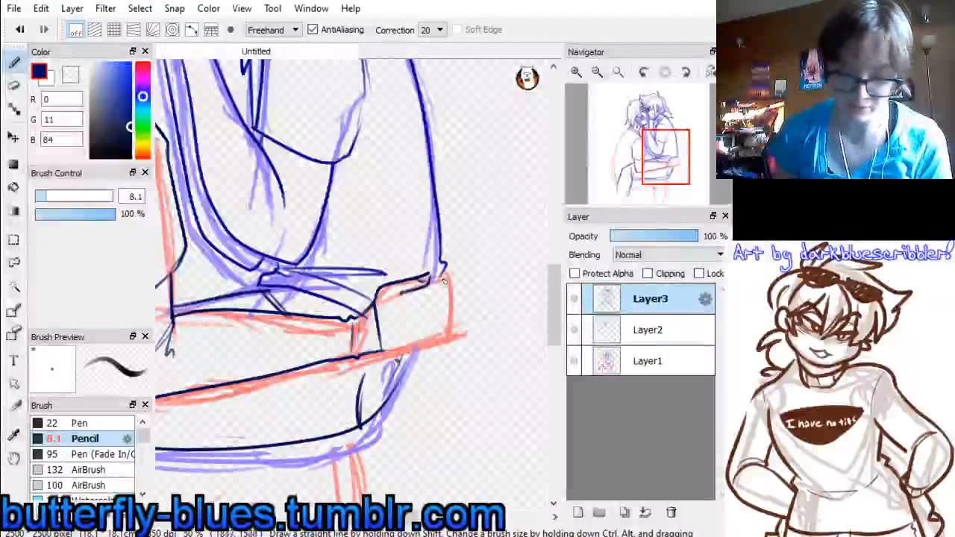
{"action": "mouse_move", "coordinate": [447, 265]}
{"action": "left_mouse_down"}
{"action": "mouse_move", "coordinate": [441, 281]}
{"action": "mouse_move", "coordinate": [452, 292]}
{"action": "left_mouse_up"}
{"action": "left_click_drag", "start_coordinate": [452, 291], "coordinate": [435, 297]}
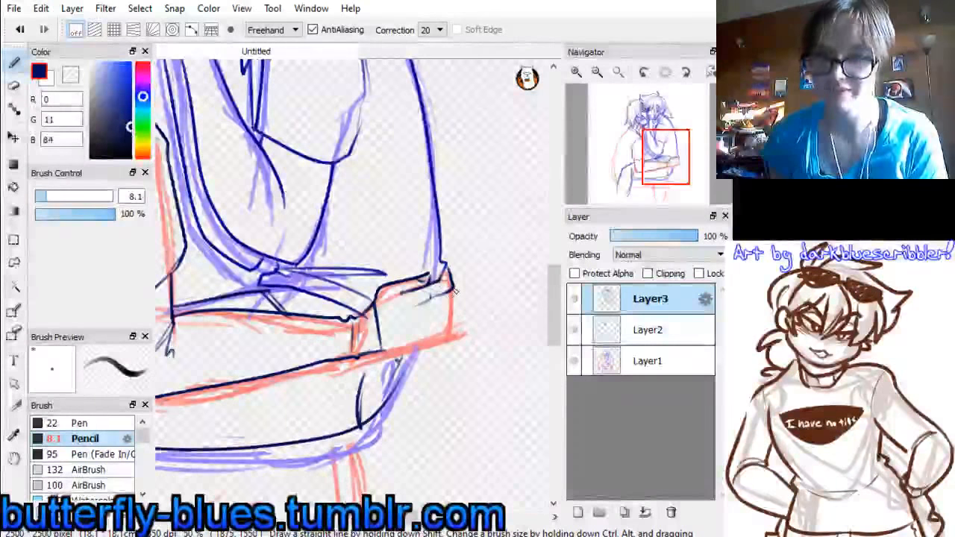
{"action": "mouse_move", "coordinate": [452, 290]}
{"action": "left_mouse_down"}
{"action": "mouse_move", "coordinate": [452, 307]}
{"action": "mouse_move", "coordinate": [437, 313]}
{"action": "left_mouse_up"}
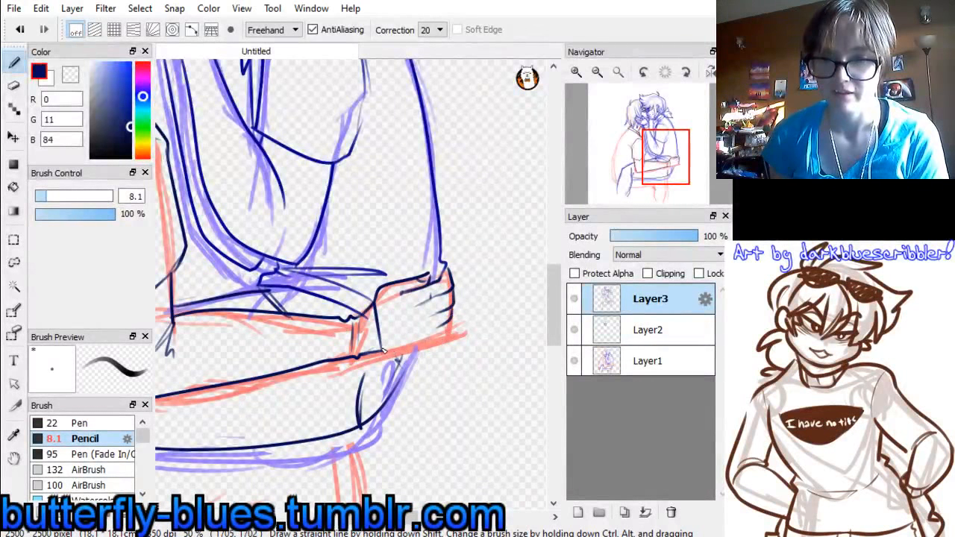
{"action": "left_click_drag", "start_coordinate": [383, 351], "coordinate": [439, 338]}
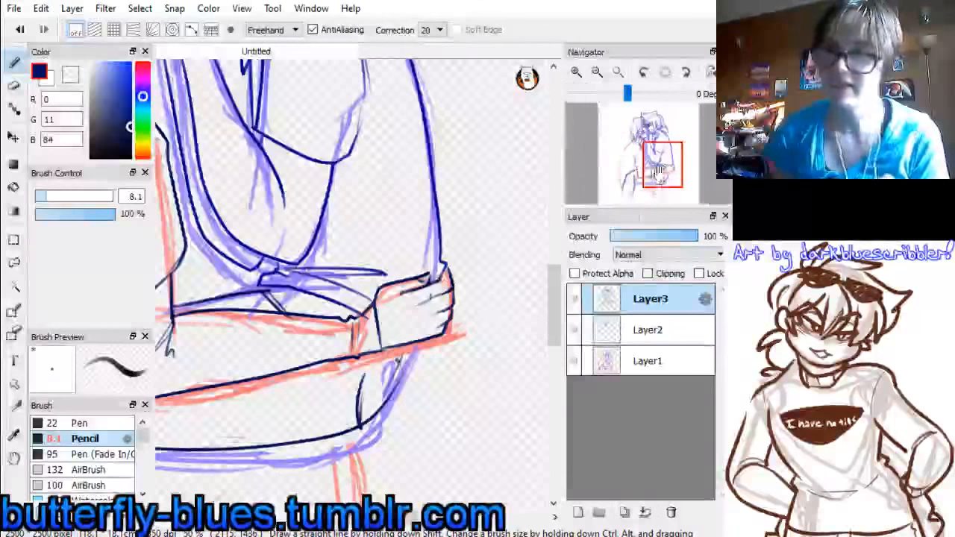
Lasso the embracing forearm and hand, narrow them horizontally towards the elbow with a transform, and clear the selection
{"action": "left_click_drag", "start_coordinate": [665, 157], "coordinate": [623, 141]}
{"action": "left_click", "coordinate": [597, 71]}
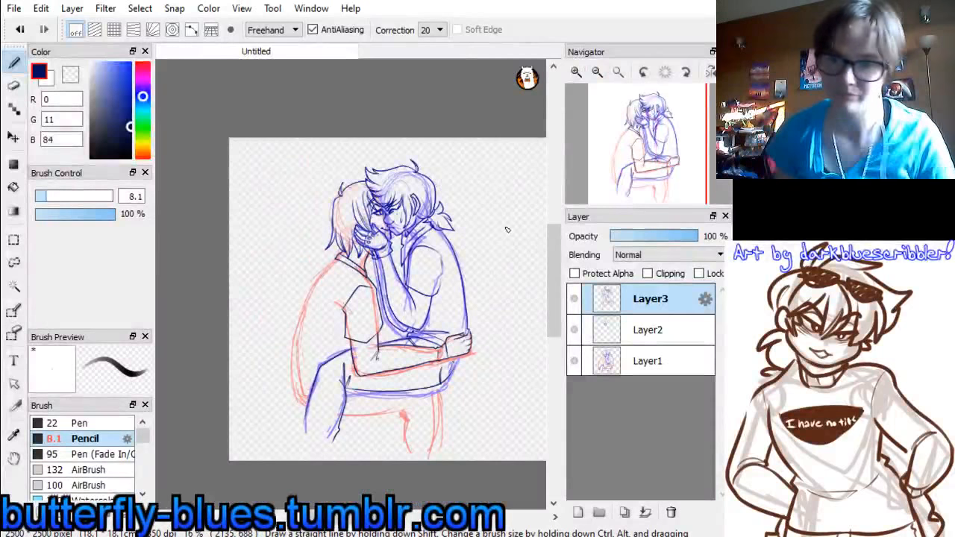
{"action": "left_click", "coordinate": [576, 71]}
{"action": "left_click_drag", "start_coordinate": [672, 196], "coordinate": [648, 179]}
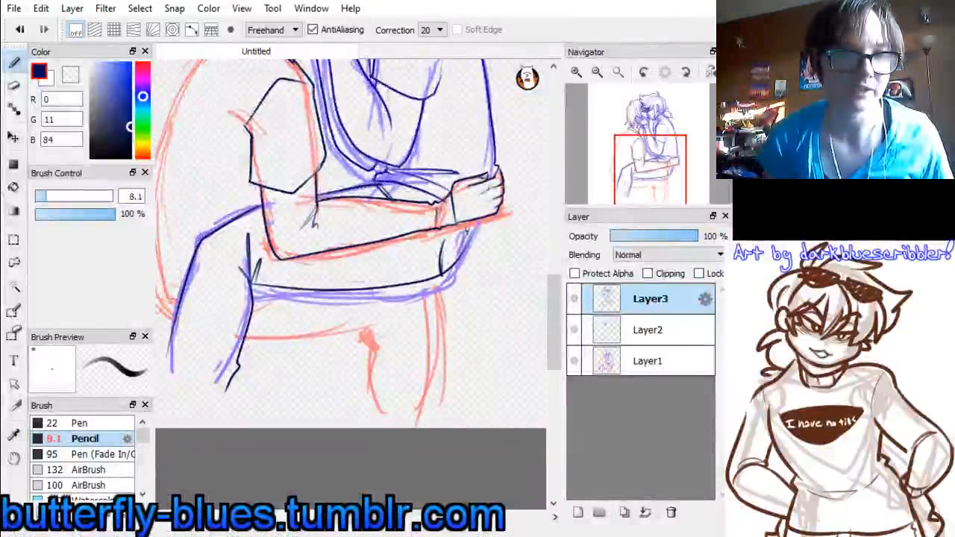
{"action": "left_click", "coordinate": [14, 262]}
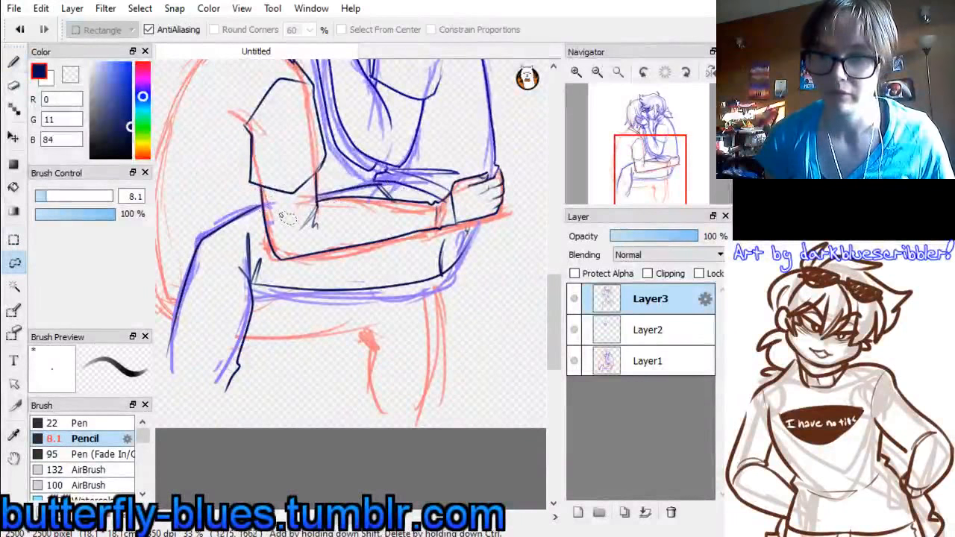
{"action": "mouse_move", "coordinate": [251, 198]}
{"action": "left_mouse_down"}
{"action": "mouse_move", "coordinate": [285, 260]}
{"action": "mouse_move", "coordinate": [319, 279]}
{"action": "mouse_move", "coordinate": [379, 233]}
{"action": "left_mouse_up"}
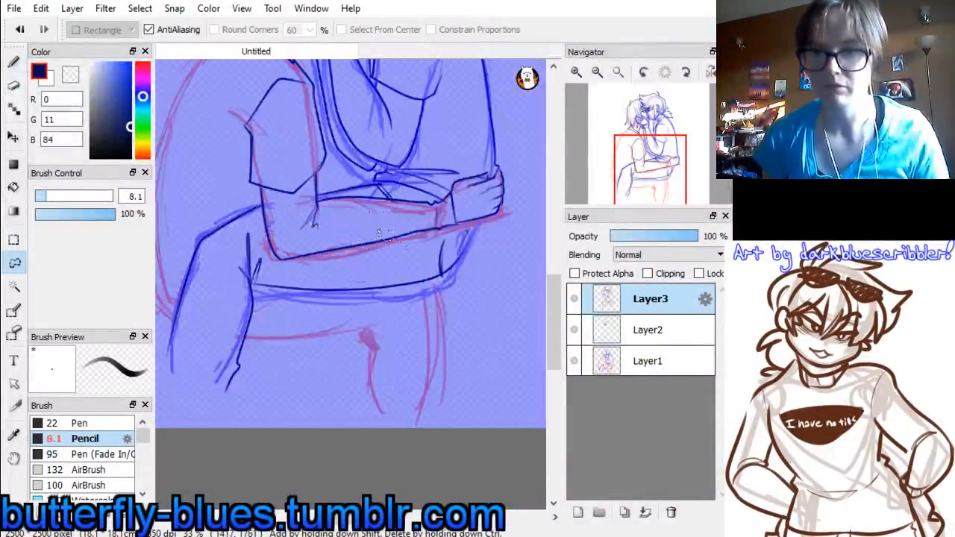
{"action": "mouse_move", "coordinate": [348, 202]}
{"action": "left_mouse_down"}
{"action": "mouse_move", "coordinate": [368, 259]}
{"action": "mouse_move", "coordinate": [447, 240]}
{"action": "mouse_move", "coordinate": [506, 206]}
{"action": "mouse_move", "coordinate": [512, 167]}
{"action": "left_mouse_up"}
{"action": "left_click", "coordinate": [515, 231]}
{"action": "mouse_move", "coordinate": [352, 202]}
{"action": "left_mouse_down"}
{"action": "mouse_move", "coordinate": [365, 261]}
{"action": "mouse_move", "coordinate": [502, 222]}
{"action": "mouse_move", "coordinate": [529, 200]}
{"action": "mouse_move", "coordinate": [514, 167]}
{"action": "mouse_move", "coordinate": [469, 172]}
{"action": "left_mouse_up"}
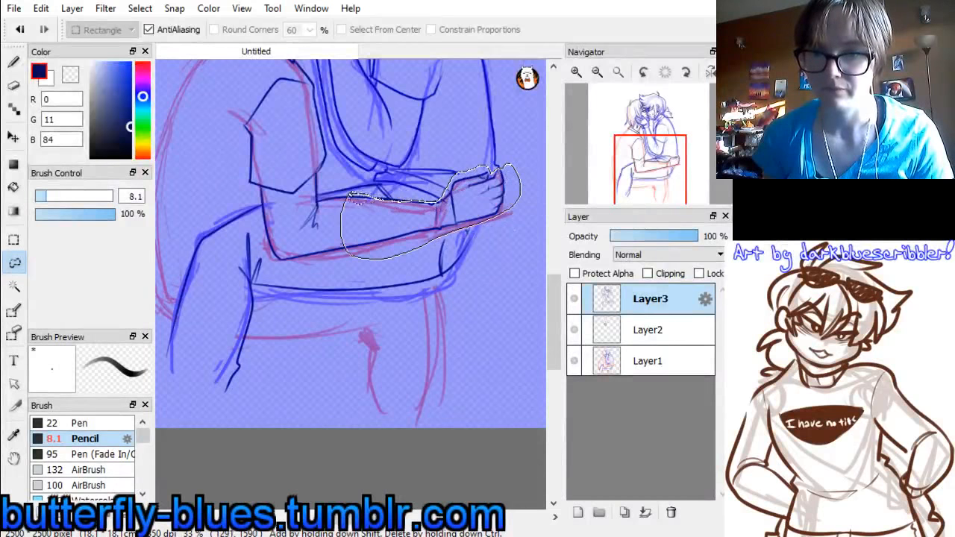
{"action": "left_click_drag", "start_coordinate": [351, 196], "coordinate": [356, 213]}
{"action": "key", "text": "ctrl+t"}
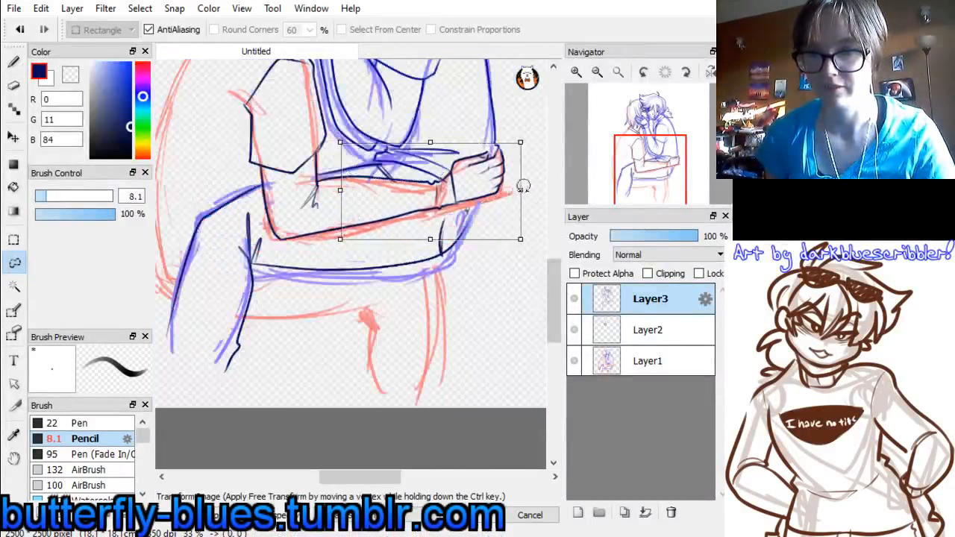
{"action": "left_click_drag", "start_coordinate": [524, 186], "coordinate": [489, 191]}
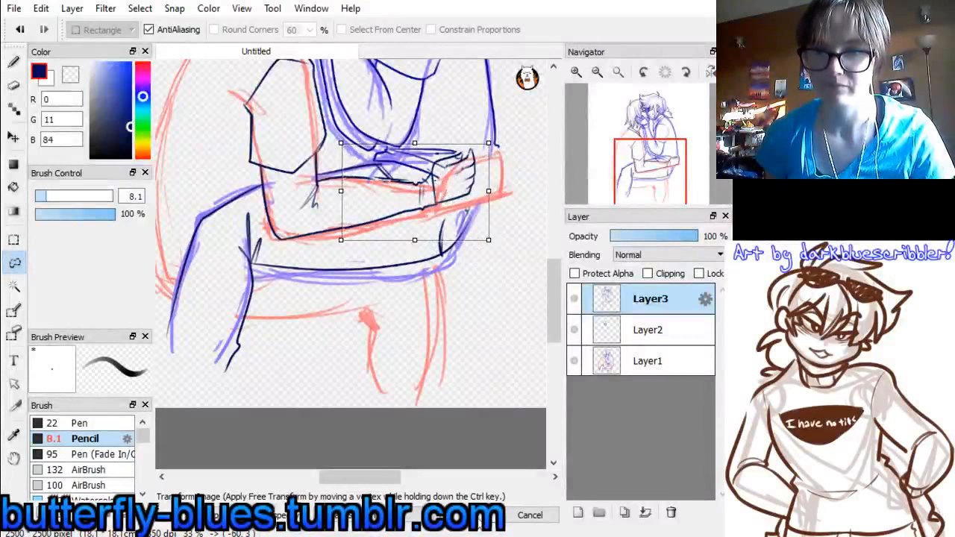
{"action": "key", "text": "Return"}
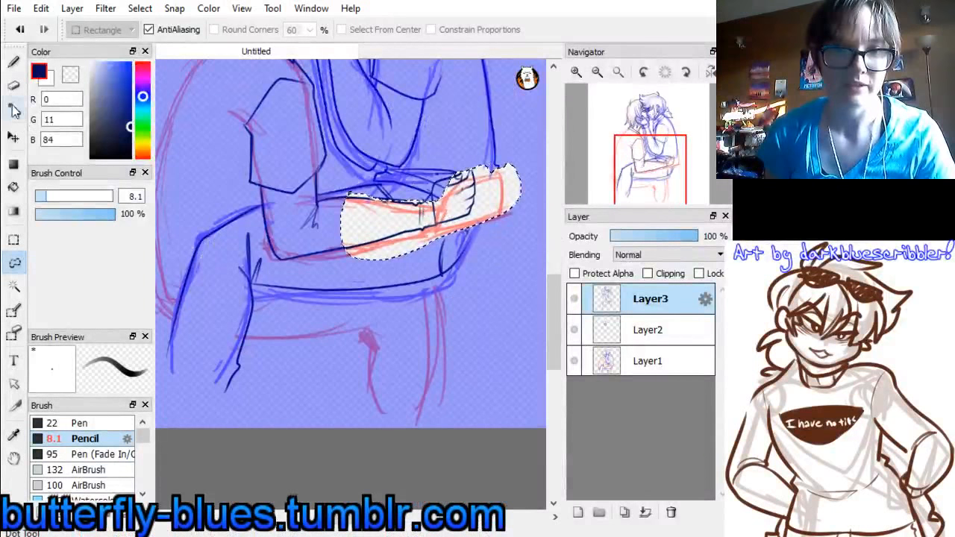
{"action": "left_click", "coordinate": [13, 239]}
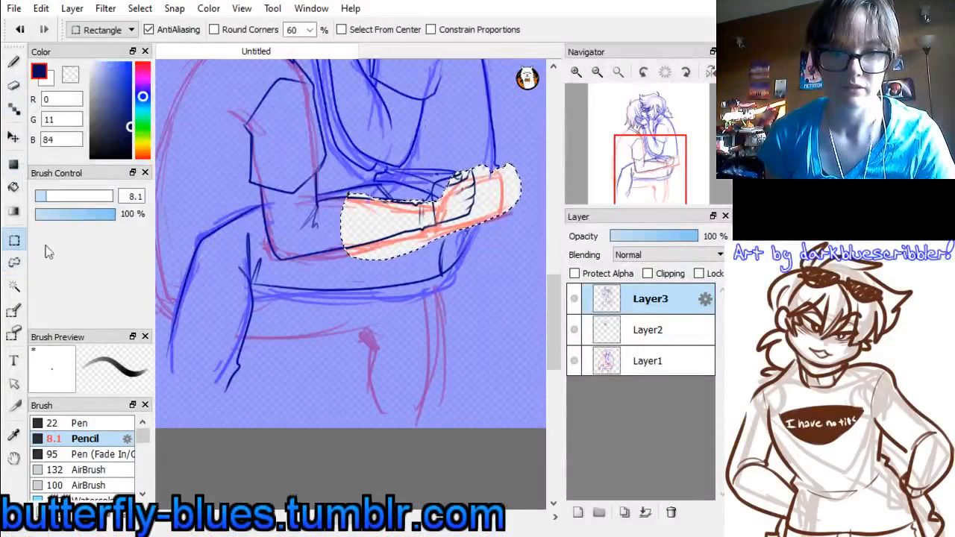
{"action": "left_click", "coordinate": [450, 268]}
Erase the hand drawn at the ponytailed figure's back with an enlarged eraser, leaving the forearm open at the wrist
{"action": "mouse_move", "coordinate": [647, 170]}
{"action": "left_mouse_down"}
{"action": "mouse_move", "coordinate": [640, 162]}
{"action": "mouse_move", "coordinate": [648, 146]}
{"action": "left_mouse_up"}
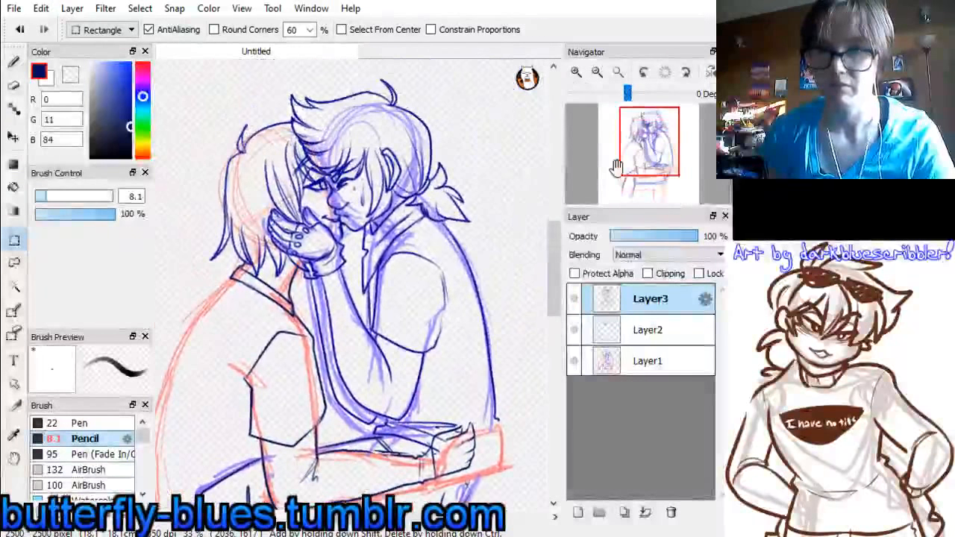
{"action": "left_click", "coordinate": [14, 86]}
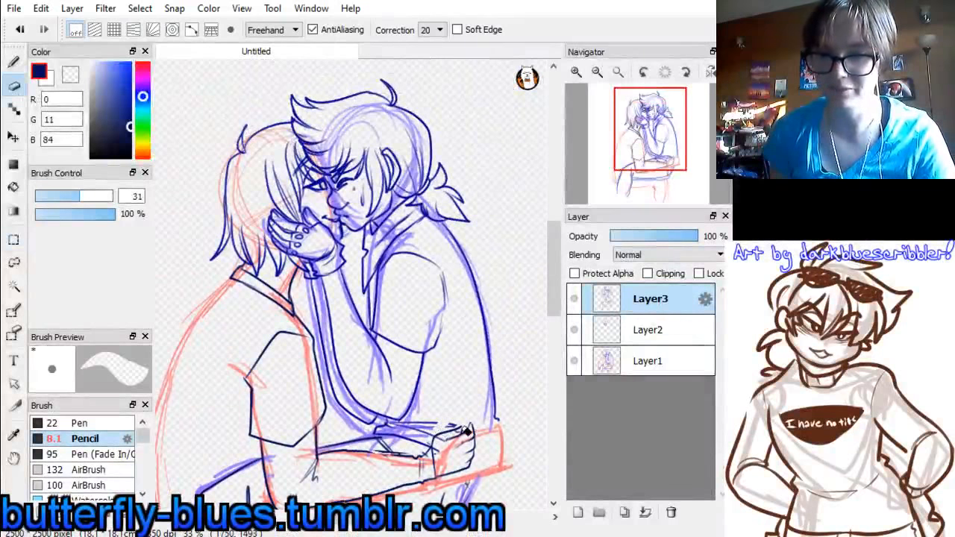
{"action": "key", "text": "x"}
{"action": "key", "text": "x"}
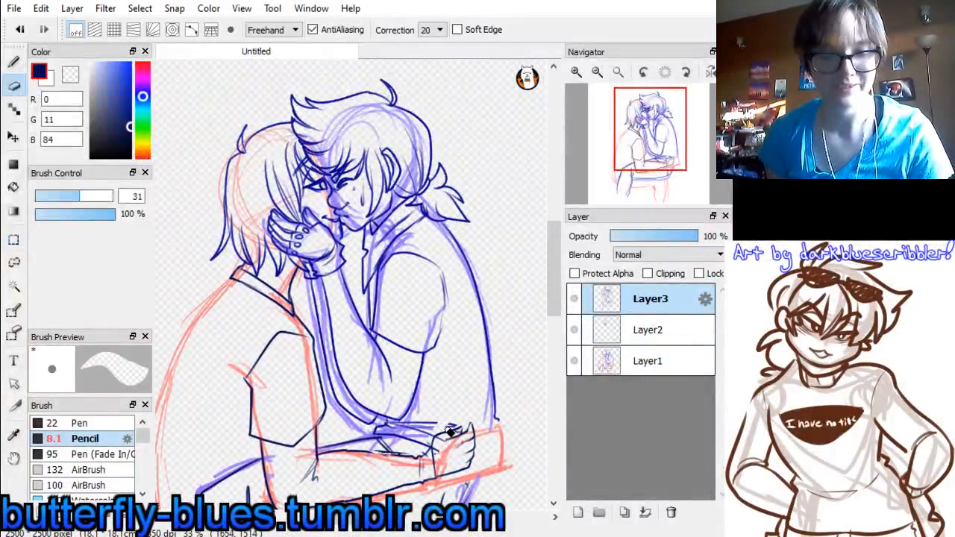
{"action": "key", "text": "ctrl+z"}
{"action": "left_click_drag", "start_coordinate": [446, 435], "coordinate": [445, 432]}
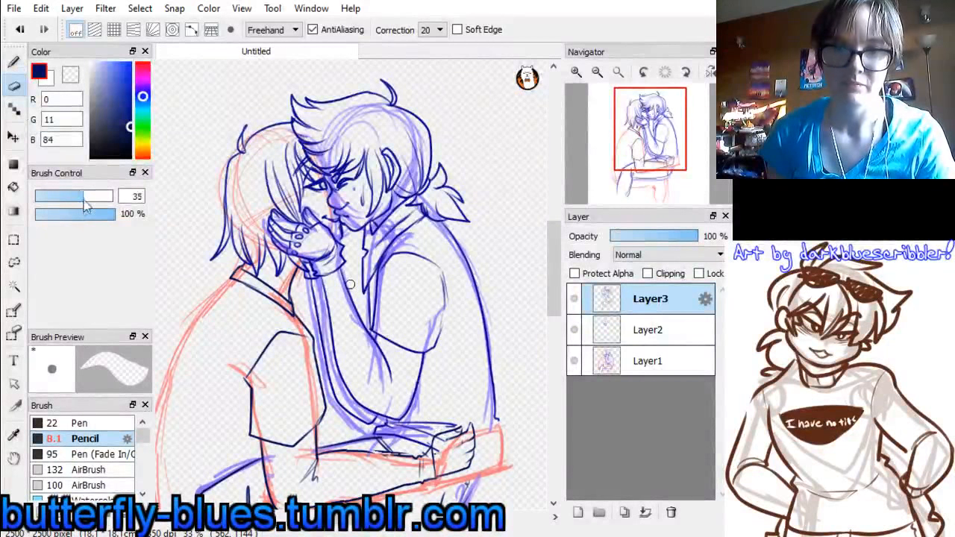
{"action": "left_click_drag", "start_coordinate": [81, 197], "coordinate": [111, 196]}
{"action": "mouse_move", "coordinate": [447, 463]}
{"action": "left_mouse_down"}
{"action": "mouse_move", "coordinate": [445, 447]}
{"action": "mouse_move", "coordinate": [462, 431]}
{"action": "mouse_move", "coordinate": [453, 454]}
{"action": "mouse_move", "coordinate": [464, 445]}
{"action": "left_mouse_up"}
Redraw the short-haired figure's wrist edge and the thumb side of the embracing hand with the Pencil
{"action": "left_click", "coordinate": [15, 63]}
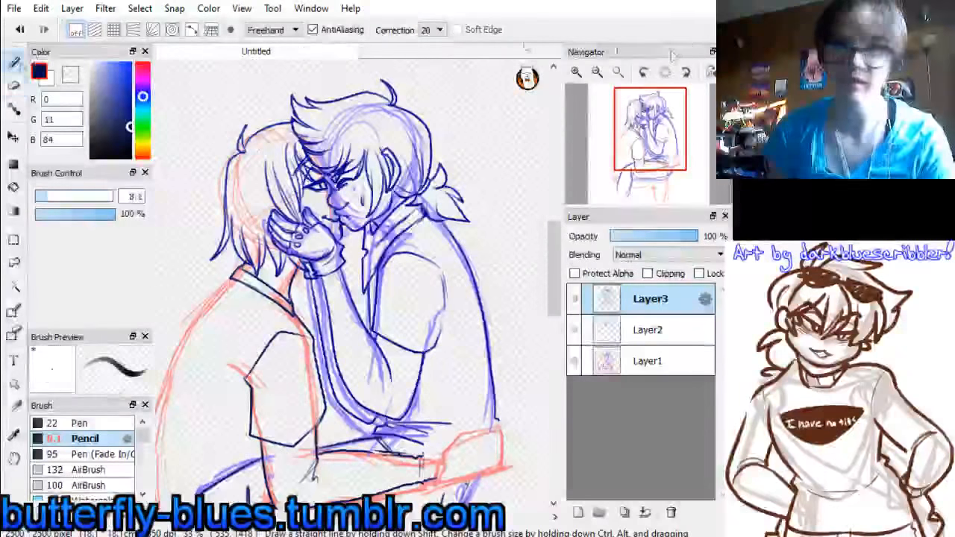
{"action": "left_click", "coordinate": [597, 72]}
{"action": "left_click", "coordinate": [660, 154]}
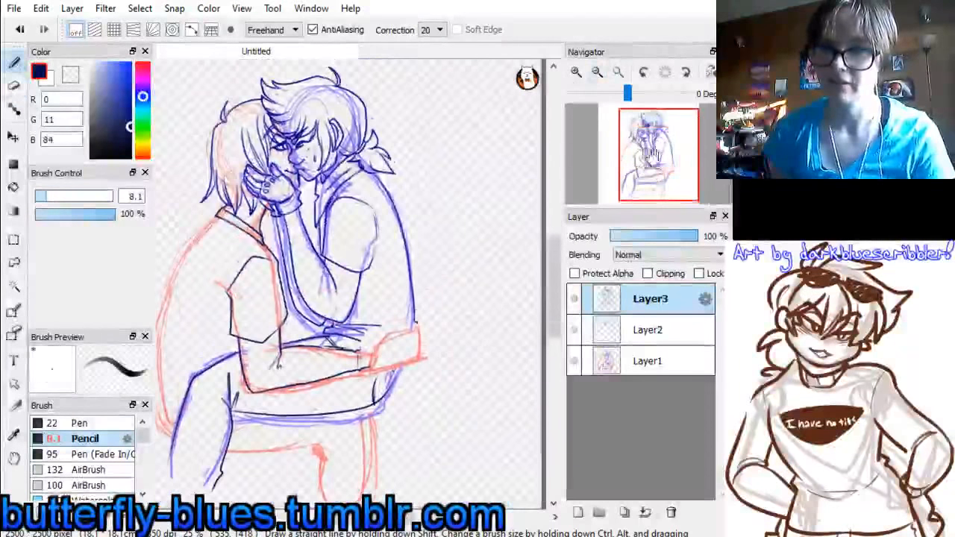
{"action": "left_click", "coordinate": [576, 72]}
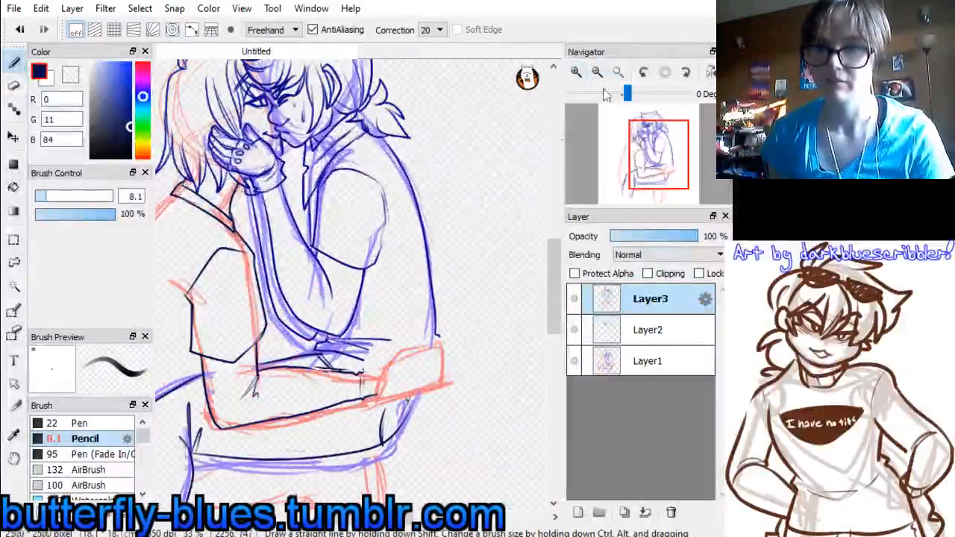
{"action": "left_click", "coordinate": [576, 71]}
{"action": "left_click_drag", "start_coordinate": [643, 167], "coordinate": [661, 178]}
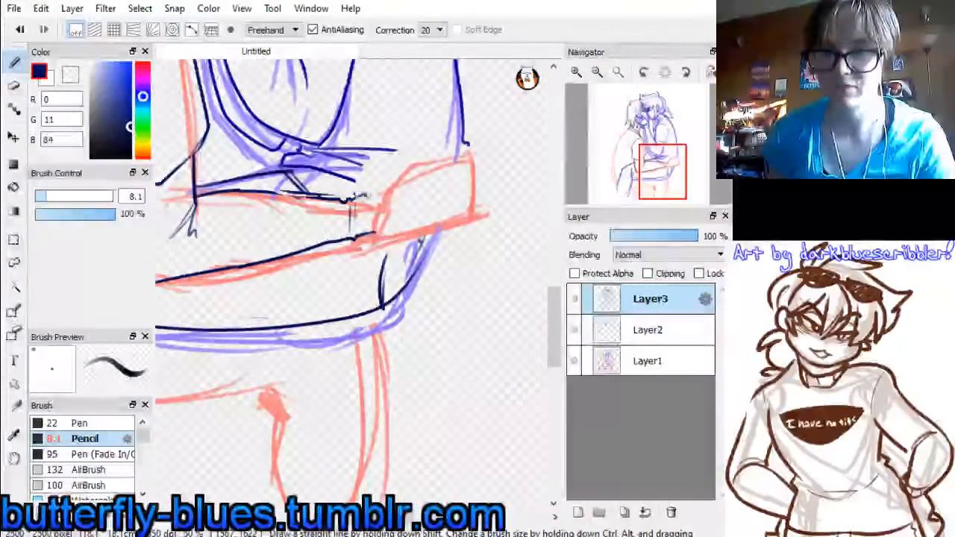
{"action": "left_click_drag", "start_coordinate": [356, 199], "coordinate": [370, 233]}
{"action": "key", "text": "ctrl+z"}
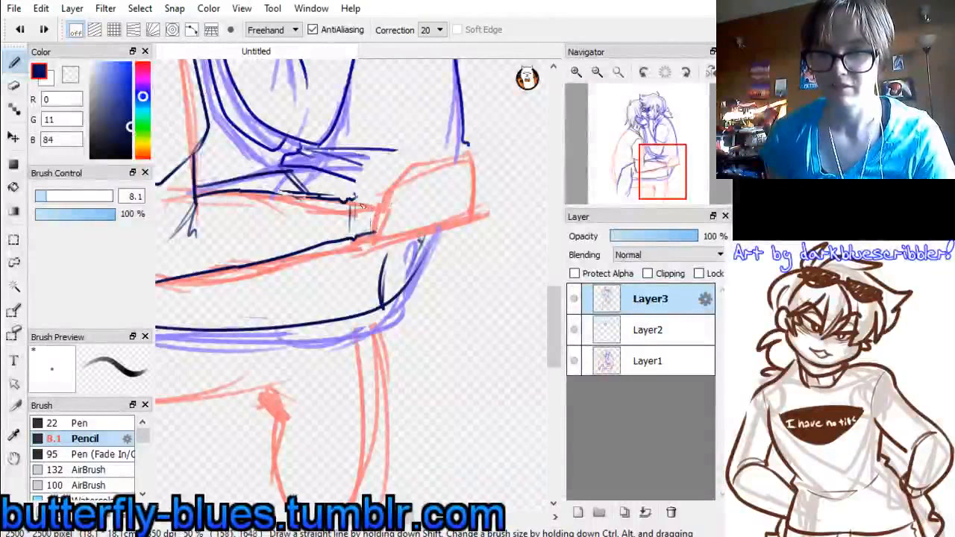
{"action": "mouse_move", "coordinate": [356, 198]}
{"action": "left_mouse_down"}
{"action": "mouse_move", "coordinate": [366, 202]}
{"action": "mouse_move", "coordinate": [369, 239]}
{"action": "left_mouse_up"}
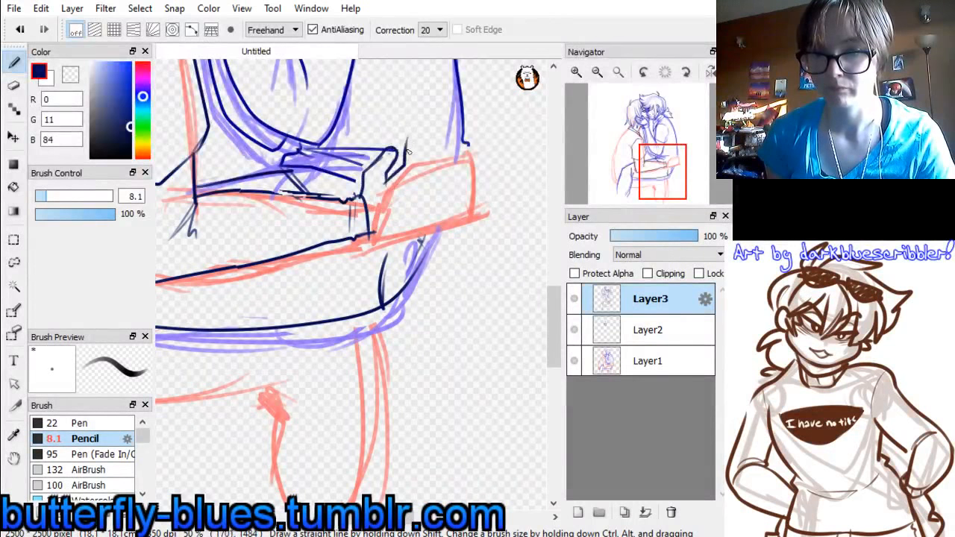
Draw the embracing hand's spread fingers, fingertips and lower palm edge joined back to the wrist
{"action": "key", "text": "ctrl+z"}
{"action": "mouse_move", "coordinate": [406, 165]}
{"action": "left_mouse_down"}
{"action": "mouse_move", "coordinate": [426, 131]}
{"action": "mouse_move", "coordinate": [404, 196]}
{"action": "left_mouse_up"}
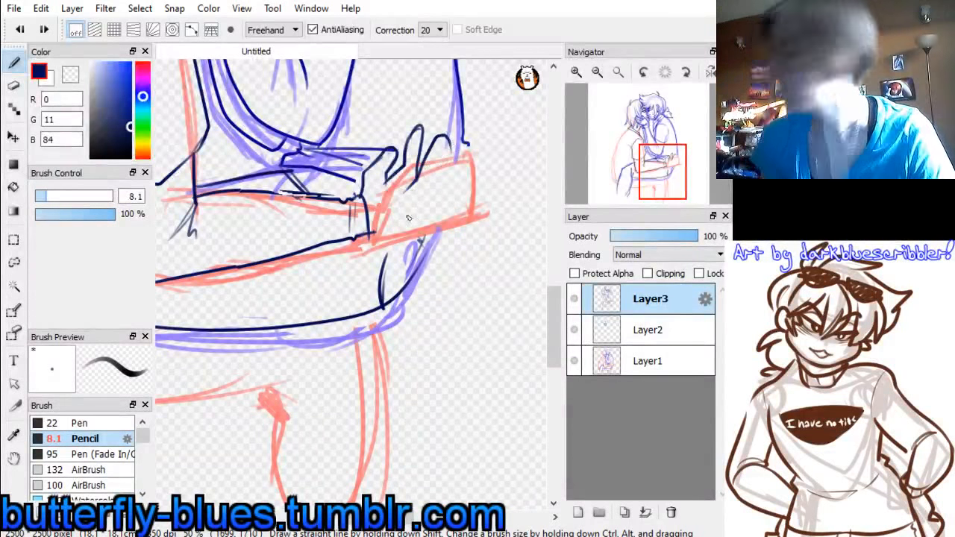
{"action": "mouse_move", "coordinate": [406, 153]}
{"action": "left_mouse_down"}
{"action": "mouse_move", "coordinate": [420, 127]}
{"action": "mouse_move", "coordinate": [422, 140]}
{"action": "left_mouse_up"}
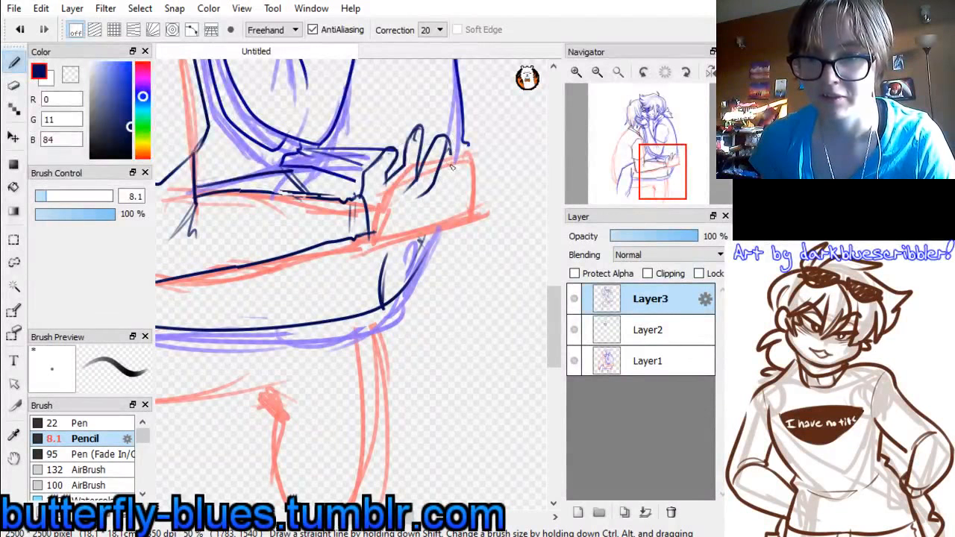
{"action": "key", "text": "ctrl+z"}
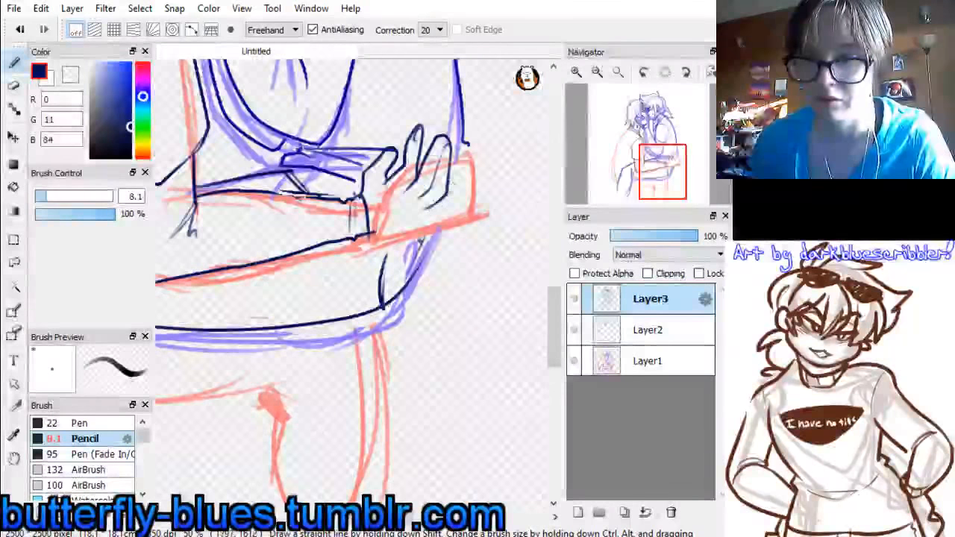
{"action": "mouse_move", "coordinate": [453, 161]}
{"action": "left_mouse_down"}
{"action": "mouse_move", "coordinate": [449, 206]}
{"action": "mouse_move", "coordinate": [409, 231]}
{"action": "mouse_move", "coordinate": [428, 218]}
{"action": "left_mouse_up"}
{"action": "mouse_move", "coordinate": [475, 277]}
{"action": "left_mouse_down"}
{"action": "mouse_move", "coordinate": [520, 262]}
{"action": "mouse_move", "coordinate": [493, 469]}
{"action": "mouse_move", "coordinate": [430, 404]}
{"action": "left_mouse_up"}
{"action": "mouse_move", "coordinate": [384, 284]}
{"action": "left_mouse_down"}
{"action": "mouse_move", "coordinate": [397, 271]}
{"action": "mouse_move", "coordinate": [396, 279]}
{"action": "mouse_move", "coordinate": [405, 273]}
{"action": "mouse_move", "coordinate": [401, 285]}
{"action": "left_mouse_up"}
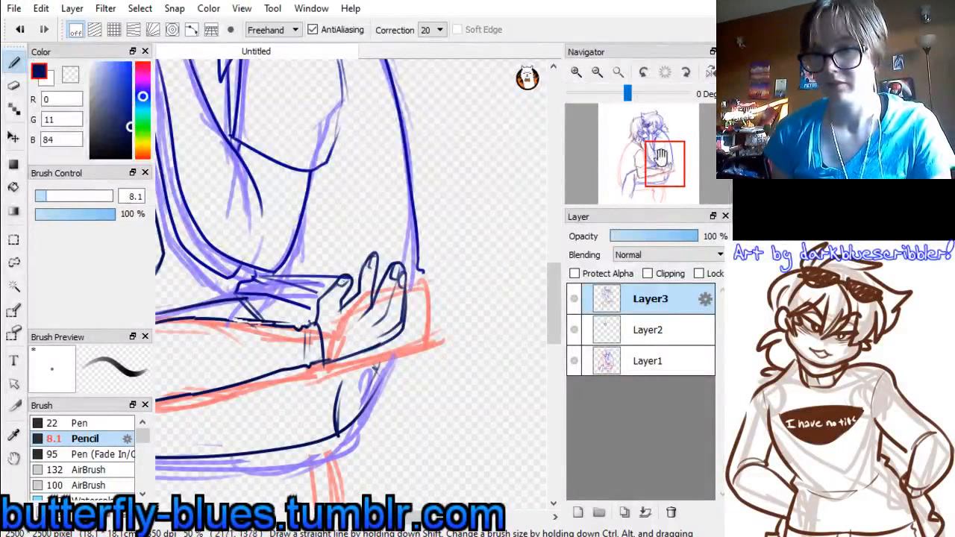
{"action": "left_click_drag", "start_coordinate": [659, 160], "coordinate": [624, 147]}
{"action": "left_click", "coordinate": [597, 73]}
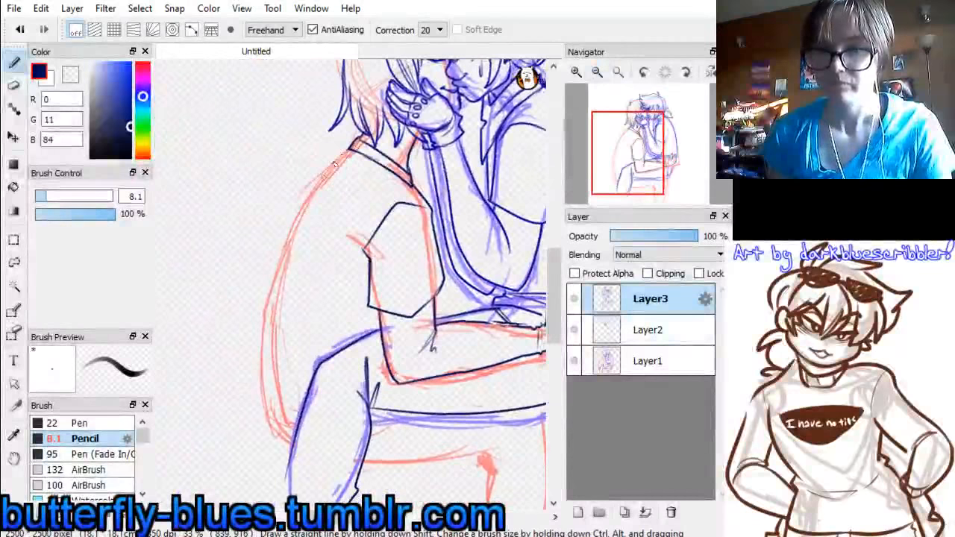
{"action": "left_click_drag", "start_coordinate": [349, 147], "coordinate": [279, 322]}
{"action": "left_click_drag", "start_coordinate": [349, 148], "coordinate": [284, 288]}
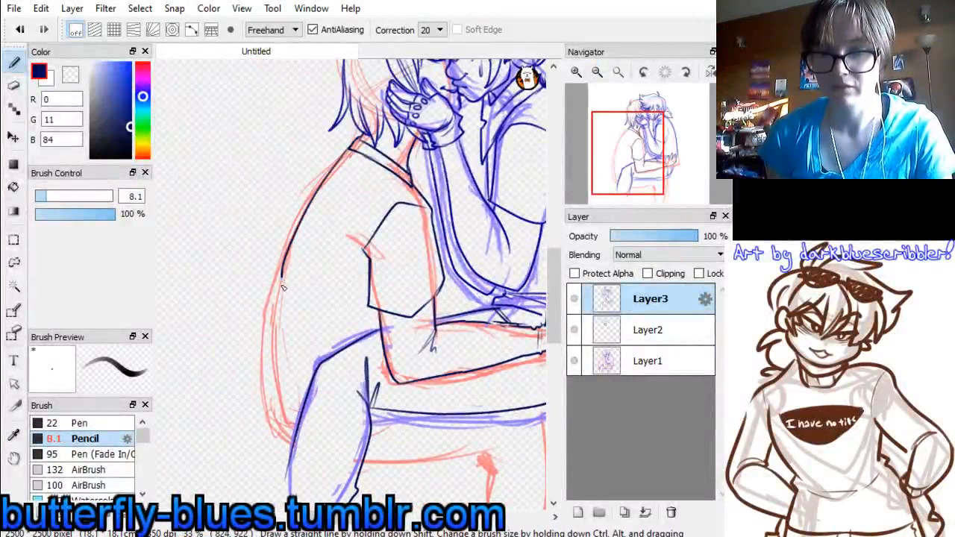
{"action": "key", "text": "ctrl+z"}
{"action": "mouse_move", "coordinate": [353, 145]}
{"action": "left_mouse_down"}
{"action": "mouse_move", "coordinate": [283, 260]}
{"action": "mouse_move", "coordinate": [281, 334]}
{"action": "left_mouse_up"}
{"action": "key", "text": "ctrl+z"}
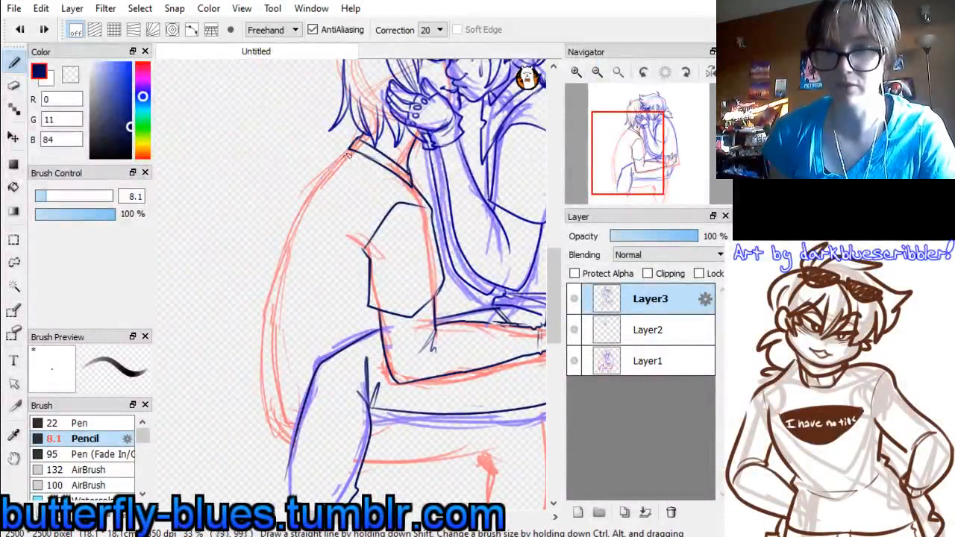
Draw fold lines at the short-haired figure's sleeve and the curved back outline from the collar down to the shirt hem
{"action": "left_click_drag", "start_coordinate": [334, 228], "coordinate": [365, 254]}
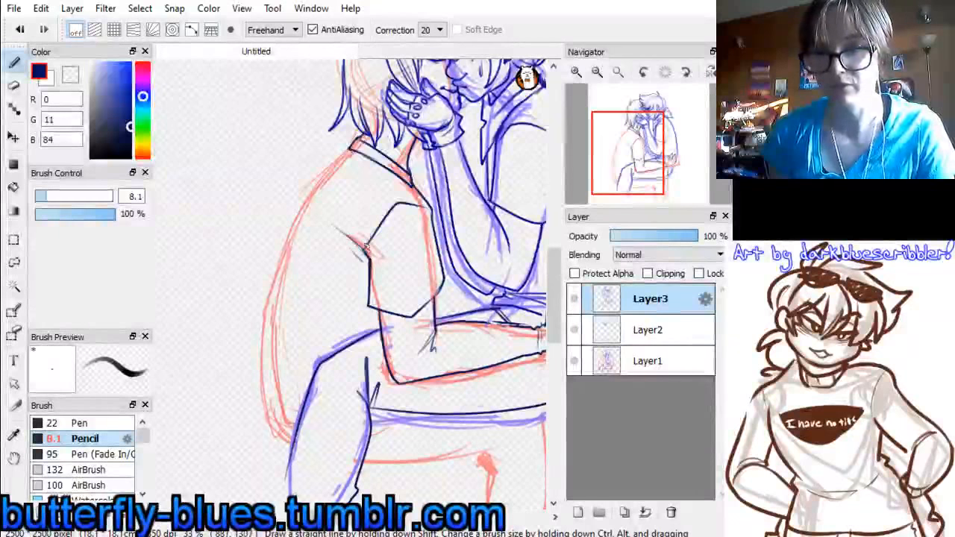
{"action": "left_click_drag", "start_coordinate": [304, 213], "coordinate": [288, 377]}
{"action": "key", "text": "ctrl+z"}
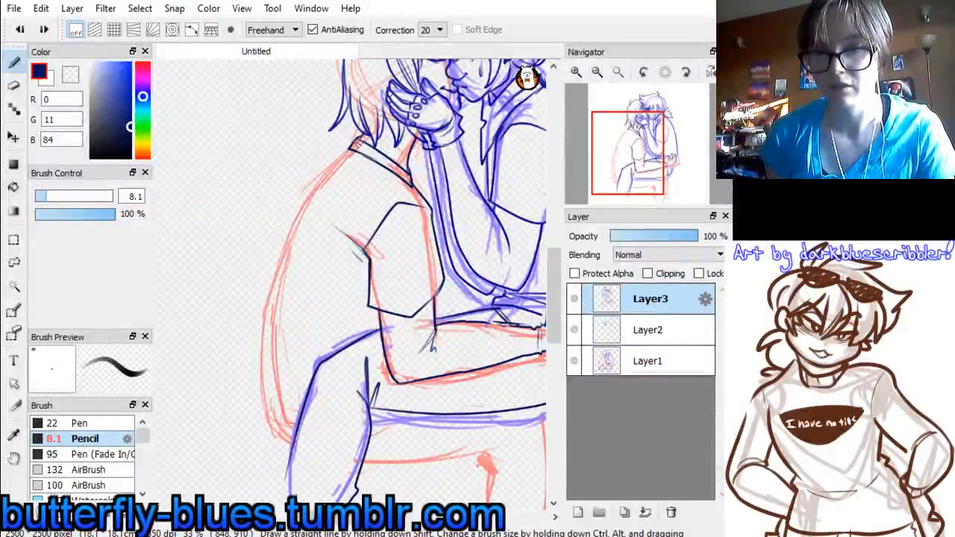
{"action": "mouse_move", "coordinate": [352, 147]}
{"action": "left_mouse_down"}
{"action": "mouse_move", "coordinate": [288, 260]}
{"action": "mouse_move", "coordinate": [295, 417]}
{"action": "left_mouse_up"}
{"action": "key", "text": "ctrl+z"}
{"action": "mouse_move", "coordinate": [351, 146]}
{"action": "left_mouse_down"}
{"action": "mouse_move", "coordinate": [274, 291]}
{"action": "mouse_move", "coordinate": [281, 397]}
{"action": "left_mouse_up"}
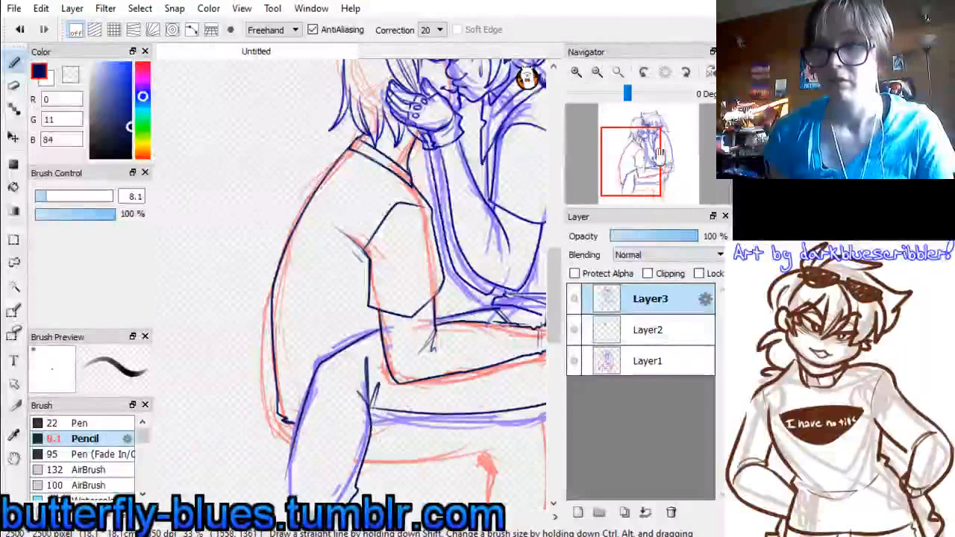
Draw the underside of the short-haired figure's thigh with crease lines behind the knee and the start of the calf
{"action": "left_click_drag", "start_coordinate": [659, 153], "coordinate": [663, 171]}
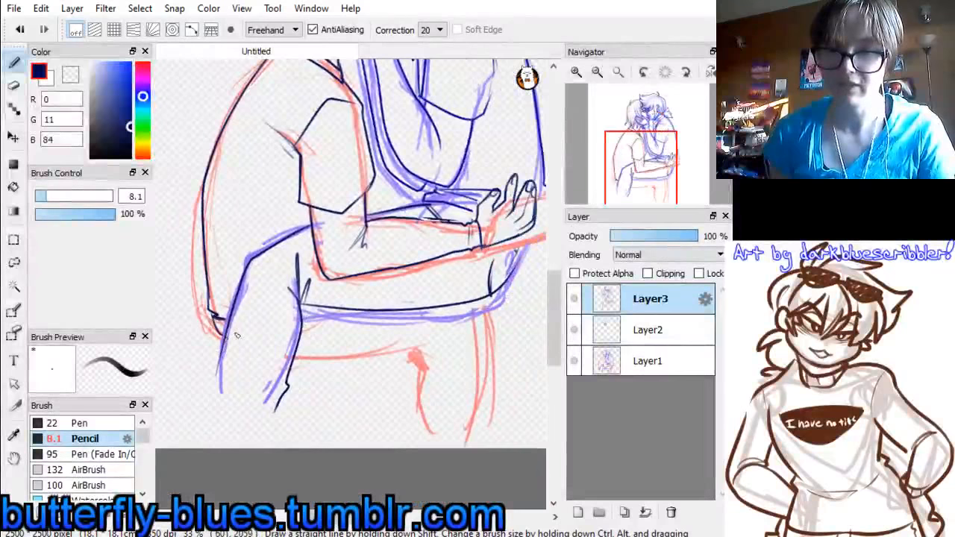
{"action": "left_click_drag", "start_coordinate": [297, 359], "coordinate": [418, 352]}
{"action": "key", "text": "ctrl+z"}
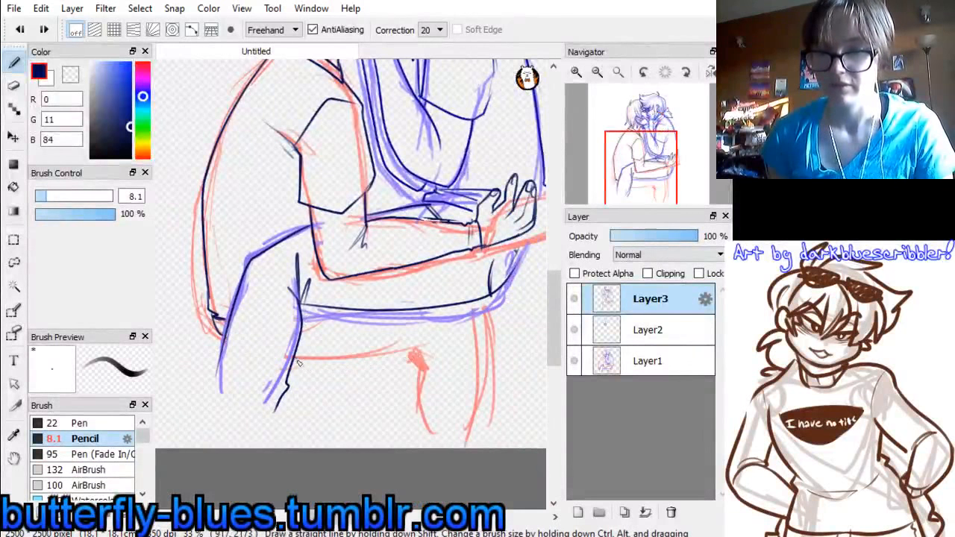
{"action": "left_click_drag", "start_coordinate": [296, 357], "coordinate": [408, 353]}
{"action": "left_click_drag", "start_coordinate": [447, 324], "coordinate": [421, 350]}
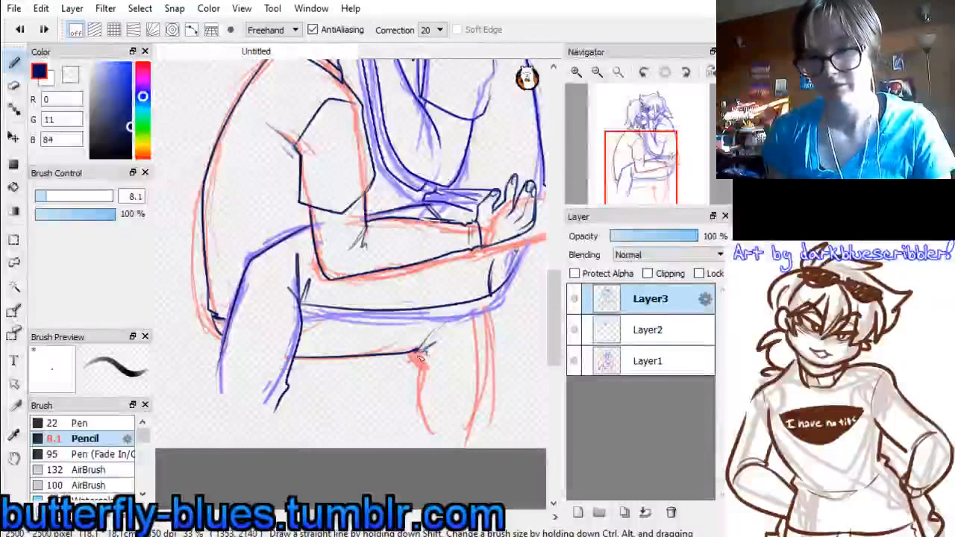
{"action": "left_click_drag", "start_coordinate": [411, 360], "coordinate": [420, 433]}
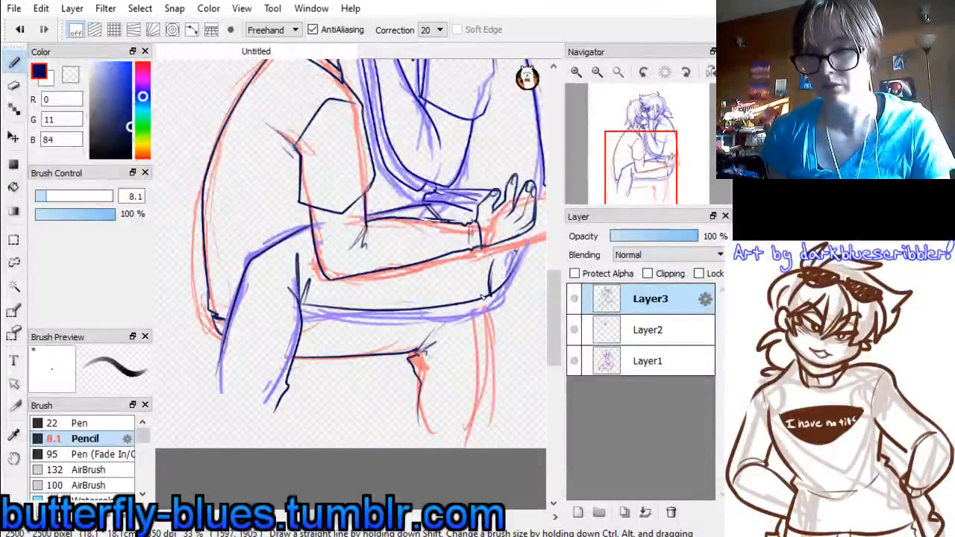
Draw the front outline of the short-haired figure's lower leg from the knee down toward the canvas edge
{"action": "left_click_drag", "start_coordinate": [483, 299], "coordinate": [489, 439]}
{"action": "key", "text": "ctrl+z"}
{"action": "left_click_drag", "start_coordinate": [482, 299], "coordinate": [495, 432]}
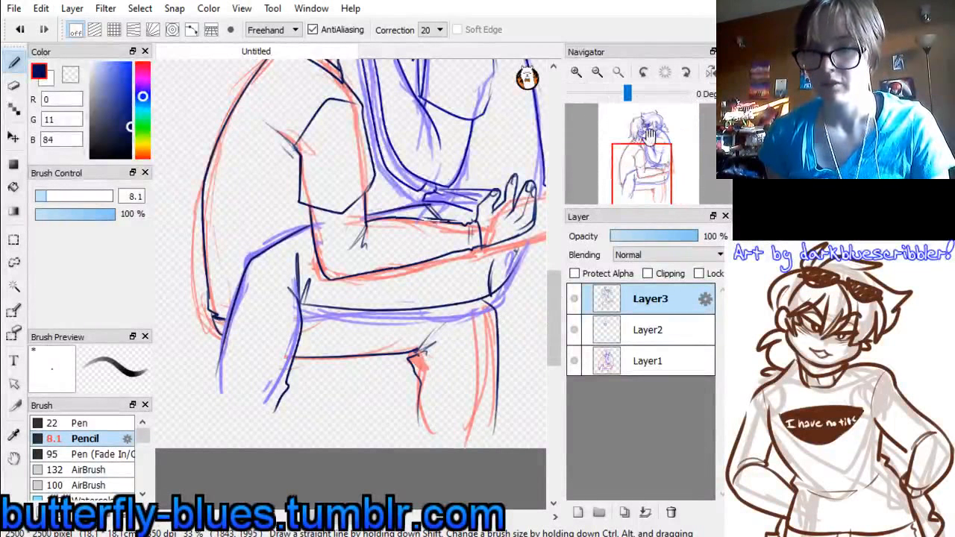
{"action": "mouse_move", "coordinate": [644, 170]}
{"action": "left_mouse_down"}
{"action": "mouse_move", "coordinate": [644, 143]}
{"action": "mouse_move", "coordinate": [660, 155]}
{"action": "mouse_move", "coordinate": [651, 153]}
{"action": "left_mouse_up"}
{"action": "left_click", "coordinate": [598, 73]}
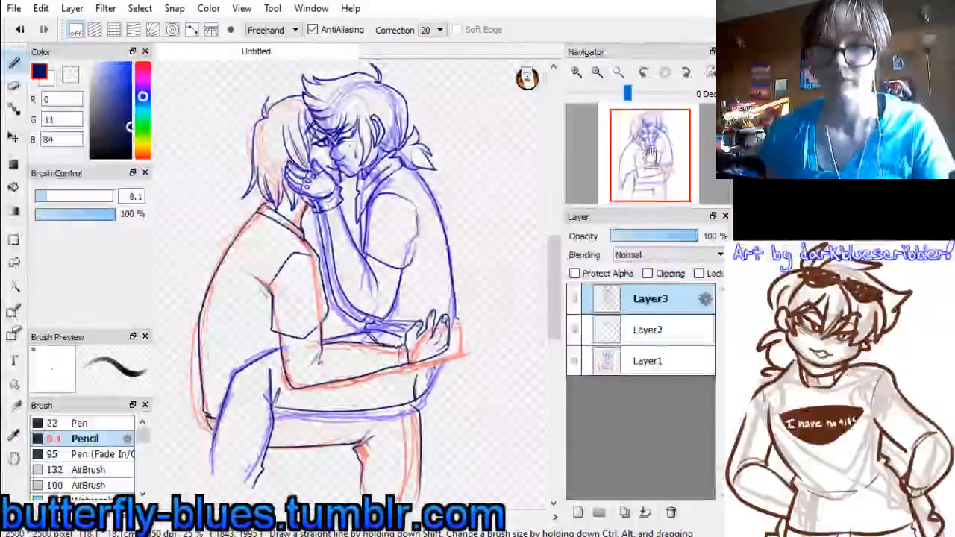
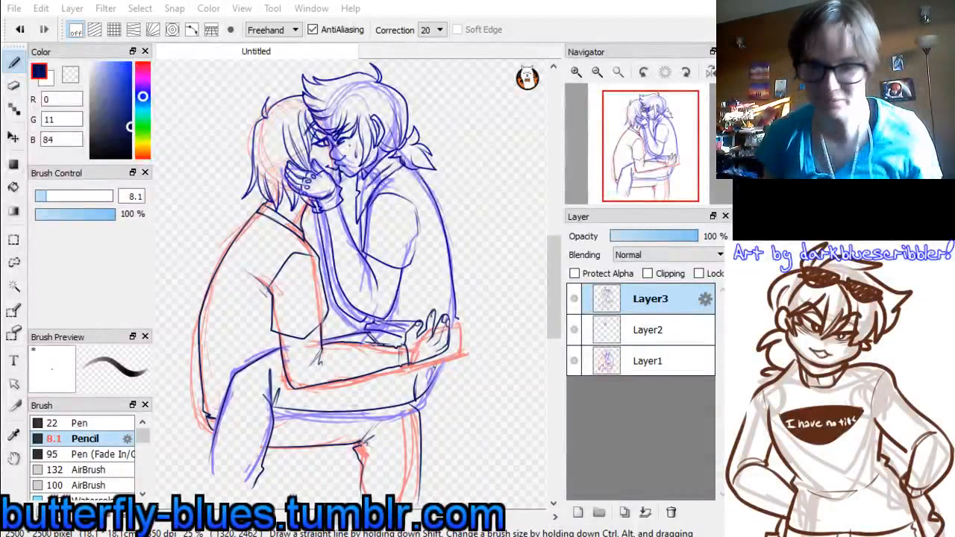
Hide the rough sketch on Layer1 and merge Layer3 down into Layer2
{"action": "left_click", "coordinate": [576, 362]}
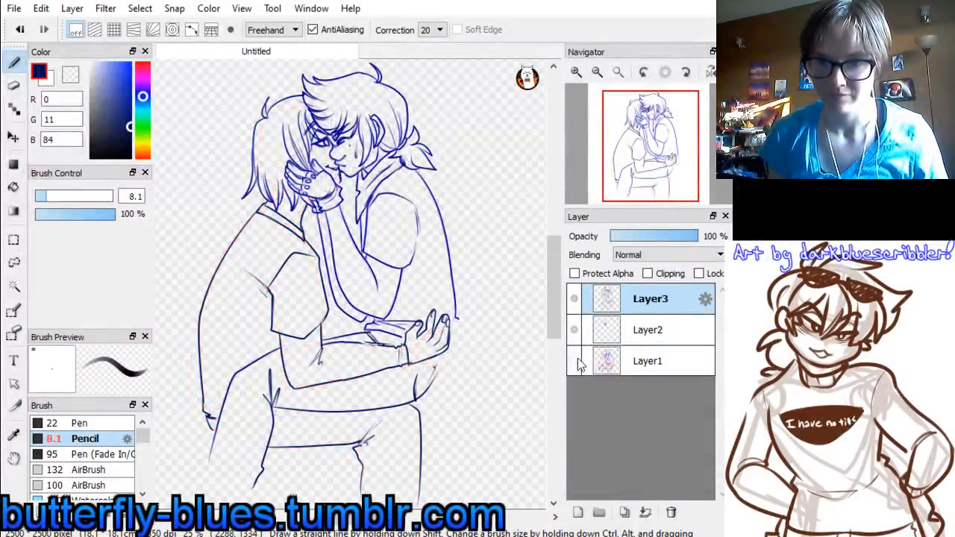
{"action": "left_click_drag", "start_coordinate": [638, 180], "coordinate": [644, 154]}
{"action": "left_click", "coordinate": [574, 333]}
{"action": "left_click", "coordinate": [574, 333]}
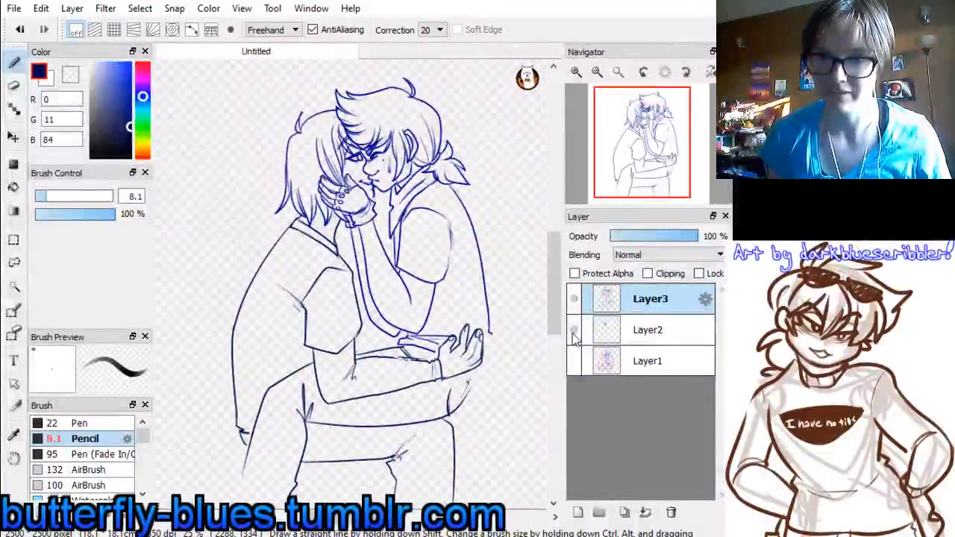
{"action": "key", "text": "ctrl+e"}
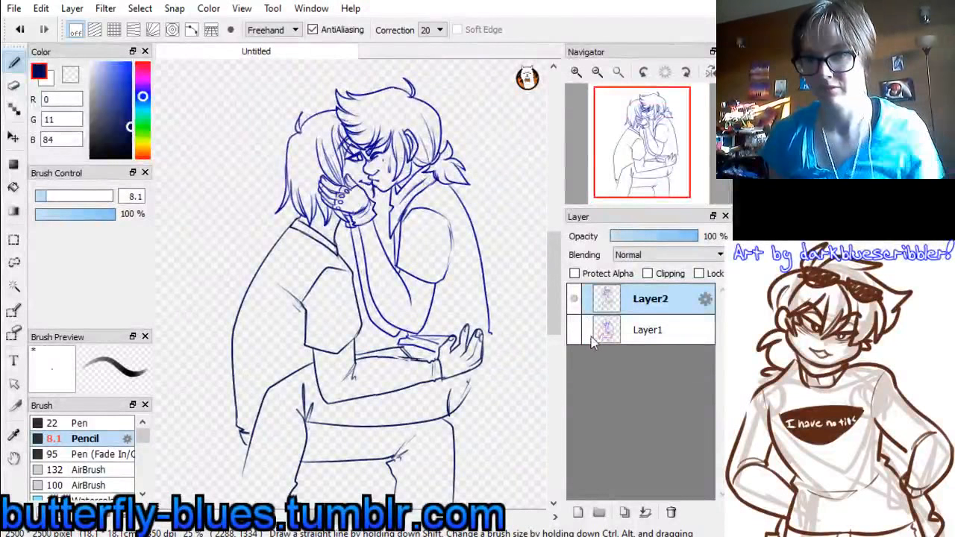
Check the drawing mirrored, lasso the short-haired figure's back outline and move it inward toward the body, about 60 px across and 68 px up
{"action": "left_click", "coordinate": [710, 71]}
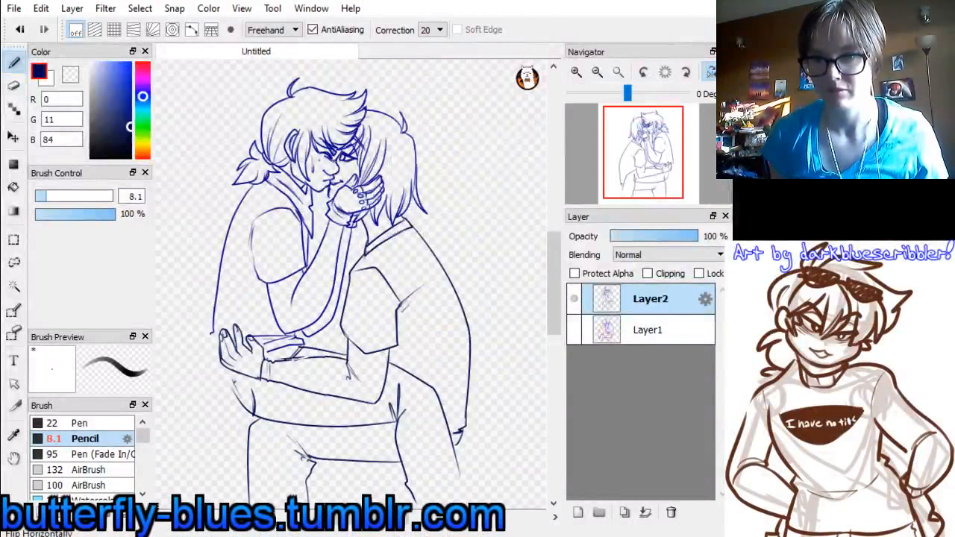
{"action": "left_click", "coordinate": [711, 72]}
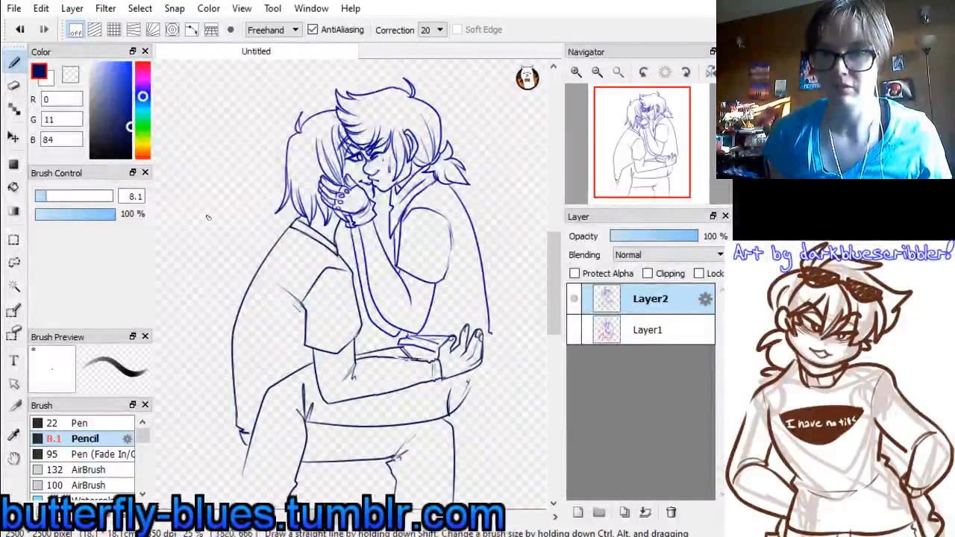
{"action": "left_click", "coordinate": [14, 262]}
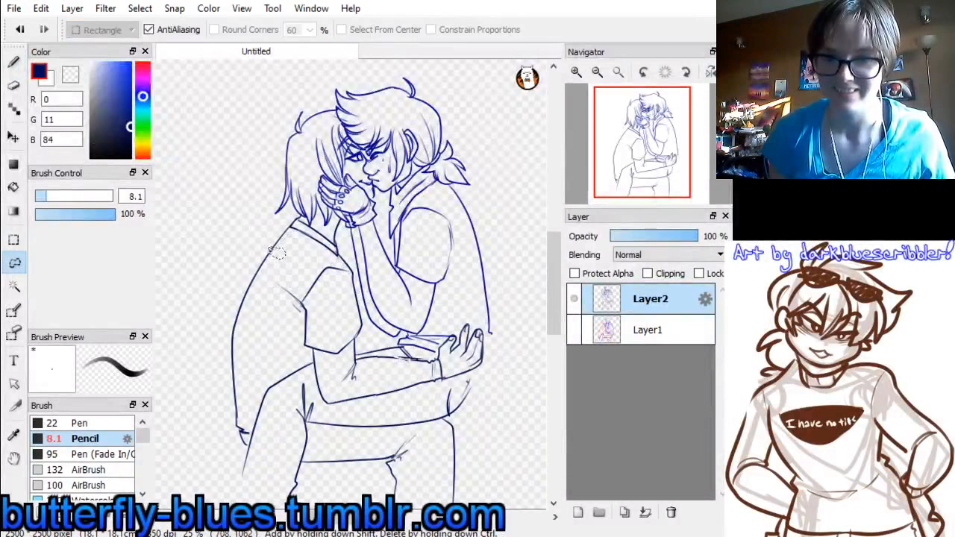
{"action": "mouse_move", "coordinate": [276, 252]}
{"action": "left_mouse_down"}
{"action": "mouse_move", "coordinate": [284, 258]}
{"action": "mouse_move", "coordinate": [268, 423]}
{"action": "mouse_move", "coordinate": [243, 455]}
{"action": "mouse_move", "coordinate": [270, 233]}
{"action": "mouse_move", "coordinate": [277, 238]}
{"action": "left_mouse_up"}
{"action": "key", "text": "ctrl+t"}
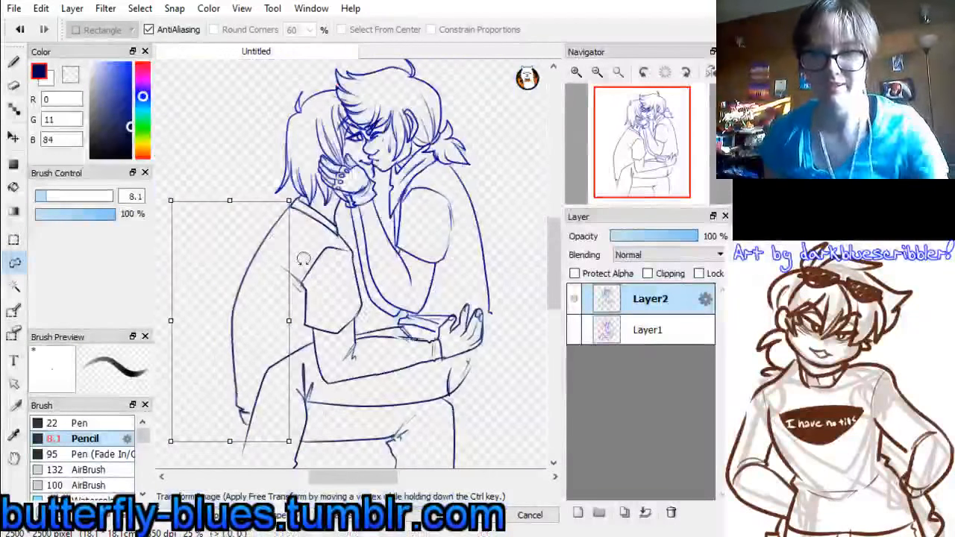
{"action": "left_click_drag", "start_coordinate": [252, 301], "coordinate": [262, 284]}
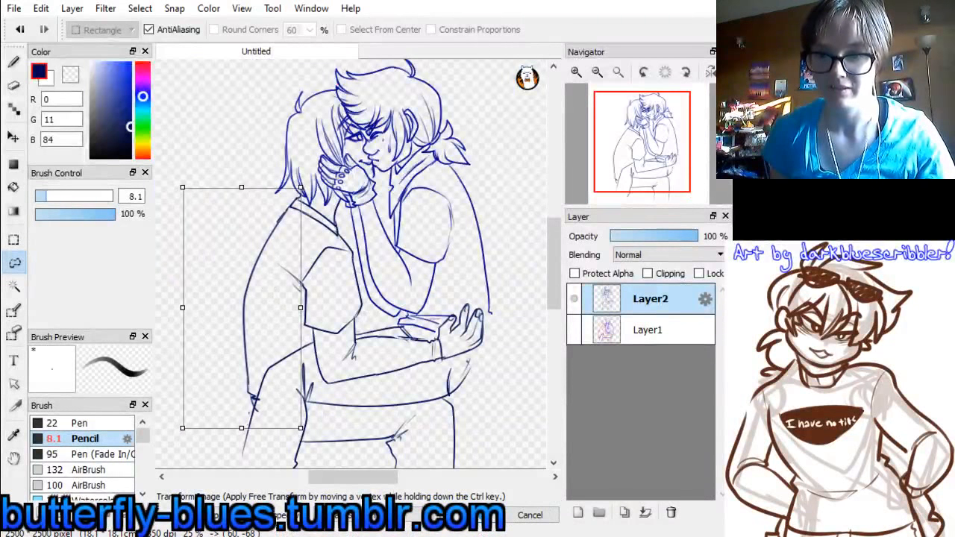
{"action": "left_click", "coordinate": [470, 515]}
{"action": "left_click", "coordinate": [16, 242]}
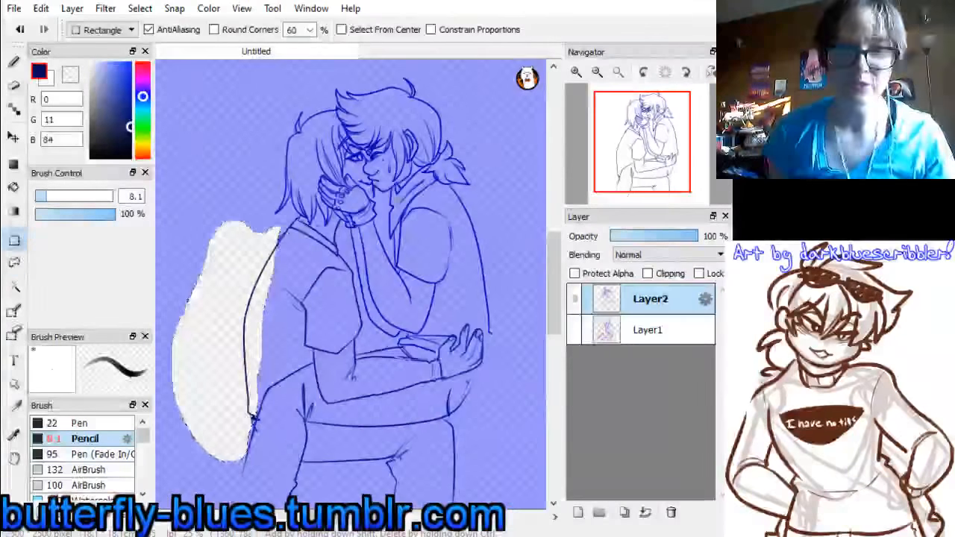
{"action": "key", "text": "ctrl+d"}
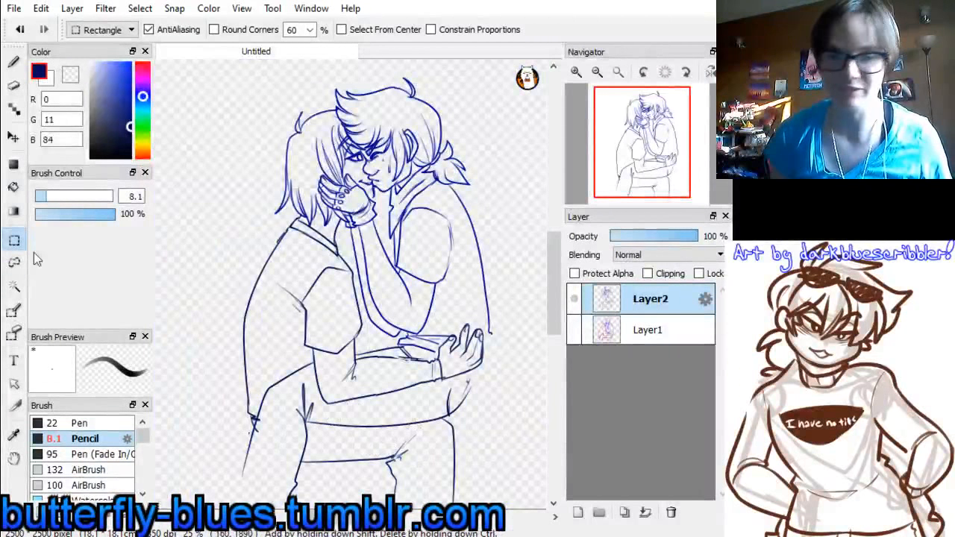
Set the eraser size to 35 and erase the stray line ends where the short-haired figure's shirt hem meets the thigh
{"action": "left_click", "coordinate": [14, 86]}
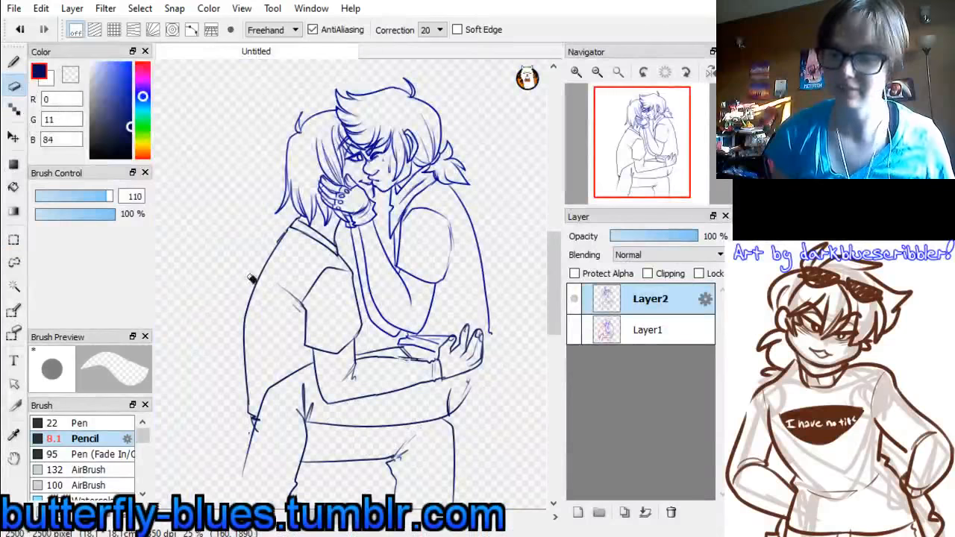
{"action": "left_click", "coordinate": [576, 72]}
{"action": "left_click_drag", "start_coordinate": [634, 171], "coordinate": [631, 178]}
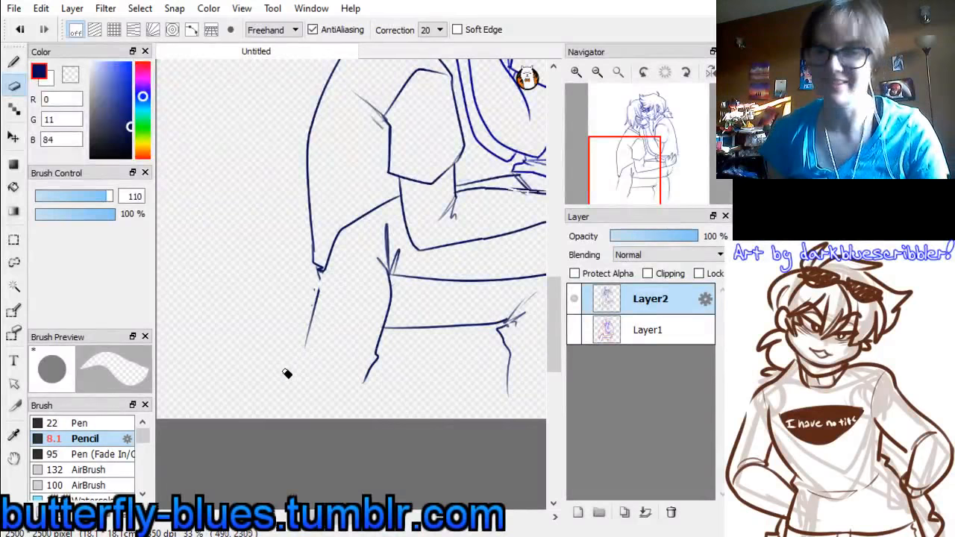
{"action": "left_click", "coordinate": [86, 199]}
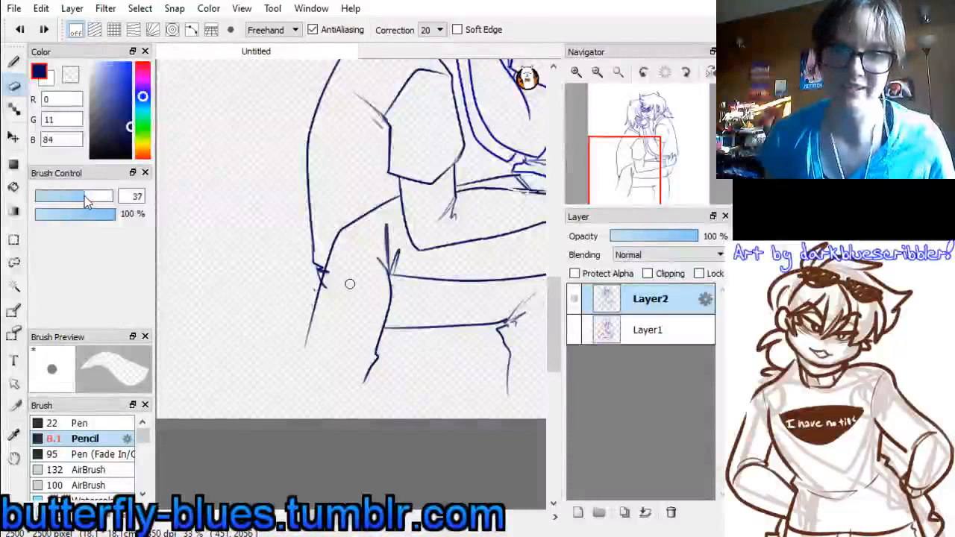
{"action": "left_click_drag", "start_coordinate": [85, 199], "coordinate": [82, 199]}
{"action": "left_click_drag", "start_coordinate": [327, 292], "coordinate": [333, 280]}
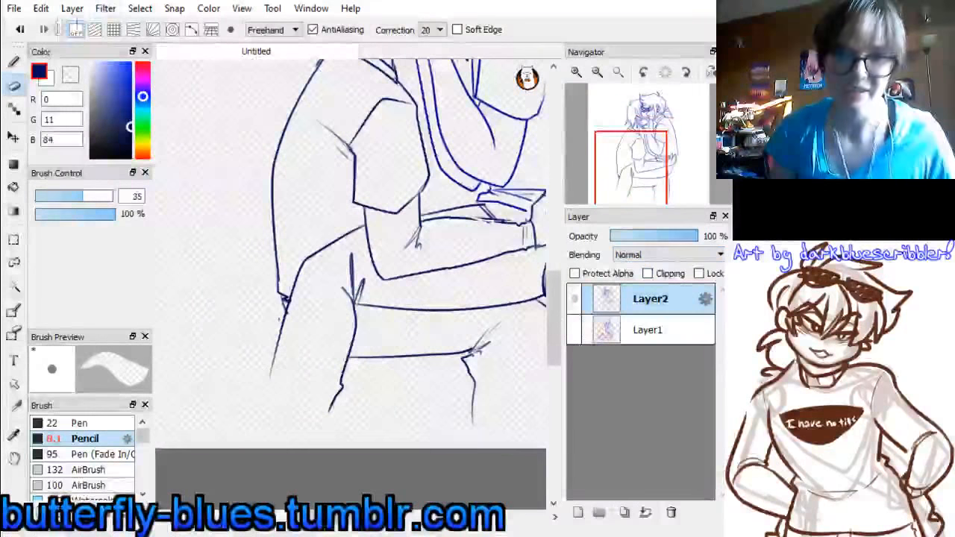
Extend the ponytailed figure's back outline with the pencil, curving behind the embracing hand down to the hip
{"action": "left_click", "coordinate": [14, 62]}
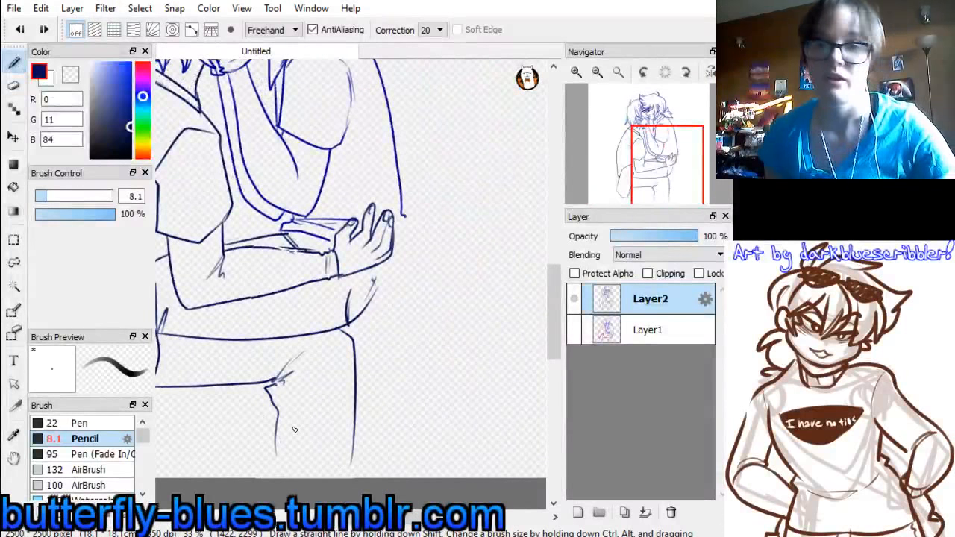
{"action": "left_click", "coordinate": [597, 71]}
{"action": "left_click_drag", "start_coordinate": [618, 163], "coordinate": [630, 170]}
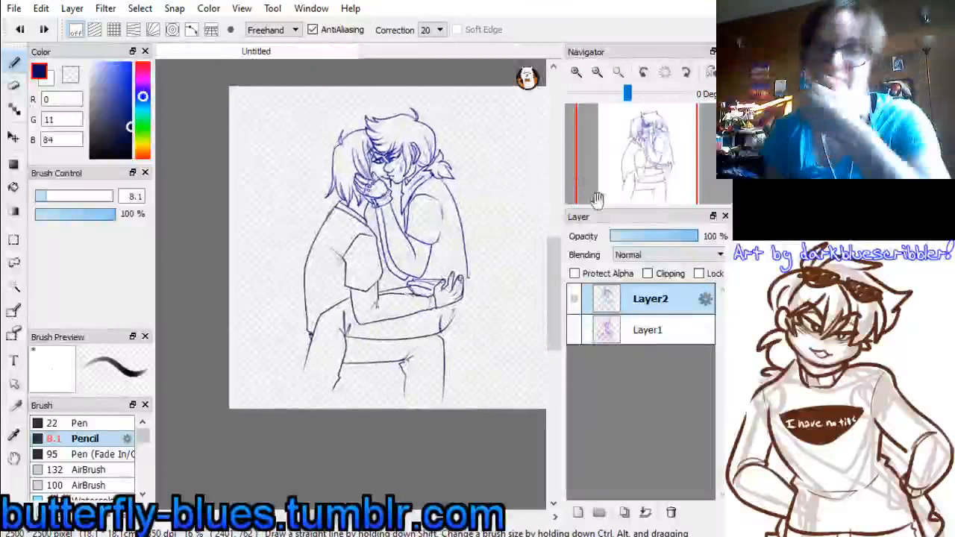
{"action": "left_click", "coordinate": [653, 166]}
{"action": "left_click", "coordinate": [577, 71]}
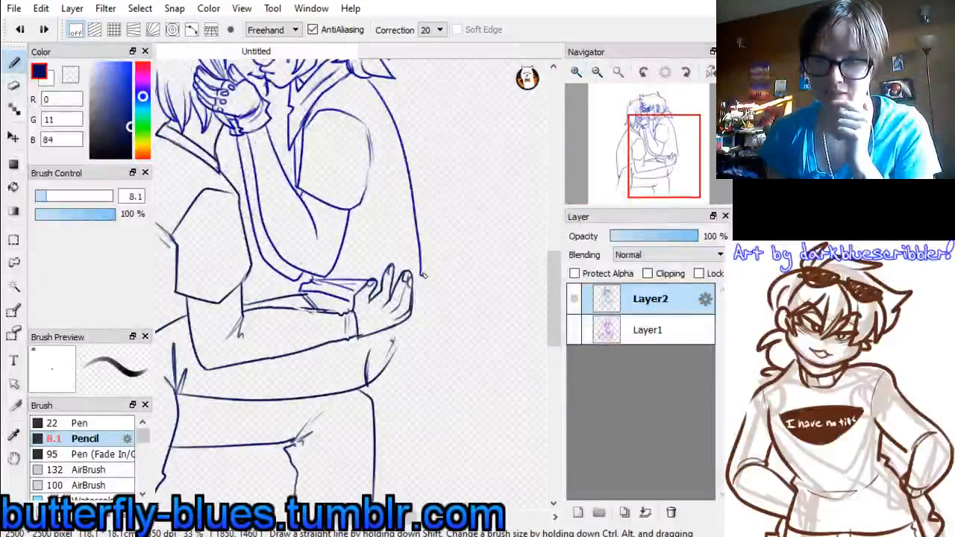
{"action": "left_click_drag", "start_coordinate": [423, 276], "coordinate": [389, 367]}
{"action": "key", "text": "ctrl+z"}
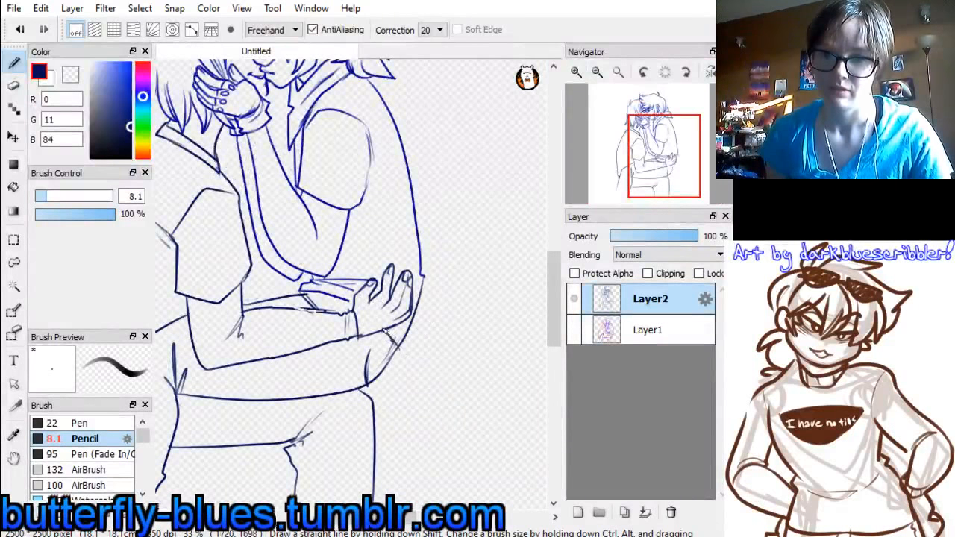
Save the drawing as steamy.mdp and close it to work on 6 p1.png
{"action": "left_click_drag", "start_coordinate": [643, 132], "coordinate": [655, 134]}
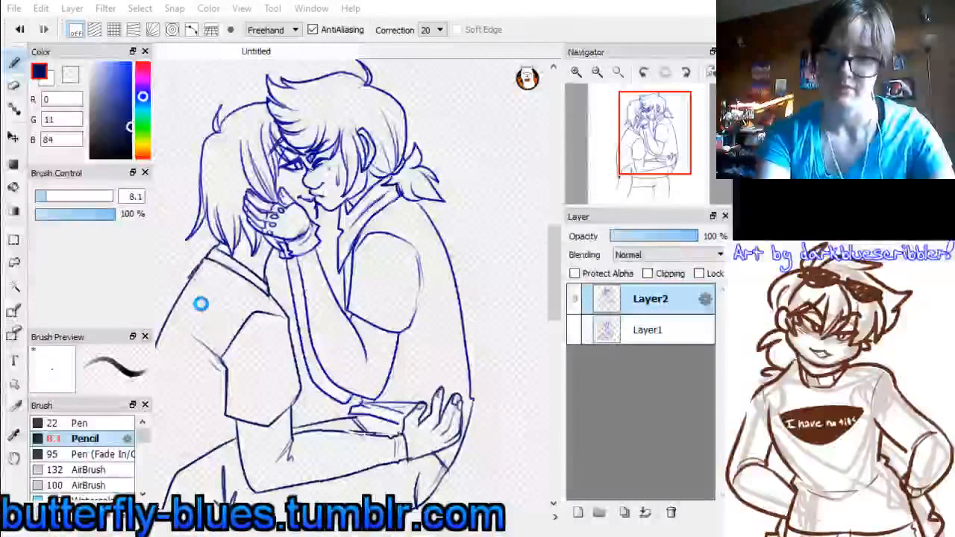
{"action": "key", "text": "ctrl+s"}
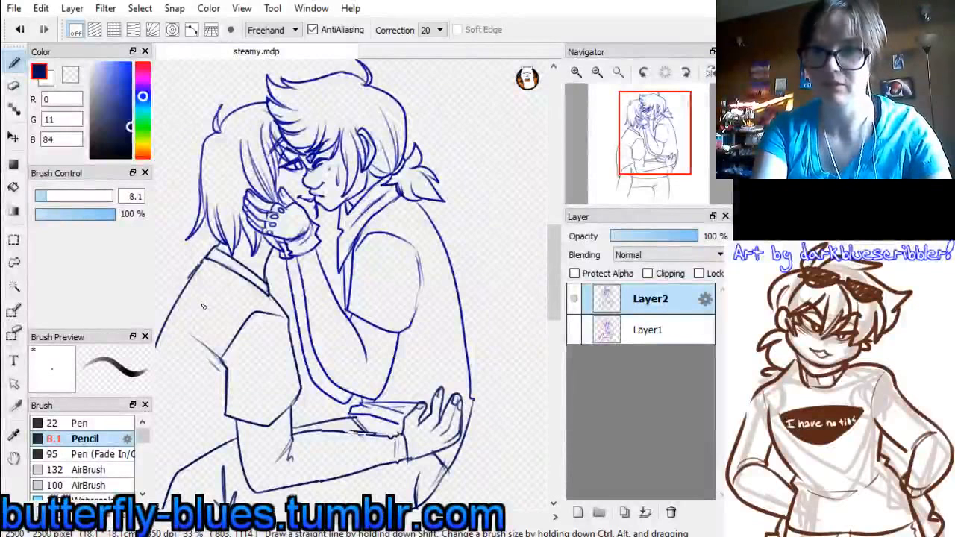
{"action": "key", "text": "ctrl+w"}
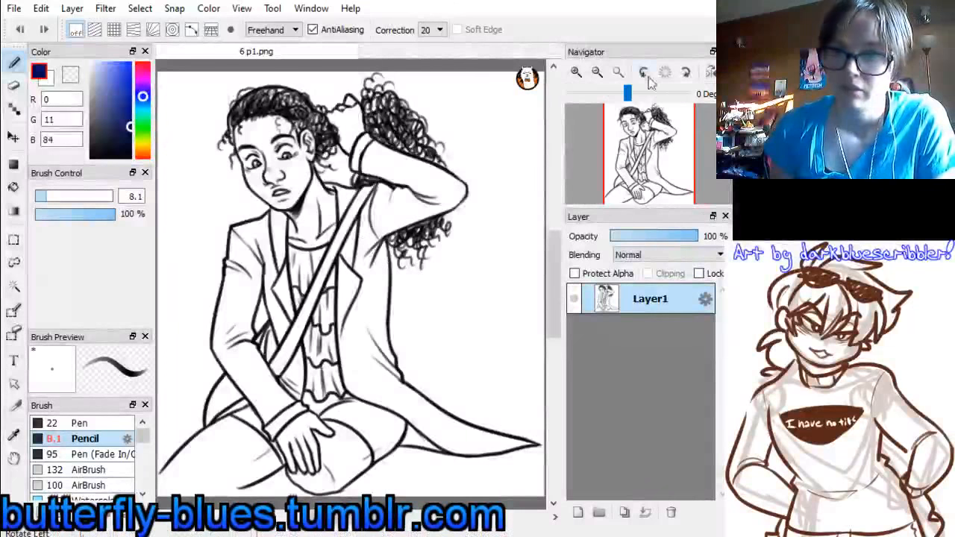
{"action": "left_click", "coordinate": [597, 71]}
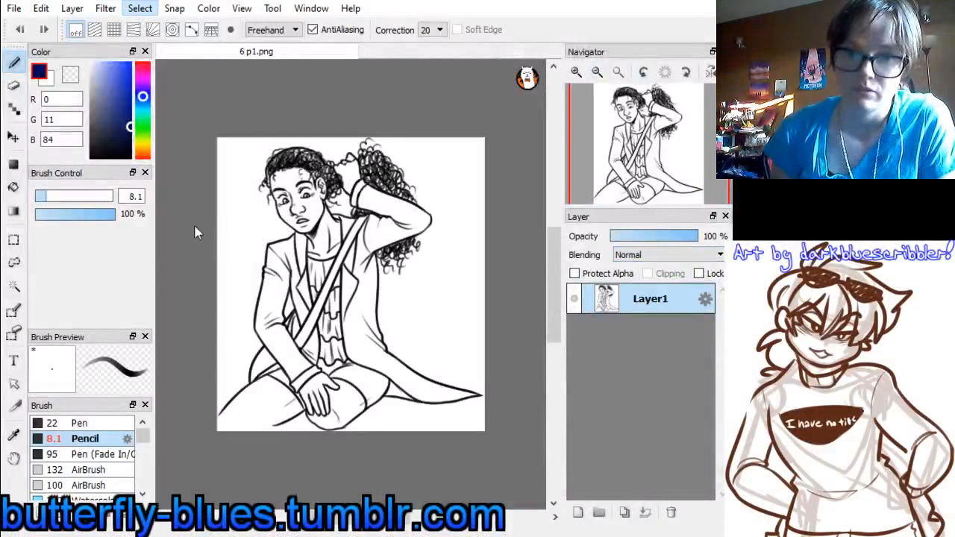
{"action": "key", "text": "ctrl+a"}
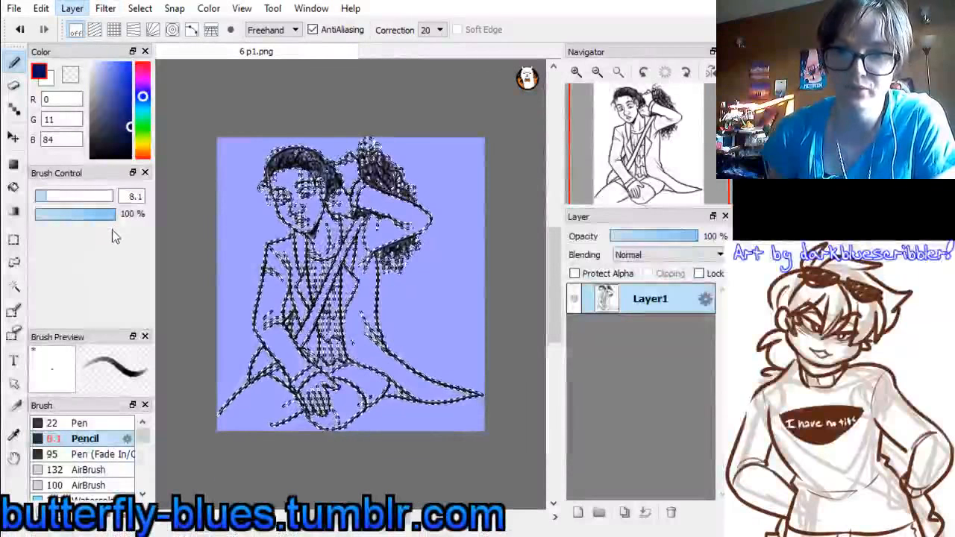
{"action": "left_click", "coordinate": [139, 10]}
{"action": "left_click", "coordinate": [153, 66]}
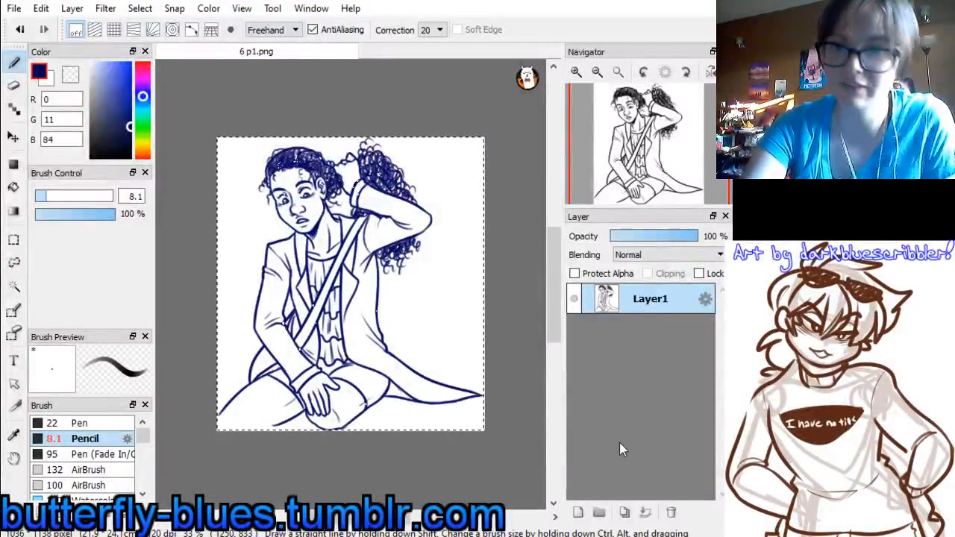
{"action": "left_click", "coordinate": [578, 512]}
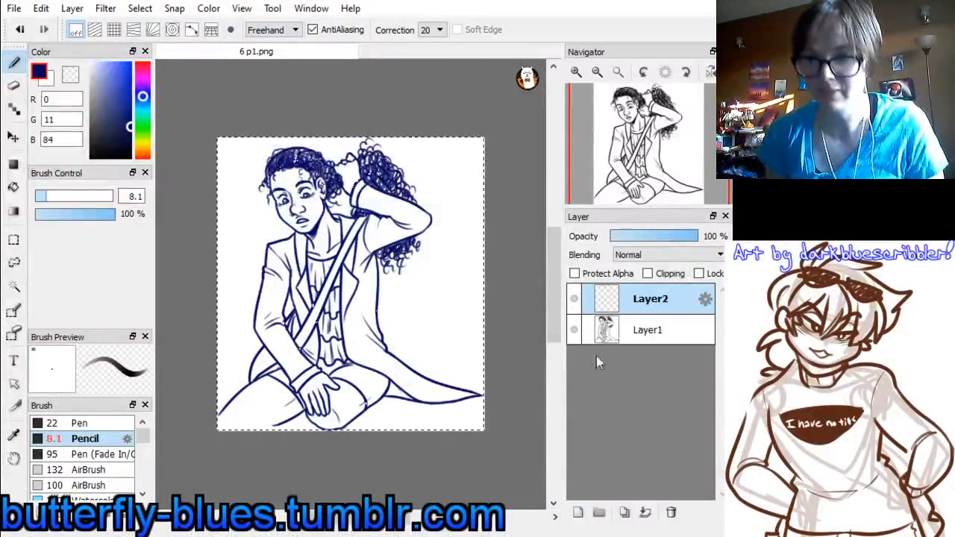
{"action": "left_click_drag", "start_coordinate": [608, 306], "coordinate": [613, 337]}
{"action": "left_click", "coordinate": [625, 305]}
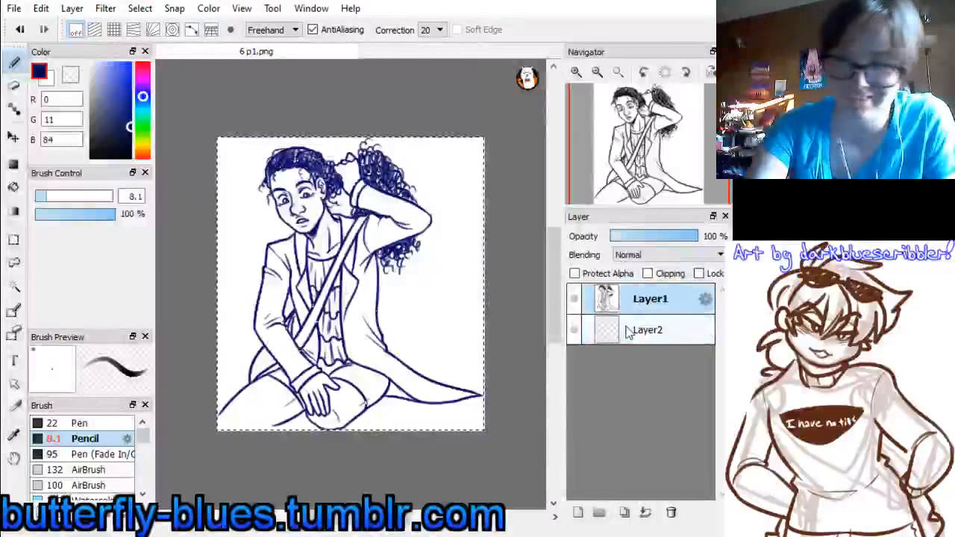
{"action": "key", "text": "ctrl+z"}
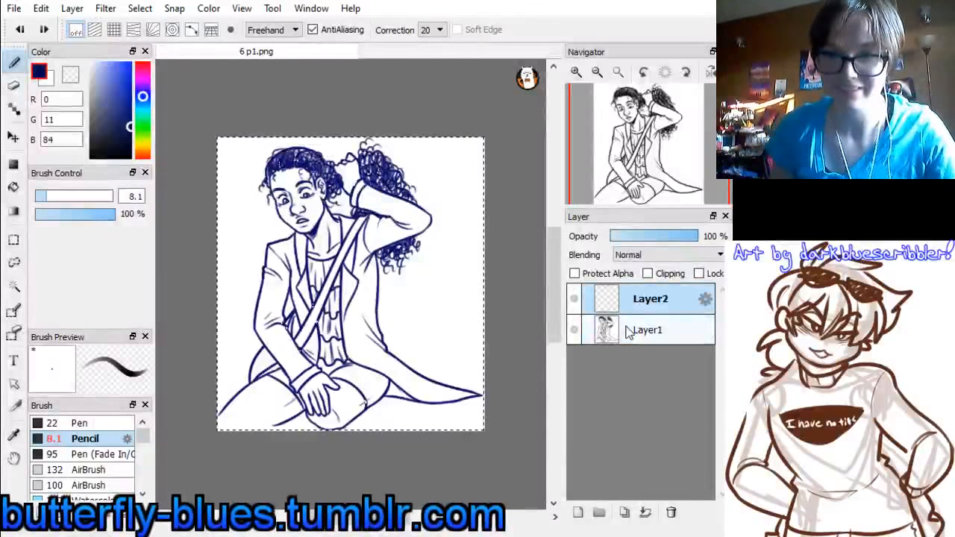
{"action": "key", "text": "ctrl+z"}
{"action": "key", "text": "ctrl+z"}
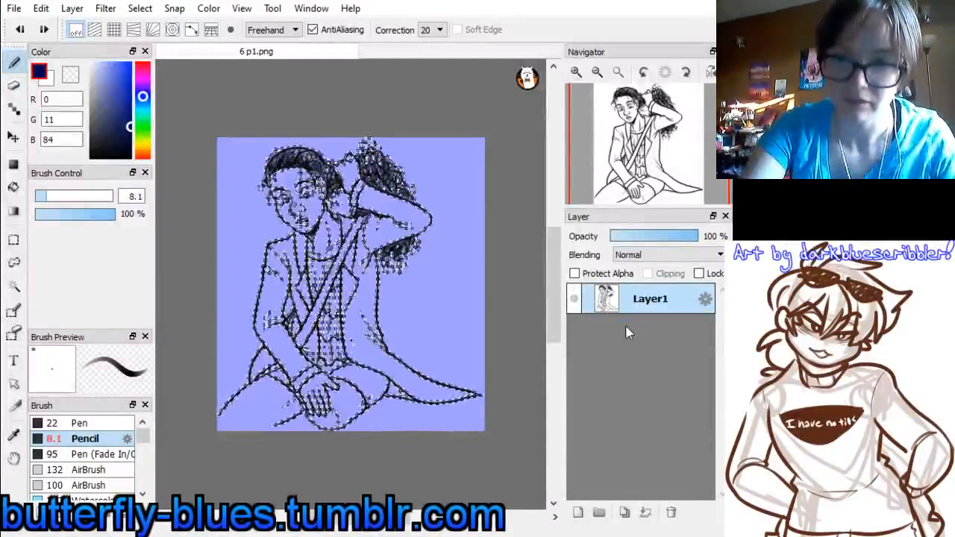
{"action": "key", "text": "ctrl+y"}
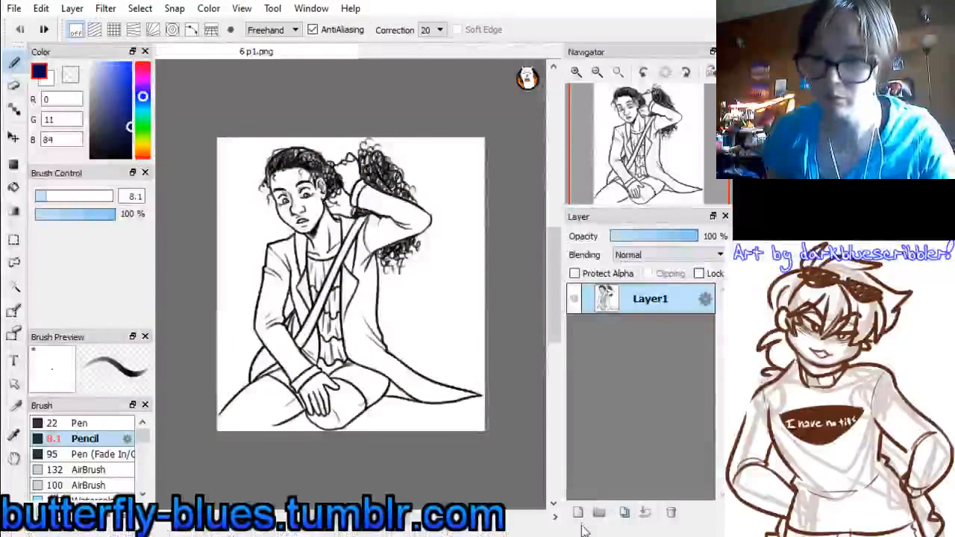
Add a new layer beneath the line art on Layer1 and make Layer1 active again
{"action": "key", "text": "ctrl+y"}
{"action": "left_click_drag", "start_coordinate": [639, 306], "coordinate": [636, 341]}
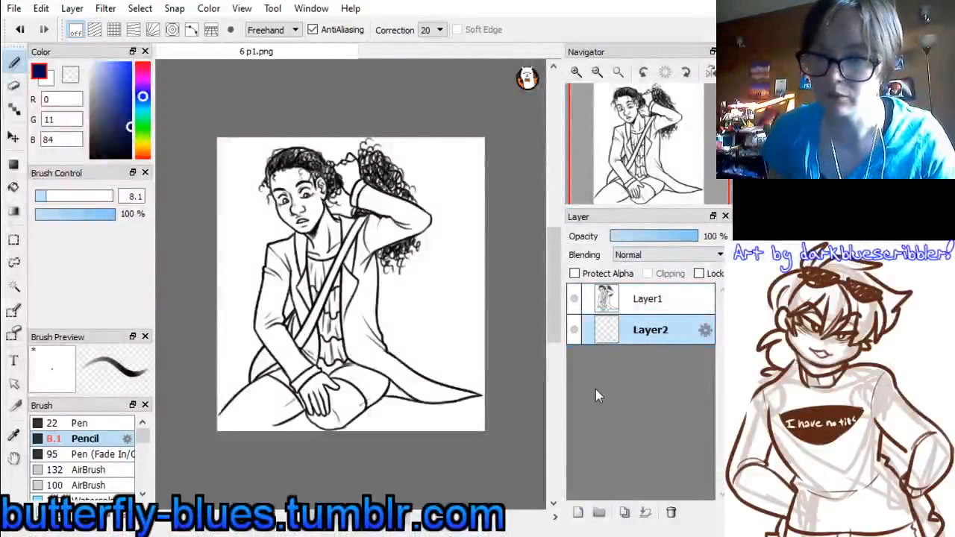
{"action": "left_click", "coordinate": [643, 306]}
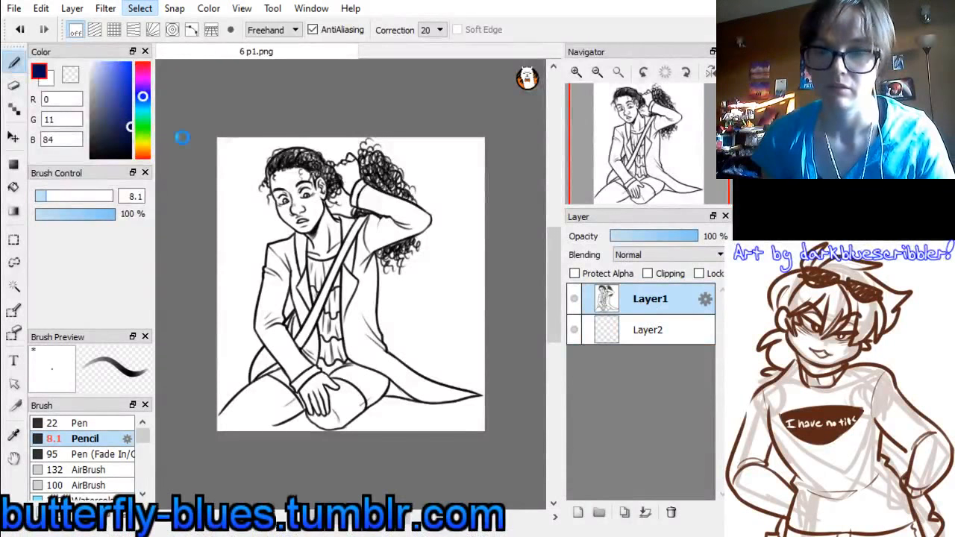
Select the dark linework on Layer1, invert the selection to cover the white background, and hide Layer1
{"action": "key", "text": "ctrl+a"}
{"action": "left_click", "coordinate": [139, 8]}
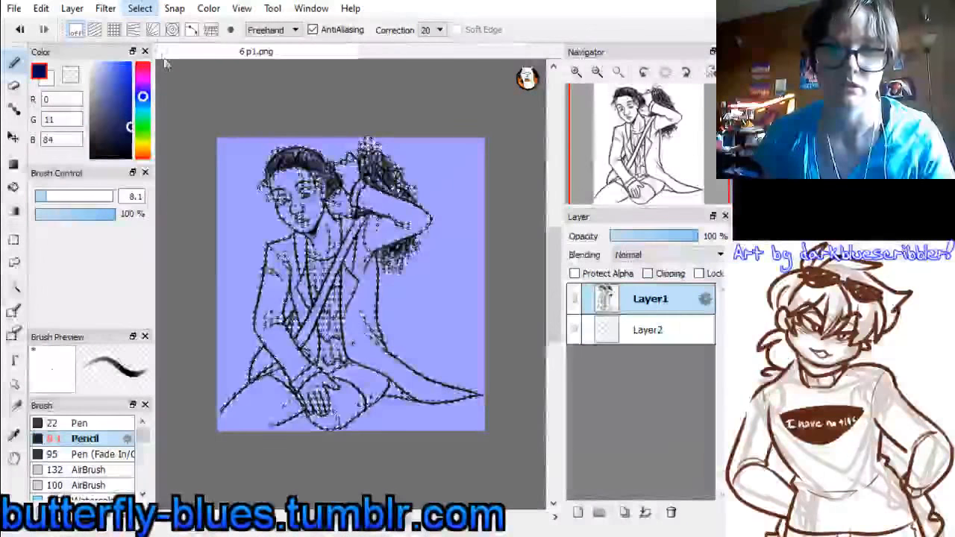
{"action": "left_click", "coordinate": [167, 66]}
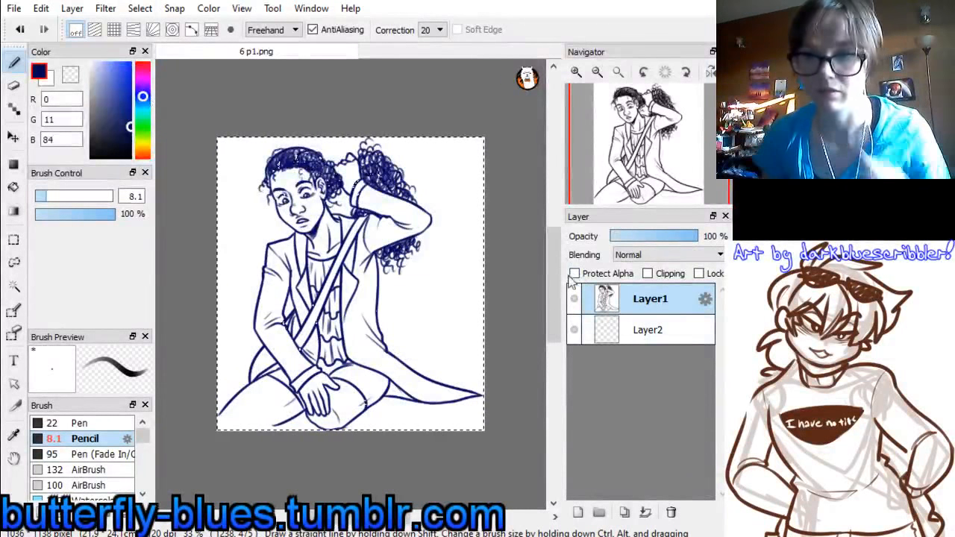
{"action": "left_click", "coordinate": [574, 299]}
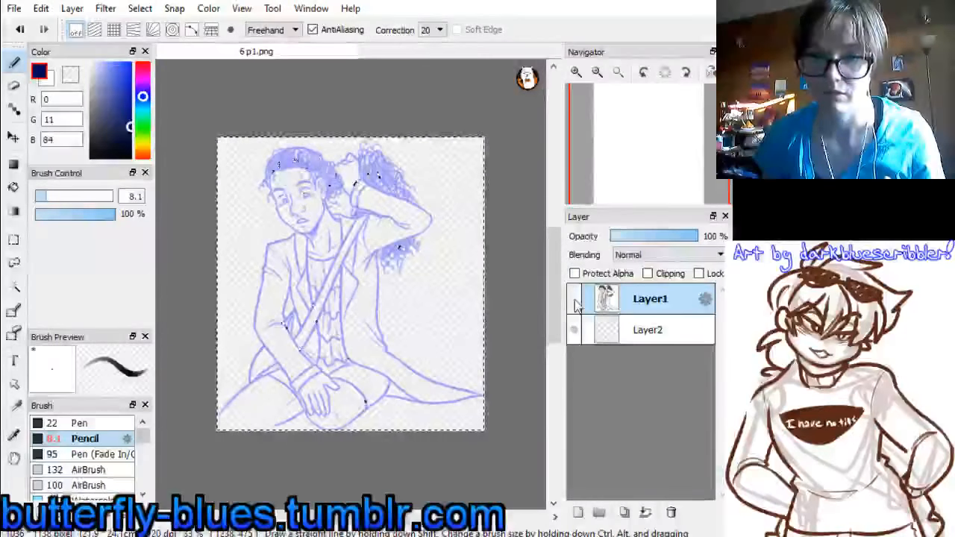
{"action": "left_click", "coordinate": [575, 300]}
{"action": "left_click", "coordinate": [575, 300]}
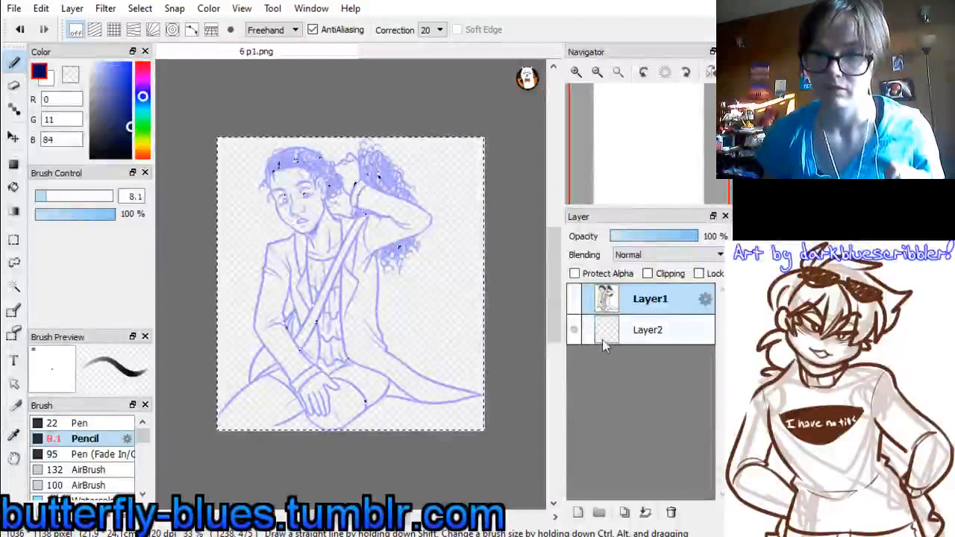
Clear the current selection and make Layer1 visible again
{"action": "left_click", "coordinate": [14, 239]}
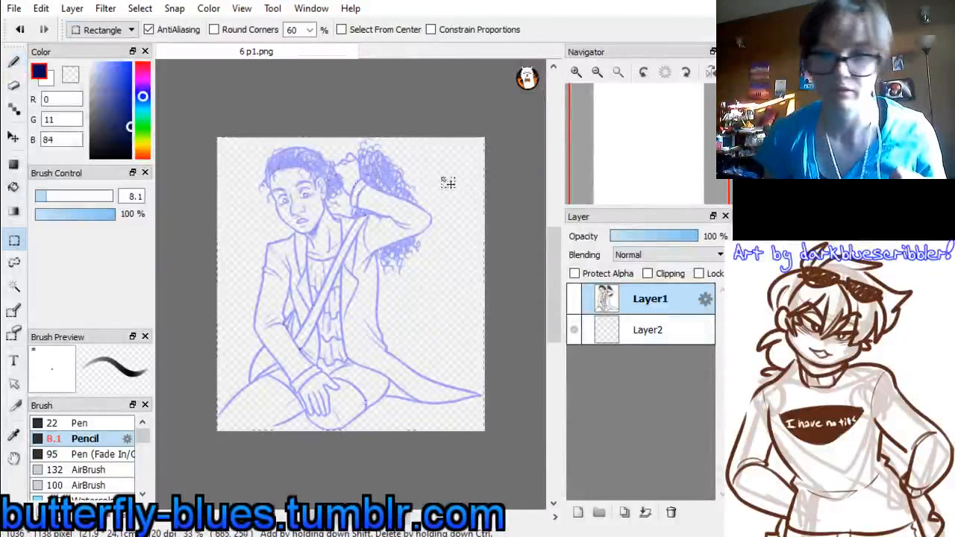
{"action": "left_click", "coordinate": [448, 183]}
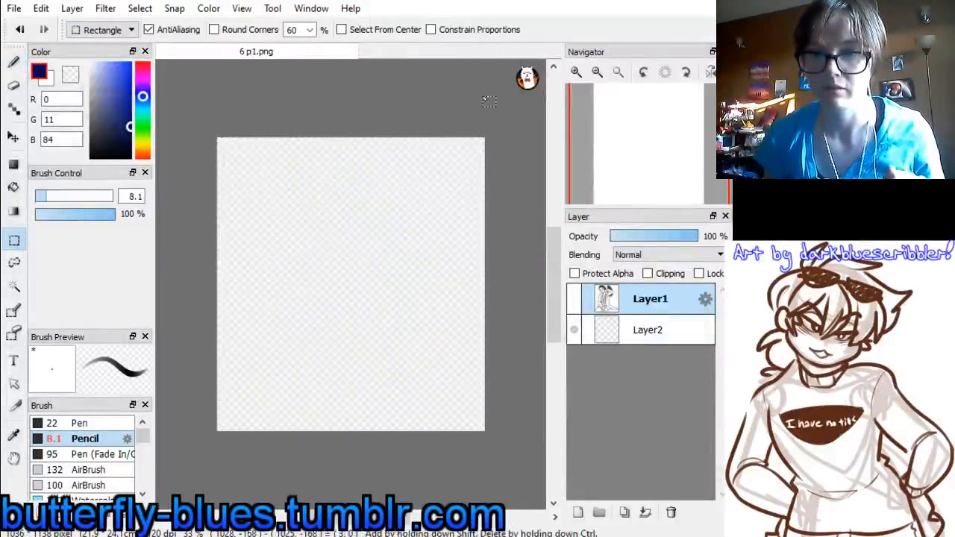
{"action": "left_click", "coordinate": [575, 300]}
{"action": "left_click", "coordinate": [575, 299]}
{"action": "left_click", "coordinate": [575, 299]}
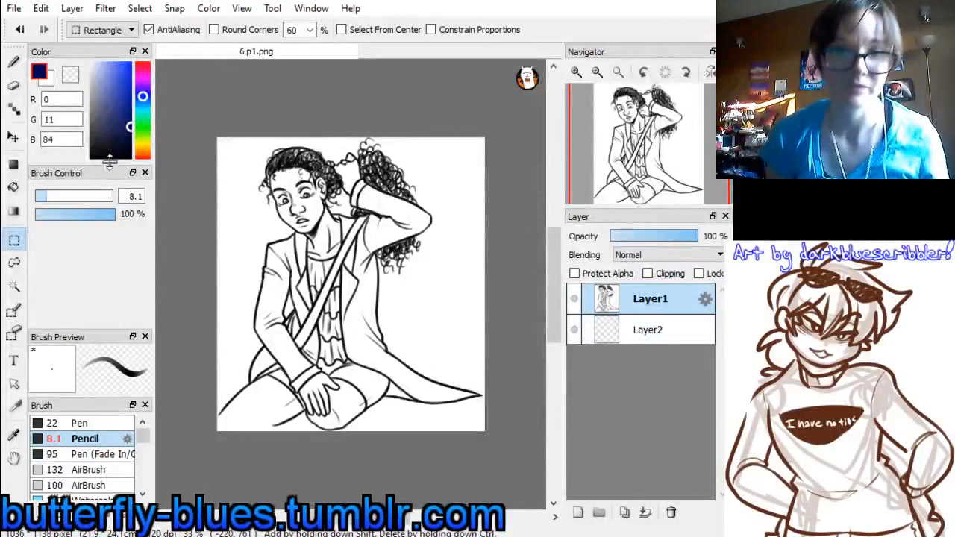
Try to select the linework by making a selection from Layer1's contents and inverting it
{"action": "left_click", "coordinate": [182, 139]}
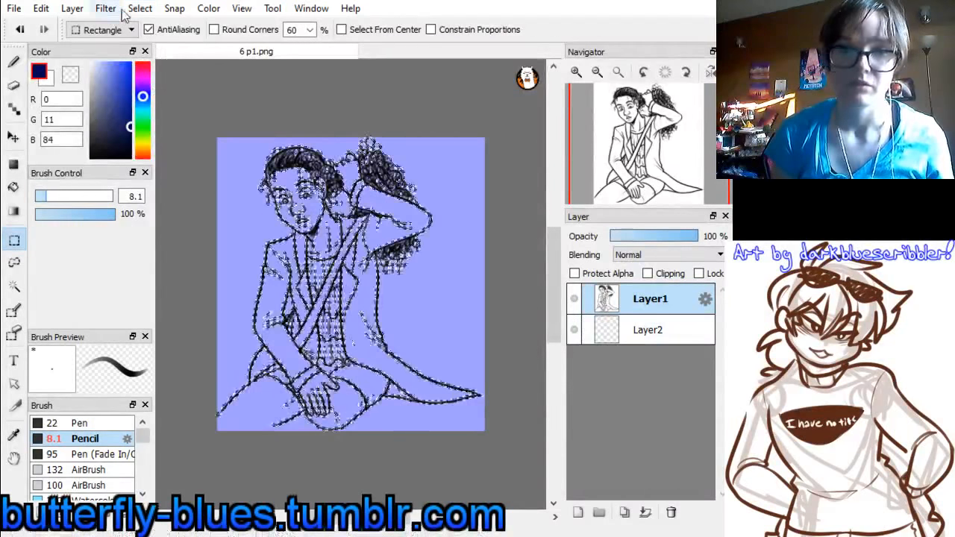
{"action": "left_click", "coordinate": [147, 13]}
{"action": "left_click", "coordinate": [173, 63]}
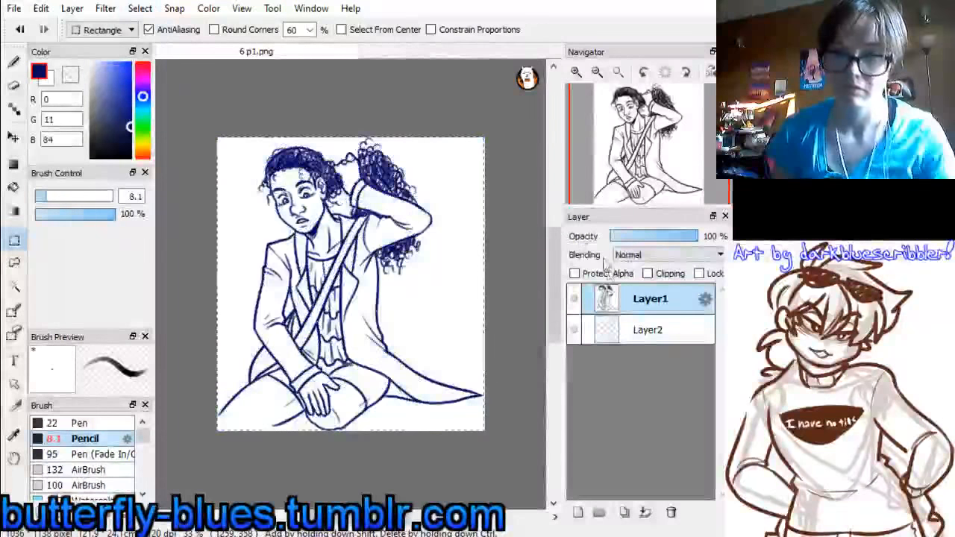
Toggle Layer1's visibility repeatedly to examine which parts of the drawing the selection covers
{"action": "left_click", "coordinate": [578, 303]}
{"action": "left_click", "coordinate": [575, 301]}
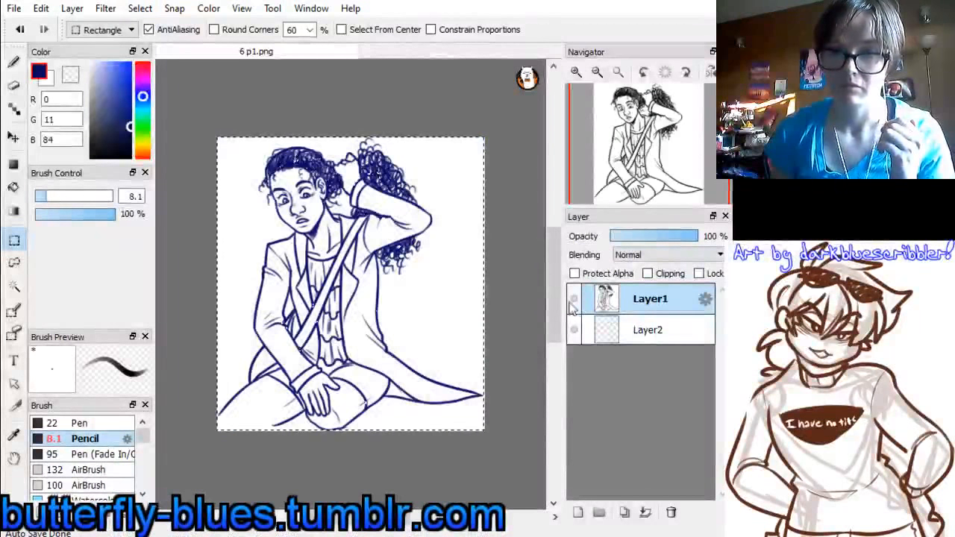
{"action": "left_click", "coordinate": [575, 302]}
{"action": "left_click", "coordinate": [575, 301]}
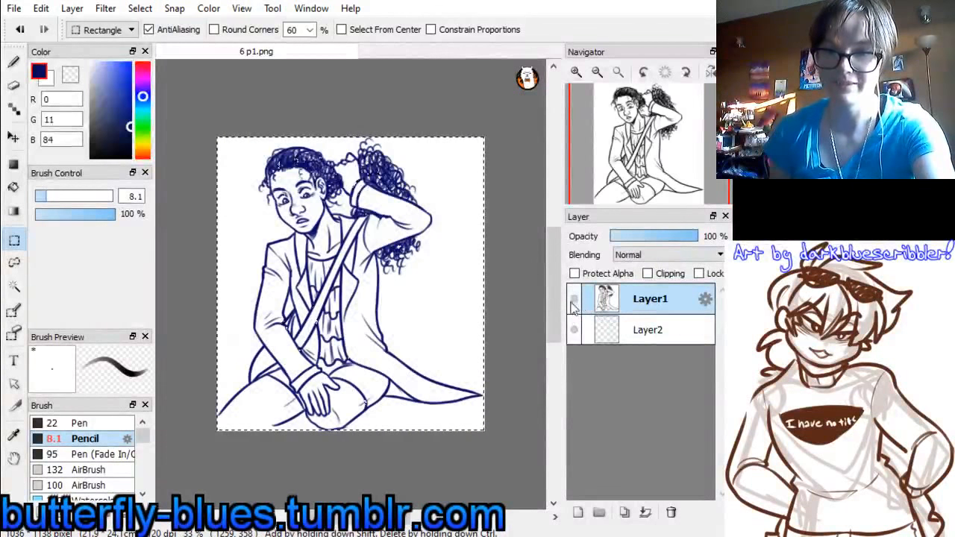
{"action": "left_click", "coordinate": [574, 304]}
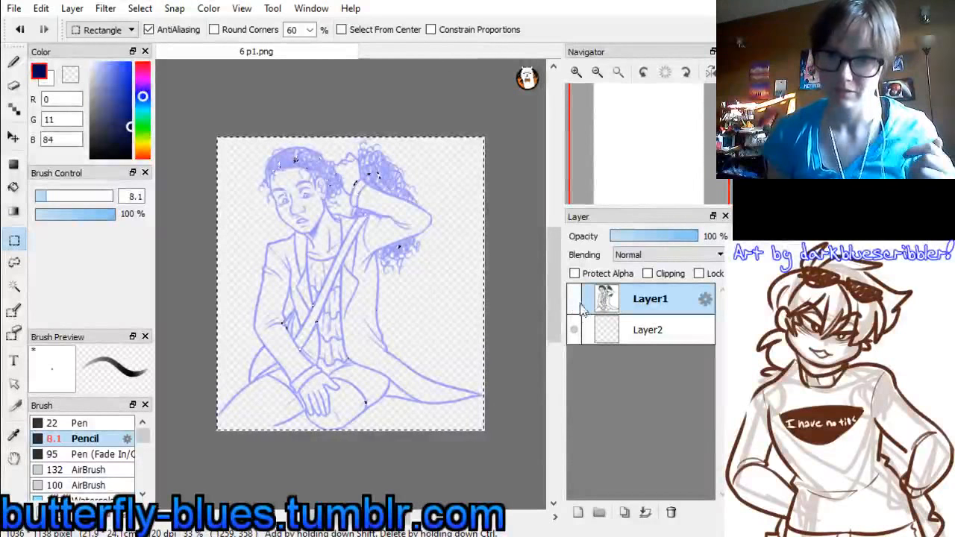
{"action": "left_click", "coordinate": [576, 307]}
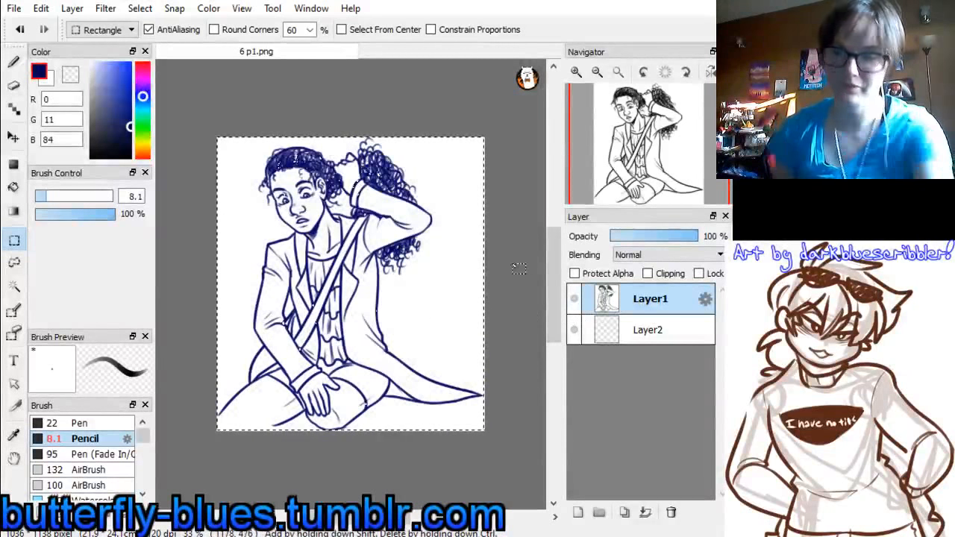
{"action": "left_click", "coordinate": [571, 306]}
{"action": "left_click", "coordinate": [571, 305]}
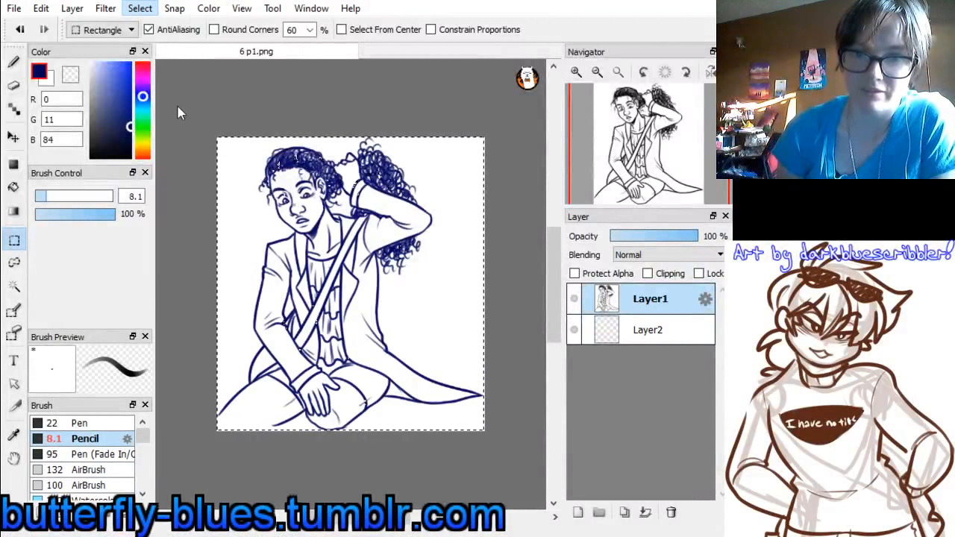
Remove the linework selection from the canvas
{"action": "left_click", "coordinate": [15, 237]}
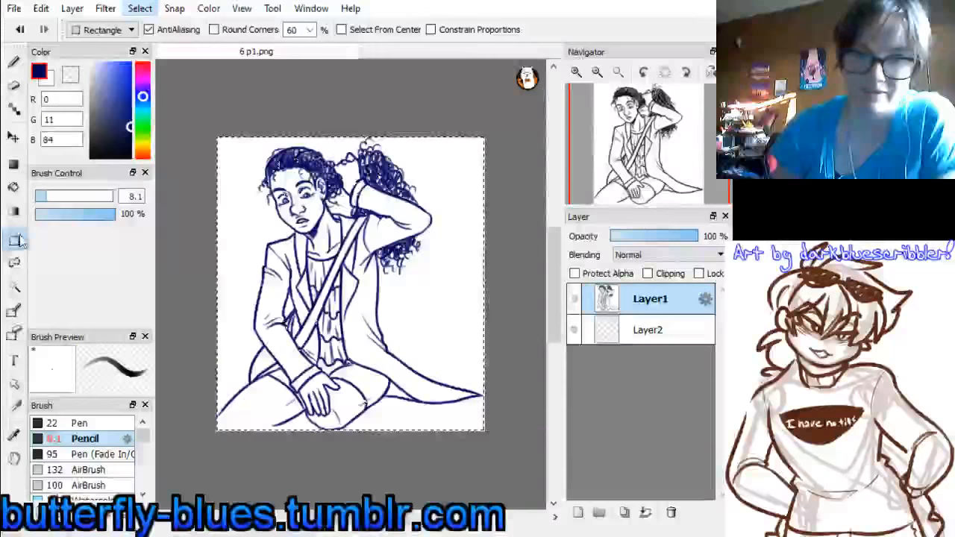
{"action": "key", "text": "ctrl+z"}
{"action": "left_click", "coordinate": [452, 104]}
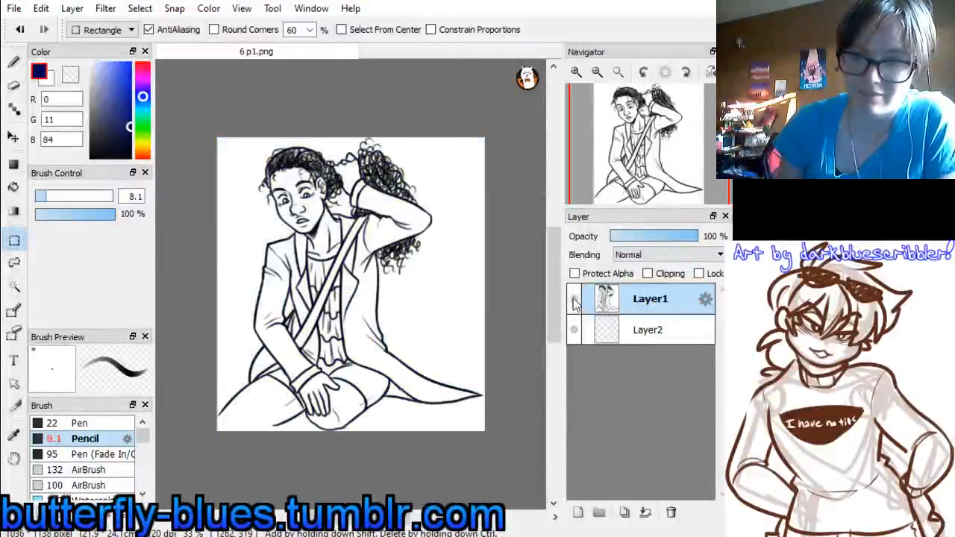
Try the inverted selection of Layer1's linework once more and deselect it
{"action": "left_click", "coordinate": [139, 9]}
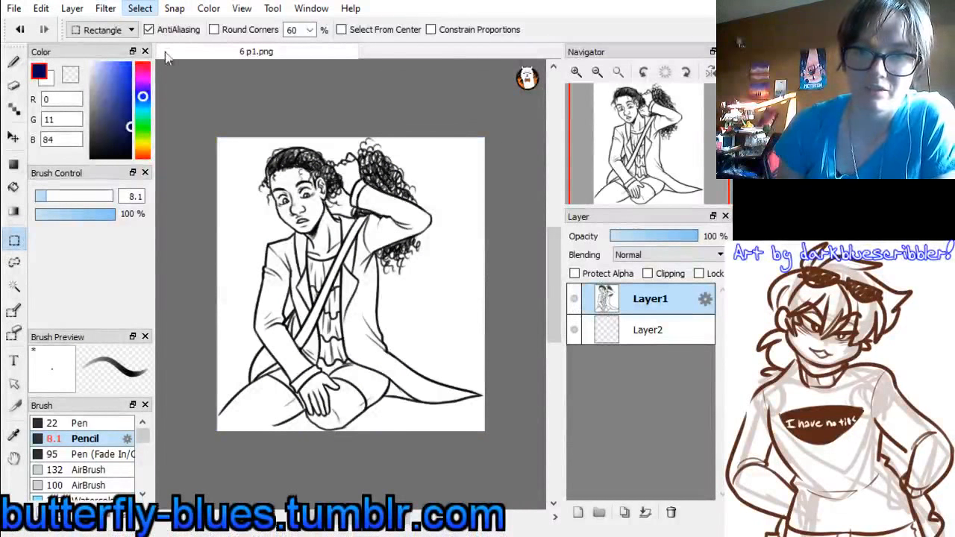
{"action": "left_click", "coordinate": [188, 140]}
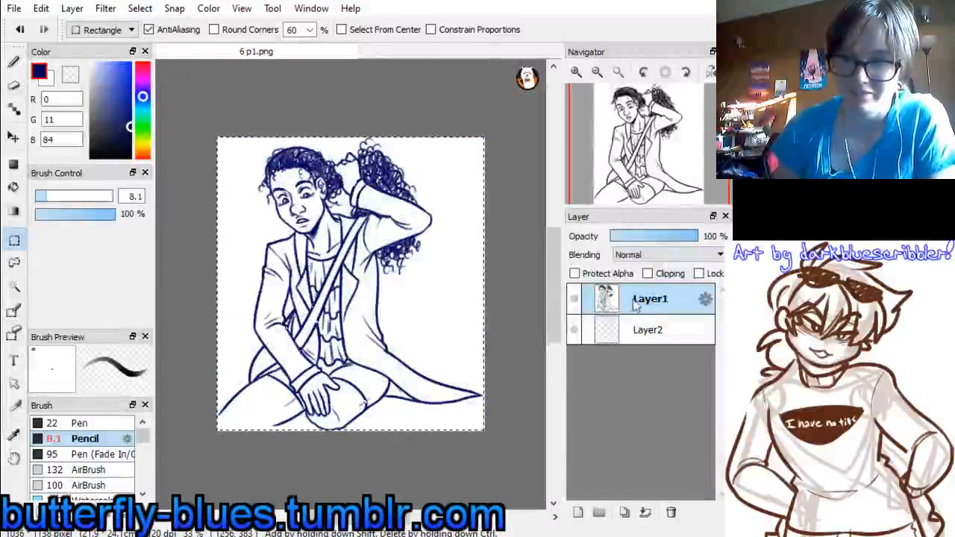
{"action": "key", "text": "ctrl+z"}
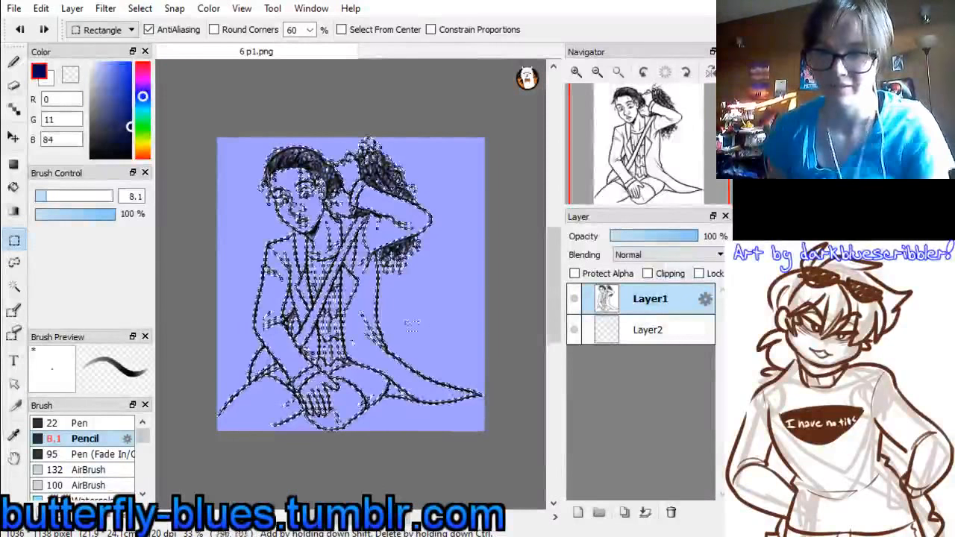
{"action": "key", "text": "ctrl+d"}
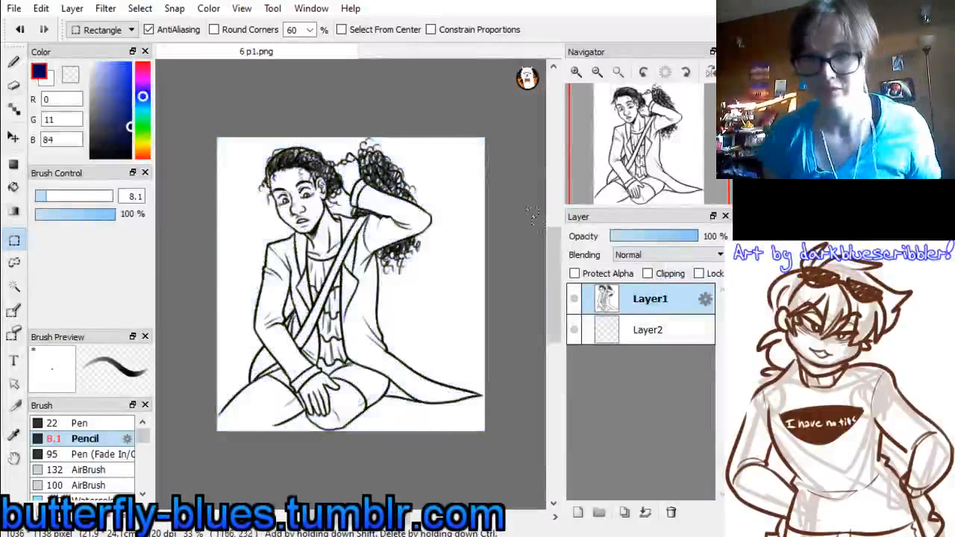
Make Layer2 active in 6 p1.png and sample the grey-brown (114, 105, 95) from the forest background of 2-2.png
{"action": "left_click", "coordinate": [647, 330]}
{"action": "left_click", "coordinate": [577, 72]}
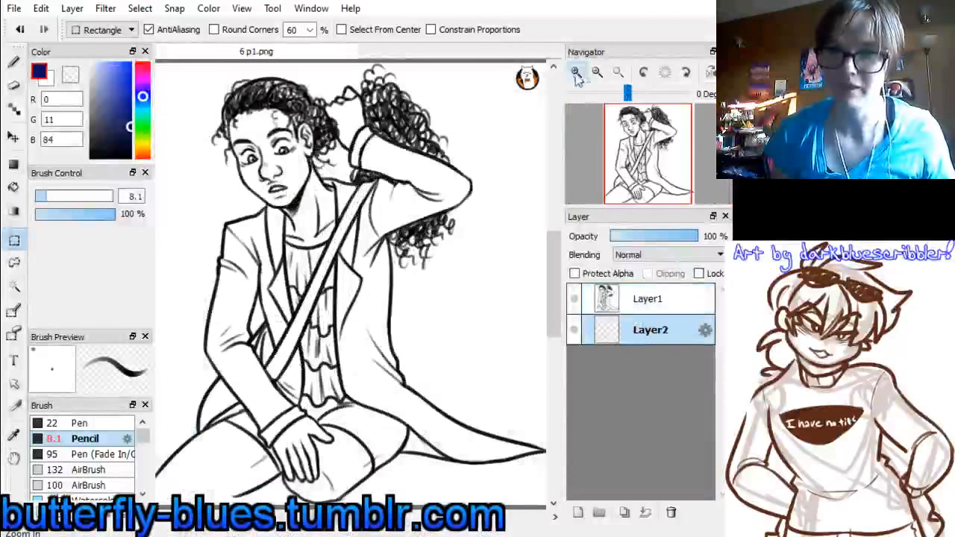
{"action": "left_click", "coordinate": [617, 72]}
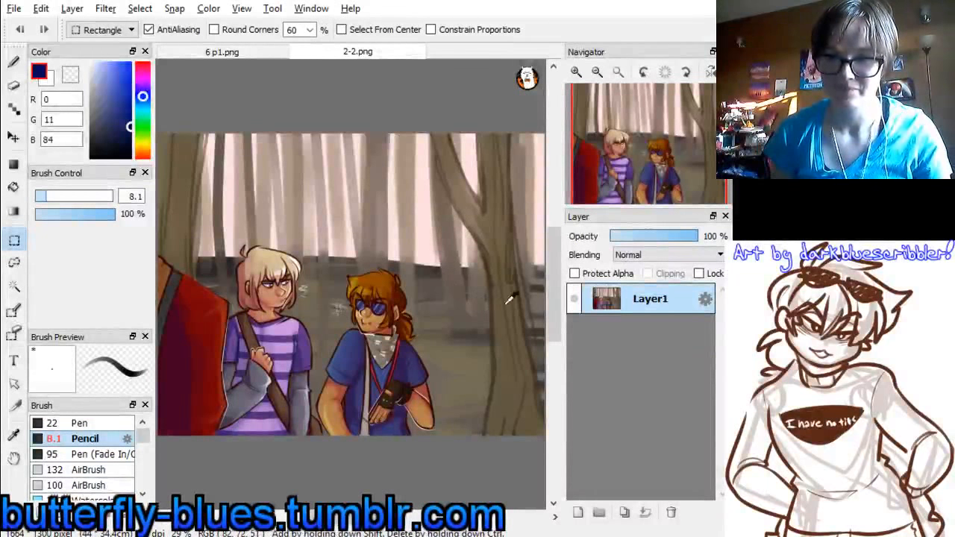
{"action": "left_click", "coordinate": [545, 302], "text": "alt"}
{"action": "left_click", "coordinate": [281, 53]}
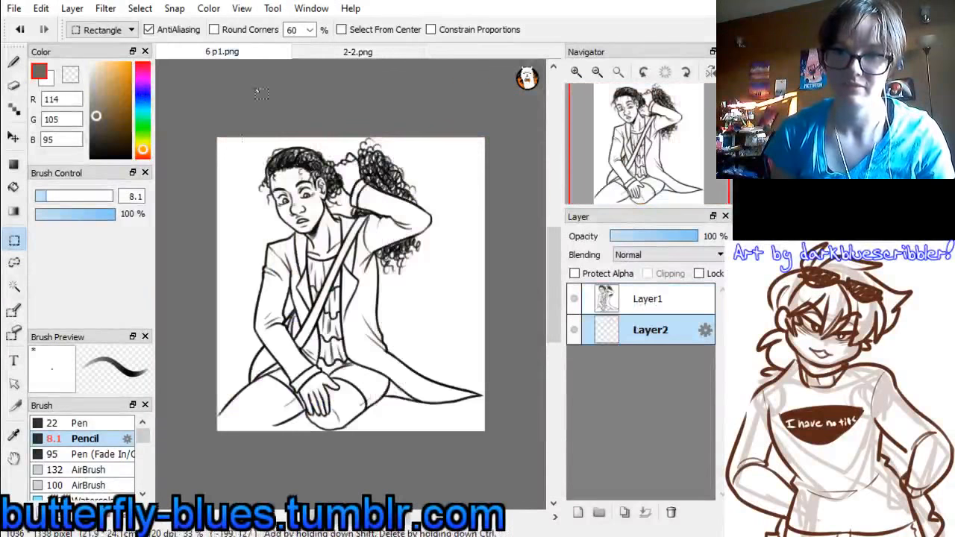
Choose the Watercolor brush, set its size to 226 and switch from the selection tool to the brush tool
{"action": "left_click", "coordinate": [142, 493]}
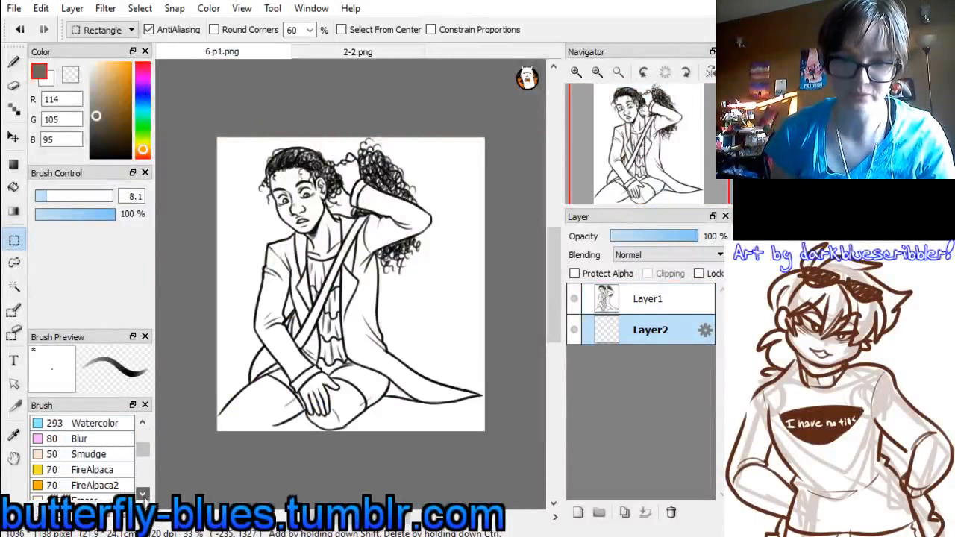
{"action": "left_click", "coordinate": [94, 423]}
{"action": "mouse_move", "coordinate": [90, 196]}
{"action": "left_mouse_down"}
{"action": "mouse_move", "coordinate": [138, 194]}
{"action": "mouse_move", "coordinate": [138, 243]}
{"action": "left_mouse_up"}
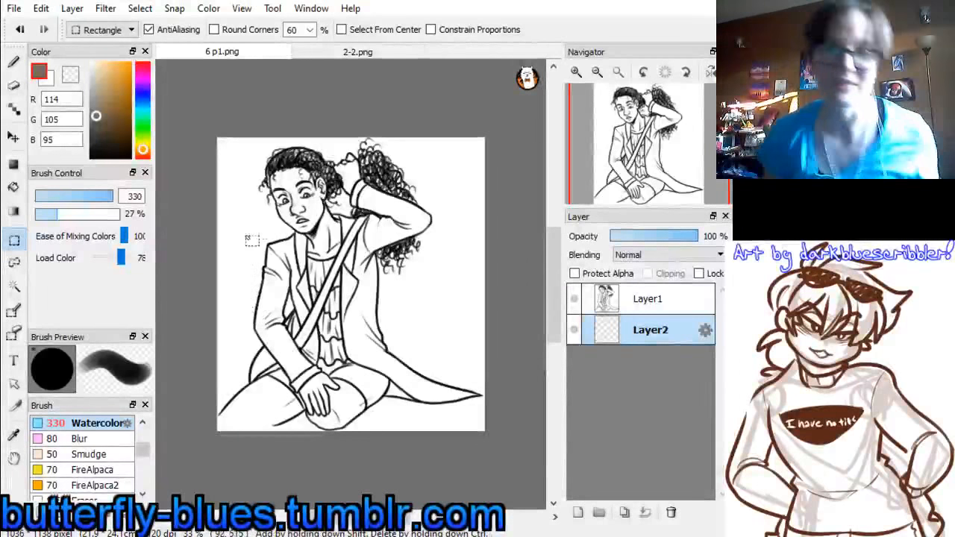
{"action": "left_click", "coordinate": [116, 198]}
{"action": "left_click", "coordinate": [116, 198]}
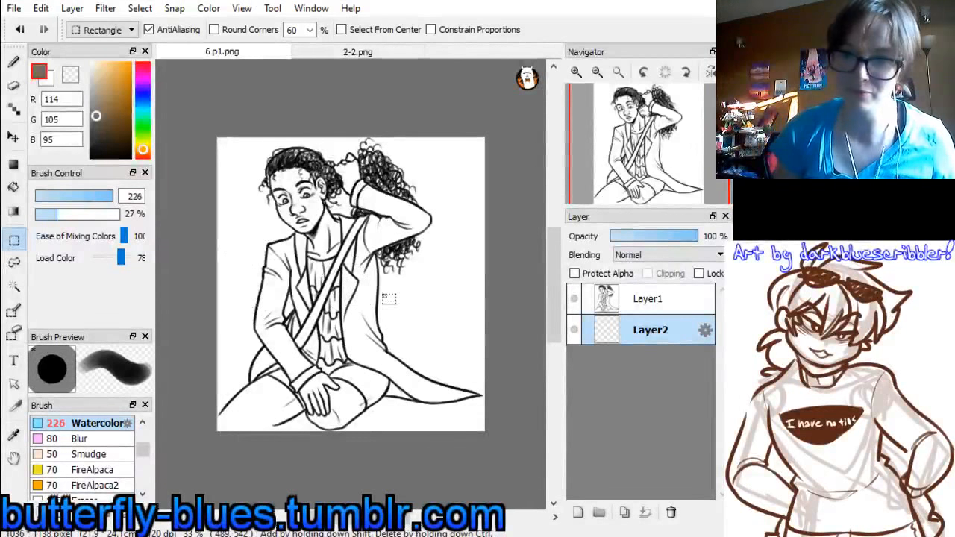
{"action": "left_click", "coordinate": [13, 63]}
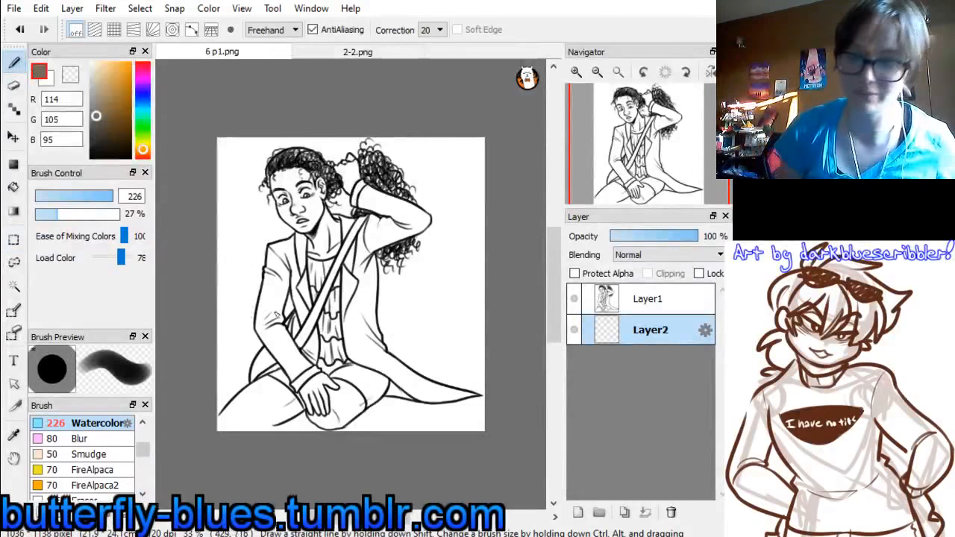
Paint a grey-brown stroke on Layer2 and change Layer1's blending mode so the paint shows through its white, keeping Layer2 active
{"action": "mouse_move", "coordinate": [351, 335]}
{"action": "left_mouse_down"}
{"action": "mouse_move", "coordinate": [218, 353]}
{"action": "mouse_move", "coordinate": [236, 343]}
{"action": "left_mouse_up"}
{"action": "left_click", "coordinate": [646, 291]}
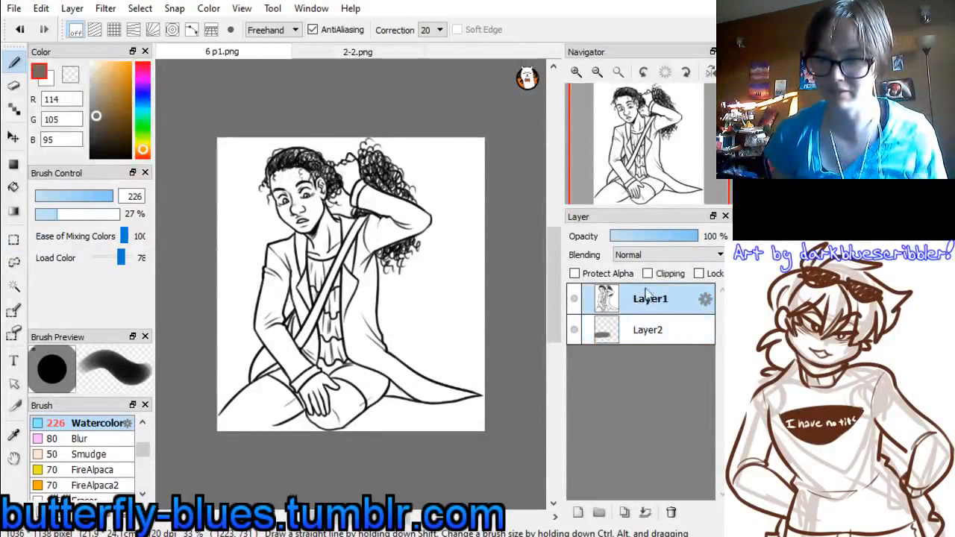
{"action": "left_click", "coordinate": [635, 258]}
{"action": "left_click", "coordinate": [647, 278]}
{"action": "left_click", "coordinate": [639, 326]}
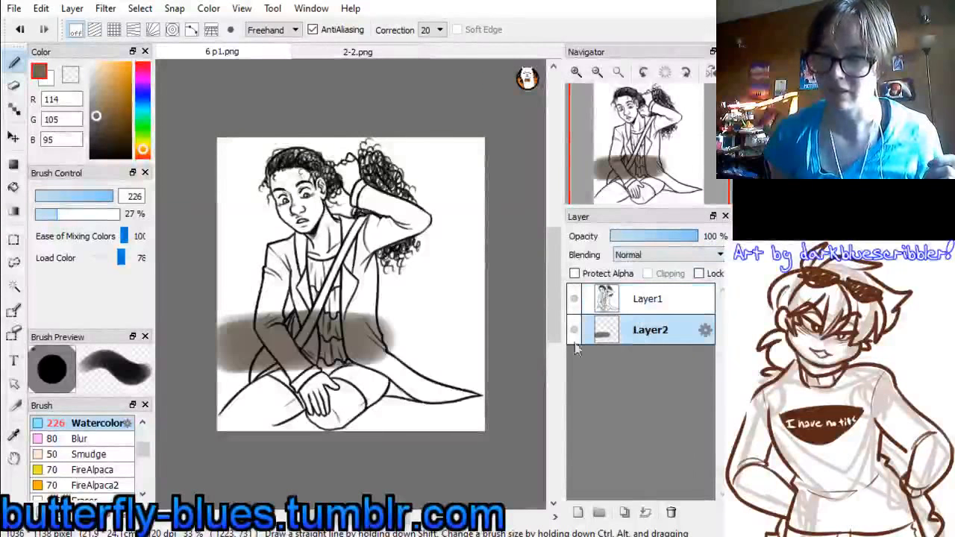
Set the brush correction to 0 and cover the canvas below the figure's face with grey-brown watercolor on Layer2
{"action": "left_click_drag", "start_coordinate": [300, 333], "coordinate": [457, 347]}
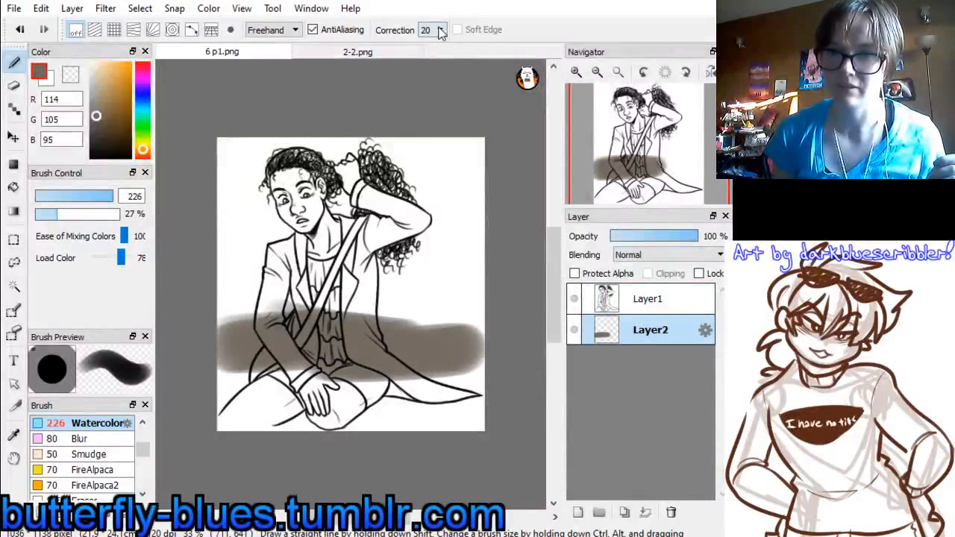
{"action": "left_click", "coordinate": [441, 31]}
{"action": "left_click", "coordinate": [428, 47]}
{"action": "mouse_move", "coordinate": [373, 363]}
{"action": "left_mouse_down"}
{"action": "mouse_move", "coordinate": [484, 363]}
{"action": "mouse_move", "coordinate": [530, 399]}
{"action": "mouse_move", "coordinate": [293, 442]}
{"action": "left_mouse_up"}
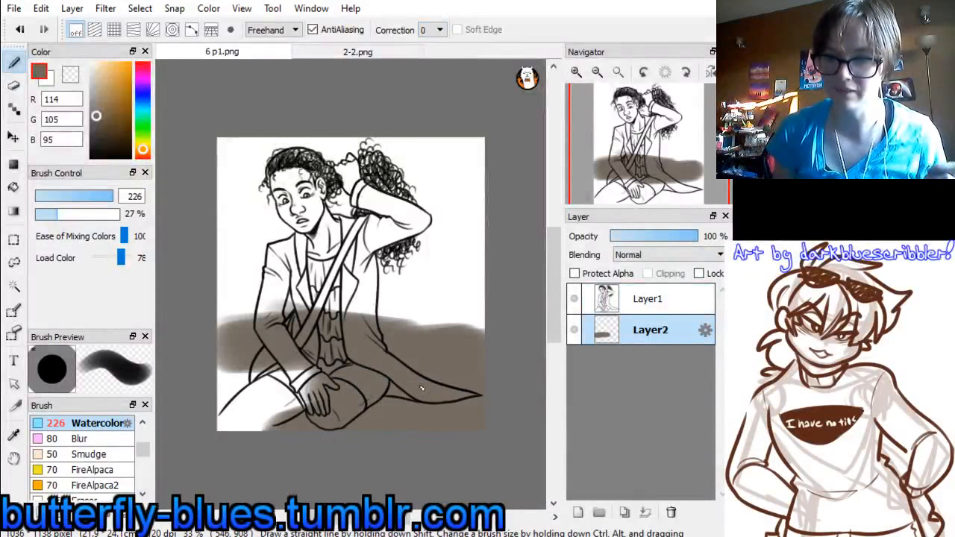
{"action": "mouse_move", "coordinate": [422, 388]}
{"action": "left_mouse_down"}
{"action": "mouse_move", "coordinate": [121, 452]}
{"action": "mouse_move", "coordinate": [206, 390]}
{"action": "mouse_move", "coordinate": [340, 333]}
{"action": "mouse_move", "coordinate": [223, 319]}
{"action": "mouse_move", "coordinate": [355, 240]}
{"action": "mouse_move", "coordinate": [281, 225]}
{"action": "mouse_move", "coordinate": [408, 329]}
{"action": "mouse_move", "coordinate": [474, 335]}
{"action": "mouse_move", "coordinate": [401, 276]}
{"action": "mouse_move", "coordinate": [222, 282]}
{"action": "mouse_move", "coordinate": [166, 327]}
{"action": "mouse_move", "coordinate": [323, 299]}
{"action": "mouse_move", "coordinate": [434, 225]}
{"action": "mouse_move", "coordinate": [284, 227]}
{"action": "mouse_move", "coordinate": [367, 309]}
{"action": "mouse_move", "coordinate": [403, 287]}
{"action": "mouse_move", "coordinate": [507, 277]}
{"action": "left_mouse_up"}
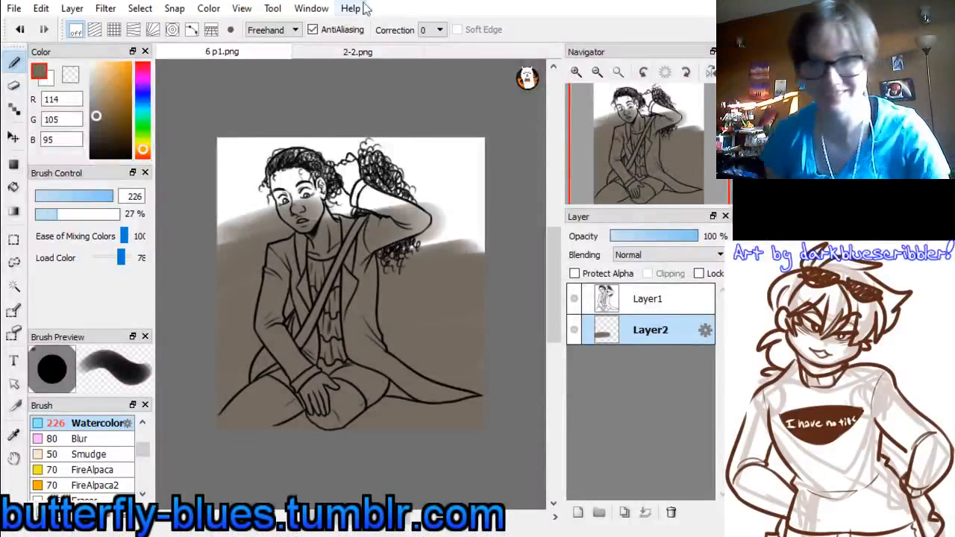
Sample the dark brown (64, 58, 54) from 2-2.png and brush darker streaks over the ground area of 6 p1.png
{"action": "left_click", "coordinate": [364, 51]}
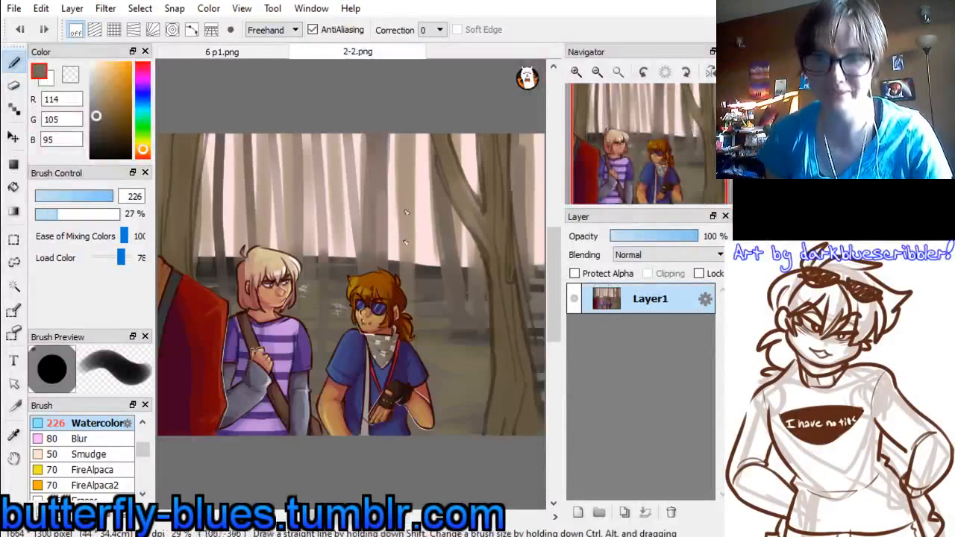
{"action": "left_click", "coordinate": [432, 266], "text": "alt"}
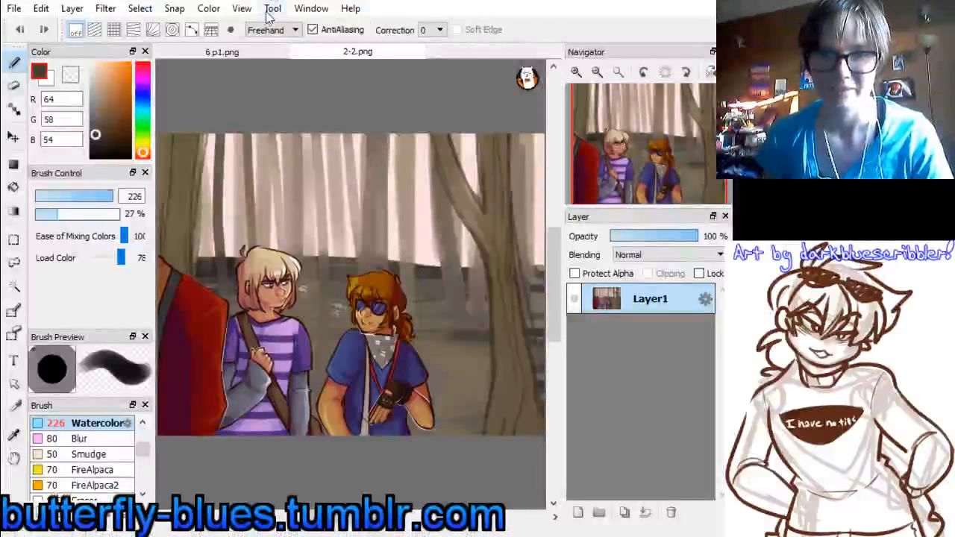
{"action": "left_click", "coordinate": [223, 51]}
{"action": "mouse_move", "coordinate": [213, 250]}
{"action": "left_mouse_down"}
{"action": "mouse_move", "coordinate": [243, 265]}
{"action": "mouse_move", "coordinate": [248, 287]}
{"action": "mouse_move", "coordinate": [233, 334]}
{"action": "mouse_move", "coordinate": [487, 363]}
{"action": "mouse_move", "coordinate": [275, 381]}
{"action": "mouse_move", "coordinate": [441, 403]}
{"action": "mouse_move", "coordinate": [442, 418]}
{"action": "mouse_move", "coordinate": [315, 311]}
{"action": "mouse_move", "coordinate": [512, 284]}
{"action": "mouse_move", "coordinate": [505, 276]}
{"action": "mouse_move", "coordinate": [532, 323]}
{"action": "mouse_move", "coordinate": [246, 348]}
{"action": "mouse_move", "coordinate": [190, 388]}
{"action": "mouse_move", "coordinate": [280, 414]}
{"action": "left_mouse_up"}
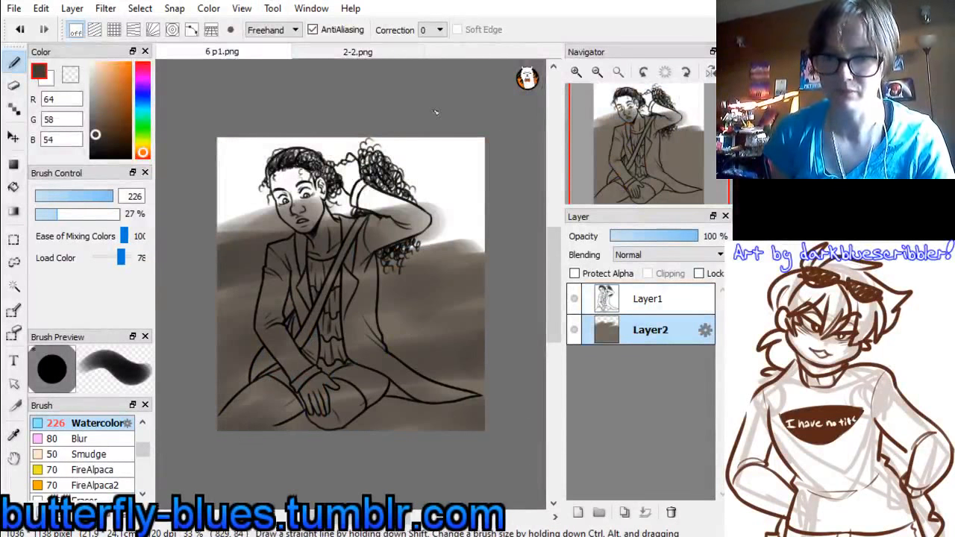
Sample the pale pink (254, 222, 224) from the sky in 2-2.png and paint it across the upper background of 6 p1.png
{"action": "left_click", "coordinate": [358, 51]}
{"action": "left_click", "coordinate": [418, 239], "text": "alt"}
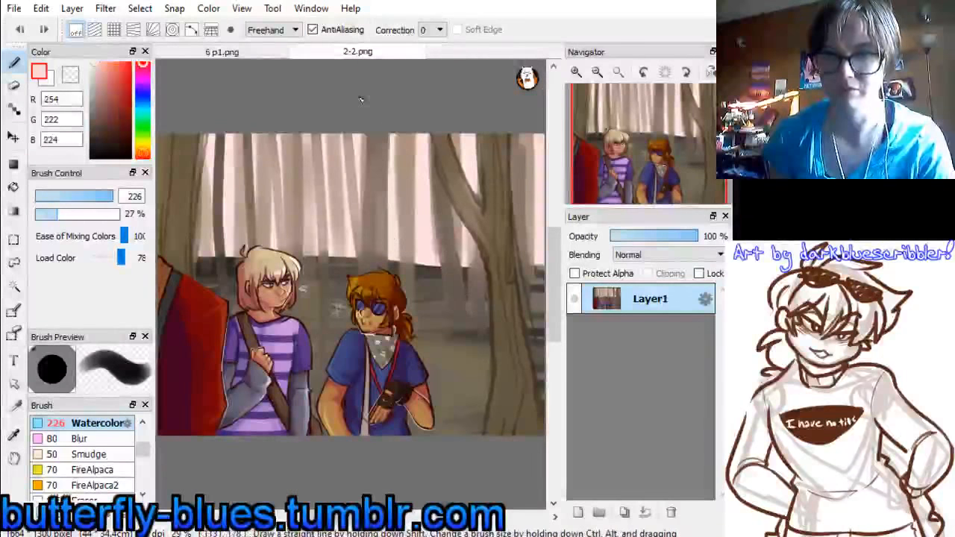
{"action": "left_click", "coordinate": [222, 51]}
{"action": "left_click_drag", "start_coordinate": [224, 172], "coordinate": [448, 165]}
{"action": "mouse_move", "coordinate": [246, 200]}
{"action": "left_mouse_down"}
{"action": "mouse_move", "coordinate": [224, 223]}
{"action": "mouse_move", "coordinate": [477, 238]}
{"action": "mouse_move", "coordinate": [254, 261]}
{"action": "mouse_move", "coordinate": [463, 140]}
{"action": "mouse_move", "coordinate": [207, 143]}
{"action": "mouse_move", "coordinate": [442, 130]}
{"action": "left_mouse_up"}
Reduce the Watercolor brush size to about 49 and sample the pinkish grey (191, 167, 165) from the distant trunks in 2-2.png
{"action": "left_click", "coordinate": [366, 51]}
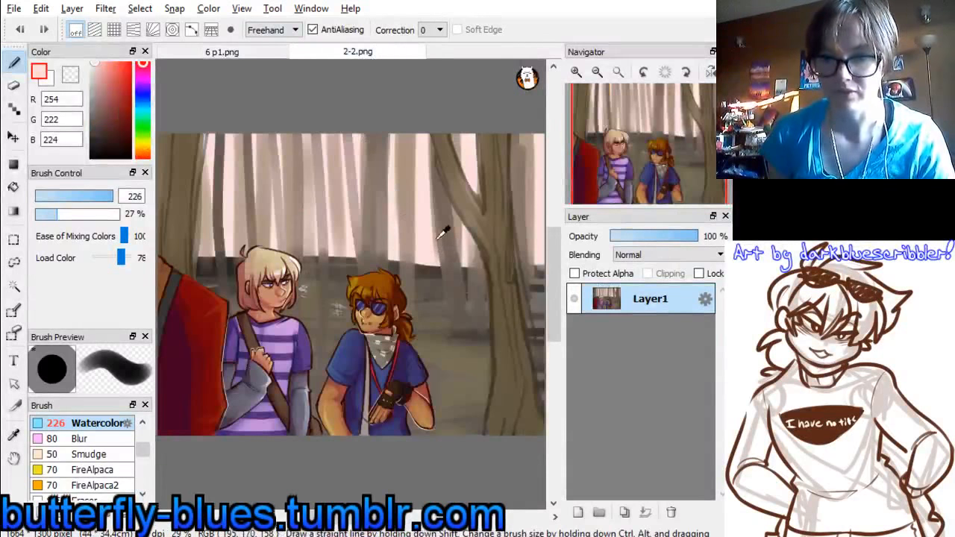
{"action": "left_click", "coordinate": [98, 117]}
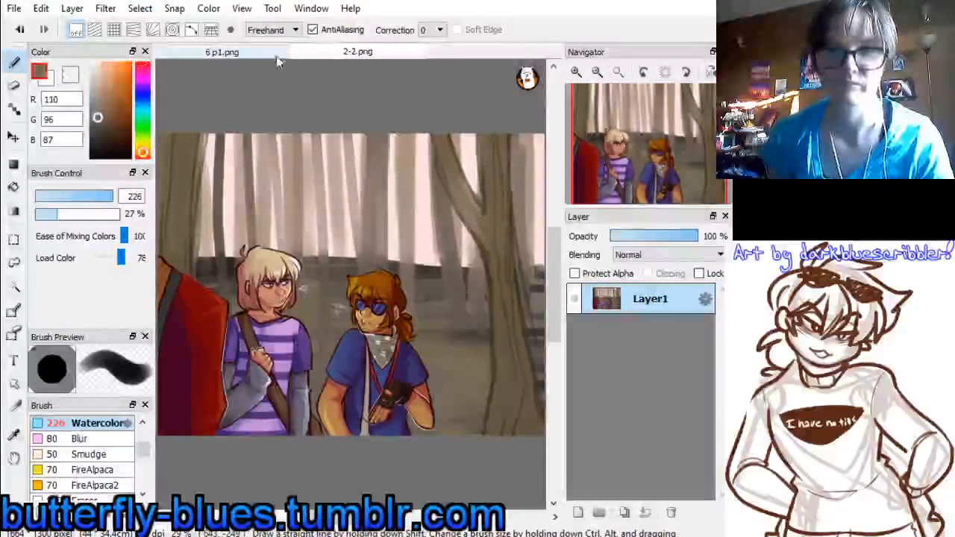
{"action": "left_click", "coordinate": [269, 51]}
{"action": "left_click_drag", "start_coordinate": [113, 196], "coordinate": [93, 196]}
{"action": "left_click", "coordinate": [358, 53]}
{"action": "left_click", "coordinate": [342, 176], "text": "alt"}
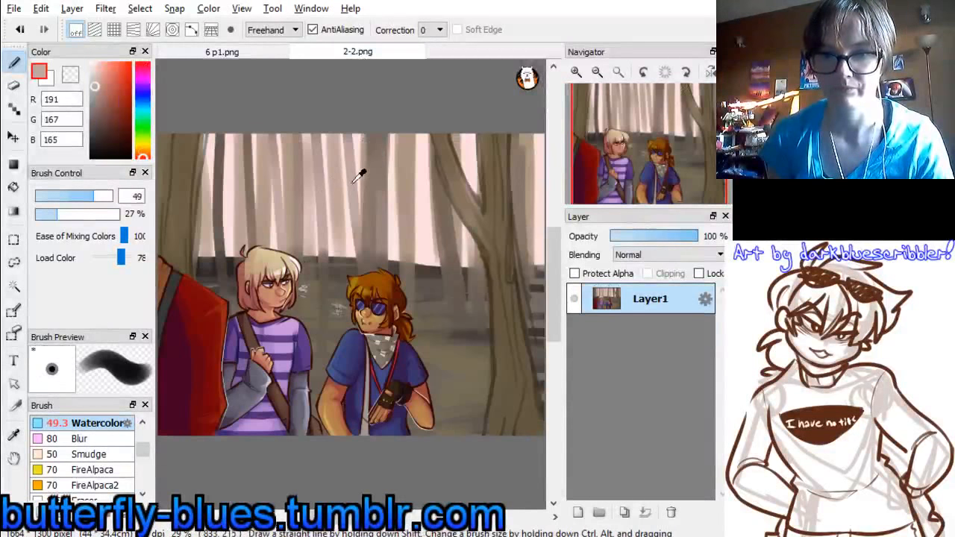
Paint vertical pinkish-grey distant trunks across the upper background of 6 p1.png on Layer2
{"action": "left_click", "coordinate": [261, 52]}
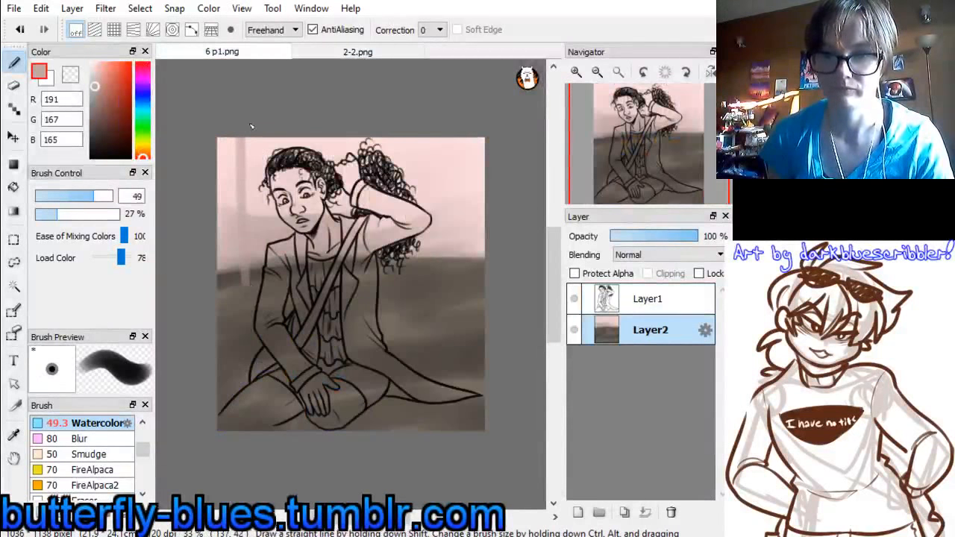
{"action": "left_click_drag", "start_coordinate": [309, 136], "coordinate": [313, 215]}
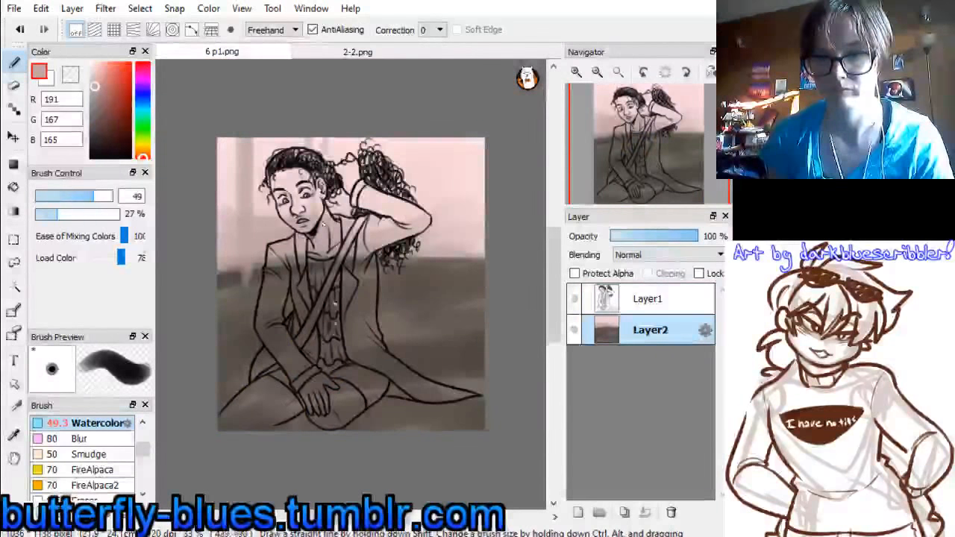
{"action": "mouse_move", "coordinate": [423, 132]}
{"action": "left_mouse_down"}
{"action": "mouse_move", "coordinate": [426, 276]}
{"action": "mouse_move", "coordinate": [439, 299]}
{"action": "left_mouse_up"}
{"action": "left_click_drag", "start_coordinate": [481, 136], "coordinate": [482, 254]}
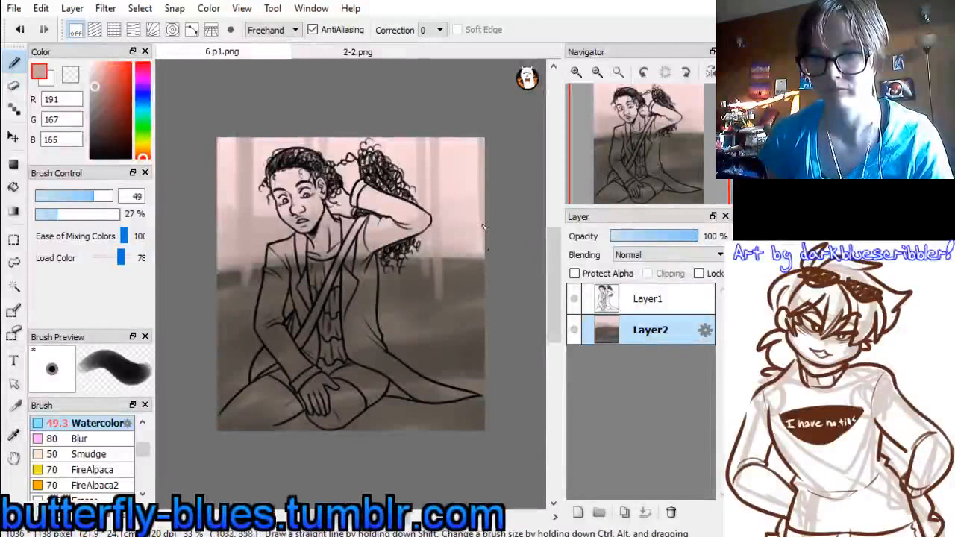
{"action": "left_click_drag", "start_coordinate": [401, 126], "coordinate": [401, 337]}
Sample the grey-brown (120, 105, 93) from the trunks in 2-2.png and paint darker vertical trunks behind the figure in 6 p1.png
{"action": "left_click", "coordinate": [369, 56]}
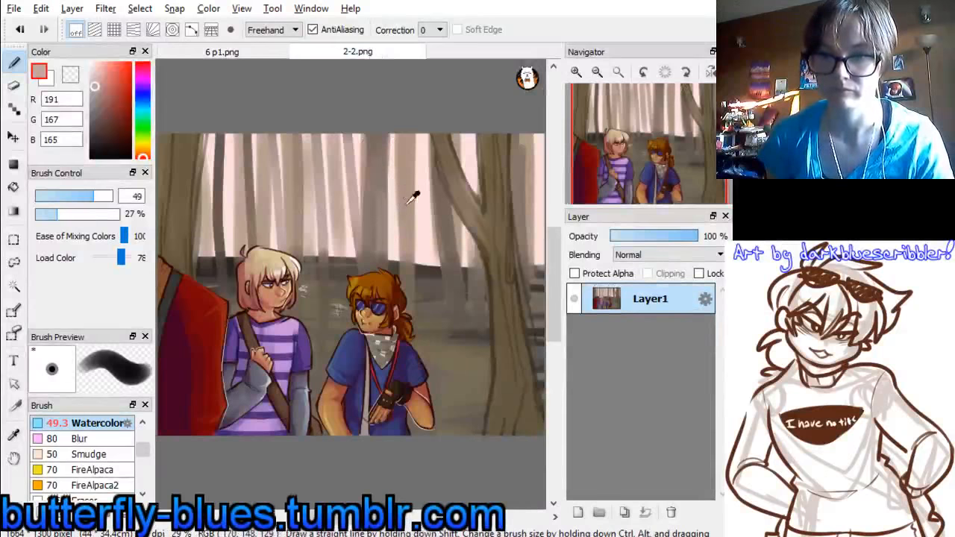
{"action": "left_click", "coordinate": [386, 135], "text": "alt"}
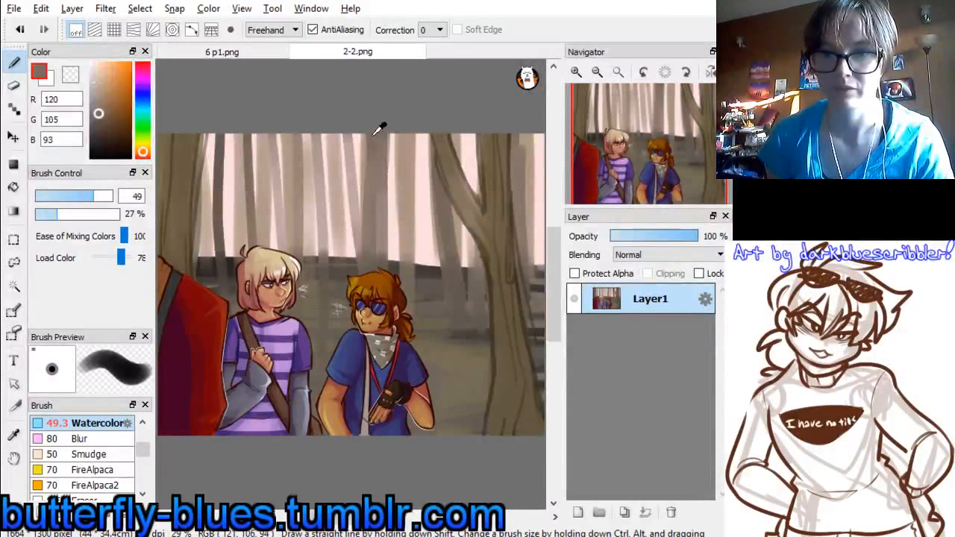
{"action": "left_click", "coordinate": [276, 53]}
{"action": "mouse_move", "coordinate": [265, 136]}
{"action": "left_mouse_down"}
{"action": "mouse_move", "coordinate": [263, 260]}
{"action": "mouse_move", "coordinate": [266, 228]}
{"action": "left_mouse_up"}
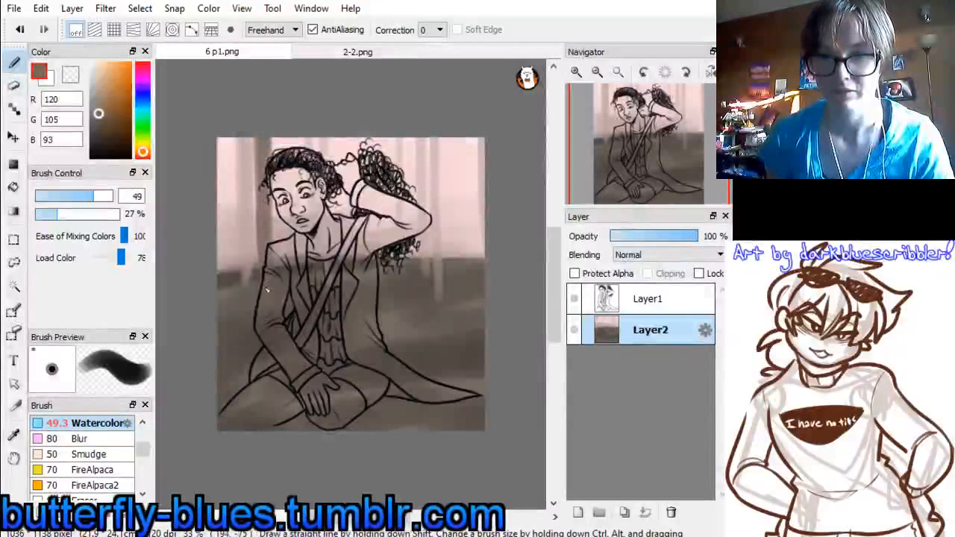
{"action": "mouse_move", "coordinate": [223, 137]}
{"action": "left_mouse_down"}
{"action": "mouse_move", "coordinate": [225, 288]}
{"action": "mouse_move", "coordinate": [234, 271]}
{"action": "left_mouse_up"}
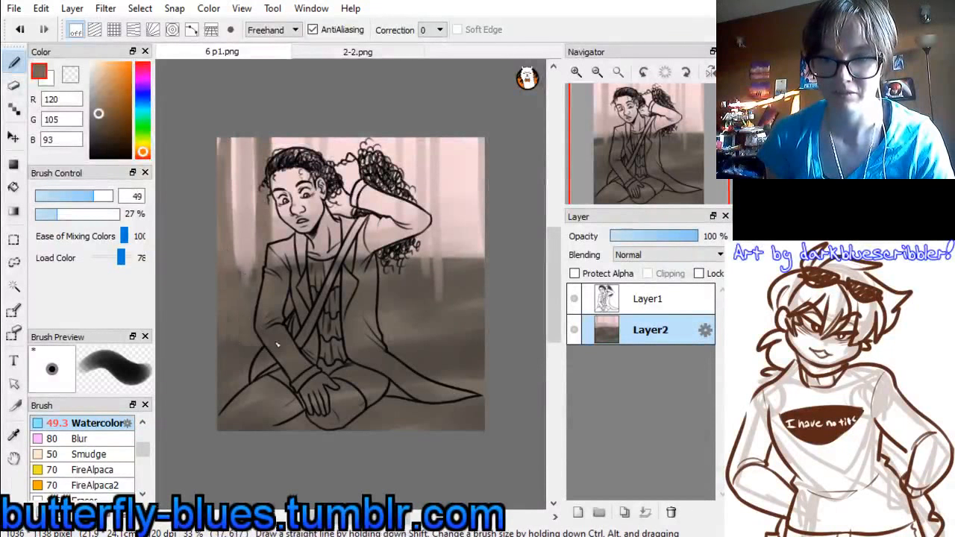
{"action": "left_click_drag", "start_coordinate": [365, 137], "coordinate": [369, 255]}
{"action": "left_click_drag", "start_coordinate": [470, 139], "coordinate": [474, 259]}
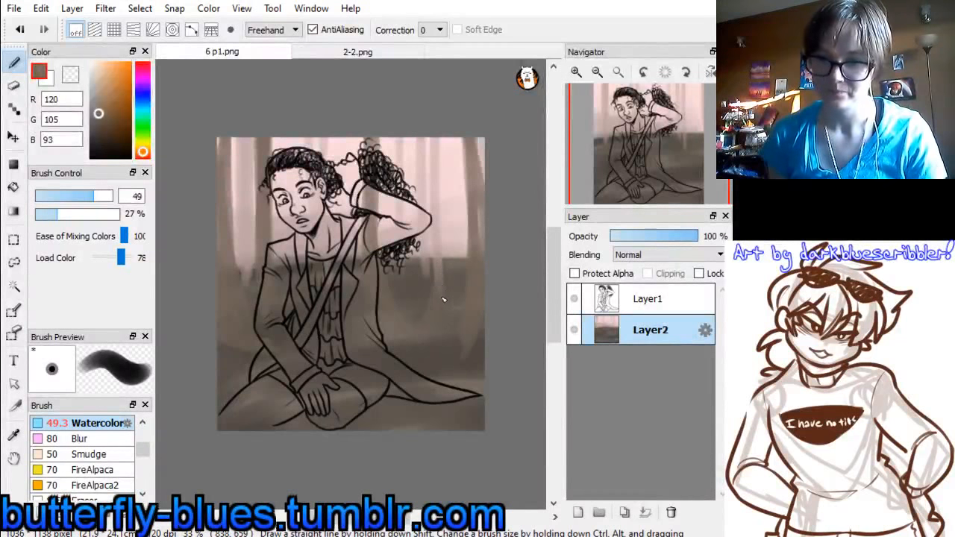
Sample the olive brown (105, 91, 65) from 2-2.png and paint the ground beneath the seated figure in 6 p1.png with a size 253 brush
{"action": "left_click", "coordinate": [359, 51]}
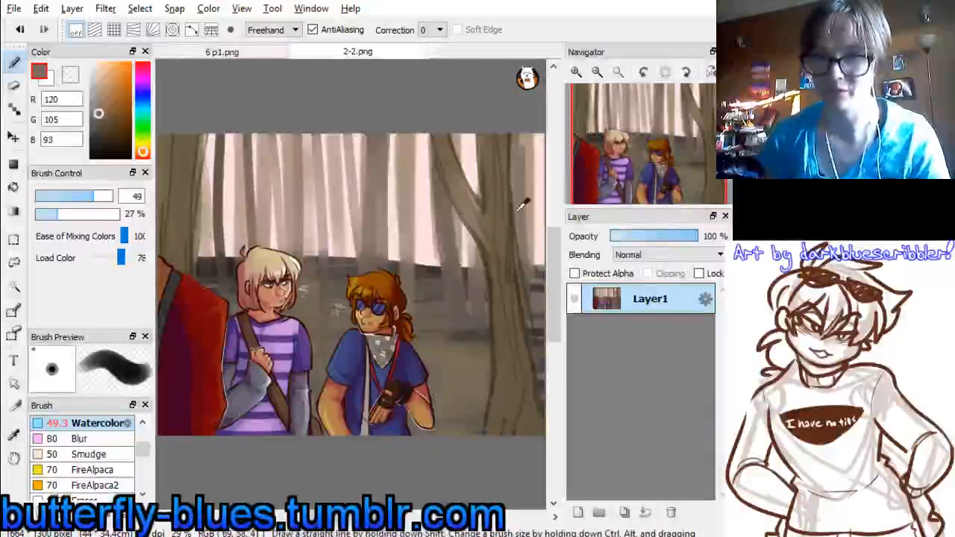
{"action": "left_click", "coordinate": [187, 142], "text": "alt"}
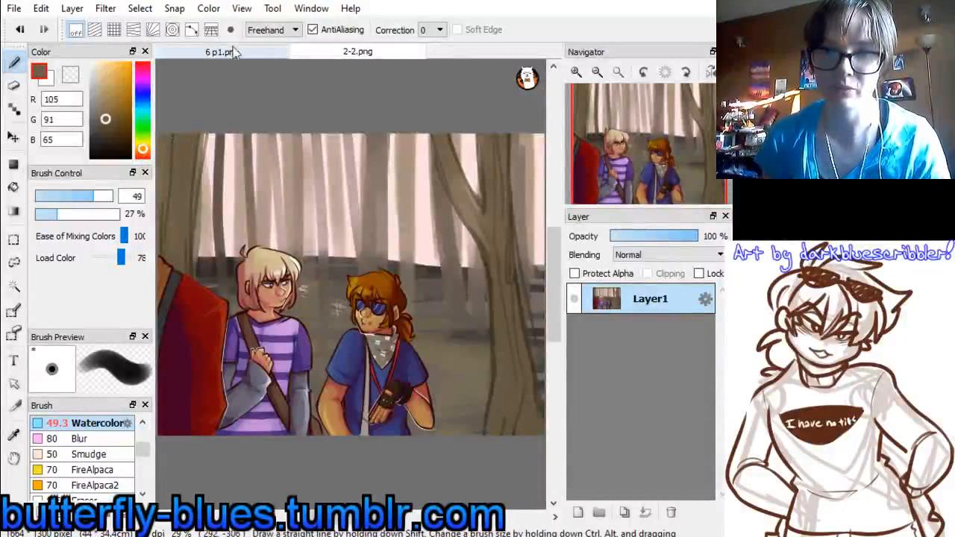
{"action": "left_click", "coordinate": [222, 52]}
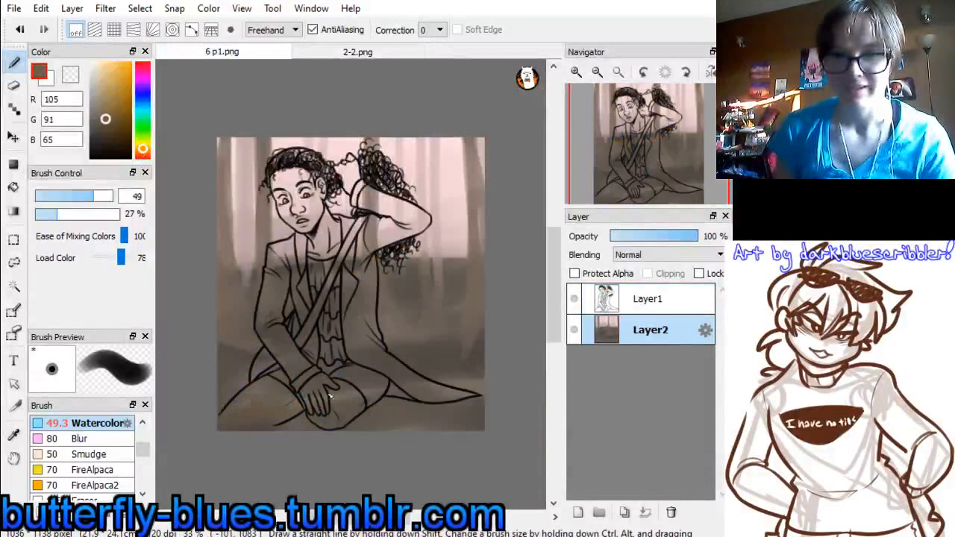
{"action": "left_click_drag", "start_coordinate": [113, 196], "coordinate": [131, 197]}
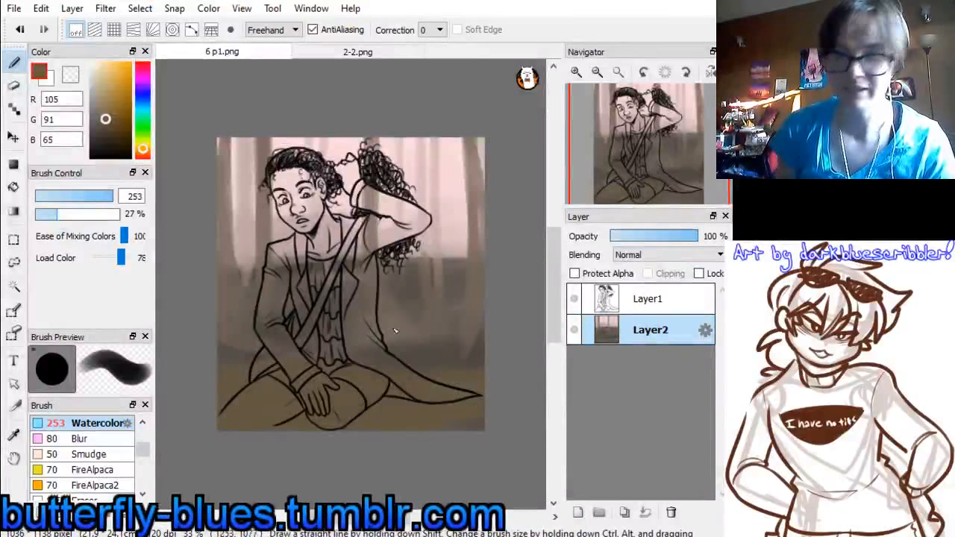
Choose a darker brown (76, 55, 15), reduce the brush size to about 28, and paint streaks across the olive ground
{"action": "left_click", "coordinate": [118, 133]}
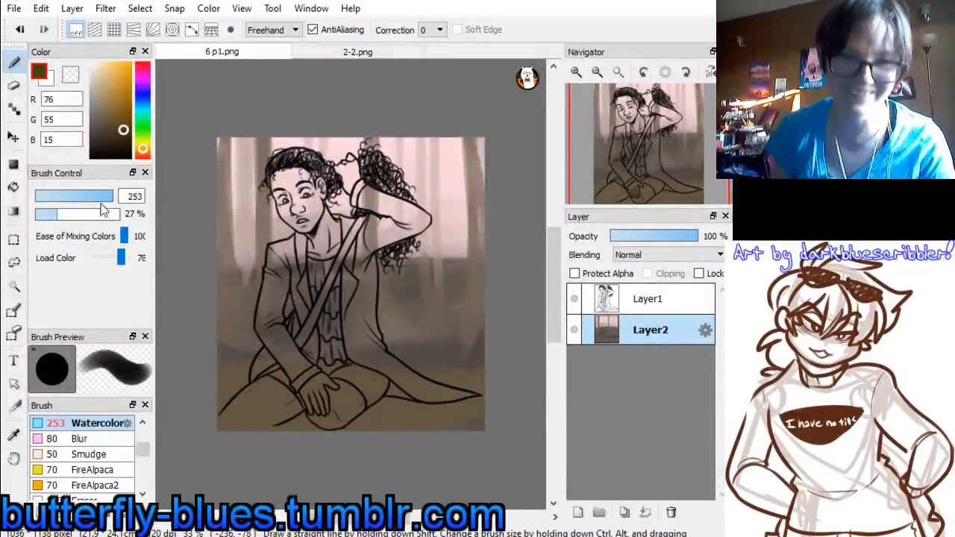
{"action": "left_click_drag", "start_coordinate": [101, 197], "coordinate": [77, 197]}
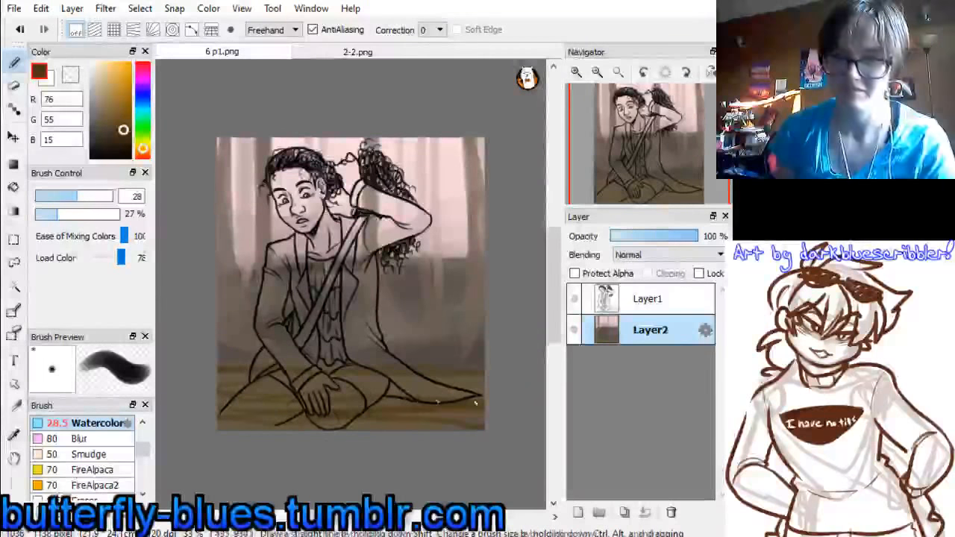
{"action": "left_click_drag", "start_coordinate": [377, 409], "coordinate": [312, 437]}
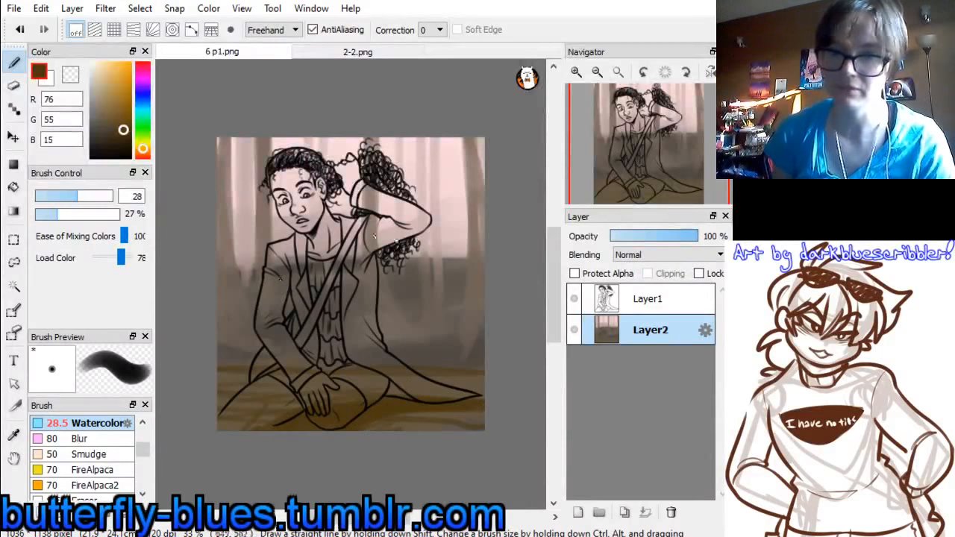
Choose a light tan (213, 184, 127), set the brush size to about 50, and brush highlights along the ground, undoing the last stroke
{"action": "left_click", "coordinate": [368, 53]}
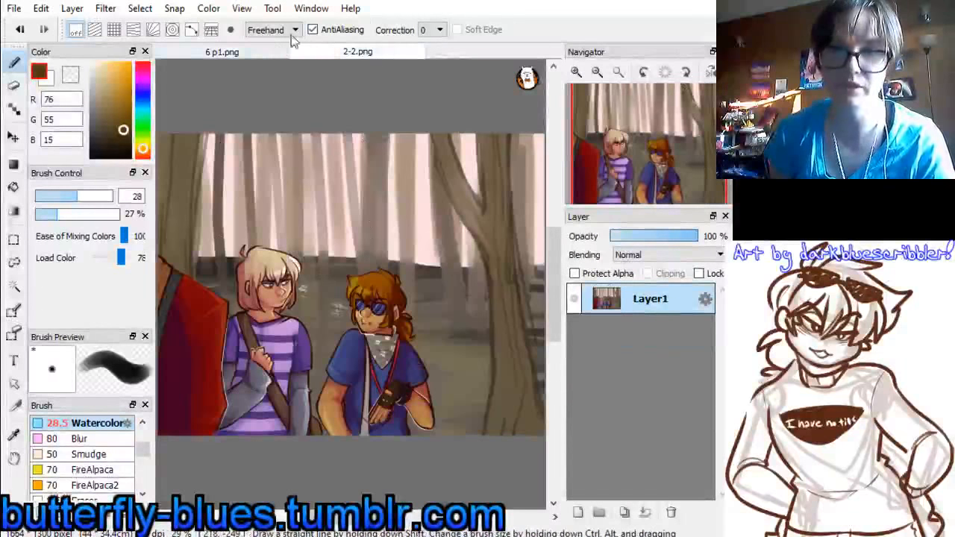
{"action": "left_click", "coordinate": [106, 78]}
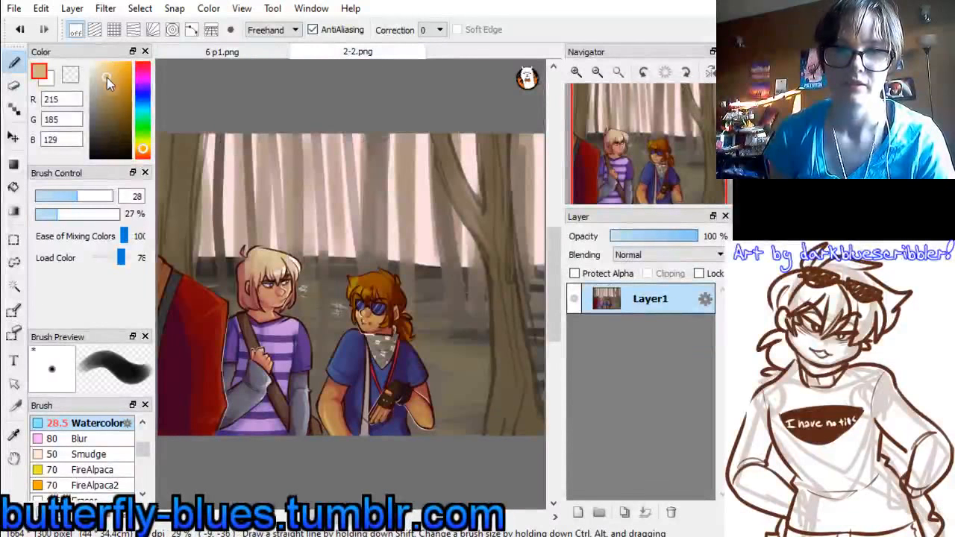
{"action": "left_click", "coordinate": [60, 196]}
{"action": "left_click", "coordinate": [81, 200]}
{"action": "left_click_drag", "start_coordinate": [81, 200], "coordinate": [95, 198]}
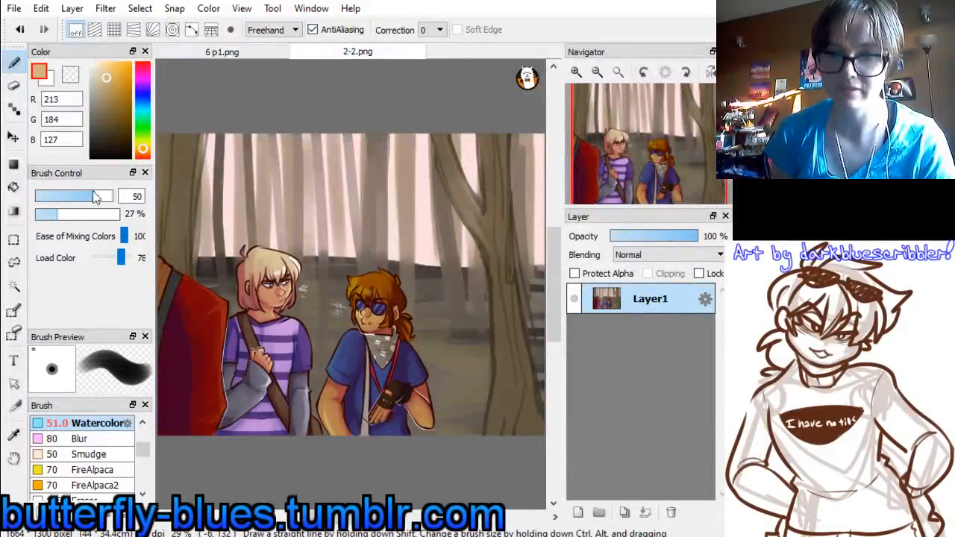
{"action": "left_click", "coordinate": [254, 51]}
{"action": "left_click_drag", "start_coordinate": [226, 377], "coordinate": [577, 392]}
{"action": "key", "text": "ctrl+z"}
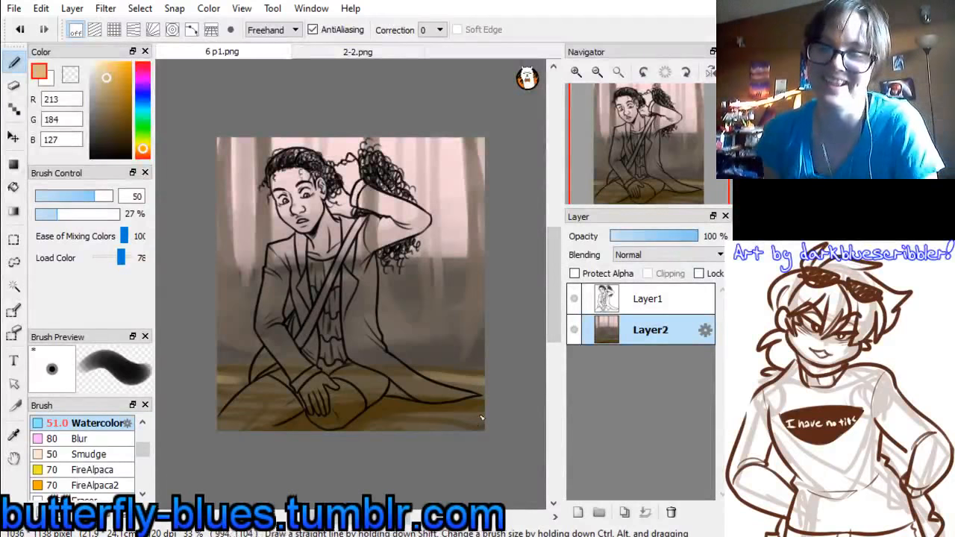
Add a new layer above Layer2 and shade the background left of the figure with dark grey-browns sampled from the canvas
{"action": "left_click", "coordinate": [579, 510]}
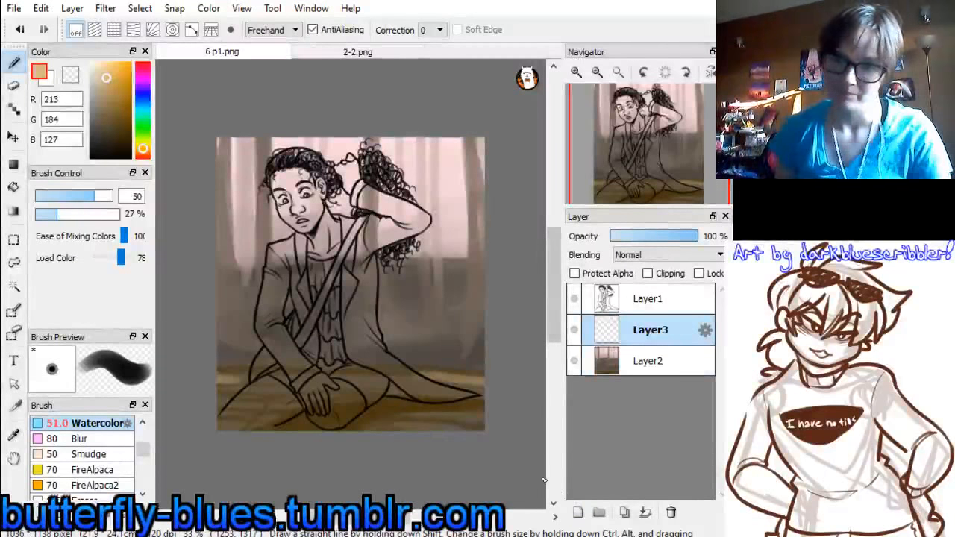
{"action": "left_click", "coordinate": [424, 350], "text": "alt"}
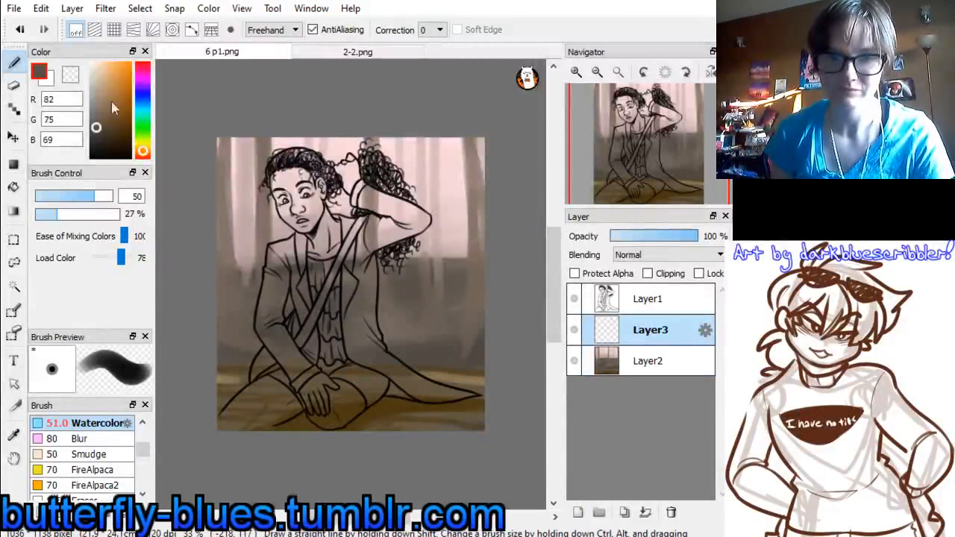
{"action": "left_click", "coordinate": [99, 140]}
{"action": "mouse_move", "coordinate": [209, 325]}
{"action": "left_mouse_down"}
{"action": "mouse_move", "coordinate": [253, 339]}
{"action": "mouse_move", "coordinate": [205, 331]}
{"action": "mouse_move", "coordinate": [256, 361]}
{"action": "mouse_move", "coordinate": [211, 296]}
{"action": "mouse_move", "coordinate": [245, 362]}
{"action": "mouse_move", "coordinate": [213, 277]}
{"action": "mouse_move", "coordinate": [250, 365]}
{"action": "mouse_move", "coordinate": [218, 296]}
{"action": "mouse_move", "coordinate": [236, 305]}
{"action": "mouse_move", "coordinate": [259, 356]}
{"action": "mouse_move", "coordinate": [219, 262]}
{"action": "mouse_move", "coordinate": [264, 350]}
{"action": "left_mouse_up"}
{"action": "left_click", "coordinate": [226, 351], "text": "alt"}
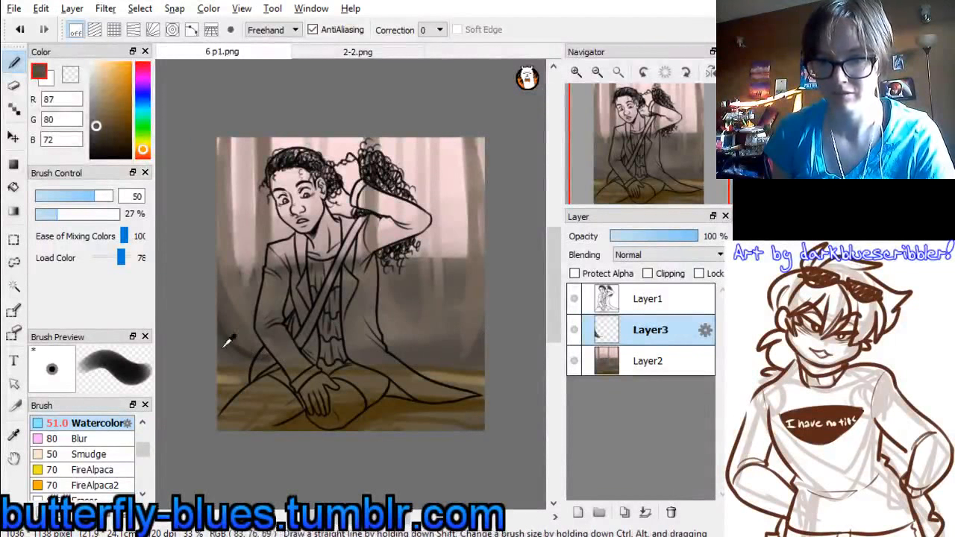
{"action": "left_click", "coordinate": [250, 352], "text": "alt"}
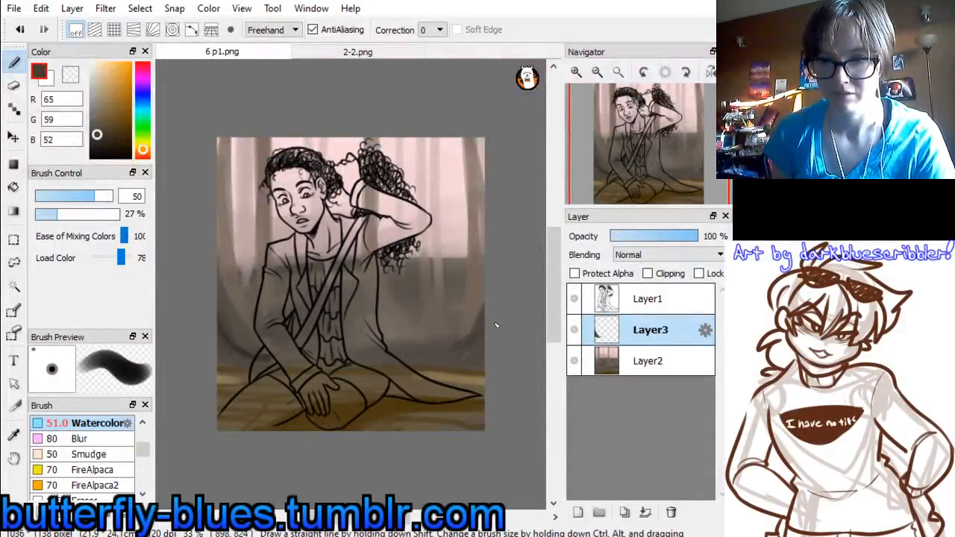
Paint dark grey-brown (65, 59, 52) shading right of the figure and merge the shading layer down into Layer2
{"action": "mouse_move", "coordinate": [476, 314]}
{"action": "left_mouse_down"}
{"action": "mouse_move", "coordinate": [451, 341]}
{"action": "mouse_move", "coordinate": [459, 330]}
{"action": "left_mouse_up"}
{"action": "left_click_drag", "start_coordinate": [389, 312], "coordinate": [408, 341]}
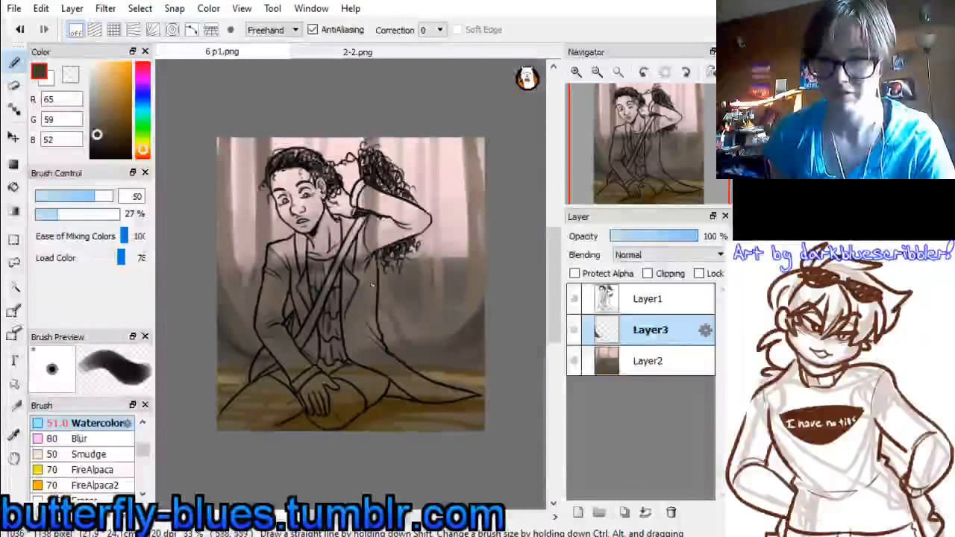
{"action": "mouse_move", "coordinate": [381, 295]}
{"action": "left_mouse_down"}
{"action": "mouse_move", "coordinate": [426, 357]}
{"action": "mouse_move", "coordinate": [383, 310]}
{"action": "mouse_move", "coordinate": [395, 345]}
{"action": "left_mouse_up"}
{"action": "left_click_drag", "start_coordinate": [380, 312], "coordinate": [388, 346]}
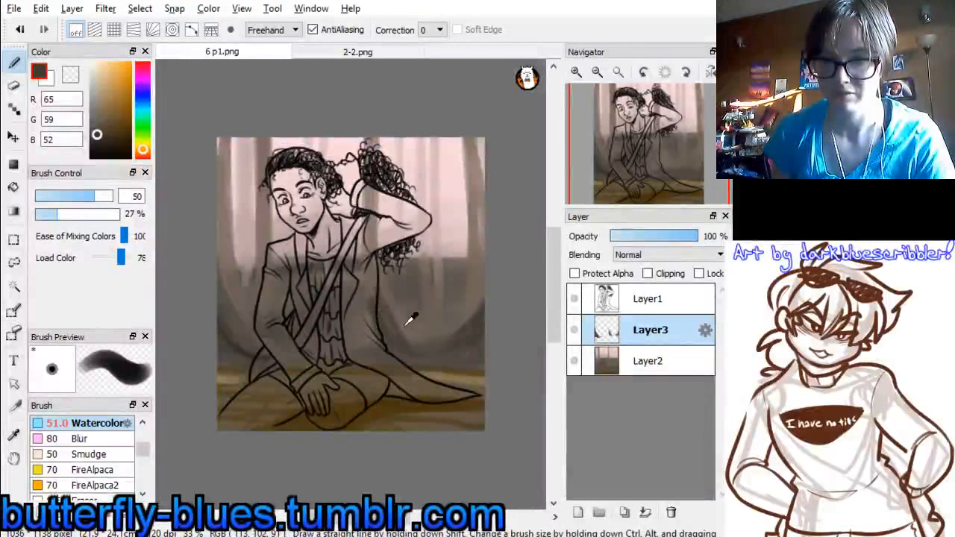
{"action": "left_click", "coordinate": [413, 321], "text": "alt"}
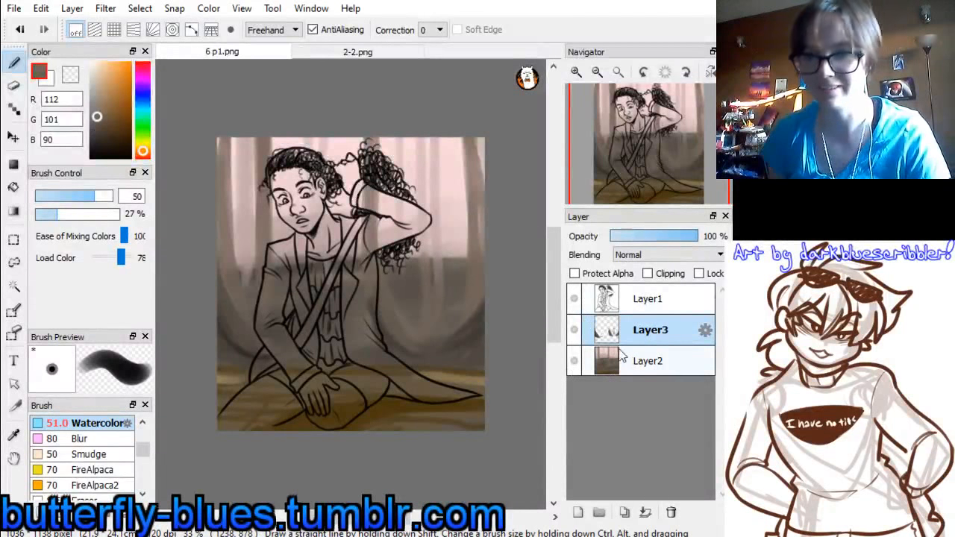
{"action": "key", "text": "ctrl+e"}
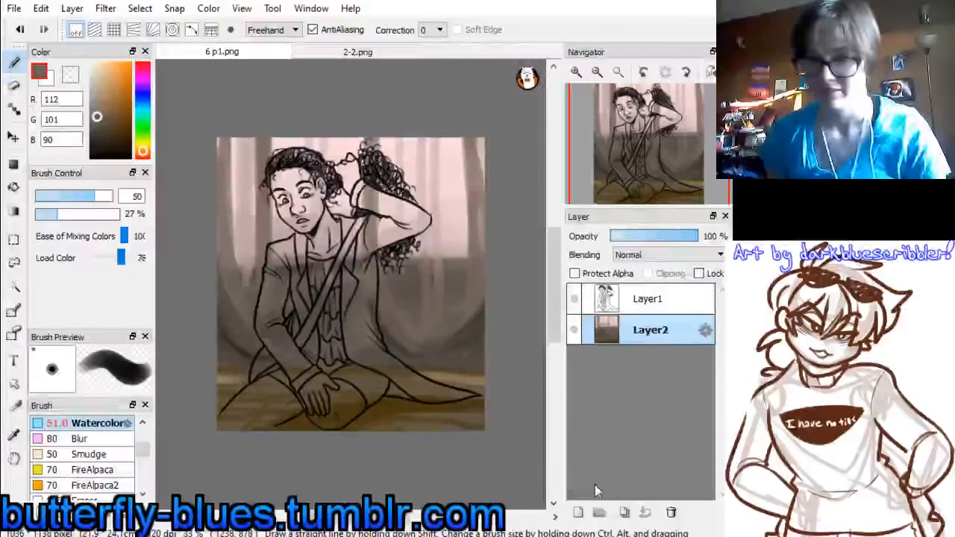
Add a new layer above Layer2 in 6 p1.png and replace the 2-2.png reference with refhalfy.psd
{"action": "left_click", "coordinate": [577, 512]}
{"action": "left_click", "coordinate": [358, 52]}
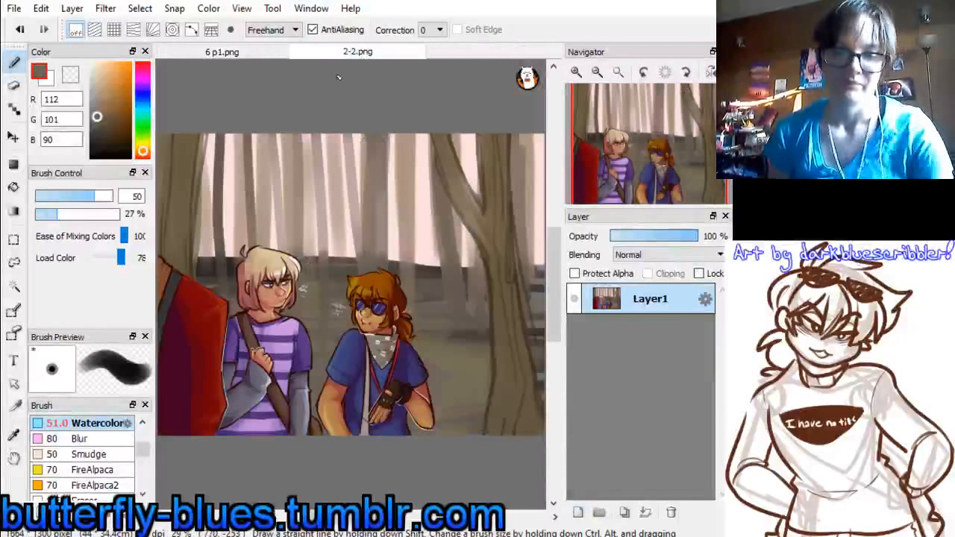
{"action": "key", "text": "ctrl+w"}
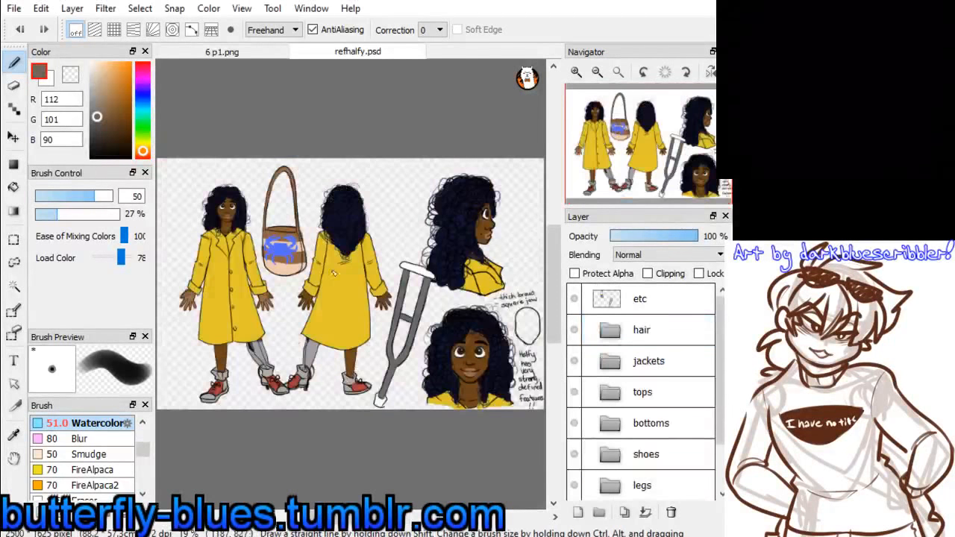
Enlarge the character reference in refhalfy.psd and switch the jacket from the closed raincoat to the open one
{"action": "left_click", "coordinate": [576, 71]}
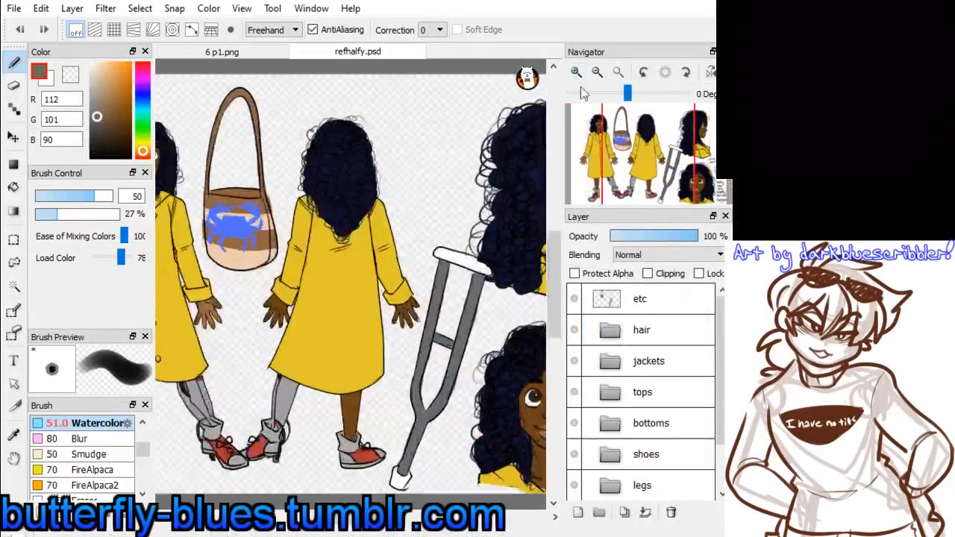
{"action": "left_click", "coordinate": [610, 401]}
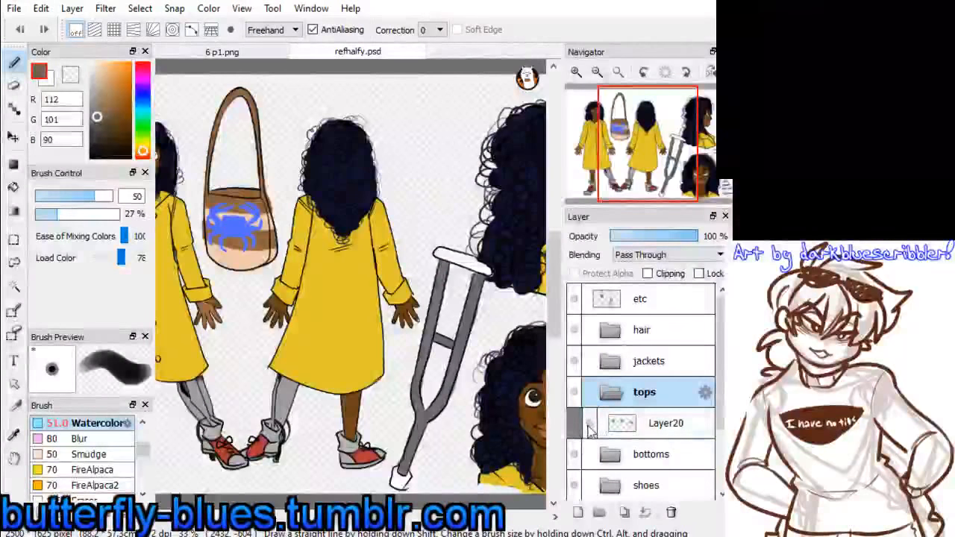
{"action": "left_click", "coordinate": [610, 395]}
{"action": "left_click", "coordinate": [610, 361]}
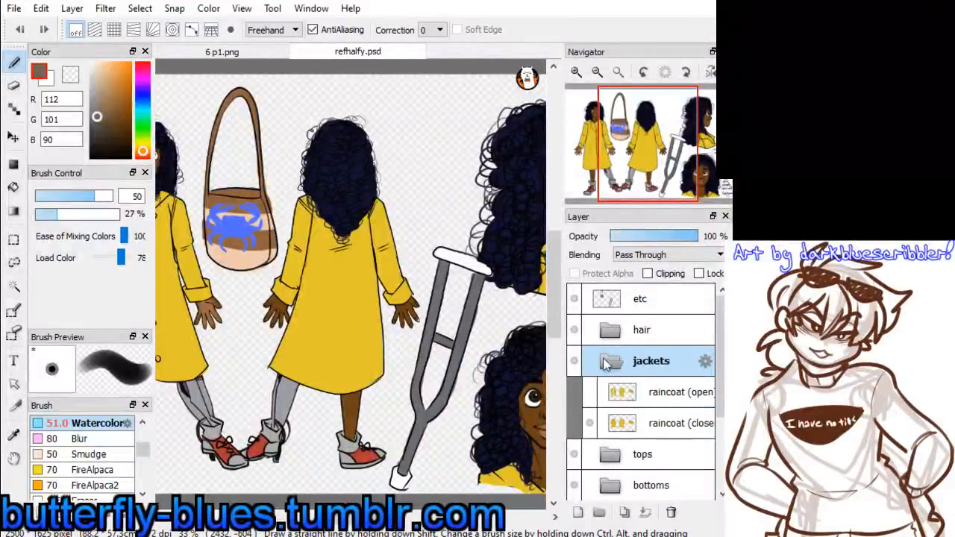
{"action": "left_click", "coordinate": [590, 393]}
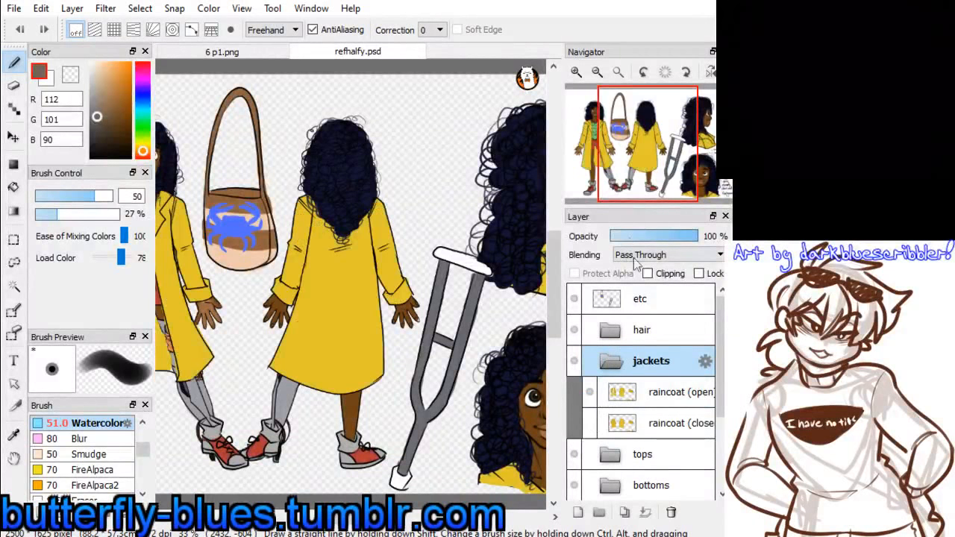
{"action": "left_click_drag", "start_coordinate": [636, 176], "coordinate": [615, 177]}
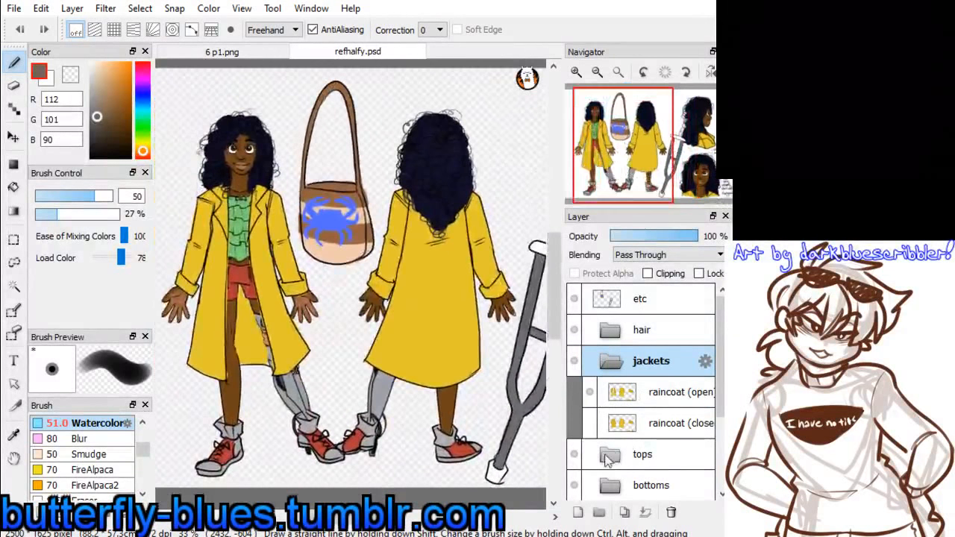
Switch the reference figure's hair in refhalfy.psd from the down version to the up version
{"action": "left_click", "coordinate": [610, 361]}
{"action": "left_click", "coordinate": [611, 330]}
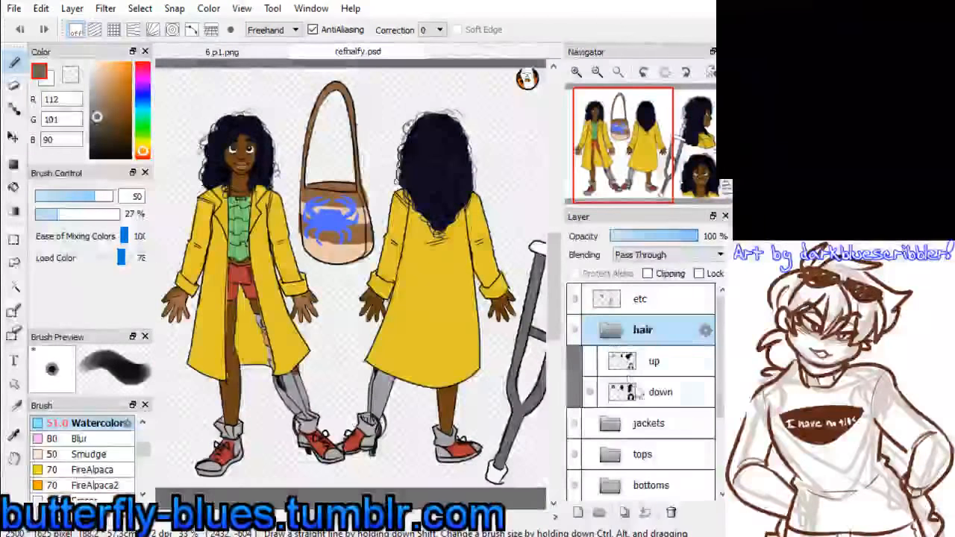
{"action": "left_click", "coordinate": [590, 392]}
{"action": "left_click", "coordinate": [590, 361]}
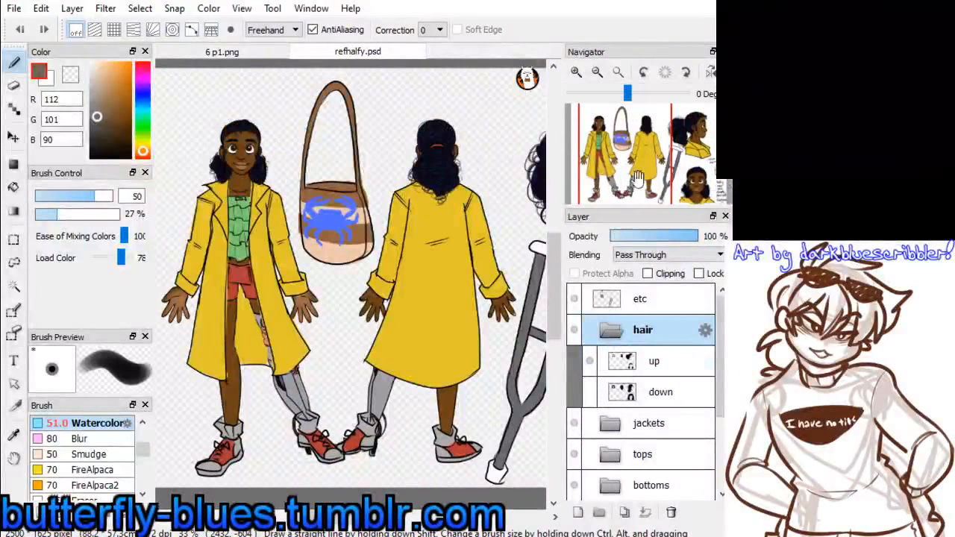
Sample the brown skin colour (110, 68, 23) from the reference figure and set the Pen brush to size 43 in 6 p1.png
{"action": "scroll", "coordinate": [613, 149], "scroll_direction": "up", "scroll_amount": 3}
{"action": "left_click_drag", "start_coordinate": [613, 149], "coordinate": [617, 151]}
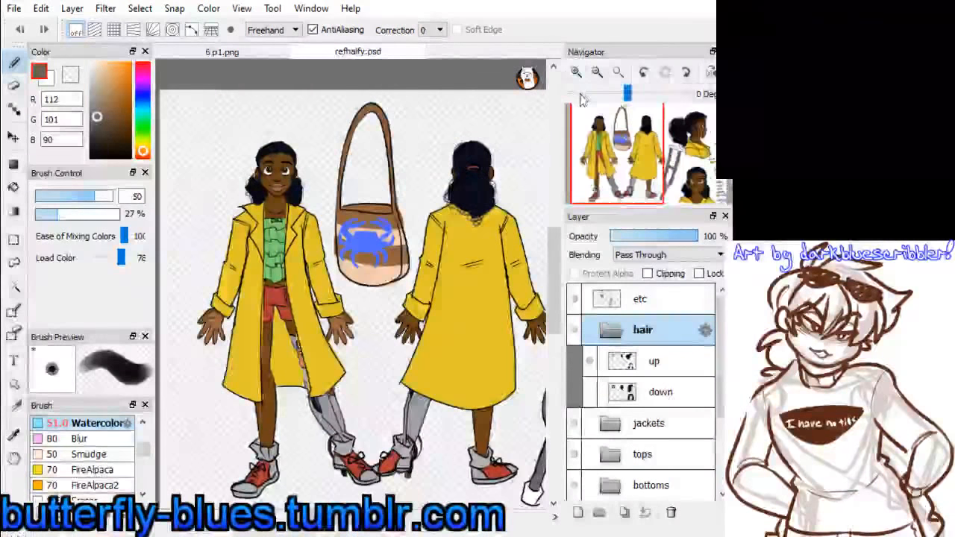
{"action": "left_click", "coordinate": [575, 72]}
{"action": "left_click_drag", "start_coordinate": [616, 138], "coordinate": [602, 148]}
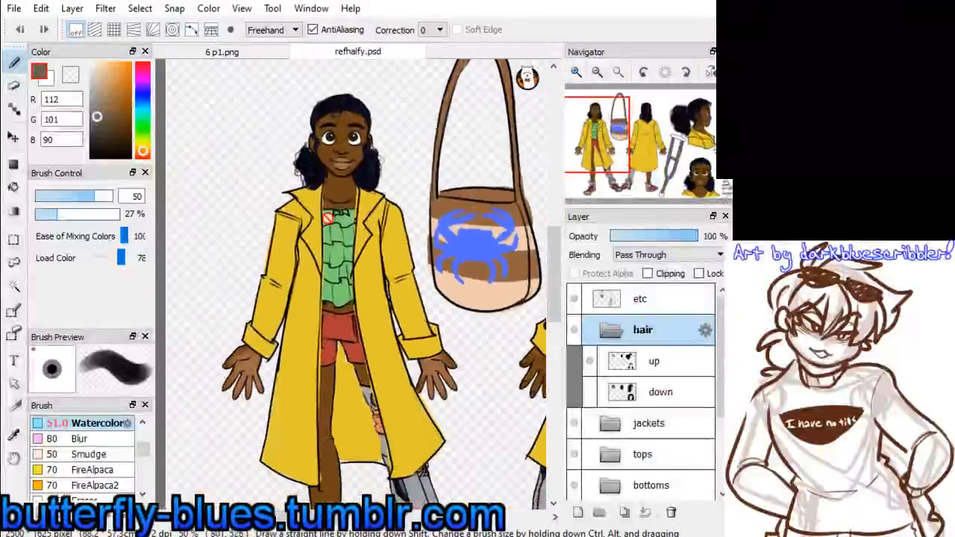
{"action": "left_click", "coordinate": [348, 181], "text": "alt"}
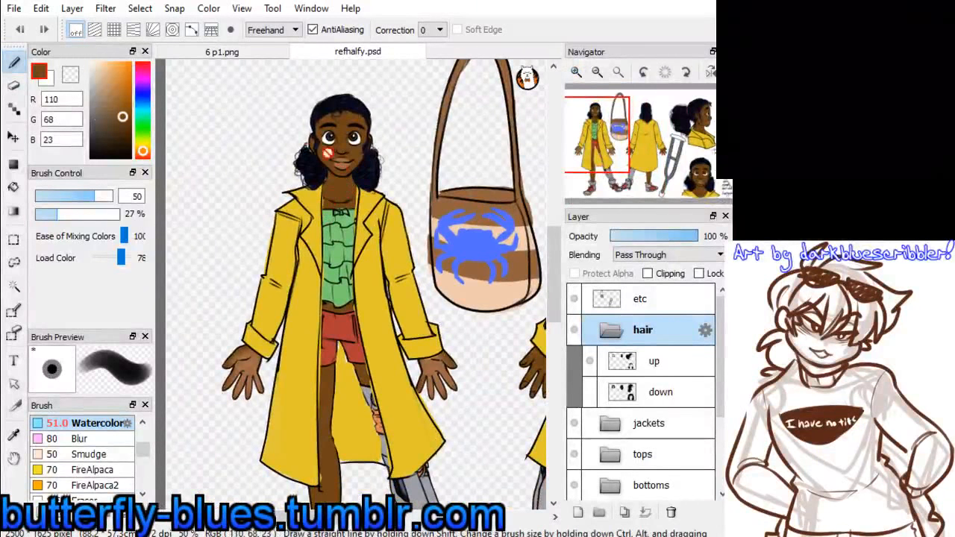
{"action": "left_click", "coordinate": [245, 52]}
{"action": "left_click", "coordinate": [14, 62]}
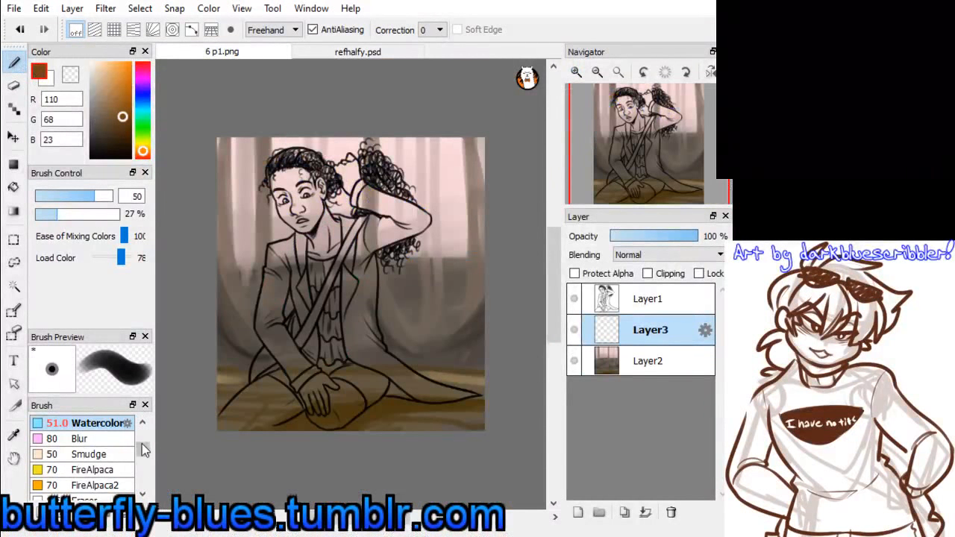
{"action": "scroll", "coordinate": [142, 443], "scroll_direction": "up", "scroll_amount": 3}
{"action": "left_click", "coordinate": [80, 423]}
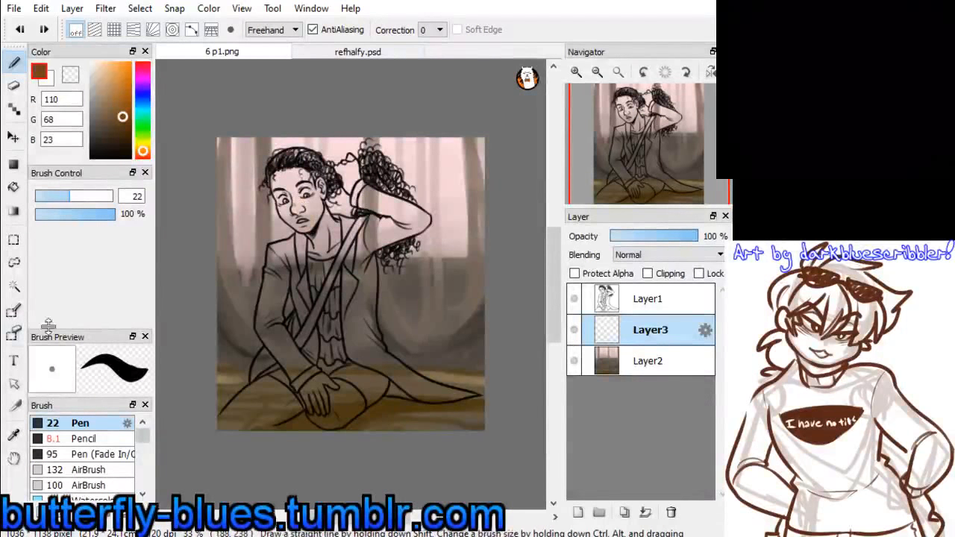
{"action": "left_click_drag", "start_coordinate": [75, 197], "coordinate": [90, 197]}
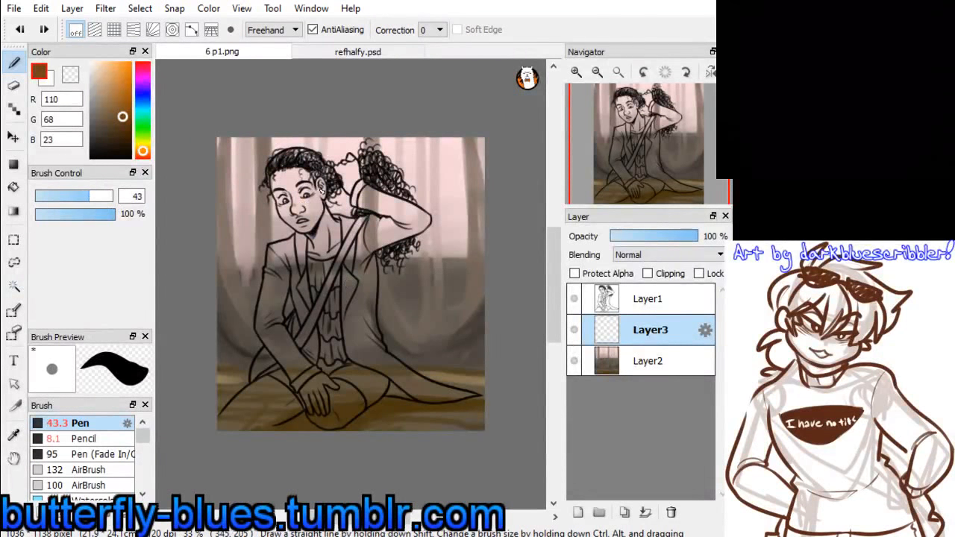
Paint the figure's face, neck, both hands and bare legs on Layer3 with the brown skin colour
{"action": "mouse_move", "coordinate": [303, 188]}
{"action": "left_mouse_down"}
{"action": "mouse_move", "coordinate": [302, 198]}
{"action": "mouse_move", "coordinate": [317, 176]}
{"action": "mouse_move", "coordinate": [322, 185]}
{"action": "mouse_move", "coordinate": [276, 180]}
{"action": "mouse_move", "coordinate": [283, 222]}
{"action": "left_mouse_up"}
{"action": "left_click_drag", "start_coordinate": [296, 218], "coordinate": [307, 231]}
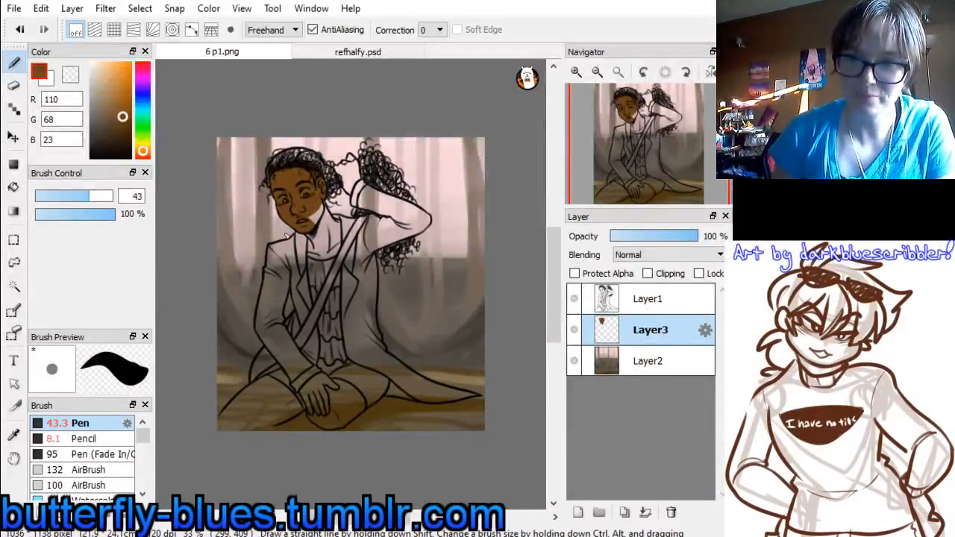
{"action": "mouse_move", "coordinate": [321, 214]}
{"action": "left_mouse_down"}
{"action": "mouse_move", "coordinate": [329, 243]}
{"action": "mouse_move", "coordinate": [337, 240]}
{"action": "mouse_move", "coordinate": [326, 210]}
{"action": "mouse_move", "coordinate": [342, 228]}
{"action": "mouse_move", "coordinate": [321, 232]}
{"action": "mouse_move", "coordinate": [322, 258]}
{"action": "mouse_move", "coordinate": [312, 244]}
{"action": "mouse_move", "coordinate": [337, 260]}
{"action": "mouse_move", "coordinate": [332, 231]}
{"action": "mouse_move", "coordinate": [350, 228]}
{"action": "mouse_move", "coordinate": [342, 237]}
{"action": "left_mouse_up"}
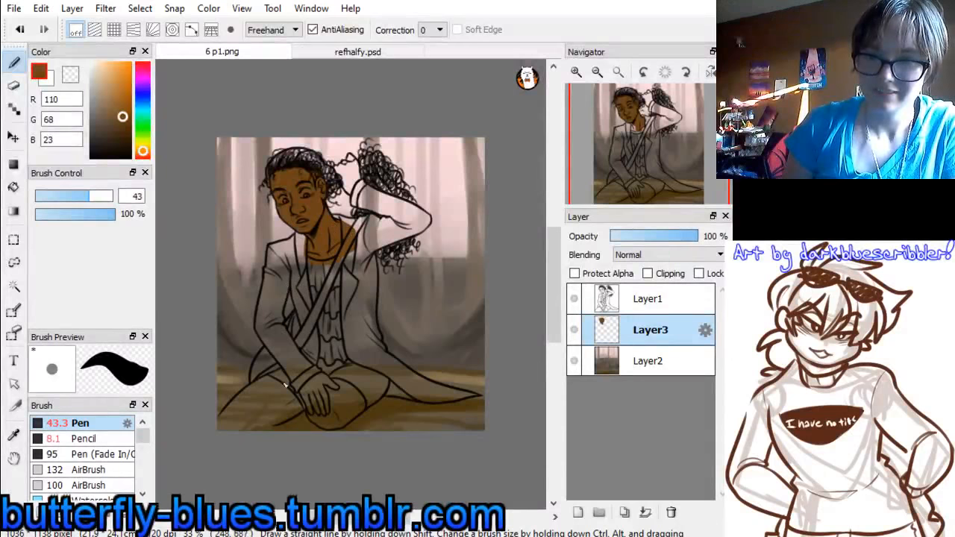
{"action": "mouse_move", "coordinate": [320, 406]}
{"action": "left_mouse_down"}
{"action": "mouse_move", "coordinate": [344, 388]}
{"action": "mouse_move", "coordinate": [353, 397]}
{"action": "left_mouse_up"}
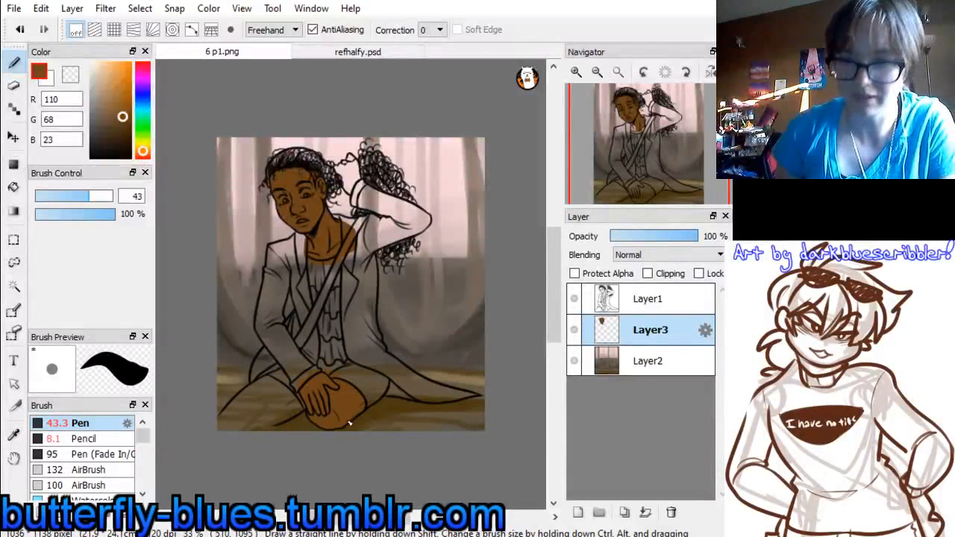
{"action": "mouse_move", "coordinate": [282, 384]}
{"action": "left_mouse_down"}
{"action": "mouse_move", "coordinate": [217, 432]}
{"action": "mouse_move", "coordinate": [278, 381]}
{"action": "mouse_move", "coordinate": [221, 430]}
{"action": "mouse_move", "coordinate": [279, 385]}
{"action": "left_mouse_up"}
{"action": "mouse_move", "coordinate": [236, 408]}
{"action": "left_mouse_down"}
{"action": "mouse_move", "coordinate": [305, 387]}
{"action": "mouse_move", "coordinate": [243, 429]}
{"action": "mouse_move", "coordinate": [300, 403]}
{"action": "left_mouse_up"}
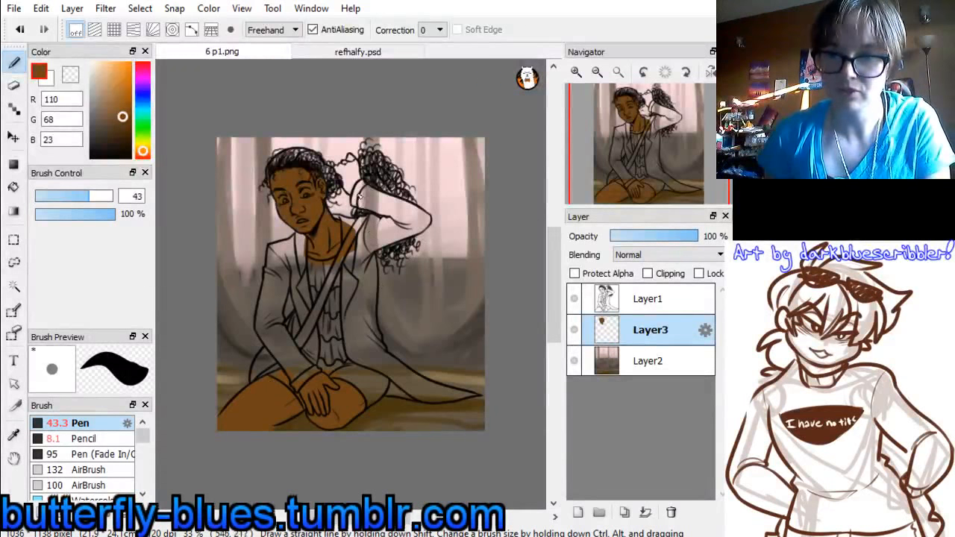
{"action": "mouse_move", "coordinate": [346, 176]}
{"action": "left_mouse_down"}
{"action": "mouse_move", "coordinate": [352, 185]}
{"action": "mouse_move", "coordinate": [340, 171]}
{"action": "mouse_move", "coordinate": [354, 157]}
{"action": "mouse_move", "coordinate": [359, 182]}
{"action": "left_mouse_up"}
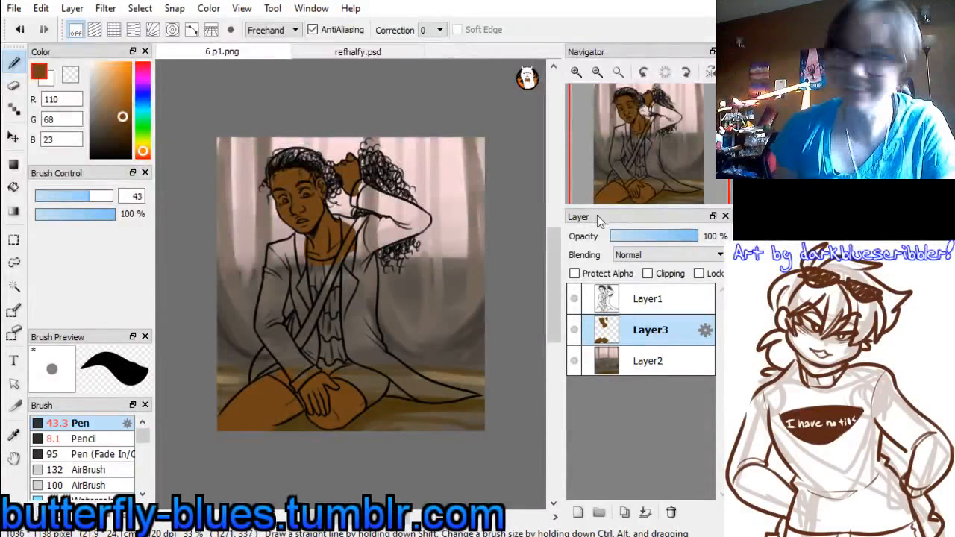
Set the Pen to white (255, 255, 255) at size 21 for the details of the face
{"action": "left_click_drag", "start_coordinate": [664, 144], "coordinate": [639, 153]}
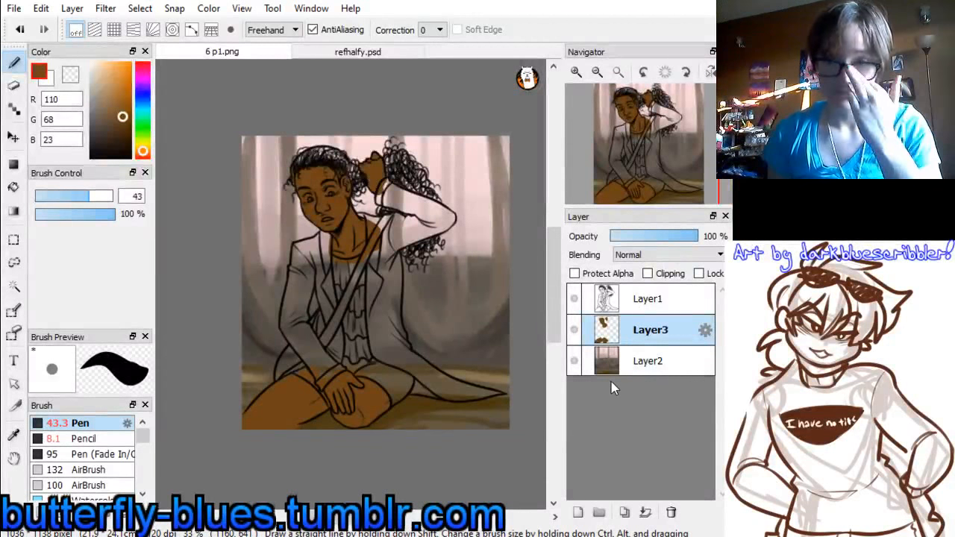
{"action": "left_click", "coordinate": [576, 73]}
{"action": "left_click", "coordinate": [576, 72]}
{"action": "left_click_drag", "start_coordinate": [635, 135], "coordinate": [642, 140]}
{"action": "left_click_drag", "start_coordinate": [96, 71], "coordinate": [87, 62]}
{"action": "left_click", "coordinate": [71, 194]}
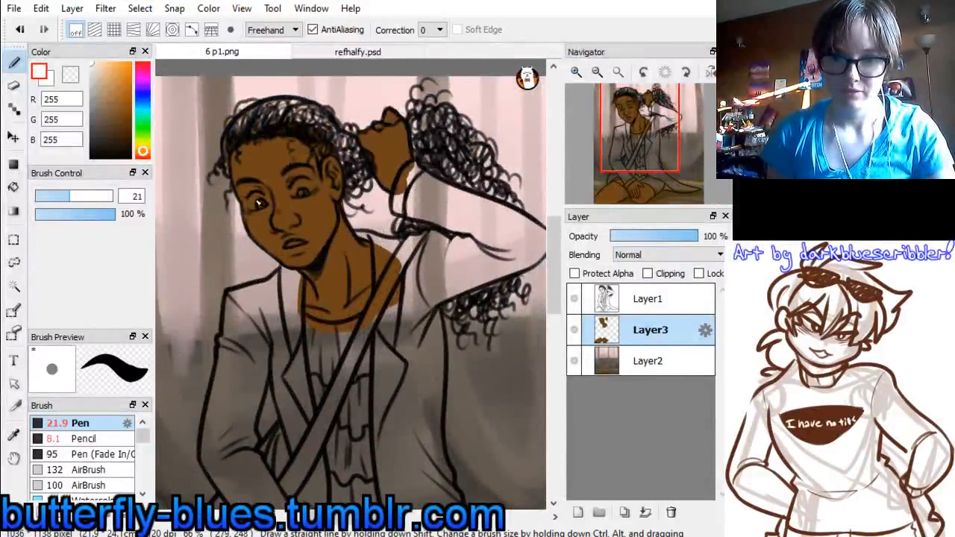
Try painting white eyes and teeth and sampled dark brown (62, 46, 20) irises directly on Layer3, and undo those strokes
{"action": "left_click_drag", "start_coordinate": [258, 203], "coordinate": [300, 192]}
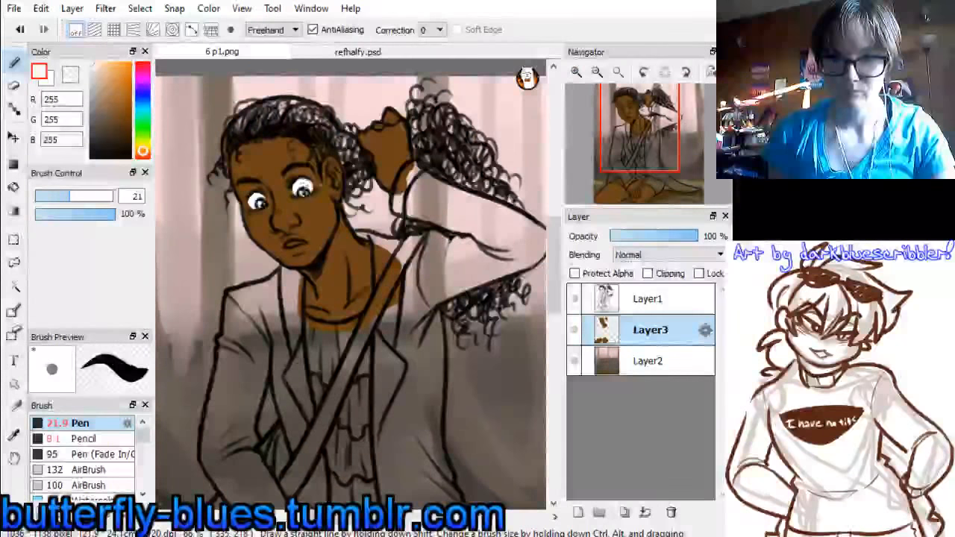
{"action": "left_click_drag", "start_coordinate": [288, 245], "coordinate": [306, 246]}
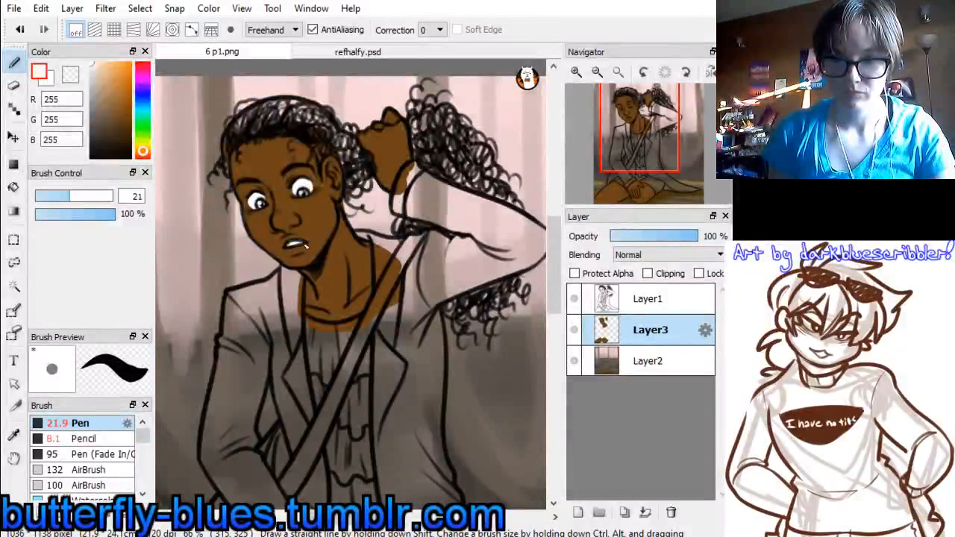
{"action": "left_click", "coordinate": [364, 52]}
{"action": "left_click", "coordinate": [576, 72]}
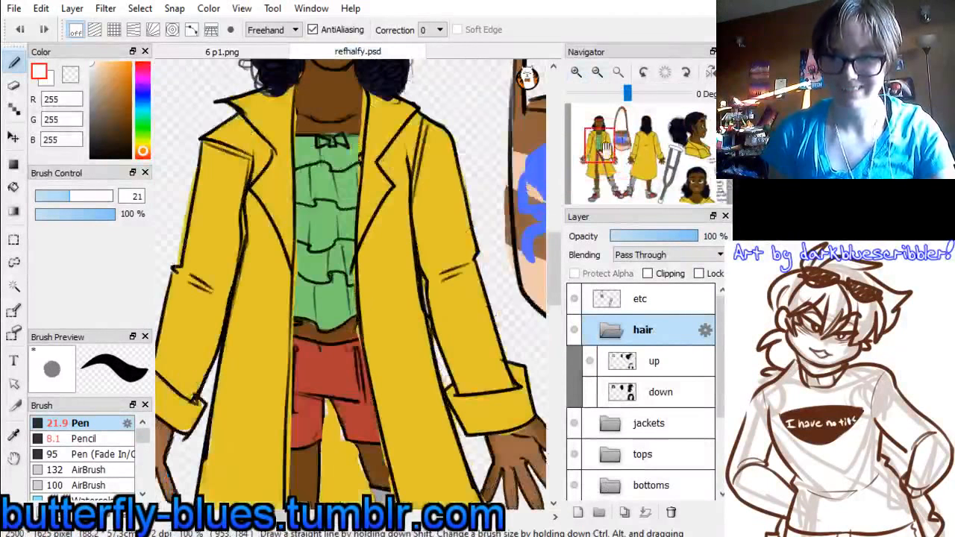
{"action": "left_click_drag", "start_coordinate": [598, 143], "coordinate": [599, 129]}
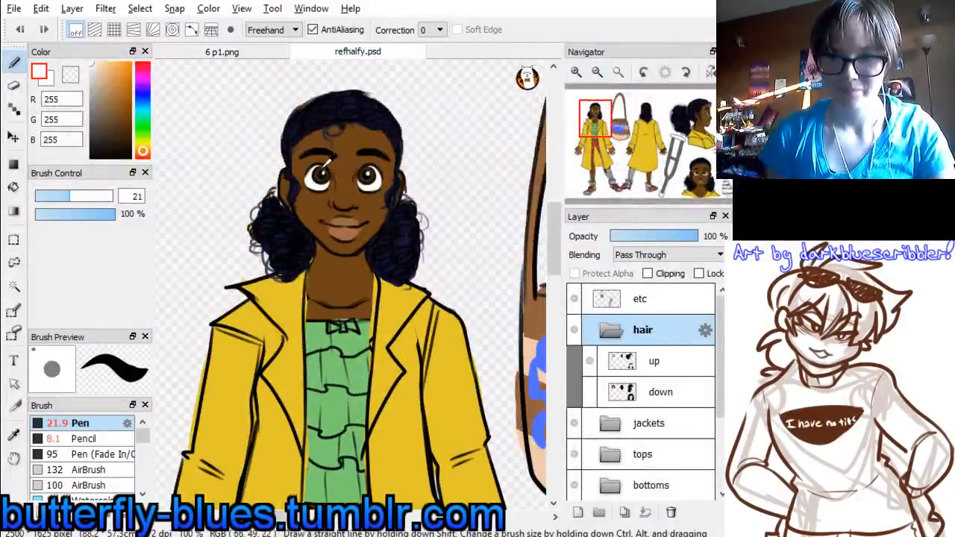
{"action": "left_click", "coordinate": [326, 162], "text": "alt"}
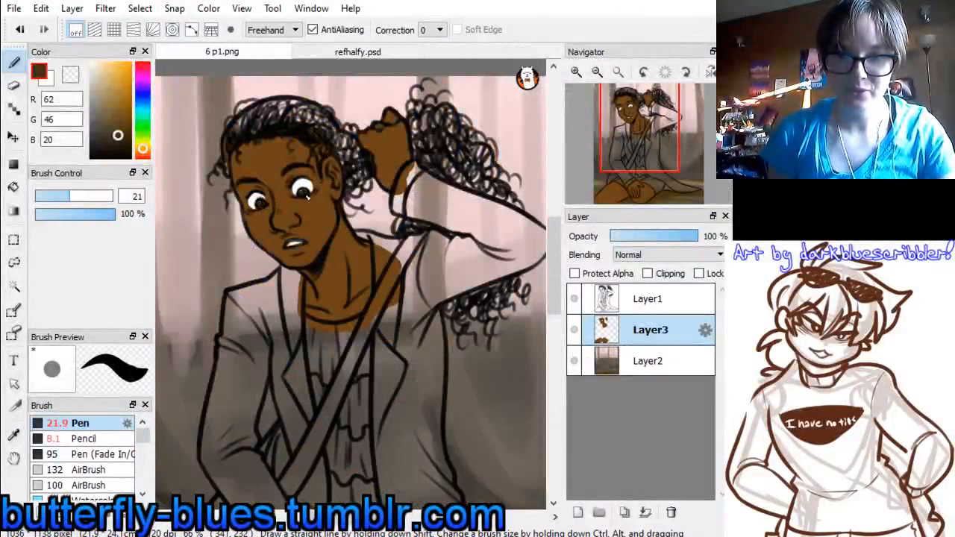
{"action": "left_click_drag", "start_coordinate": [651, 170], "coordinate": [635, 133]}
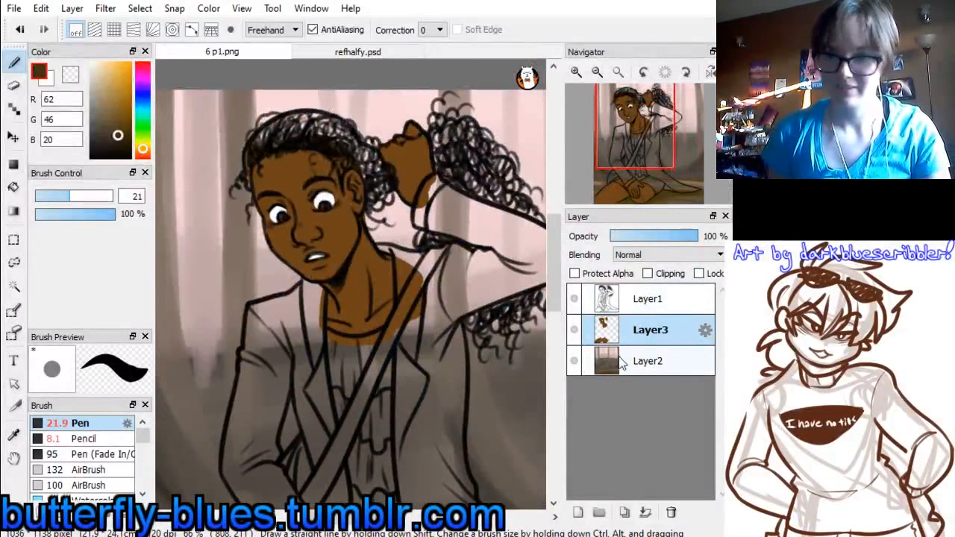
{"action": "key", "text": "ctrl+z"}
{"action": "key", "text": "ctrl+z"}
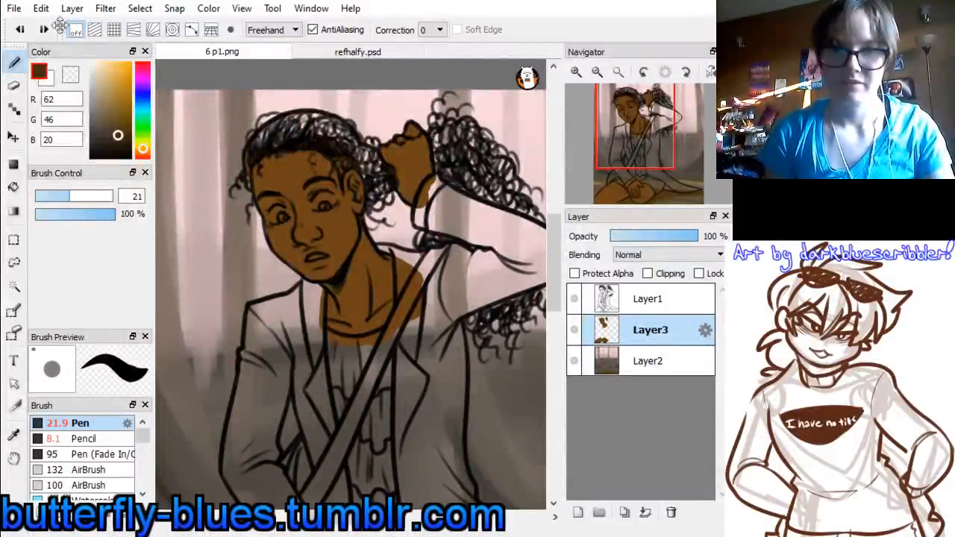
Add a new layer above Layer3 and paint the whites of both eyes and the teeth in white (255, 255, 255)
{"action": "left_click", "coordinate": [577, 512]}
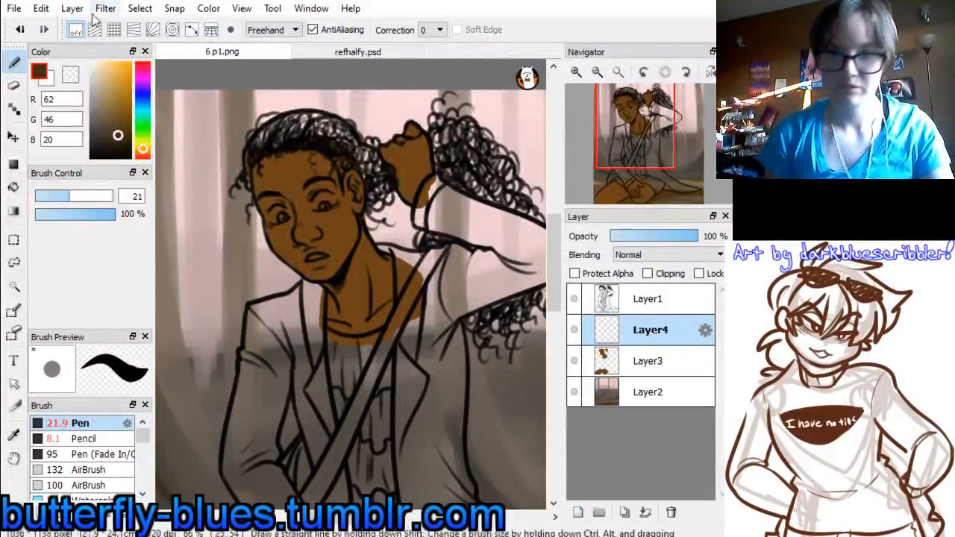
{"action": "left_click_drag", "start_coordinate": [95, 68], "coordinate": [32, 3]}
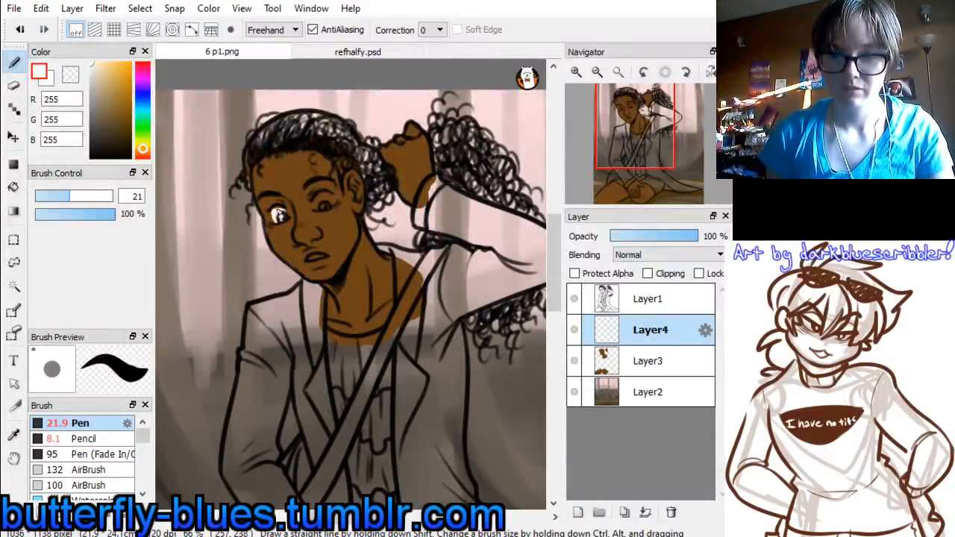
{"action": "left_click_drag", "start_coordinate": [278, 216], "coordinate": [281, 216]}
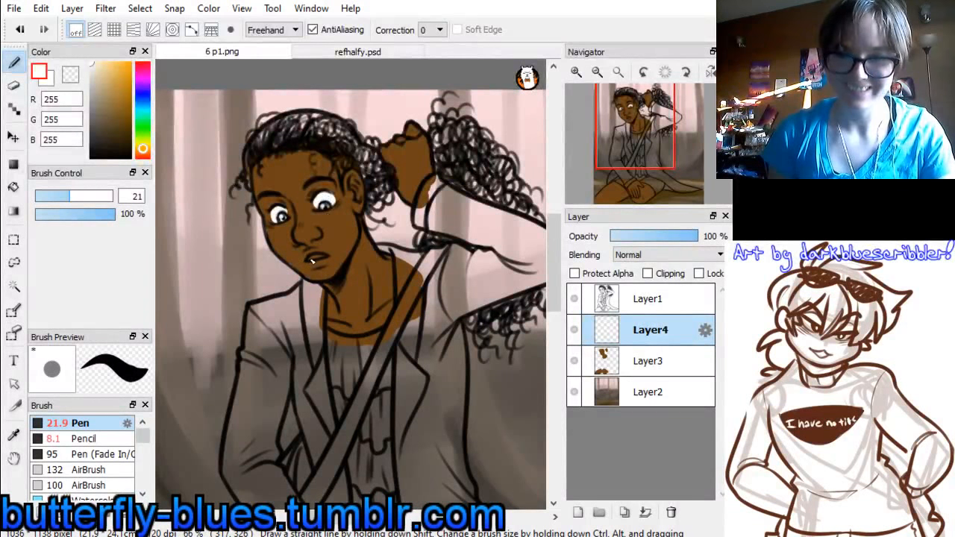
{"action": "left_click_drag", "start_coordinate": [313, 260], "coordinate": [325, 258]}
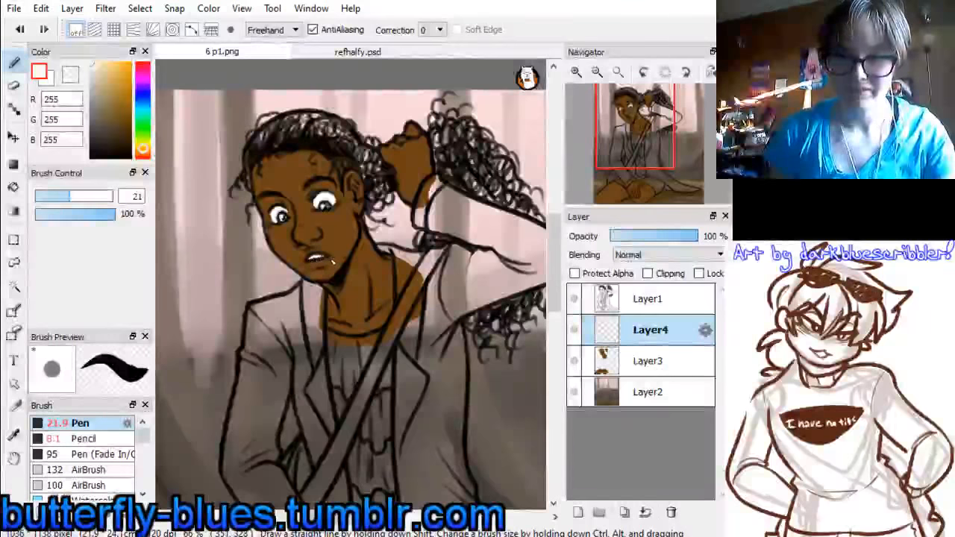
Sample dark brown (50, 37, 16) from the reference figure's eye and paint both irises on Layer4
{"action": "left_click", "coordinate": [373, 54]}
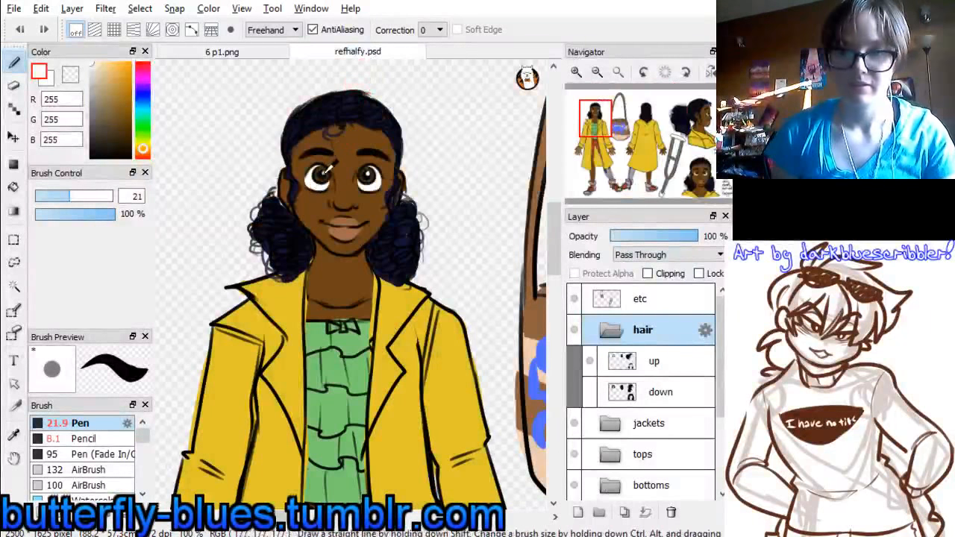
{"action": "left_click", "coordinate": [326, 173], "text": "alt"}
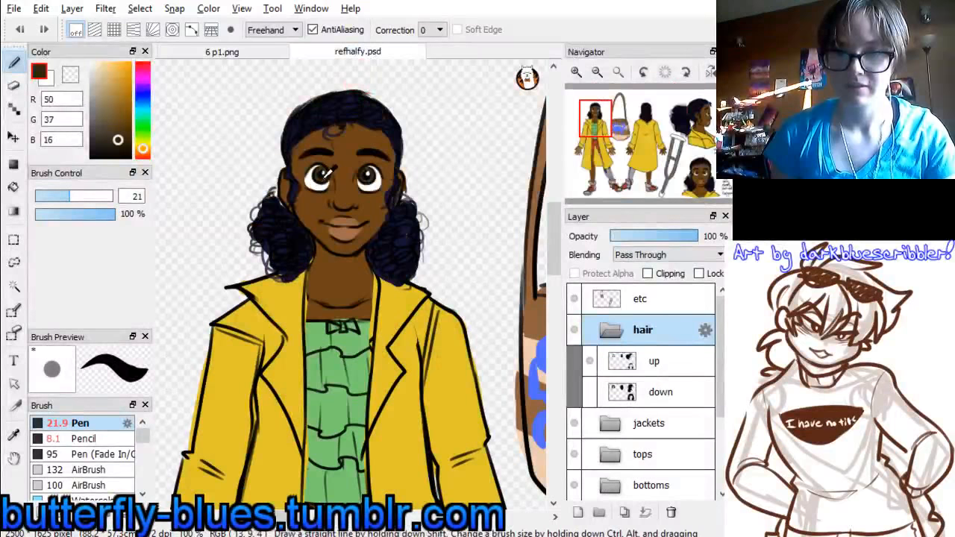
{"action": "left_click", "coordinate": [254, 52]}
{"action": "left_click_drag", "start_coordinate": [282, 218], "coordinate": [328, 209]}
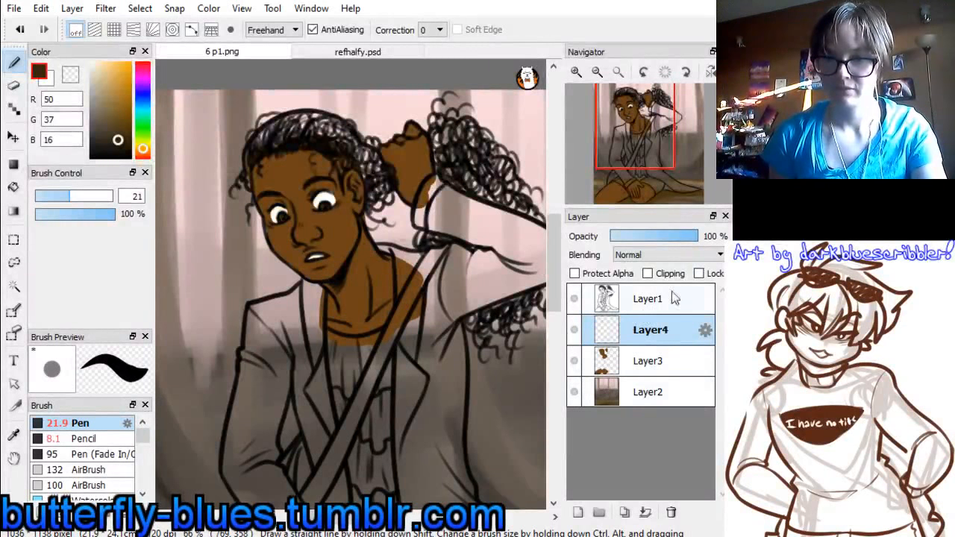
Add a new layer above Layer4 and sample dark navy (20, 20, 51) from the reference figure's hair
{"action": "left_click_drag", "start_coordinate": [647, 131], "coordinate": [633, 119]}
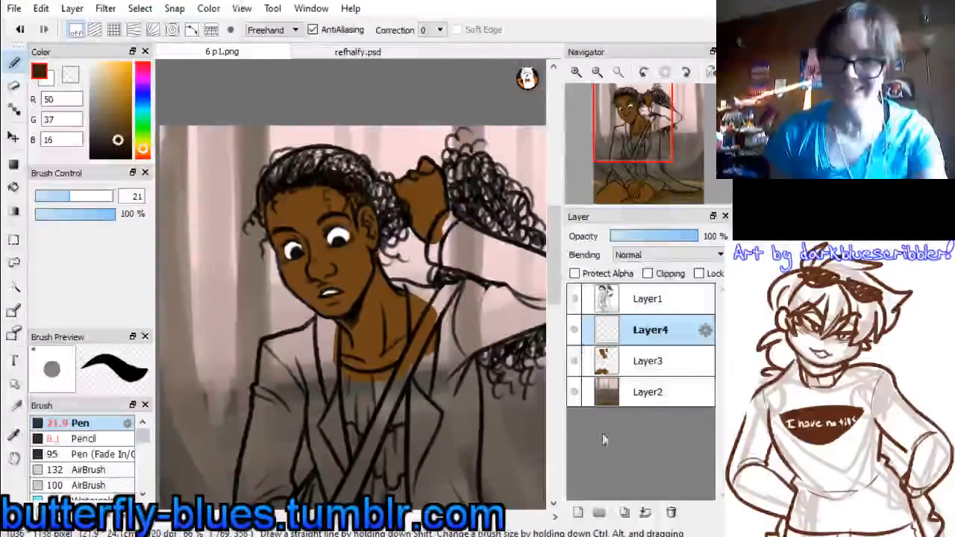
{"action": "left_click", "coordinate": [578, 512]}
{"action": "left_click", "coordinate": [367, 51]}
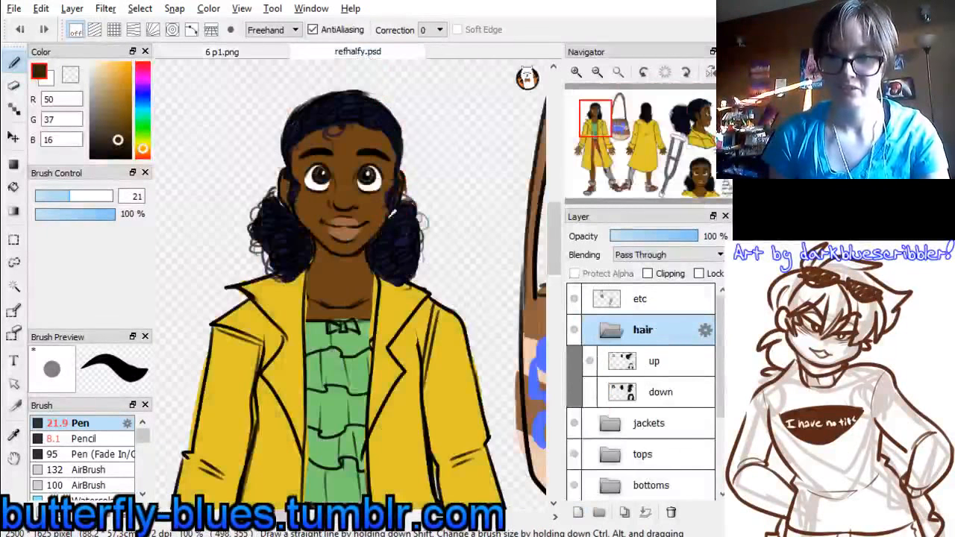
{"action": "right_click", "coordinate": [395, 218]}
{"action": "left_click", "coordinate": [274, 52]}
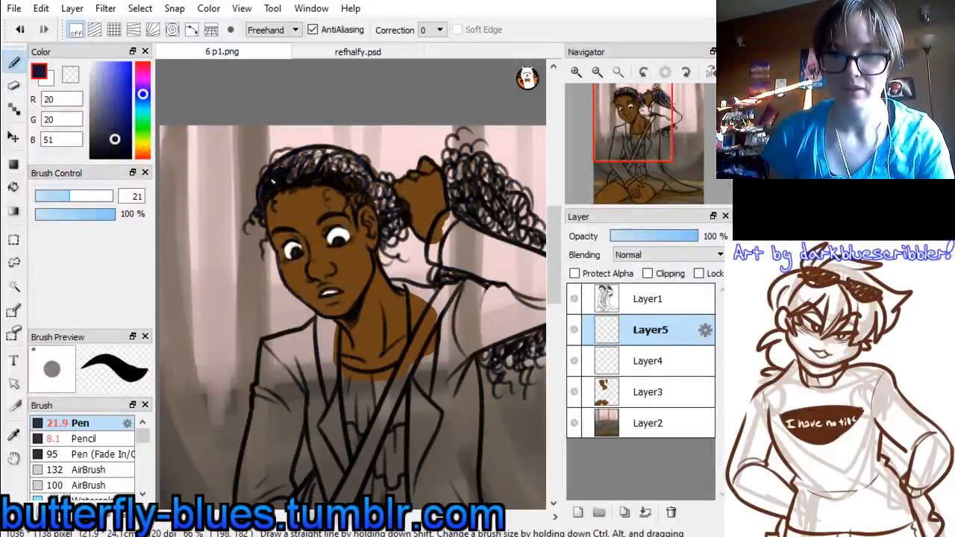
Undo the first hair stroke and paint the hair on the head and behind the ear dark navy on Layer5
{"action": "key", "text": "ctrl+z"}
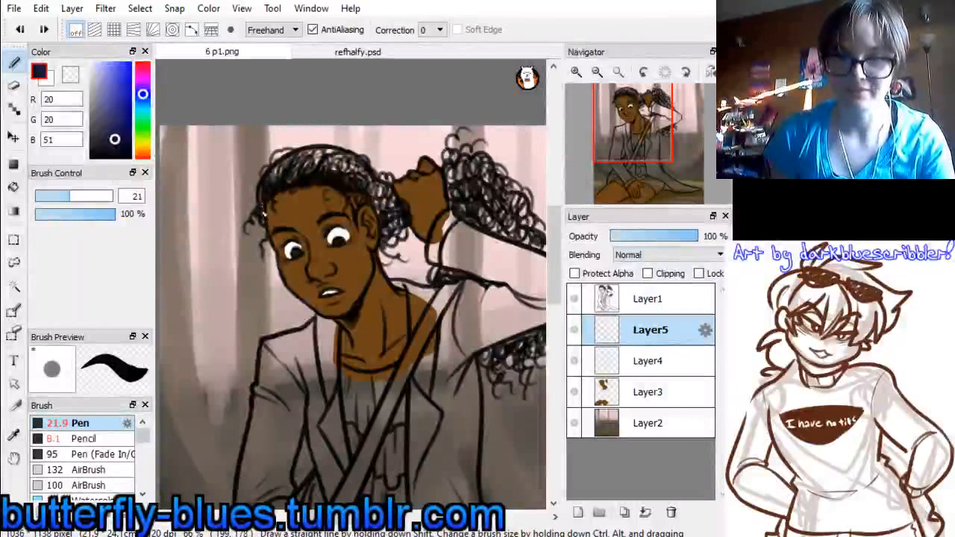
{"action": "mouse_move", "coordinate": [262, 215]}
{"action": "left_mouse_down"}
{"action": "mouse_move", "coordinate": [280, 177]}
{"action": "mouse_move", "coordinate": [267, 193]}
{"action": "mouse_move", "coordinate": [307, 177]}
{"action": "mouse_move", "coordinate": [271, 197]}
{"action": "mouse_move", "coordinate": [341, 177]}
{"action": "mouse_move", "coordinate": [292, 175]}
{"action": "mouse_move", "coordinate": [334, 152]}
{"action": "mouse_move", "coordinate": [289, 165]}
{"action": "left_mouse_up"}
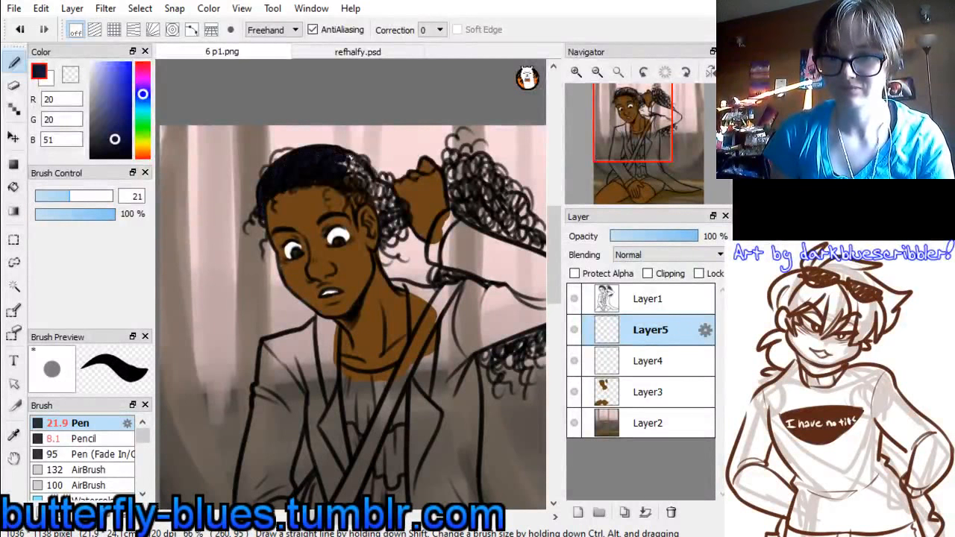
{"action": "left_click_drag", "start_coordinate": [346, 160], "coordinate": [337, 161]}
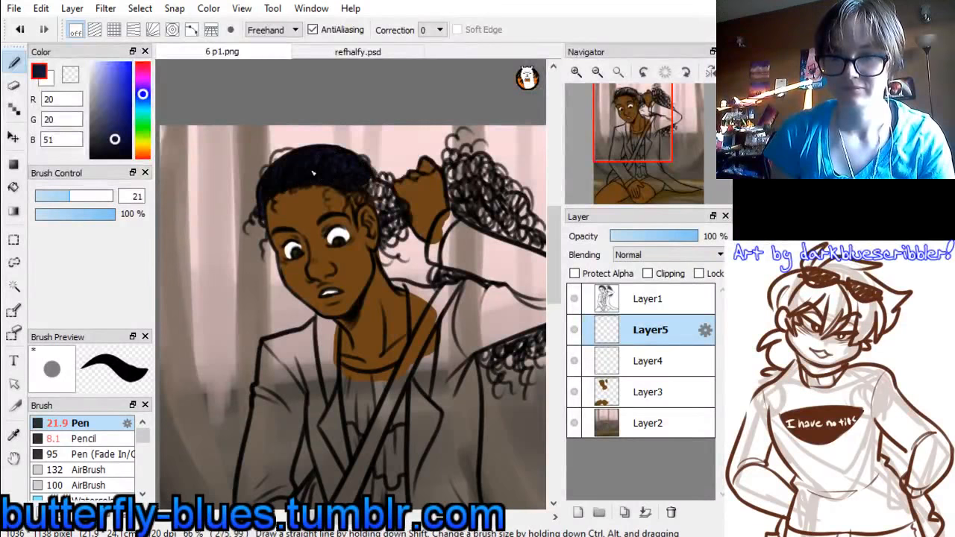
{"action": "mouse_move", "coordinate": [366, 202]}
{"action": "left_mouse_down"}
{"action": "mouse_move", "coordinate": [355, 187]}
{"action": "mouse_move", "coordinate": [355, 199]}
{"action": "mouse_move", "coordinate": [377, 196]}
{"action": "left_mouse_up"}
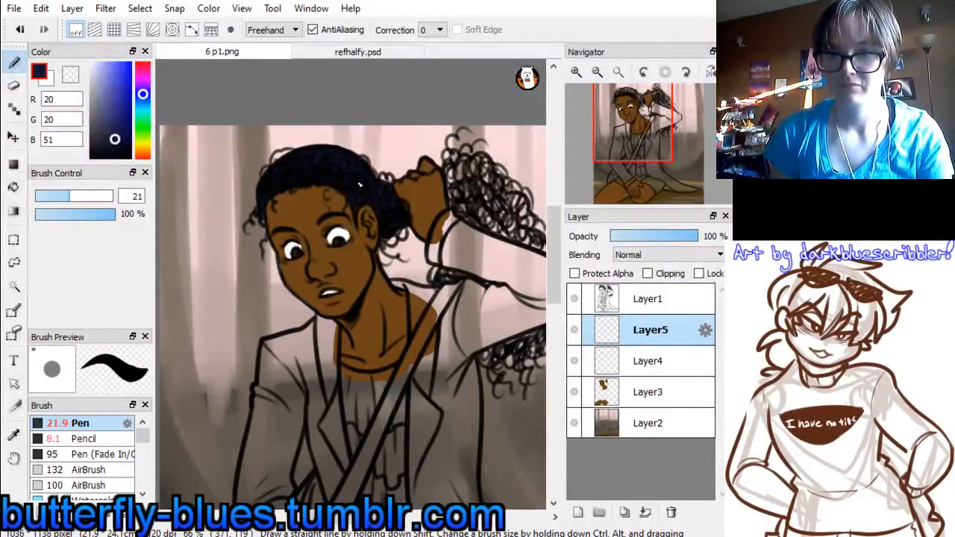
Paint the pulled-back hair above the raised arm and the hair hanging below it dark navy
{"action": "mouse_move", "coordinate": [450, 226]}
{"action": "left_mouse_down"}
{"action": "mouse_move", "coordinate": [308, 170]}
{"action": "mouse_move", "coordinate": [289, 183]}
{"action": "mouse_move", "coordinate": [332, 215]}
{"action": "mouse_move", "coordinate": [302, 215]}
{"action": "left_mouse_up"}
{"action": "mouse_move", "coordinate": [329, 183]}
{"action": "left_mouse_down"}
{"action": "mouse_move", "coordinate": [295, 193]}
{"action": "mouse_move", "coordinate": [373, 242]}
{"action": "mouse_move", "coordinate": [356, 200]}
{"action": "mouse_move", "coordinate": [293, 155]}
{"action": "left_mouse_up"}
{"action": "left_click_drag", "start_coordinate": [347, 177], "coordinate": [336, 154]}
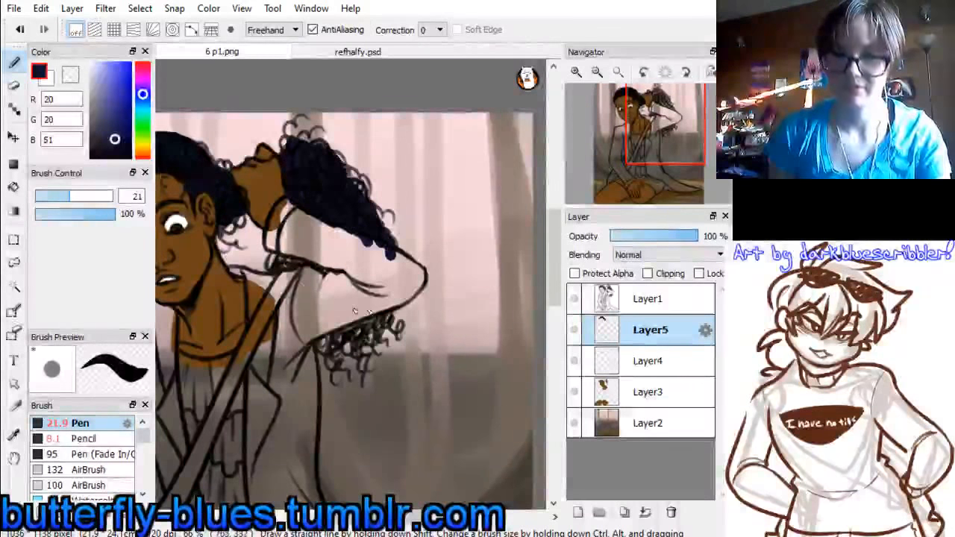
{"action": "mouse_move", "coordinate": [294, 282]}
{"action": "left_mouse_down"}
{"action": "mouse_move", "coordinate": [281, 258]}
{"action": "mouse_move", "coordinate": [340, 283]}
{"action": "mouse_move", "coordinate": [328, 351]}
{"action": "mouse_move", "coordinate": [358, 329]}
{"action": "mouse_move", "coordinate": [379, 346]}
{"action": "left_mouse_up"}
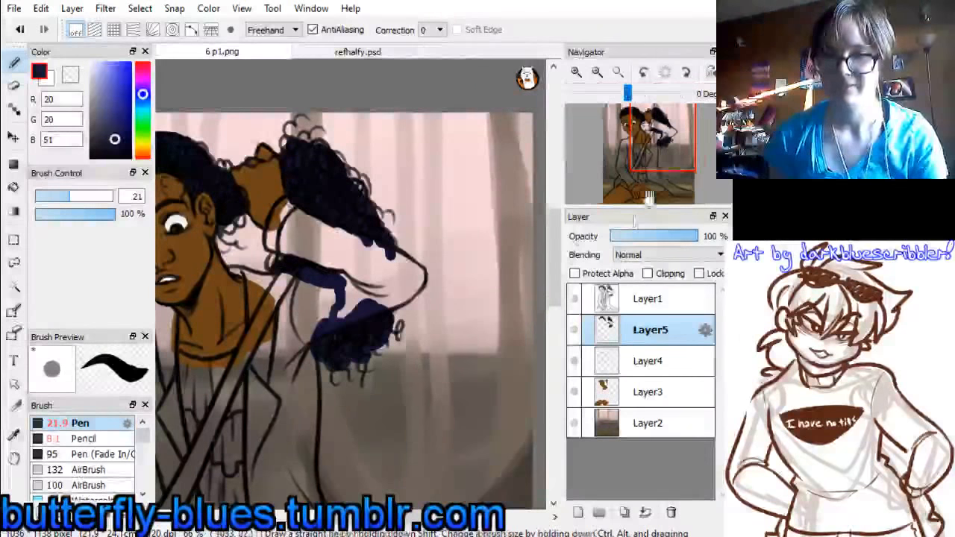
Set the Pencil to size 9.6 and paint the loose curls around the head dark navy
{"action": "mouse_move", "coordinate": [660, 134]}
{"action": "left_mouse_down"}
{"action": "mouse_move", "coordinate": [662, 153]}
{"action": "mouse_move", "coordinate": [624, 138]}
{"action": "left_mouse_up"}
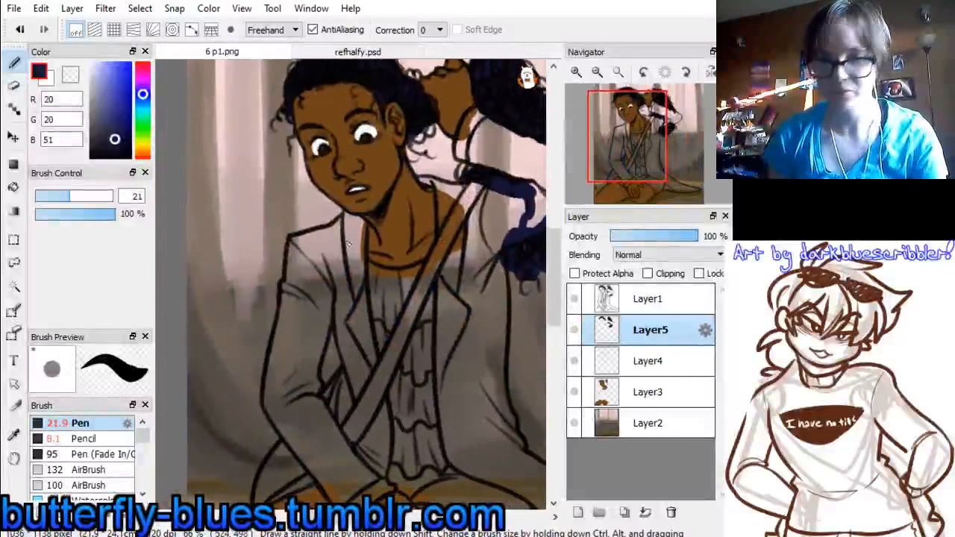
{"action": "left_click", "coordinate": [82, 439]}
{"action": "left_click_drag", "start_coordinate": [66, 196], "coordinate": [50, 195]}
{"action": "left_click_drag", "start_coordinate": [636, 144], "coordinate": [634, 127]}
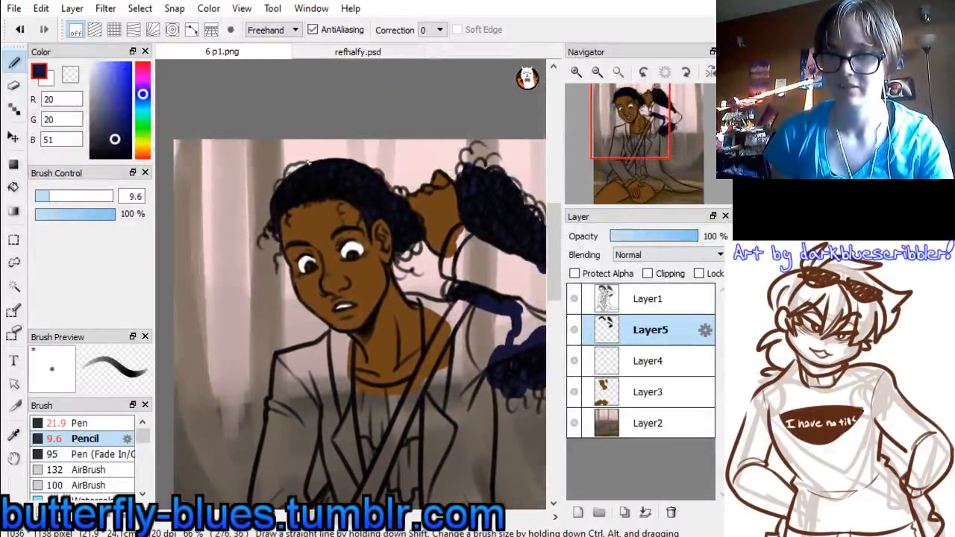
{"action": "left_click_drag", "start_coordinate": [269, 195], "coordinate": [262, 214]}
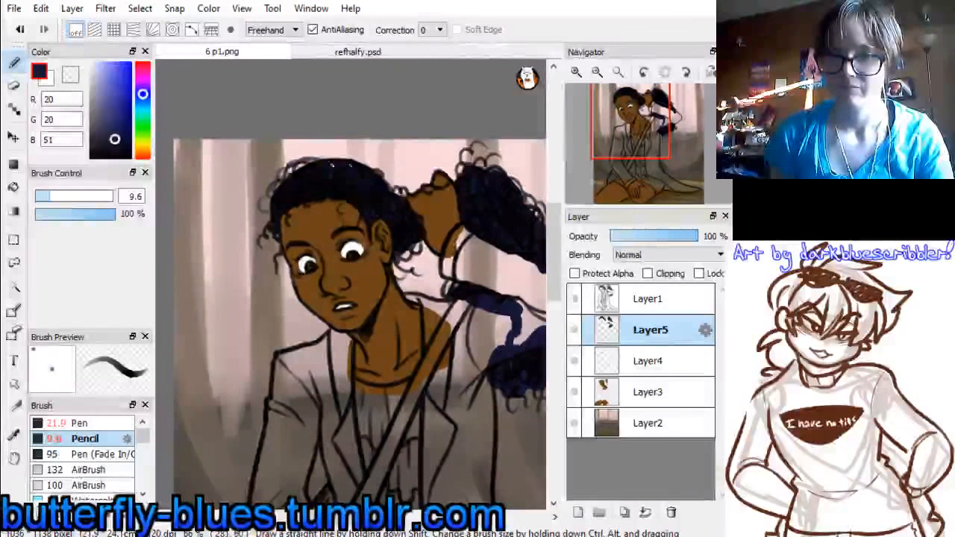
{"action": "left_click_drag", "start_coordinate": [358, 159], "coordinate": [403, 194]}
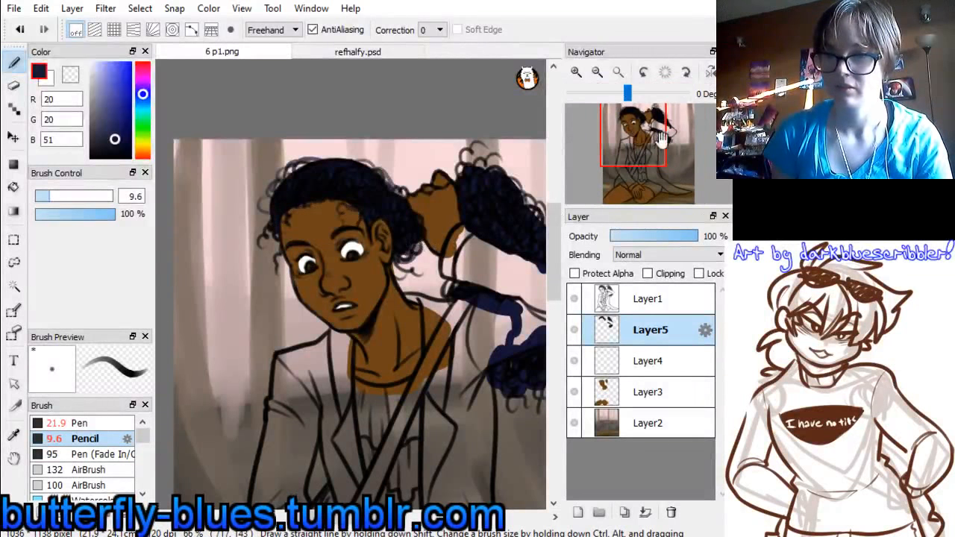
Reduce the Pencil to size 7.2 and paint the loose curls edging the pulled-back hair and its hanging end
{"action": "left_click_drag", "start_coordinate": [644, 135], "coordinate": [660, 131]}
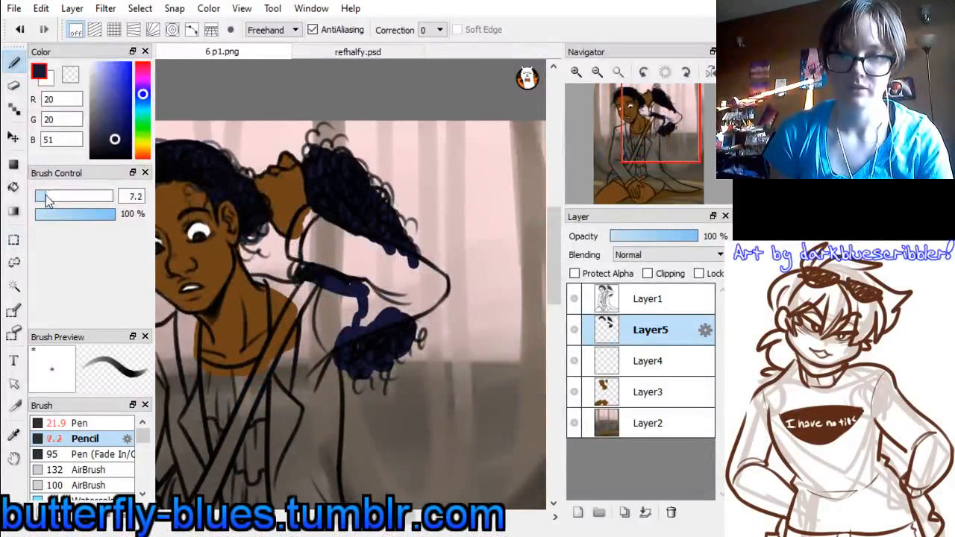
{"action": "mouse_move", "coordinate": [297, 157]}
{"action": "left_mouse_down"}
{"action": "mouse_move", "coordinate": [336, 140]}
{"action": "mouse_move", "coordinate": [366, 152]}
{"action": "mouse_move", "coordinate": [340, 153]}
{"action": "mouse_move", "coordinate": [360, 159]}
{"action": "mouse_move", "coordinate": [386, 224]}
{"action": "left_mouse_up"}
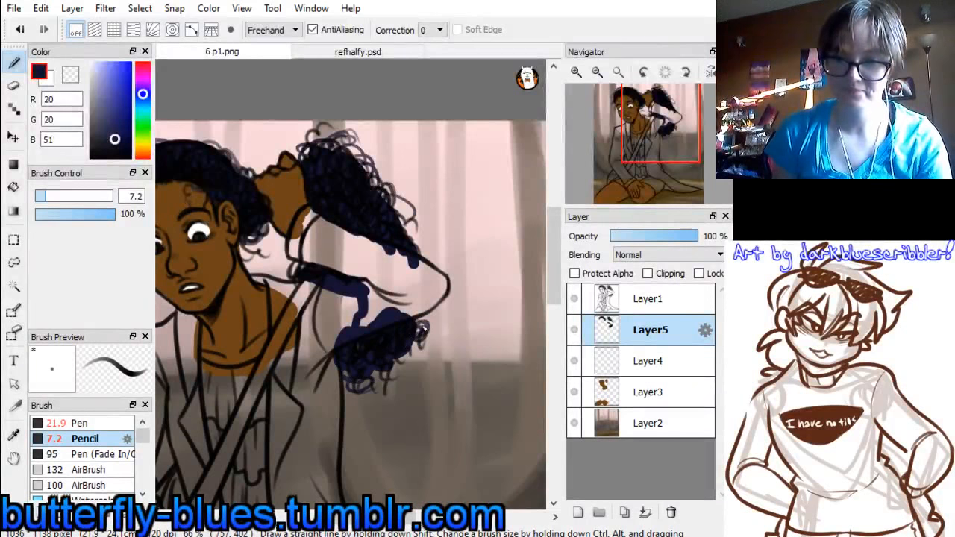
{"action": "mouse_move", "coordinate": [415, 353]}
{"action": "left_mouse_down"}
{"action": "mouse_move", "coordinate": [379, 379]}
{"action": "mouse_move", "coordinate": [387, 379]}
{"action": "mouse_move", "coordinate": [373, 418]}
{"action": "left_mouse_up"}
Add a new layer above Layer5 and sample green (122, 202, 114) from the reference figure's ruffled top
{"action": "left_click_drag", "start_coordinate": [659, 136], "coordinate": [633, 140]}
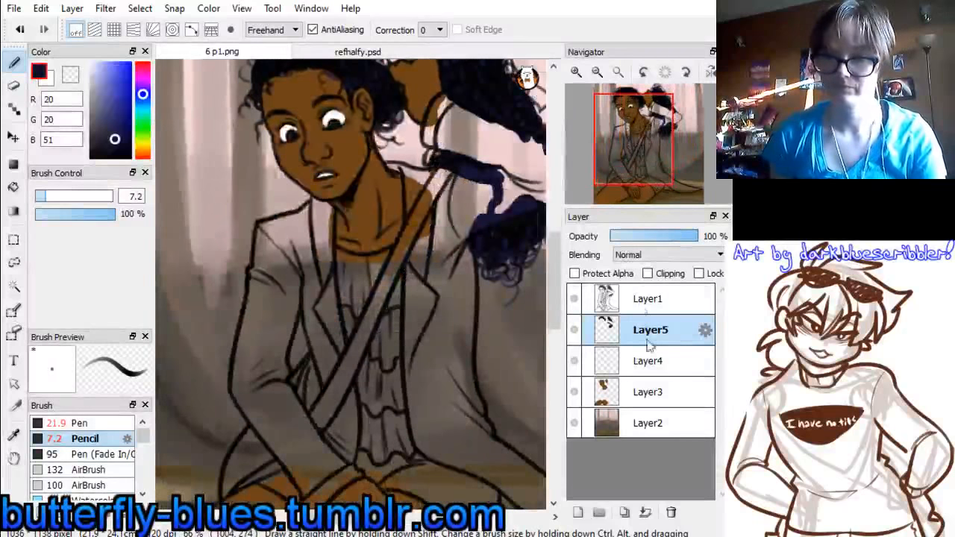
{"action": "left_click", "coordinate": [577, 511]}
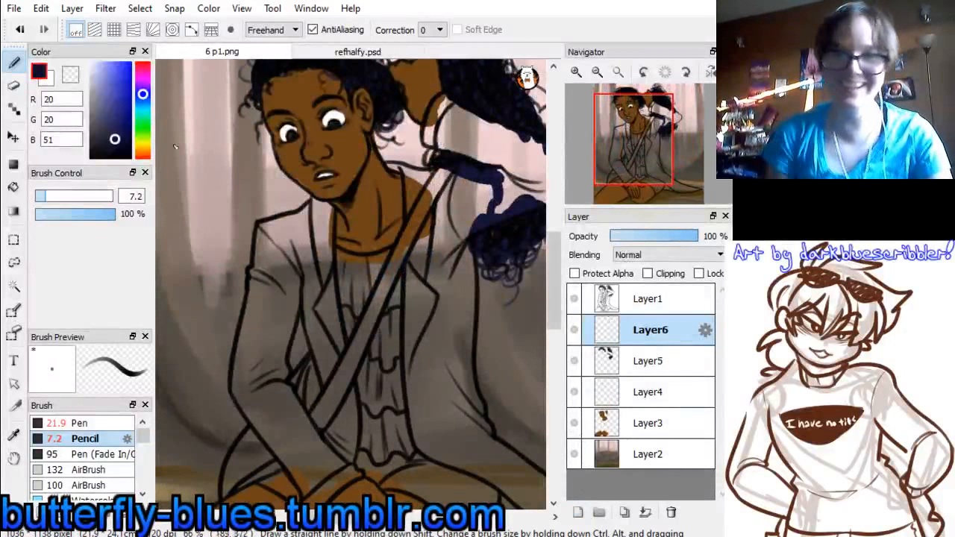
{"action": "left_click", "coordinate": [376, 53]}
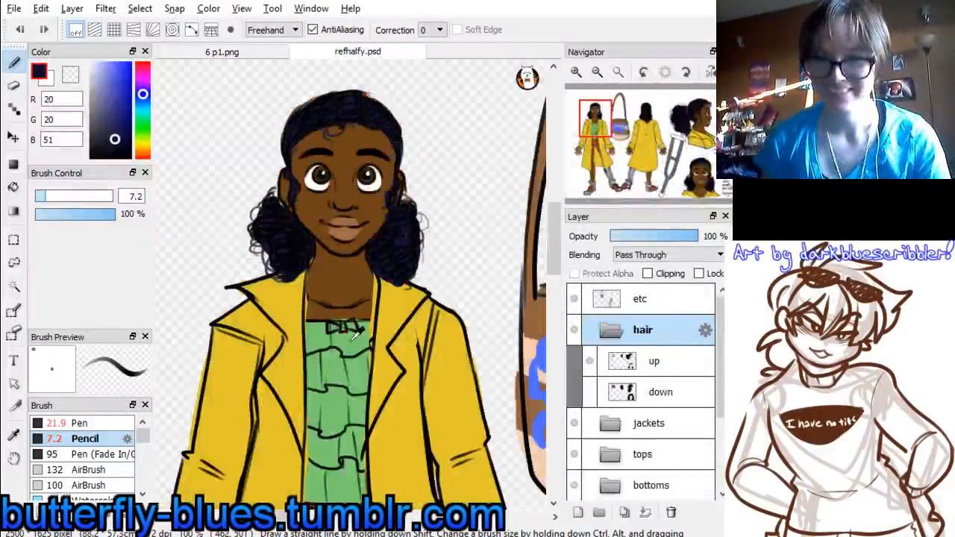
{"action": "right_click", "coordinate": [359, 332]}
{"action": "left_click", "coordinate": [265, 54]}
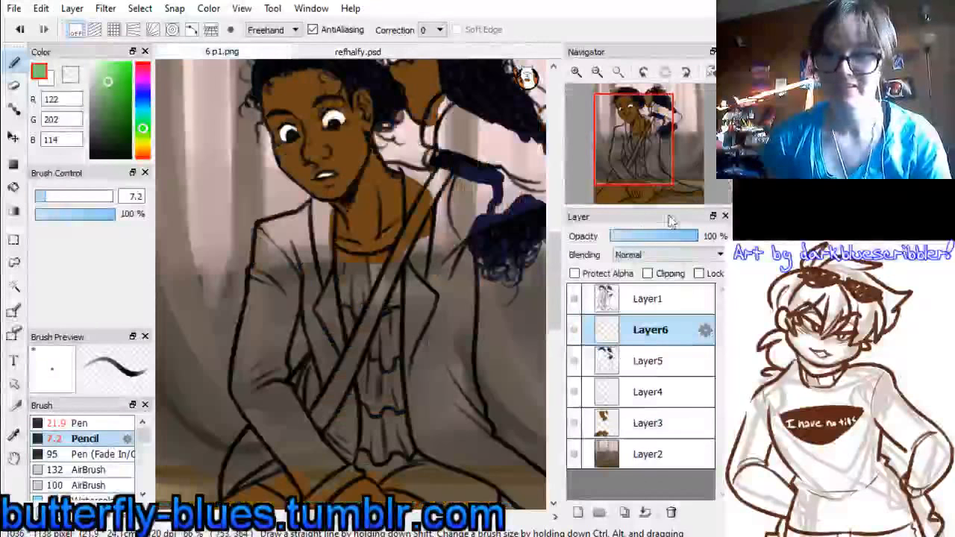
{"action": "mouse_move", "coordinate": [656, 162]}
{"action": "left_mouse_down"}
{"action": "mouse_move", "coordinate": [632, 188]}
{"action": "mouse_move", "coordinate": [636, 160]}
{"action": "left_mouse_up"}
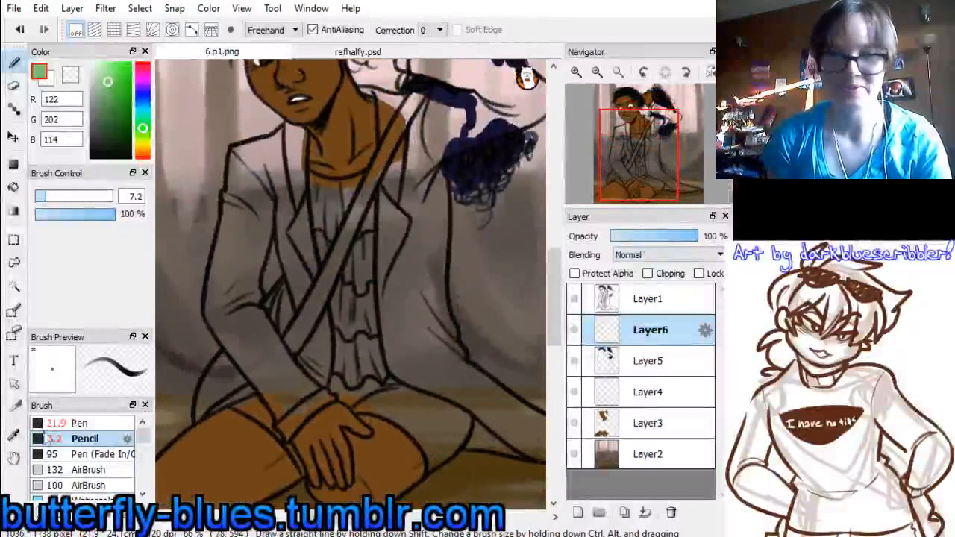
Try painting the middle of the ruffled top green with the Pen at size 21, and undo the strokes
{"action": "left_click", "coordinate": [78, 423]}
{"action": "left_click_drag", "start_coordinate": [346, 298], "coordinate": [345, 341]}
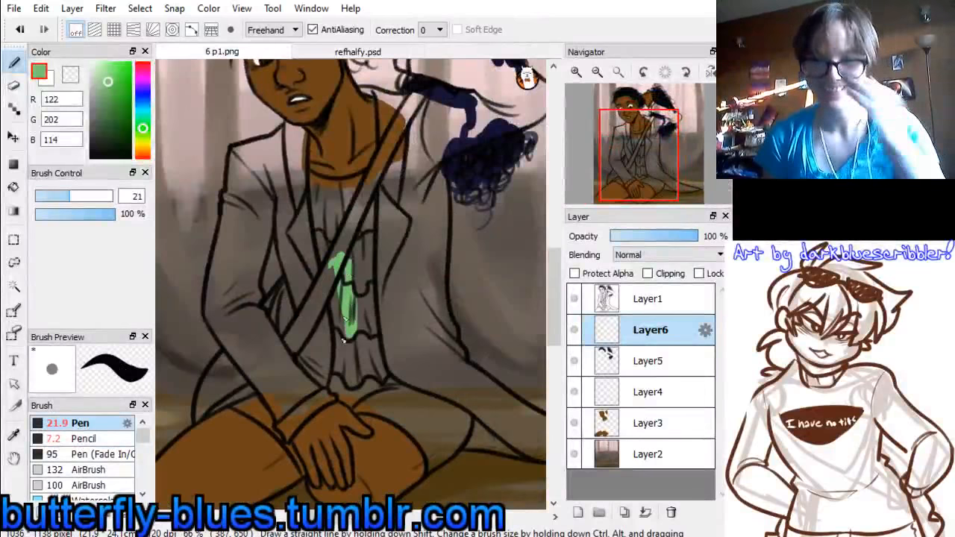
{"action": "key", "text": "ctrl+z"}
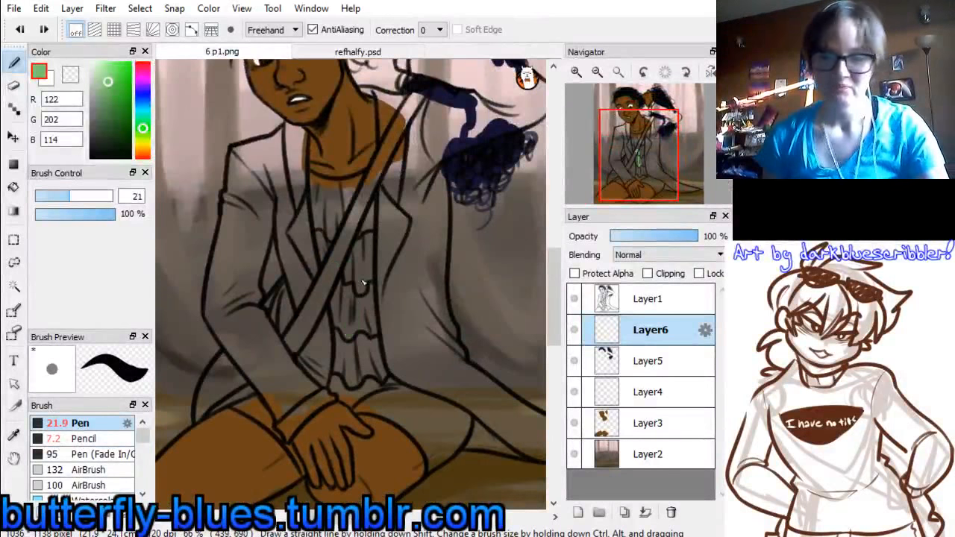
Sample red (176, 61, 53) from the reference figure's shorts and paint the shorts over both thighs on Layer6
{"action": "left_click", "coordinate": [358, 52]}
{"action": "left_click_drag", "start_coordinate": [601, 136], "coordinate": [596, 156]}
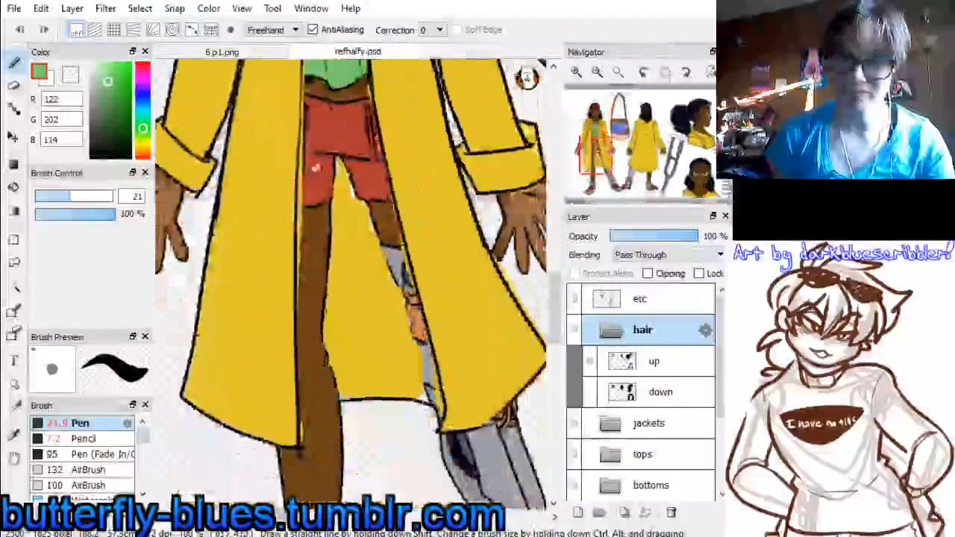
{"action": "right_click", "coordinate": [351, 130]}
{"action": "left_click", "coordinate": [288, 54]}
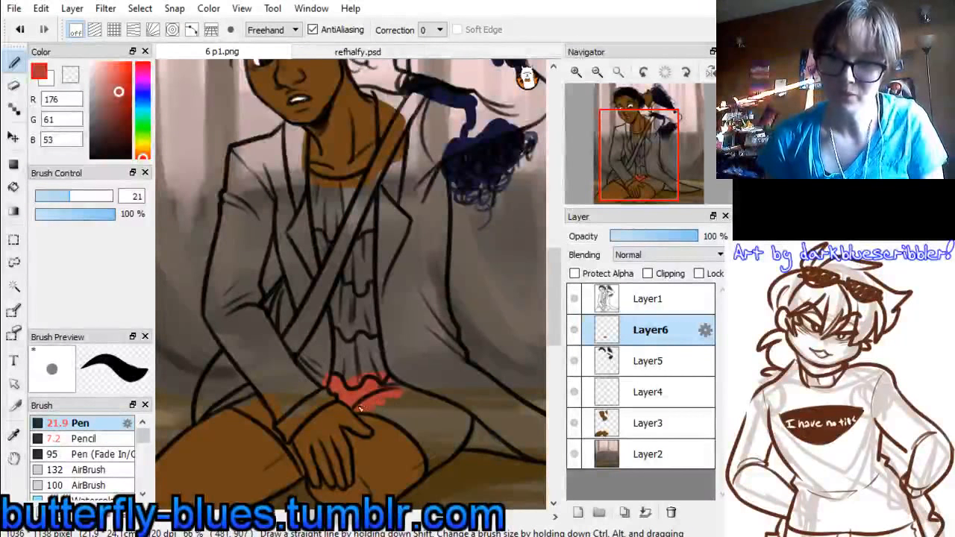
{"action": "left_click_drag", "start_coordinate": [411, 408], "coordinate": [420, 399]}
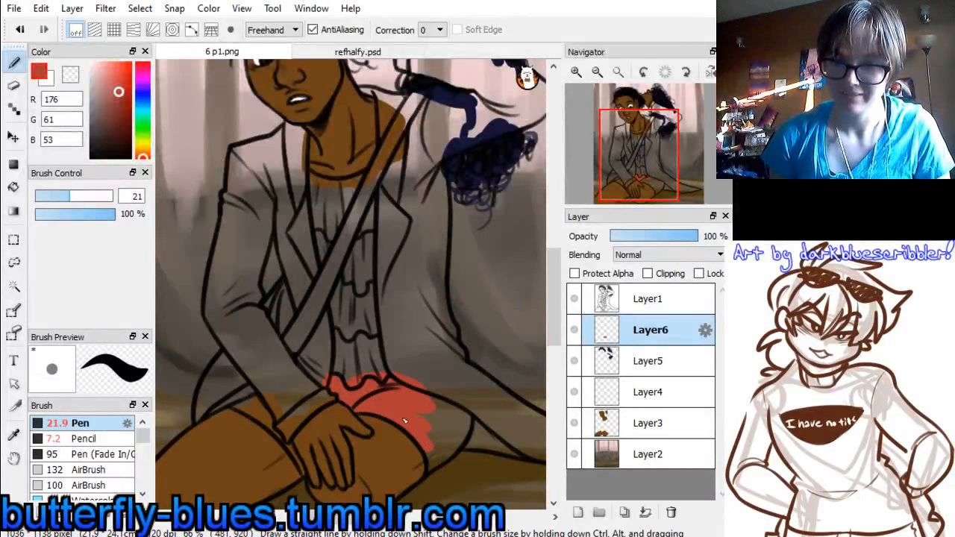
{"action": "left_click_drag", "start_coordinate": [462, 425], "coordinate": [429, 469]}
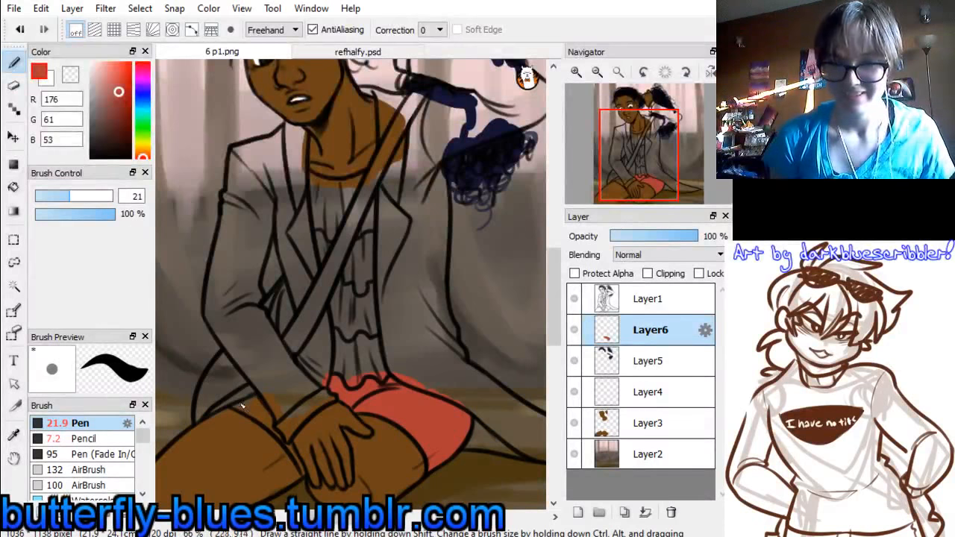
{"action": "mouse_move", "coordinate": [241, 405]}
{"action": "left_mouse_down"}
{"action": "mouse_move", "coordinate": [237, 412]}
{"action": "mouse_move", "coordinate": [258, 405]}
{"action": "mouse_move", "coordinate": [269, 422]}
{"action": "left_mouse_up"}
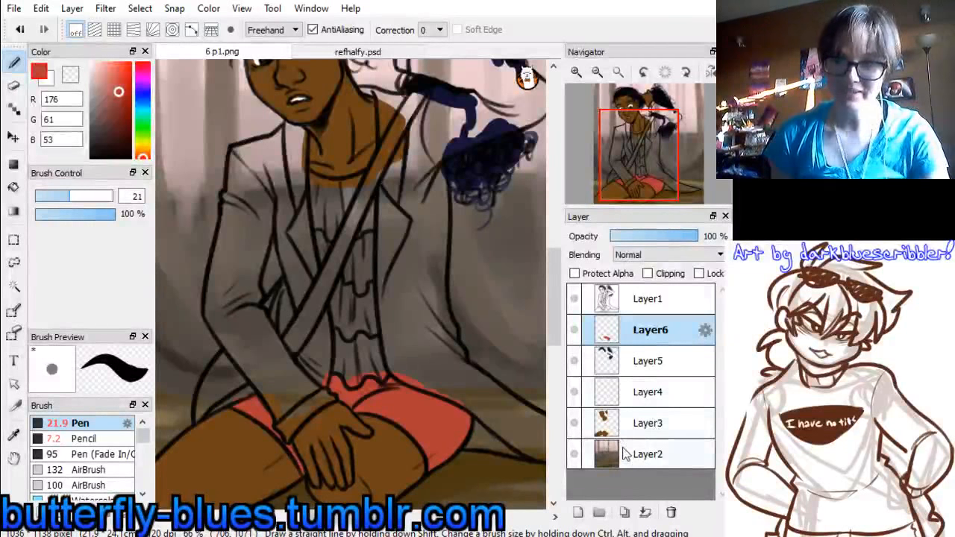
Add a new layer above Layer6, resample the reference top's green (122, 202, 114), and paint the ruffled top with the Pen at size 36
{"action": "left_click", "coordinate": [577, 512]}
{"action": "left_click", "coordinate": [352, 53]}
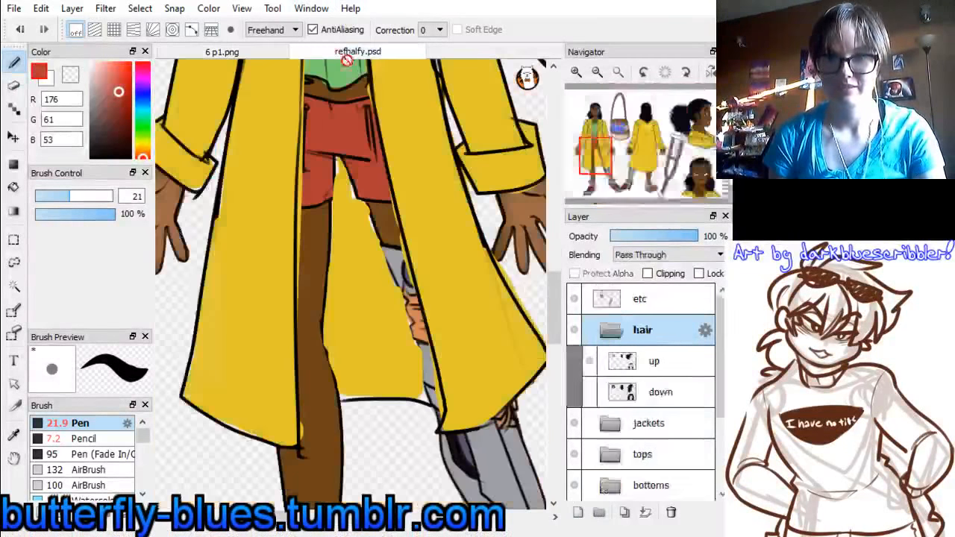
{"action": "left_click", "coordinate": [262, 57]}
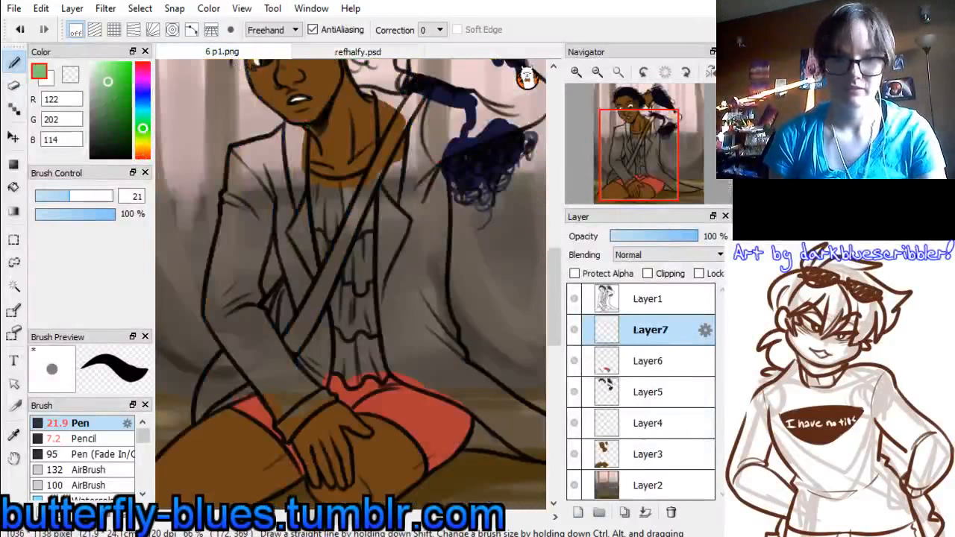
{"action": "left_click", "coordinate": [85, 199]}
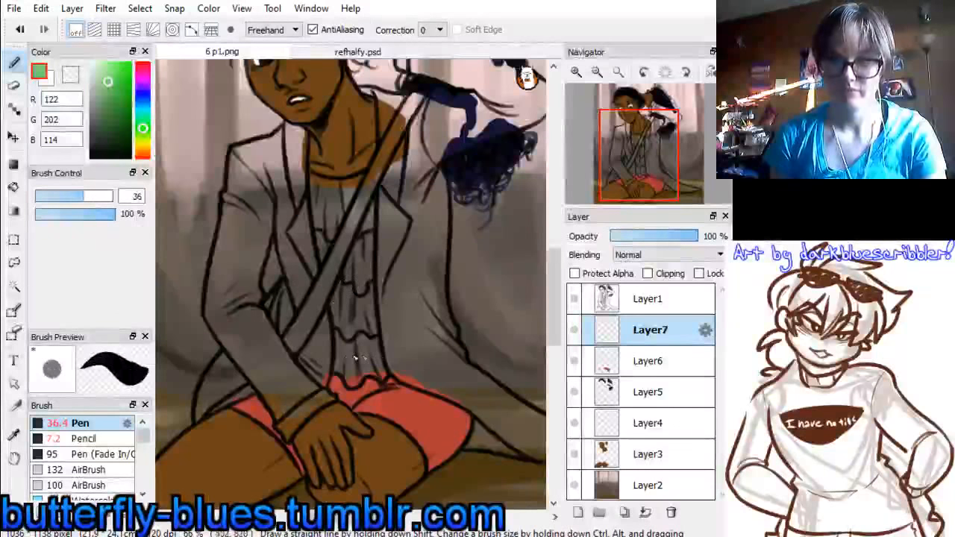
{"action": "left_click_drag", "start_coordinate": [347, 356], "coordinate": [353, 363]}
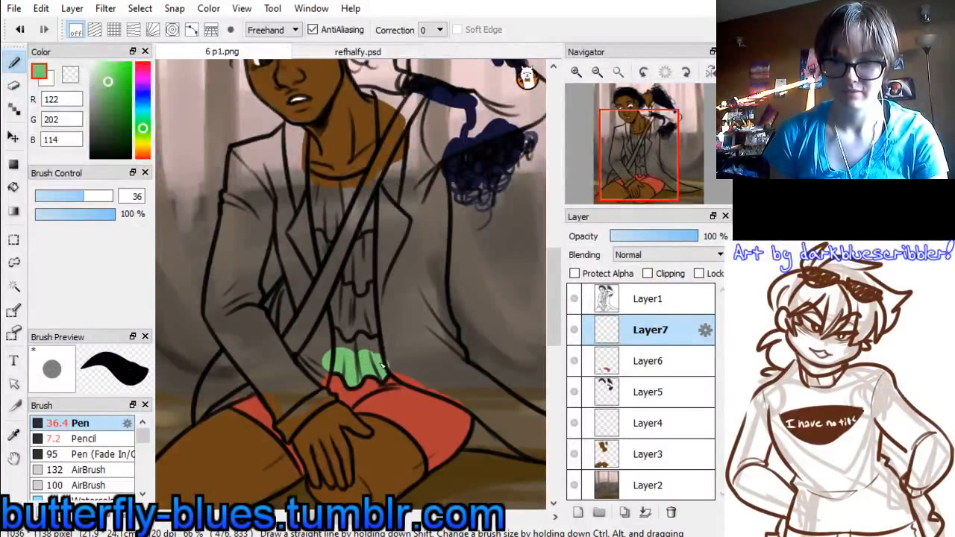
{"action": "mouse_move", "coordinate": [306, 184]}
{"action": "left_mouse_down"}
{"action": "mouse_move", "coordinate": [327, 194]}
{"action": "mouse_move", "coordinate": [306, 182]}
{"action": "mouse_move", "coordinate": [341, 191]}
{"action": "mouse_move", "coordinate": [371, 180]}
{"action": "mouse_move", "coordinate": [348, 245]}
{"action": "mouse_move", "coordinate": [333, 206]}
{"action": "mouse_move", "coordinate": [320, 243]}
{"action": "mouse_move", "coordinate": [336, 253]}
{"action": "mouse_move", "coordinate": [354, 237]}
{"action": "mouse_move", "coordinate": [359, 202]}
{"action": "mouse_move", "coordinate": [389, 284]}
{"action": "mouse_move", "coordinate": [380, 346]}
{"action": "mouse_move", "coordinate": [359, 342]}
{"action": "mouse_move", "coordinate": [334, 309]}
{"action": "left_mouse_up"}
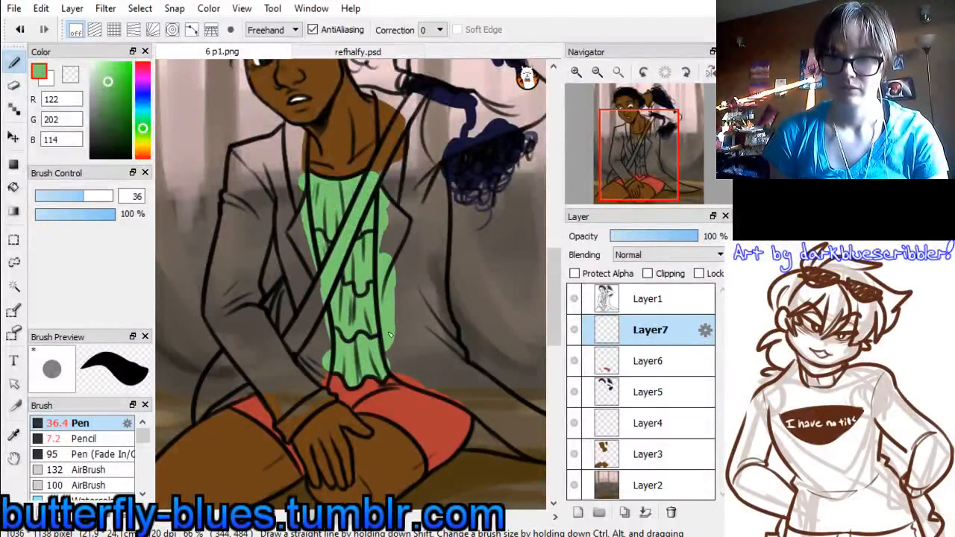
Add a new layer above Layer7 and sample yellow (226, 197, 43) from the reference figure's coat
{"action": "left_click", "coordinate": [577, 513]}
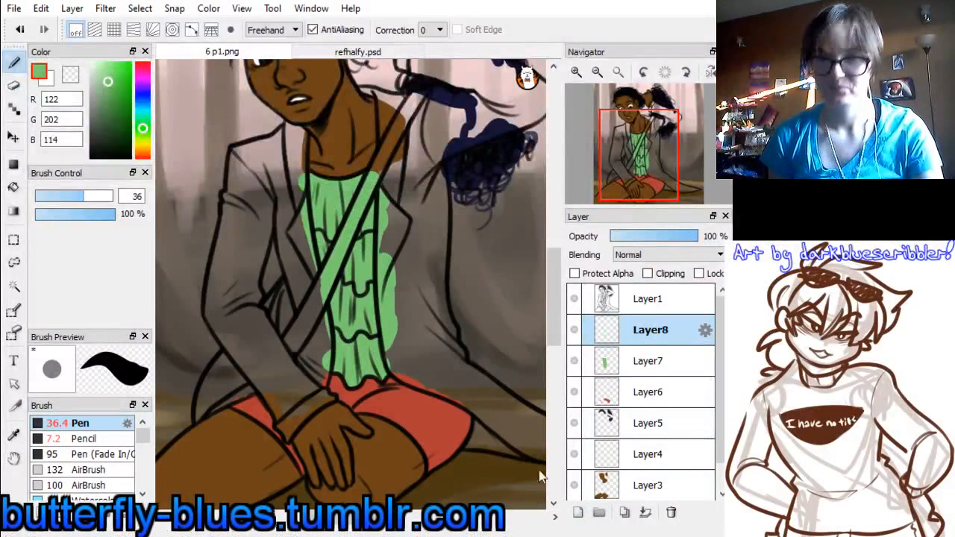
{"action": "left_click", "coordinate": [360, 49]}
{"action": "left_click", "coordinate": [415, 132], "text": "alt"}
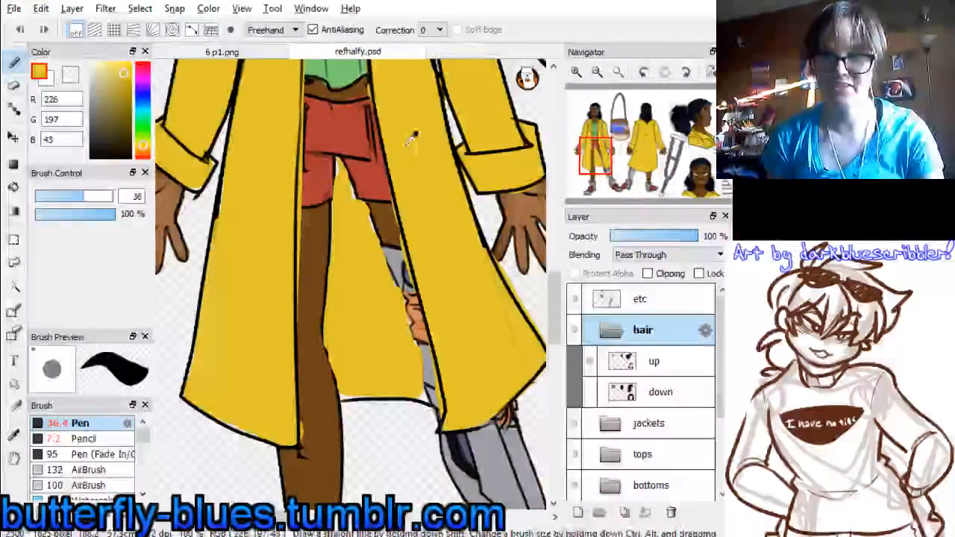
{"action": "left_click", "coordinate": [260, 51]}
Paint the coat's lowered sleeve, cuff and adjoining front panel yellow on Layer8 with the Pen at size 36
{"action": "mouse_move", "coordinate": [233, 262]}
{"action": "left_mouse_down"}
{"action": "mouse_move", "coordinate": [272, 358]}
{"action": "mouse_move", "coordinate": [241, 259]}
{"action": "mouse_move", "coordinate": [250, 209]}
{"action": "mouse_move", "coordinate": [249, 274]}
{"action": "mouse_move", "coordinate": [253, 267]}
{"action": "left_mouse_up"}
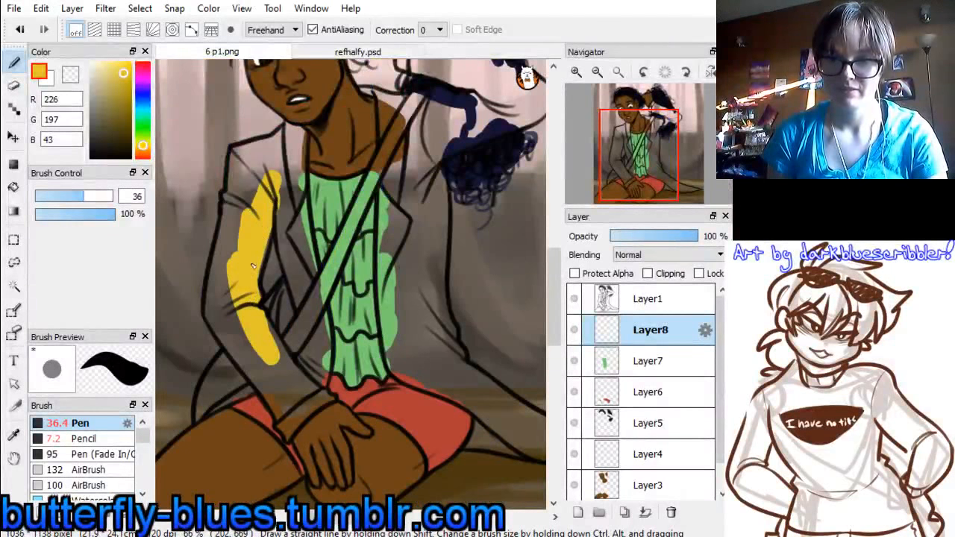
{"action": "mouse_move", "coordinate": [293, 224]}
{"action": "left_mouse_down"}
{"action": "mouse_move", "coordinate": [283, 200]}
{"action": "mouse_move", "coordinate": [308, 302]}
{"action": "mouse_move", "coordinate": [295, 262]}
{"action": "mouse_move", "coordinate": [306, 298]}
{"action": "mouse_move", "coordinate": [294, 224]}
{"action": "mouse_move", "coordinate": [312, 285]}
{"action": "mouse_move", "coordinate": [299, 198]}
{"action": "mouse_move", "coordinate": [324, 320]}
{"action": "left_mouse_up"}
{"action": "mouse_move", "coordinate": [323, 381]}
{"action": "left_mouse_down"}
{"action": "mouse_move", "coordinate": [321, 328]}
{"action": "mouse_move", "coordinate": [312, 364]}
{"action": "mouse_move", "coordinate": [299, 285]}
{"action": "left_mouse_up"}
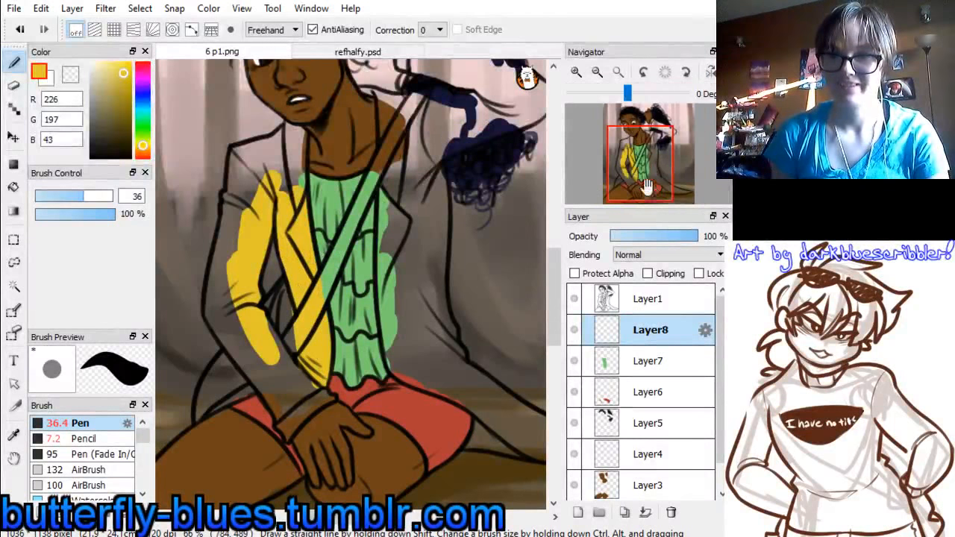
{"action": "left_click_drag", "start_coordinate": [637, 157], "coordinate": [626, 167]}
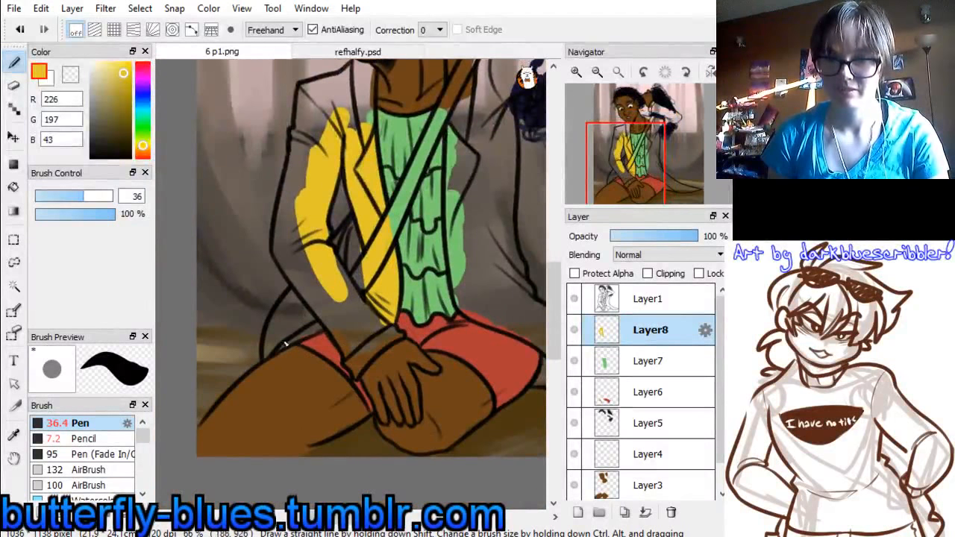
{"action": "left_click_drag", "start_coordinate": [286, 345], "coordinate": [332, 322]}
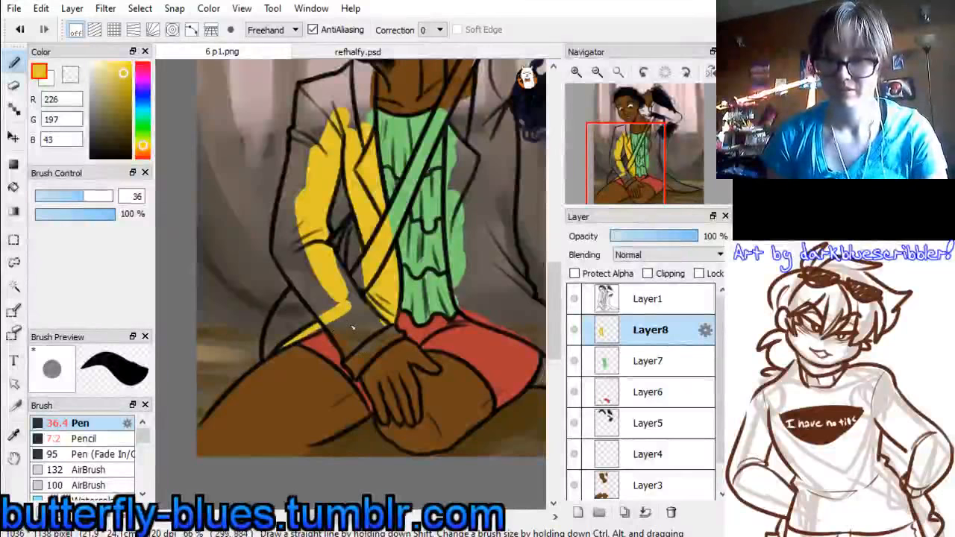
{"action": "left_click_drag", "start_coordinate": [322, 304], "coordinate": [359, 361]}
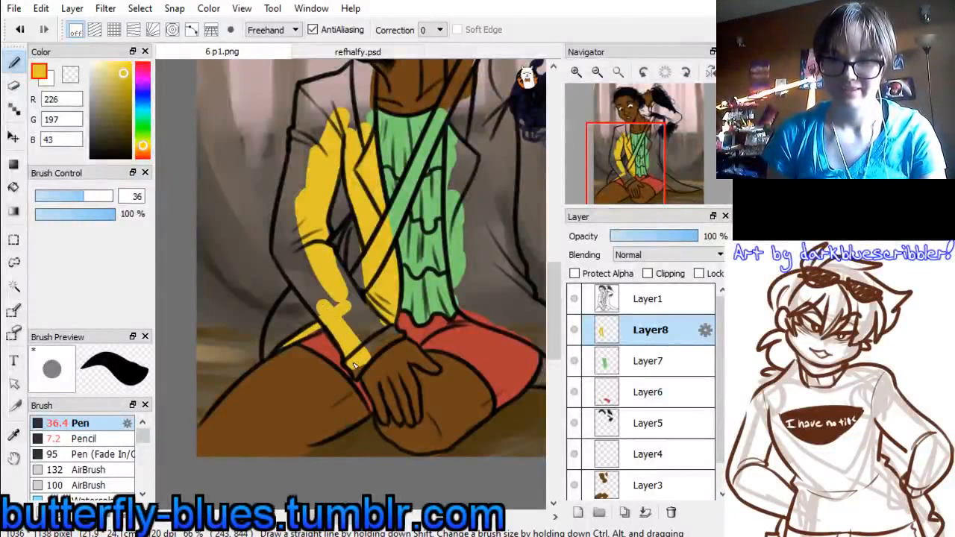
{"action": "mouse_move", "coordinate": [357, 376]}
{"action": "left_mouse_down"}
{"action": "mouse_move", "coordinate": [382, 336]}
{"action": "mouse_move", "coordinate": [375, 356]}
{"action": "mouse_move", "coordinate": [398, 337]}
{"action": "left_mouse_up"}
{"action": "mouse_move", "coordinate": [344, 319]}
{"action": "left_mouse_down"}
{"action": "mouse_move", "coordinate": [379, 334]}
{"action": "mouse_move", "coordinate": [341, 283]}
{"action": "mouse_move", "coordinate": [336, 331]}
{"action": "left_mouse_up"}
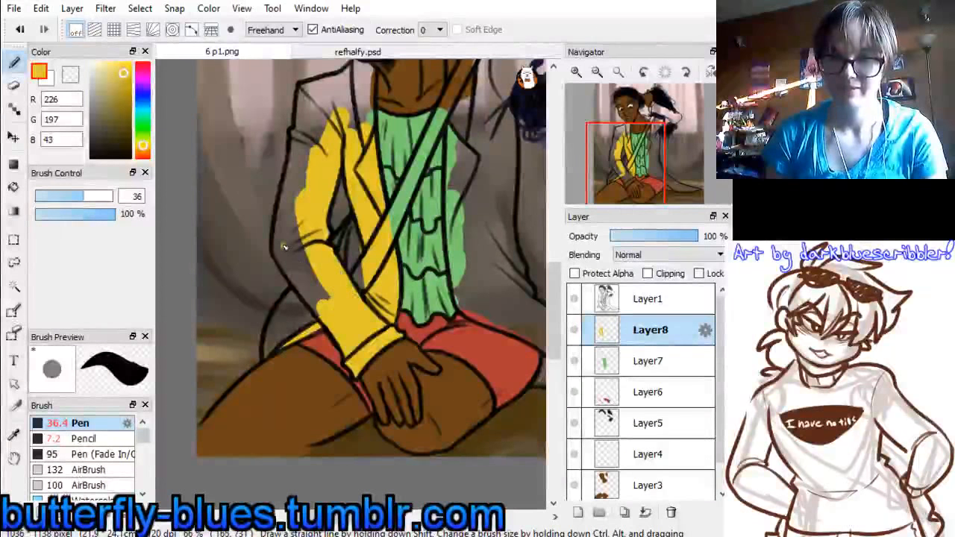
{"action": "mouse_move", "coordinate": [288, 250]}
{"action": "left_mouse_down"}
{"action": "mouse_move", "coordinate": [308, 292]}
{"action": "mouse_move", "coordinate": [337, 312]}
{"action": "mouse_move", "coordinate": [308, 260]}
{"action": "mouse_move", "coordinate": [301, 194]}
{"action": "mouse_move", "coordinate": [286, 239]}
{"action": "mouse_move", "coordinate": [301, 172]}
{"action": "left_mouse_up"}
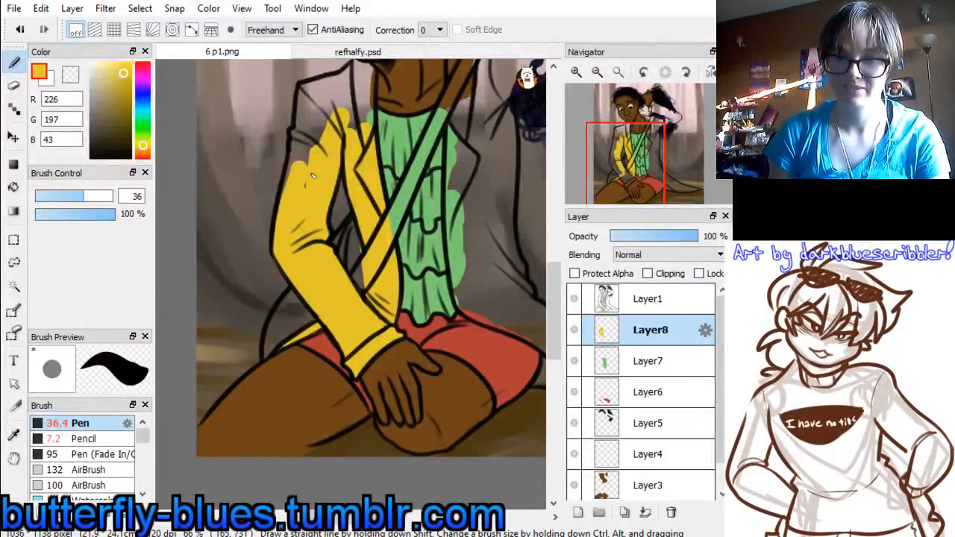
{"action": "mouse_move", "coordinate": [312, 127]}
{"action": "left_mouse_down"}
{"action": "mouse_move", "coordinate": [290, 191]}
{"action": "mouse_move", "coordinate": [306, 139]}
{"action": "mouse_move", "coordinate": [297, 150]}
{"action": "mouse_move", "coordinate": [312, 98]}
{"action": "mouse_move", "coordinate": [305, 91]}
{"action": "mouse_move", "coordinate": [302, 112]}
{"action": "mouse_move", "coordinate": [304, 94]}
{"action": "mouse_move", "coordinate": [315, 140]}
{"action": "mouse_move", "coordinate": [321, 97]}
{"action": "left_mouse_up"}
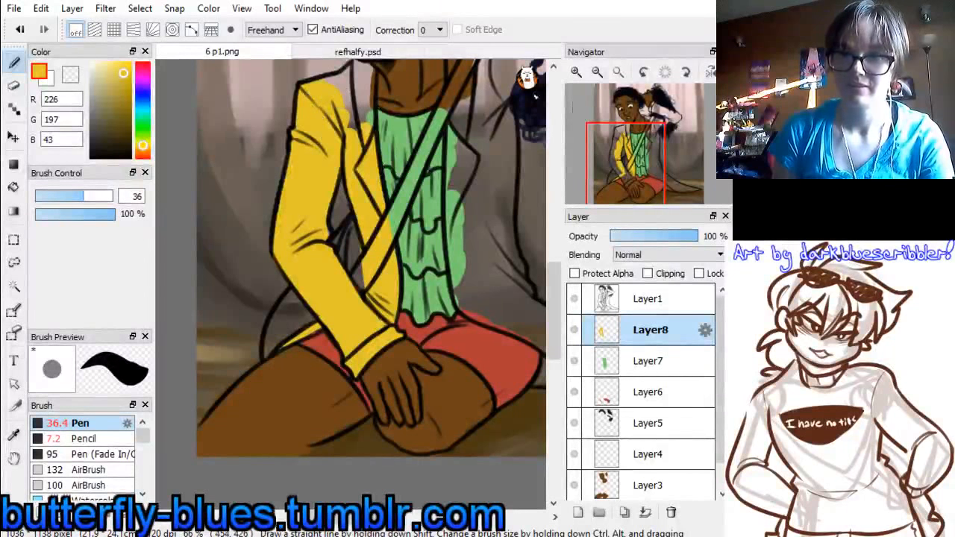
Fill the coat's collar, both lapels and the front below the raised arm with the same yellow
{"action": "left_click_drag", "start_coordinate": [642, 163], "coordinate": [636, 135]}
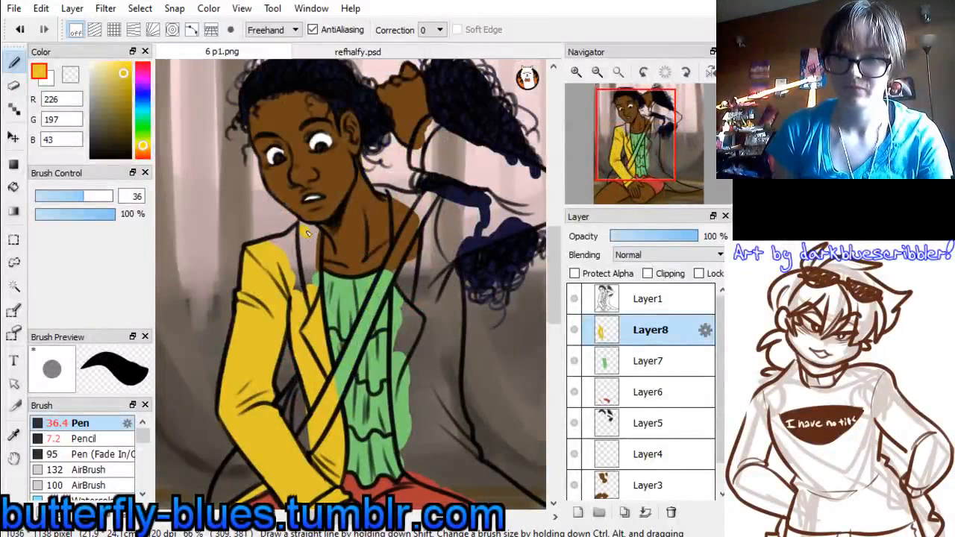
{"action": "mouse_move", "coordinate": [305, 228]}
{"action": "left_mouse_down"}
{"action": "mouse_move", "coordinate": [308, 310]}
{"action": "mouse_move", "coordinate": [282, 274]}
{"action": "mouse_move", "coordinate": [294, 240]}
{"action": "left_mouse_up"}
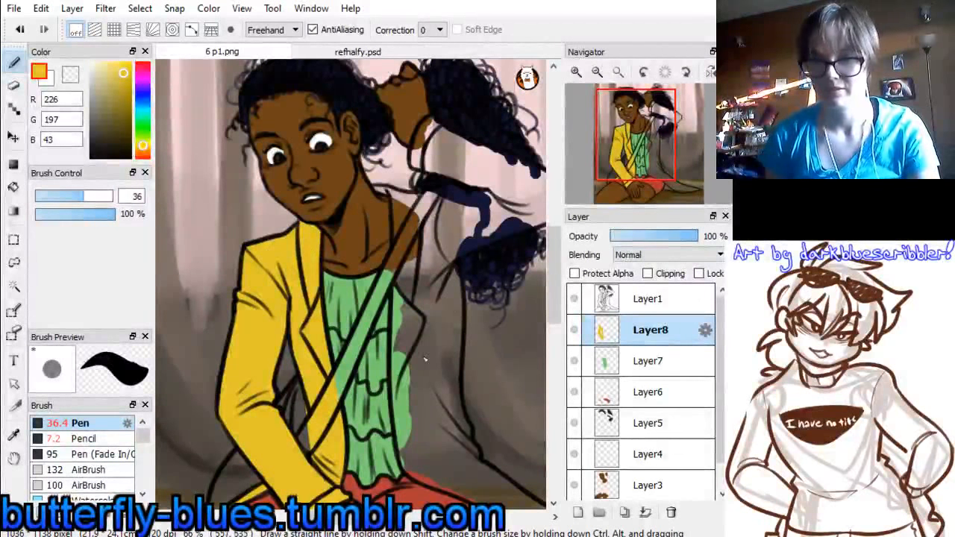
{"action": "mouse_move", "coordinate": [414, 242]}
{"action": "left_mouse_down"}
{"action": "mouse_move", "coordinate": [420, 363]}
{"action": "mouse_move", "coordinate": [406, 257]}
{"action": "mouse_move", "coordinate": [405, 400]}
{"action": "mouse_move", "coordinate": [413, 299]}
{"action": "mouse_move", "coordinate": [426, 256]}
{"action": "mouse_move", "coordinate": [438, 252]}
{"action": "mouse_move", "coordinate": [451, 272]}
{"action": "mouse_move", "coordinate": [444, 350]}
{"action": "left_mouse_up"}
{"action": "left_click_drag", "start_coordinate": [642, 140], "coordinate": [651, 160]}
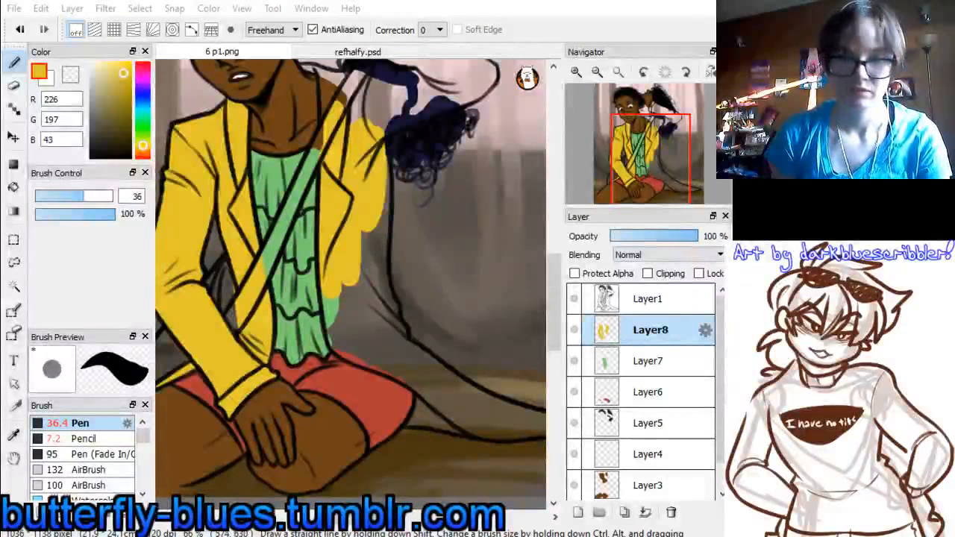
{"action": "left_click_drag", "start_coordinate": [356, 119], "coordinate": [362, 98]}
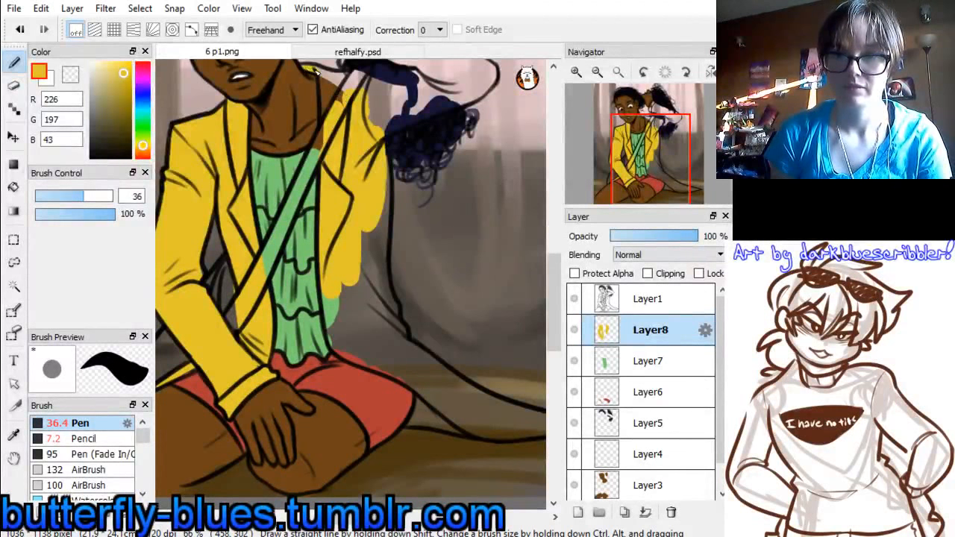
{"action": "mouse_move", "coordinate": [316, 71]}
{"action": "left_mouse_down"}
{"action": "mouse_move", "coordinate": [327, 134]}
{"action": "mouse_move", "coordinate": [339, 111]}
{"action": "mouse_move", "coordinate": [321, 78]}
{"action": "mouse_move", "coordinate": [340, 83]}
{"action": "mouse_move", "coordinate": [343, 97]}
{"action": "mouse_move", "coordinate": [383, 95]}
{"action": "left_mouse_up"}
Paint the raised arm's sleeve yellow from the shoulder around the elbow up to the cuff behind the head
{"action": "left_click_drag", "start_coordinate": [656, 155], "coordinate": [655, 166]}
{"action": "left_click_drag", "start_coordinate": [391, 149], "coordinate": [454, 123]}
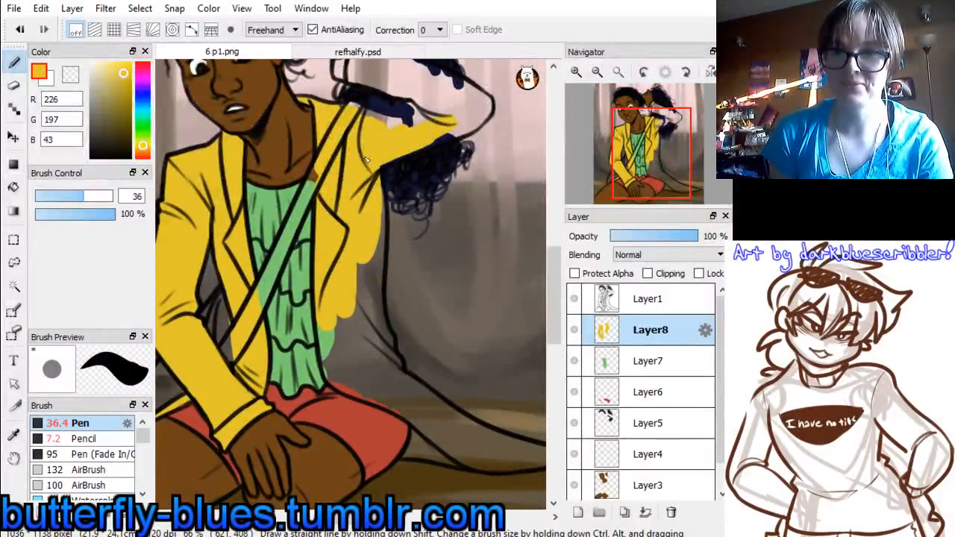
{"action": "mouse_move", "coordinate": [390, 156]}
{"action": "left_mouse_down"}
{"action": "mouse_move", "coordinate": [476, 118]}
{"action": "mouse_move", "coordinate": [457, 108]}
{"action": "mouse_move", "coordinate": [427, 132]}
{"action": "mouse_move", "coordinate": [368, 112]}
{"action": "left_mouse_up"}
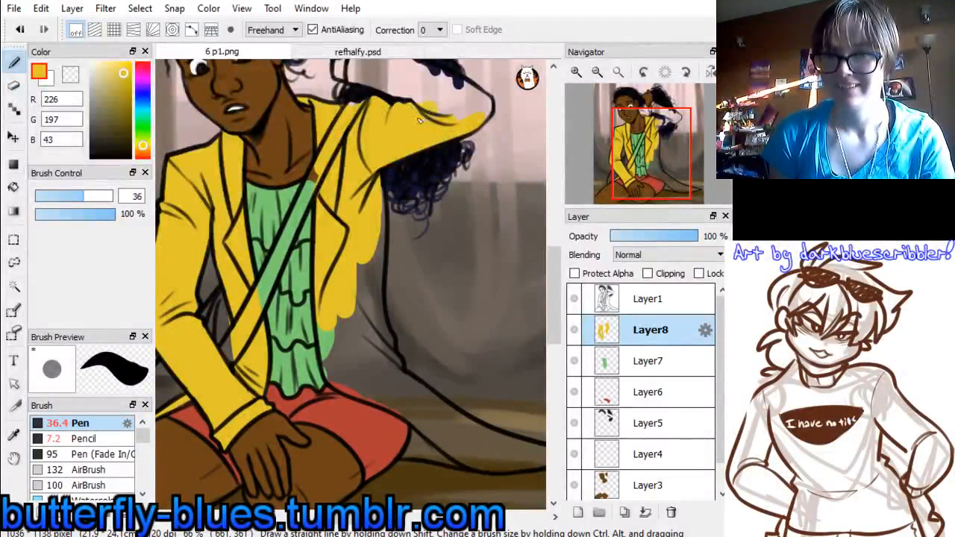
{"action": "left_click_drag", "start_coordinate": [653, 160], "coordinate": [643, 142]}
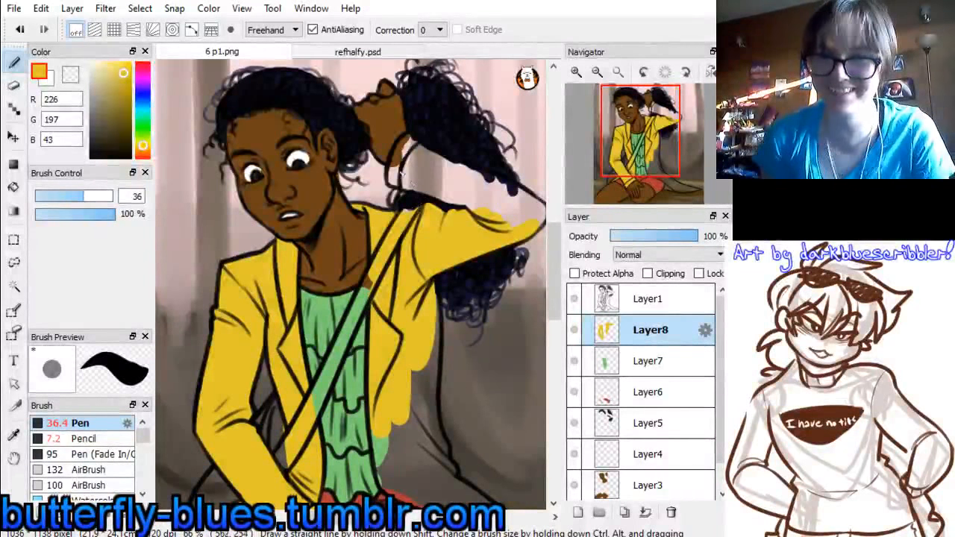
{"action": "mouse_move", "coordinate": [411, 144]}
{"action": "left_mouse_down"}
{"action": "mouse_move", "coordinate": [407, 166]}
{"action": "mouse_move", "coordinate": [401, 155]}
{"action": "mouse_move", "coordinate": [497, 214]}
{"action": "left_mouse_up"}
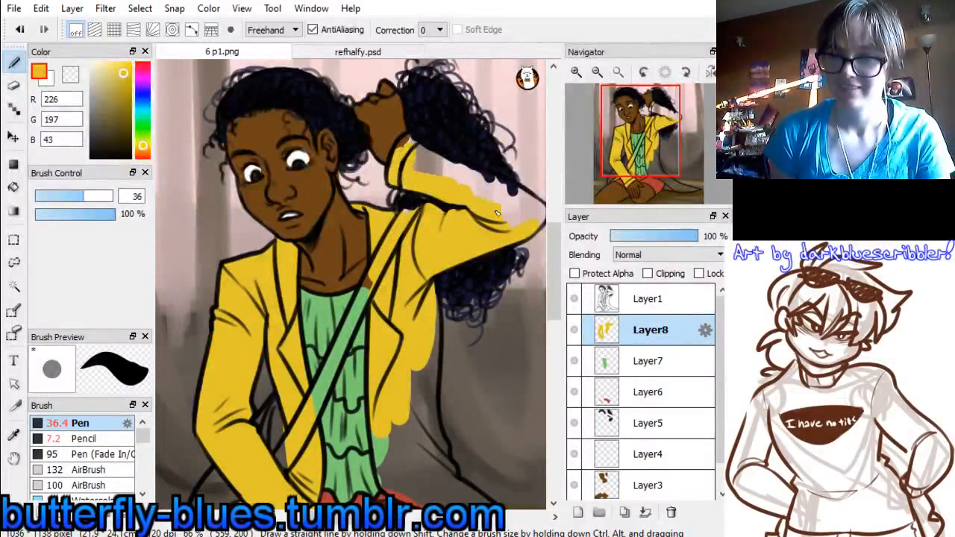
{"action": "left_click_drag", "start_coordinate": [411, 149], "coordinate": [534, 207]}
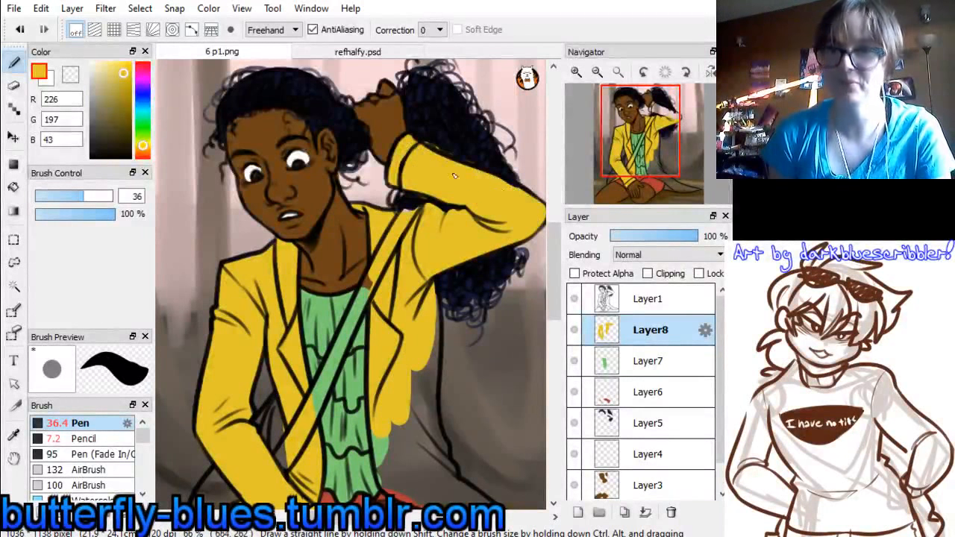
Extend the yellow down the coat's side and over its tail, out to the pointed tip on the floor
{"action": "left_click_drag", "start_coordinate": [615, 147], "coordinate": [616, 171]}
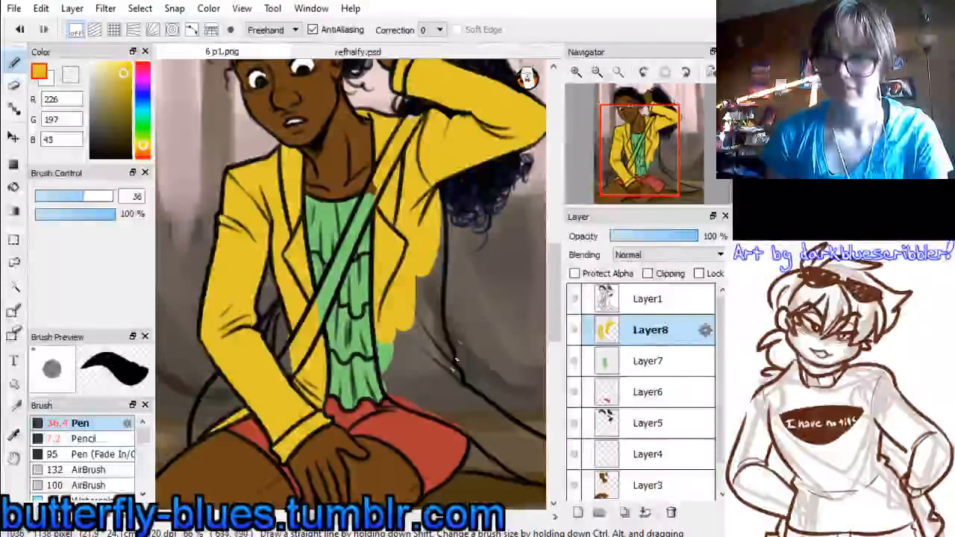
{"action": "mouse_move", "coordinate": [414, 267]}
{"action": "left_mouse_down"}
{"action": "mouse_move", "coordinate": [429, 327]}
{"action": "mouse_move", "coordinate": [434, 217]}
{"action": "mouse_move", "coordinate": [433, 340]}
{"action": "mouse_move", "coordinate": [433, 291]}
{"action": "mouse_move", "coordinate": [434, 338]}
{"action": "mouse_move", "coordinate": [433, 312]}
{"action": "left_mouse_up"}
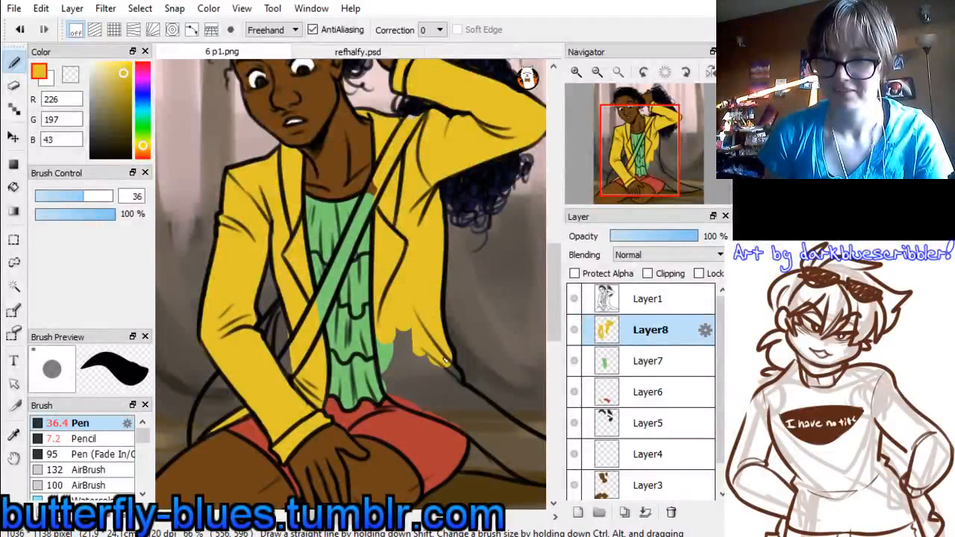
{"action": "mouse_move", "coordinate": [445, 362]}
{"action": "left_mouse_down"}
{"action": "mouse_move", "coordinate": [454, 388]}
{"action": "mouse_move", "coordinate": [403, 358]}
{"action": "mouse_move", "coordinate": [388, 388]}
{"action": "mouse_move", "coordinate": [456, 411]}
{"action": "mouse_move", "coordinate": [431, 381]}
{"action": "mouse_move", "coordinate": [476, 407]}
{"action": "left_mouse_up"}
{"action": "left_click_drag", "start_coordinate": [657, 165], "coordinate": [675, 168]}
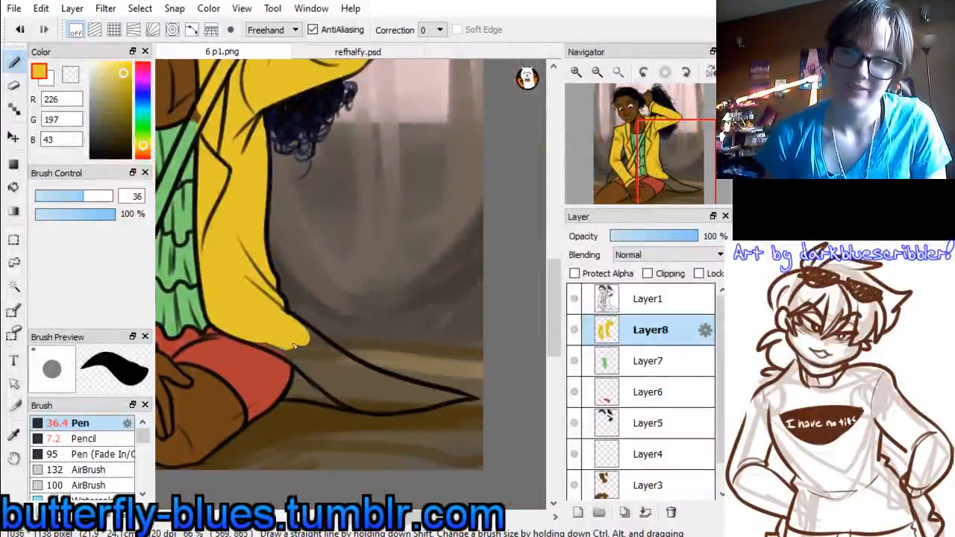
{"action": "mouse_move", "coordinate": [294, 345]}
{"action": "left_mouse_down"}
{"action": "mouse_move", "coordinate": [250, 338]}
{"action": "mouse_move", "coordinate": [332, 373]}
{"action": "mouse_move", "coordinate": [284, 339]}
{"action": "mouse_move", "coordinate": [329, 364]}
{"action": "mouse_move", "coordinate": [290, 326]}
{"action": "mouse_move", "coordinate": [326, 355]}
{"action": "mouse_move", "coordinate": [300, 335]}
{"action": "mouse_move", "coordinate": [343, 400]}
{"action": "mouse_move", "coordinate": [315, 378]}
{"action": "mouse_move", "coordinate": [339, 387]}
{"action": "left_mouse_up"}
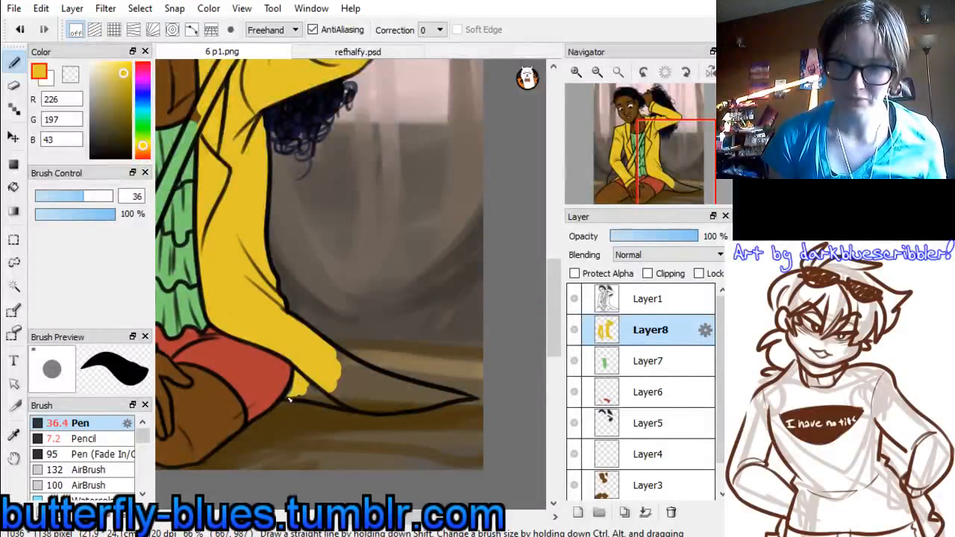
{"action": "mouse_move", "coordinate": [302, 393]}
{"action": "left_mouse_down"}
{"action": "mouse_move", "coordinate": [333, 393]}
{"action": "mouse_move", "coordinate": [298, 390]}
{"action": "mouse_move", "coordinate": [360, 403]}
{"action": "mouse_move", "coordinate": [381, 396]}
{"action": "mouse_move", "coordinate": [389, 406]}
{"action": "mouse_move", "coordinate": [343, 382]}
{"action": "mouse_move", "coordinate": [369, 399]}
{"action": "mouse_move", "coordinate": [329, 366]}
{"action": "mouse_move", "coordinate": [358, 372]}
{"action": "mouse_move", "coordinate": [339, 357]}
{"action": "mouse_move", "coordinate": [380, 382]}
{"action": "mouse_move", "coordinate": [469, 399]}
{"action": "mouse_move", "coordinate": [397, 408]}
{"action": "mouse_move", "coordinate": [367, 404]}
{"action": "left_mouse_up"}
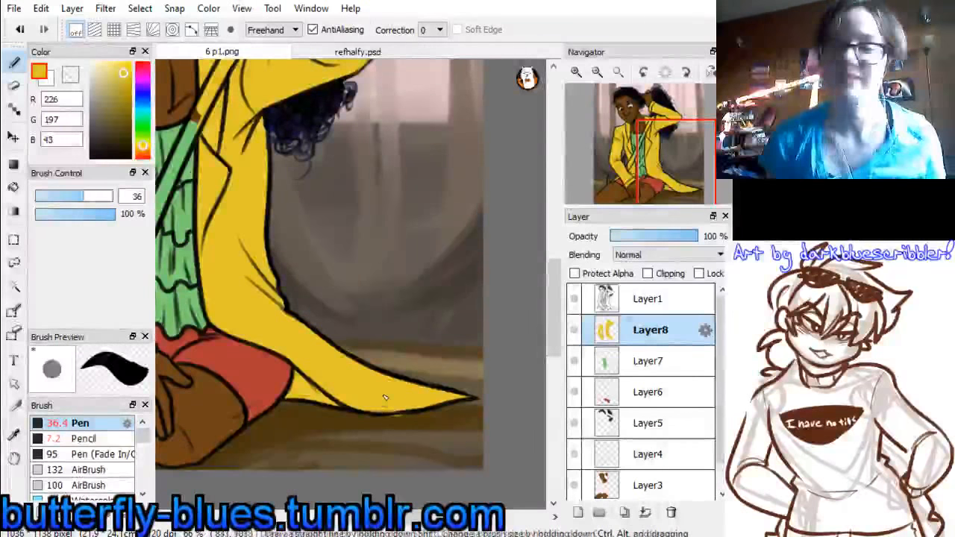
{"action": "left_click", "coordinate": [14, 86]}
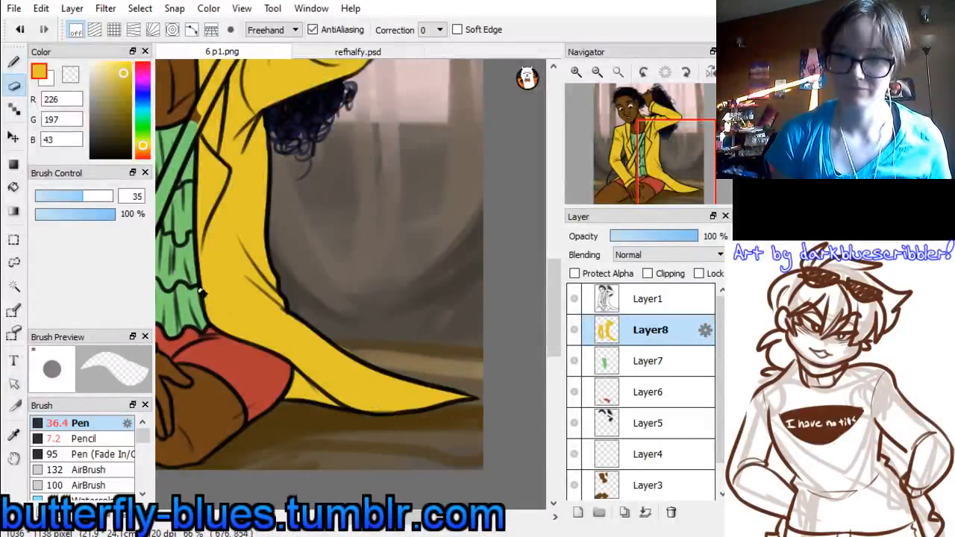
{"action": "left_click", "coordinate": [13, 62]}
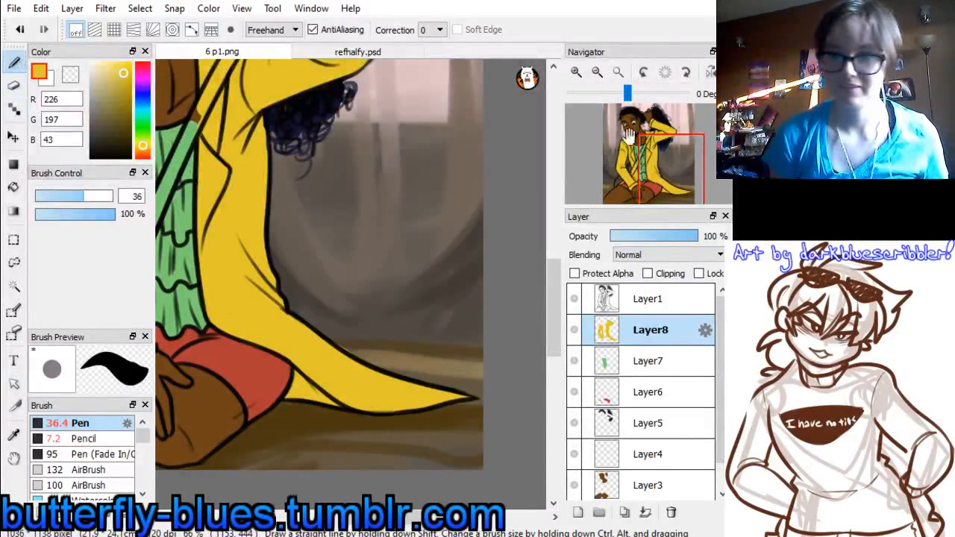
Add a new layer above Layer8, sample peach (239, 203, 175) from refhalfy.psd, and set the Pen size to 27 in 6 p1.png
{"action": "left_click_drag", "start_coordinate": [673, 162], "coordinate": [647, 148]}
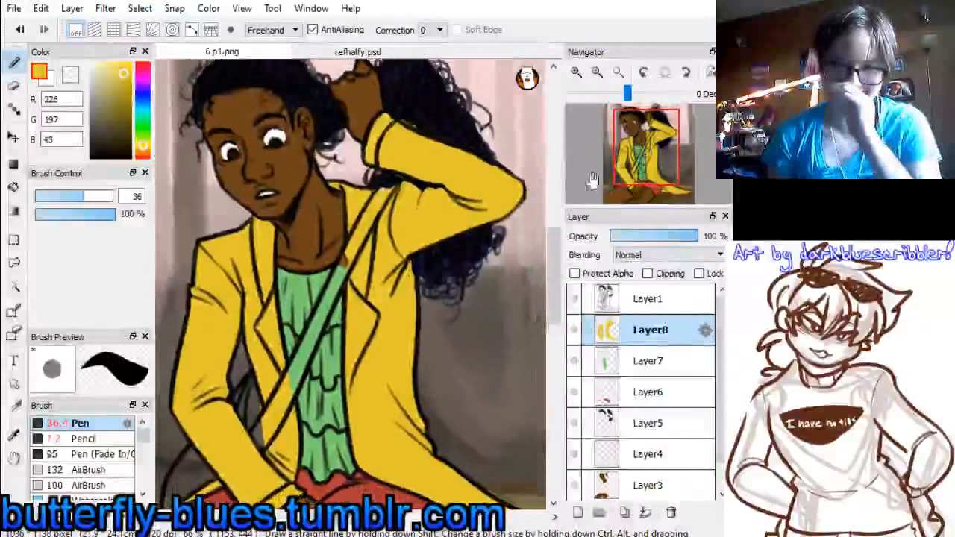
{"action": "left_click", "coordinate": [578, 512]}
{"action": "left_click", "coordinate": [355, 50]}
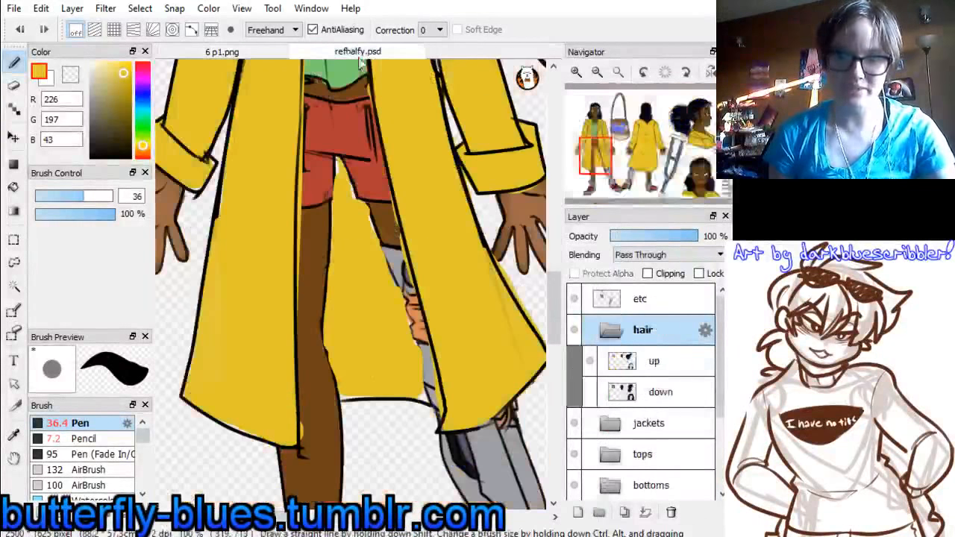
{"action": "left_click_drag", "start_coordinate": [608, 156], "coordinate": [619, 143]}
{"action": "left_click", "coordinate": [383, 358], "text": "alt"}
{"action": "left_click", "coordinate": [229, 57]}
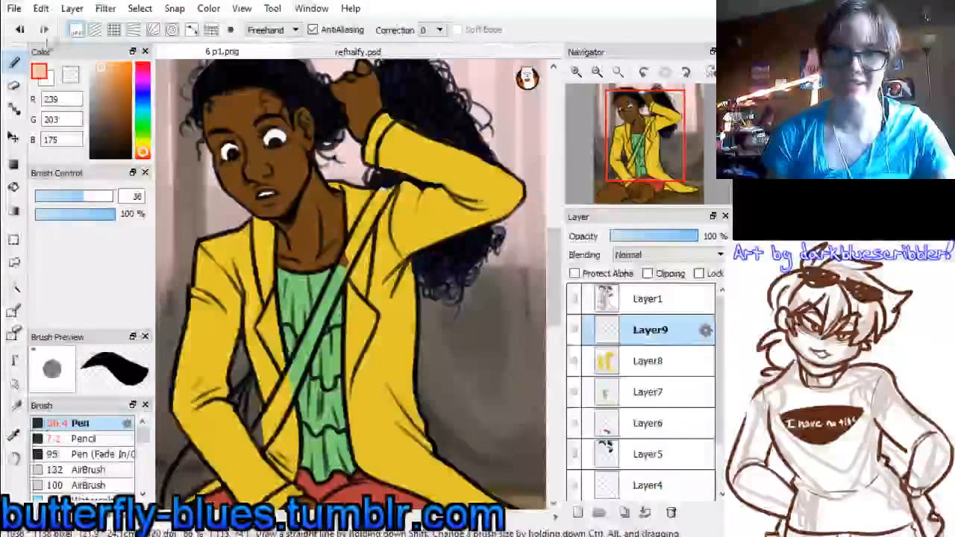
{"action": "left_click", "coordinate": [78, 197]}
{"action": "left_click_drag", "start_coordinate": [77, 195], "coordinate": [78, 197]}
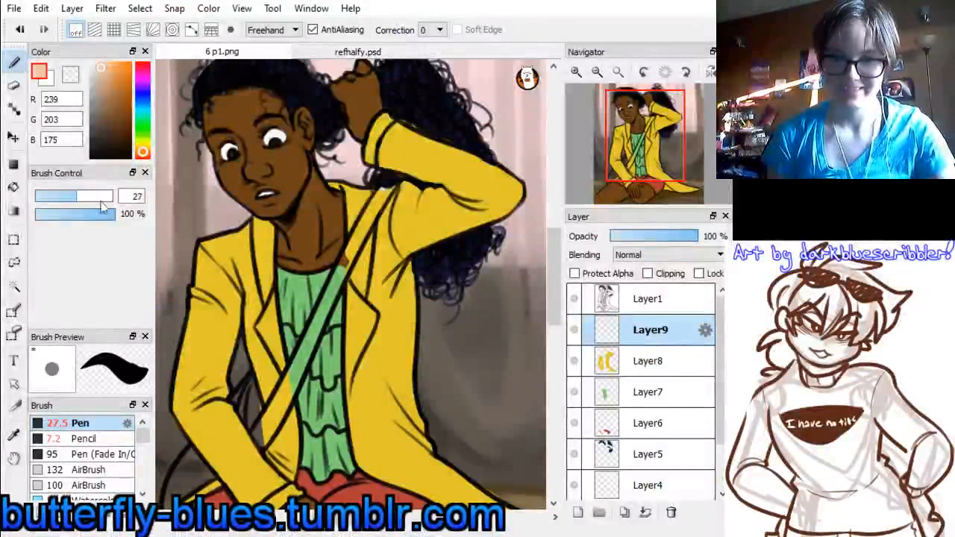
Paint the diagonal bag strap and the gap between the lowered arm and the coat front peach on Layer9
{"action": "mouse_move", "coordinate": [360, 239]}
{"action": "left_mouse_down"}
{"action": "mouse_move", "coordinate": [342, 273]}
{"action": "mouse_move", "coordinate": [352, 256]}
{"action": "left_mouse_up"}
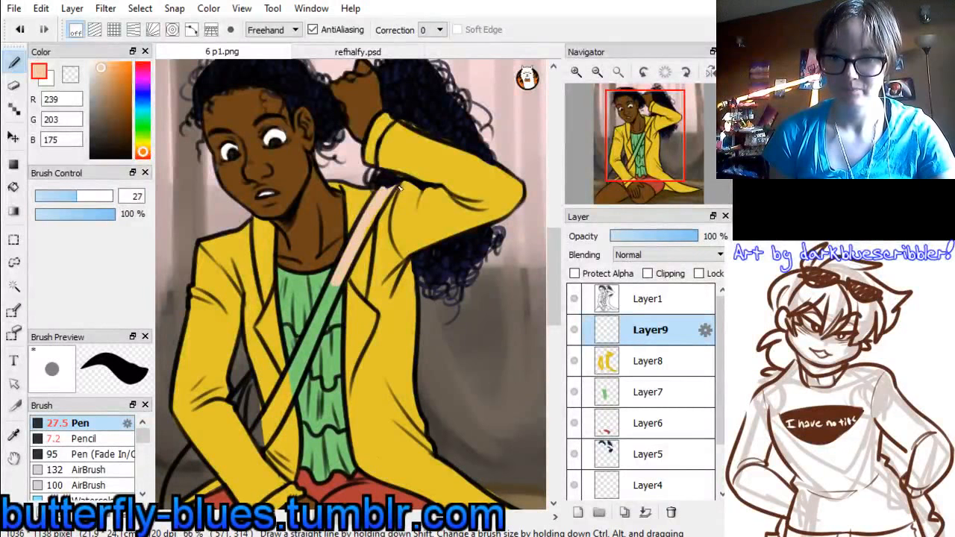
{"action": "left_click_drag", "start_coordinate": [648, 154], "coordinate": [641, 165]}
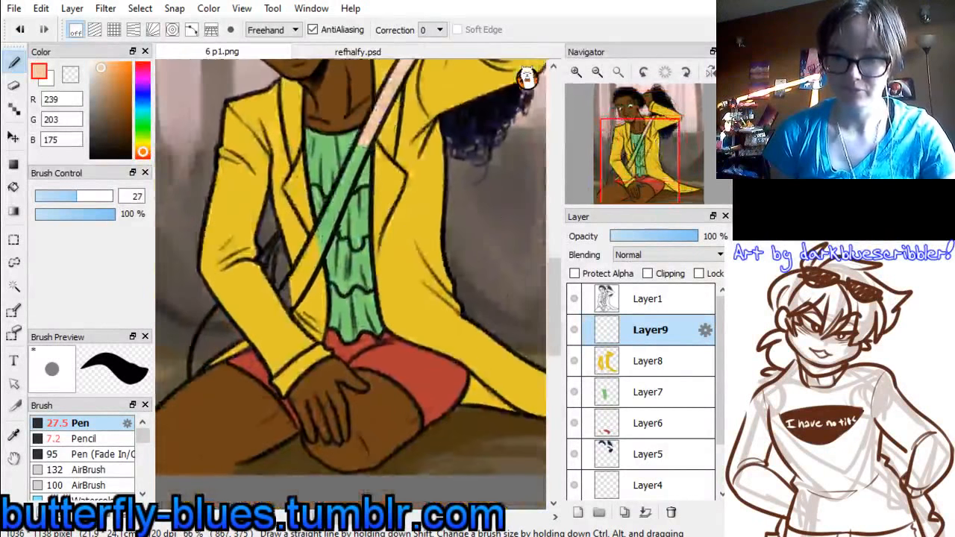
{"action": "mouse_move", "coordinate": [284, 294]}
{"action": "left_mouse_down"}
{"action": "mouse_move", "coordinate": [326, 238]}
{"action": "mouse_move", "coordinate": [298, 292]}
{"action": "mouse_move", "coordinate": [331, 216]}
{"action": "left_mouse_up"}
{"action": "left_click_drag", "start_coordinate": [368, 140], "coordinate": [337, 214]}
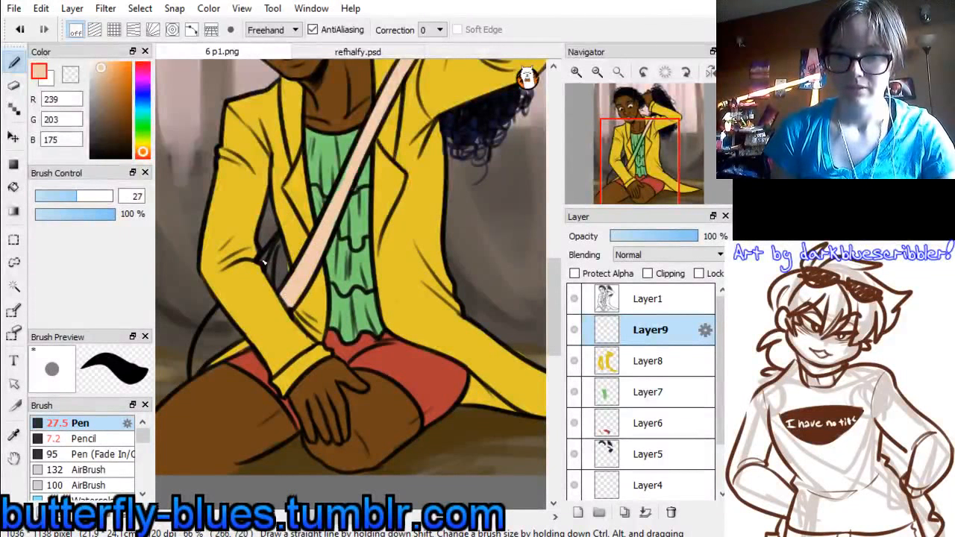
{"action": "left_click_drag", "start_coordinate": [262, 261], "coordinate": [288, 293]}
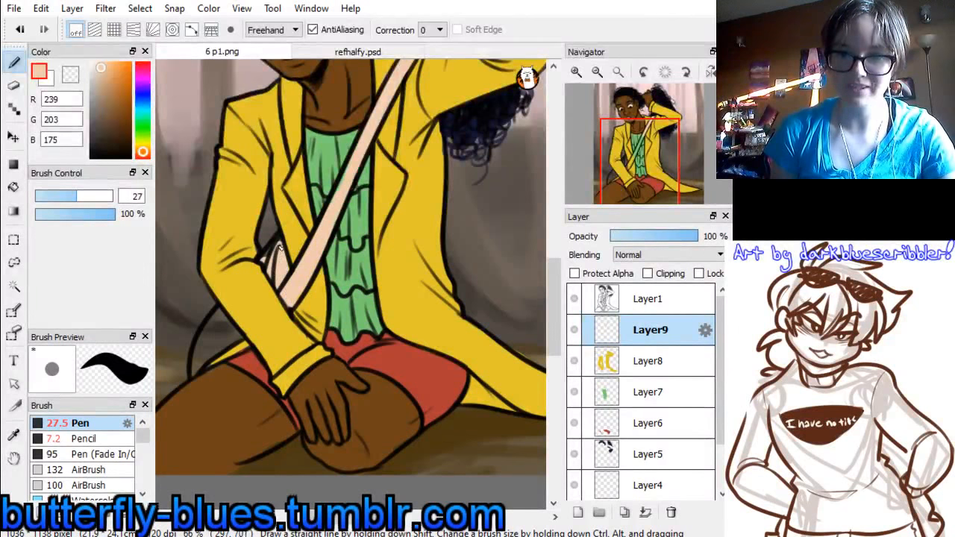
{"action": "mouse_move", "coordinate": [281, 248]}
{"action": "left_mouse_down"}
{"action": "mouse_move", "coordinate": [267, 259]}
{"action": "mouse_move", "coordinate": [283, 252]}
{"action": "left_mouse_up"}
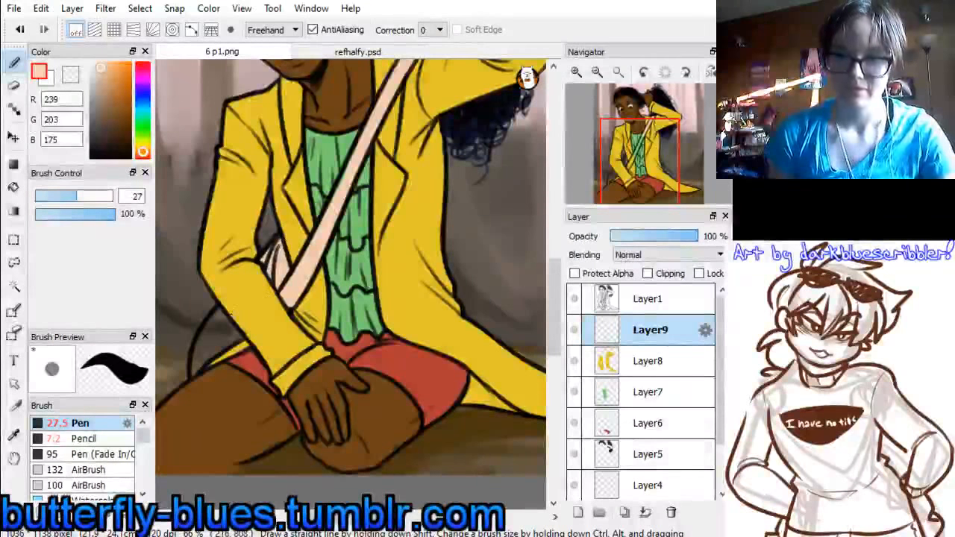
Fill the bag body showing behind the lowered elbow with peach on Layer9
{"action": "left_click_drag", "start_coordinate": [217, 309], "coordinate": [226, 334]}
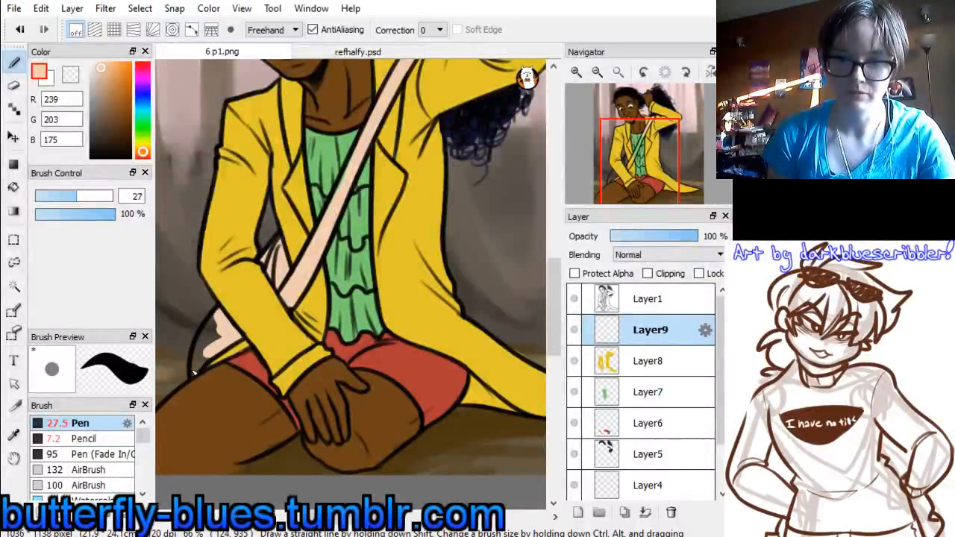
{"action": "left_click_drag", "start_coordinate": [193, 372], "coordinate": [213, 333]}
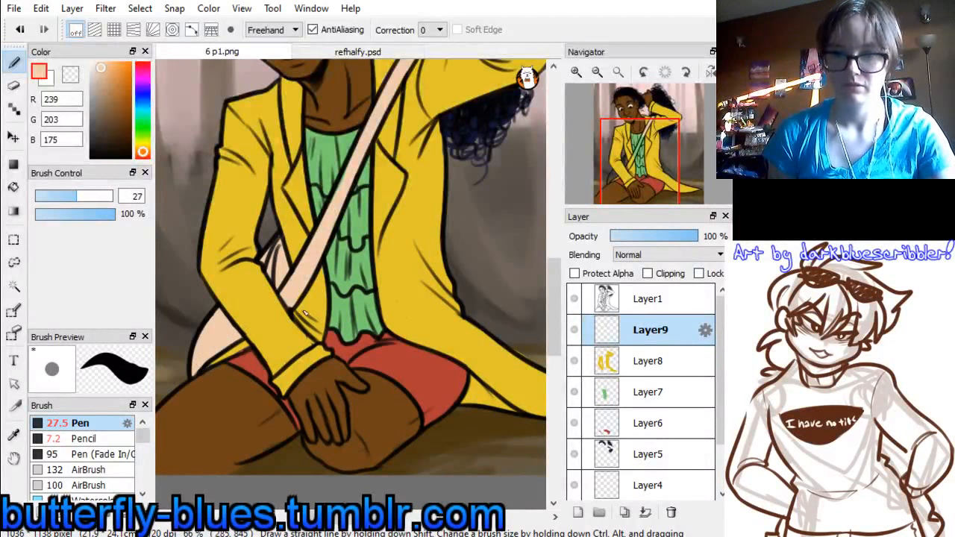
Add a clipping layer above Layer9 and sample brown (146, 99, 62) from the bag in refhalfy.psd for use in 6 p1.png
{"action": "left_click", "coordinate": [578, 512]}
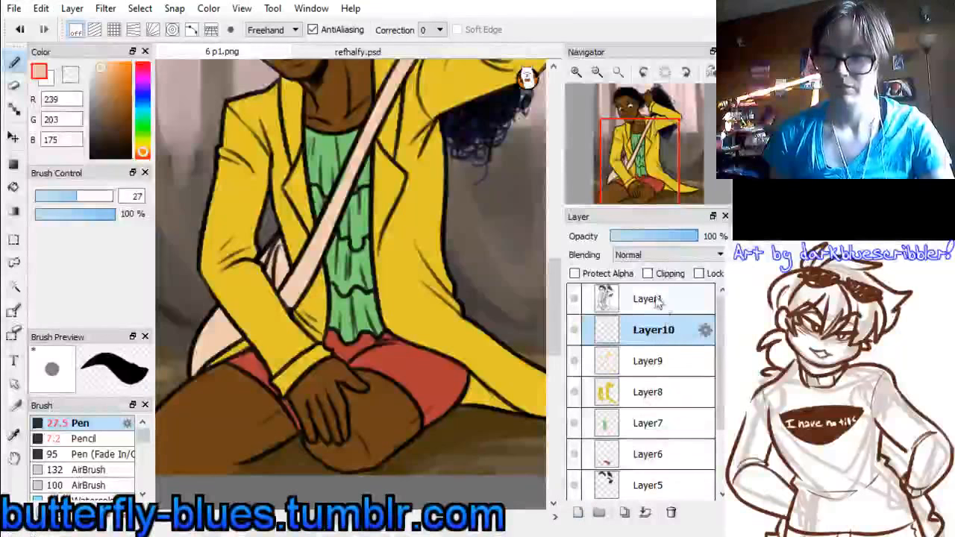
{"action": "left_click", "coordinate": [403, 53]}
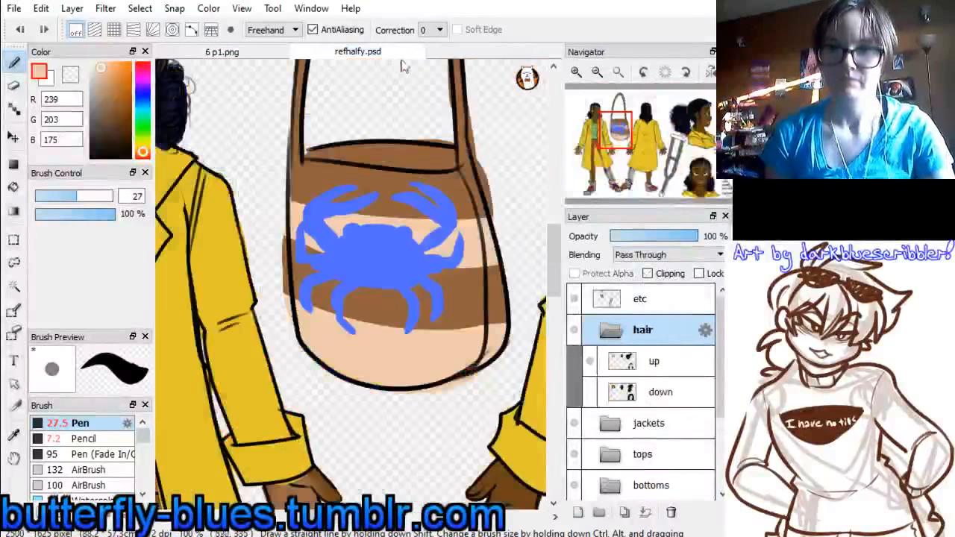
{"action": "left_click", "coordinate": [387, 174], "text": "alt"}
{"action": "left_click", "coordinate": [254, 54]}
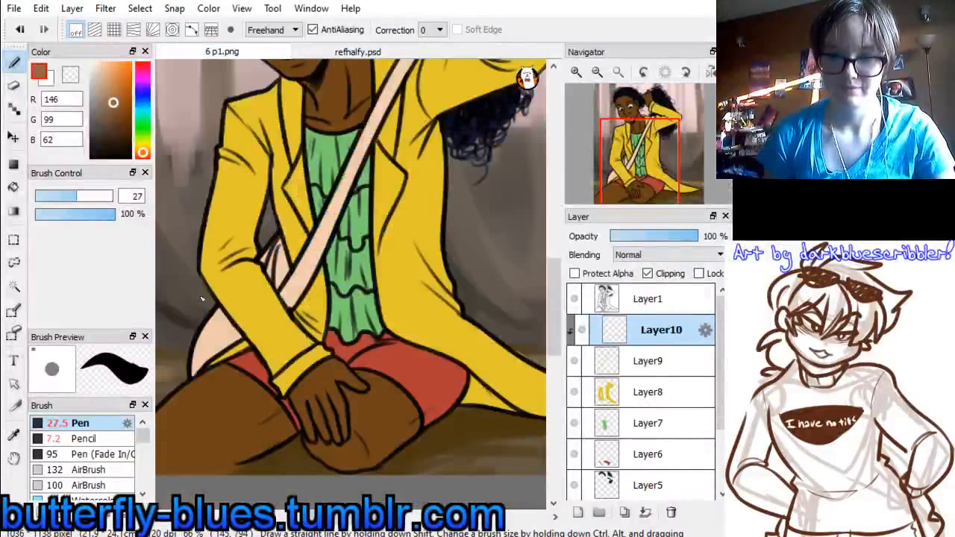
Paint brown stripes on the bag and cover the diagonal strap in brown up to the shoulder on Layer10
{"action": "mouse_move", "coordinate": [207, 330]}
{"action": "left_mouse_down"}
{"action": "mouse_move", "coordinate": [221, 289]}
{"action": "mouse_move", "coordinate": [206, 340]}
{"action": "mouse_move", "coordinate": [206, 311]}
{"action": "mouse_move", "coordinate": [225, 395]}
{"action": "mouse_move", "coordinate": [207, 297]}
{"action": "mouse_move", "coordinate": [214, 354]}
{"action": "left_mouse_up"}
{"action": "key", "text": "ctrl+z"}
{"action": "left_click_drag", "start_coordinate": [223, 313], "coordinate": [230, 349]}
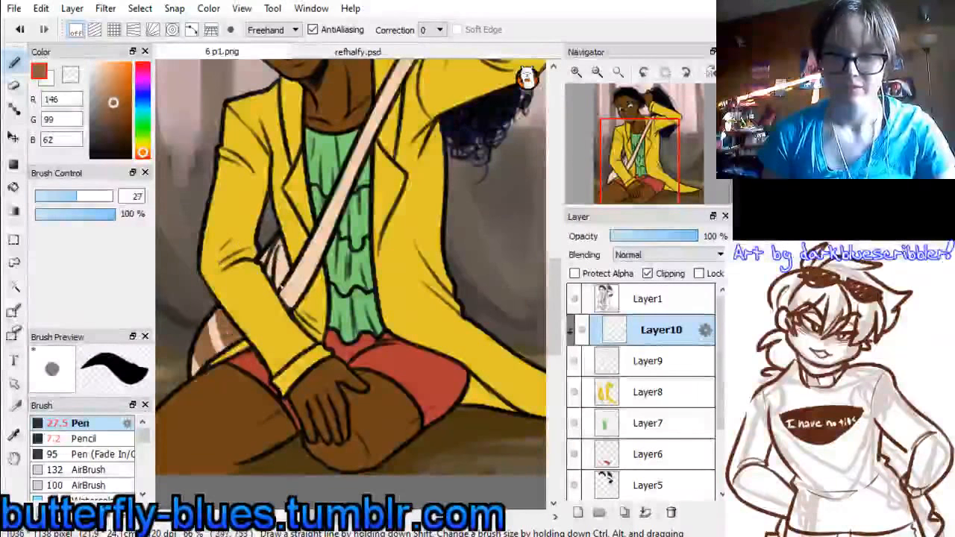
{"action": "mouse_move", "coordinate": [271, 252]}
{"action": "left_mouse_down"}
{"action": "mouse_move", "coordinate": [324, 349]}
{"action": "mouse_move", "coordinate": [333, 206]}
{"action": "mouse_move", "coordinate": [290, 305]}
{"action": "mouse_move", "coordinate": [351, 187]}
{"action": "left_mouse_up"}
{"action": "left_click_drag", "start_coordinate": [291, 287], "coordinate": [352, 194]}
{"action": "left_click_drag", "start_coordinate": [288, 304], "coordinate": [365, 153]}
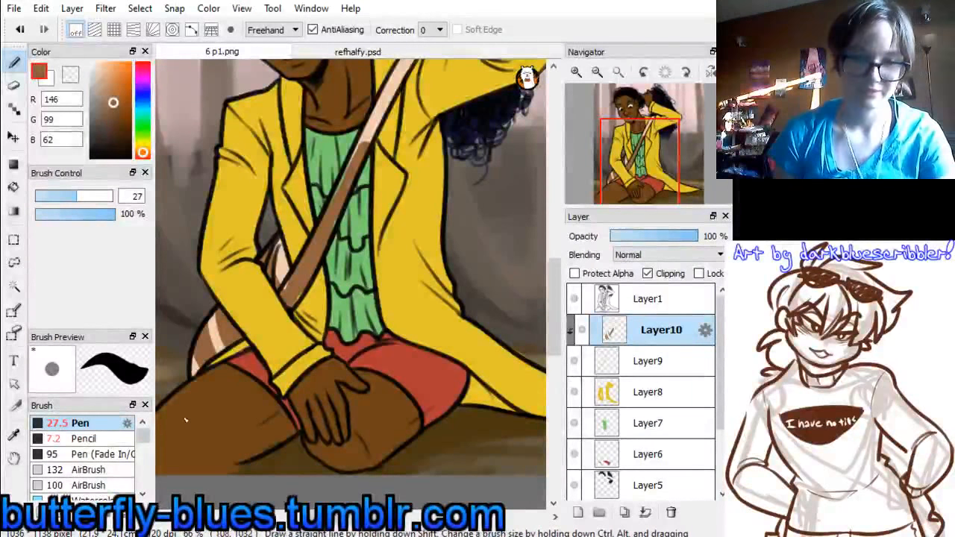
{"action": "scroll", "coordinate": [390, 153], "scroll_direction": "up", "scroll_amount": 5}
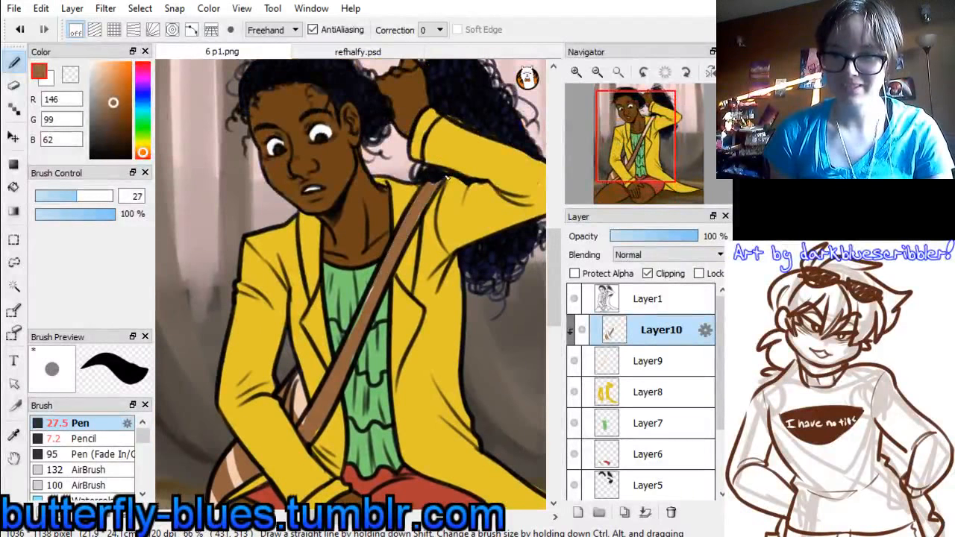
Merge the brown clipping layer Layer10 down into Layer9
{"action": "left_click", "coordinate": [644, 363]}
{"action": "left_click", "coordinate": [643, 329]}
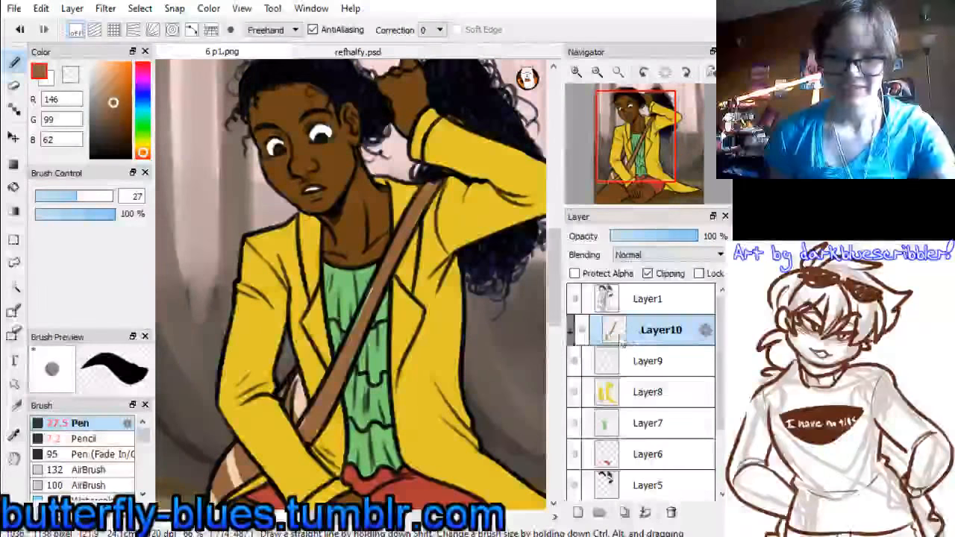
{"action": "key", "text": "ctrl+e"}
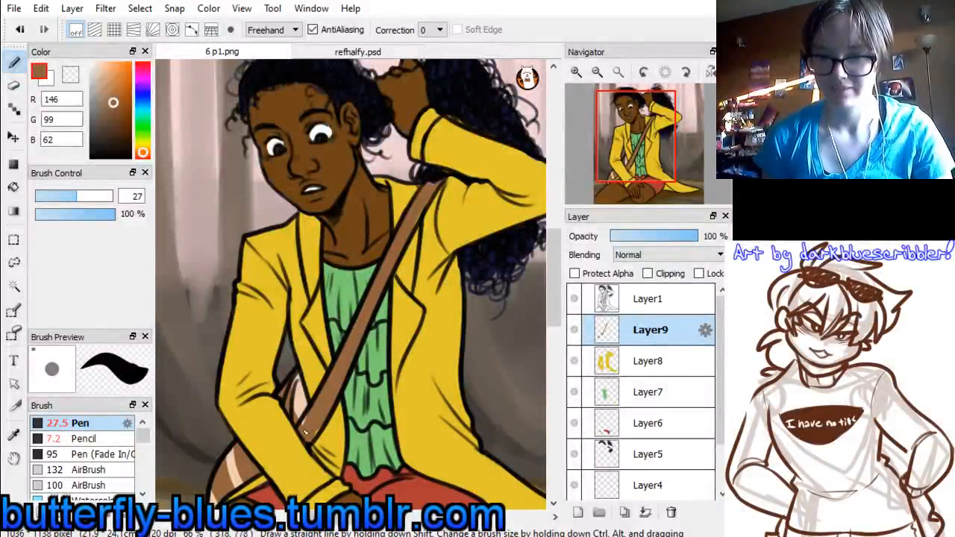
Add a new clipping layer directly above the skin layer, Layer3
{"action": "left_click_drag", "start_coordinate": [634, 138], "coordinate": [634, 179]}
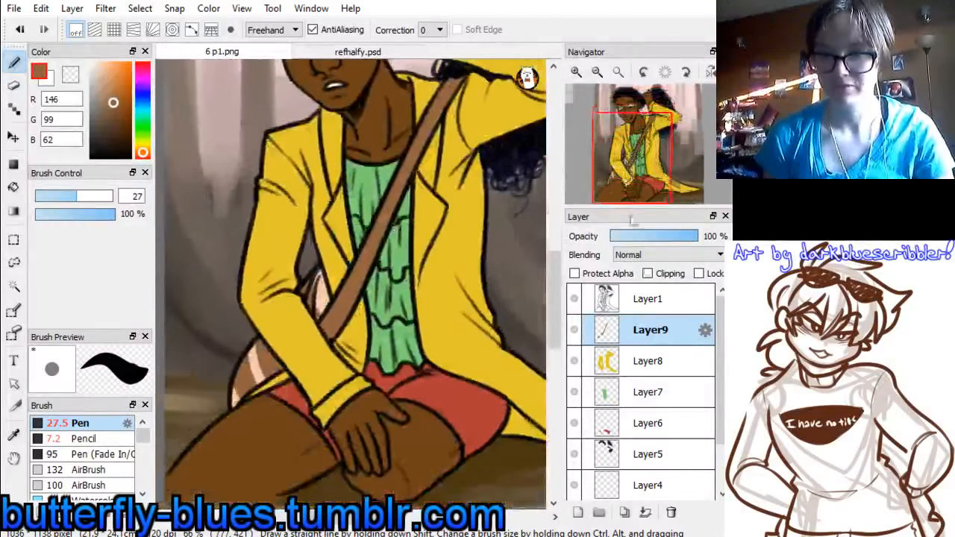
{"action": "left_click_drag", "start_coordinate": [388, 336], "coordinate": [315, 204]}
{"action": "scroll", "coordinate": [671, 373], "scroll_direction": "down", "scroll_amount": 2}
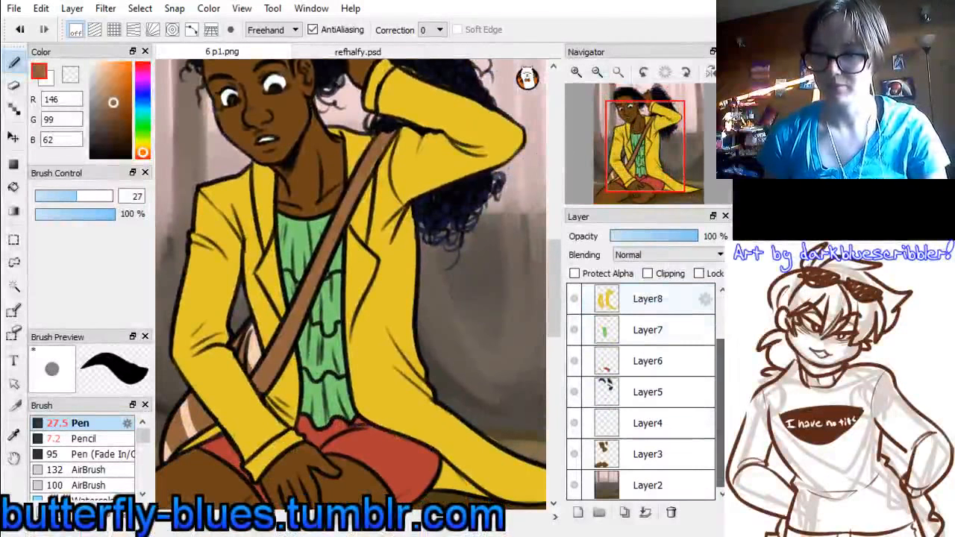
{"action": "left_click", "coordinate": [639, 453]}
{"action": "left_click", "coordinate": [578, 512]}
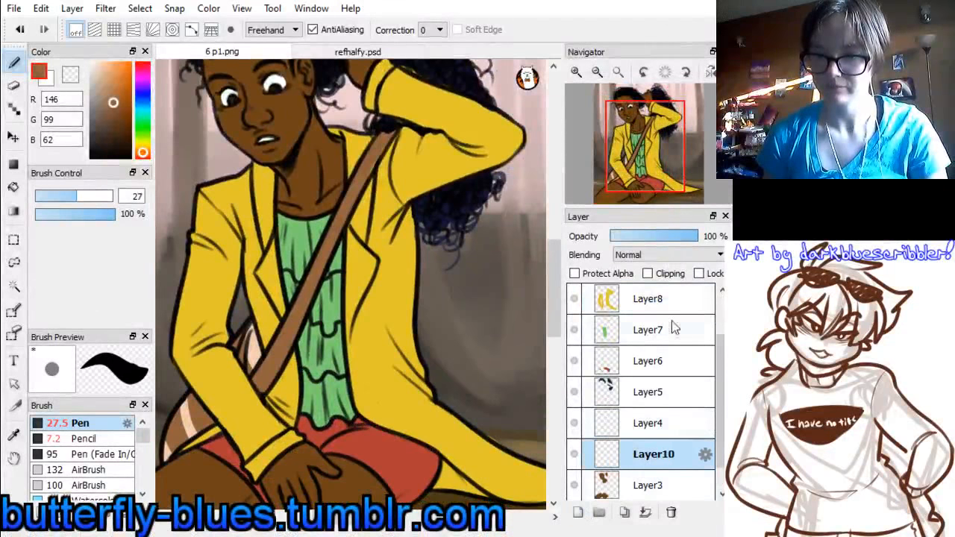
{"action": "left_click", "coordinate": [647, 274]}
Sample the skin brown, shift it to dark reddish brown (82, 19, 0), and set the Watercolor brush to size 46
{"action": "left_click_drag", "start_coordinate": [648, 141], "coordinate": [627, 135]}
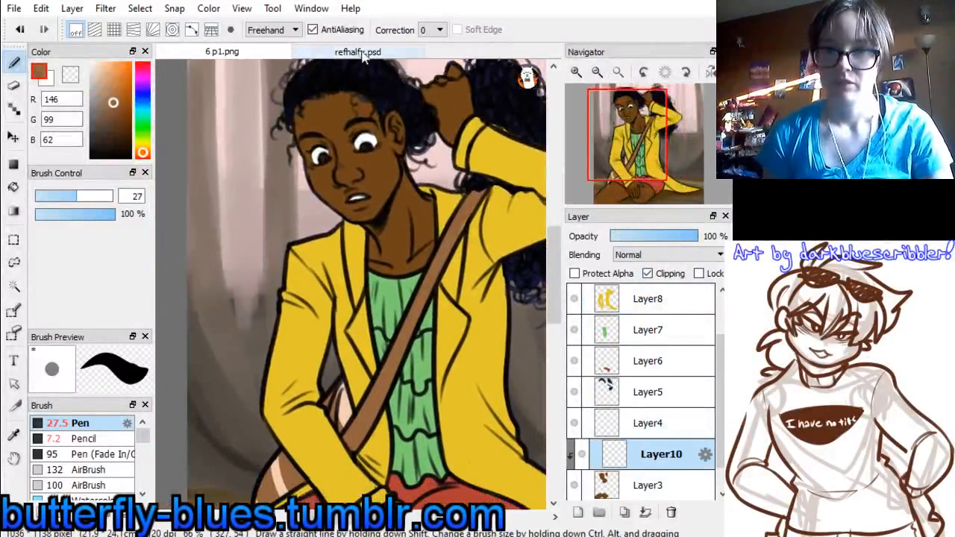
{"action": "right_click", "coordinate": [339, 161]}
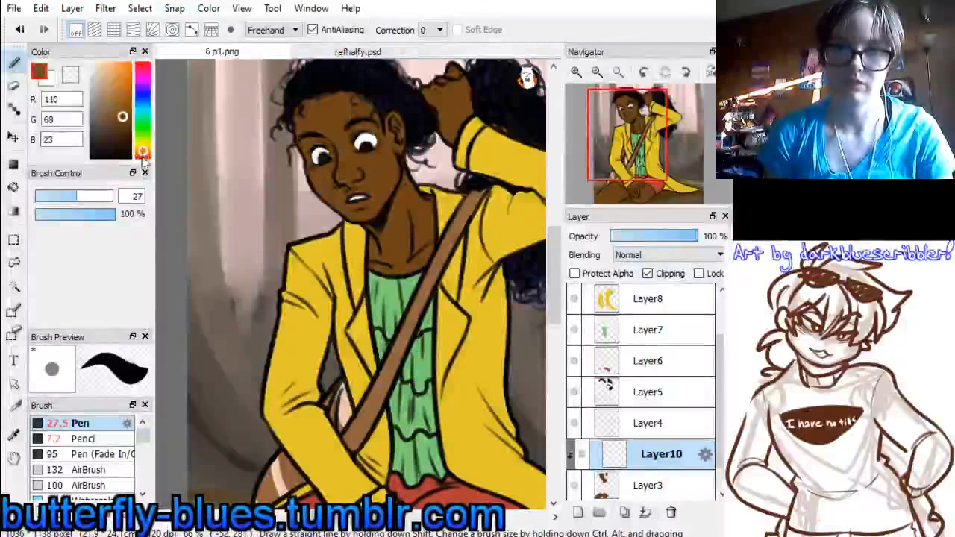
{"action": "left_click_drag", "start_coordinate": [143, 158], "coordinate": [146, 159]}
{"action": "left_click_drag", "start_coordinate": [124, 125], "coordinate": [131, 127]}
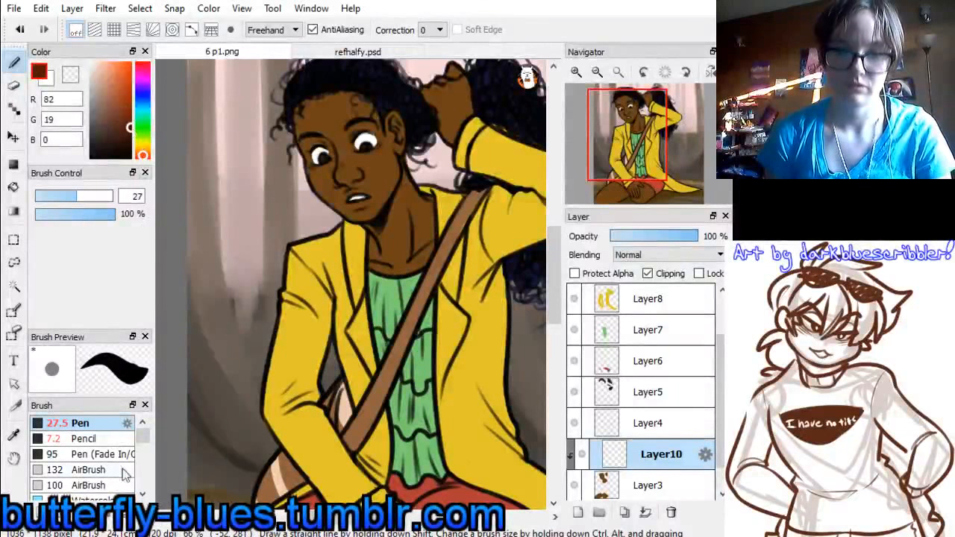
{"action": "scroll", "coordinate": [124, 470], "scroll_direction": "down", "scroll_amount": 3}
{"action": "left_click", "coordinate": [129, 435]}
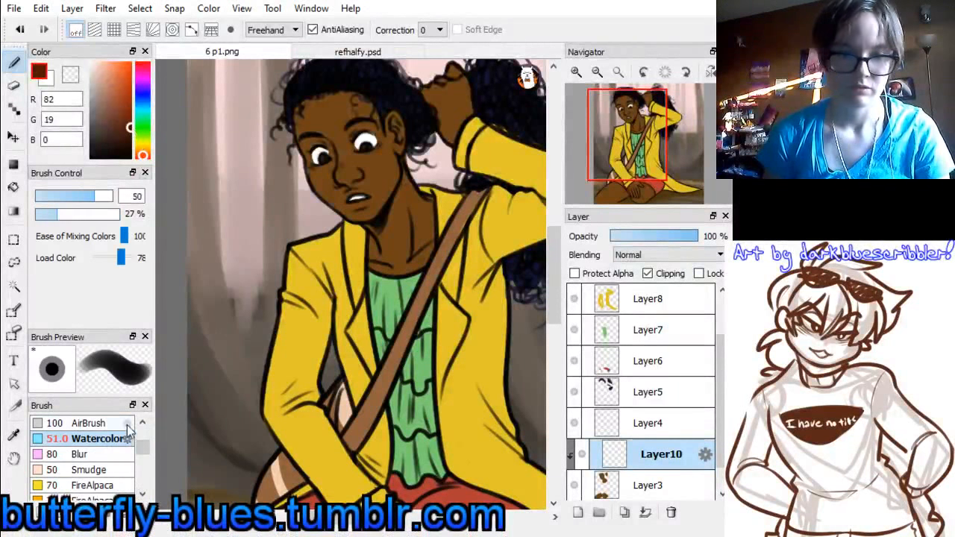
{"action": "left_click_drag", "start_coordinate": [99, 195], "coordinate": [93, 195]}
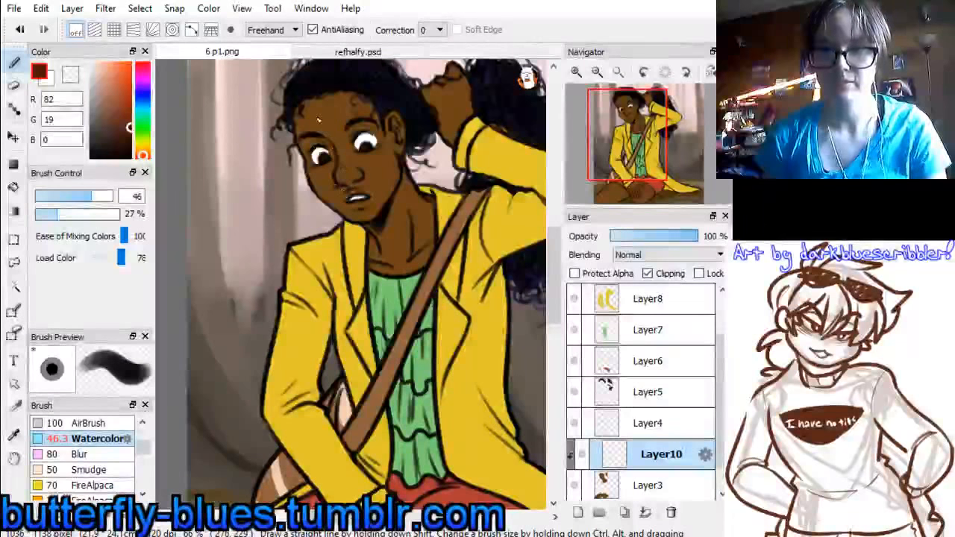
Shade the forehead, the outer side of the face and the neck under the jaw in dark reddish brown on Layer10
{"action": "mouse_move", "coordinate": [302, 122]}
{"action": "left_mouse_down"}
{"action": "mouse_move", "coordinate": [315, 97]}
{"action": "mouse_move", "coordinate": [295, 148]}
{"action": "left_mouse_up"}
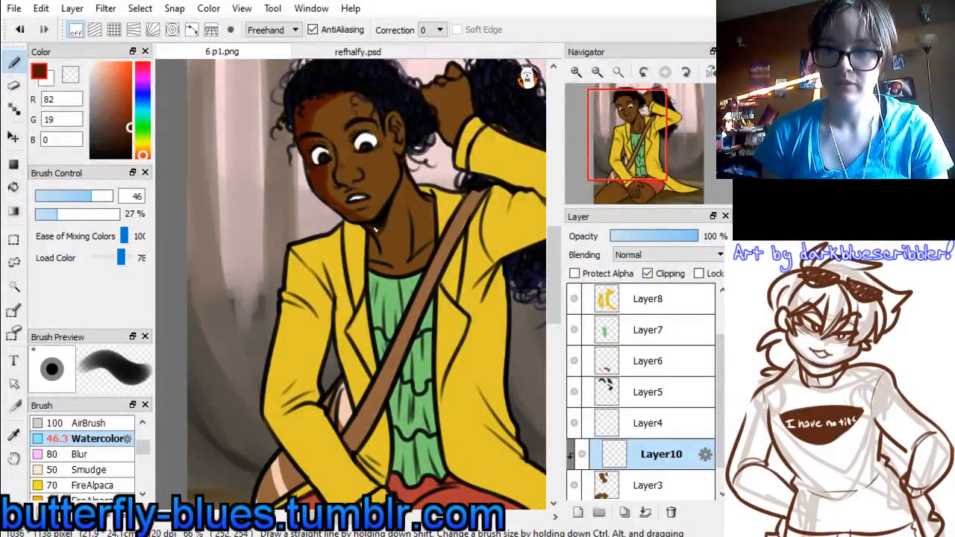
{"action": "left_click", "coordinate": [647, 485]}
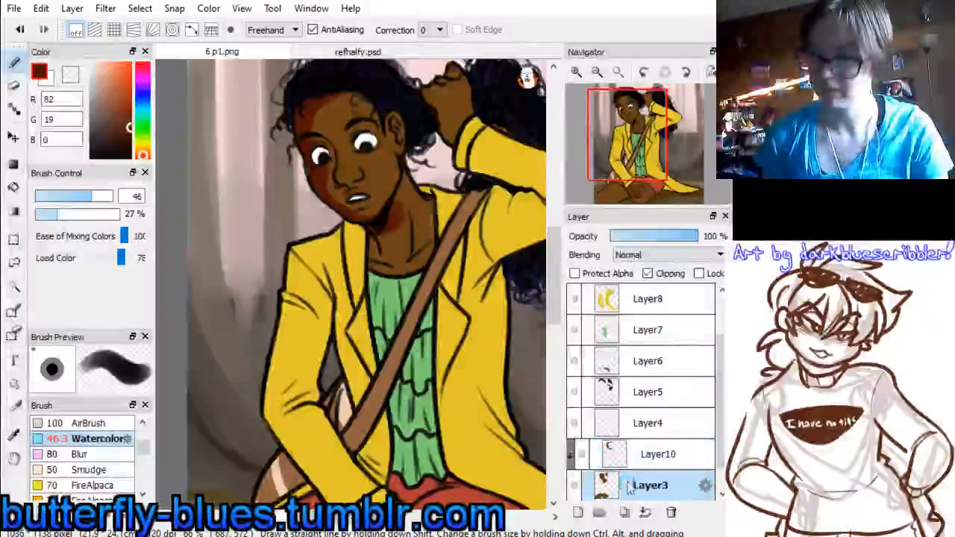
{"action": "left_click", "coordinate": [373, 168], "text": "alt"}
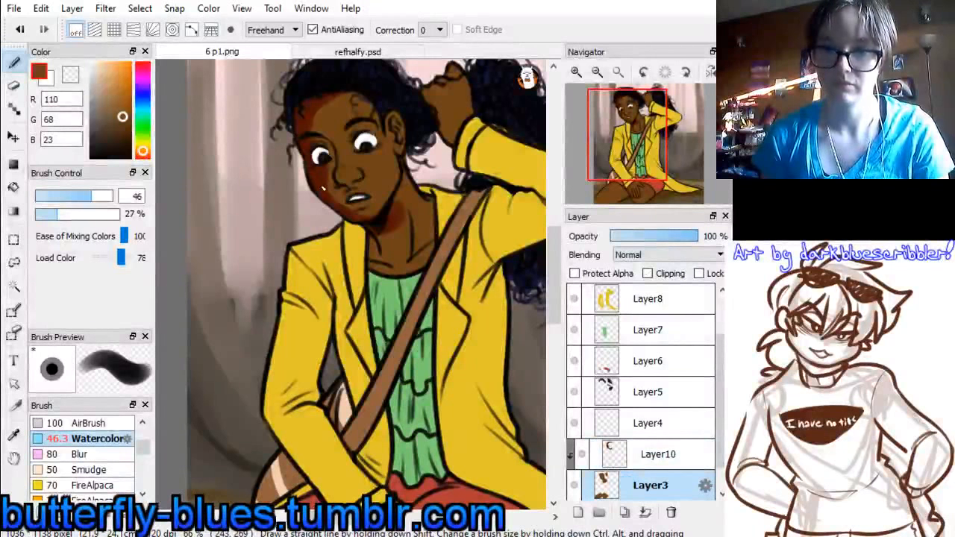
{"action": "left_click", "coordinate": [624, 446]}
{"action": "left_click", "coordinate": [326, 157], "text": "alt"}
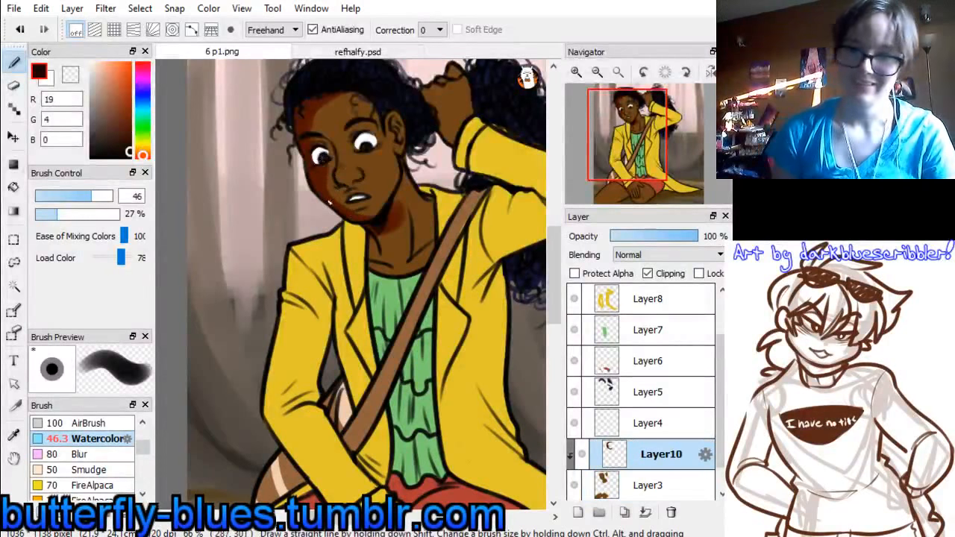
Set the Watercolor size to 34, resample the shadow colour (82, 19, 0), and shade the nose and the neck down to the collar
{"action": "left_click", "coordinate": [82, 197]}
{"action": "left_click_drag", "start_coordinate": [343, 184], "coordinate": [351, 177]}
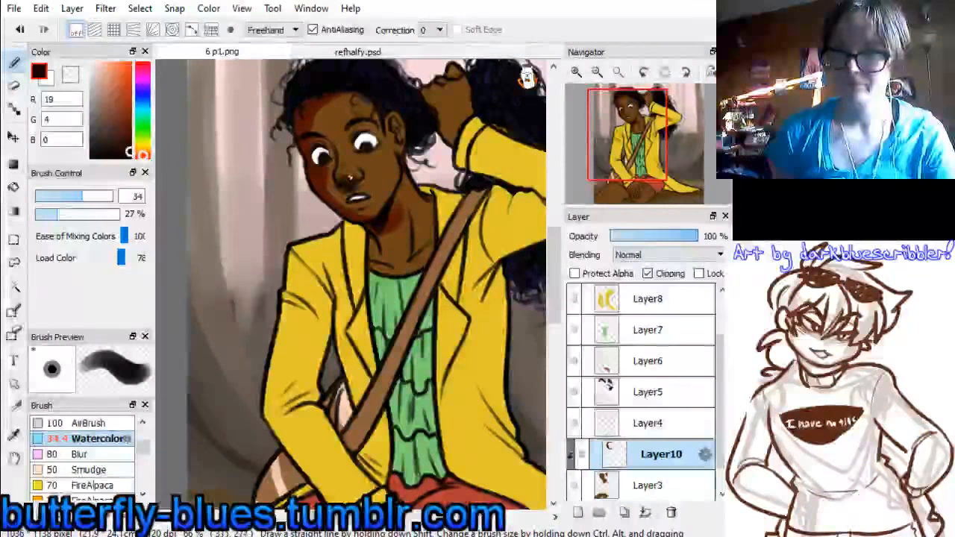
{"action": "key", "text": "ctrl+z"}
{"action": "left_click", "coordinate": [323, 168], "text": "alt"}
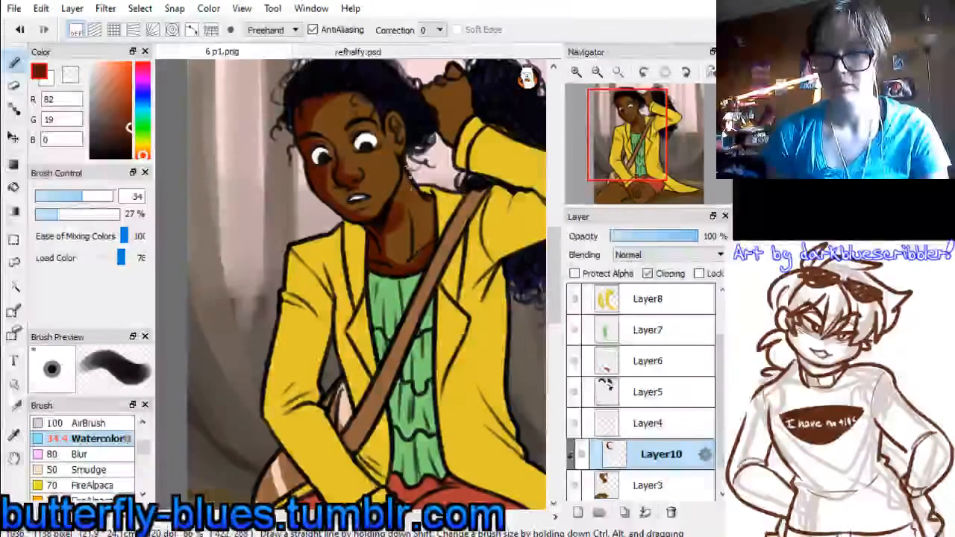
{"action": "left_click_drag", "start_coordinate": [407, 174], "coordinate": [382, 232]}
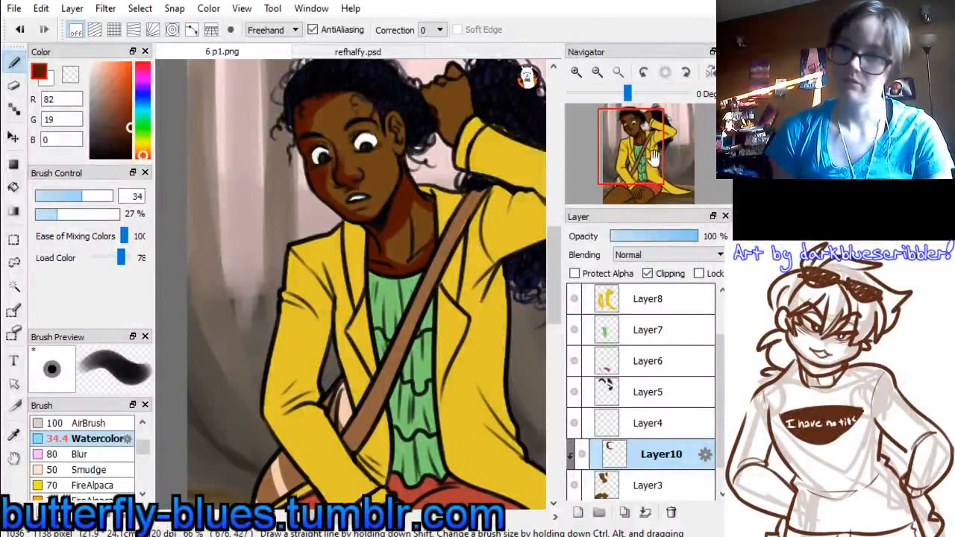
Shade the back of the resting hand, its fingers and thumb, and its cast shadow on the knee in dark reddish brown
{"action": "scroll", "coordinate": [365, 351], "scroll_direction": "down", "scroll_amount": 5}
{"action": "left_click_drag", "start_coordinate": [329, 345], "coordinate": [364, 404]}
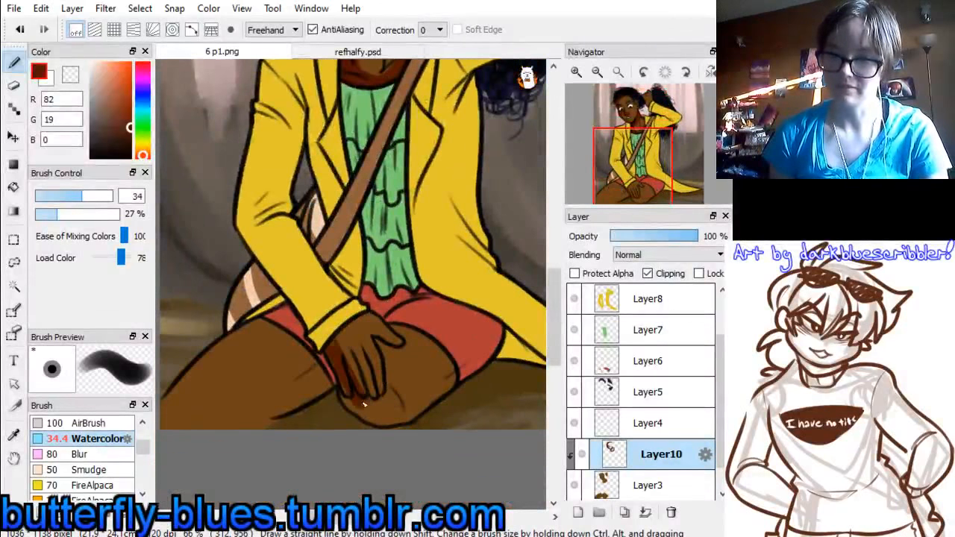
{"action": "left_click_drag", "start_coordinate": [342, 358], "coordinate": [369, 311]}
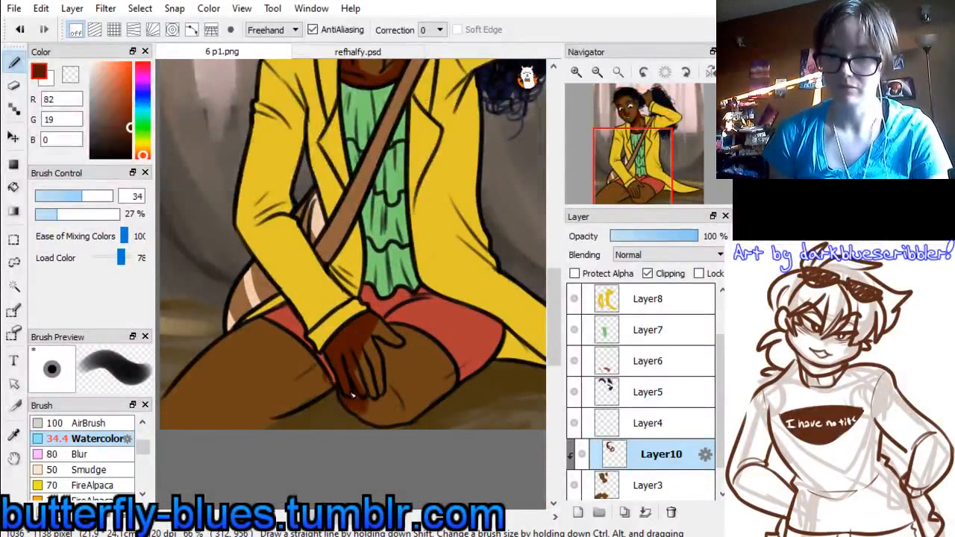
{"action": "mouse_move", "coordinate": [354, 396]}
{"action": "left_mouse_down"}
{"action": "mouse_move", "coordinate": [395, 356]}
{"action": "mouse_move", "coordinate": [362, 385]}
{"action": "mouse_move", "coordinate": [390, 358]}
{"action": "left_mouse_up"}
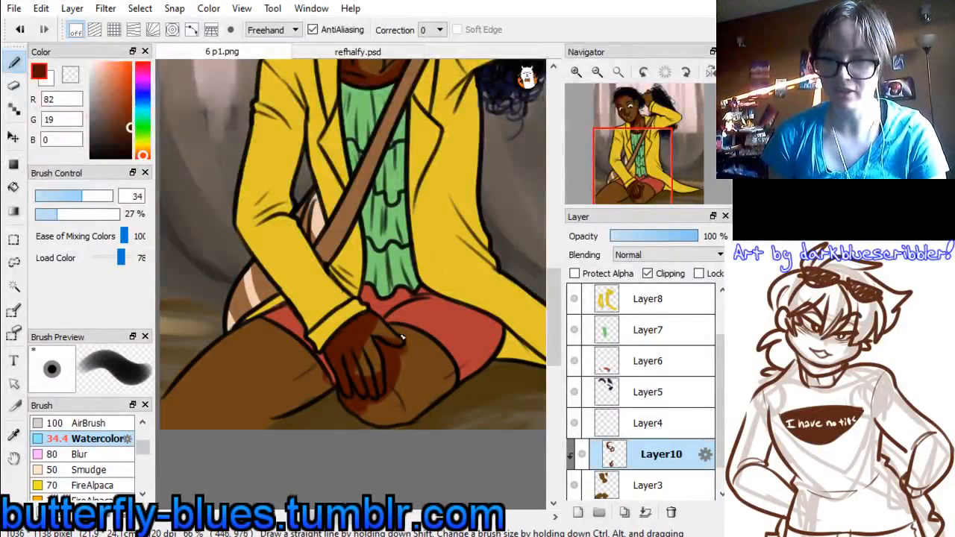
{"action": "left_click_drag", "start_coordinate": [403, 339], "coordinate": [393, 323]}
Shade the underside of the bent knee and the inner part of the other thigh beside the hand, redoing the thigh stroke
{"action": "mouse_move", "coordinate": [364, 412]}
{"action": "left_mouse_down"}
{"action": "mouse_move", "coordinate": [423, 425]}
{"action": "mouse_move", "coordinate": [391, 407]}
{"action": "mouse_move", "coordinate": [371, 415]}
{"action": "mouse_move", "coordinate": [442, 385]}
{"action": "left_mouse_up"}
{"action": "mouse_move", "coordinate": [307, 339]}
{"action": "left_mouse_down"}
{"action": "mouse_move", "coordinate": [286, 415]}
{"action": "mouse_move", "coordinate": [319, 396]}
{"action": "left_mouse_up"}
{"action": "left_click_drag", "start_coordinate": [290, 338], "coordinate": [269, 447]}
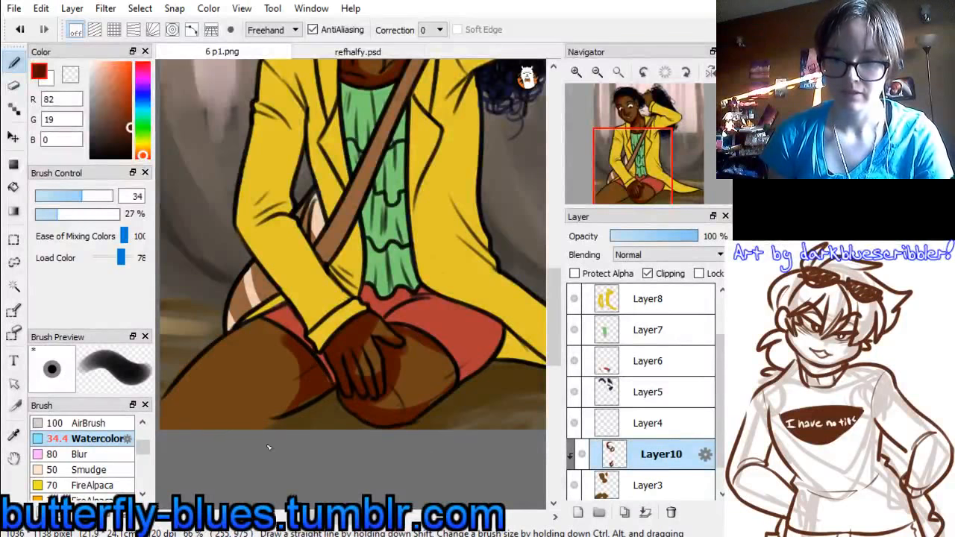
{"action": "key", "text": "ctrl+z"}
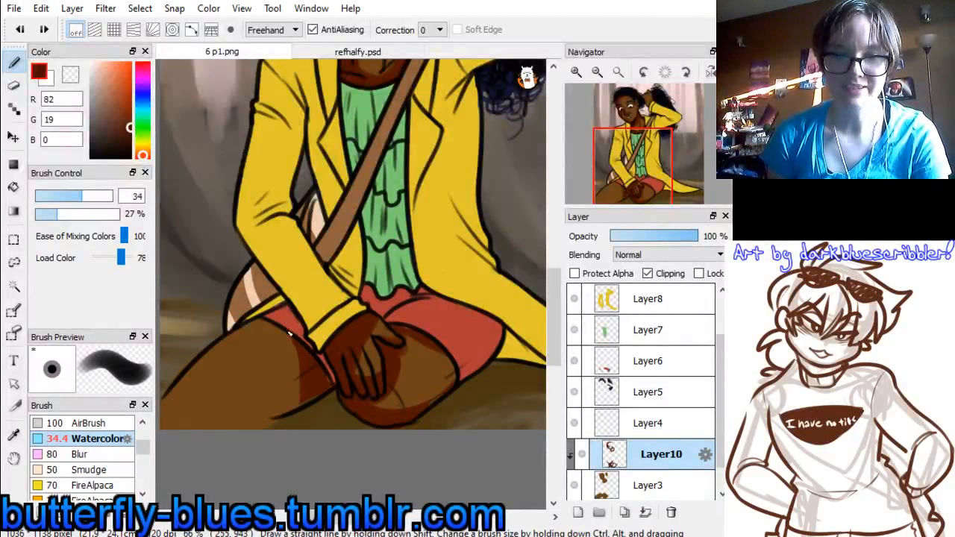
{"action": "mouse_move", "coordinate": [290, 334]}
{"action": "left_mouse_down"}
{"action": "mouse_move", "coordinate": [314, 381]}
{"action": "mouse_move", "coordinate": [245, 453]}
{"action": "left_mouse_up"}
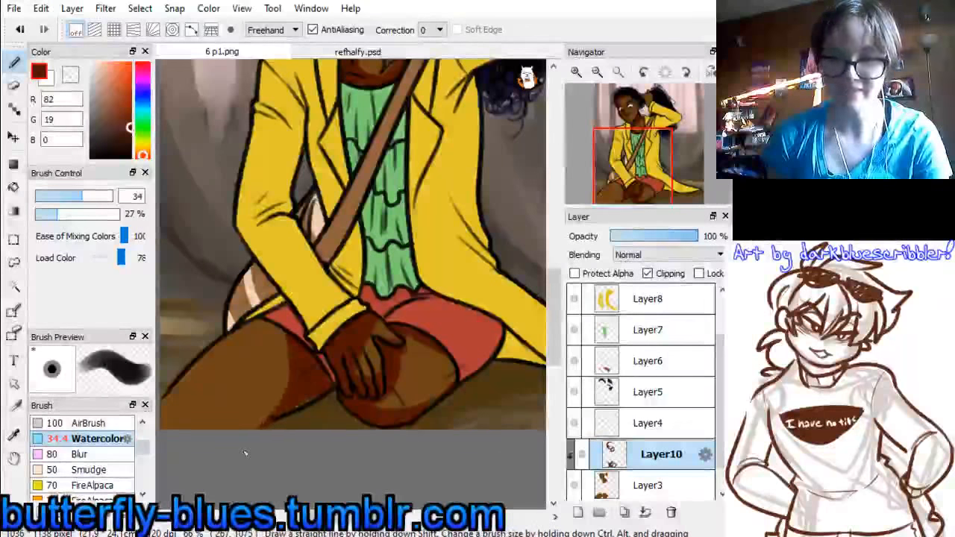
Sample the skin brown (110, 68, 23) from Layer3 and soften the shadow edges on the thigh and knee on Layer10
{"action": "left_click", "coordinate": [649, 485]}
{"action": "left_click", "coordinate": [282, 330], "text": "alt"}
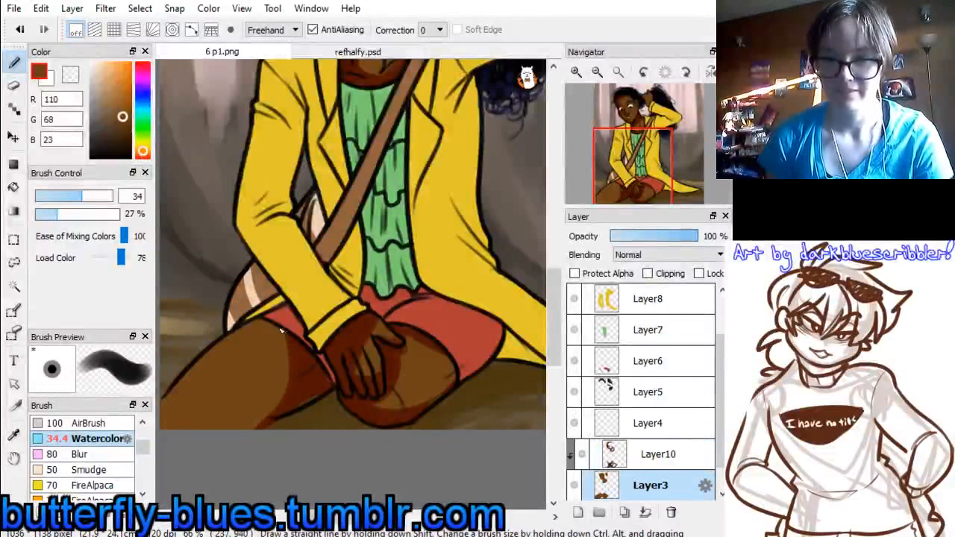
{"action": "left_click", "coordinate": [646, 464]}
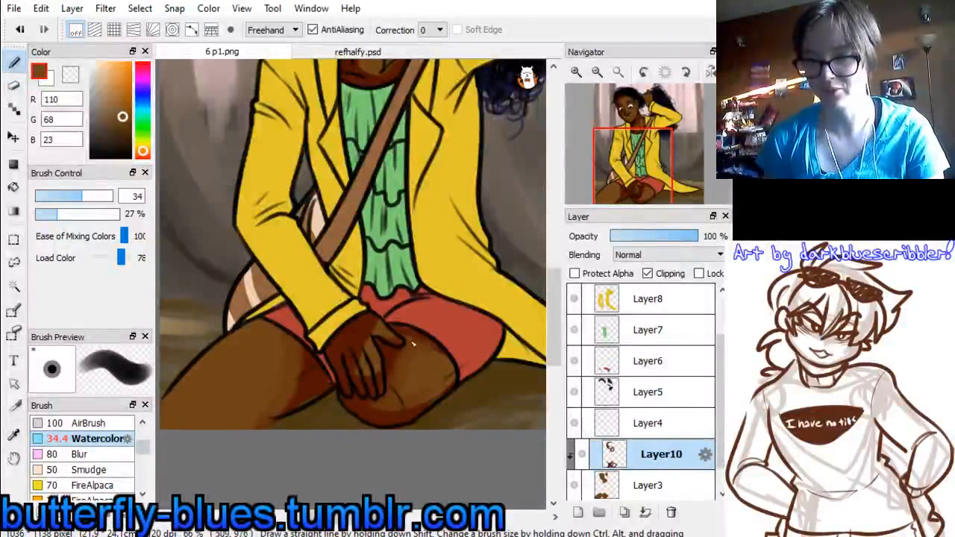
{"action": "mouse_move", "coordinate": [648, 185]}
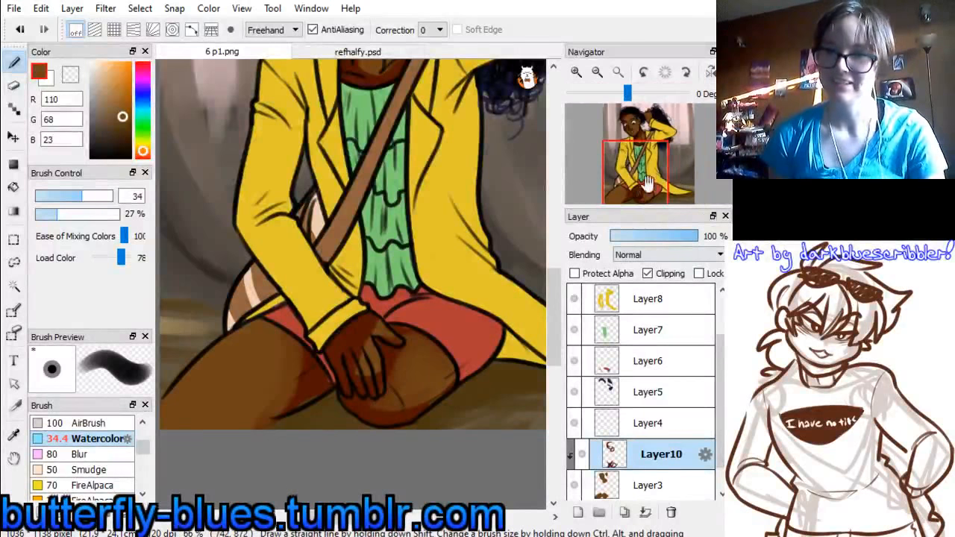
{"action": "left_click_drag", "start_coordinate": [648, 185], "coordinate": [637, 150]}
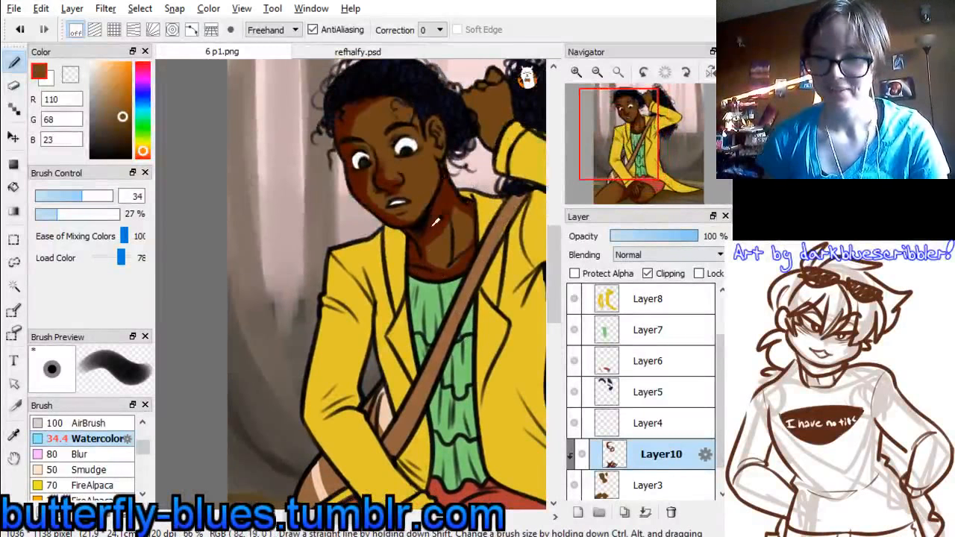
Sample the dark reddish-brown shadow colour (82, 19, 0) from the neck and shade the raised hand down to the cuff
{"action": "left_click", "coordinate": [435, 222], "text": "alt"}
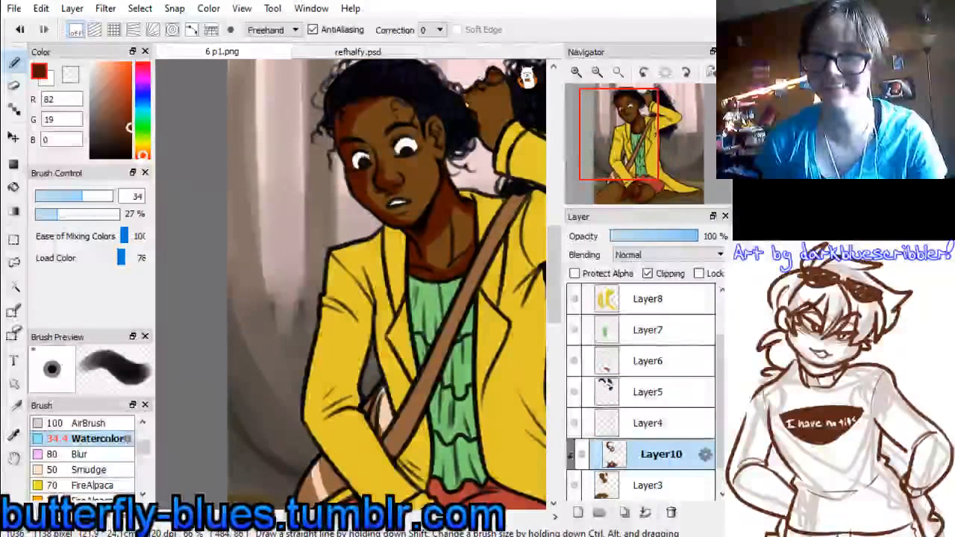
{"action": "left_click_drag", "start_coordinate": [476, 101], "coordinate": [494, 145]}
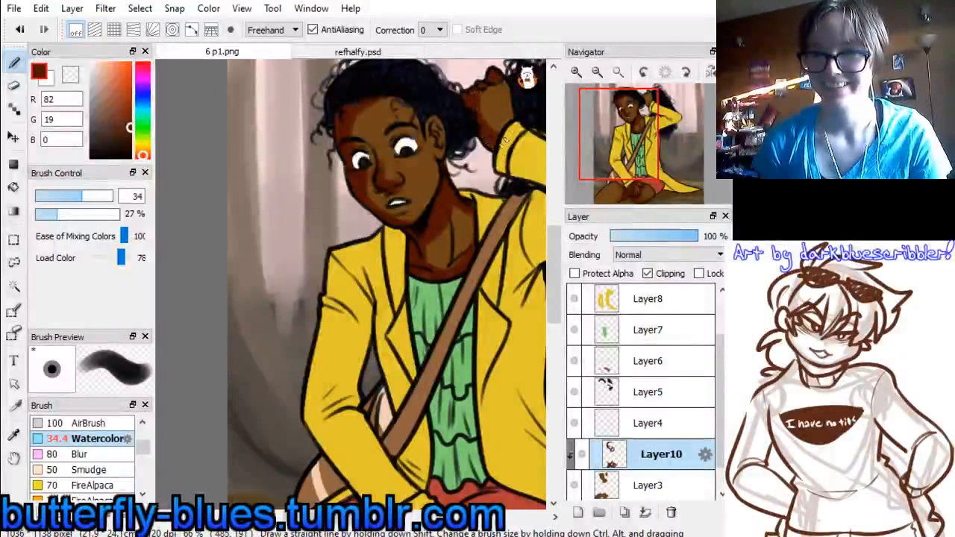
Resample the skin brown (110, 68, 23) from Layer3 and soften the shadow edges on the bent knee and resting hand on Layer10
{"action": "left_click", "coordinate": [633, 485]}
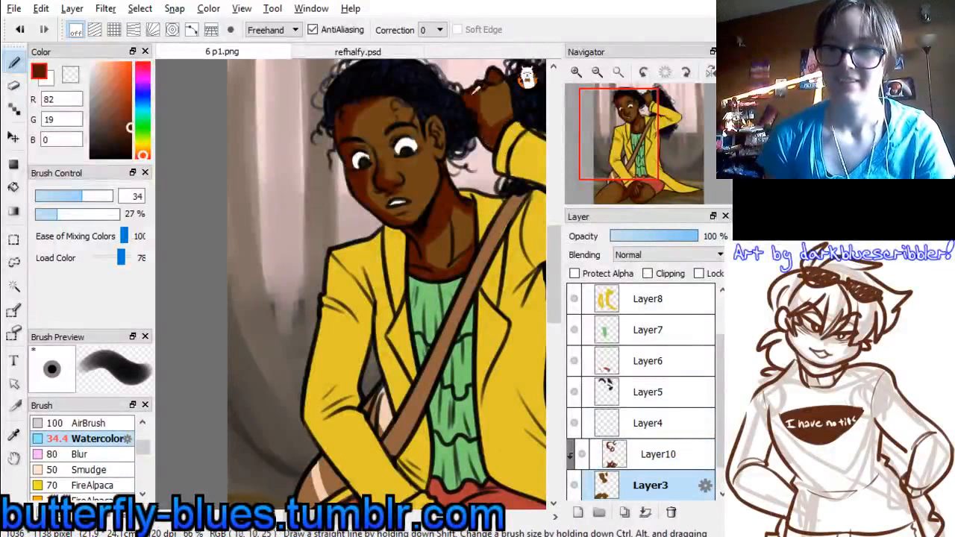
{"action": "left_click", "coordinate": [474, 89], "text": "alt"}
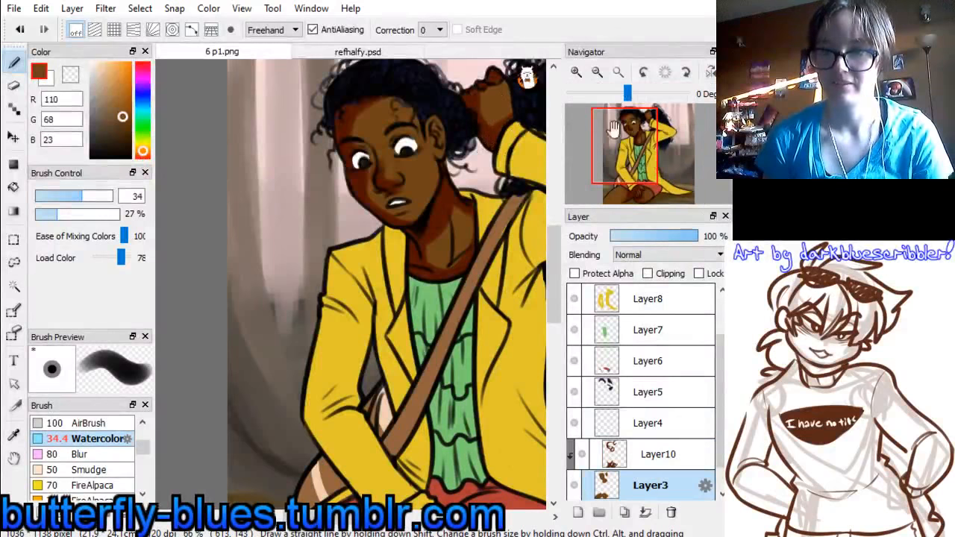
{"action": "left_click_drag", "start_coordinate": [639, 177], "coordinate": [627, 202]}
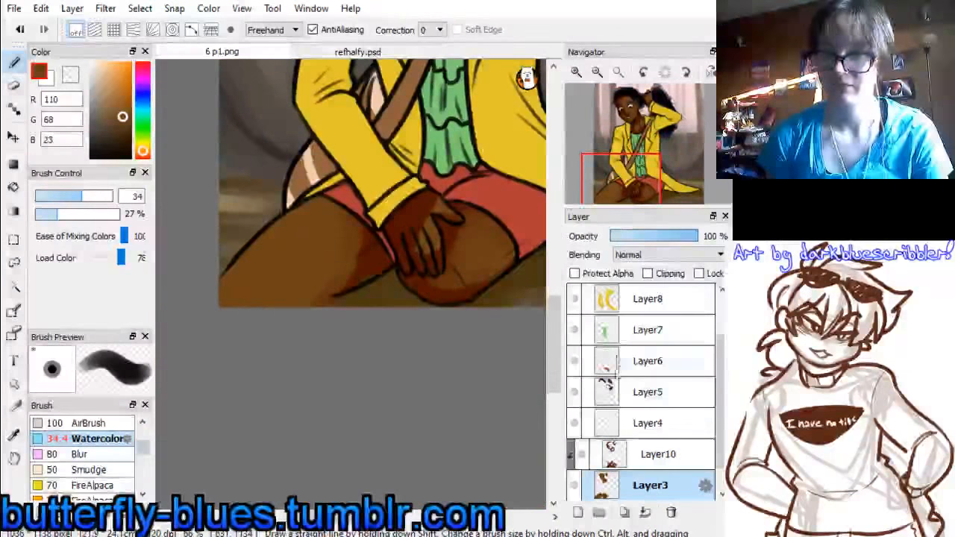
{"action": "left_click", "coordinate": [607, 454]}
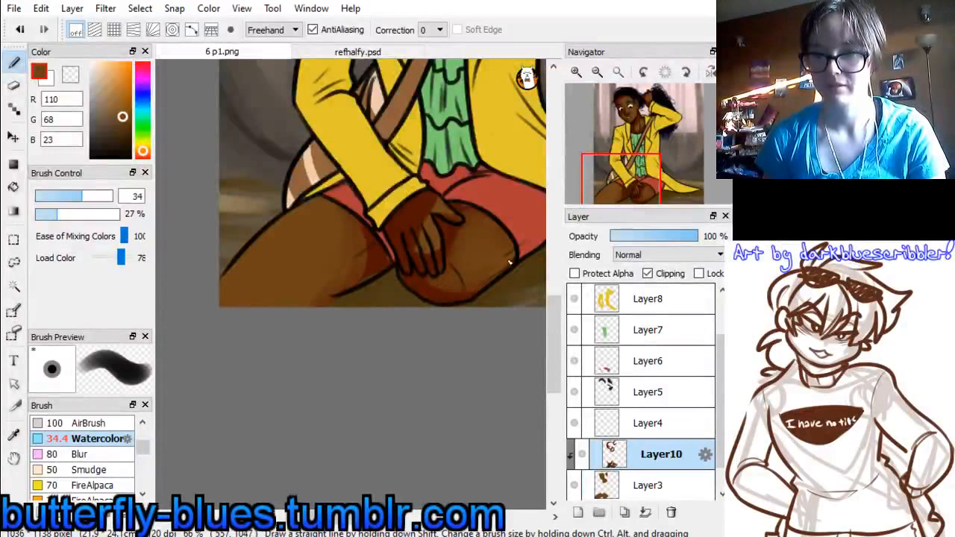
{"action": "left_click", "coordinate": [614, 484]}
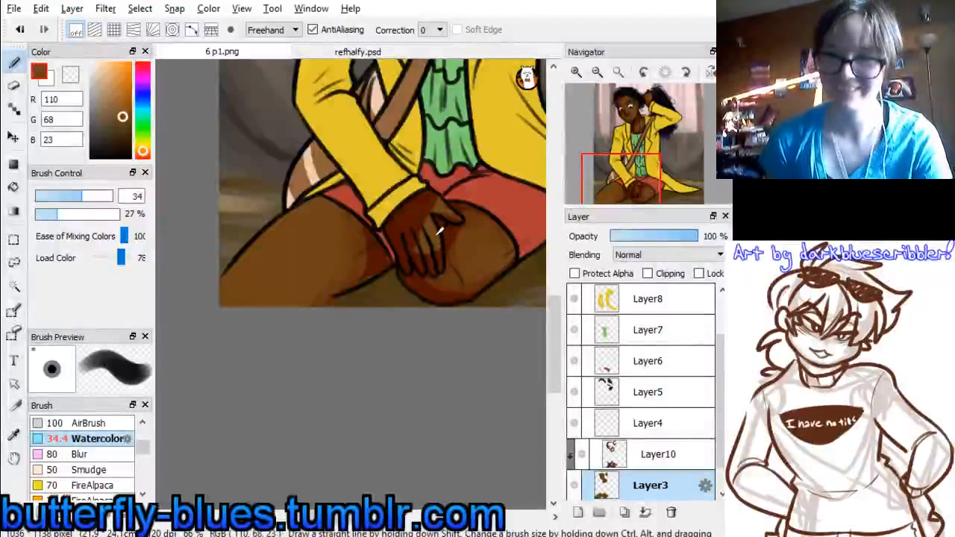
{"action": "left_click", "coordinate": [603, 448]}
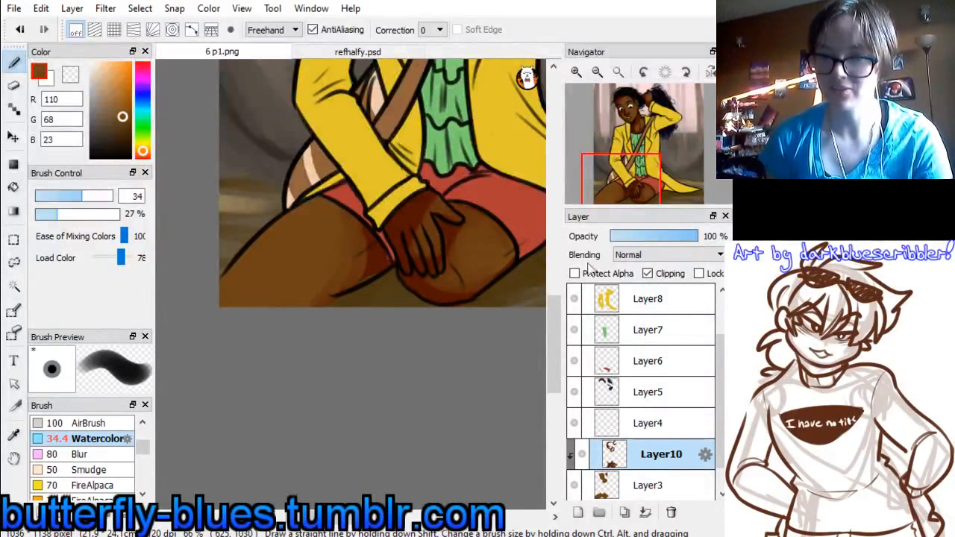
{"action": "left_click_drag", "start_coordinate": [621, 181], "coordinate": [633, 144]}
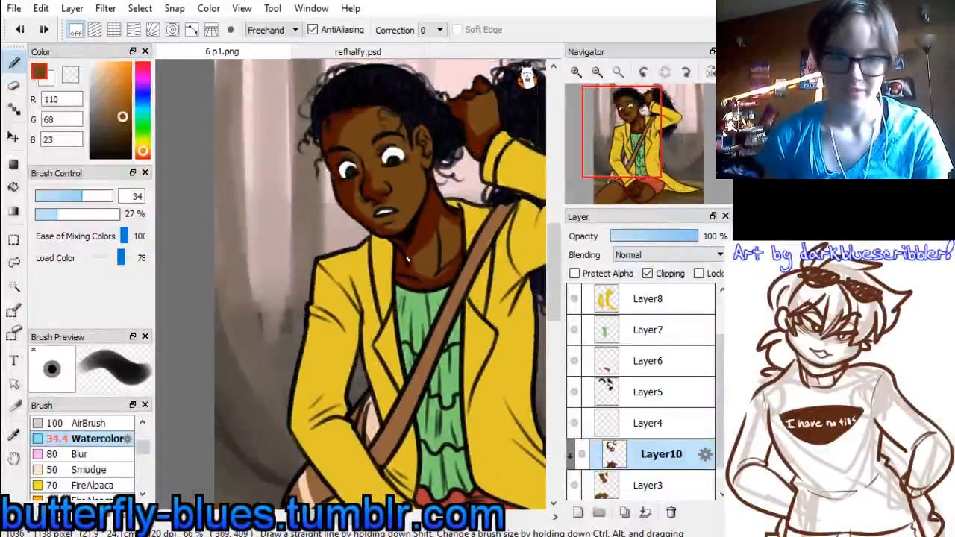
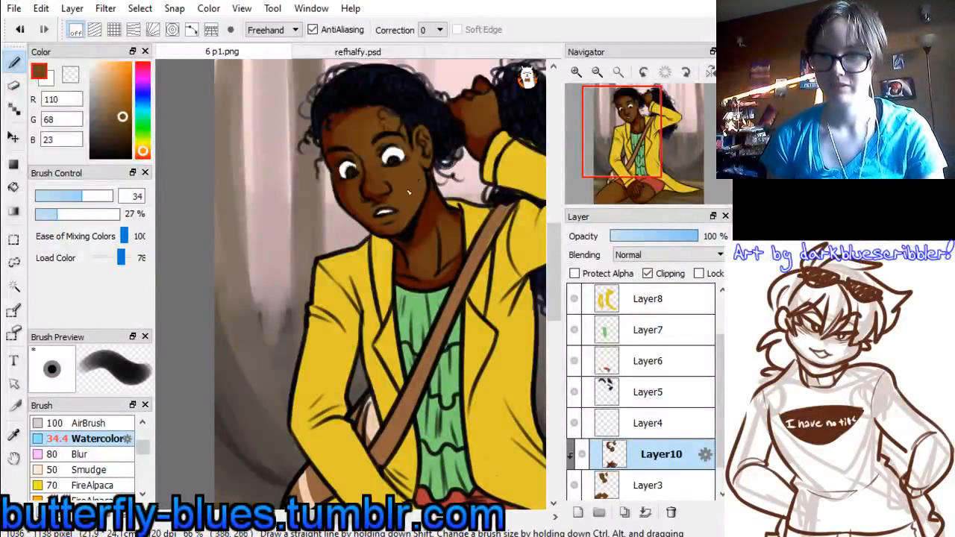
Mix a golden yellow (213, 192, 74), reduce the brush size to 20 and paint a highlight on the nose on Layer10
{"action": "left_click", "coordinate": [144, 149]}
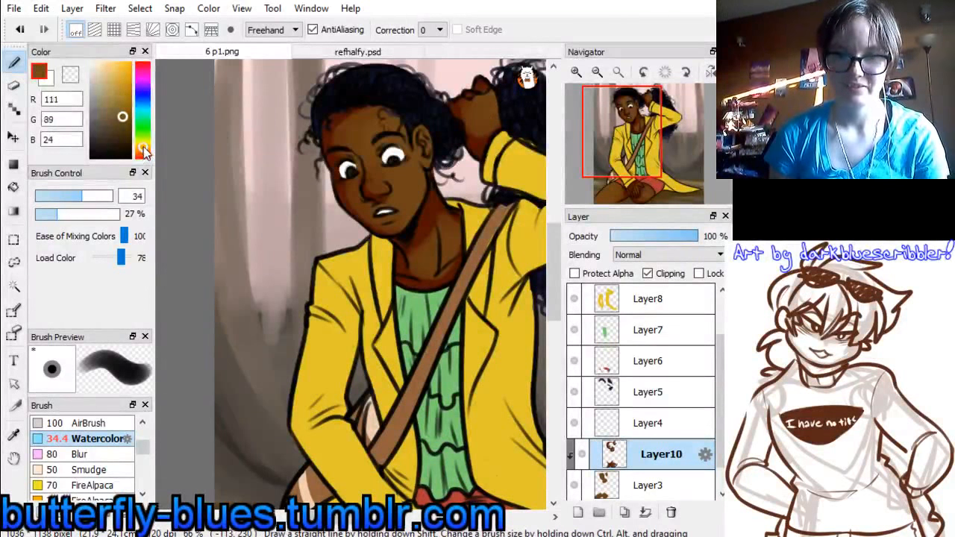
{"action": "left_click", "coordinate": [145, 152]}
{"action": "left_click", "coordinate": [110, 97]}
{"action": "left_click", "coordinate": [113, 88]}
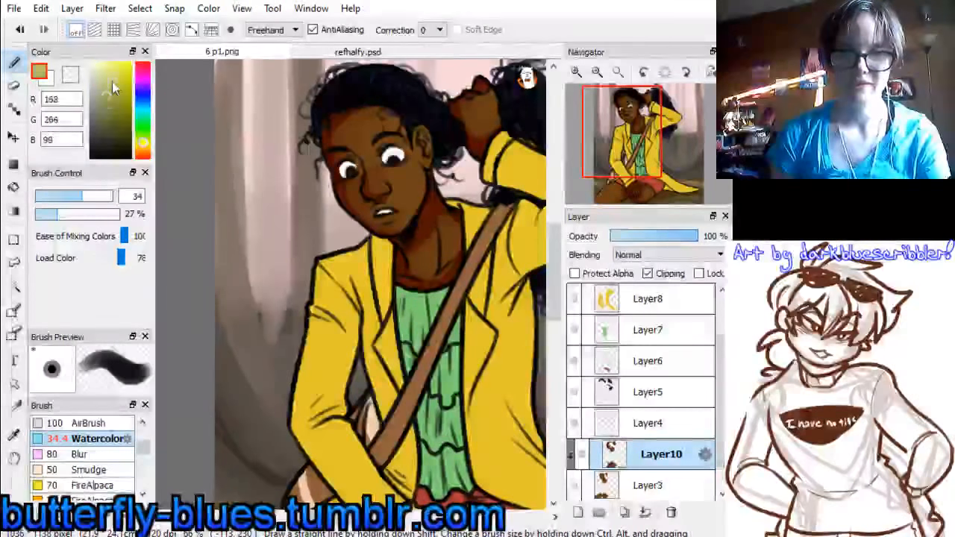
{"action": "left_click_drag", "start_coordinate": [113, 82], "coordinate": [117, 77]}
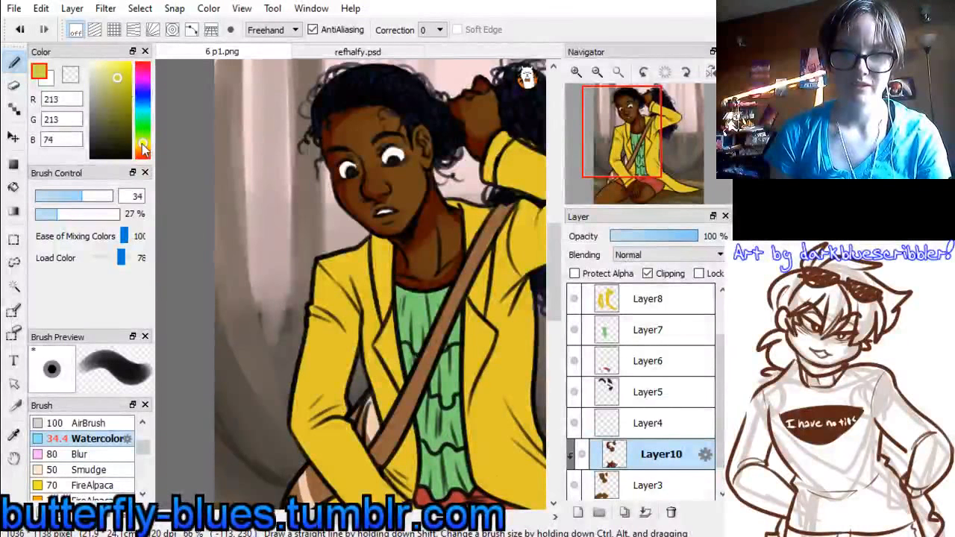
{"action": "left_click", "coordinate": [144, 150]}
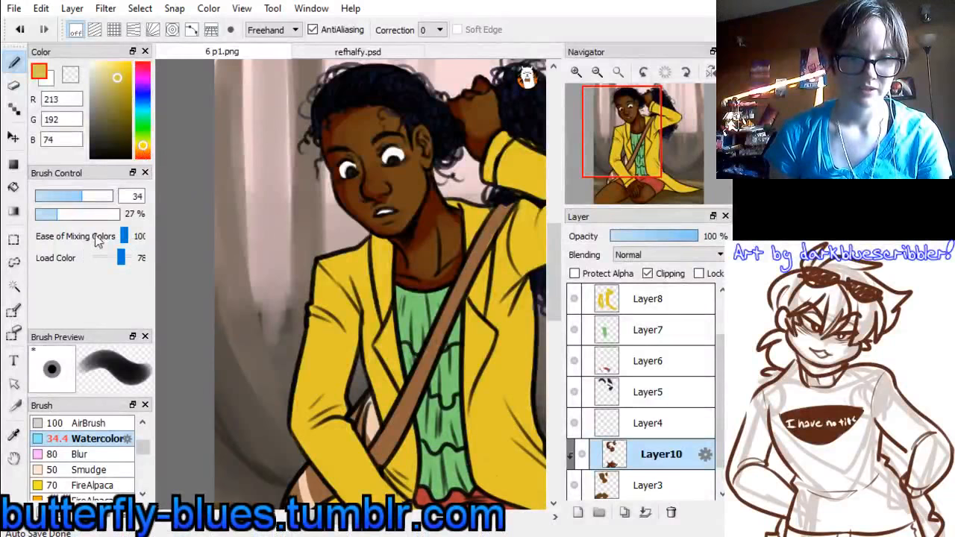
{"action": "left_click_drag", "start_coordinate": [73, 200], "coordinate": [66, 200]}
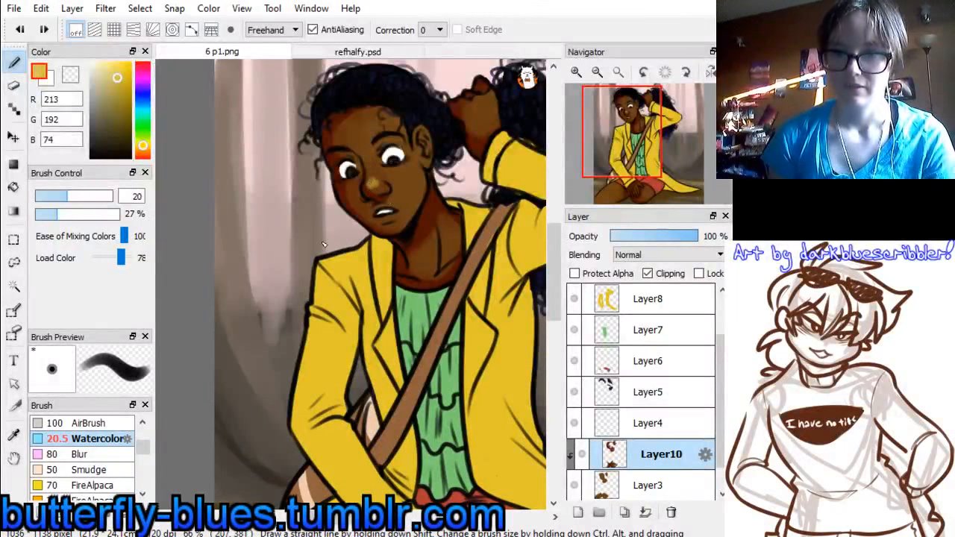
Set the brush size to 22 and paint golden highlights on the cheek, ear and raised hand
{"action": "left_click_drag", "start_coordinate": [66, 198], "coordinate": [71, 199]}
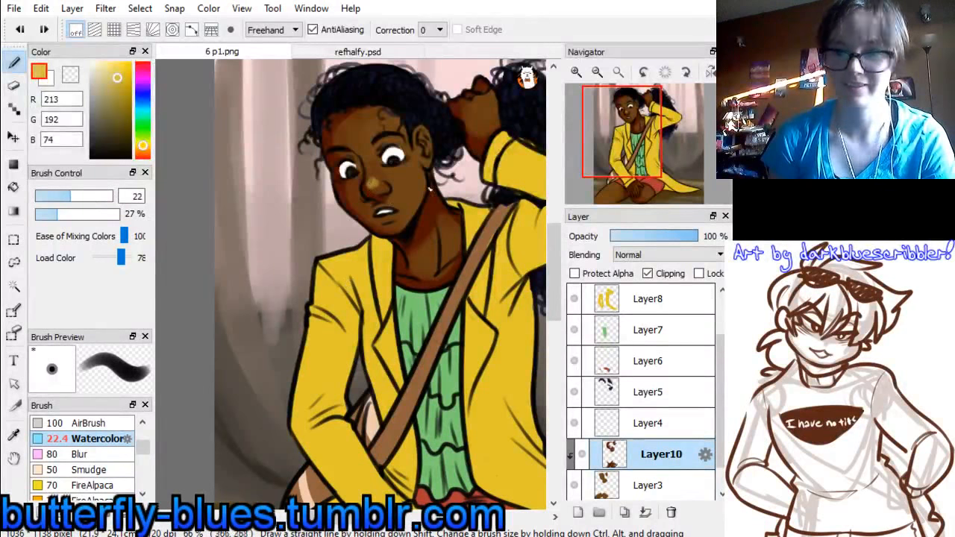
{"action": "left_click_drag", "start_coordinate": [402, 177], "coordinate": [413, 178]}
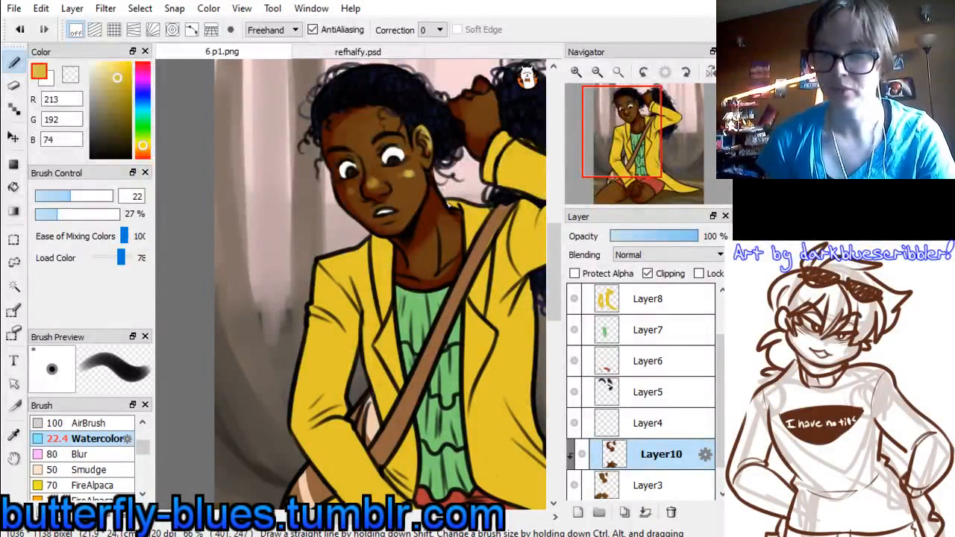
{"action": "mouse_move", "coordinate": [624, 133]}
{"action": "left_mouse_down"}
{"action": "mouse_move", "coordinate": [641, 147]}
{"action": "mouse_move", "coordinate": [627, 134]}
{"action": "mouse_move", "coordinate": [637, 122]}
{"action": "left_mouse_up"}
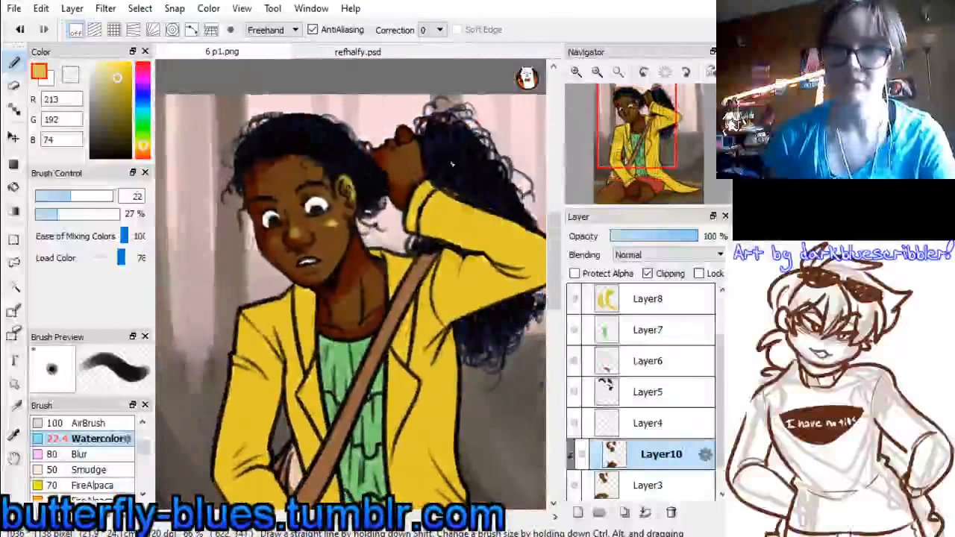
{"action": "mouse_move", "coordinate": [415, 147]}
{"action": "left_mouse_down"}
{"action": "mouse_move", "coordinate": [399, 153]}
{"action": "mouse_move", "coordinate": [410, 149]}
{"action": "left_mouse_up"}
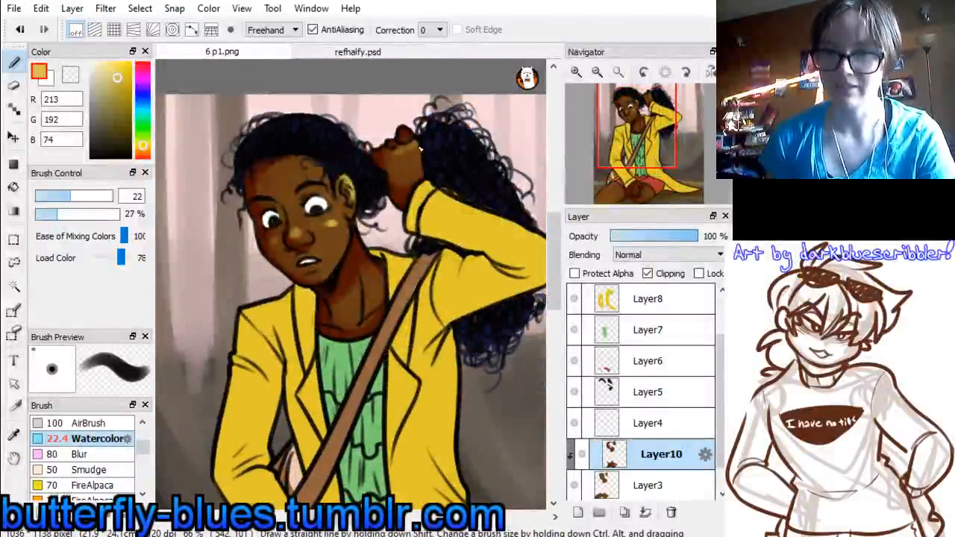
Sample the lip brown (162, 109, 73) from refhalfy.psd and lighten the bent knee in 6 p1.png, touching up its shadow with dark brown (82, 19, 0)
{"action": "scroll", "coordinate": [365, 389], "scroll_direction": "down", "scroll_amount": 5}
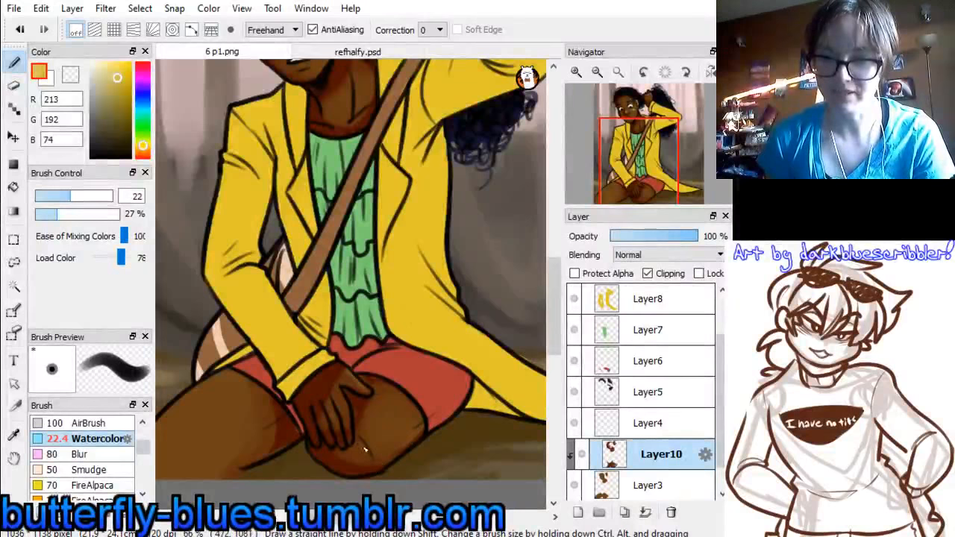
{"action": "left_click", "coordinate": [371, 53]}
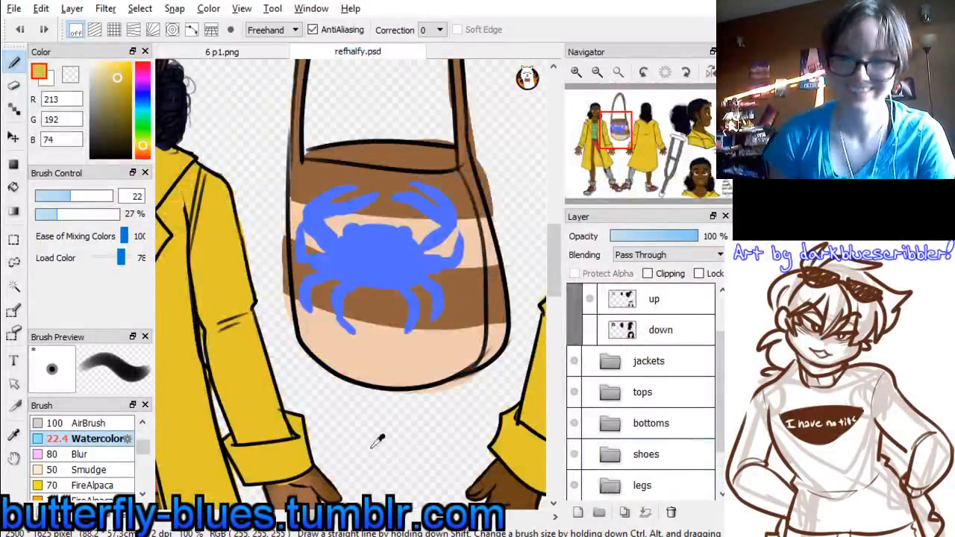
{"action": "left_click_drag", "start_coordinate": [610, 143], "coordinate": [598, 124]}
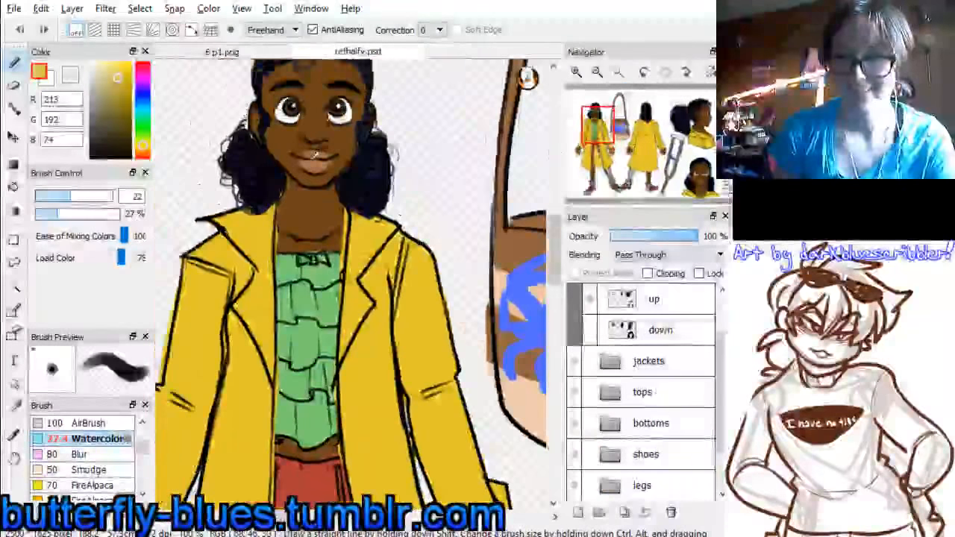
{"action": "right_click", "coordinate": [313, 155]}
{"action": "left_click", "coordinate": [222, 52]}
{"action": "left_click_drag", "start_coordinate": [639, 165], "coordinate": [630, 142]}
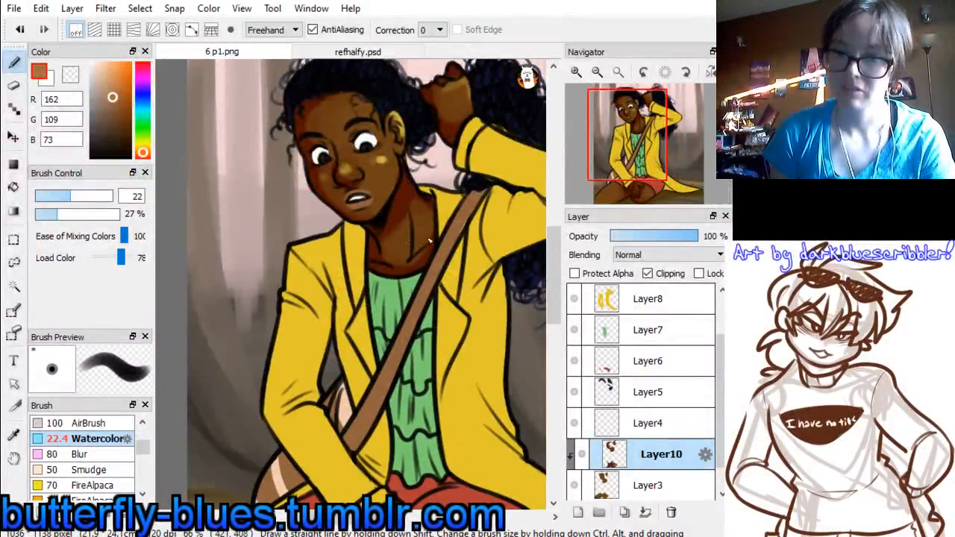
{"action": "scroll", "coordinate": [430, 240], "scroll_direction": "down", "scroll_amount": 10}
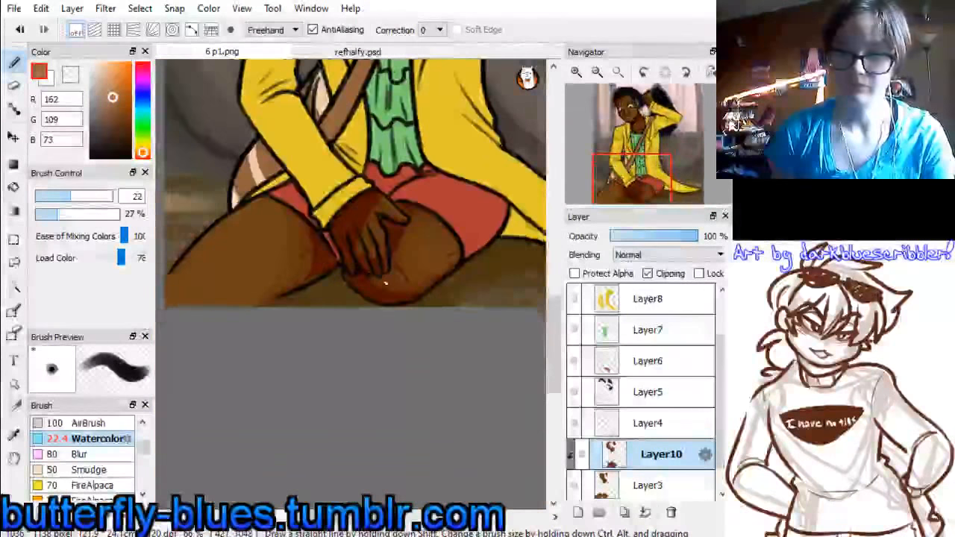
{"action": "mouse_move", "coordinate": [385, 283]}
{"action": "left_mouse_down"}
{"action": "mouse_move", "coordinate": [409, 263]}
{"action": "mouse_move", "coordinate": [415, 236]}
{"action": "left_mouse_up"}
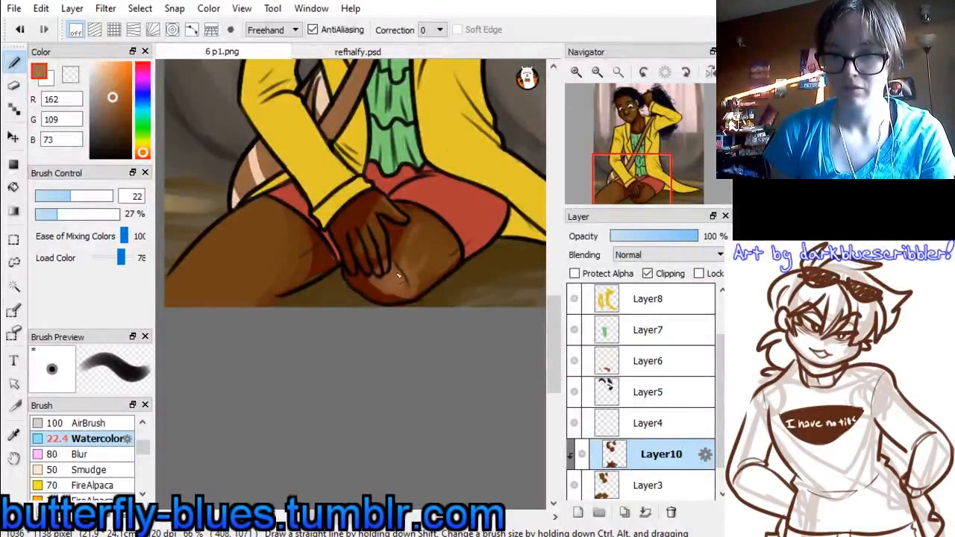
{"action": "left_click", "coordinate": [378, 257], "text": "alt"}
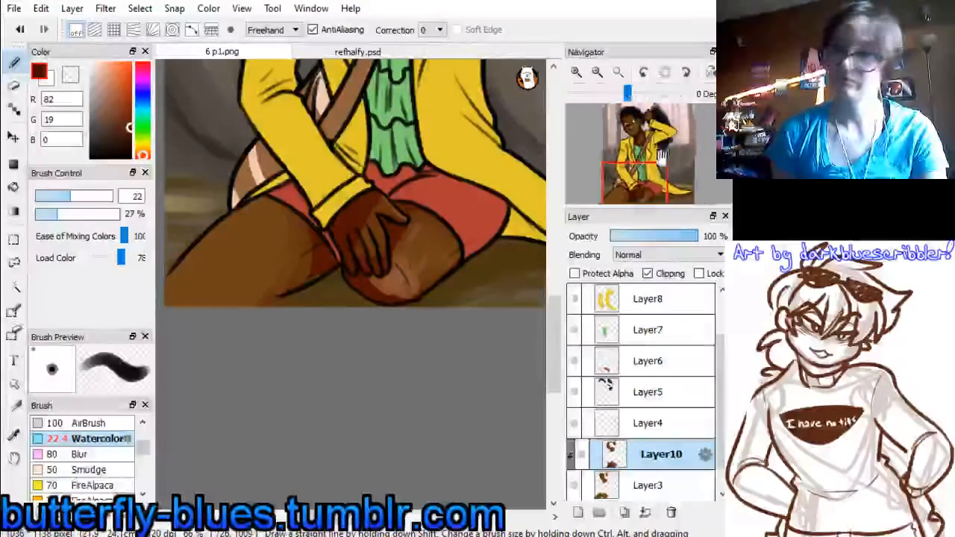
Sample the cheek's yellow highlight (195, 171, 64), highlight the other thigh and blend the stroke with the skin brown (110, 68, 23)
{"action": "left_click_drag", "start_coordinate": [335, 268], "coordinate": [435, 314]}
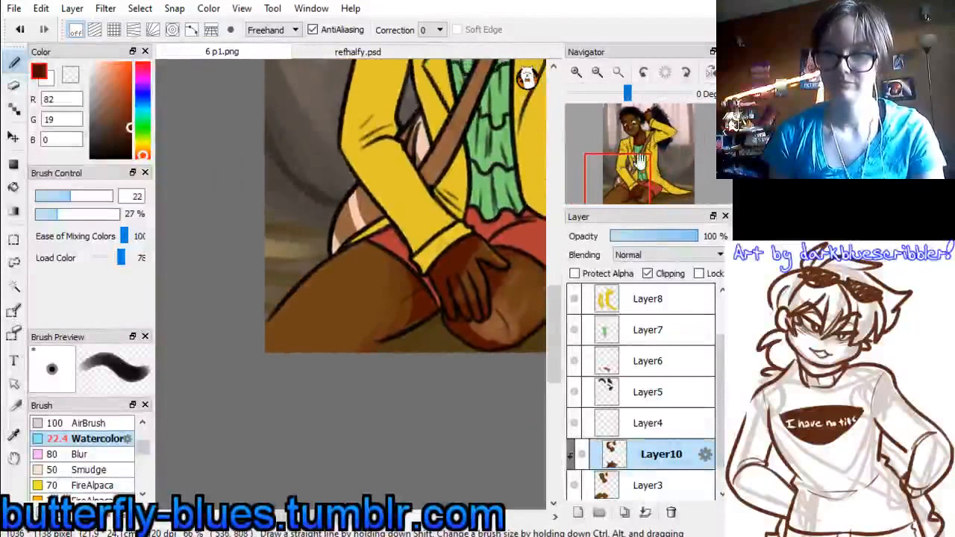
{"action": "left_click_drag", "start_coordinate": [639, 160], "coordinate": [634, 135]}
{"action": "left_click", "coordinate": [347, 148], "text": "alt"}
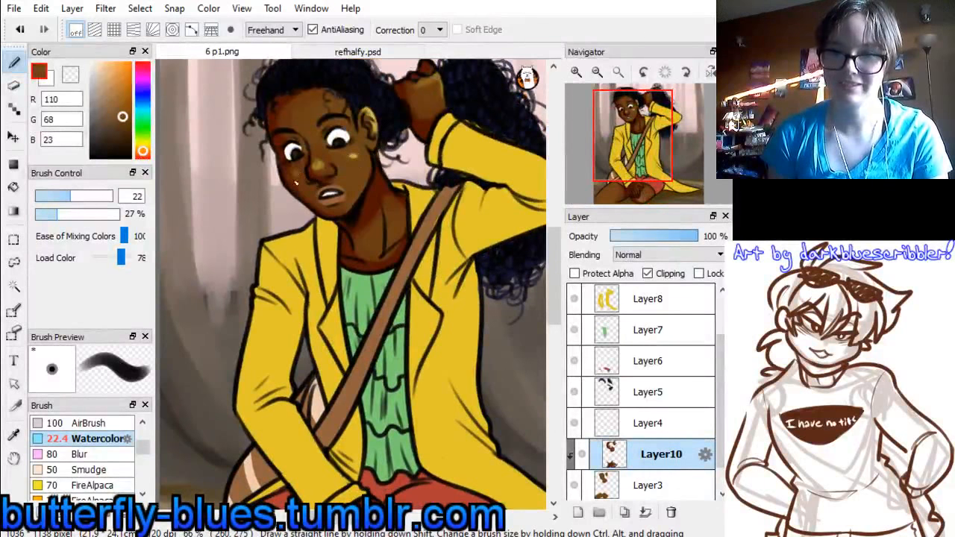
{"action": "left_click", "coordinate": [351, 156], "text": "alt"}
{"action": "left_click_drag", "start_coordinate": [631, 109], "coordinate": [605, 163]}
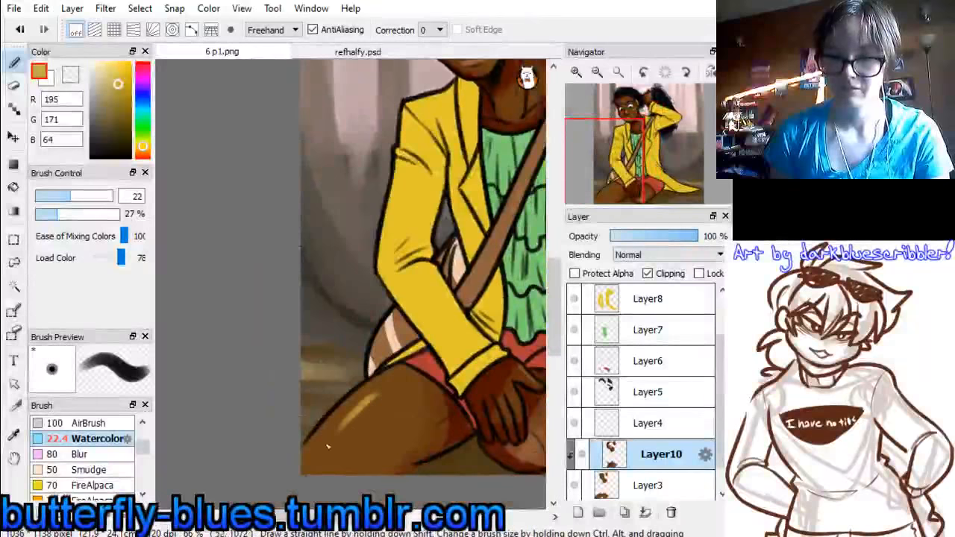
{"action": "left_click", "coordinate": [387, 381], "text": "alt"}
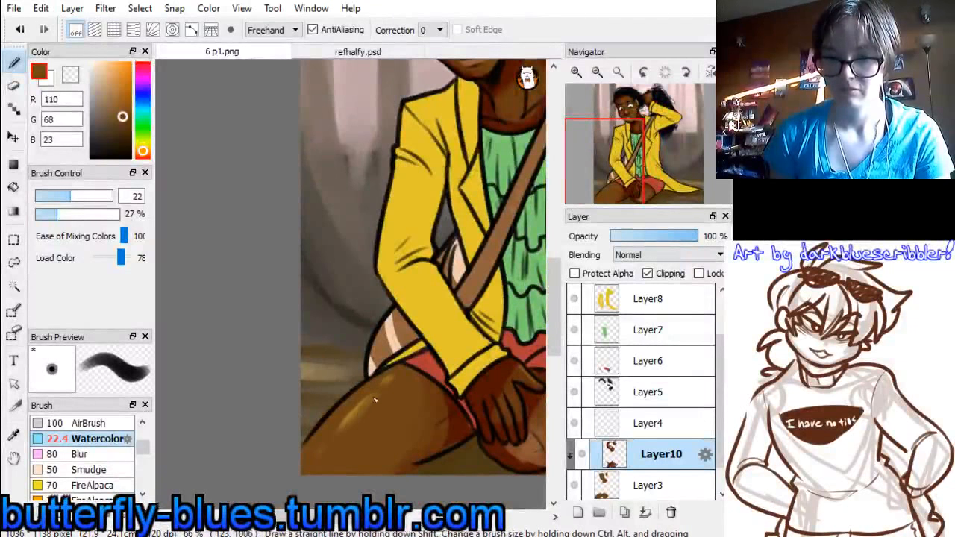
Merge the skin shading layer into Layer3 and add a new clipping layer above Layer4
{"action": "left_click", "coordinate": [666, 155]}
{"action": "left_click_drag", "start_coordinate": [666, 154], "coordinate": [635, 151]}
{"action": "key", "text": "ctrl+e"}
{"action": "left_click", "coordinate": [610, 424]}
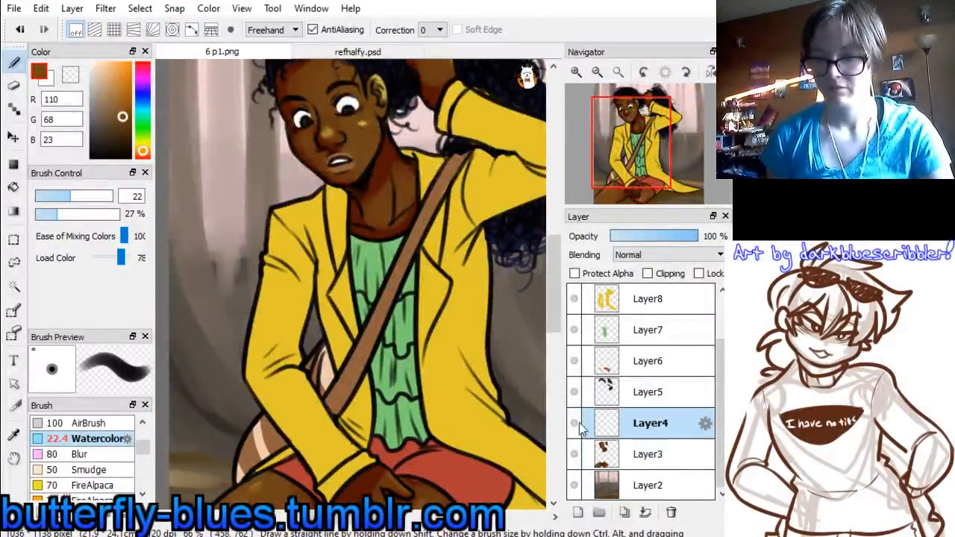
{"action": "left_click", "coordinate": [577, 515]}
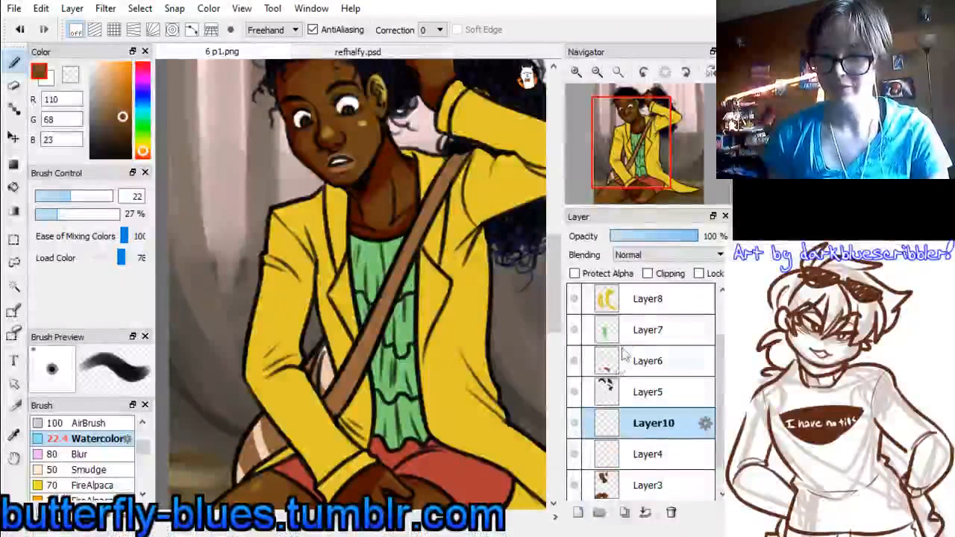
{"action": "left_click", "coordinate": [647, 273]}
Shade the whites of the eyes with grey-blue (157, 155, 190) and merge the shading layer and Layer4 down into Layer3
{"action": "left_click_drag", "start_coordinate": [142, 105], "coordinate": [142, 92]}
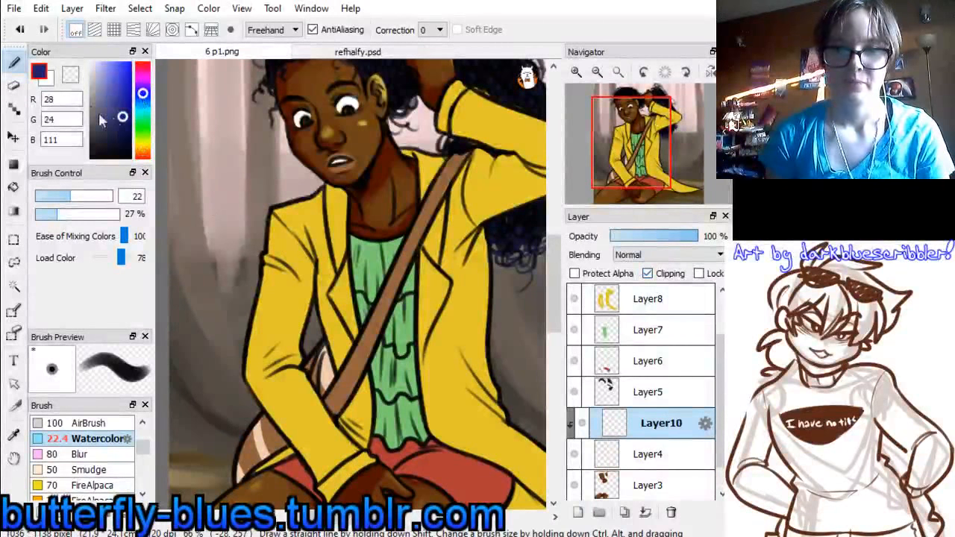
{"action": "left_click", "coordinate": [97, 87]}
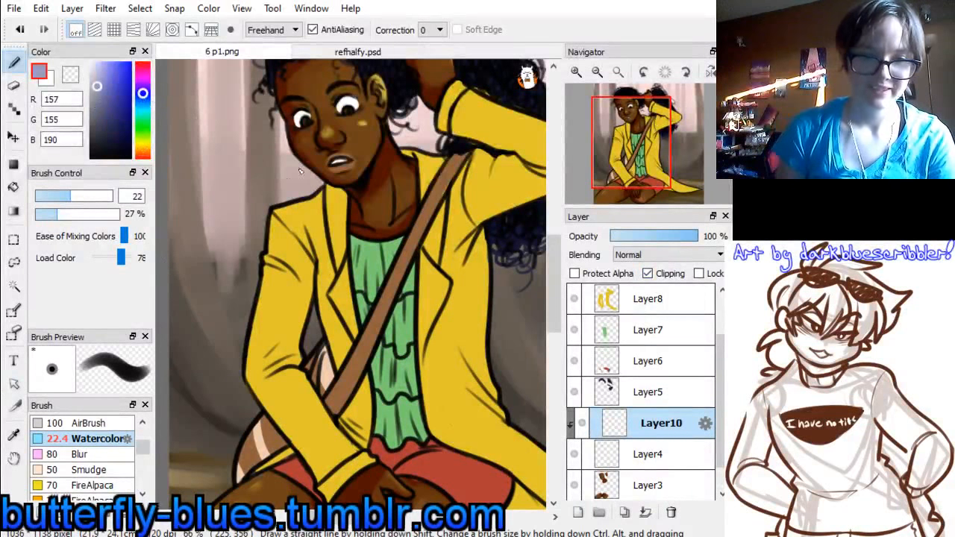
{"action": "left_click_drag", "start_coordinate": [353, 100], "coordinate": [296, 122]}
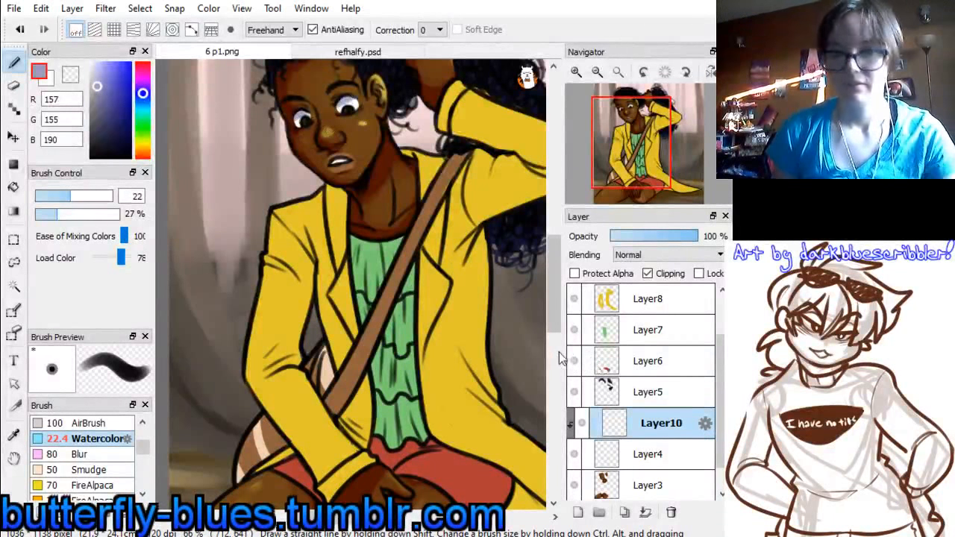
{"action": "key", "text": "ctrl+e"}
{"action": "key", "text": "ctrl+e"}
Add a new clipping layer above the hair layer, Layer5
{"action": "left_click", "coordinate": [626, 424]}
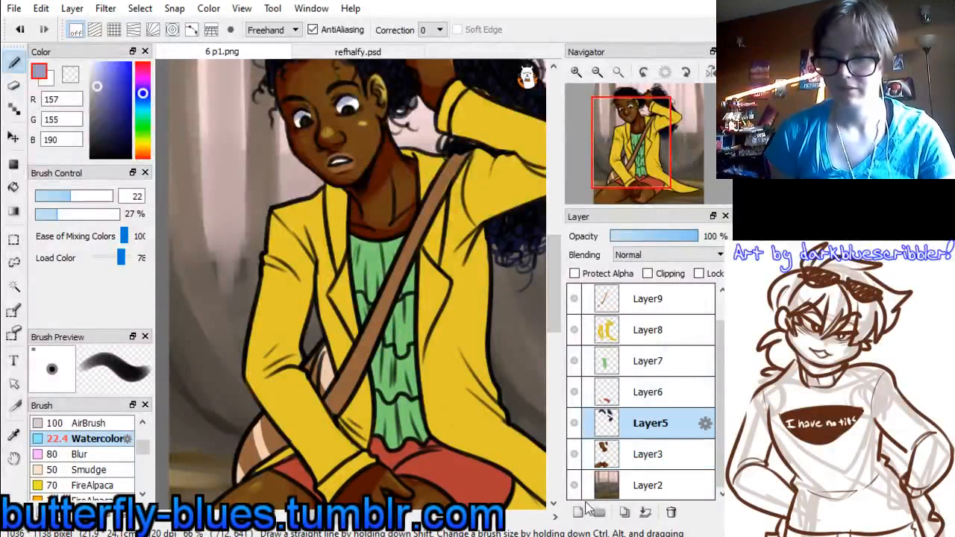
{"action": "left_click", "coordinate": [577, 513]}
{"action": "left_click", "coordinate": [648, 274]}
Shade the ponytail in black (0, 0, 0) with the Watercolor brush at size 74
{"action": "left_click_drag", "start_coordinate": [103, 124], "coordinate": [62, 227]}
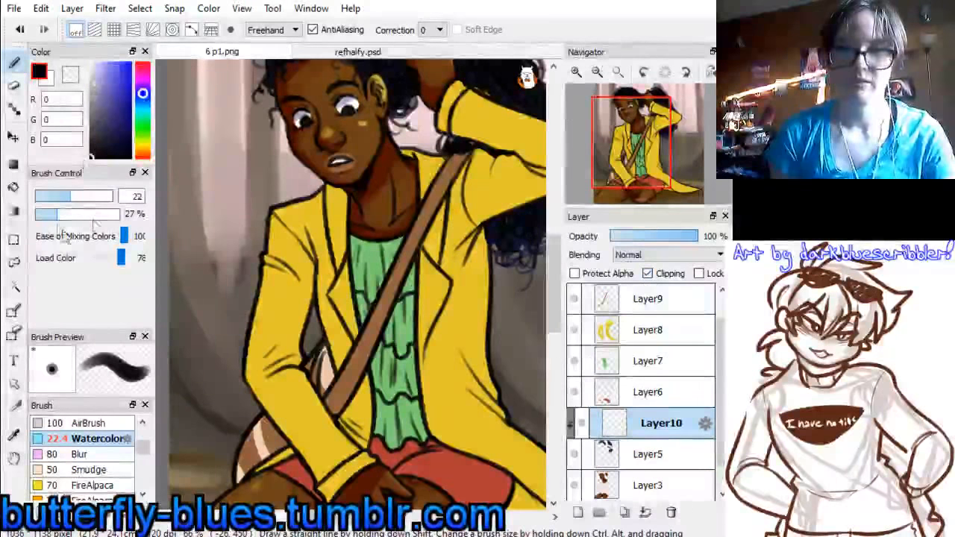
{"action": "left_click_drag", "start_coordinate": [649, 131], "coordinate": [636, 134]}
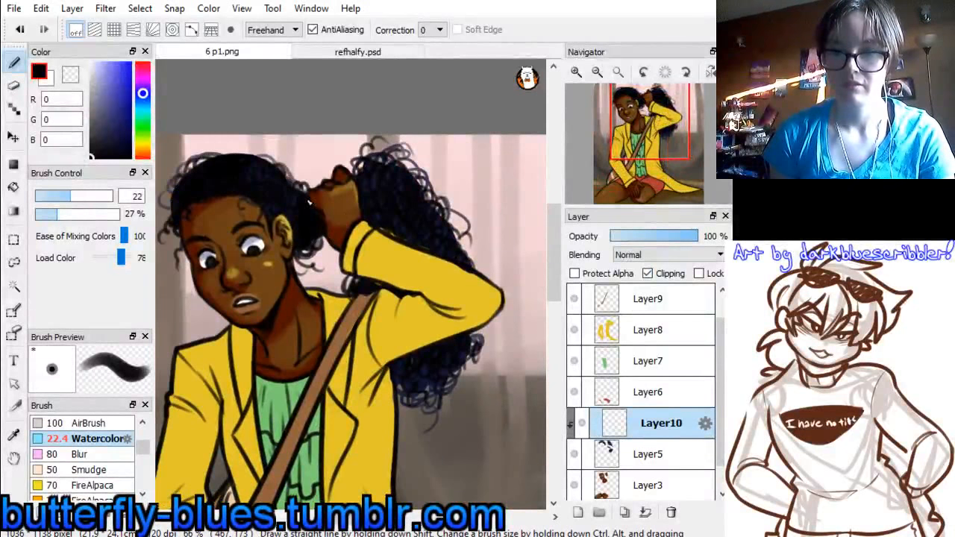
{"action": "left_click_drag", "start_coordinate": [88, 200], "coordinate": [114, 198]}
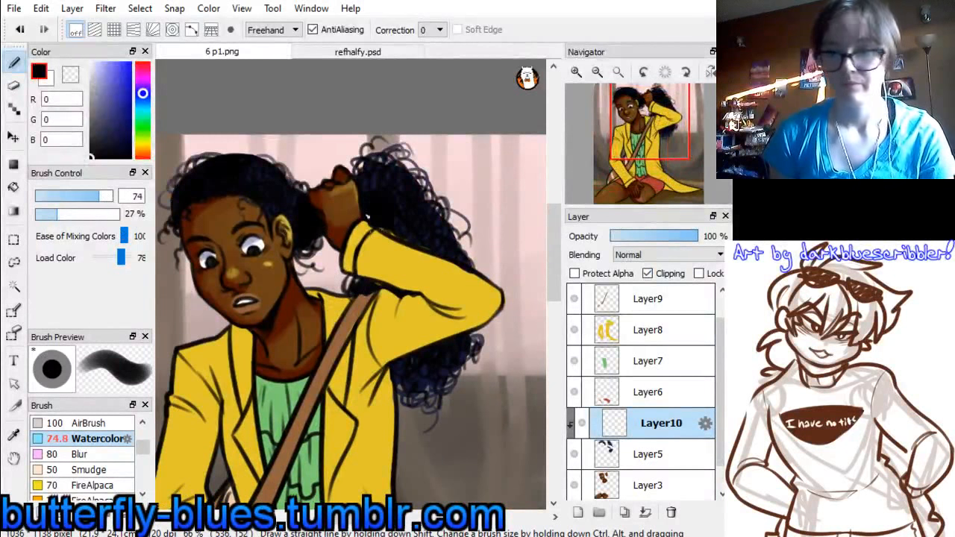
{"action": "mouse_move", "coordinate": [404, 357]}
{"action": "left_mouse_down"}
{"action": "mouse_move", "coordinate": [425, 385]}
{"action": "mouse_move", "coordinate": [407, 373]}
{"action": "left_mouse_up"}
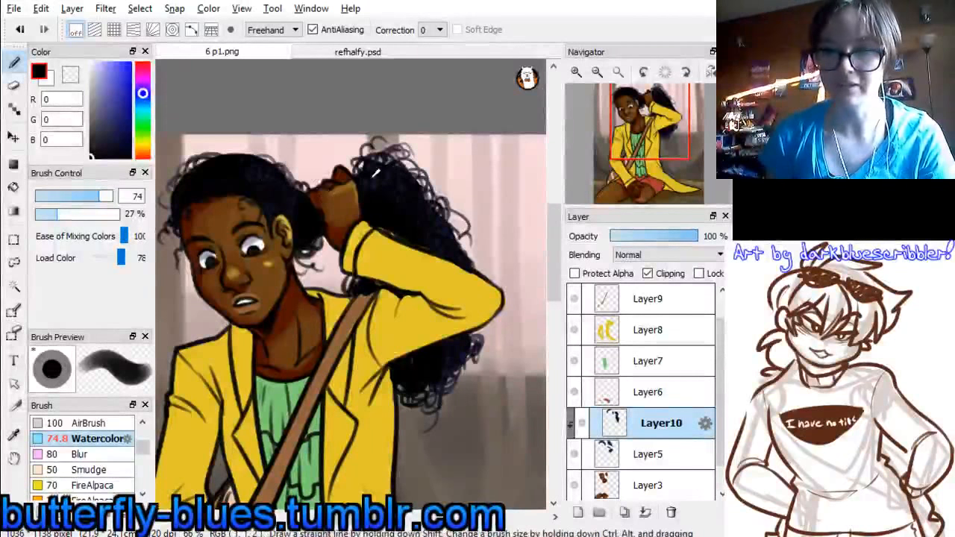
Enlarge the brush to size 90 and blend the hair shading with dark blues sampled from the ponytail, such as (12, 12, 32) and (20, 20, 51)
{"action": "left_click", "coordinate": [378, 173], "text": "alt"}
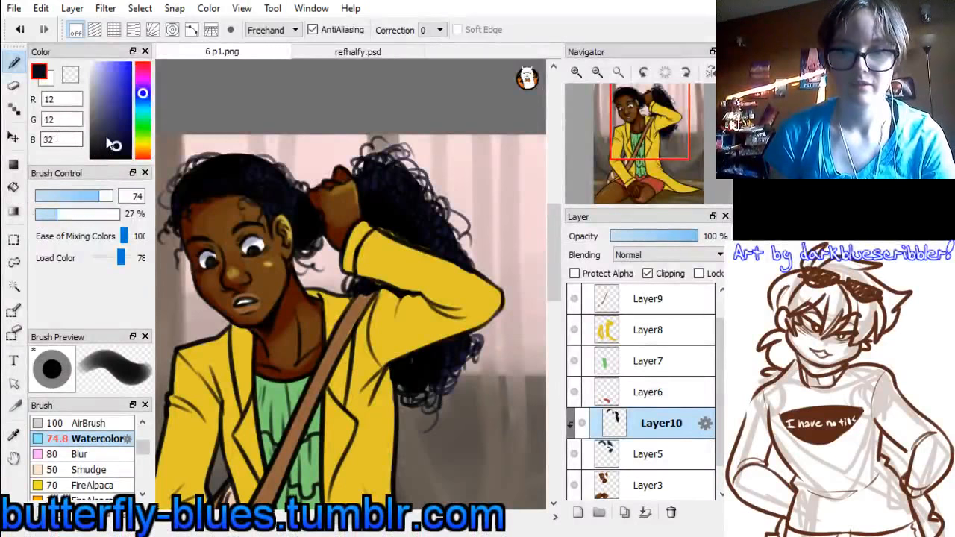
{"action": "left_click_drag", "start_coordinate": [99, 196], "coordinate": [103, 196]}
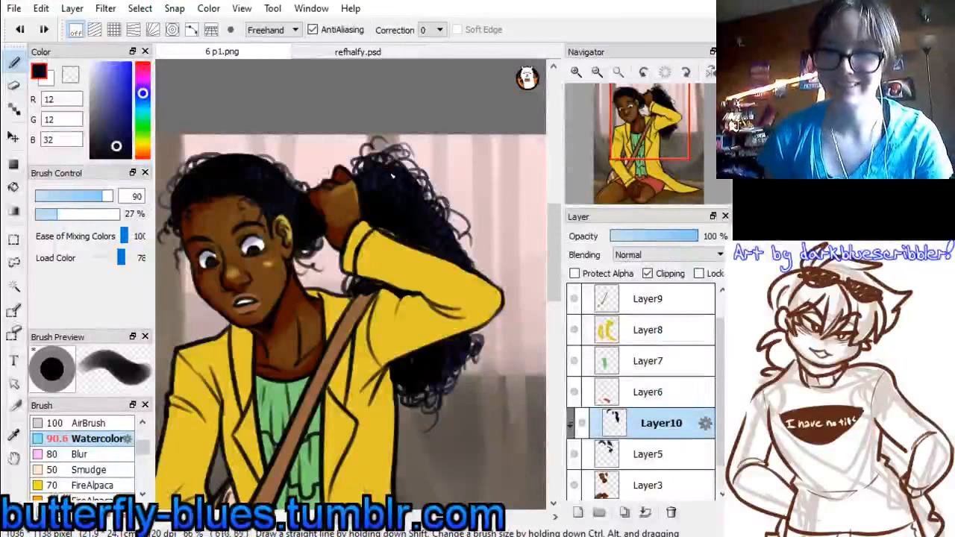
{"action": "left_click", "coordinate": [391, 168], "text": "alt"}
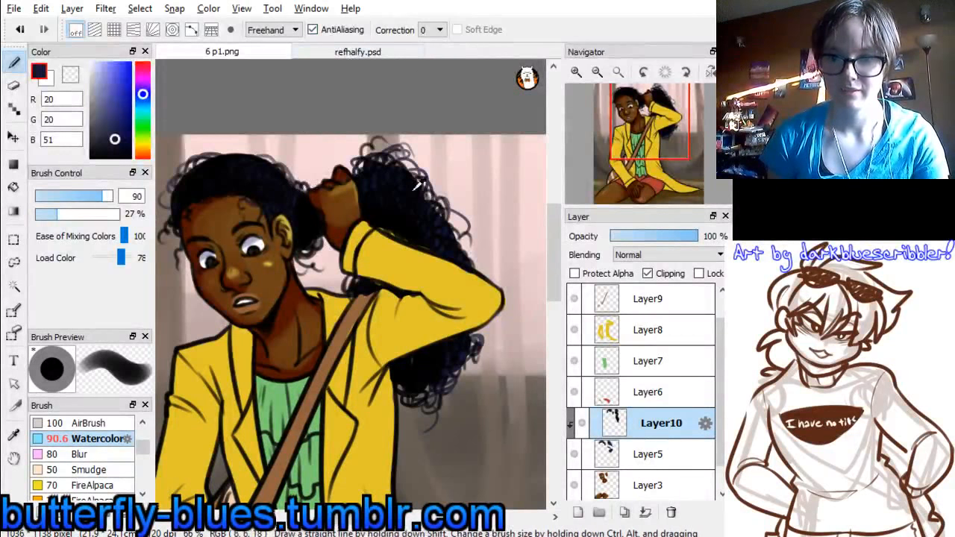
{"action": "right_click", "coordinate": [376, 177]}
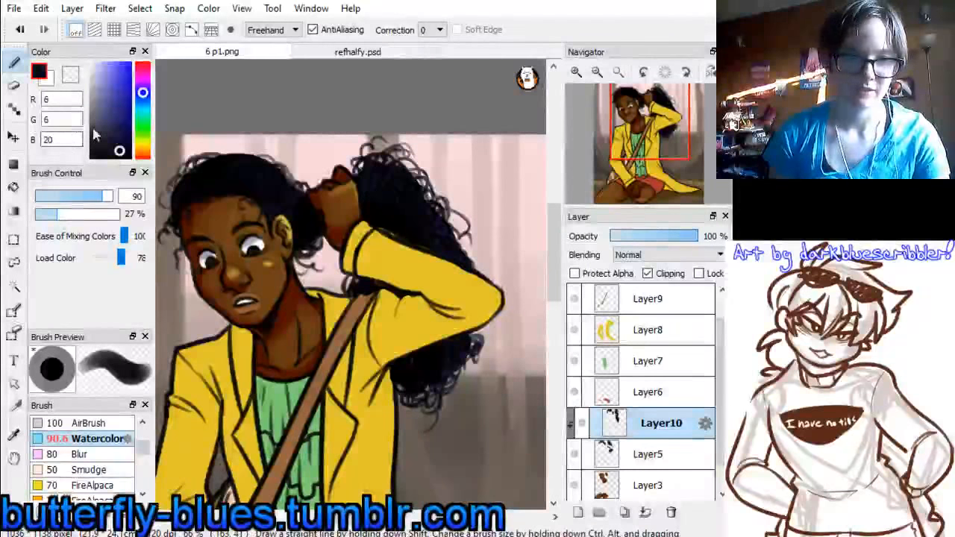
Choose a lavender blue (117, 109, 194), set the brush size to 14.8 and paint highlights on the ponytail curls
{"action": "left_click_drag", "start_coordinate": [103, 122], "coordinate": [108, 85]}
{"action": "left_click_drag", "start_coordinate": [89, 196], "coordinate": [58, 197]}
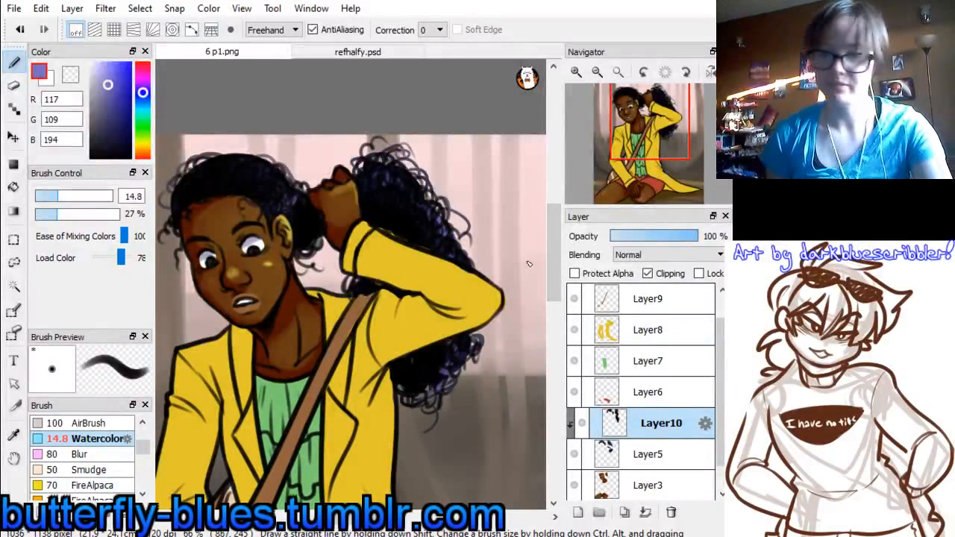
Merge the hair layers down into Layer3 and add a new clipping layer above the shorts layer, Layer6
{"action": "key", "text": "ctrl+e"}
{"action": "key", "text": "ctrl+e"}
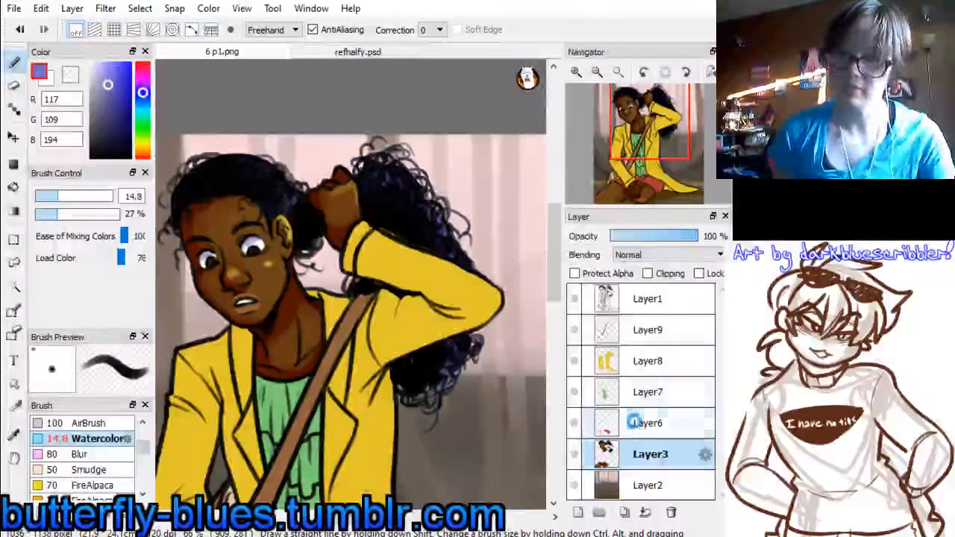
{"action": "left_click", "coordinate": [632, 423]}
{"action": "mouse_move", "coordinate": [676, 130]}
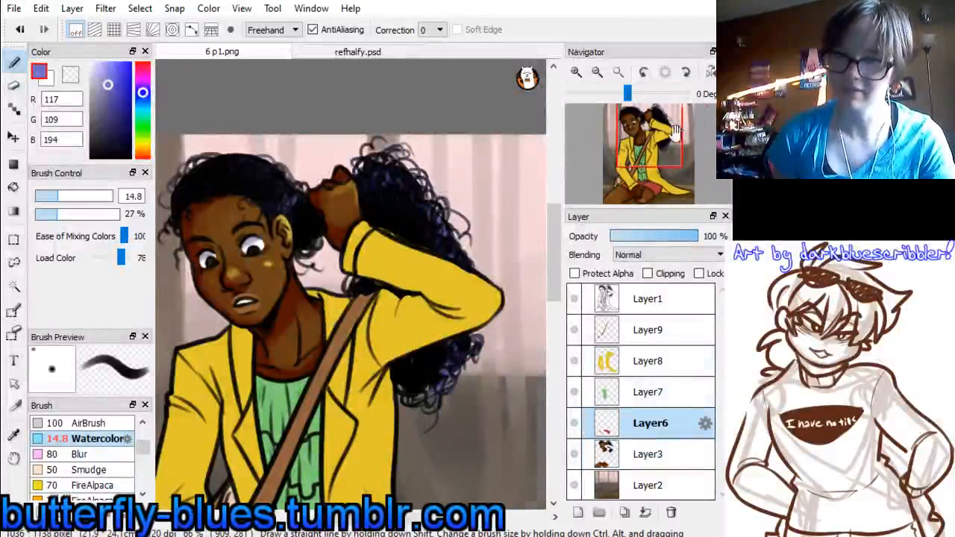
{"action": "left_click_drag", "start_coordinate": [676, 130], "coordinate": [672, 161]}
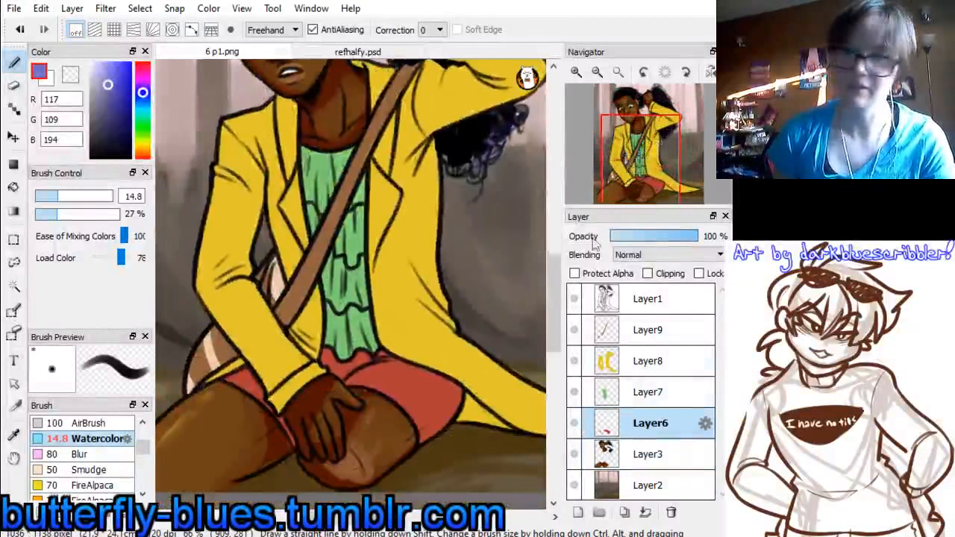
{"action": "left_click", "coordinate": [579, 513]}
Sample the shorts' red from refhalfy.psd and change it to a deeper red (143, 7, 7)
{"action": "left_click", "coordinate": [364, 52]}
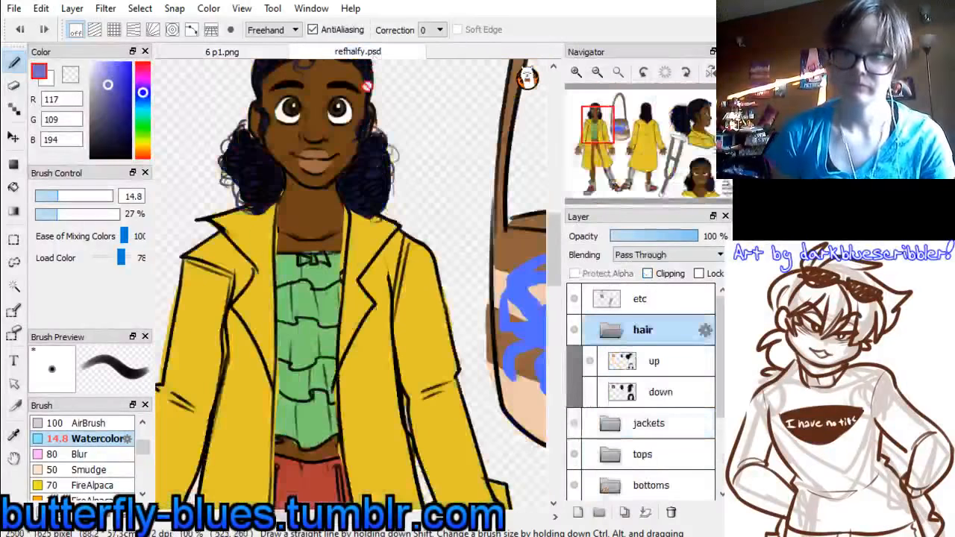
{"action": "left_click_drag", "start_coordinate": [603, 145], "coordinate": [594, 151]}
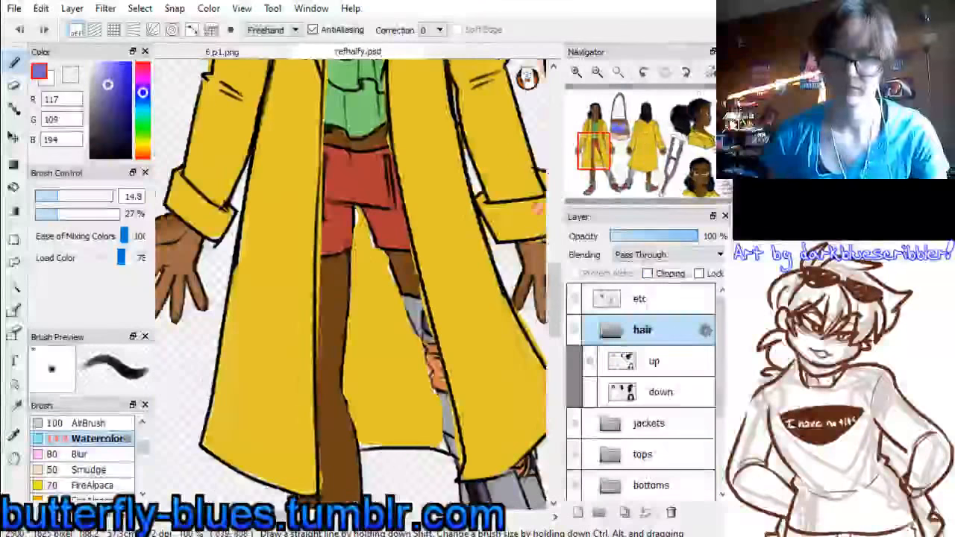
{"action": "right_click", "coordinate": [355, 171]}
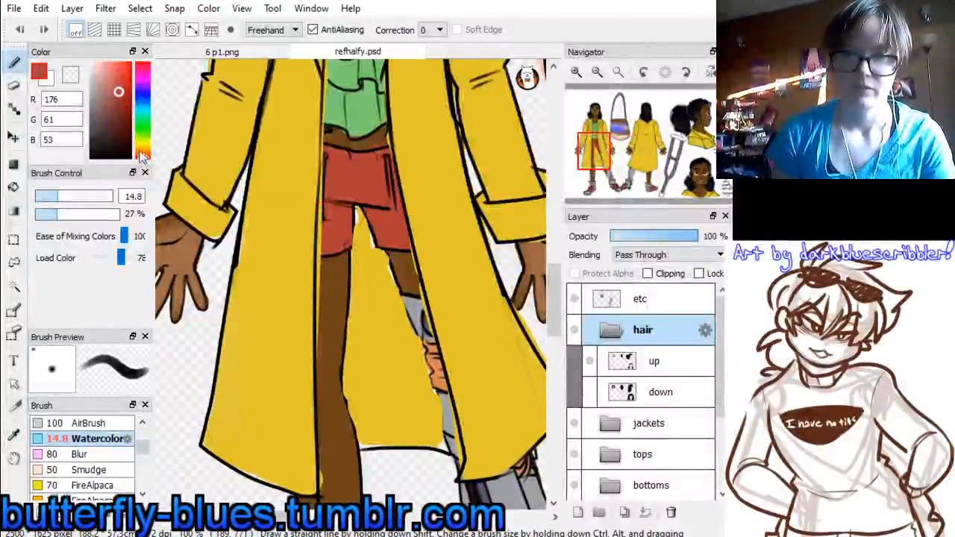
{"action": "left_click", "coordinate": [129, 104]}
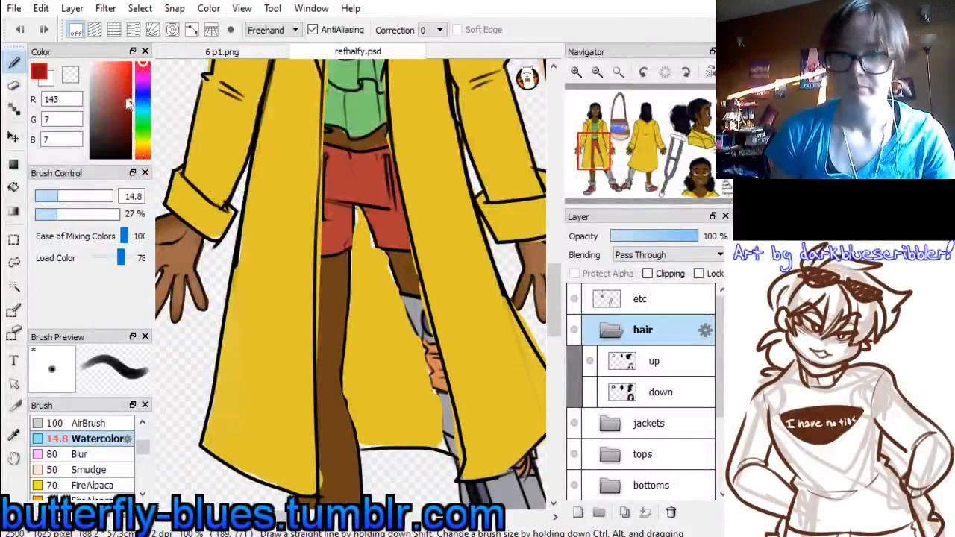
Shade the shorts in 6 p1.png with the brush at size 74, blending with the shorts' base red (176, 61, 53)
{"action": "left_click", "coordinate": [183, 52]}
{"action": "left_click_drag", "start_coordinate": [74, 194], "coordinate": [99, 197]}
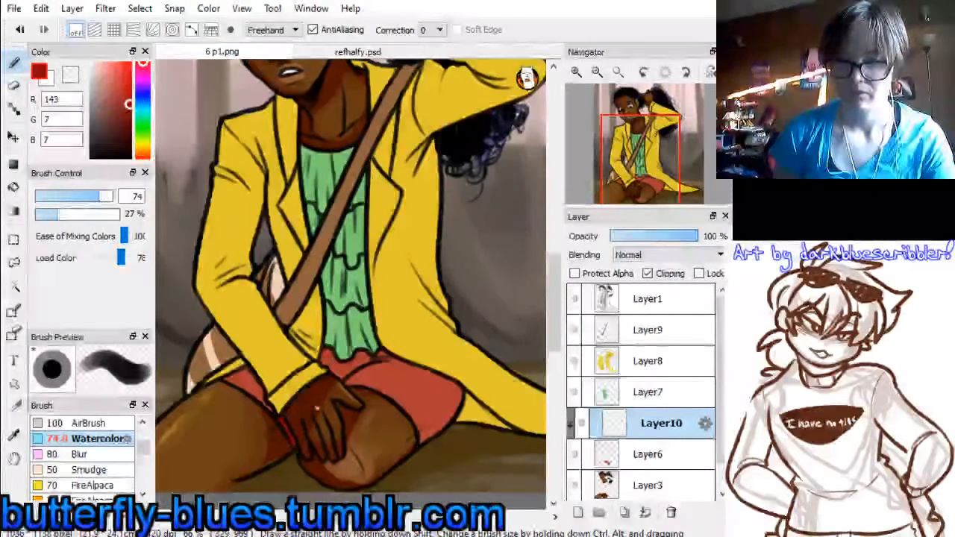
{"action": "mouse_move", "coordinate": [330, 361]}
{"action": "left_mouse_down"}
{"action": "mouse_move", "coordinate": [390, 360]}
{"action": "mouse_move", "coordinate": [457, 386]}
{"action": "mouse_move", "coordinate": [427, 438]}
{"action": "left_mouse_up"}
{"action": "right_click", "coordinate": [412, 383]}
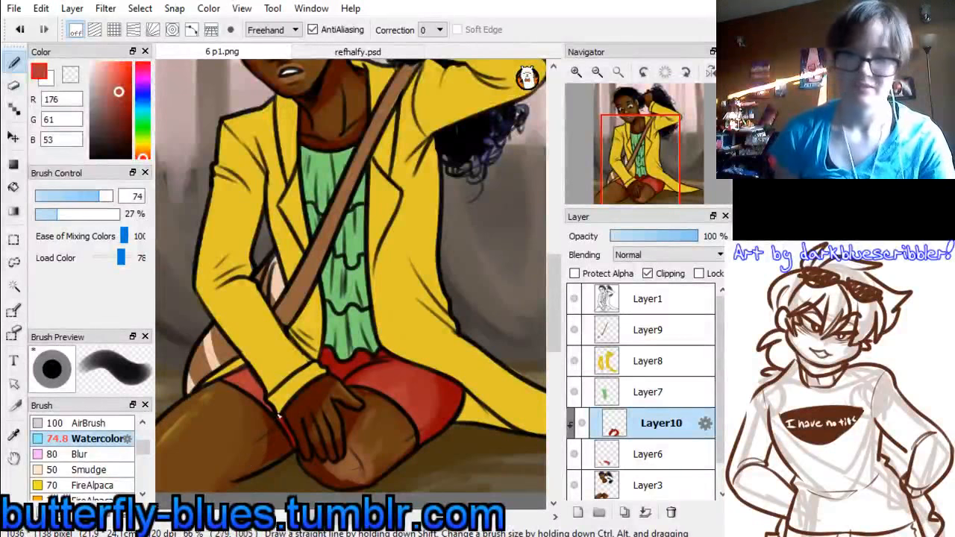
Merge the shorts layers down into Layer3 and add a new clipping layer above the green top's layer, Layer7
{"action": "left_click_drag", "start_coordinate": [643, 166], "coordinate": [639, 157]}
{"action": "key", "text": "ctrl+e"}
{"action": "key", "text": "ctrl+e"}
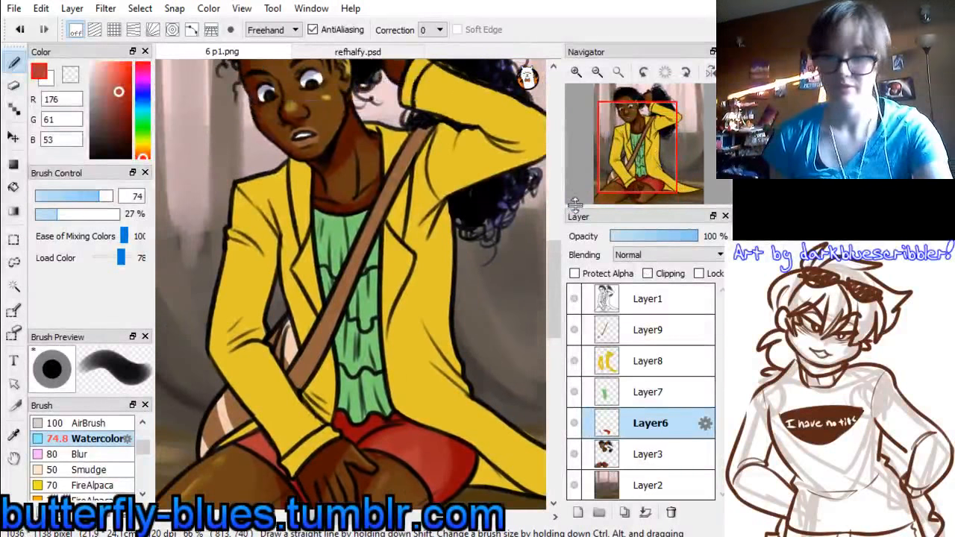
{"action": "left_click", "coordinate": [637, 392]}
{"action": "left_click", "coordinate": [577, 509]}
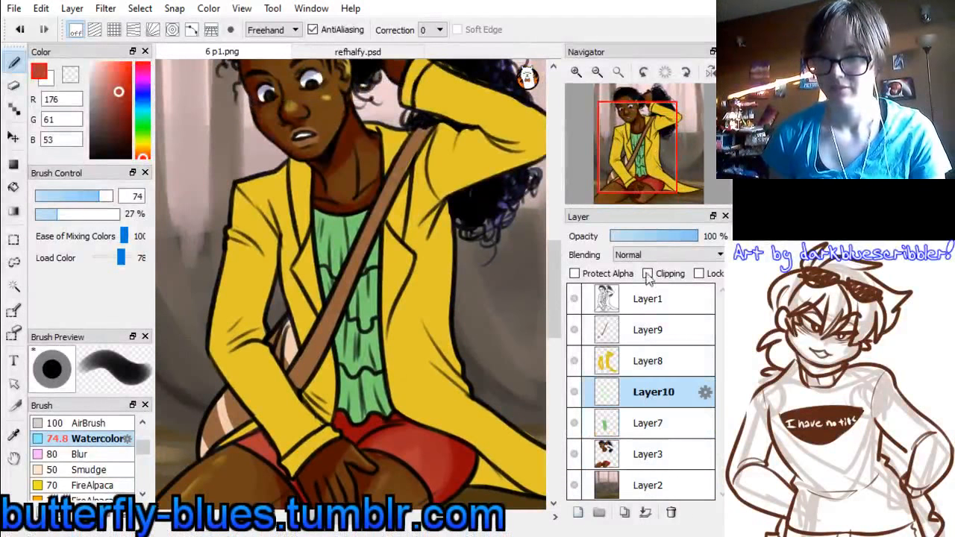
{"action": "left_click", "coordinate": [647, 274]}
Sample the top's green, shift it to a darker green (46, 141, 90) and shade the ruffled top
{"action": "right_click", "coordinate": [347, 228]}
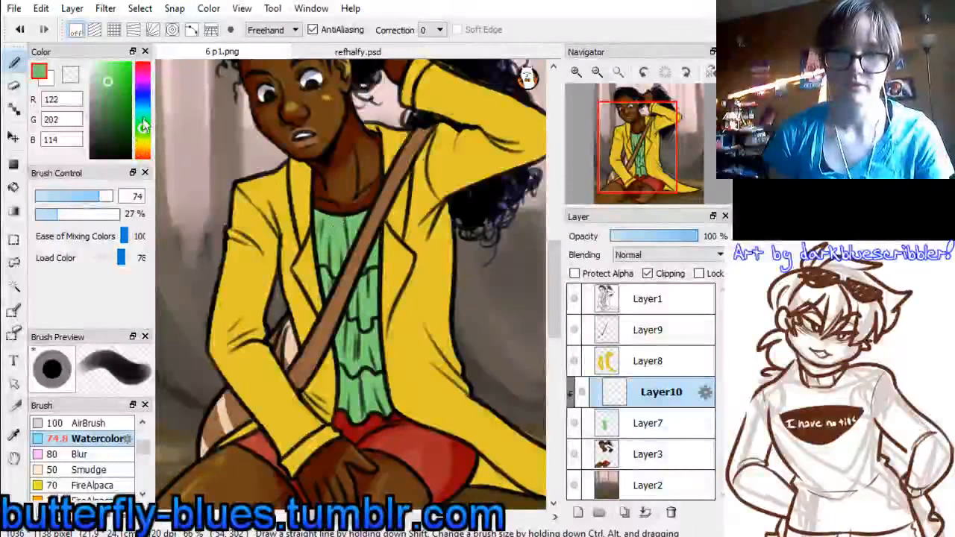
{"action": "left_click", "coordinate": [142, 120]}
{"action": "left_click", "coordinate": [117, 104]}
{"action": "left_click_drag", "start_coordinate": [117, 103], "coordinate": [118, 105]}
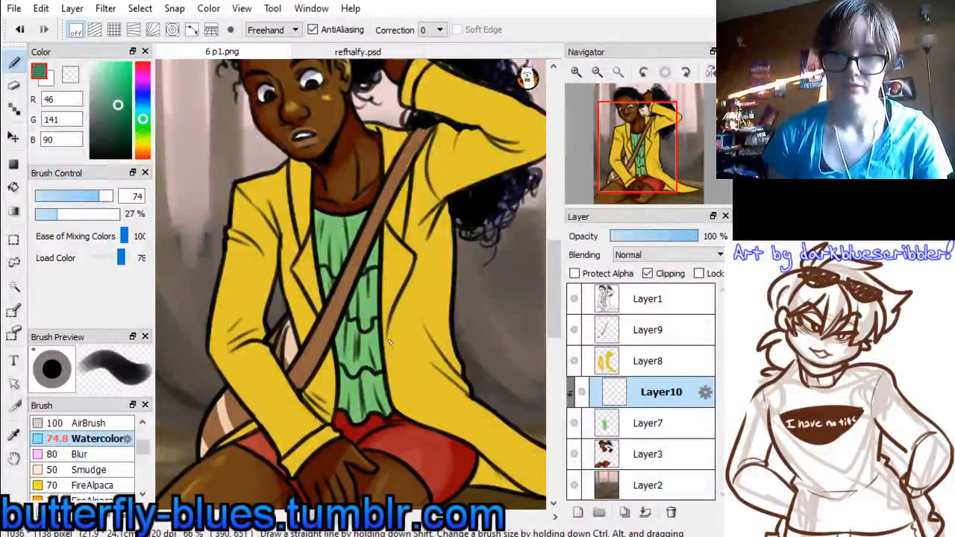
{"action": "mouse_move", "coordinate": [328, 212]}
{"action": "left_mouse_down"}
{"action": "mouse_move", "coordinate": [324, 289]}
{"action": "mouse_move", "coordinate": [361, 243]}
{"action": "mouse_move", "coordinate": [345, 360]}
{"action": "mouse_move", "coordinate": [350, 411]}
{"action": "mouse_move", "coordinate": [388, 412]}
{"action": "left_mouse_up"}
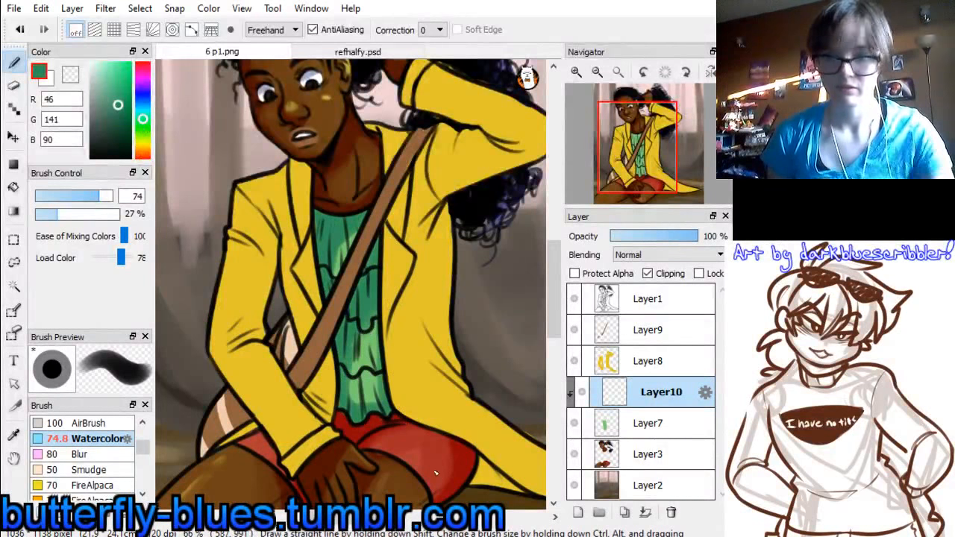
Merge the top's layers down into Layer3 and add a new clipping layer above the jacket layer, Layer8
{"action": "key", "text": "ctrl+e"}
{"action": "key", "text": "ctrl+e"}
{"action": "left_click", "coordinate": [641, 363]}
{"action": "left_click", "coordinate": [577, 512]}
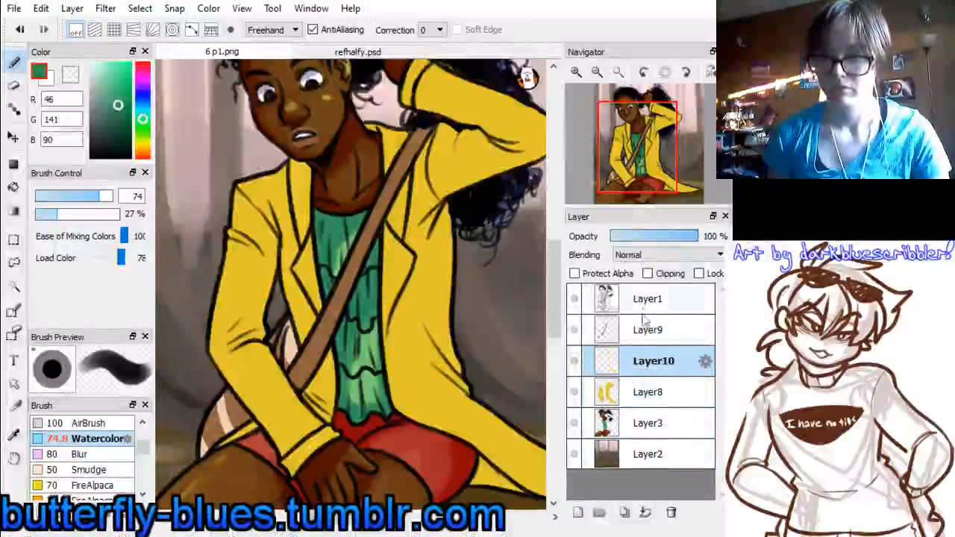
{"action": "left_click", "coordinate": [648, 274]}
Choose an orange-brown (168, 107, 27) based on the jacket's yellow and shade the lowered sleeve, its cuff and the adjacent lapel
{"action": "left_click", "coordinate": [368, 191], "text": "alt"}
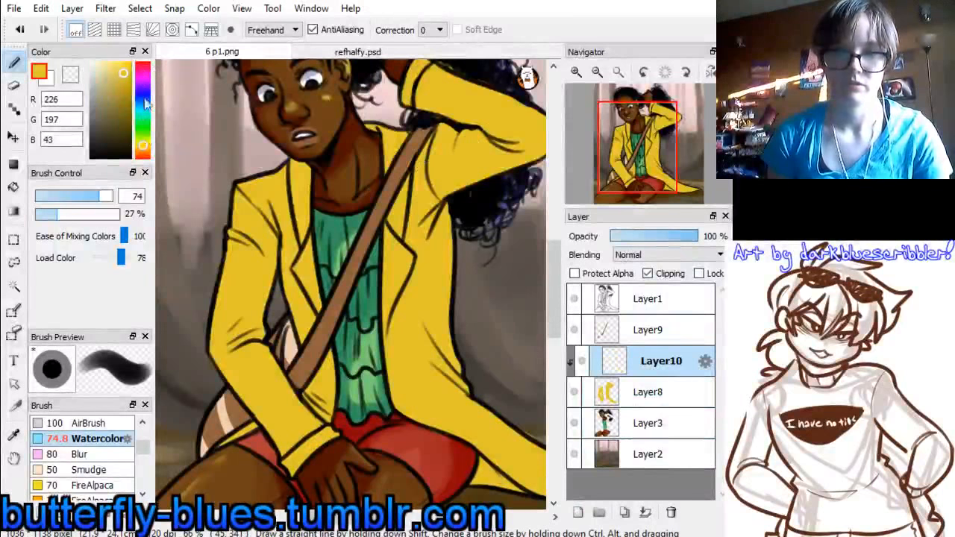
{"action": "left_click", "coordinate": [143, 151]}
{"action": "left_click", "coordinate": [124, 95]}
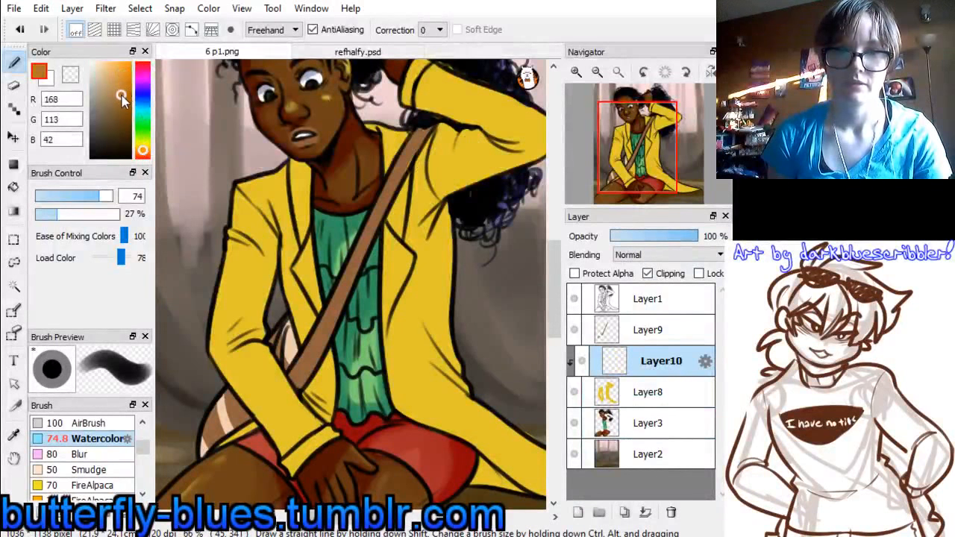
{"action": "mouse_move", "coordinate": [272, 197]}
{"action": "left_mouse_down"}
{"action": "mouse_move", "coordinate": [259, 335]}
{"action": "mouse_move", "coordinate": [221, 354]}
{"action": "mouse_move", "coordinate": [246, 342]}
{"action": "mouse_move", "coordinate": [299, 397]}
{"action": "left_mouse_up"}
{"action": "mouse_move", "coordinate": [269, 350]}
{"action": "left_mouse_down"}
{"action": "mouse_move", "coordinate": [318, 428]}
{"action": "mouse_move", "coordinate": [294, 484]}
{"action": "left_mouse_up"}
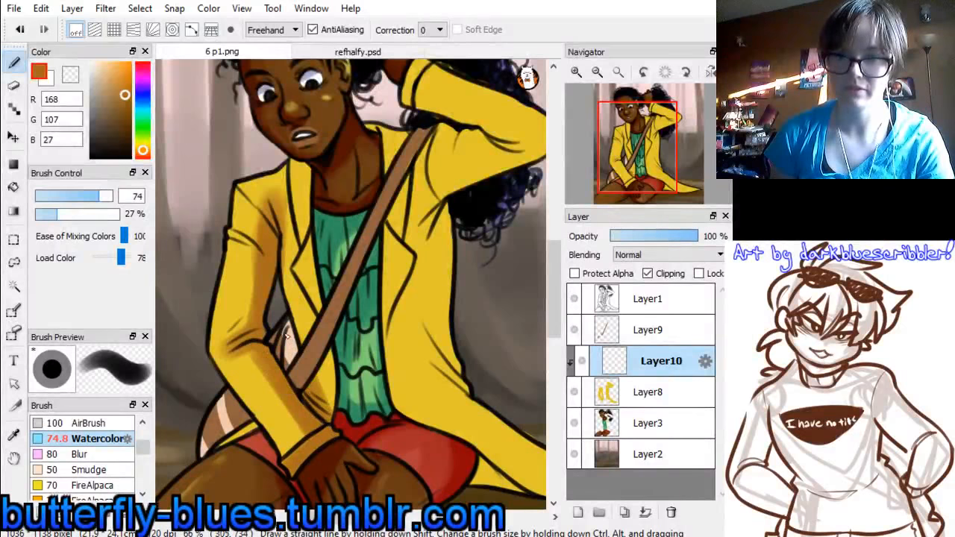
{"action": "left_click_drag", "start_coordinate": [313, 396], "coordinate": [334, 347]}
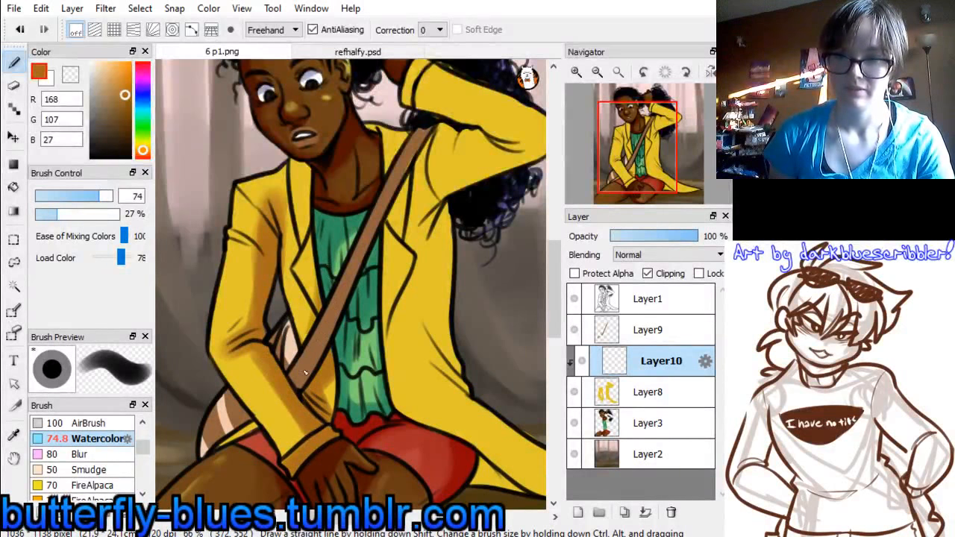
{"action": "mouse_move", "coordinate": [302, 158]}
{"action": "left_mouse_down"}
{"action": "mouse_move", "coordinate": [324, 193]}
{"action": "mouse_move", "coordinate": [287, 223]}
{"action": "mouse_move", "coordinate": [276, 291]}
{"action": "mouse_move", "coordinate": [288, 170]}
{"action": "mouse_move", "coordinate": [291, 360]}
{"action": "left_mouse_up"}
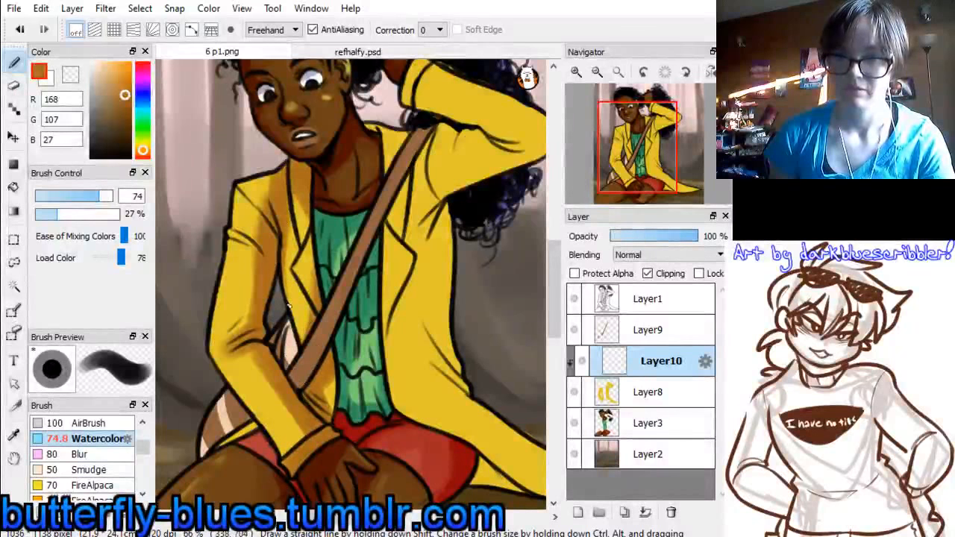
Shade the jacket front beside the green top, the lapel by the bag strap and the side below the raised arm
{"action": "mouse_move", "coordinate": [385, 196]}
{"action": "left_mouse_down"}
{"action": "mouse_move", "coordinate": [394, 313]}
{"action": "mouse_move", "coordinate": [385, 370]}
{"action": "left_mouse_up"}
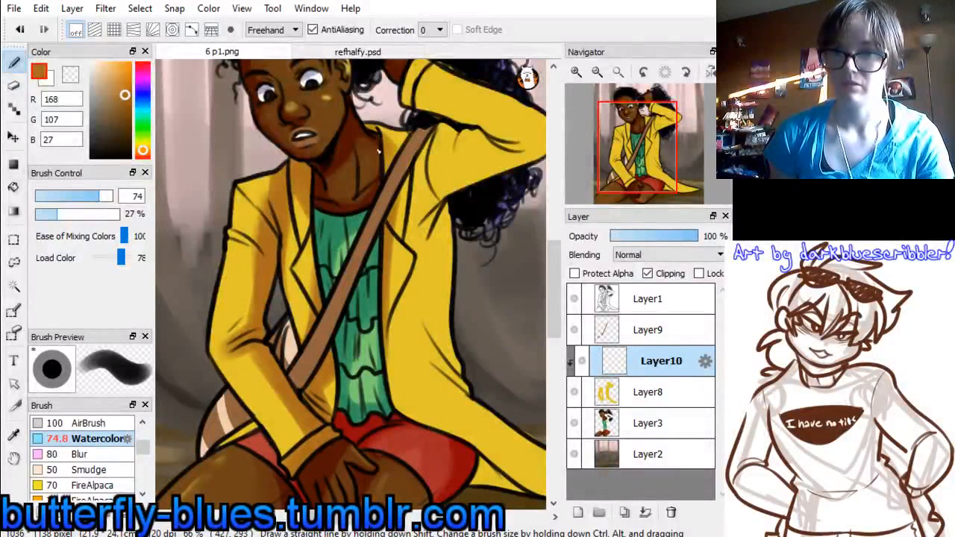
{"action": "left_click_drag", "start_coordinate": [421, 136], "coordinate": [403, 215]}
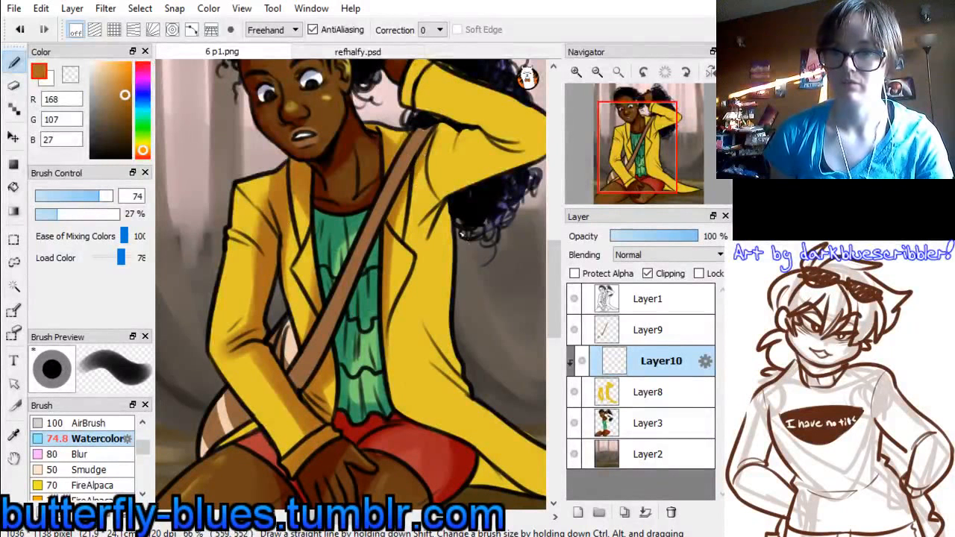
{"action": "mouse_move", "coordinate": [459, 190]}
{"action": "left_mouse_down"}
{"action": "mouse_move", "coordinate": [424, 226]}
{"action": "mouse_move", "coordinate": [412, 257]}
{"action": "left_mouse_up"}
{"action": "left_click_drag", "start_coordinate": [447, 218], "coordinate": [445, 307]}
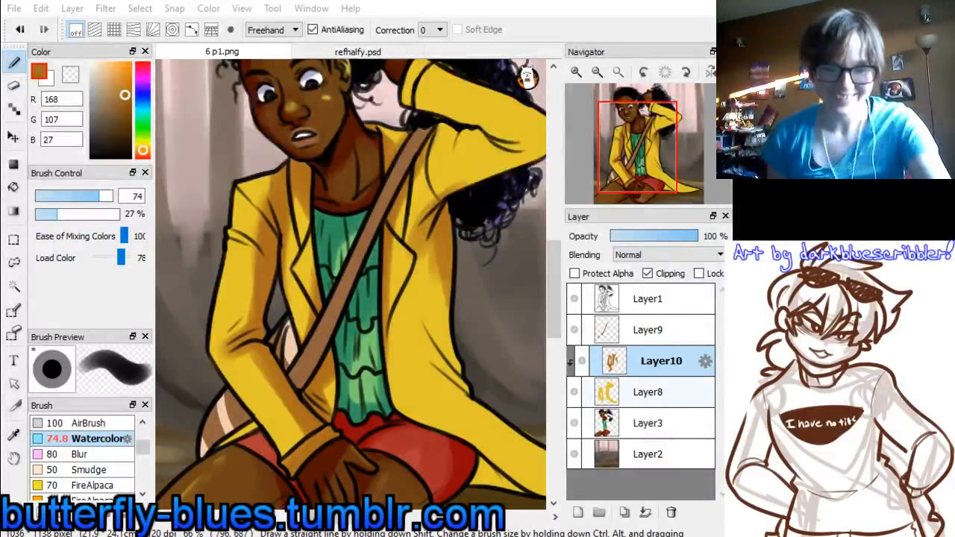
Shade the folds at the jacket's waist and both edges of the coat tail spread on the floor
{"action": "left_click_drag", "start_coordinate": [643, 161], "coordinate": [676, 174]}
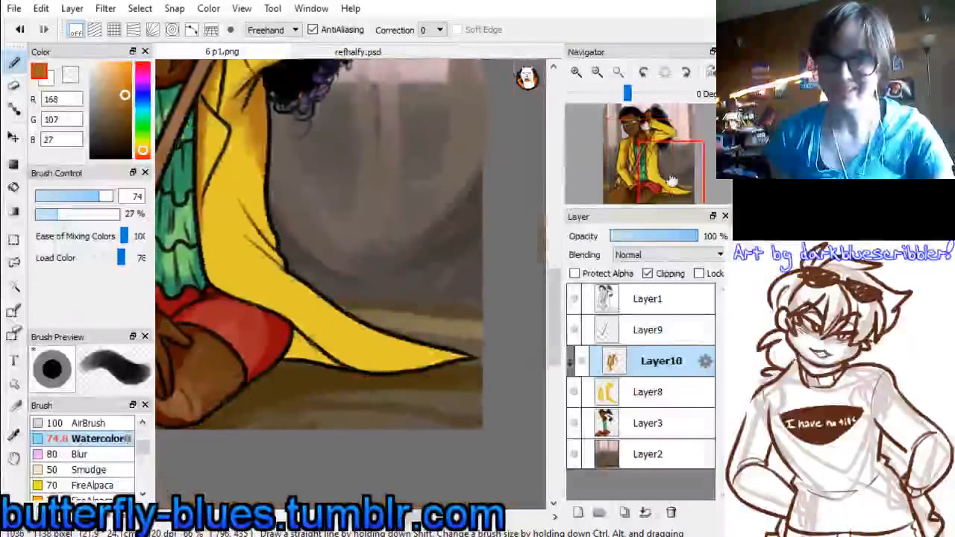
{"action": "mouse_move", "coordinate": [273, 155]}
{"action": "left_mouse_down"}
{"action": "mouse_move", "coordinate": [268, 224]}
{"action": "mouse_move", "coordinate": [287, 276]}
{"action": "mouse_move", "coordinate": [235, 223]}
{"action": "mouse_move", "coordinate": [334, 293]}
{"action": "left_mouse_up"}
{"action": "mouse_move", "coordinate": [312, 368]}
{"action": "left_mouse_down"}
{"action": "mouse_move", "coordinate": [318, 345]}
{"action": "mouse_move", "coordinate": [419, 352]}
{"action": "left_mouse_up"}
{"action": "left_click_drag", "start_coordinate": [323, 296], "coordinate": [467, 359]}
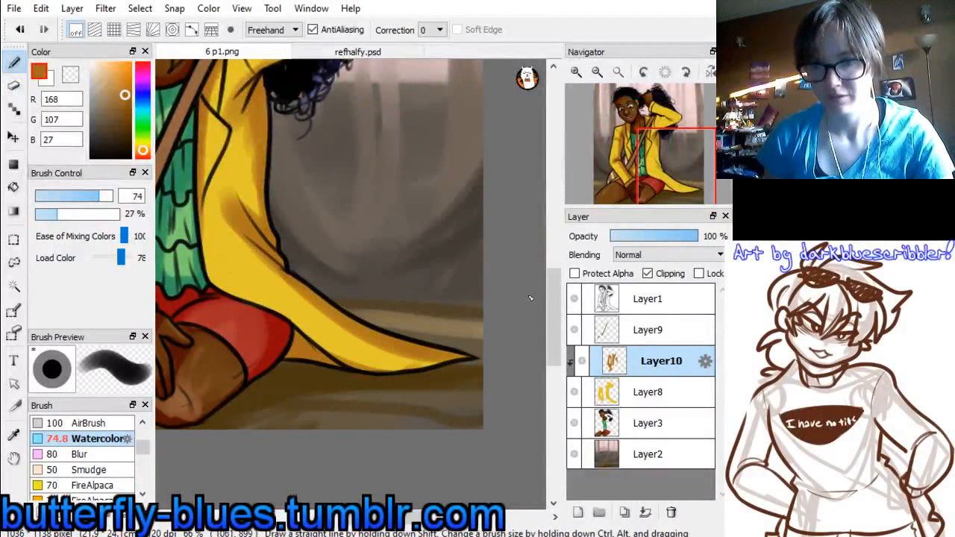
Sample a jacket yellow (224, 195, 42) and blend the shading along the coat tail, lowered sleeve and jacket front
{"action": "mouse_move", "coordinate": [664, 165]}
{"action": "left_mouse_down"}
{"action": "mouse_move", "coordinate": [648, 162]}
{"action": "mouse_move", "coordinate": [646, 171]}
{"action": "left_mouse_up"}
{"action": "left_click", "coordinate": [394, 326], "text": "alt"}
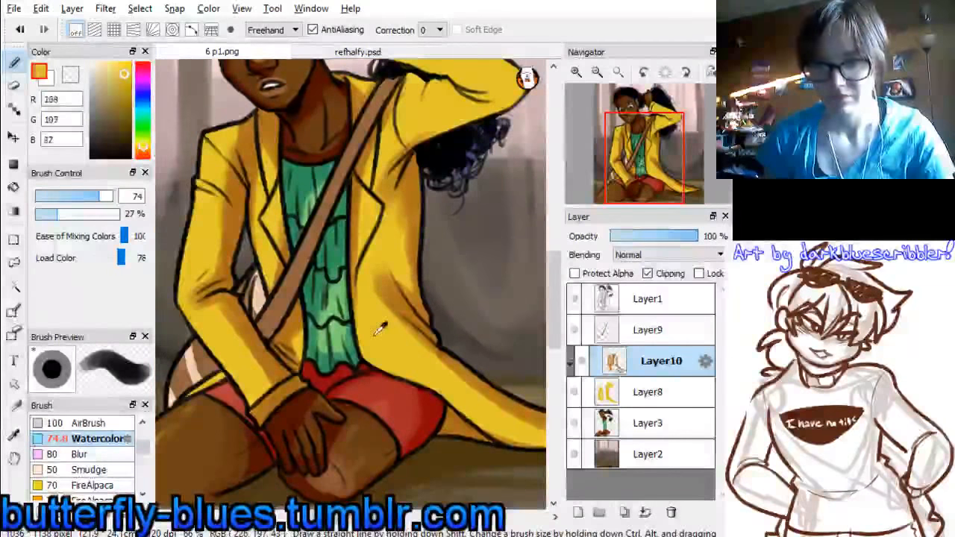
{"action": "left_click_drag", "start_coordinate": [400, 348], "coordinate": [473, 419]}
{"action": "left_click_drag", "start_coordinate": [411, 326], "coordinate": [523, 431]}
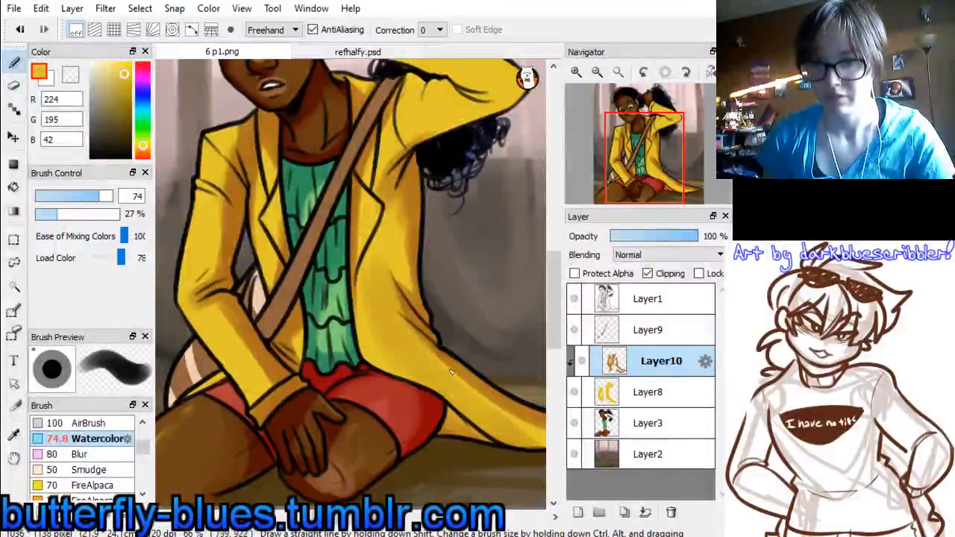
{"action": "left_click_drag", "start_coordinate": [465, 386], "coordinate": [548, 445]}
{"action": "left_click_drag", "start_coordinate": [658, 148], "coordinate": [654, 131]}
{"action": "mouse_move", "coordinate": [267, 207]}
{"action": "left_mouse_down"}
{"action": "mouse_move", "coordinate": [254, 319]}
{"action": "mouse_move", "coordinate": [263, 245]}
{"action": "mouse_move", "coordinate": [246, 348]}
{"action": "mouse_move", "coordinate": [253, 314]}
{"action": "mouse_move", "coordinate": [224, 384]}
{"action": "mouse_move", "coordinate": [265, 387]}
{"action": "mouse_move", "coordinate": [255, 387]}
{"action": "mouse_move", "coordinate": [308, 457]}
{"action": "left_mouse_up"}
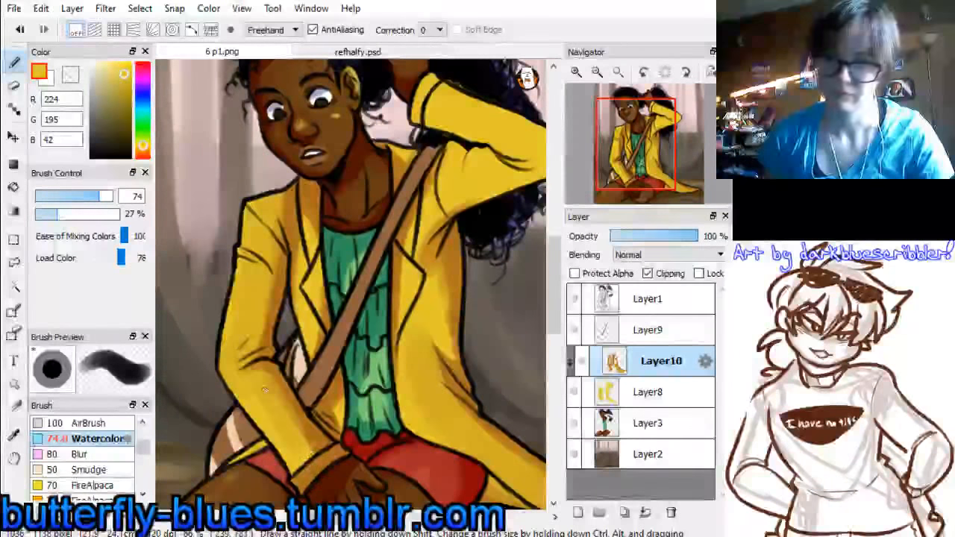
{"action": "mouse_move", "coordinate": [448, 183]}
{"action": "left_mouse_down"}
{"action": "mouse_move", "coordinate": [426, 273]}
{"action": "mouse_move", "coordinate": [486, 183]}
{"action": "mouse_move", "coordinate": [477, 170]}
{"action": "mouse_move", "coordinate": [425, 230]}
{"action": "mouse_move", "coordinate": [410, 276]}
{"action": "mouse_move", "coordinate": [407, 313]}
{"action": "left_mouse_up"}
Choose a light yellow-green (226, 255, 107), set the brush size to 13.8 and paint highlights along the shoulder, lowered sleeve and lapels
{"action": "left_click", "coordinate": [481, 161], "text": "alt"}
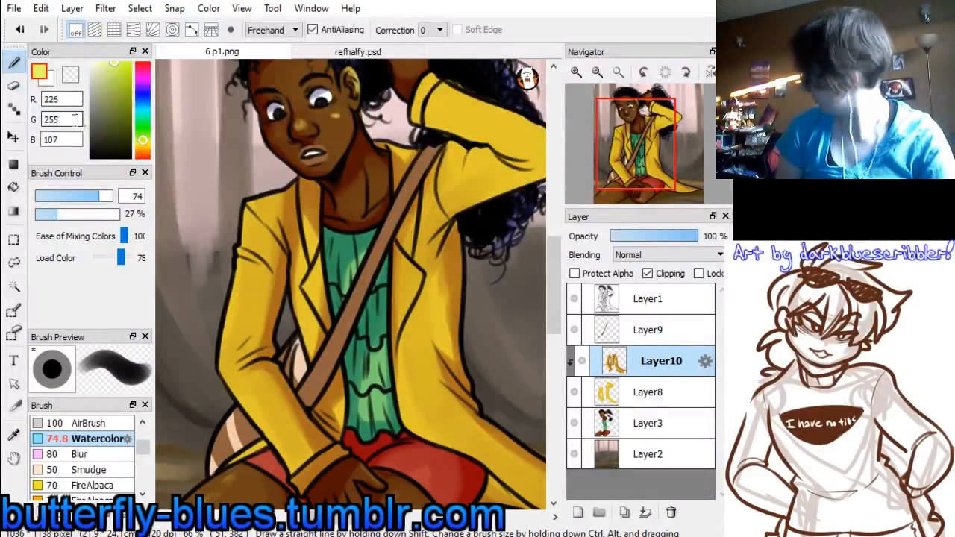
{"action": "left_click", "coordinate": [87, 198]}
{"action": "left_click_drag", "start_coordinate": [78, 205], "coordinate": [56, 198]}
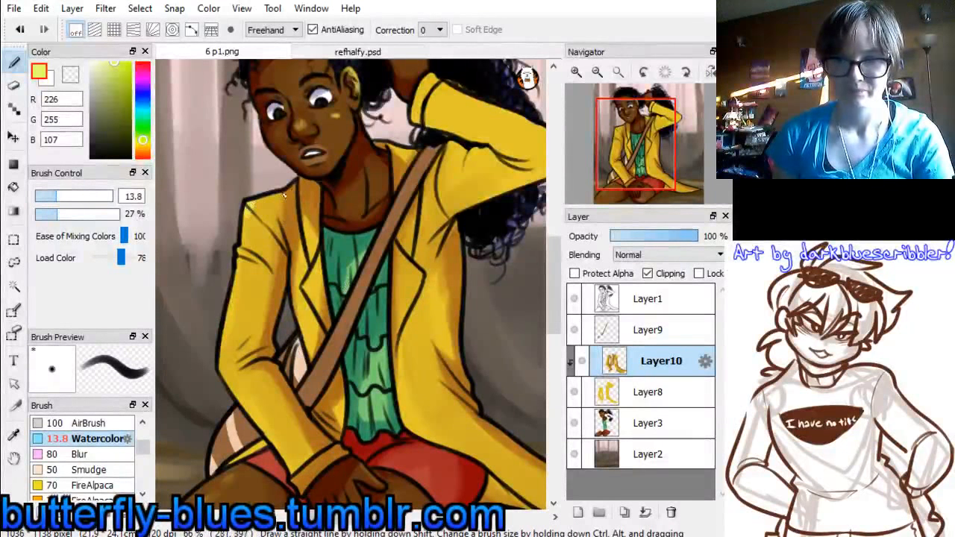
{"action": "mouse_move", "coordinate": [284, 195]}
{"action": "left_mouse_down"}
{"action": "mouse_move", "coordinate": [252, 209]}
{"action": "mouse_move", "coordinate": [279, 207]}
{"action": "left_mouse_up"}
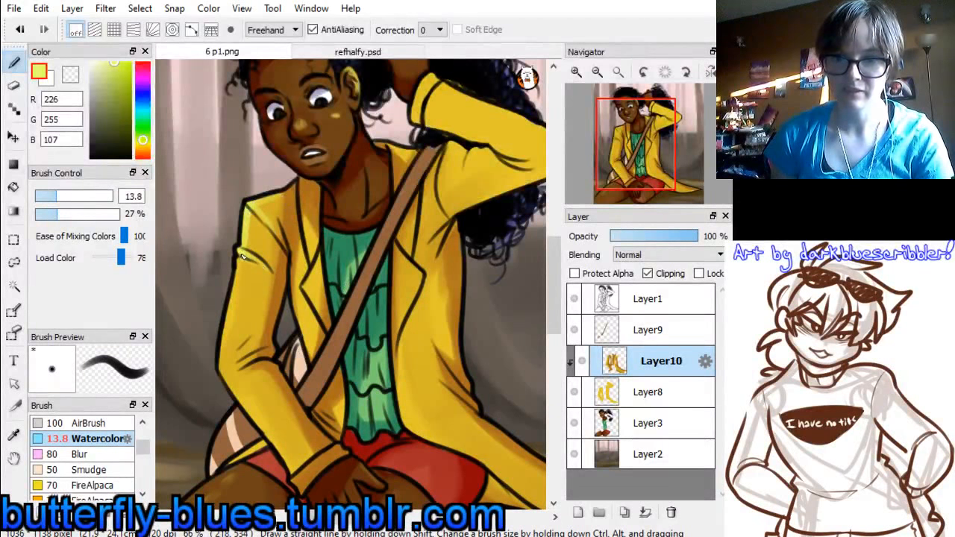
{"action": "left_click_drag", "start_coordinate": [242, 259], "coordinate": [226, 359]}
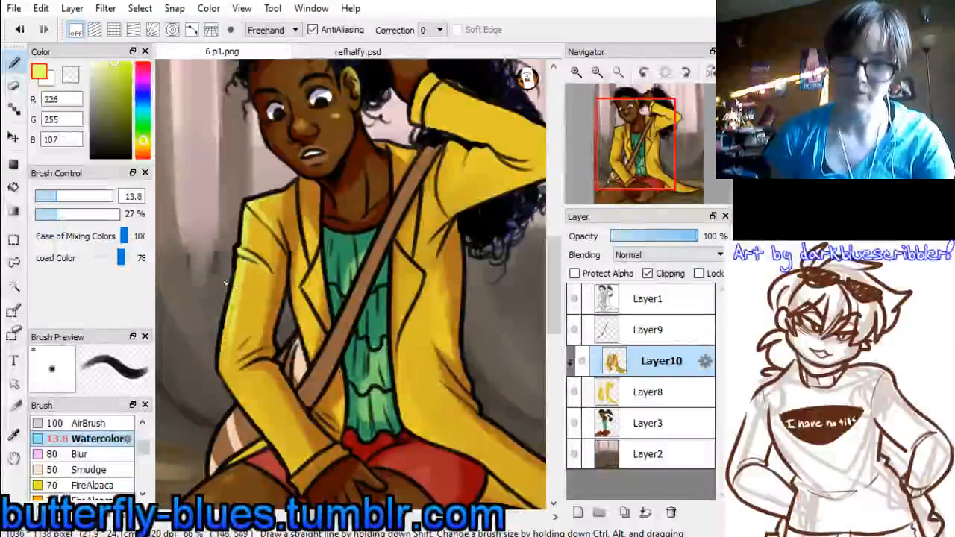
{"action": "mouse_move", "coordinate": [227, 283]}
{"action": "left_mouse_down"}
{"action": "mouse_move", "coordinate": [257, 300]}
{"action": "mouse_move", "coordinate": [240, 275]}
{"action": "mouse_move", "coordinate": [225, 369]}
{"action": "mouse_move", "coordinate": [246, 417]}
{"action": "mouse_move", "coordinate": [238, 384]}
{"action": "mouse_move", "coordinate": [223, 373]}
{"action": "mouse_move", "coordinate": [291, 465]}
{"action": "left_mouse_up"}
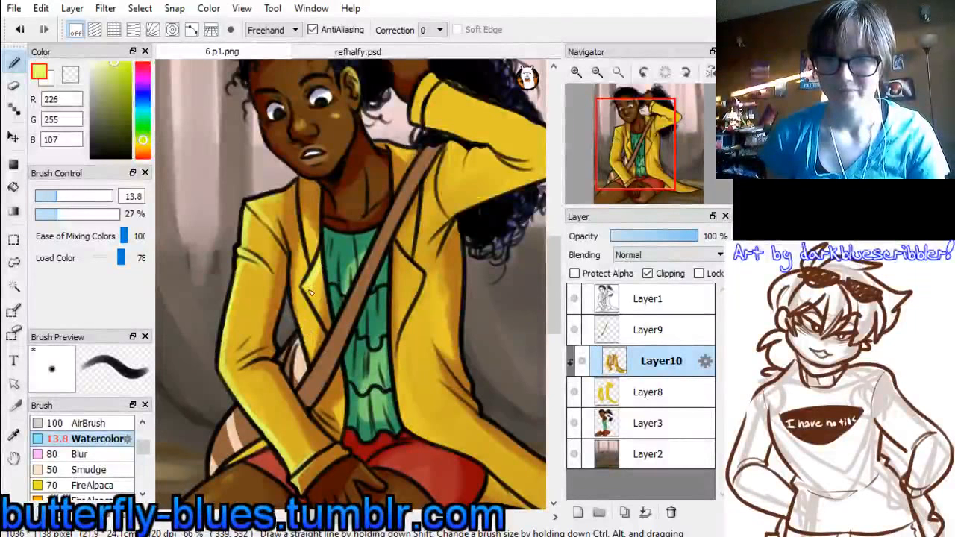
{"action": "left_click_drag", "start_coordinate": [310, 293], "coordinate": [337, 340]}
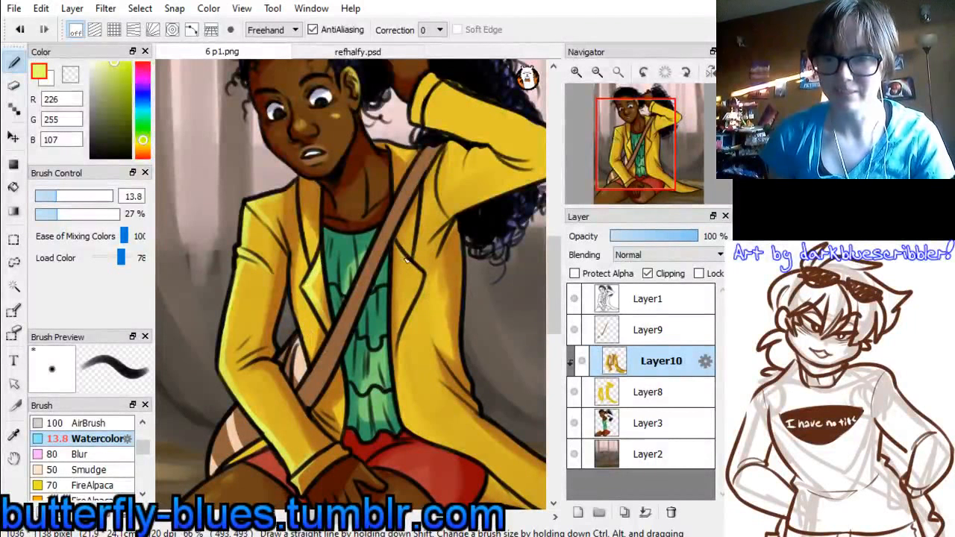
{"action": "left_click_drag", "start_coordinate": [420, 285], "coordinate": [394, 340]}
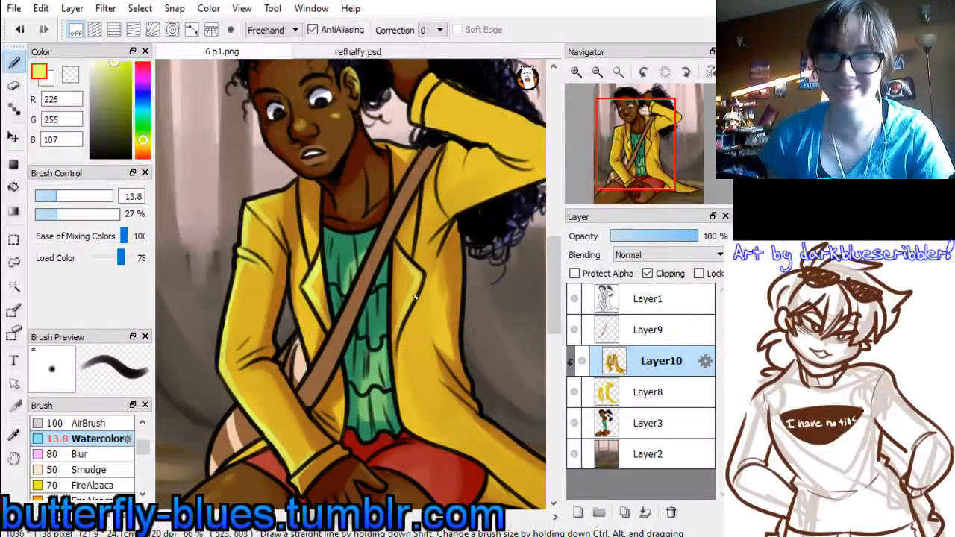
Paint a light yellow-green highlight down the jacket lapel beside the neck, redoing the first stroke
{"action": "left_click_drag", "start_coordinate": [308, 178], "coordinate": [297, 257]}
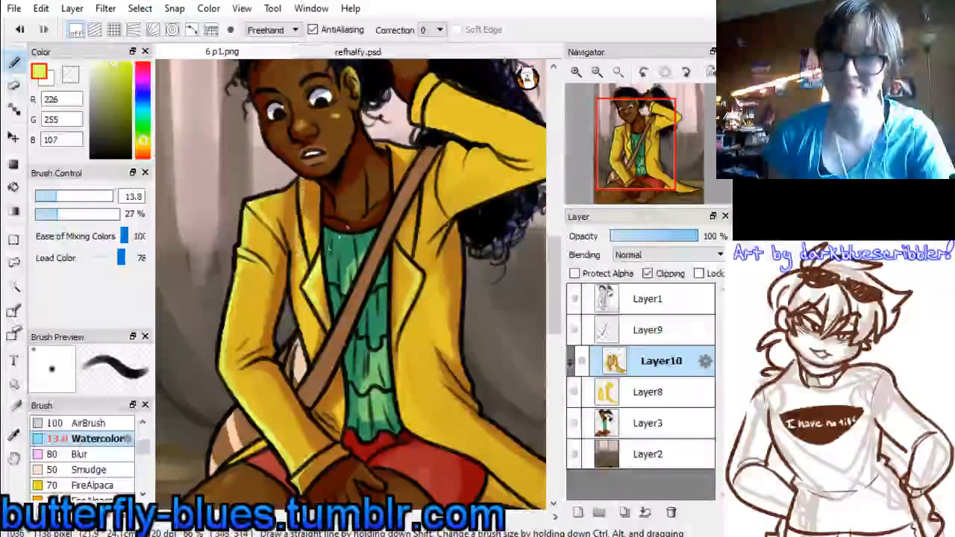
{"action": "key", "text": "ctrl+z"}
{"action": "left_click_drag", "start_coordinate": [309, 180], "coordinate": [314, 262]}
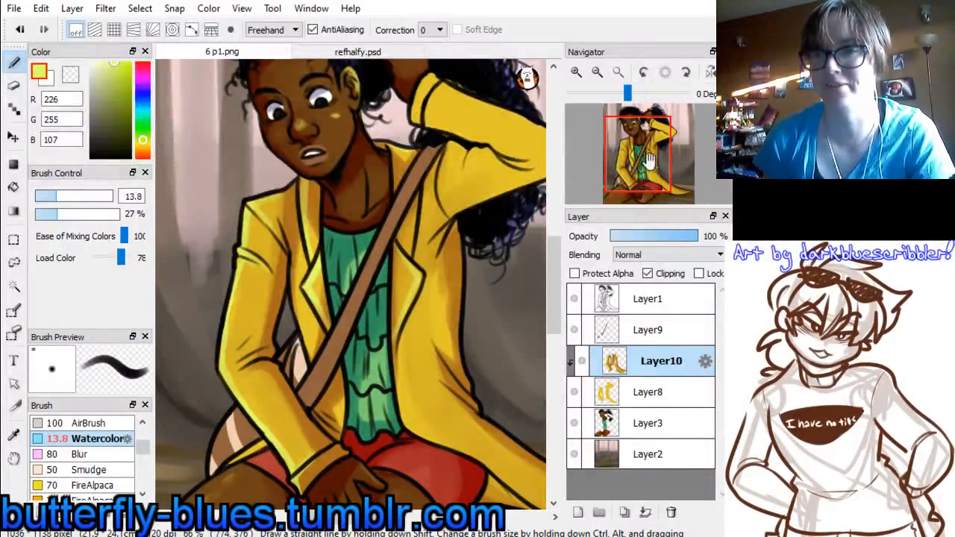
Sample a shadow brown (169, 109, 27), set the brush size to 23 and shade the folds of the raised sleeve
{"action": "left_click_drag", "start_coordinate": [648, 159], "coordinate": [631, 175]}
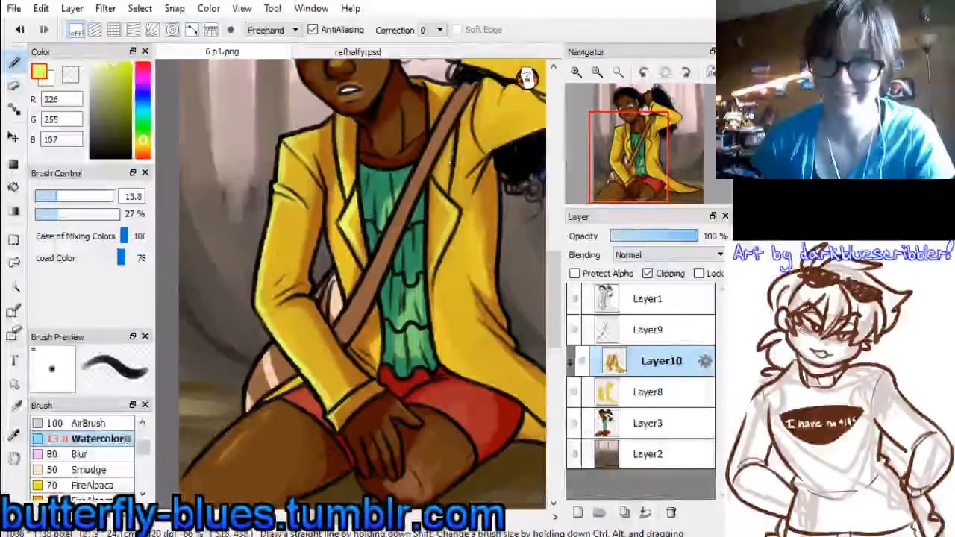
{"action": "left_click_drag", "start_coordinate": [641, 159], "coordinate": [655, 133]}
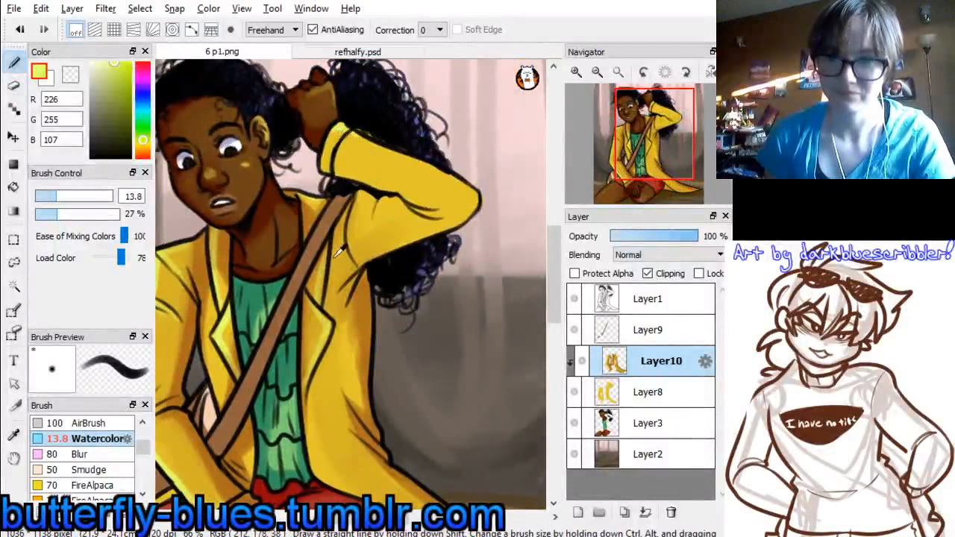
{"action": "right_click", "coordinate": [320, 207]}
{"action": "left_click_drag", "start_coordinate": [335, 175], "coordinate": [417, 198]}
{"action": "left_click_drag", "start_coordinate": [348, 172], "coordinate": [425, 199]}
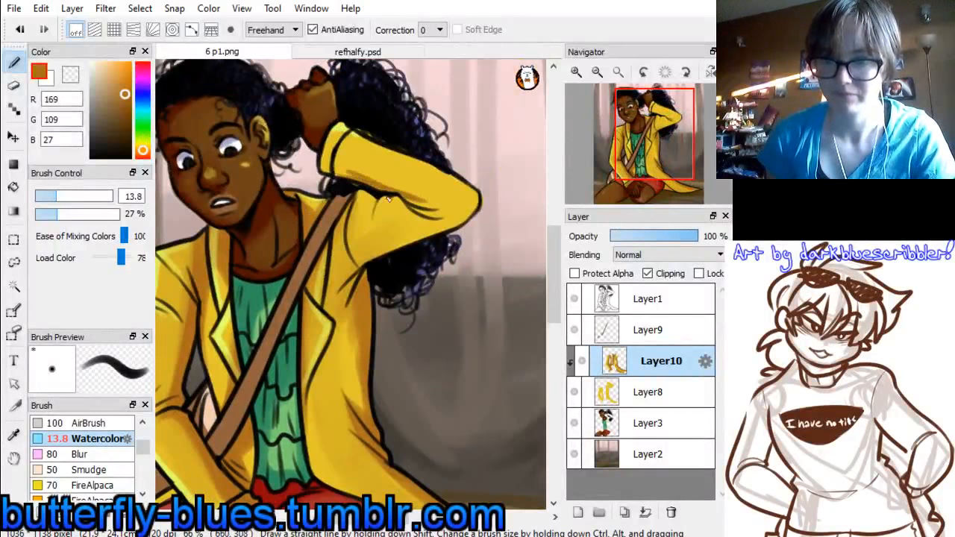
{"action": "key", "text": "ctrl+z"}
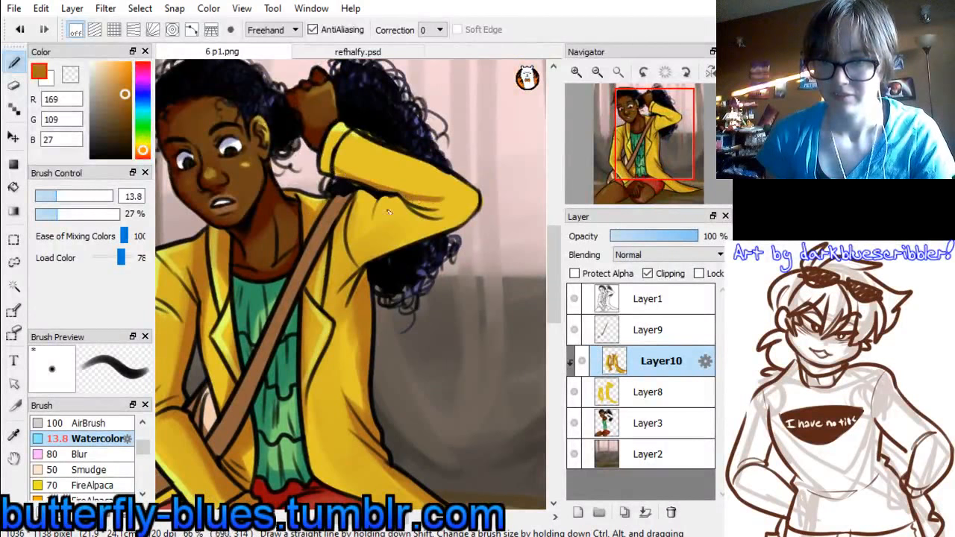
{"action": "left_click_drag", "start_coordinate": [58, 195], "coordinate": [72, 196]}
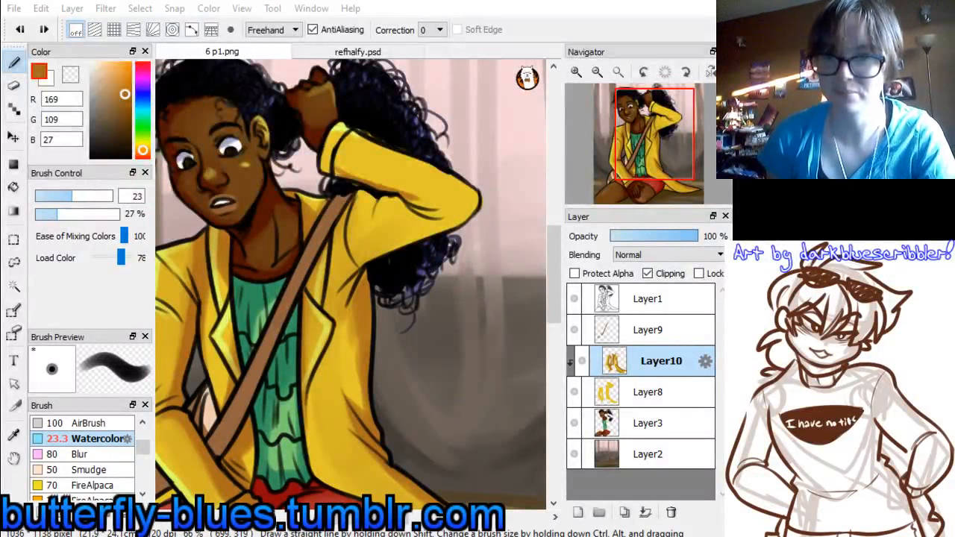
{"action": "left_click_drag", "start_coordinate": [408, 201], "coordinate": [478, 201]}
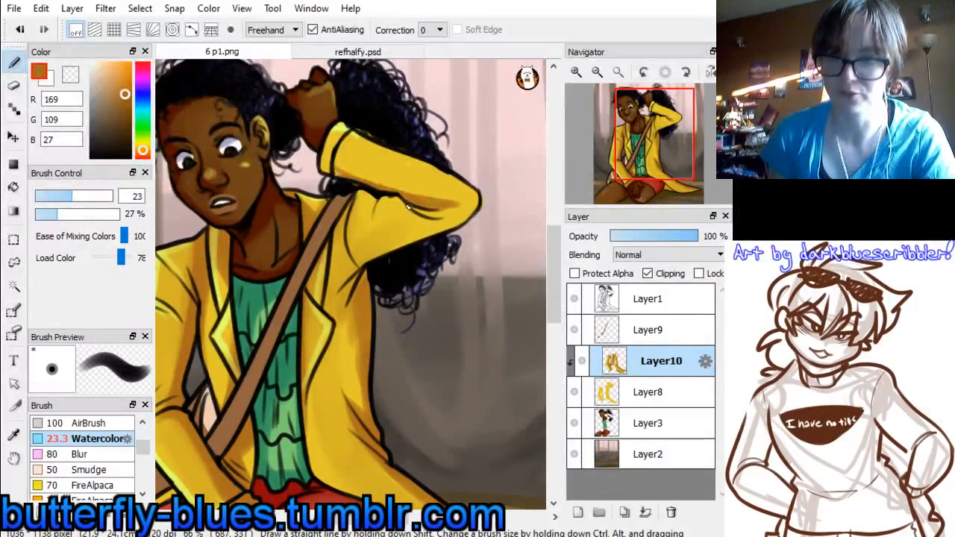
{"action": "left_click_drag", "start_coordinate": [408, 205], "coordinate": [429, 221]}
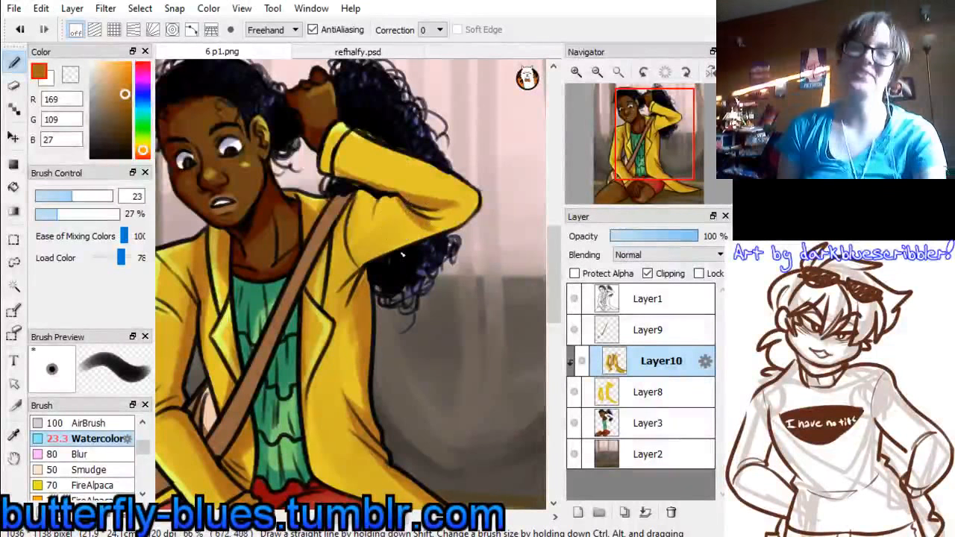
Shade the underside of the raised sleeve and blend its folds with a sampled jacket yellow (226, 197, 43)
{"action": "mouse_move", "coordinate": [367, 264]}
{"action": "left_mouse_down"}
{"action": "mouse_move", "coordinate": [442, 235]}
{"action": "mouse_move", "coordinate": [384, 260]}
{"action": "mouse_move", "coordinate": [469, 225]}
{"action": "mouse_move", "coordinate": [398, 252]}
{"action": "mouse_move", "coordinate": [470, 227]}
{"action": "mouse_move", "coordinate": [441, 224]}
{"action": "left_mouse_up"}
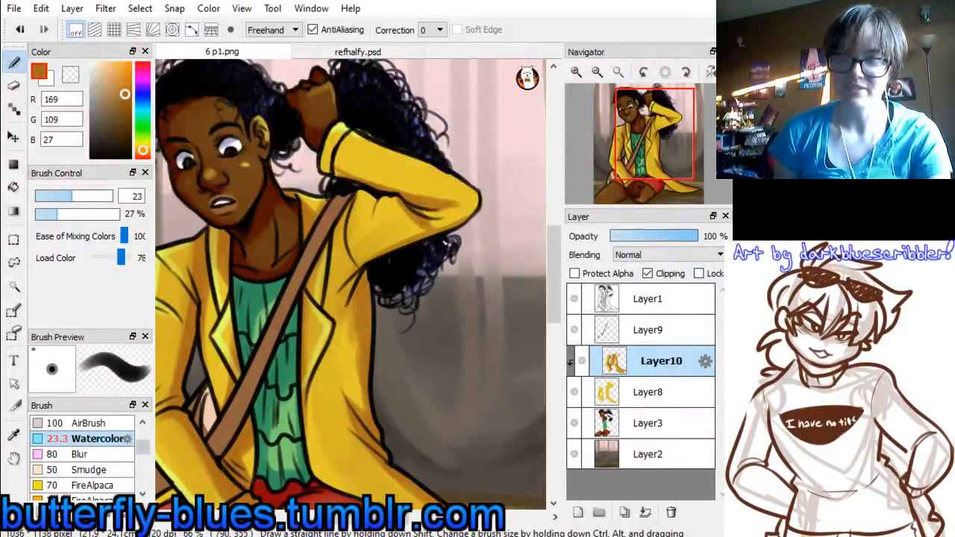
{"action": "left_click", "coordinate": [429, 183], "text": "alt"}
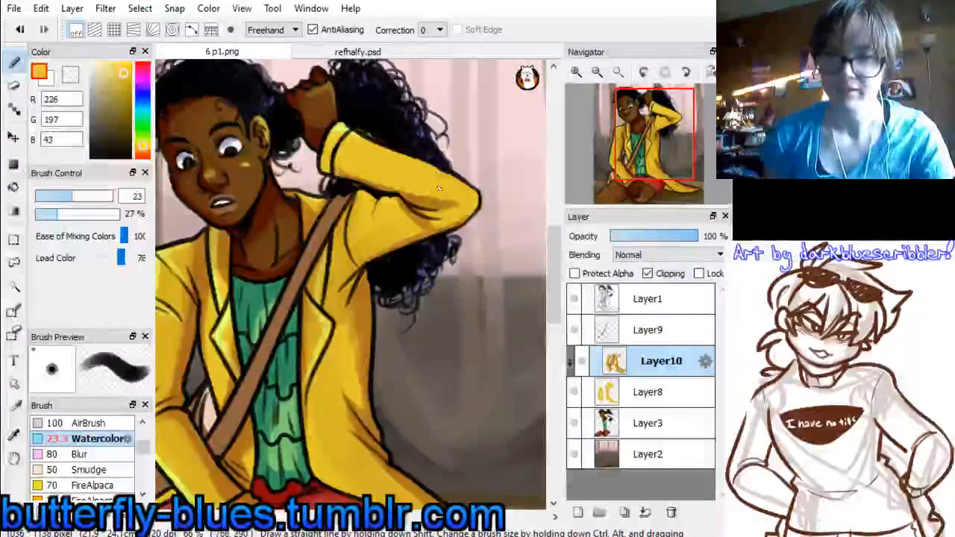
{"action": "mouse_move", "coordinate": [411, 194]}
{"action": "left_mouse_down"}
{"action": "mouse_move", "coordinate": [471, 205]}
{"action": "mouse_move", "coordinate": [344, 171]}
{"action": "mouse_move", "coordinate": [444, 199]}
{"action": "mouse_move", "coordinate": [428, 229]}
{"action": "mouse_move", "coordinate": [428, 218]}
{"action": "mouse_move", "coordinate": [460, 235]}
{"action": "mouse_move", "coordinate": [392, 203]}
{"action": "mouse_move", "coordinate": [434, 221]}
{"action": "mouse_move", "coordinate": [408, 226]}
{"action": "left_mouse_up"}
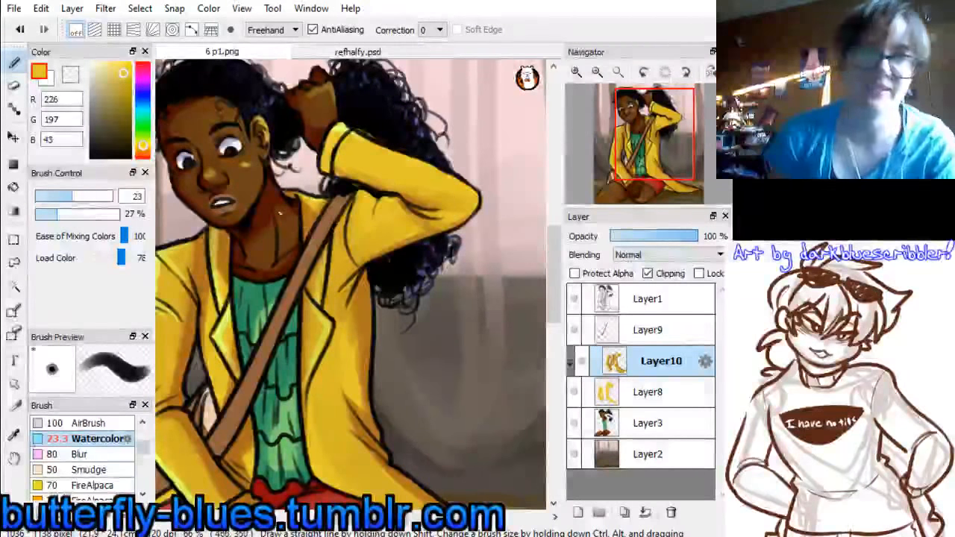
Choose a pale yellow-green (236, 255, 158), set the brush size to 13.8 and highlight the raised sleeve's upper edge near the elbow
{"action": "left_click", "coordinate": [142, 140]}
{"action": "left_click", "coordinate": [114, 62]}
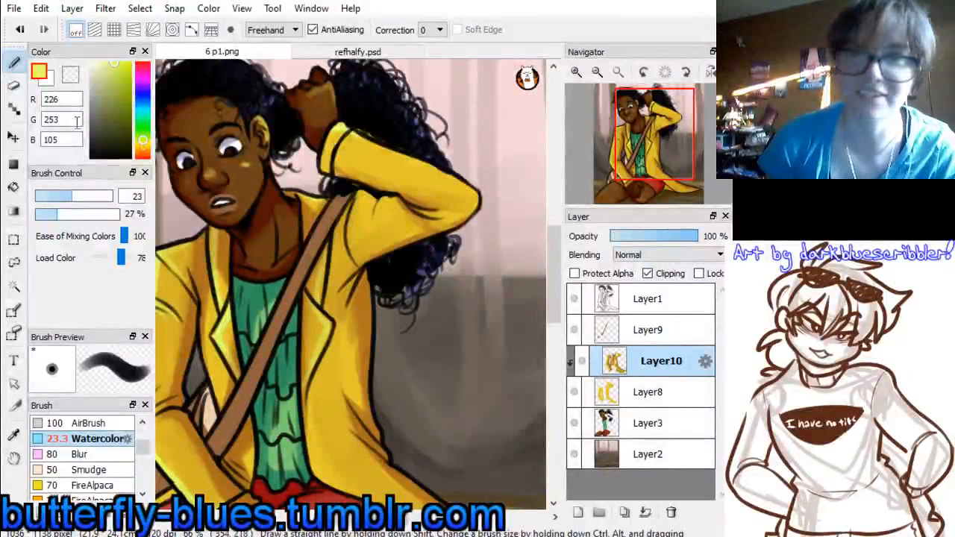
{"action": "left_click_drag", "start_coordinate": [112, 64], "coordinate": [110, 51]}
{"action": "left_click", "coordinate": [106, 63]}
{"action": "left_click_drag", "start_coordinate": [71, 196], "coordinate": [57, 196]}
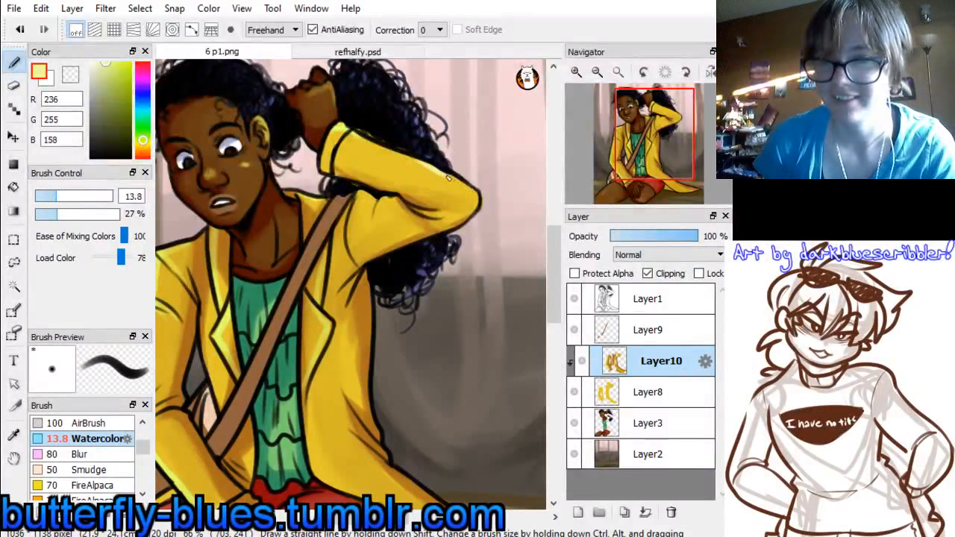
{"action": "left_click_drag", "start_coordinate": [448, 178], "coordinate": [478, 195]}
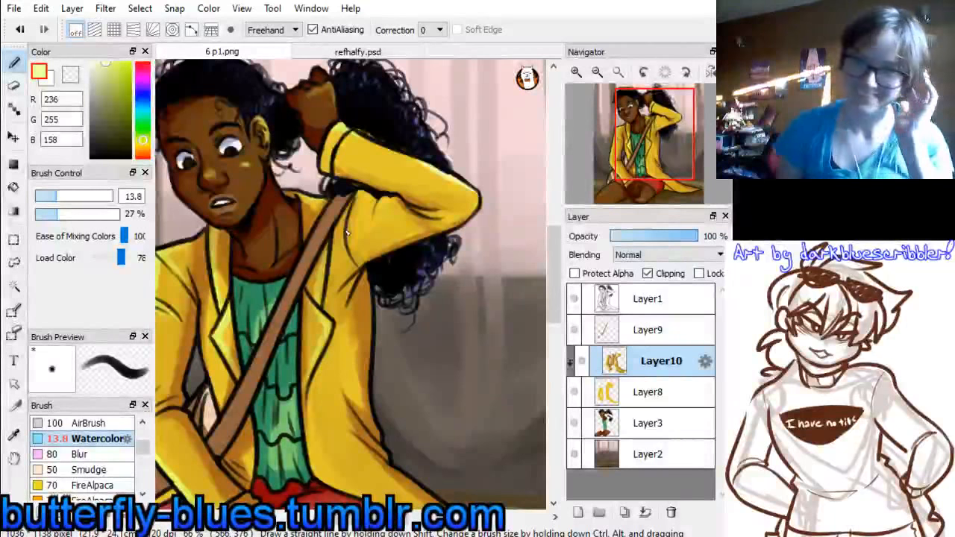
Mix a pale yellow (241, 247, 135) from the jacket colour and highlight the jacket's front edge down towards the red shorts
{"action": "left_click", "coordinate": [429, 173], "text": "alt"}
{"action": "left_click_drag", "start_coordinate": [634, 138], "coordinate": [667, 180]}
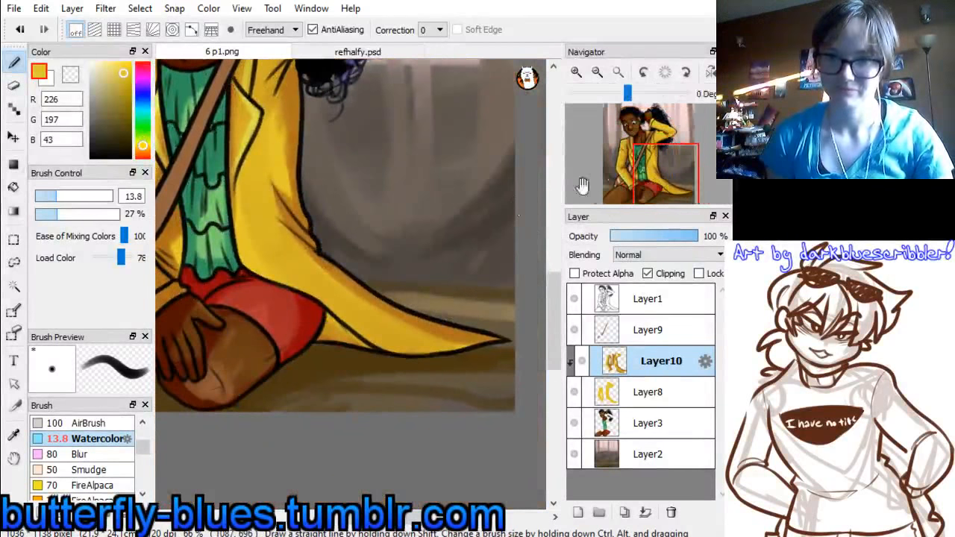
{"action": "left_click", "coordinate": [109, 66]}
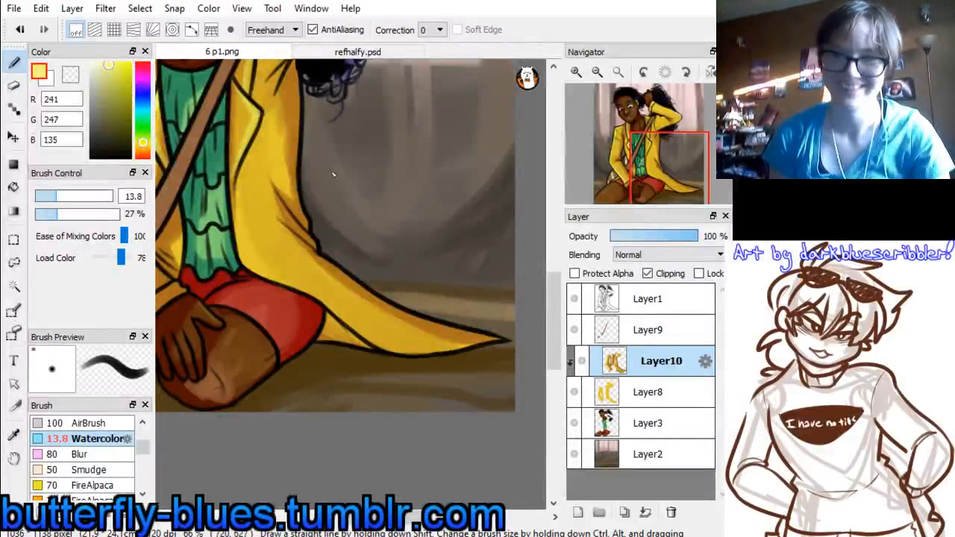
{"action": "left_click_drag", "start_coordinate": [236, 191], "coordinate": [266, 271]}
{"action": "left_click_drag", "start_coordinate": [237, 216], "coordinate": [278, 280]}
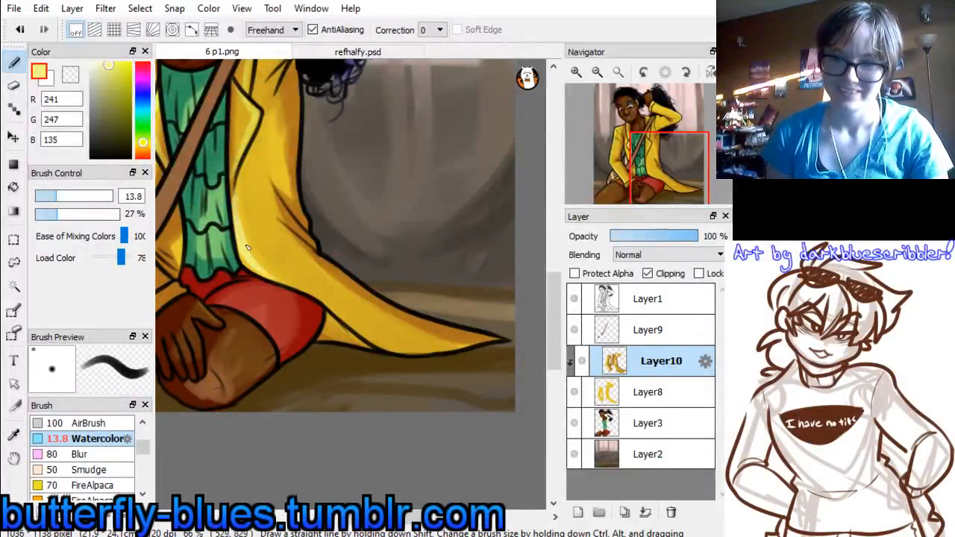
{"action": "left_click_drag", "start_coordinate": [243, 255], "coordinate": [289, 284]}
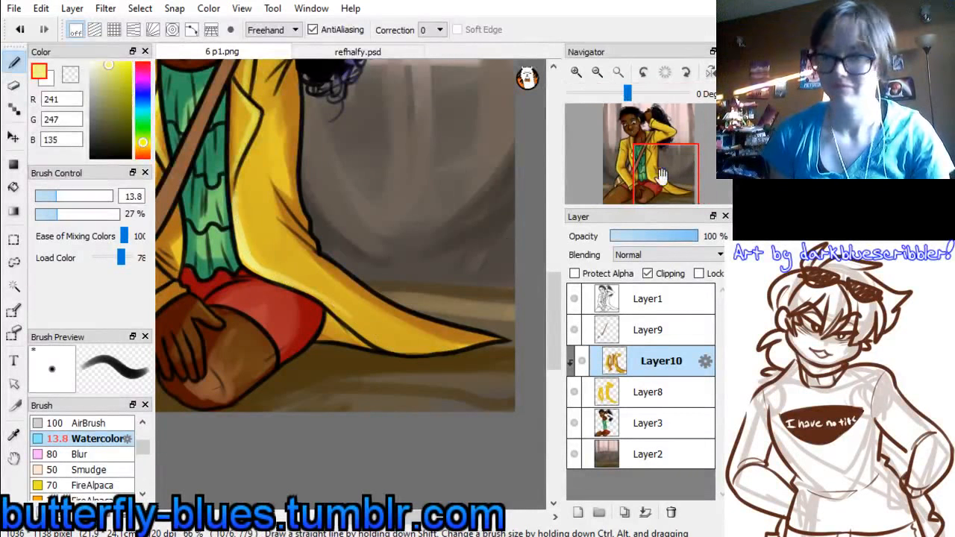
Merge the jacket shading and jacket colour layers down into Layer3
{"action": "left_click", "coordinate": [642, 147]}
{"action": "left_click_drag", "start_coordinate": [643, 147], "coordinate": [640, 156]}
{"action": "left_click", "coordinate": [645, 513]}
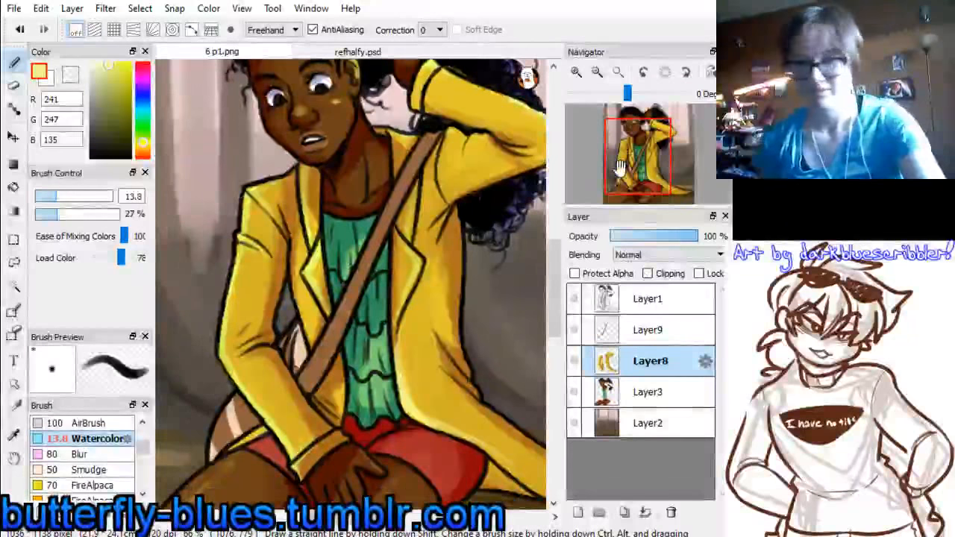
Check the bag strap on Layer9 and add a new clipping layer above it
{"action": "left_click", "coordinate": [608, 336]}
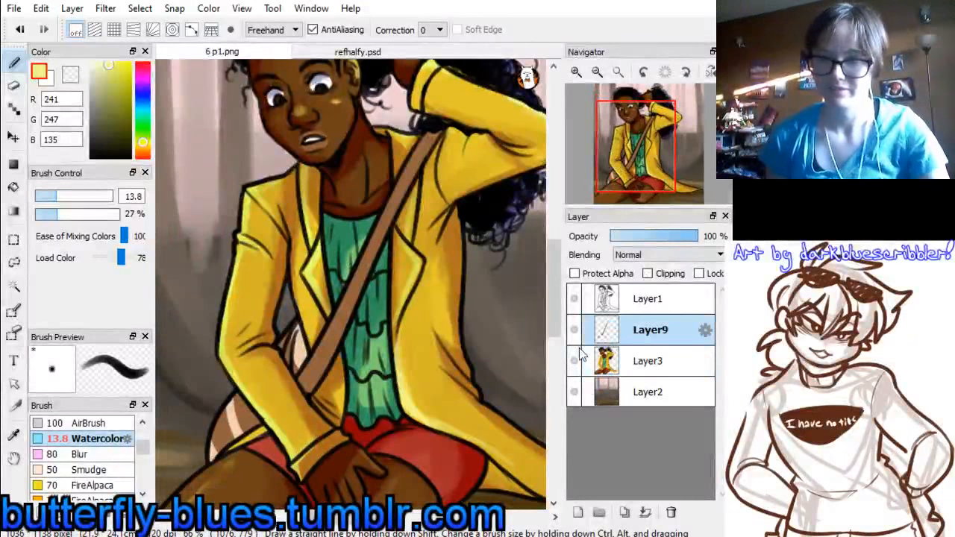
{"action": "left_click", "coordinate": [574, 334]}
{"action": "left_click", "coordinate": [574, 334]}
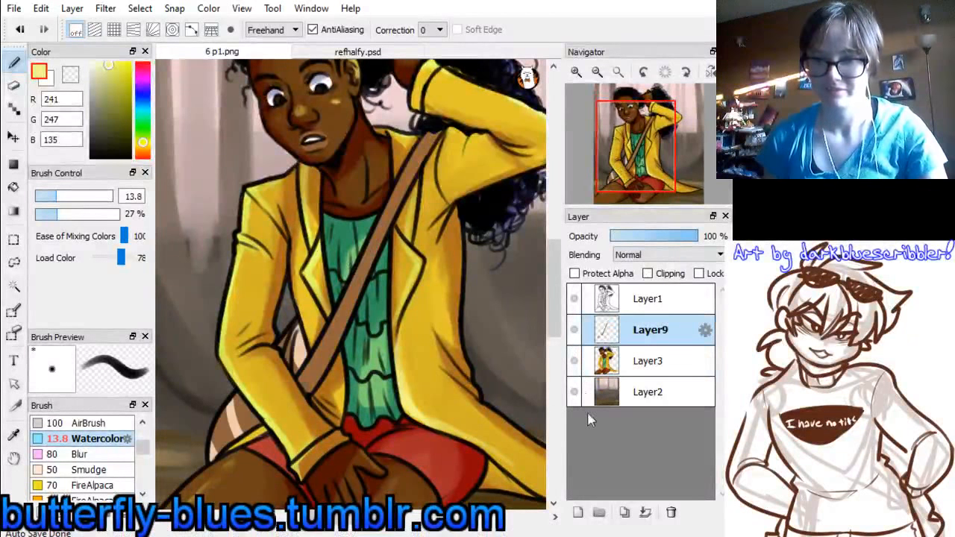
{"action": "double_click", "coordinate": [601, 77]}
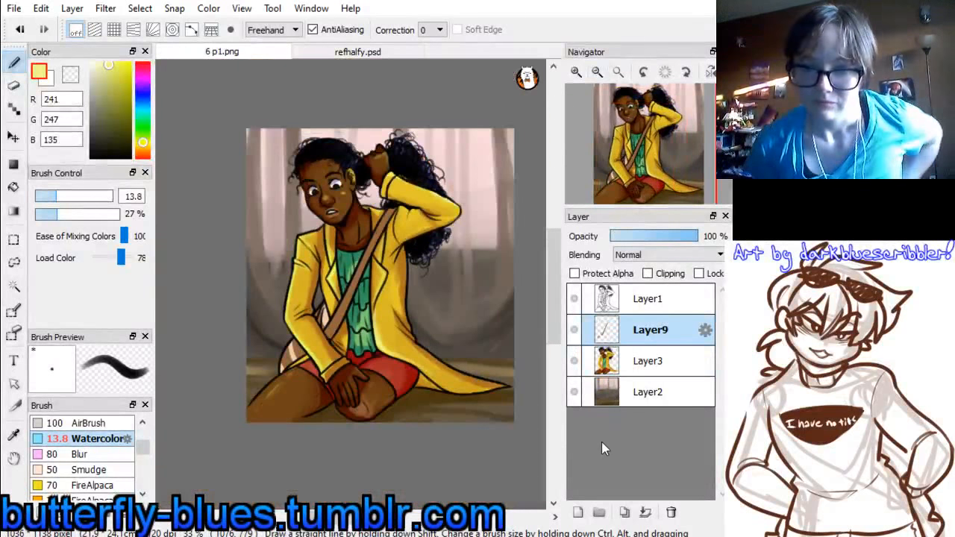
{"action": "left_click", "coordinate": [577, 512]}
{"action": "left_click", "coordinate": [647, 273]}
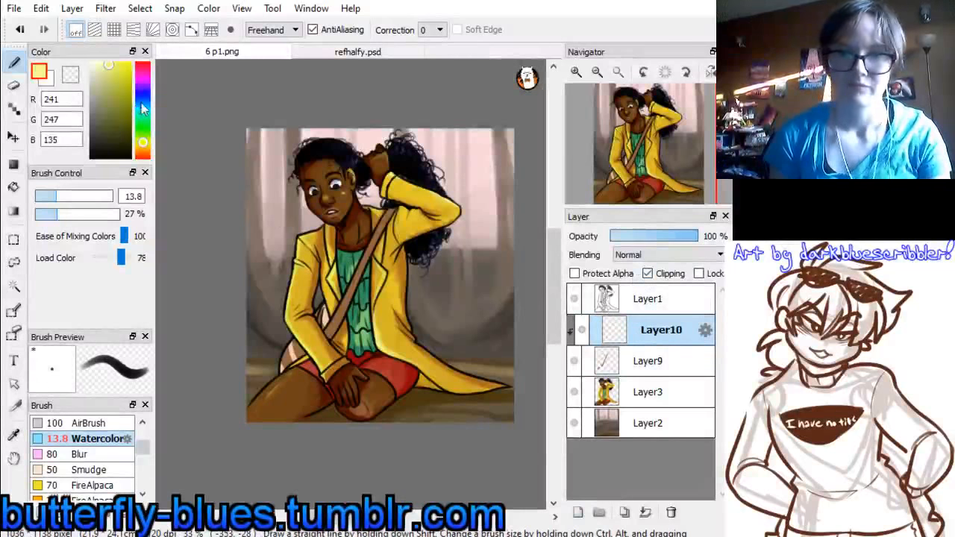
Paint the lower bag strap in light red (247, 135, 135) at brush size 118 and set the clipping layer's blending to Multiply
{"action": "left_click", "coordinate": [144, 71]}
{"action": "left_click_drag", "start_coordinate": [143, 71], "coordinate": [143, 68]}
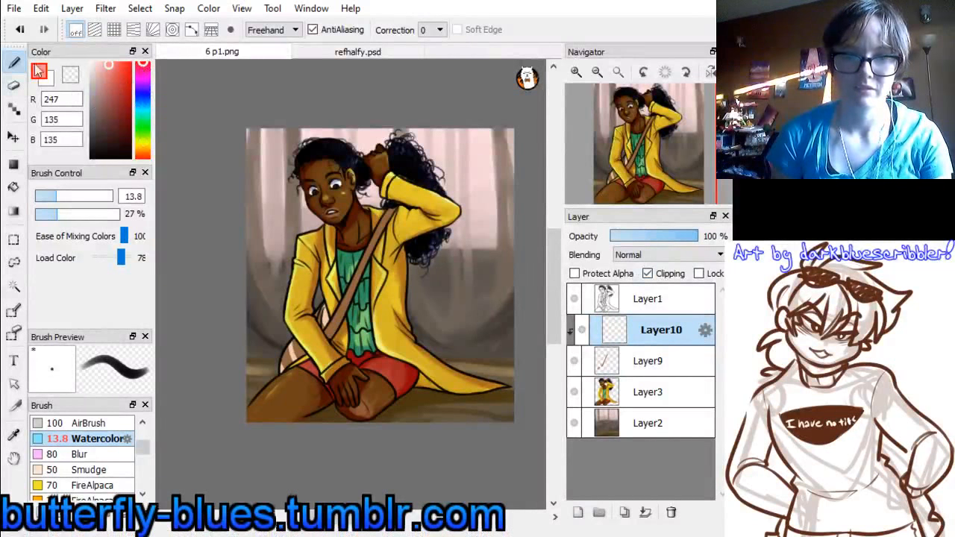
{"action": "left_click_drag", "start_coordinate": [70, 197], "coordinate": [110, 189]}
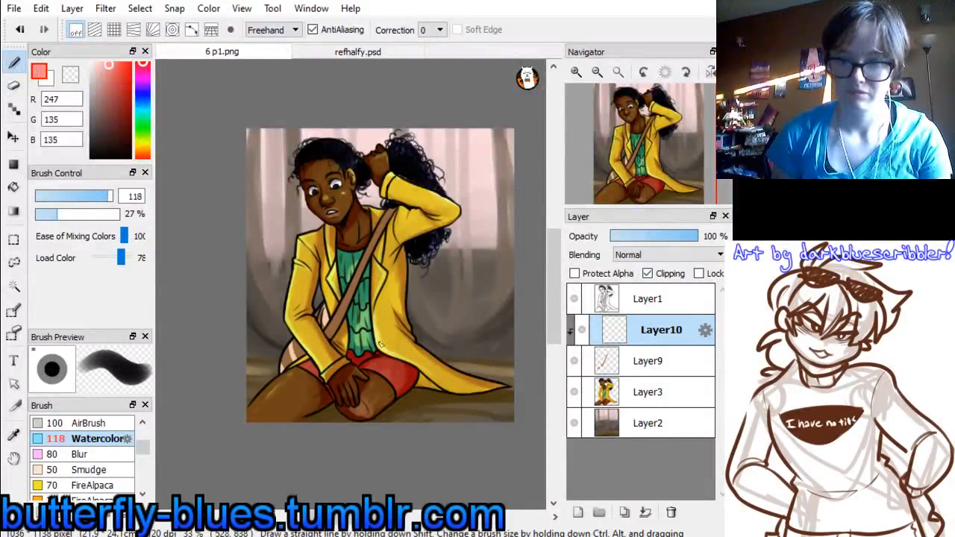
{"action": "mouse_move", "coordinate": [317, 344]}
{"action": "left_mouse_down"}
{"action": "mouse_move", "coordinate": [358, 307]}
{"action": "mouse_move", "coordinate": [329, 331]}
{"action": "left_mouse_up"}
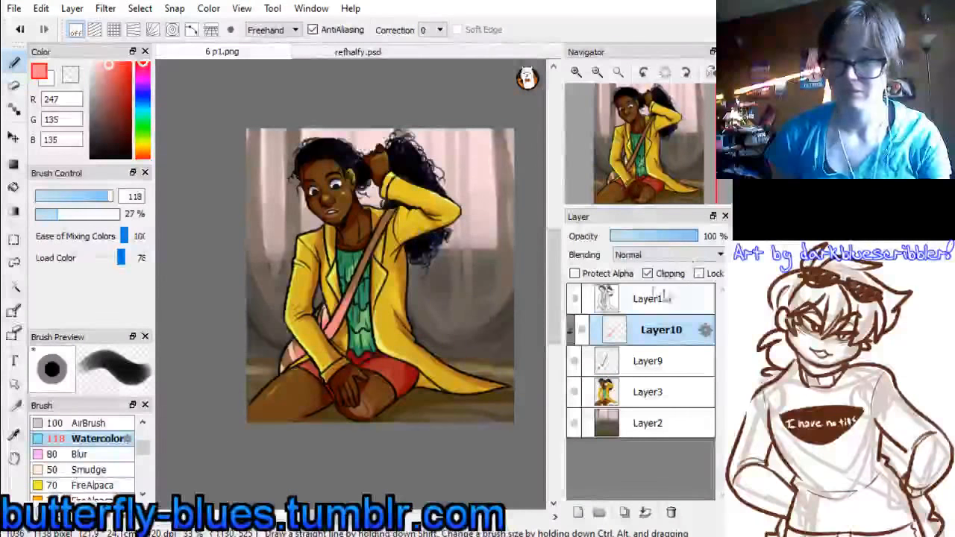
{"action": "left_click", "coordinate": [640, 256]}
{"action": "left_click", "coordinate": [647, 281]}
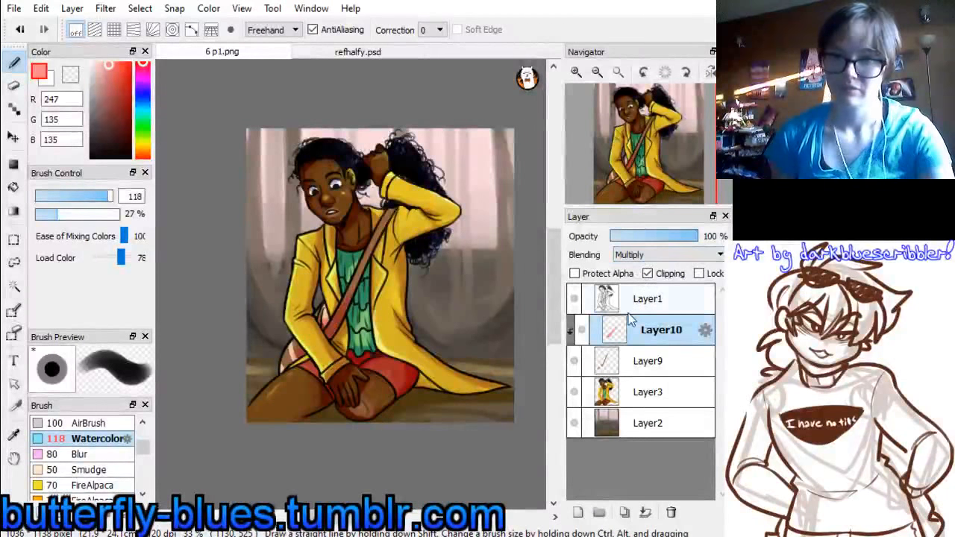
Merge the bag strap layers down into Layer3 and add a new layer above the line art on Layer1
{"action": "key", "text": "ctrl+e"}
{"action": "key", "text": "ctrl+e"}
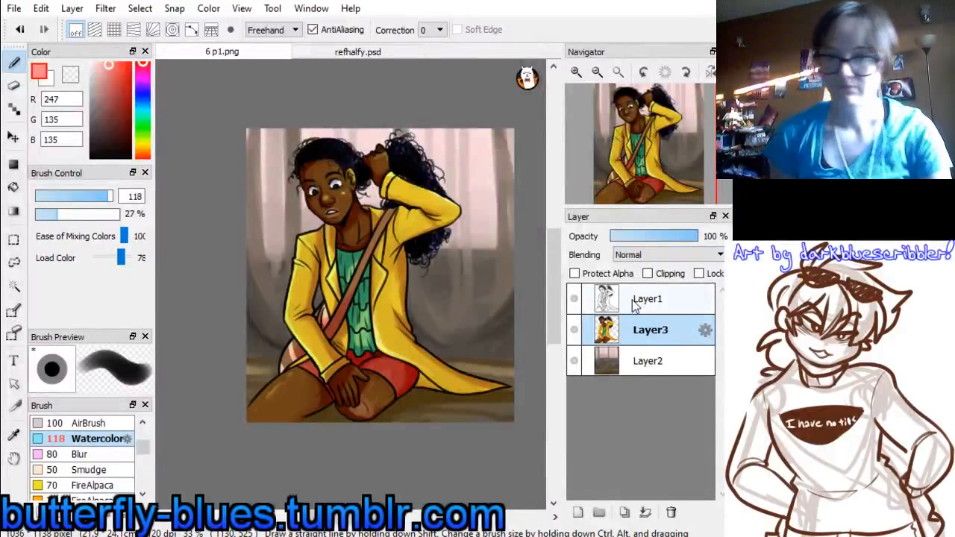
{"action": "left_click", "coordinate": [639, 306]}
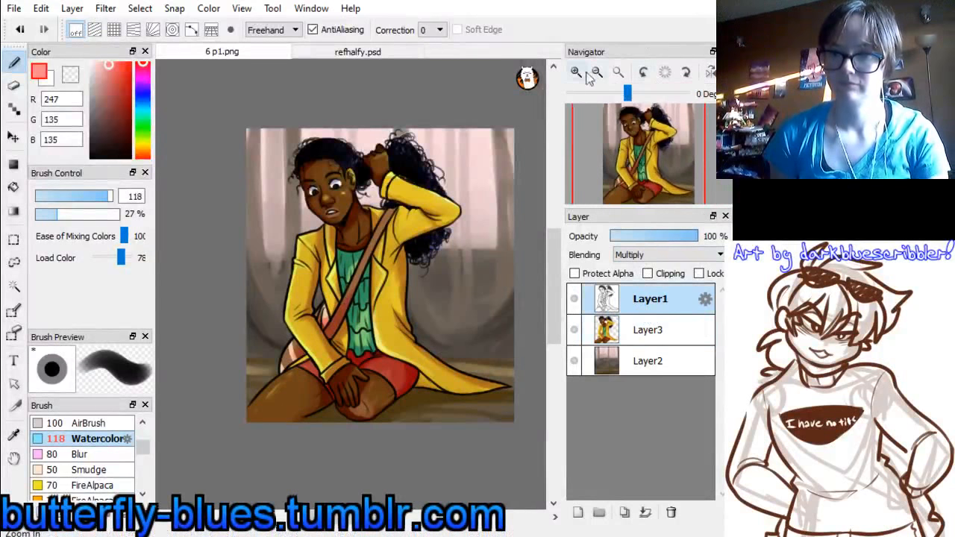
{"action": "left_click", "coordinate": [580, 517]}
Recolour the irises of both eyes in olive brown (102, 93, 46) on Layer4 with the watercolor brush at size 10.5
{"action": "left_click", "coordinate": [576, 73]}
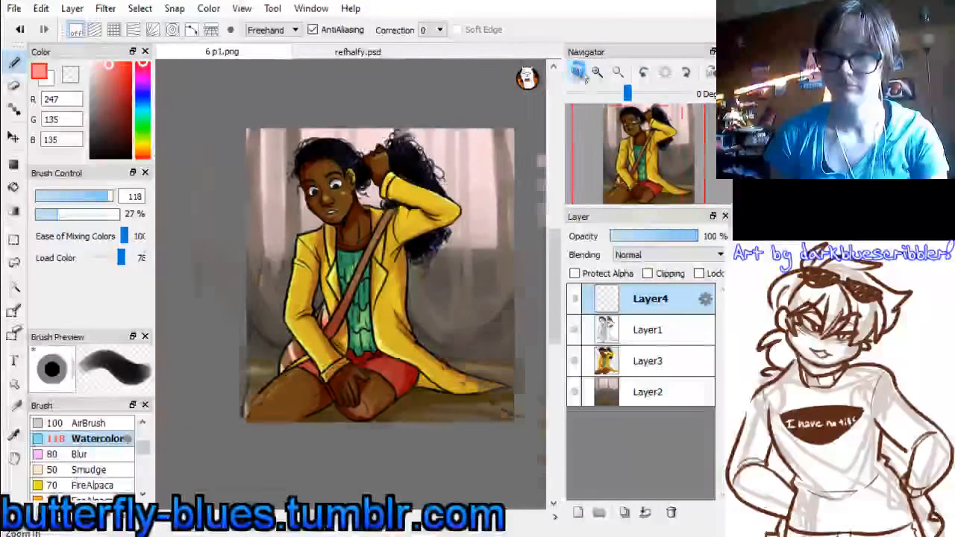
{"action": "left_click", "coordinate": [577, 73]}
{"action": "left_click_drag", "start_coordinate": [647, 170], "coordinate": [639, 142]}
{"action": "left_click", "coordinate": [577, 73]}
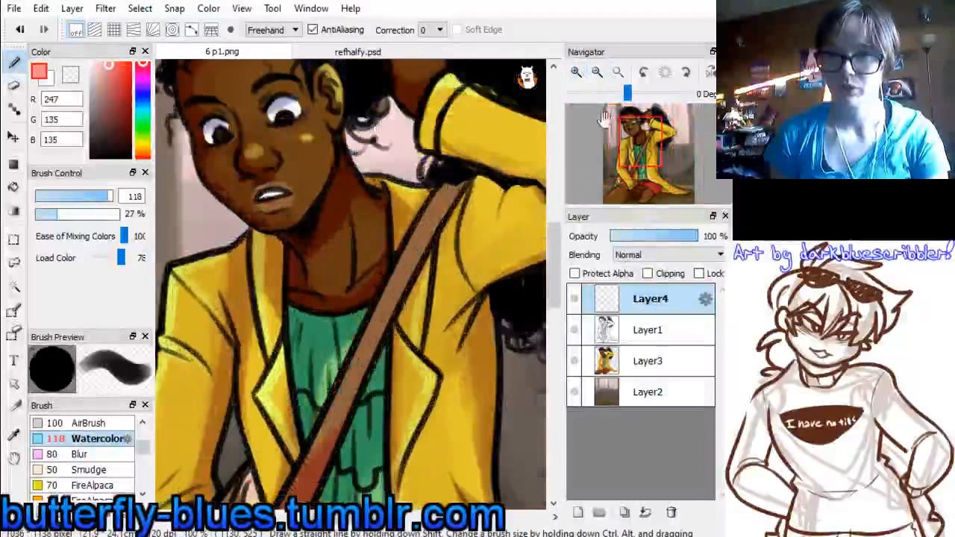
{"action": "left_click", "coordinate": [281, 118], "text": "alt"}
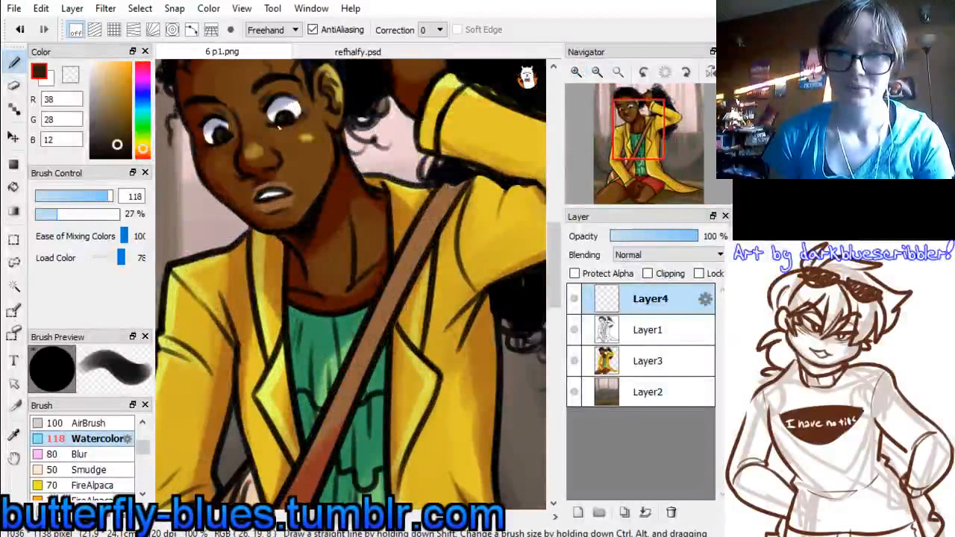
{"action": "left_click", "coordinate": [143, 146]}
{"action": "left_click_drag", "start_coordinate": [116, 141], "coordinate": [112, 119]}
{"action": "left_click_drag", "start_coordinate": [68, 197], "coordinate": [51, 197]}
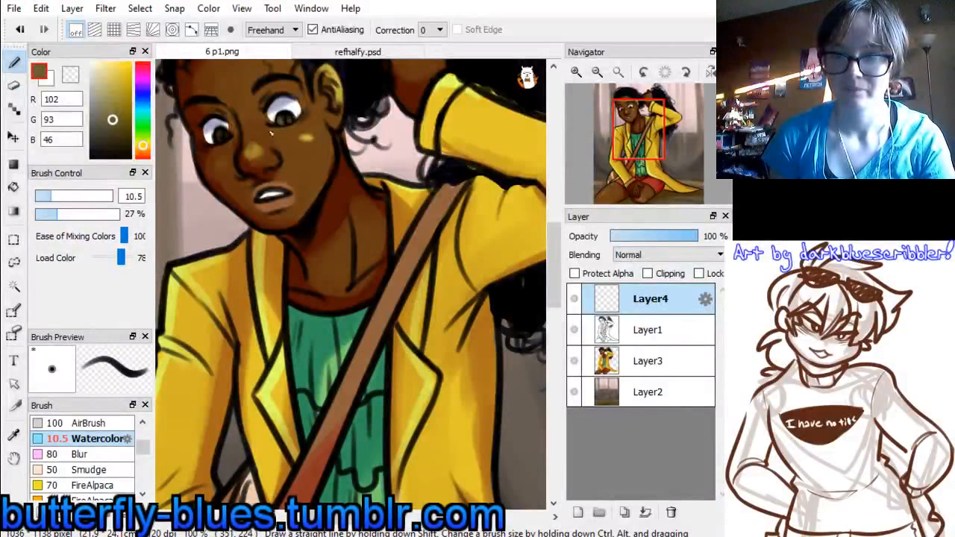
Add a new layer and dot white (255, 255, 255) highlights into the eyes at brush size 7.7
{"action": "left_click", "coordinate": [210, 127], "text": "alt"}
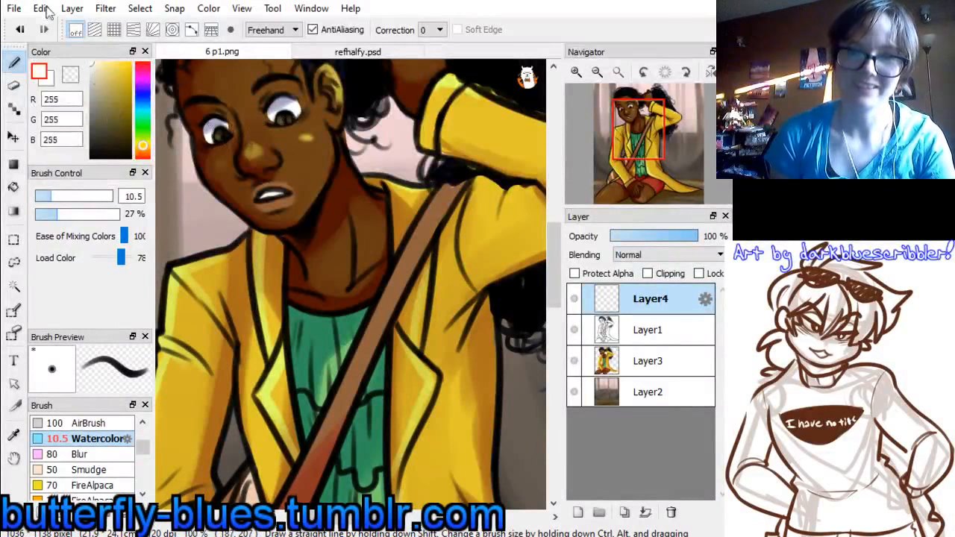
{"action": "left_click", "coordinate": [578, 513]}
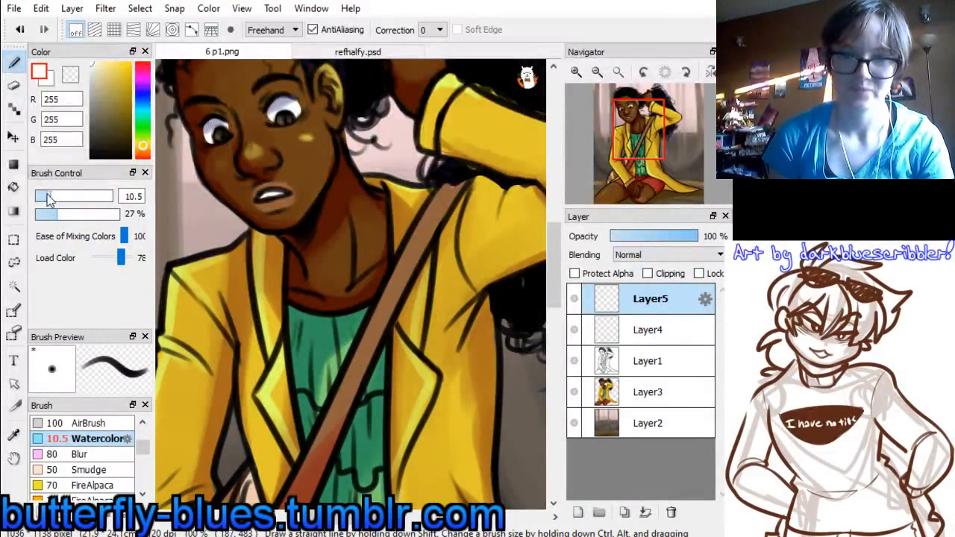
{"action": "left_click_drag", "start_coordinate": [51, 196], "coordinate": [46, 196]}
{"action": "left_click", "coordinate": [218, 132]}
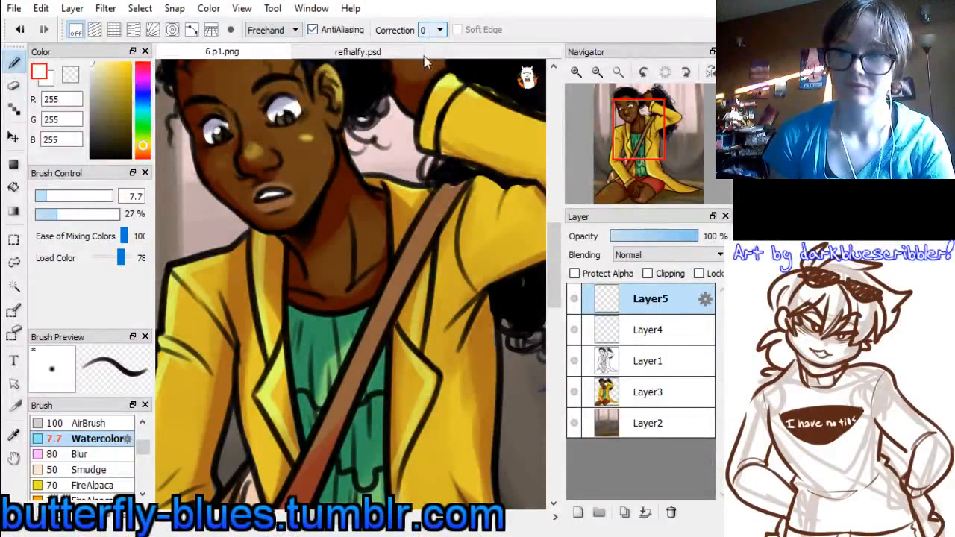
Draw white highlight lines along the chin, jaw and neck on Layer5 with stroke correction 20 and brush size 4.8
{"action": "left_click", "coordinate": [437, 256]}
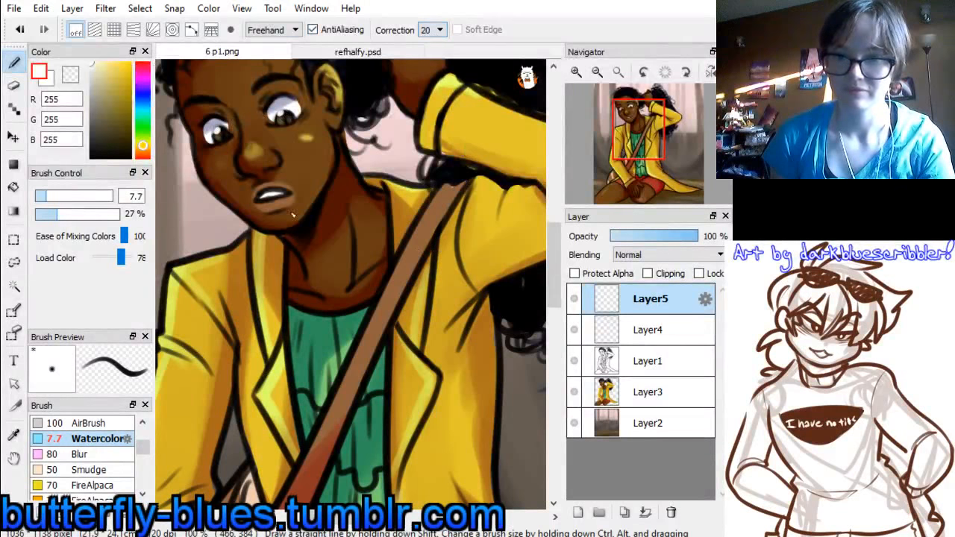
{"action": "left_click", "coordinate": [42, 196]}
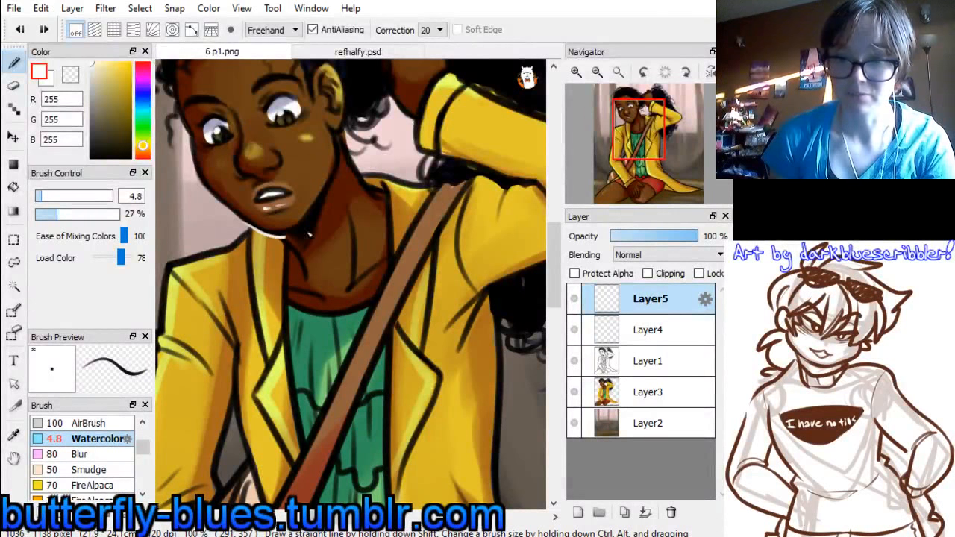
{"action": "left_click_drag", "start_coordinate": [309, 235], "coordinate": [319, 227]}
{"action": "key", "text": "ctrl+z"}
{"action": "mouse_move", "coordinate": [252, 230]}
{"action": "left_mouse_down"}
{"action": "mouse_move", "coordinate": [282, 238]}
{"action": "mouse_move", "coordinate": [310, 224]}
{"action": "left_mouse_up"}
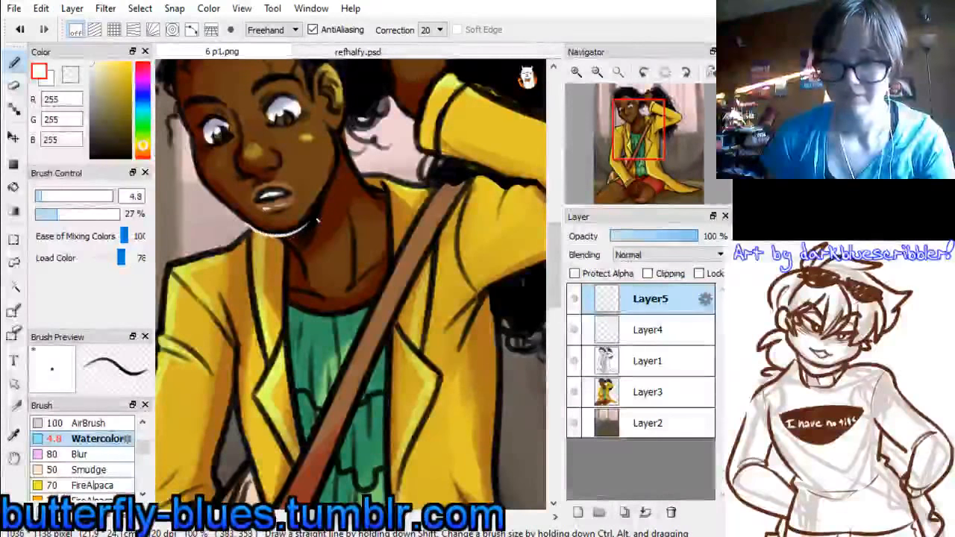
{"action": "key", "text": "ctrl+z"}
{"action": "key", "text": "ctrl+z"}
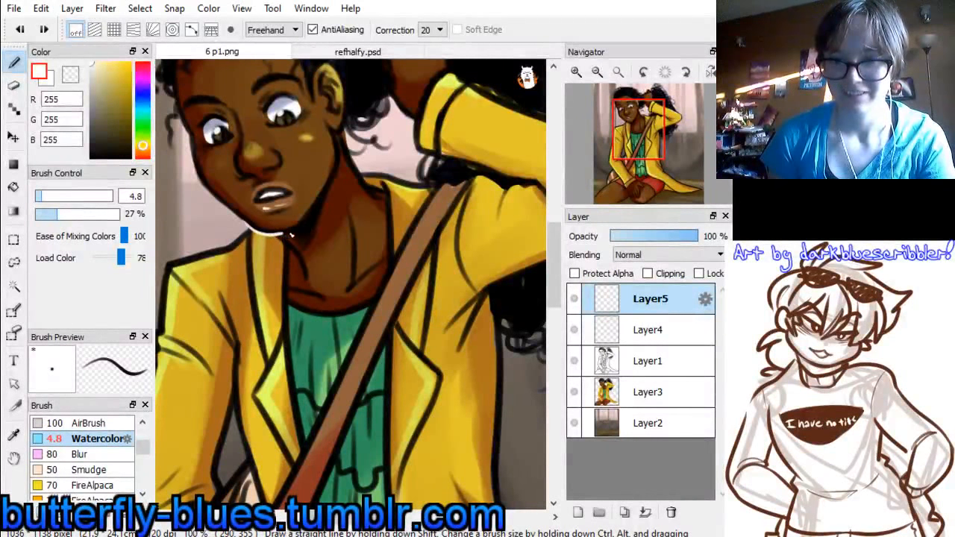
{"action": "key", "text": "ctrl+z"}
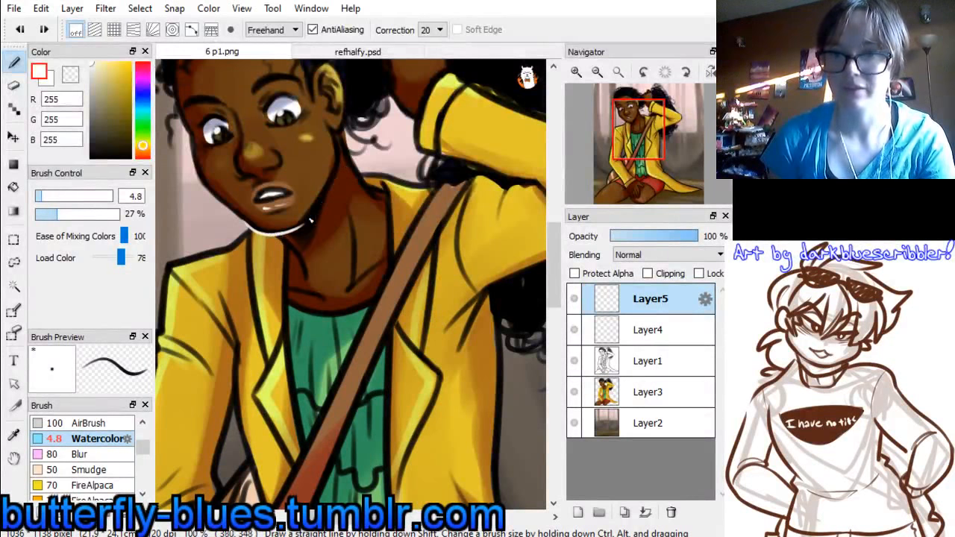
{"action": "mouse_move", "coordinate": [305, 228]}
{"action": "left_mouse_down"}
{"action": "mouse_move", "coordinate": [325, 208]}
{"action": "mouse_move", "coordinate": [345, 157]}
{"action": "left_mouse_up"}
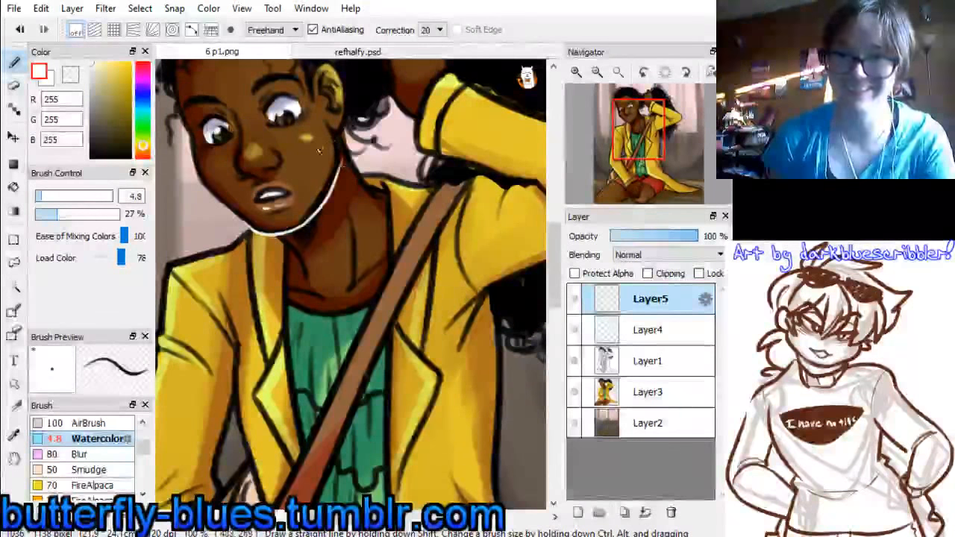
{"action": "left_click_drag", "start_coordinate": [273, 235], "coordinate": [301, 271]}
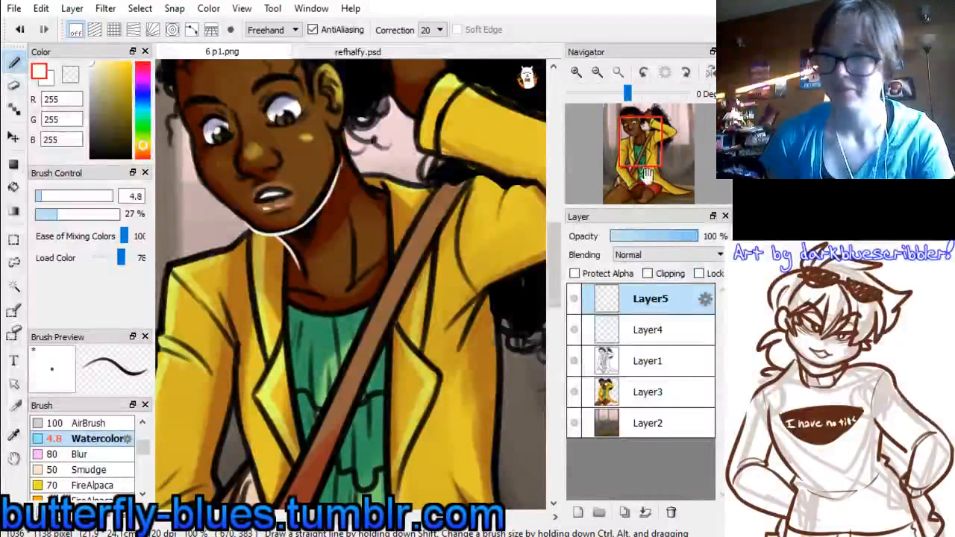
Add curved white highlight strokes to the hair on the crown and in the gathered ponytail
{"action": "mouse_move", "coordinate": [650, 147]}
{"action": "left_mouse_down"}
{"action": "mouse_move", "coordinate": [632, 136]}
{"action": "mouse_move", "coordinate": [634, 145]}
{"action": "mouse_move", "coordinate": [621, 127]}
{"action": "mouse_move", "coordinate": [631, 122]}
{"action": "left_mouse_up"}
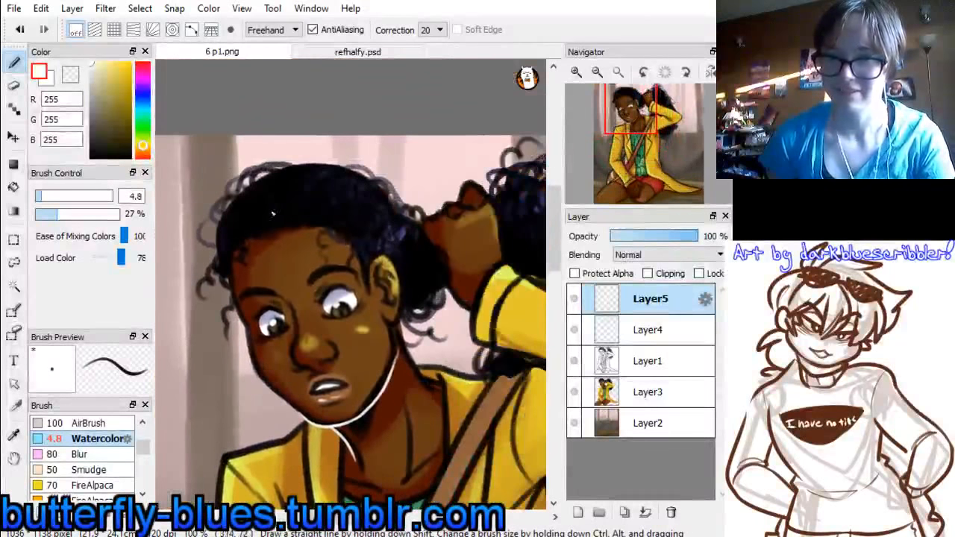
{"action": "left_click_drag", "start_coordinate": [258, 198], "coordinate": [251, 218]}
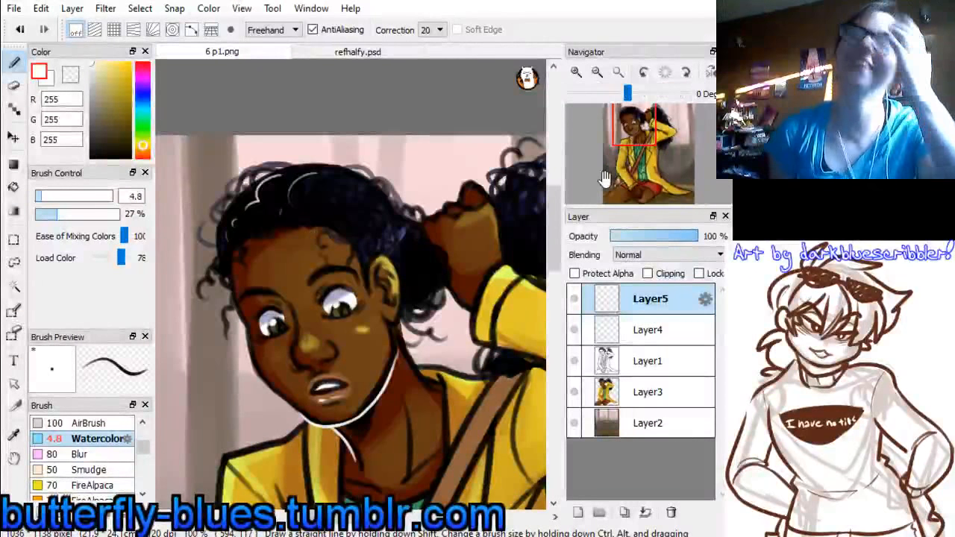
{"action": "mouse_move", "coordinate": [645, 135]}
{"action": "left_mouse_down"}
{"action": "mouse_move", "coordinate": [632, 126]}
{"action": "mouse_move", "coordinate": [646, 112]}
{"action": "left_mouse_up"}
{"action": "mouse_move", "coordinate": [400, 200]}
{"action": "left_mouse_down"}
{"action": "mouse_move", "coordinate": [417, 185]}
{"action": "mouse_move", "coordinate": [445, 199]}
{"action": "mouse_move", "coordinate": [473, 259]}
{"action": "mouse_move", "coordinate": [489, 237]}
{"action": "left_mouse_up"}
Draw white highlight lines along both edges of the jacket's forearm sleeve above the hand resting on the knee
{"action": "left_click_drag", "start_coordinate": [652, 142], "coordinate": [621, 157]}
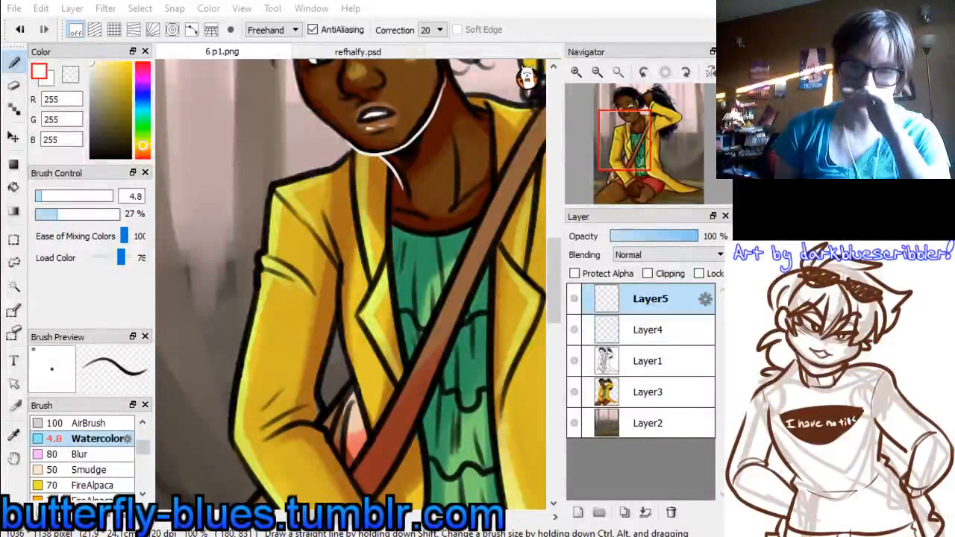
{"action": "left_click_drag", "start_coordinate": [629, 166], "coordinate": [627, 172]}
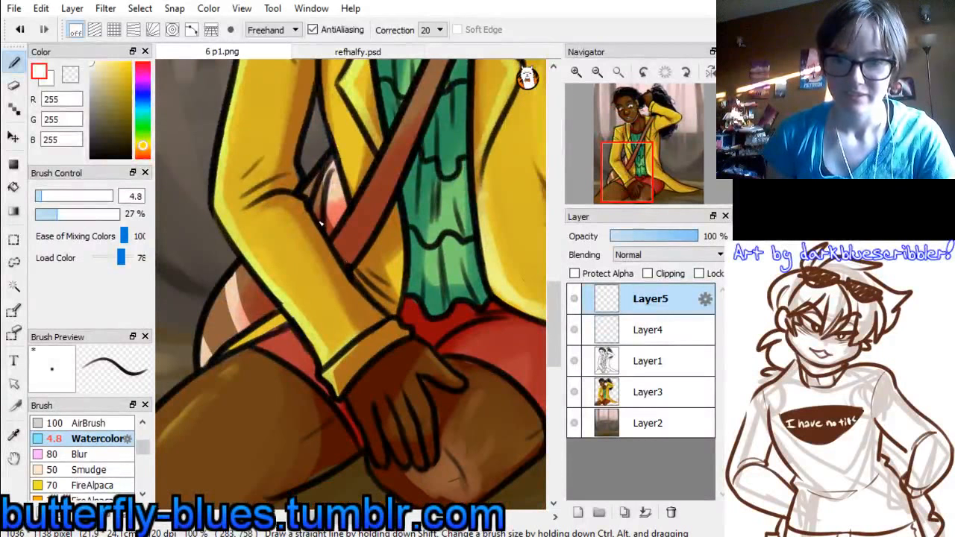
{"action": "left_click_drag", "start_coordinate": [321, 222], "coordinate": [377, 302]}
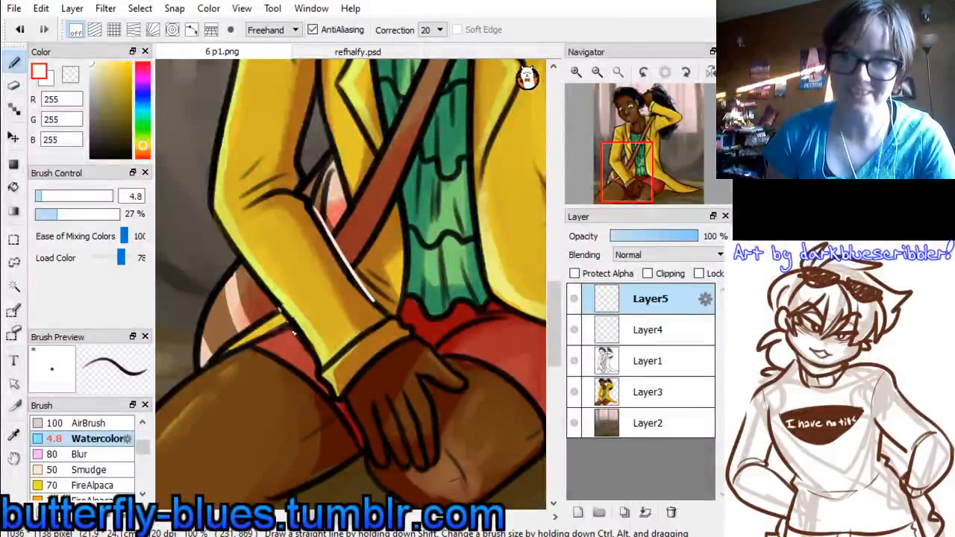
{"action": "left_click_drag", "start_coordinate": [278, 310], "coordinate": [317, 369]}
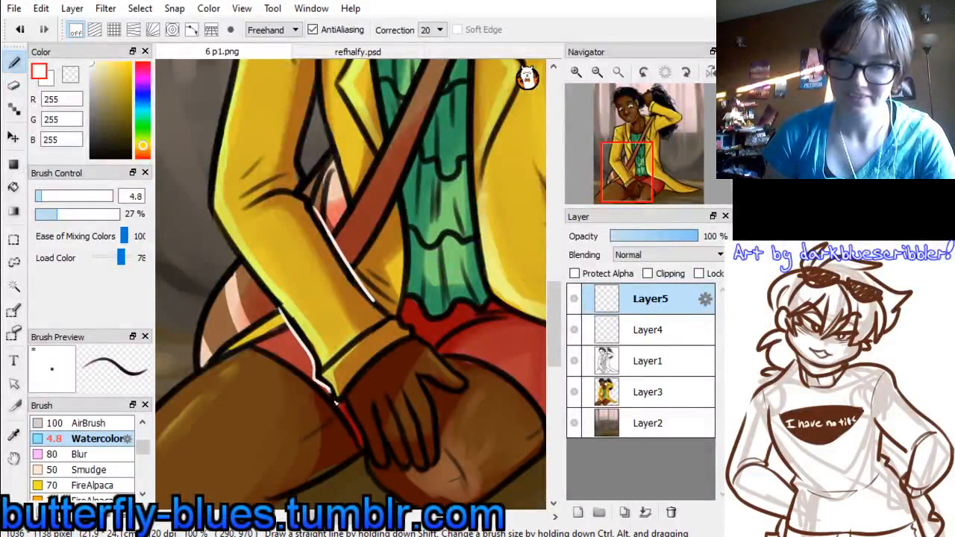
Line the corner and hand-side edge of the lower sleeve's cuff with white highlights
{"action": "left_click_drag", "start_coordinate": [336, 403], "coordinate": [384, 349]}
{"action": "key", "text": "ctrl+z"}
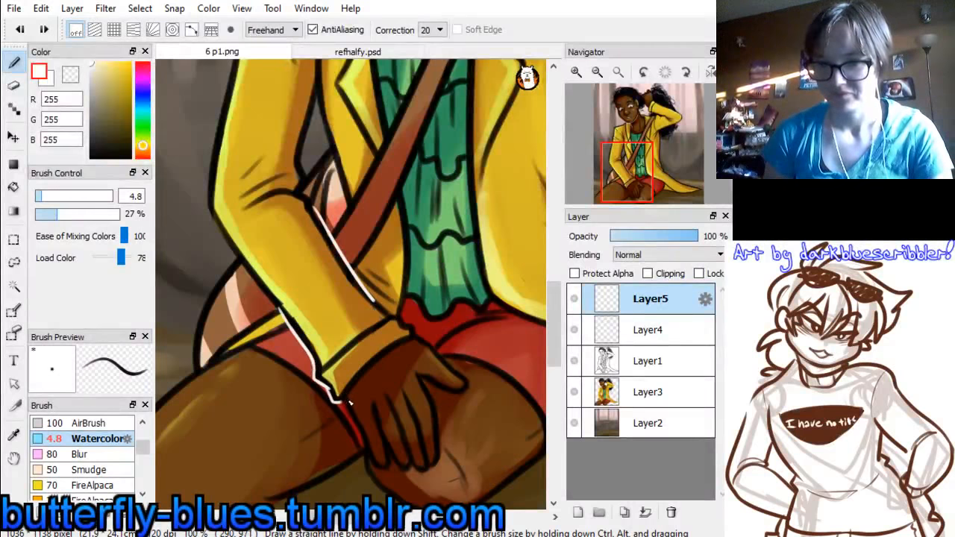
{"action": "left_click_drag", "start_coordinate": [351, 403], "coordinate": [401, 338]}
{"action": "key", "text": "ctrl+z"}
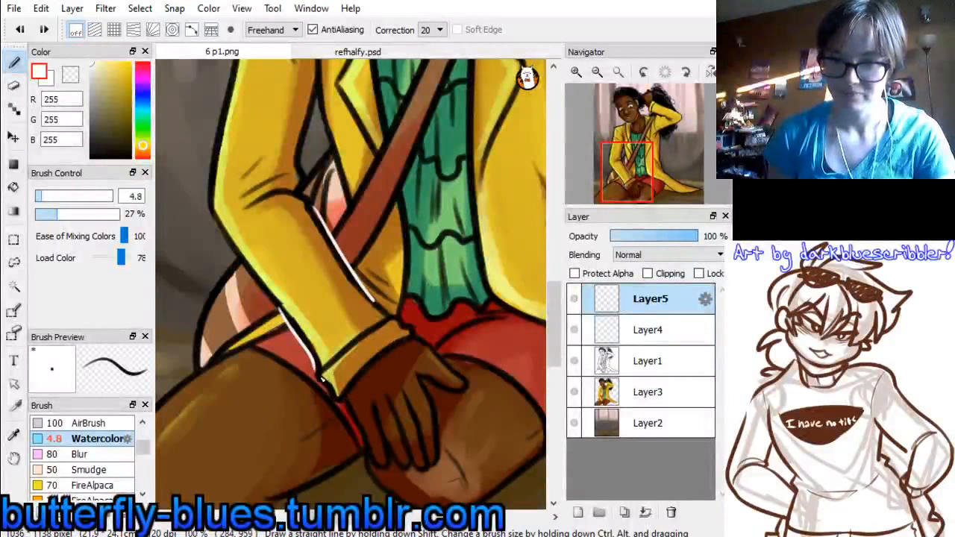
{"action": "left_click_drag", "start_coordinate": [316, 376], "coordinate": [330, 392]}
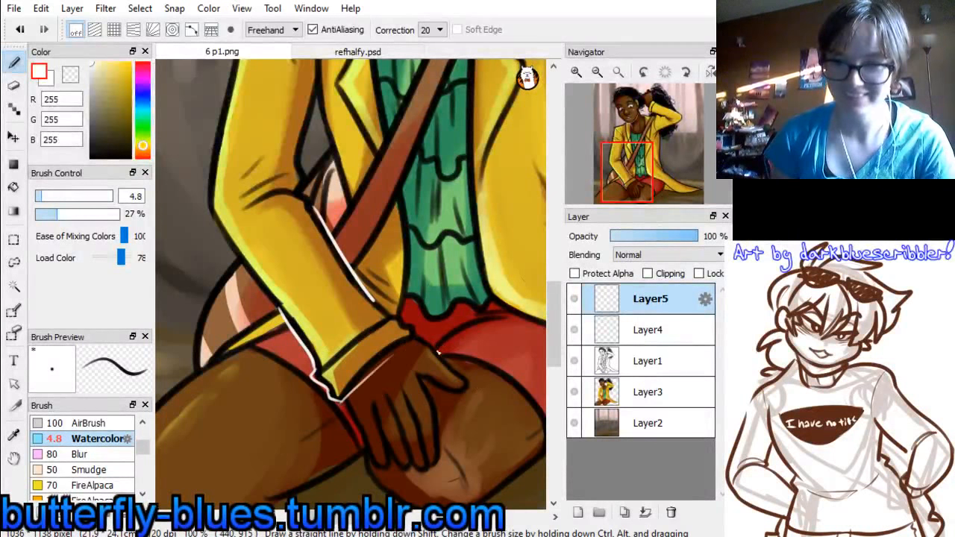
{"action": "left_click_drag", "start_coordinate": [354, 386], "coordinate": [390, 355]}
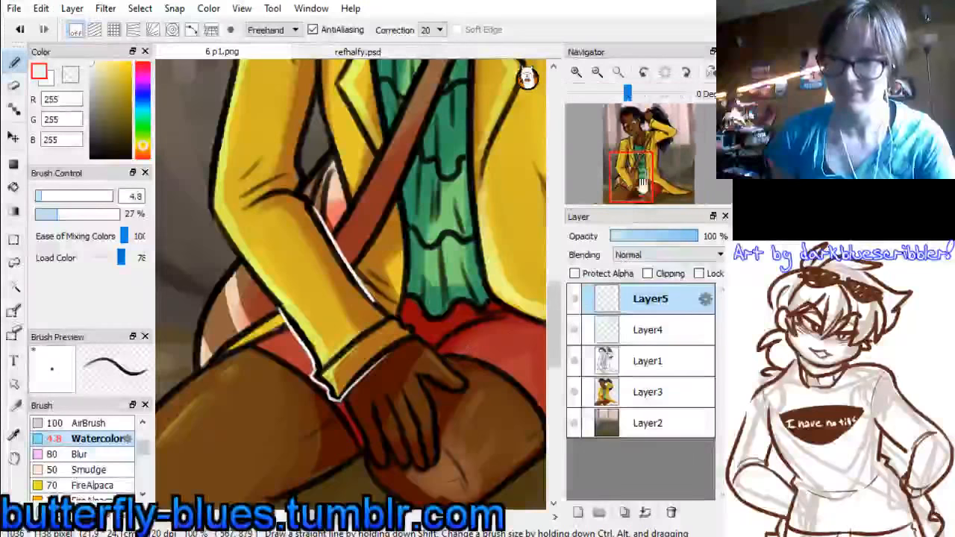
Draw a white highlight down the inner edge of the upper sleeve, between the arm and the jacket front
{"action": "left_click_drag", "start_coordinate": [629, 171], "coordinate": [617, 155]}
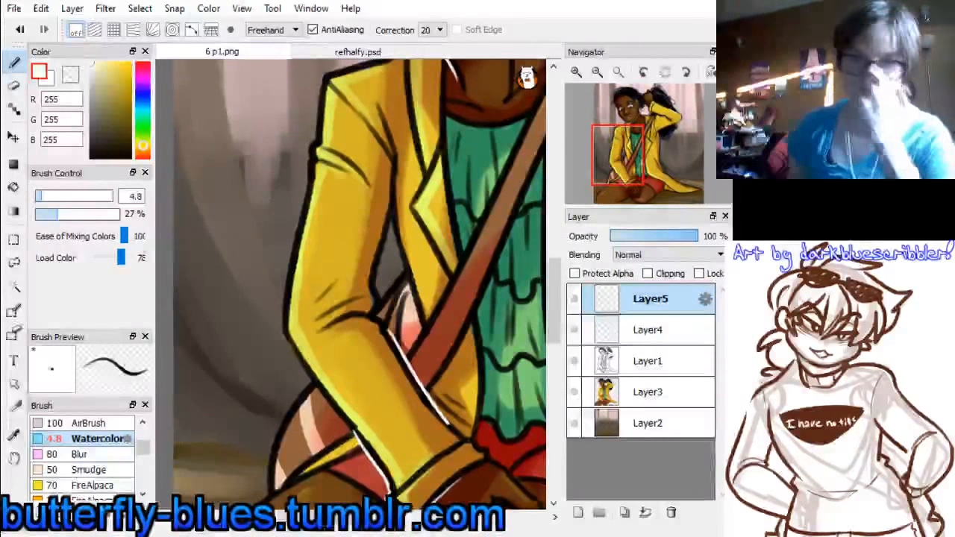
{"action": "mouse_move", "coordinate": [626, 165]}
{"action": "left_mouse_down"}
{"action": "mouse_move", "coordinate": [636, 156]}
{"action": "mouse_move", "coordinate": [642, 165]}
{"action": "left_mouse_up"}
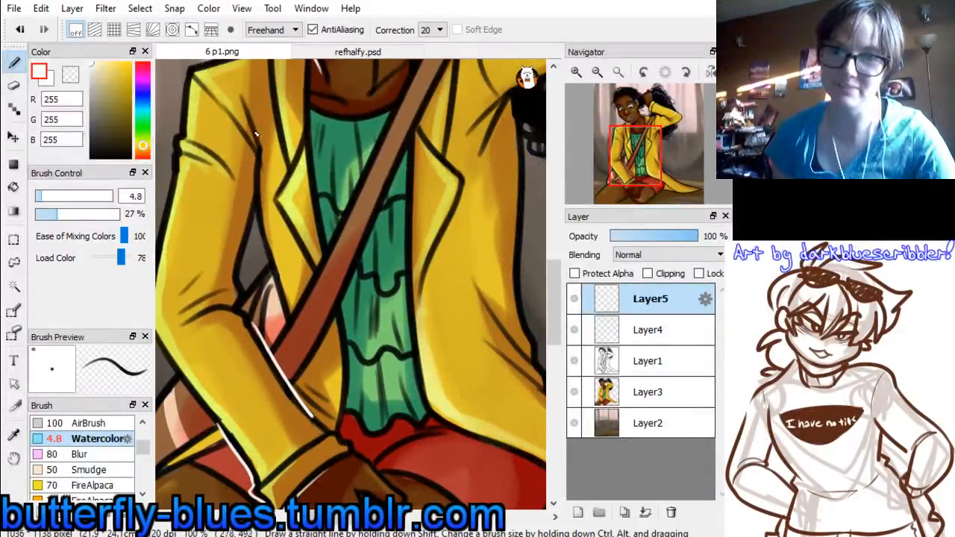
{"action": "left_click_drag", "start_coordinate": [246, 113], "coordinate": [256, 177]}
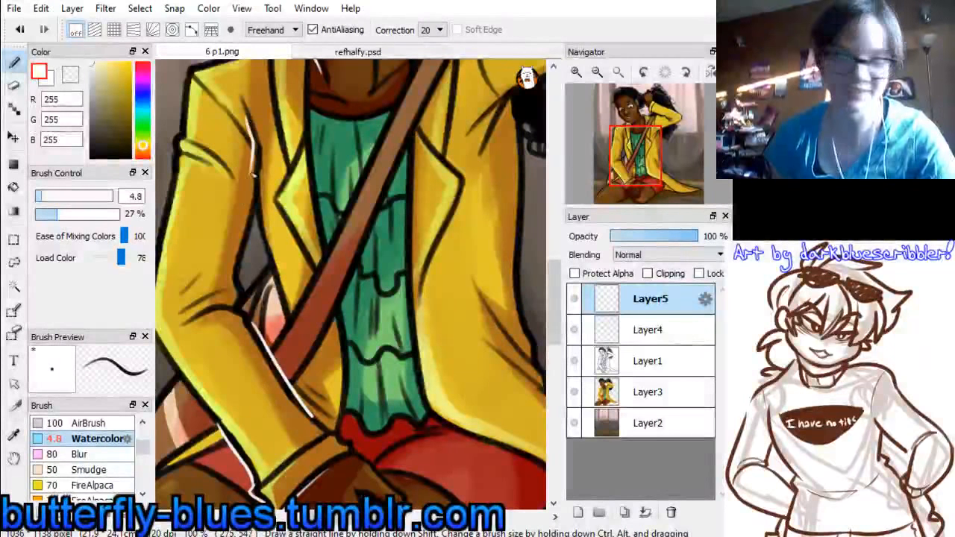
{"action": "key", "text": "ctrl+z"}
{"action": "left_click_drag", "start_coordinate": [248, 116], "coordinate": [261, 229]}
Review the whole figure and compare it with the white highlight layer Layer5 hidden and shown
{"action": "mouse_move", "coordinate": [636, 171]}
{"action": "left_mouse_down"}
{"action": "mouse_move", "coordinate": [643, 147]}
{"action": "mouse_move", "coordinate": [636, 155]}
{"action": "left_mouse_up"}
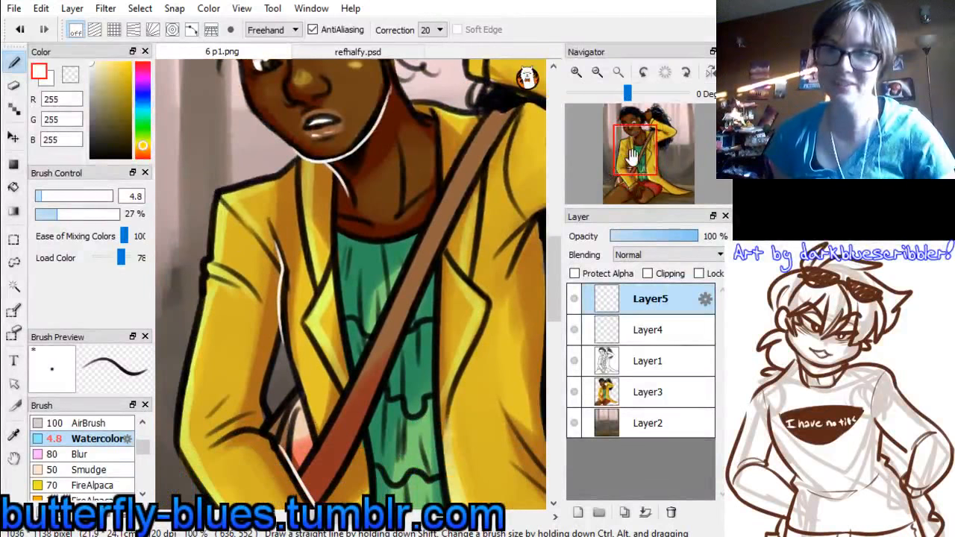
{"action": "left_click_drag", "start_coordinate": [638, 176], "coordinate": [639, 111]}
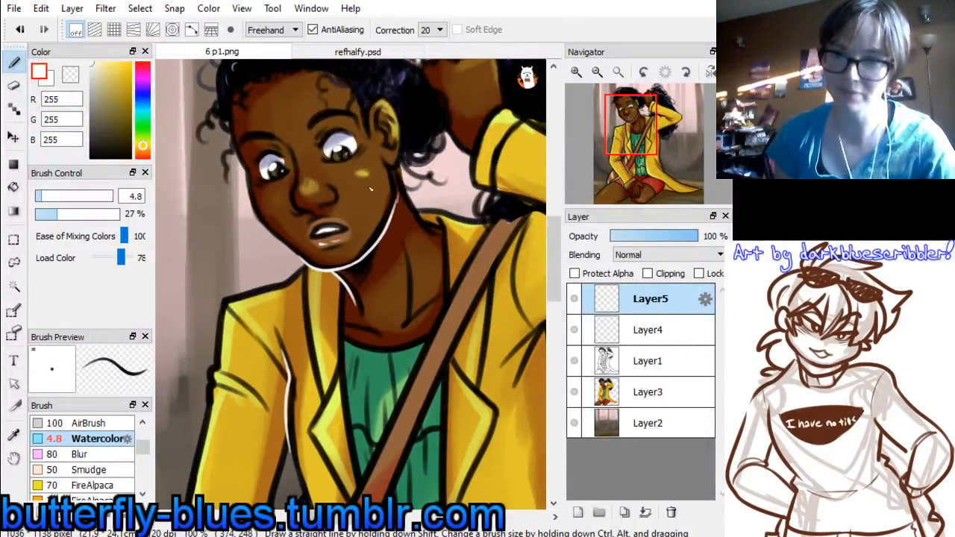
{"action": "left_click_drag", "start_coordinate": [633, 126], "coordinate": [636, 177]}
{"action": "left_click", "coordinate": [598, 72]}
{"action": "left_click", "coordinate": [597, 73]}
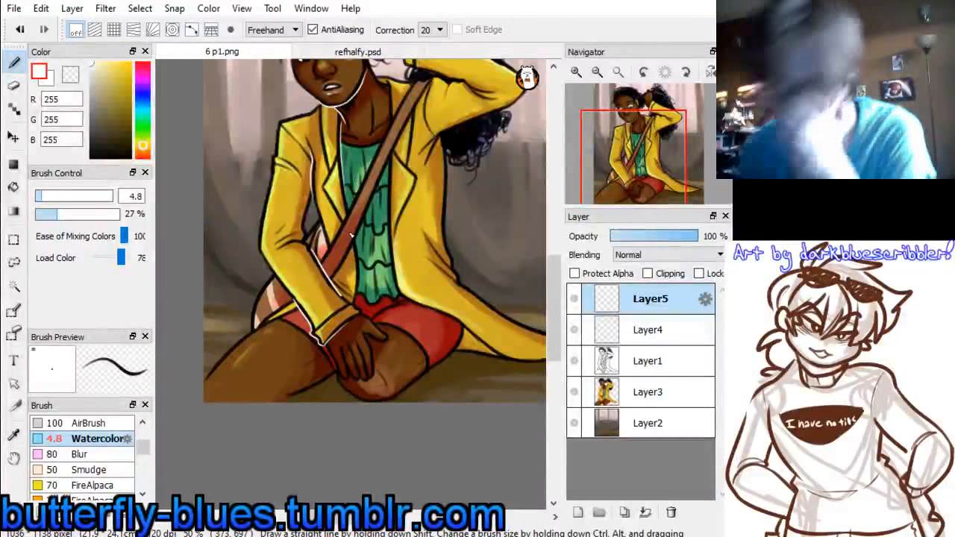
{"action": "left_click_drag", "start_coordinate": [627, 139], "coordinate": [645, 157]}
{"action": "left_click", "coordinate": [597, 71]}
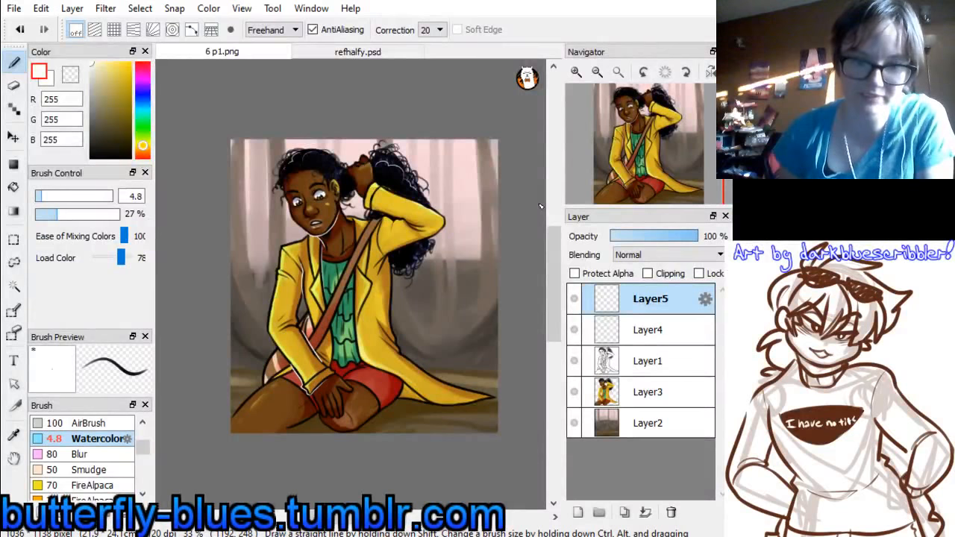
{"action": "left_click_drag", "start_coordinate": [662, 156], "coordinate": [654, 168]}
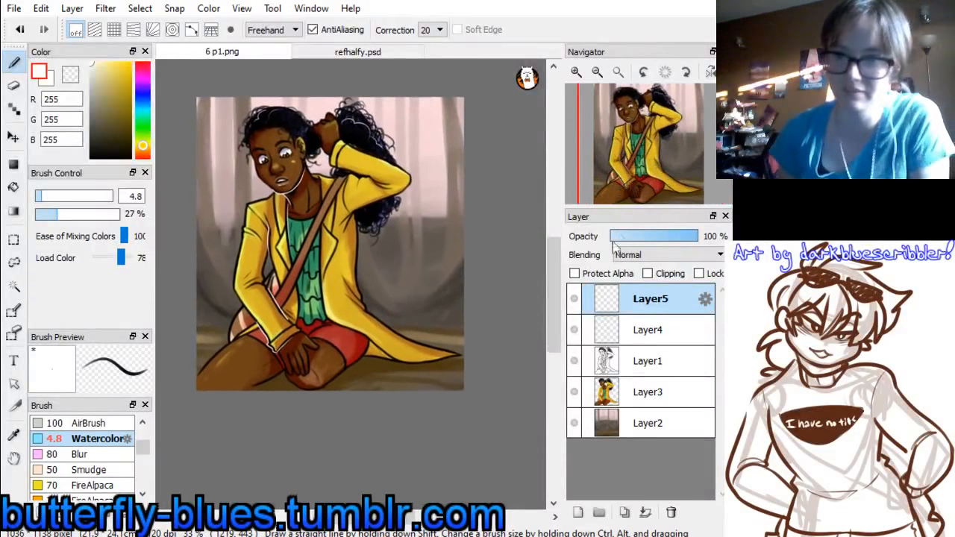
{"action": "left_click", "coordinate": [575, 299]}
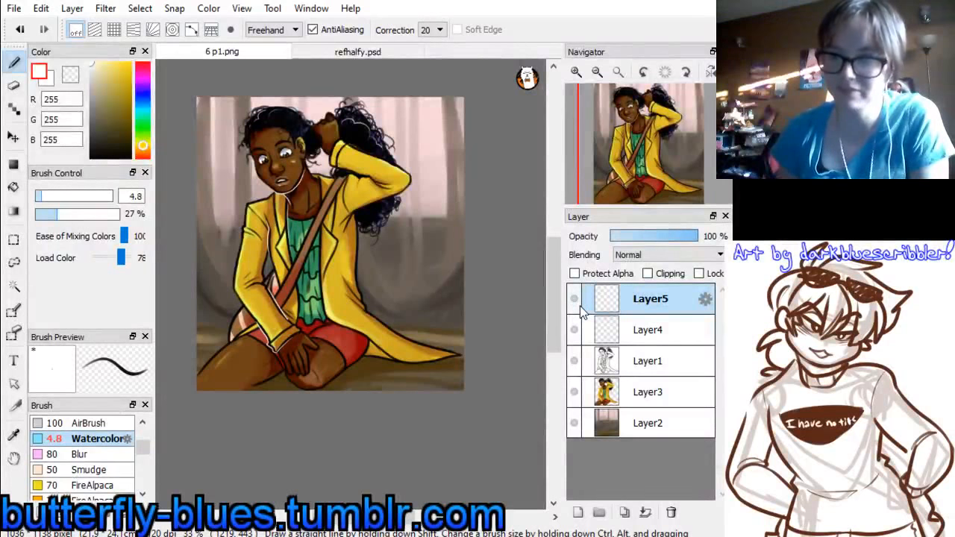
{"action": "left_click_drag", "start_coordinate": [658, 133], "coordinate": [641, 146]}
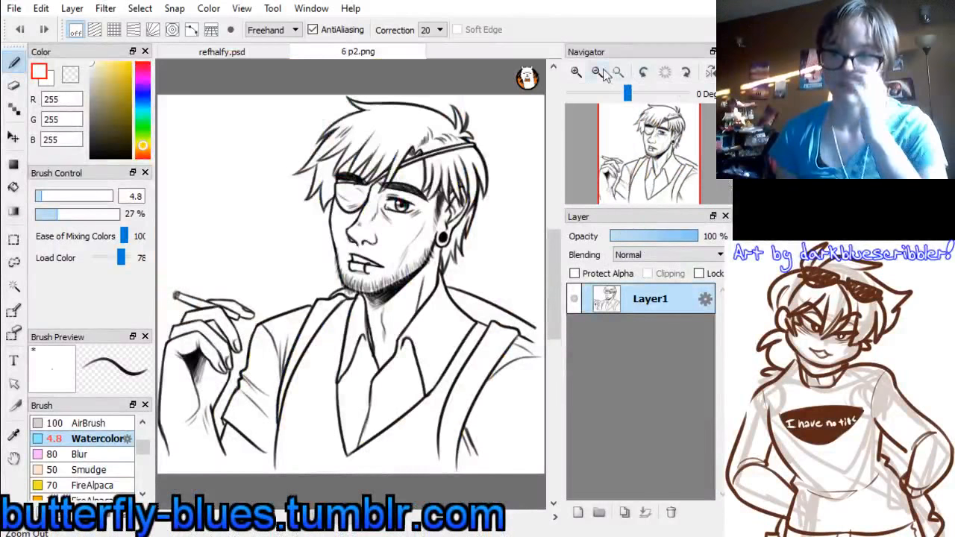
{"action": "left_click", "coordinate": [597, 70]}
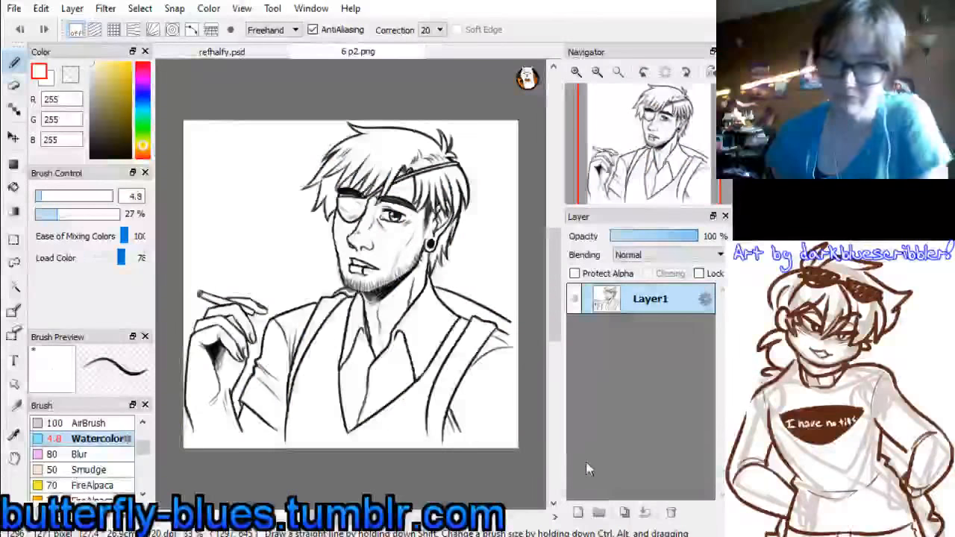
{"action": "left_click", "coordinate": [187, 152]}
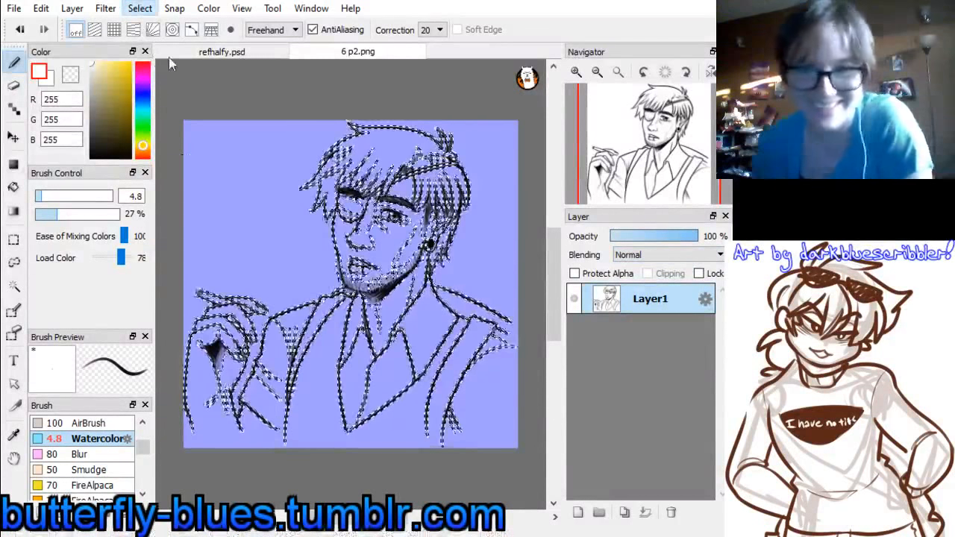
{"action": "key", "text": "ctrl+a"}
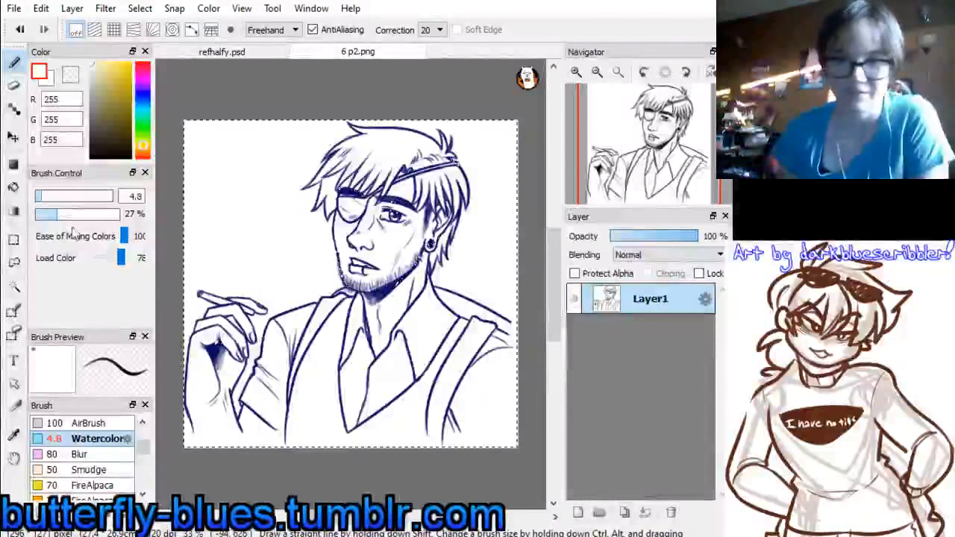
{"action": "left_click", "coordinate": [14, 239]}
{"action": "left_click", "coordinate": [448, 262]}
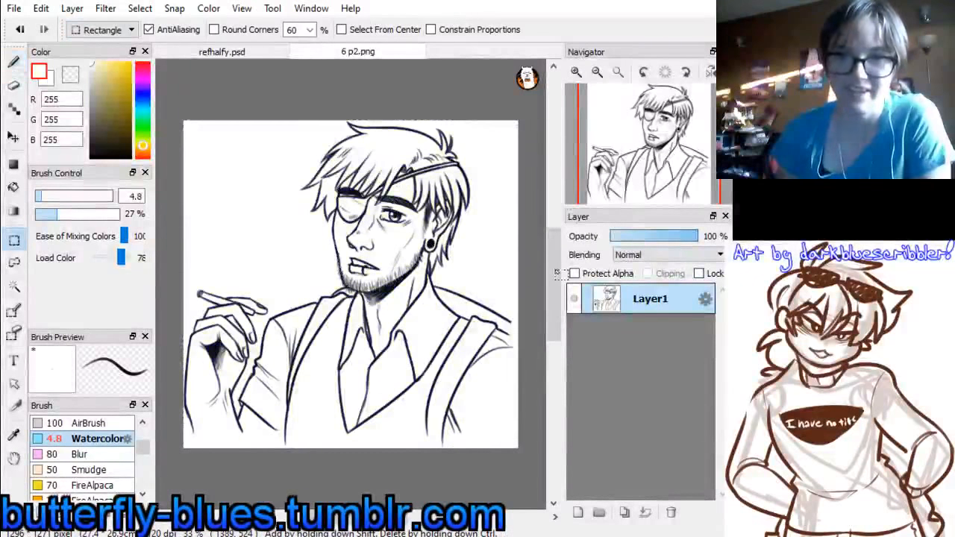
Add an empty layer beneath the portrait line art and set the line art layer's blending to Multiply
{"action": "left_click", "coordinate": [578, 512]}
{"action": "left_click_drag", "start_coordinate": [626, 306], "coordinate": [621, 345]}
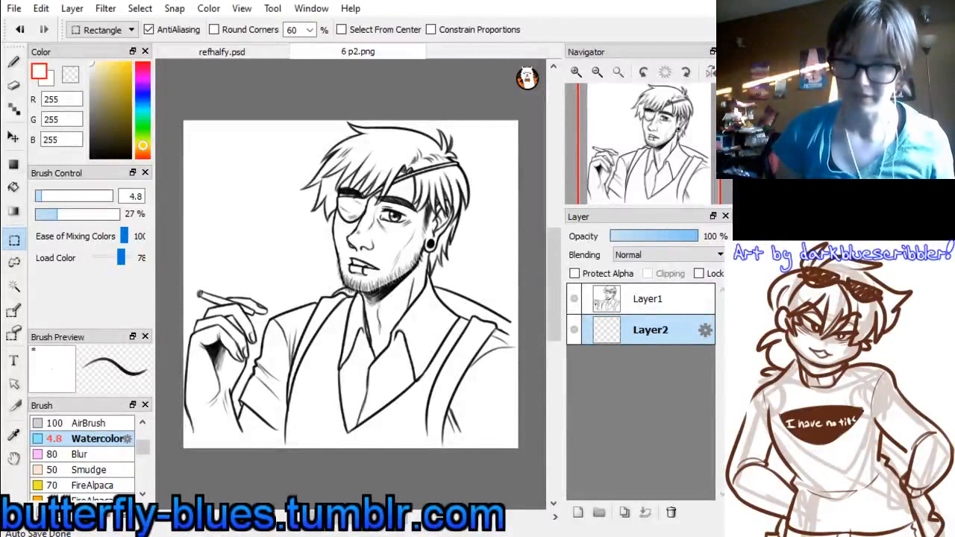
{"action": "left_click", "coordinate": [632, 299]}
{"action": "scroll", "coordinate": [701, 254], "scroll_direction": "down", "scroll_amount": 1}
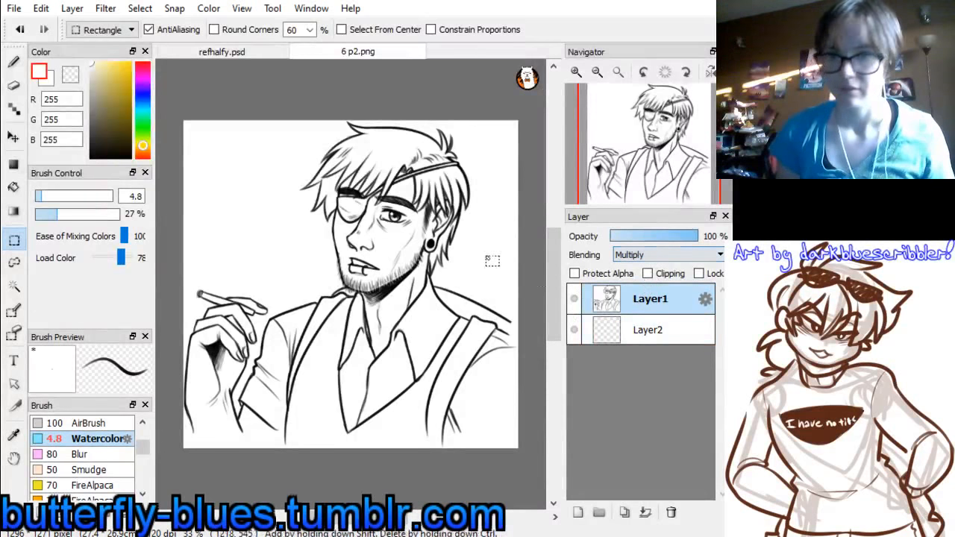
Open 2-2.png as a colour reference, sample the pale pink (254, 222, 224) between its trees, and return to 6 p2.png
{"action": "left_click", "coordinate": [239, 51]}
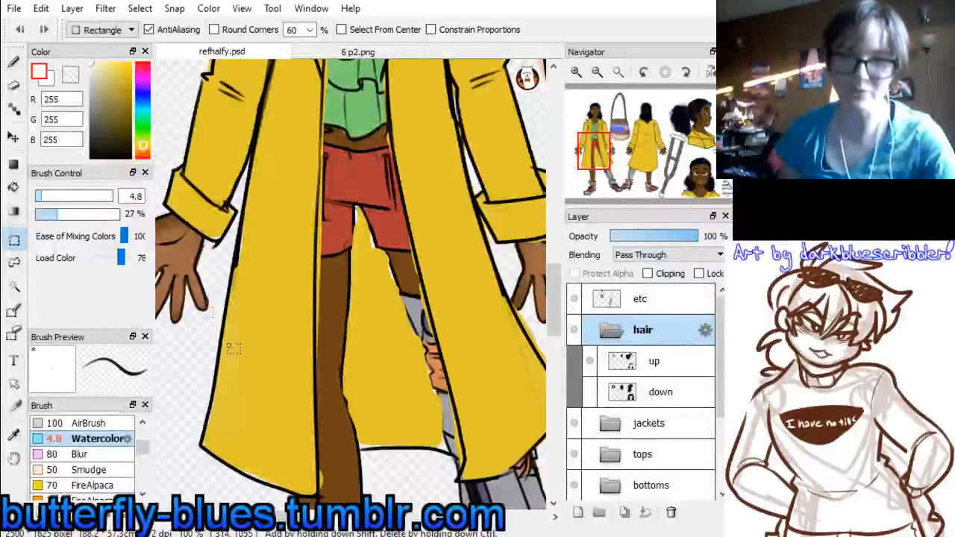
{"action": "left_click", "coordinate": [347, 51]}
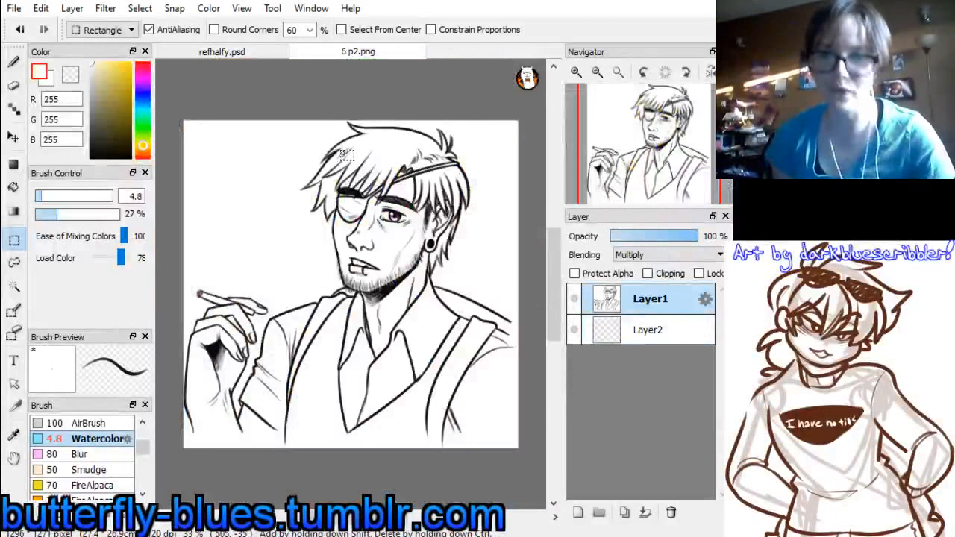
{"action": "left_click", "coordinate": [661, 325]}
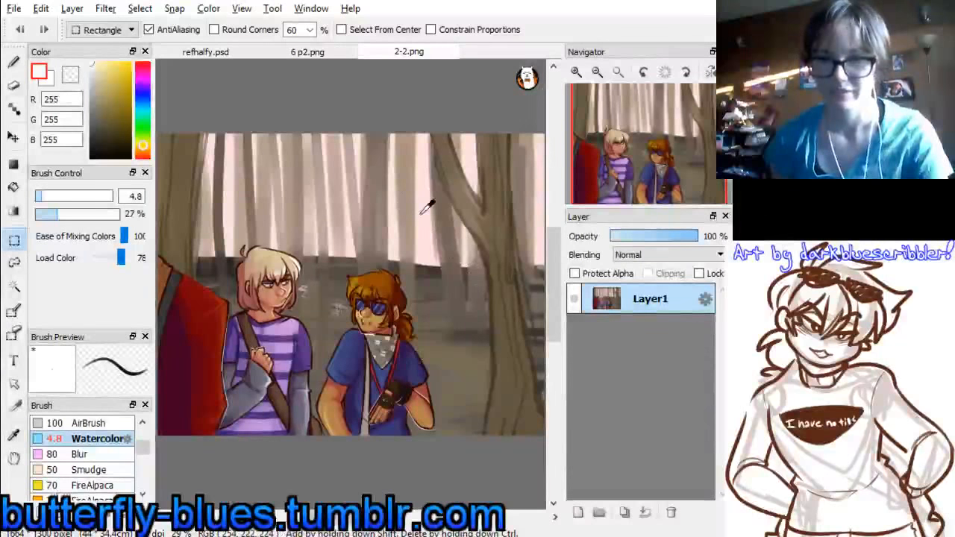
{"action": "left_click", "coordinate": [220, 52]}
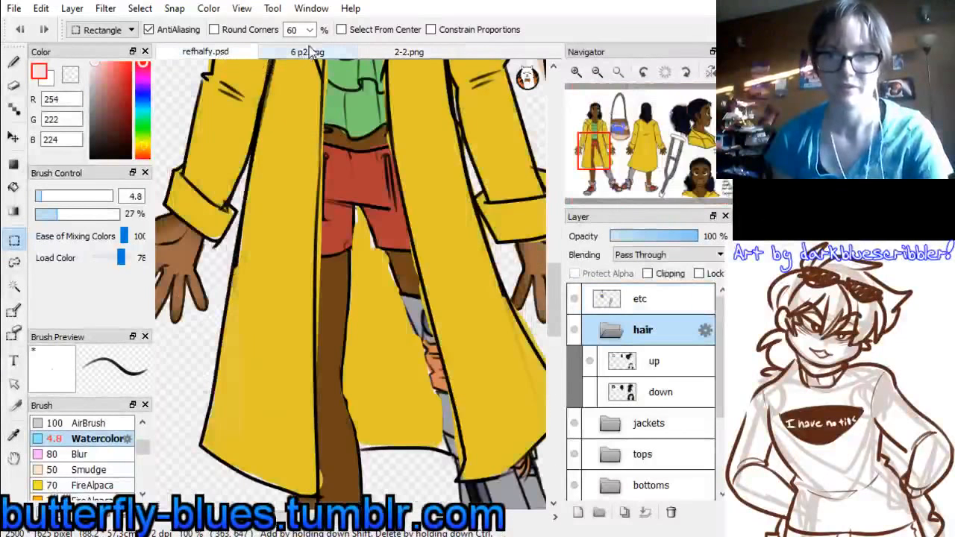
{"action": "left_click", "coordinate": [308, 51]}
Paint the upper part of the empty layer pale pink with the Watercolor brush at size 170 and correction 0
{"action": "left_click", "coordinate": [15, 65]}
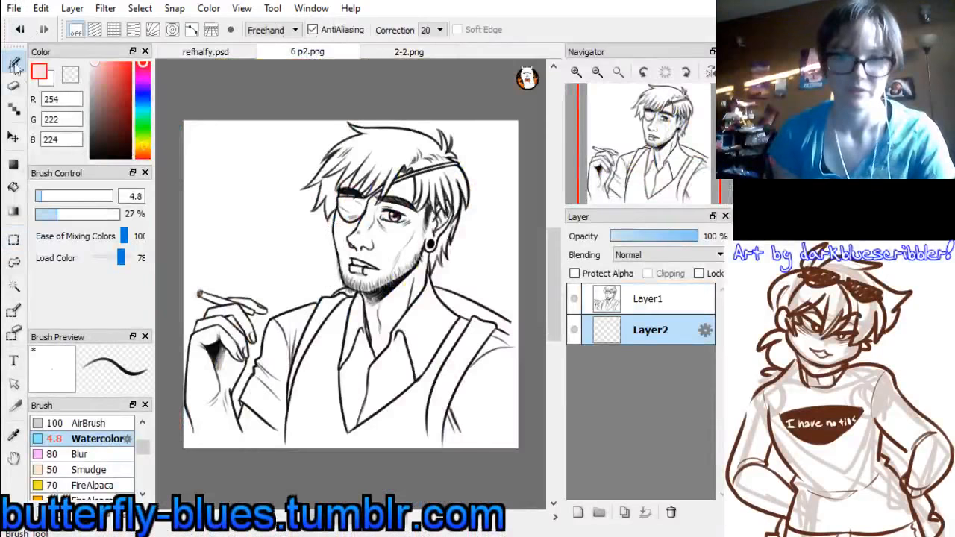
{"action": "left_click_drag", "start_coordinate": [145, 450], "coordinate": [142, 426]}
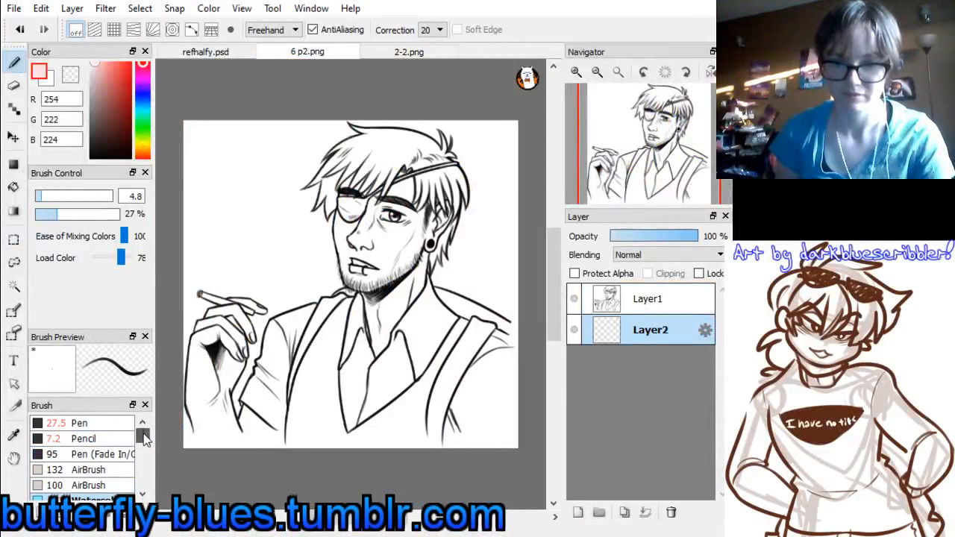
{"action": "scroll", "coordinate": [84, 439], "scroll_direction": "down", "scroll_amount": 1}
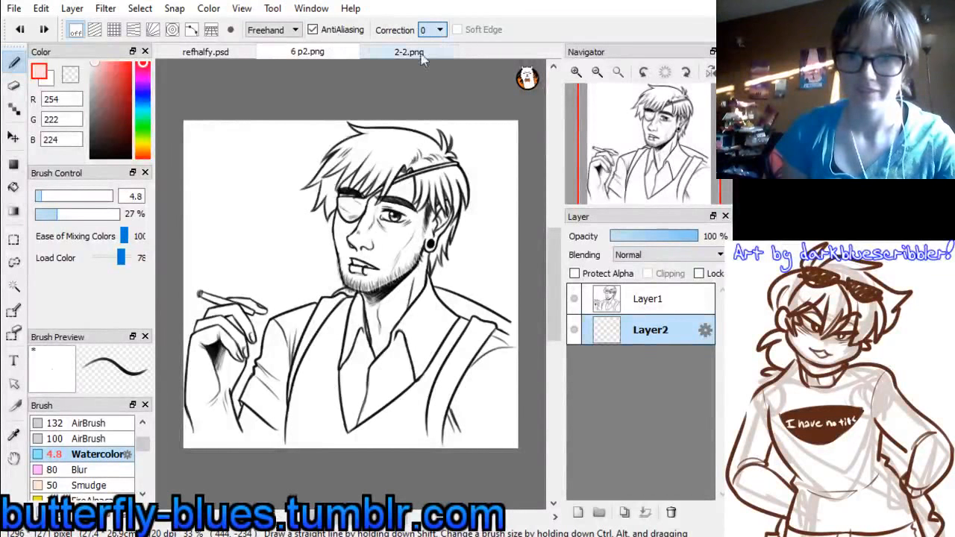
{"action": "left_click_drag", "start_coordinate": [58, 196], "coordinate": [127, 193]}
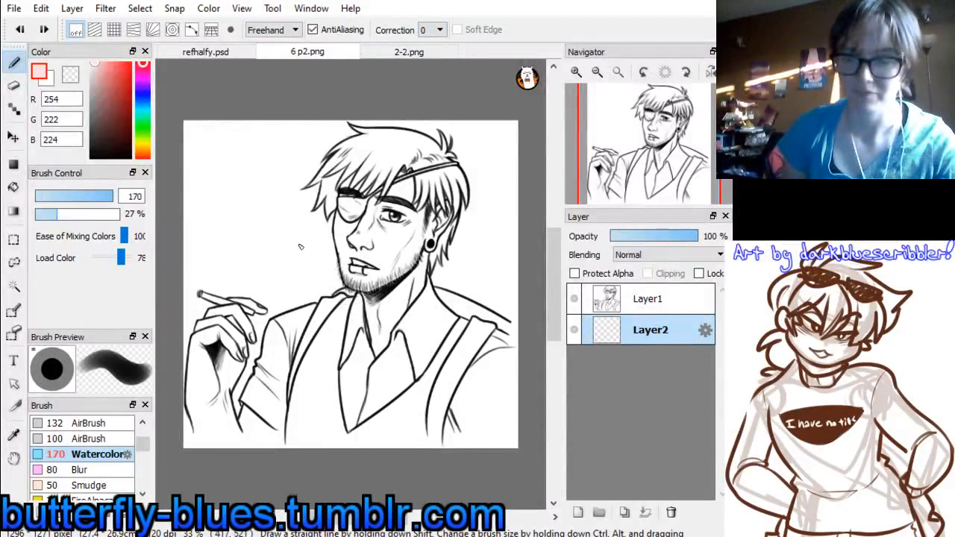
{"action": "mouse_move", "coordinate": [301, 247]}
{"action": "left_mouse_down"}
{"action": "mouse_move", "coordinate": [448, 235]}
{"action": "mouse_move", "coordinate": [335, 294]}
{"action": "mouse_move", "coordinate": [485, 299]}
{"action": "mouse_move", "coordinate": [431, 254]}
{"action": "mouse_move", "coordinate": [202, 224]}
{"action": "mouse_move", "coordinate": [403, 156]}
{"action": "mouse_move", "coordinate": [194, 134]}
{"action": "mouse_move", "coordinate": [287, 96]}
{"action": "mouse_move", "coordinate": [507, 149]}
{"action": "mouse_move", "coordinate": [485, 187]}
{"action": "mouse_move", "coordinate": [493, 220]}
{"action": "left_mouse_up"}
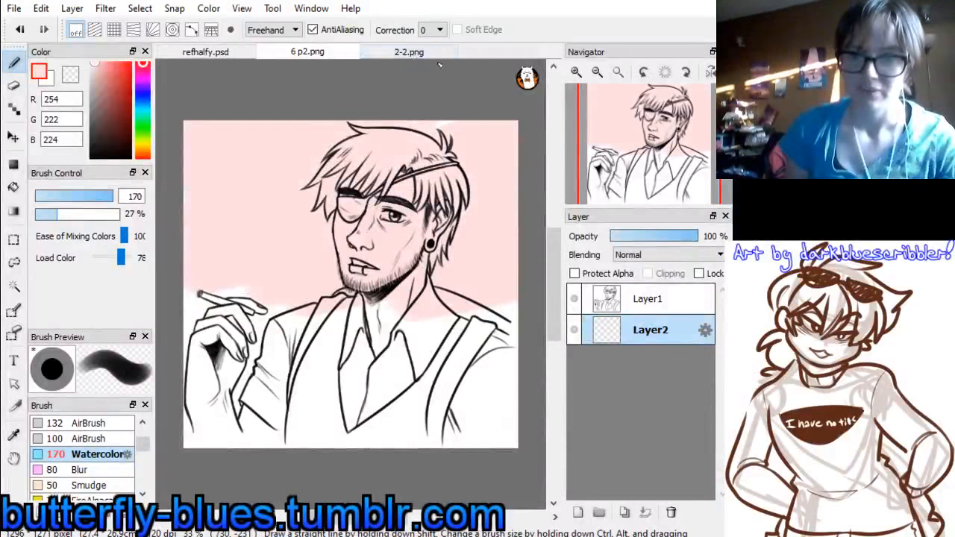
Sample the grey-brown (114, 105, 95) of the forest ground in 2-2.png and fill the lower half of the portrait's background with it
{"action": "left_click", "coordinate": [418, 52]}
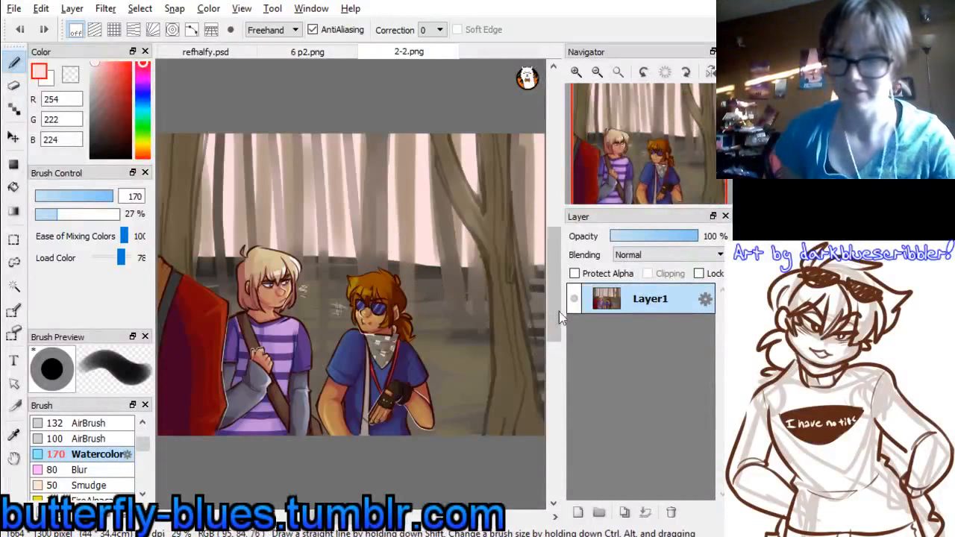
{"action": "right_click", "coordinate": [488, 274]}
{"action": "left_click", "coordinate": [307, 55]}
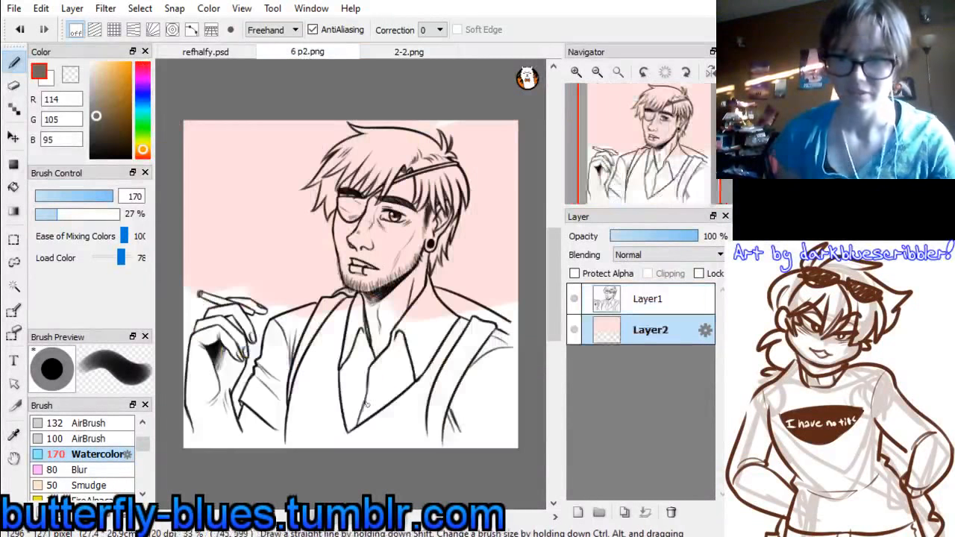
{"action": "mouse_move", "coordinate": [366, 405]}
{"action": "left_mouse_down"}
{"action": "mouse_move", "coordinate": [194, 418]}
{"action": "mouse_move", "coordinate": [373, 246]}
{"action": "mouse_move", "coordinate": [195, 284]}
{"action": "mouse_move", "coordinate": [501, 293]}
{"action": "mouse_move", "coordinate": [365, 373]}
{"action": "mouse_move", "coordinate": [283, 446]}
{"action": "mouse_move", "coordinate": [403, 444]}
{"action": "mouse_move", "coordinate": [249, 427]}
{"action": "mouse_move", "coordinate": [190, 357]}
{"action": "mouse_move", "coordinate": [294, 321]}
{"action": "left_mouse_up"}
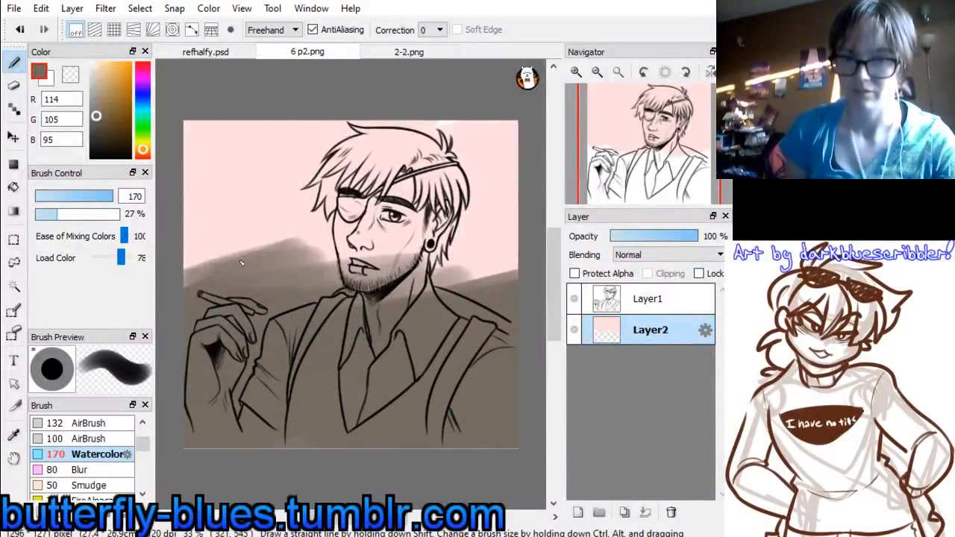
Blend the border between the pink and the grey-brown with horizontal strokes in sampled mid-tones (152, 134, 129) and pale pink (254, 222, 224)
{"action": "left_click_drag", "start_coordinate": [241, 262], "coordinate": [206, 243]}
{"action": "left_click", "coordinate": [286, 254], "text": "alt"}
{"action": "mouse_move", "coordinate": [306, 256]}
{"action": "left_mouse_down"}
{"action": "mouse_move", "coordinate": [534, 244]}
{"action": "mouse_move", "coordinate": [556, 263]}
{"action": "mouse_move", "coordinate": [540, 277]}
{"action": "mouse_move", "coordinate": [384, 285]}
{"action": "mouse_move", "coordinate": [168, 326]}
{"action": "mouse_move", "coordinate": [190, 262]}
{"action": "mouse_move", "coordinate": [269, 255]}
{"action": "left_mouse_up"}
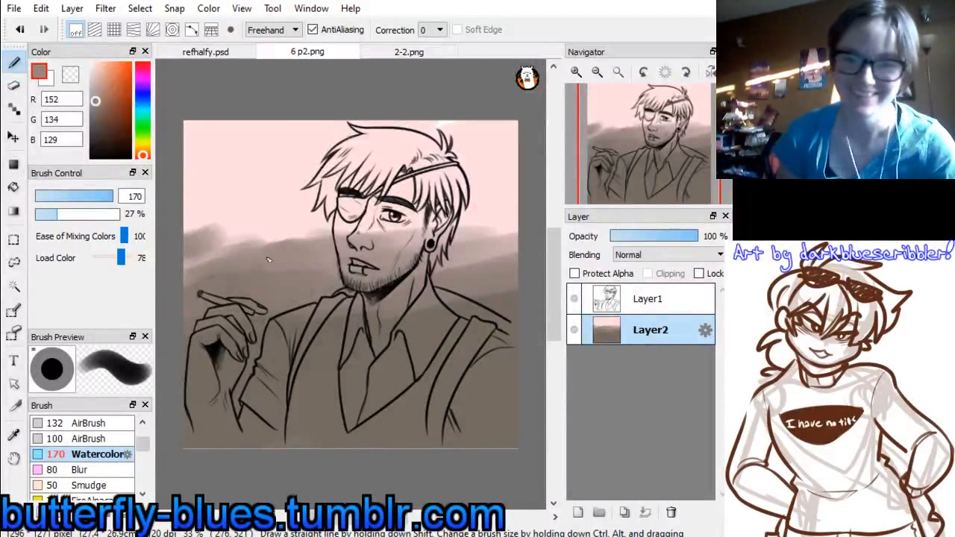
{"action": "left_click_drag", "start_coordinate": [219, 276], "coordinate": [207, 274]}
{"action": "left_click", "coordinate": [290, 221], "text": "alt"}
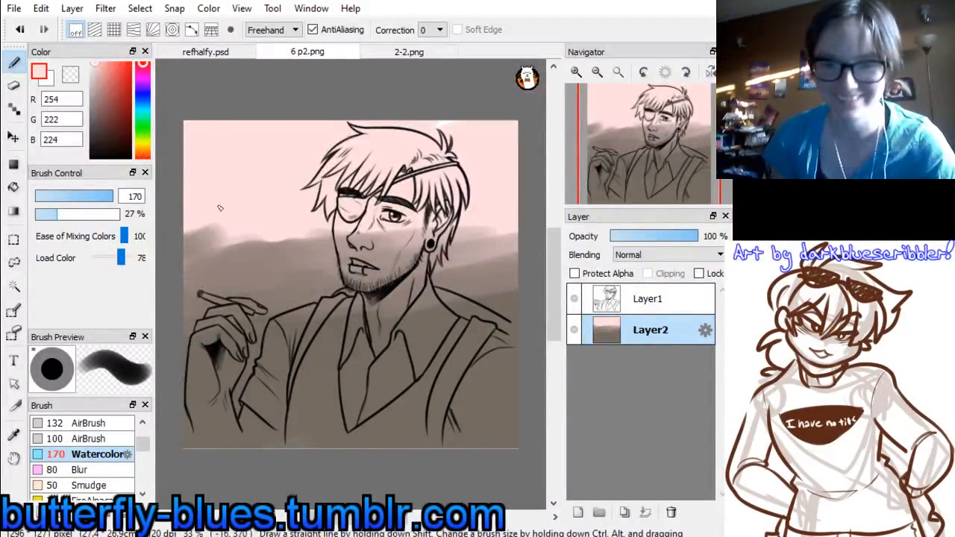
{"action": "mouse_move", "coordinate": [220, 208]}
{"action": "left_mouse_down"}
{"action": "mouse_move", "coordinate": [173, 248]}
{"action": "mouse_move", "coordinate": [170, 266]}
{"action": "mouse_move", "coordinate": [475, 225]}
{"action": "mouse_move", "coordinate": [464, 238]}
{"action": "mouse_move", "coordinate": [523, 234]}
{"action": "mouse_move", "coordinate": [505, 259]}
{"action": "mouse_move", "coordinate": [524, 299]}
{"action": "left_mouse_up"}
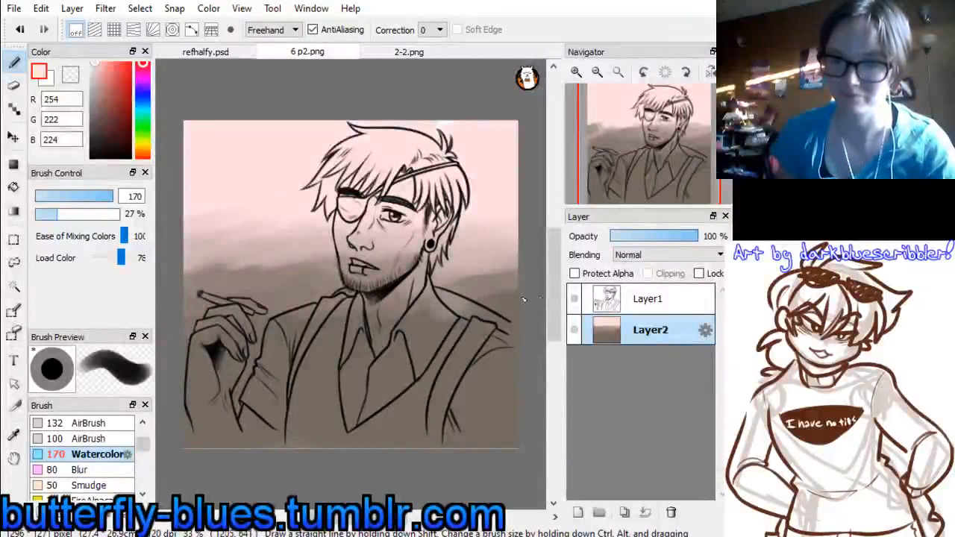
Sample dark brown (56, 51, 48) from 2-2.png and paint horizontal ground streaks at cigarette and shoulder height with brush size 54
{"action": "left_click", "coordinate": [417, 54]}
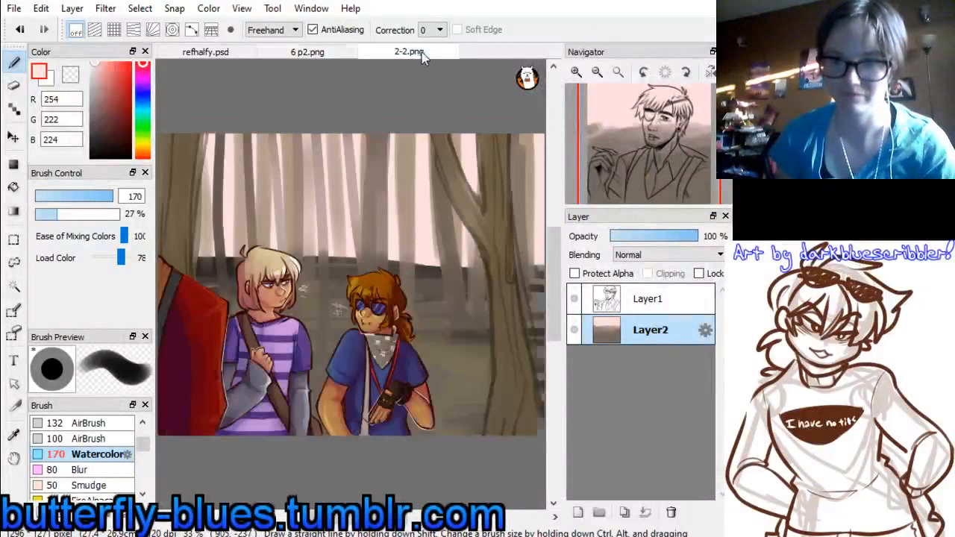
{"action": "left_click", "coordinate": [548, 321], "text": "alt"}
{"action": "left_click", "coordinate": [222, 53]}
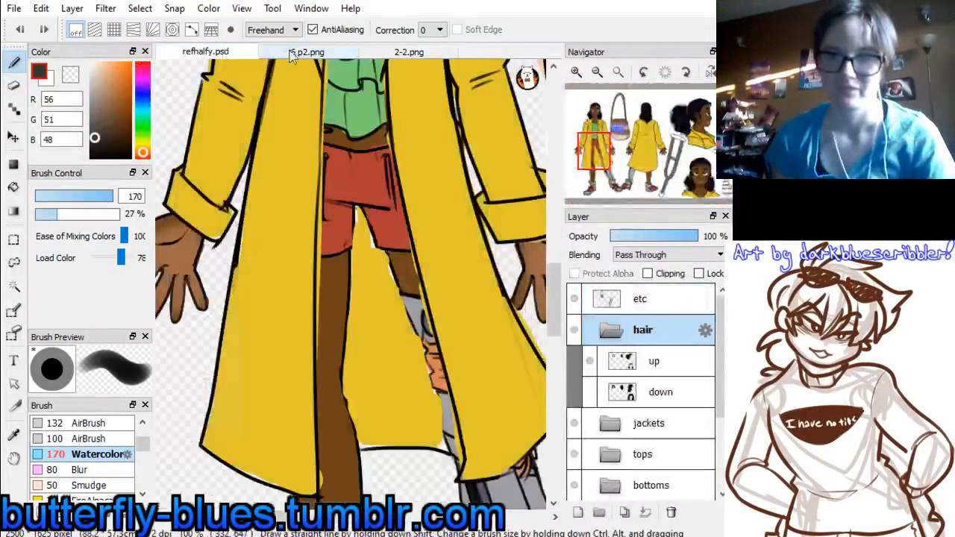
{"action": "left_click", "coordinate": [307, 52]}
{"action": "left_click_drag", "start_coordinate": [114, 196], "coordinate": [97, 198]}
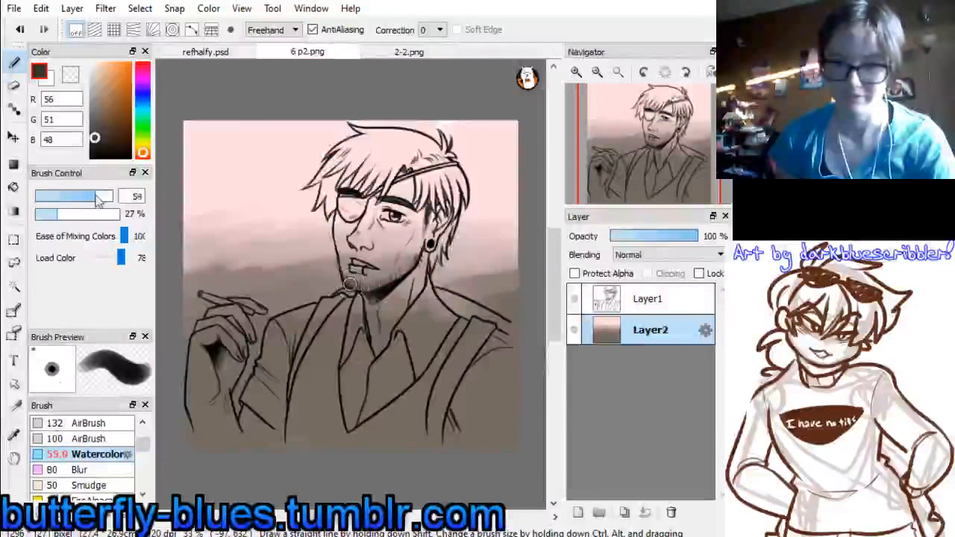
{"action": "left_click_drag", "start_coordinate": [431, 314], "coordinate": [257, 326]}
{"action": "mouse_move", "coordinate": [362, 293]}
{"action": "left_mouse_down"}
{"action": "mouse_move", "coordinate": [216, 303]}
{"action": "mouse_move", "coordinate": [226, 282]}
{"action": "mouse_move", "coordinate": [188, 284]}
{"action": "left_mouse_up"}
{"action": "left_click_drag", "start_coordinate": [412, 308], "coordinate": [369, 312]}
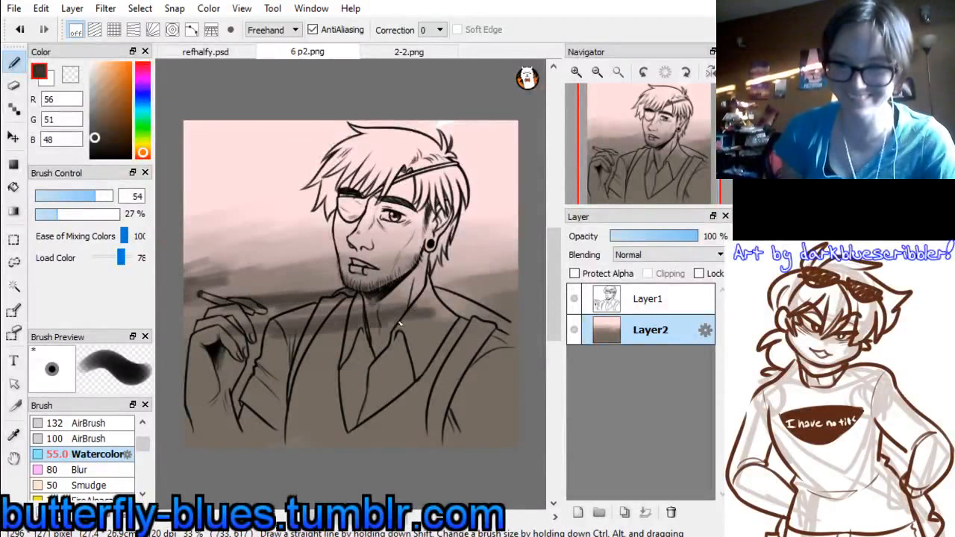
Extend the dark brown ground streaks across the chest, beside the shoulder with the strap, and along the canvas's lower edge
{"action": "mouse_move", "coordinate": [273, 353]}
{"action": "left_mouse_down"}
{"action": "mouse_move", "coordinate": [197, 382]}
{"action": "mouse_move", "coordinate": [436, 397]}
{"action": "left_mouse_up"}
{"action": "left_click_drag", "start_coordinate": [518, 368], "coordinate": [464, 374]}
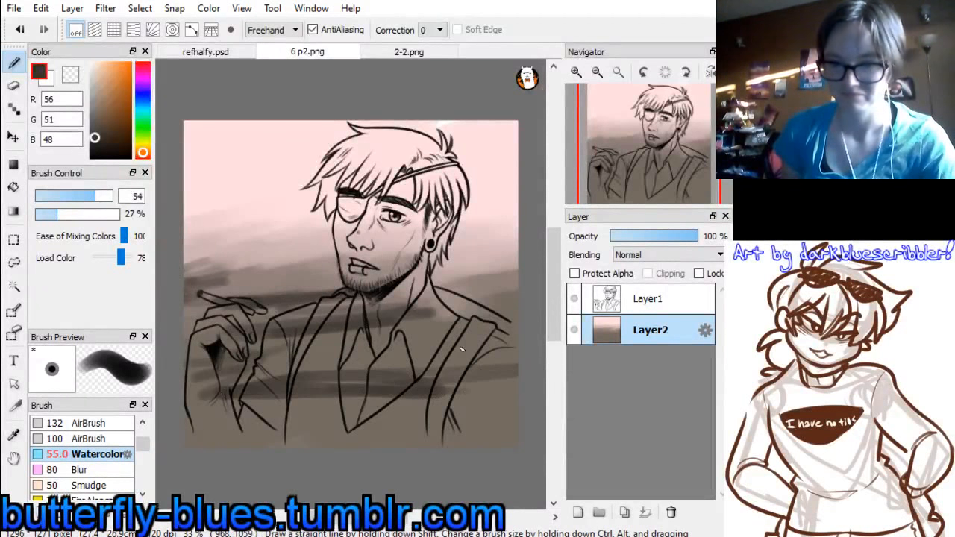
{"action": "left_click_drag", "start_coordinate": [477, 342], "coordinate": [341, 347]}
{"action": "left_click_drag", "start_coordinate": [527, 310], "coordinate": [472, 301]}
{"action": "left_click_drag", "start_coordinate": [518, 291], "coordinate": [454, 300]}
{"action": "mouse_move", "coordinate": [515, 387]}
{"action": "left_mouse_down"}
{"action": "mouse_move", "coordinate": [418, 417]}
{"action": "mouse_move", "coordinate": [192, 435]}
{"action": "left_mouse_up"}
Sample olive-brown (119, 110, 85) from the ground in 2-2.png and paint it over the ground around the raised hand and arm
{"action": "left_click", "coordinate": [411, 54]}
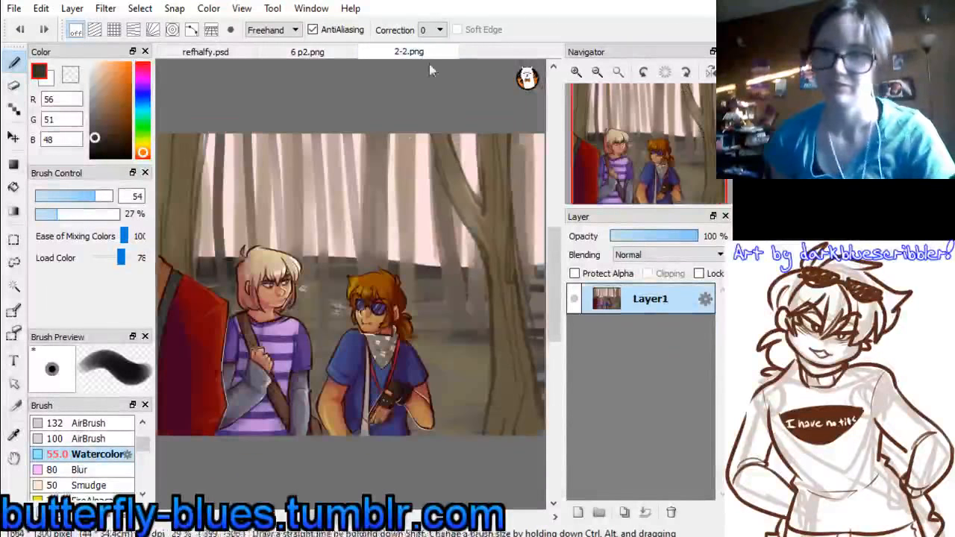
{"action": "left_click", "coordinate": [447, 339], "text": "alt"}
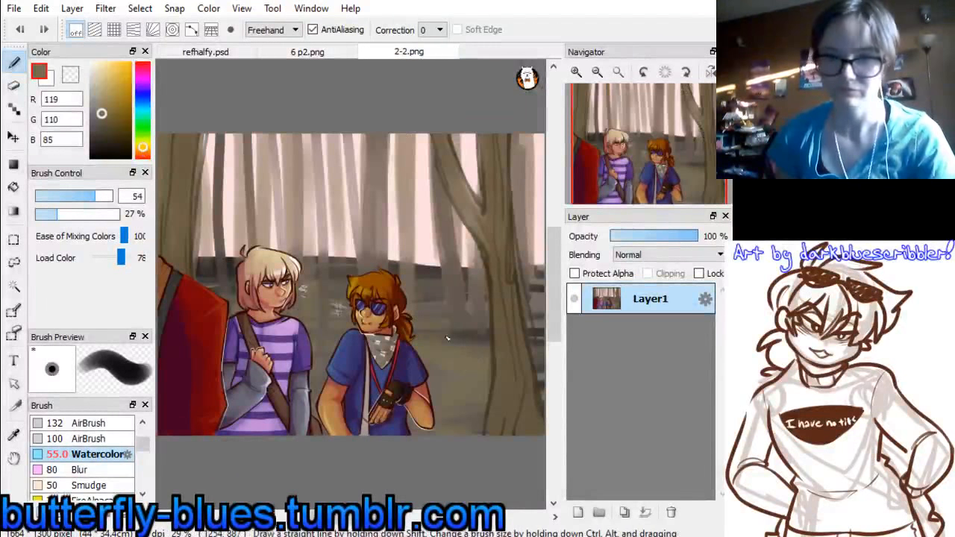
{"action": "left_click", "coordinate": [205, 52]}
{"action": "left_click", "coordinate": [307, 51]}
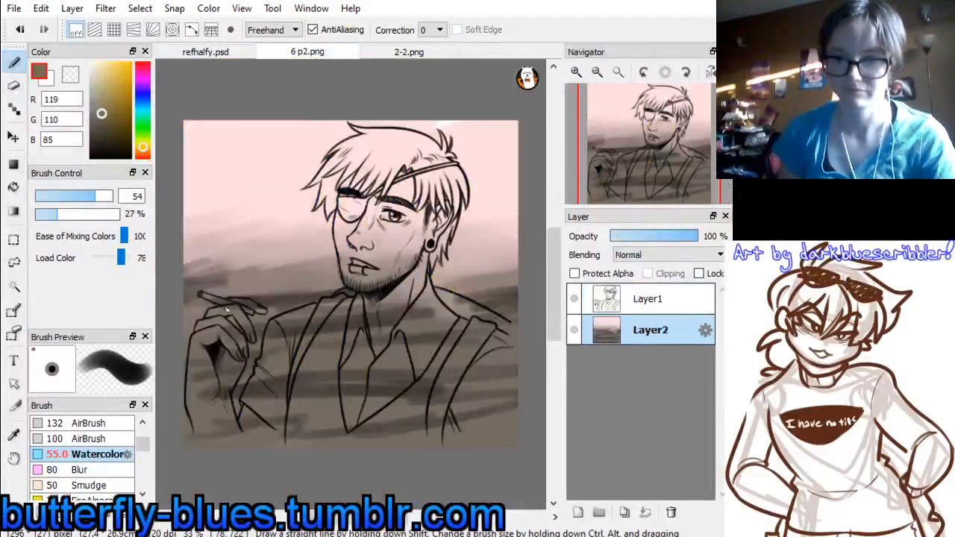
{"action": "mouse_move", "coordinate": [230, 297]}
{"action": "left_mouse_down"}
{"action": "mouse_move", "coordinate": [303, 278]}
{"action": "mouse_move", "coordinate": [291, 277]}
{"action": "mouse_move", "coordinate": [317, 294]}
{"action": "mouse_move", "coordinate": [284, 318]}
{"action": "mouse_move", "coordinate": [285, 341]}
{"action": "left_mouse_up"}
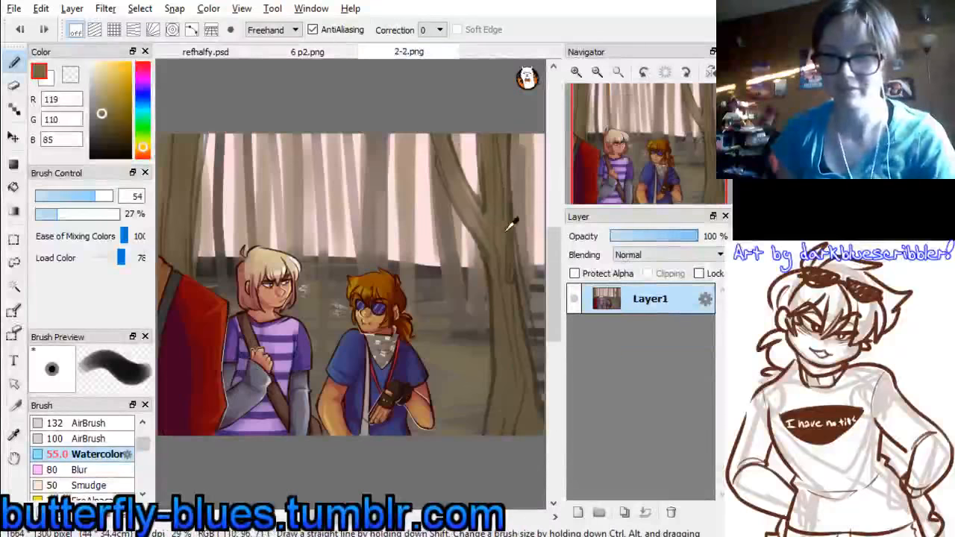
Sample greyish pink (170, 149, 145) from 2-2.png and paint vertical tree trunks on both sides of the head with brush sizes 110 and 94
{"action": "left_click", "coordinate": [349, 135], "text": "alt"}
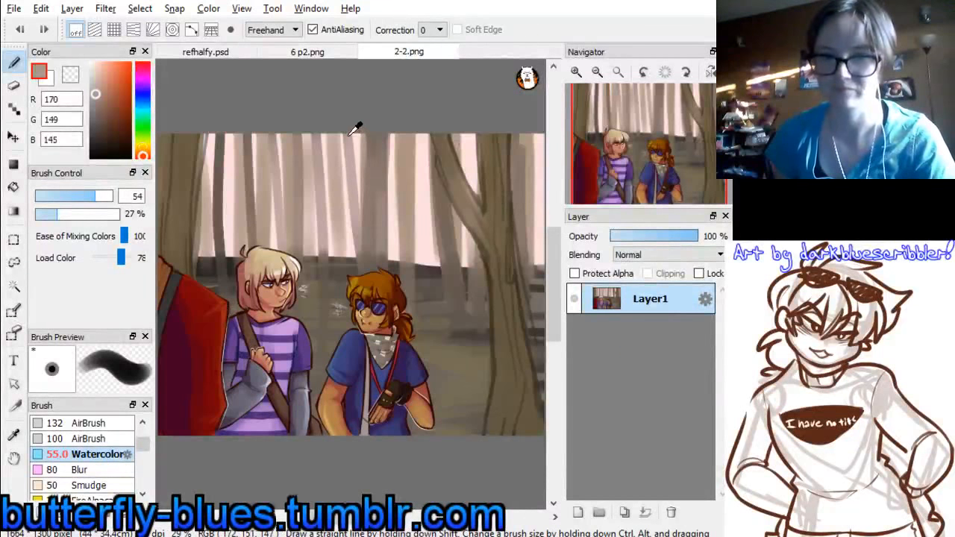
{"action": "left_click", "coordinate": [346, 50]}
{"action": "left_click_drag", "start_coordinate": [100, 195], "coordinate": [111, 198]}
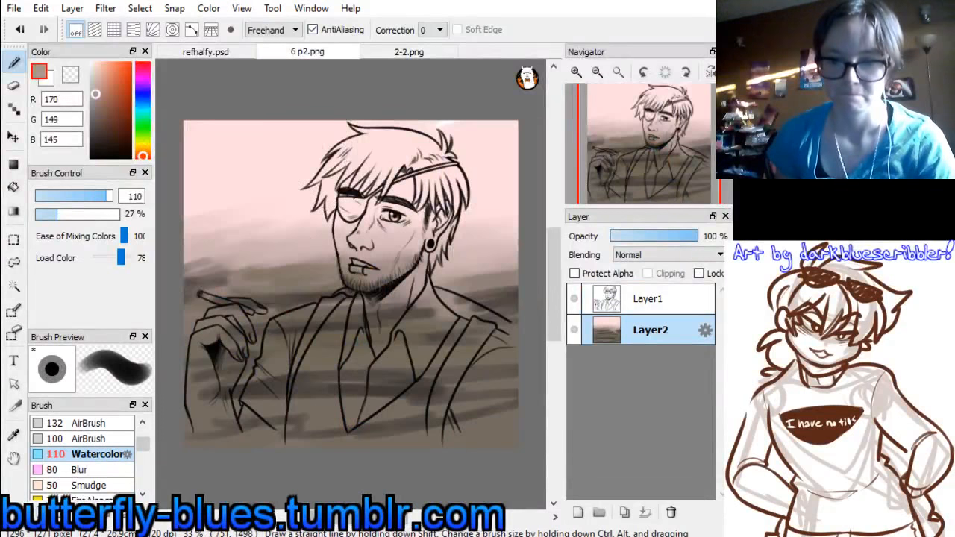
{"action": "left_click", "coordinate": [323, 500]}
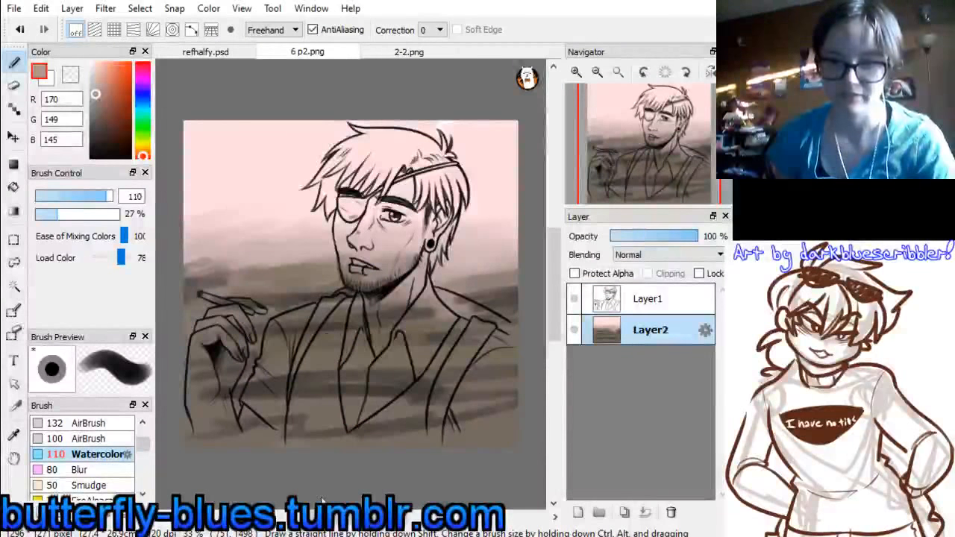
{"action": "mouse_move", "coordinate": [226, 119]}
{"action": "left_mouse_down"}
{"action": "mouse_move", "coordinate": [224, 258]}
{"action": "mouse_move", "coordinate": [226, 242]}
{"action": "left_mouse_up"}
{"action": "left_click_drag", "start_coordinate": [277, 120], "coordinate": [278, 255]}
{"action": "left_click_drag", "start_coordinate": [336, 105], "coordinate": [344, 216]}
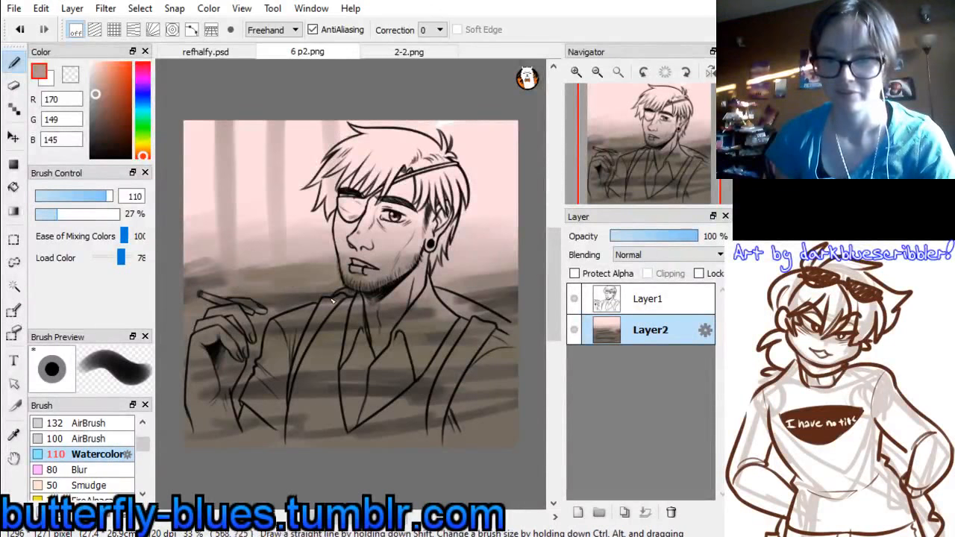
{"action": "left_click_drag", "start_coordinate": [112, 196], "coordinate": [107, 199]}
{"action": "left_click_drag", "start_coordinate": [478, 119], "coordinate": [475, 277]}
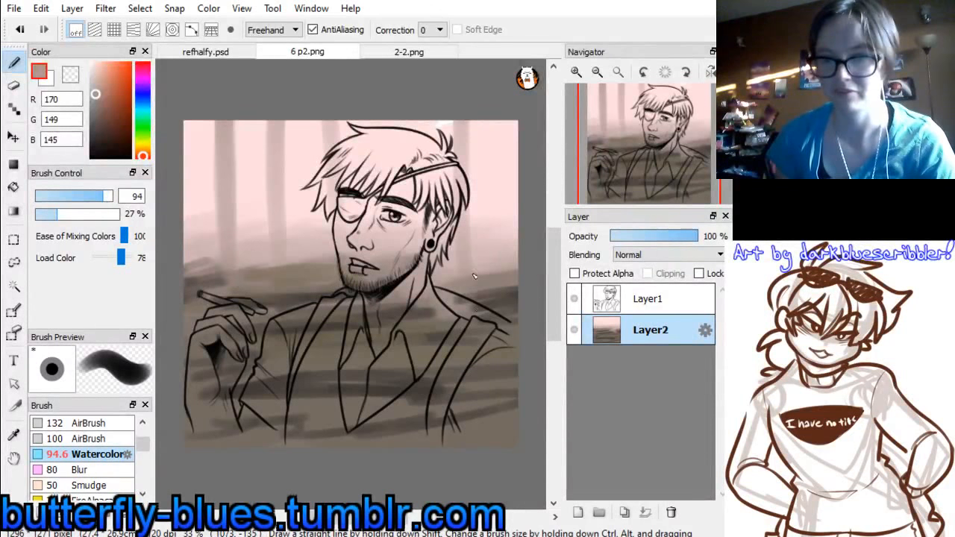
Sample pale pink (254, 223, 225) and greyish pink (204, 178, 177) from the canvas and paint faint tree trunks along its right and left edges
{"action": "left_click", "coordinate": [448, 120], "text": "alt"}
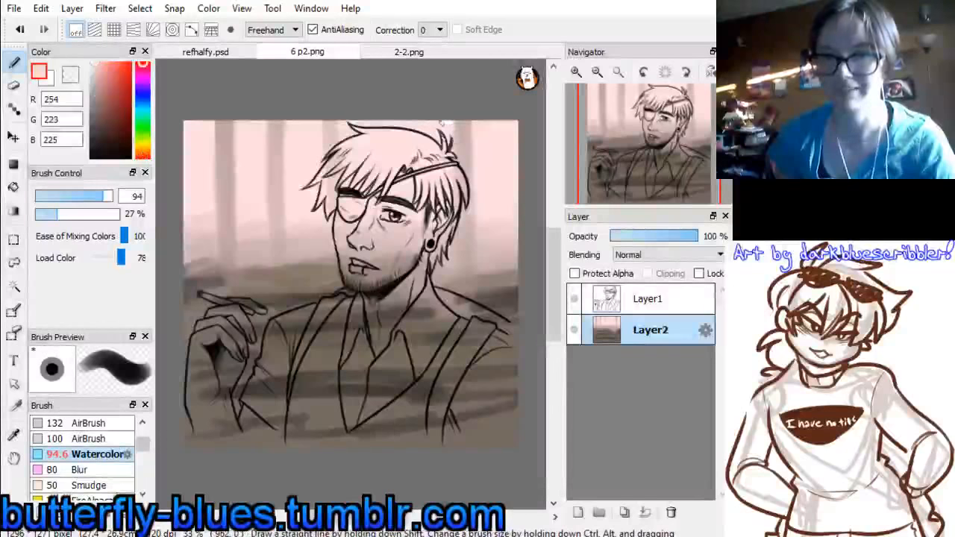
{"action": "left_click", "coordinate": [469, 149], "text": "alt"}
{"action": "left_click_drag", "start_coordinate": [490, 118], "coordinate": [492, 239]}
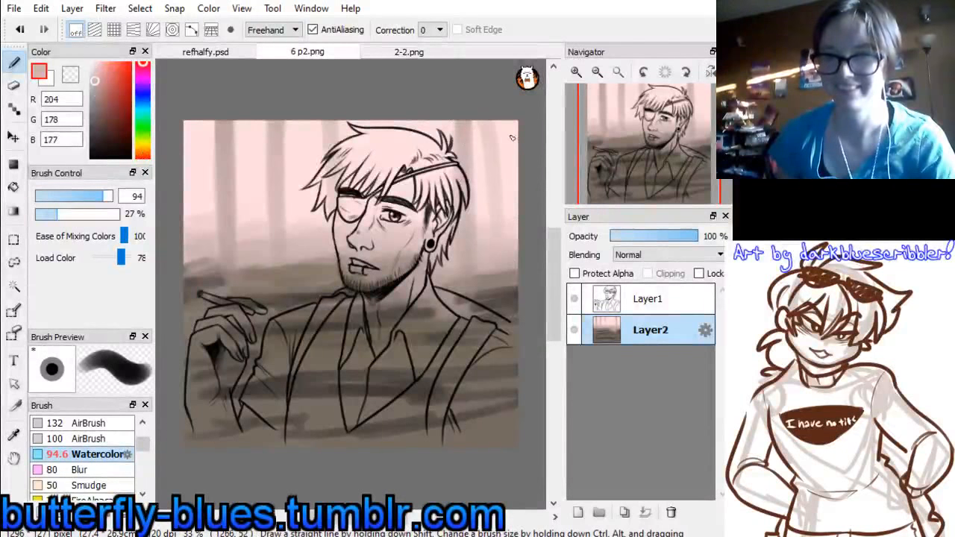
{"action": "key", "text": "ctrl+z"}
{"action": "left_click_drag", "start_coordinate": [509, 121], "coordinate": [501, 276]}
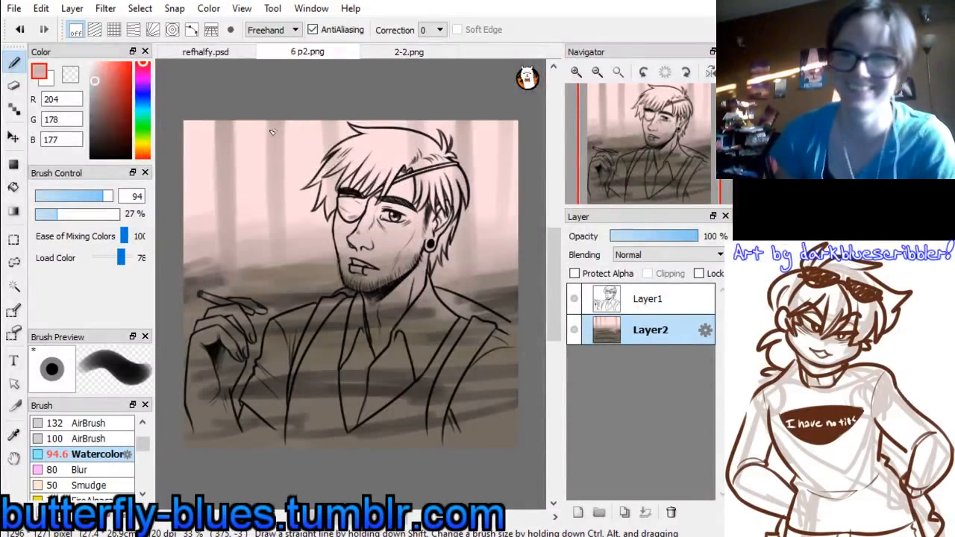
{"action": "mouse_move", "coordinate": [196, 122]}
{"action": "left_mouse_down"}
{"action": "mouse_move", "coordinate": [194, 212]}
{"action": "mouse_move", "coordinate": [190, 127]}
{"action": "left_mouse_up"}
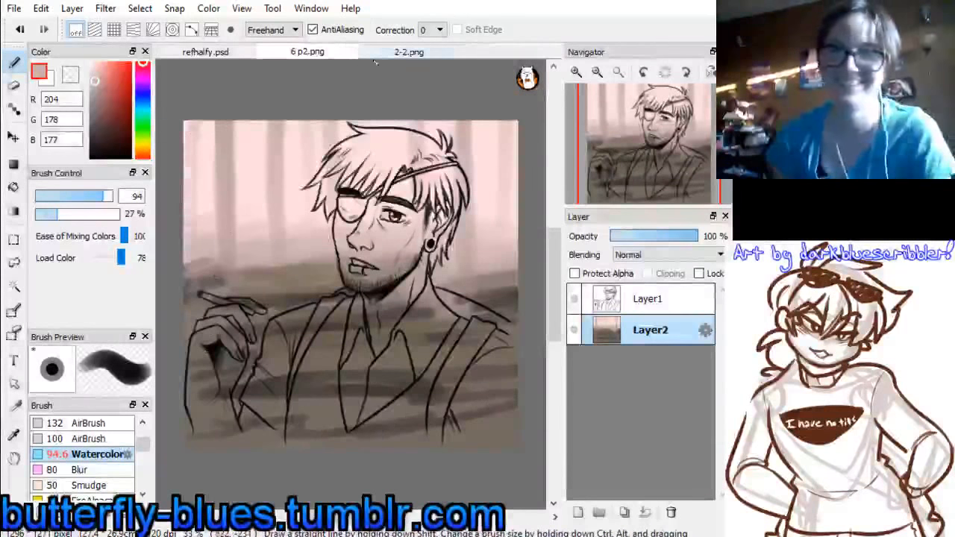
Sample dark brown (102, 90, 81) from a trunk in 2-2.png and paint dark trunks on both sides of the canvas and behind the head
{"action": "left_click", "coordinate": [433, 53]}
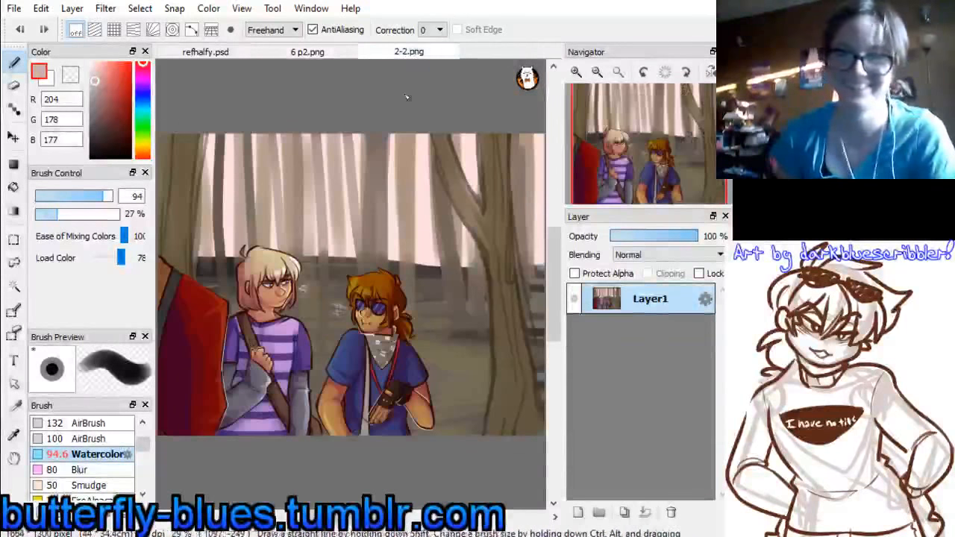
{"action": "left_click", "coordinate": [218, 197], "text": "alt"}
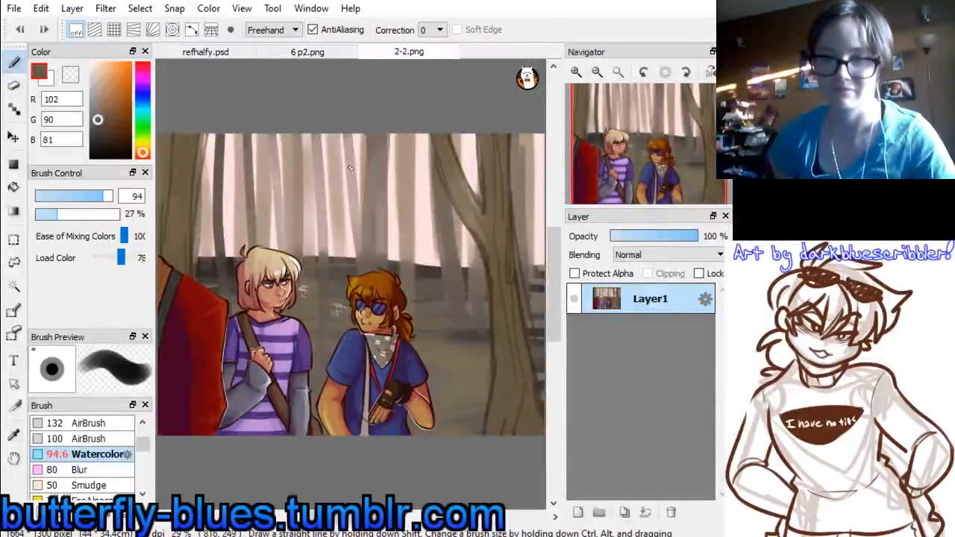
{"action": "left_click", "coordinate": [322, 53]}
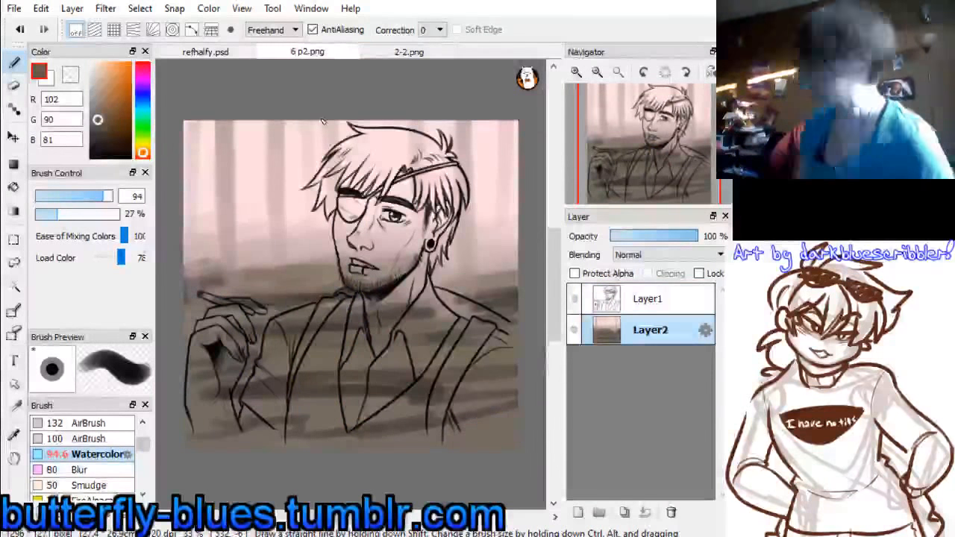
{"action": "mouse_move", "coordinate": [243, 123]}
{"action": "left_mouse_down"}
{"action": "mouse_move", "coordinate": [258, 229]}
{"action": "mouse_move", "coordinate": [248, 89]}
{"action": "mouse_move", "coordinate": [261, 322]}
{"action": "mouse_move", "coordinate": [251, 127]}
{"action": "mouse_move", "coordinate": [233, 238]}
{"action": "left_mouse_up"}
{"action": "mouse_move", "coordinate": [196, 123]}
{"action": "left_mouse_down"}
{"action": "mouse_move", "coordinate": [200, 238]}
{"action": "mouse_move", "coordinate": [197, 129]}
{"action": "mouse_move", "coordinate": [198, 348]}
{"action": "left_mouse_up"}
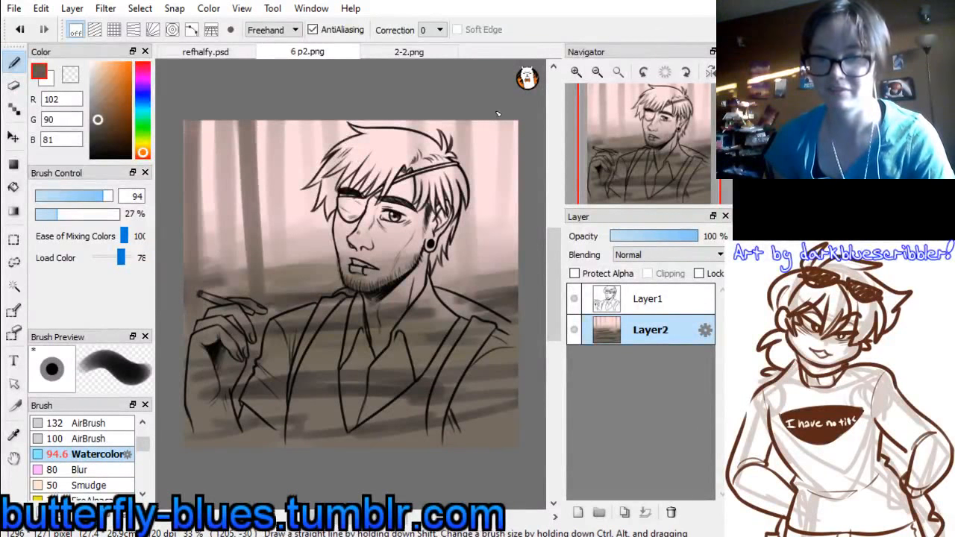
{"action": "left_click_drag", "start_coordinate": [499, 119], "coordinate": [508, 285]}
{"action": "mouse_move", "coordinate": [403, 120]}
{"action": "left_mouse_down"}
{"action": "mouse_move", "coordinate": [403, 302]}
{"action": "mouse_move", "coordinate": [405, 262]}
{"action": "left_mouse_up"}
{"action": "left_click", "coordinate": [409, 52]}
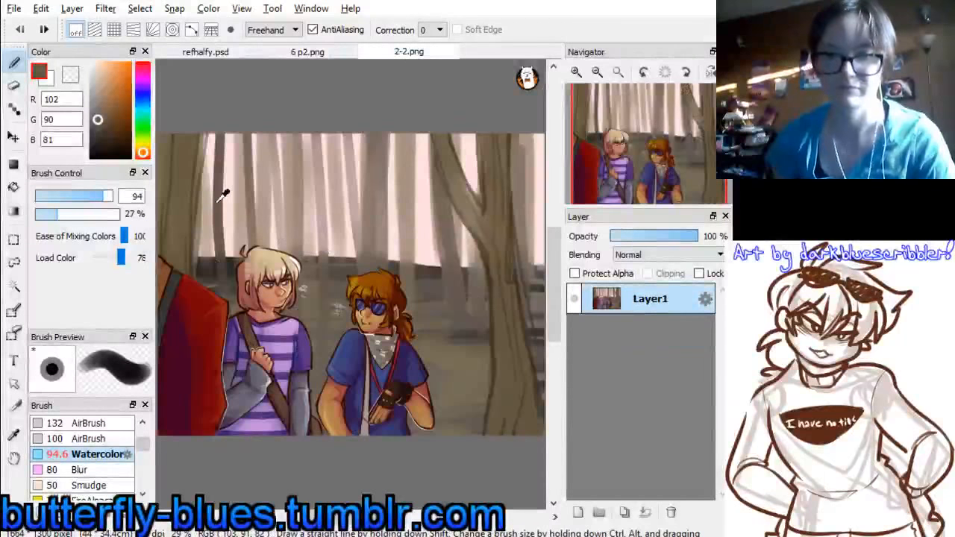
{"action": "left_click", "coordinate": [297, 51]}
{"action": "left_click", "coordinate": [244, 50]}
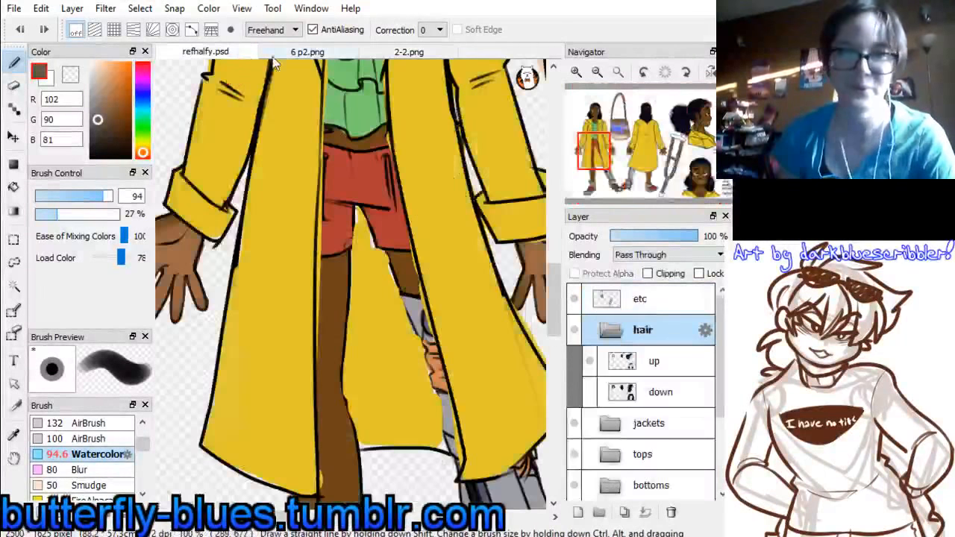
{"action": "left_click", "coordinate": [297, 52]}
Reduce the Watercolor brush size to 49 and paint narrower dark trunks beside the hair and at the canvas's right edge
{"action": "left_click", "coordinate": [95, 197]}
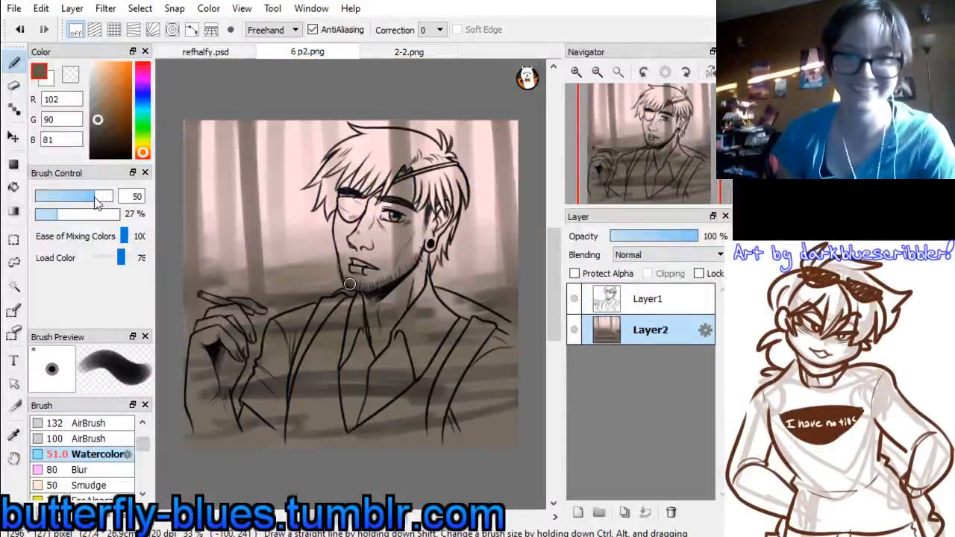
{"action": "left_click_drag", "start_coordinate": [94, 199], "coordinate": [94, 201]}
{"action": "left_click_drag", "start_coordinate": [301, 123], "coordinate": [307, 256]}
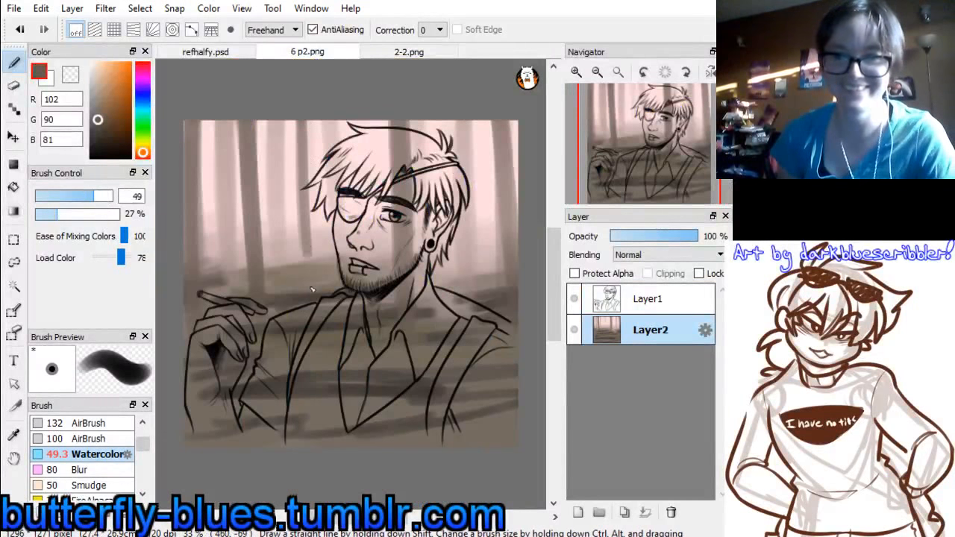
{"action": "left_click_drag", "start_coordinate": [311, 289], "coordinate": [311, 292]}
{"action": "left_click_drag", "start_coordinate": [309, 123], "coordinate": [315, 289]}
{"action": "mouse_move", "coordinate": [315, 122]}
{"action": "left_mouse_down"}
{"action": "mouse_move", "coordinate": [319, 287]}
{"action": "mouse_move", "coordinate": [302, 284]}
{"action": "left_mouse_up"}
{"action": "mouse_move", "coordinate": [304, 192]}
{"action": "left_mouse_down"}
{"action": "mouse_move", "coordinate": [294, 291]}
{"action": "mouse_move", "coordinate": [304, 261]}
{"action": "left_mouse_up"}
{"action": "left_click_drag", "start_coordinate": [324, 121], "coordinate": [326, 293]}
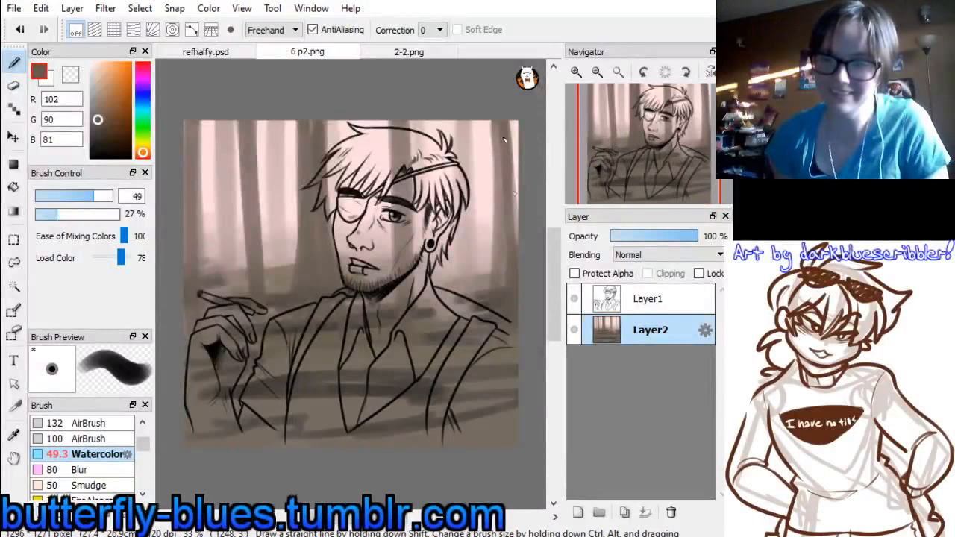
{"action": "left_click_drag", "start_coordinate": [514, 124], "coordinate": [516, 288]}
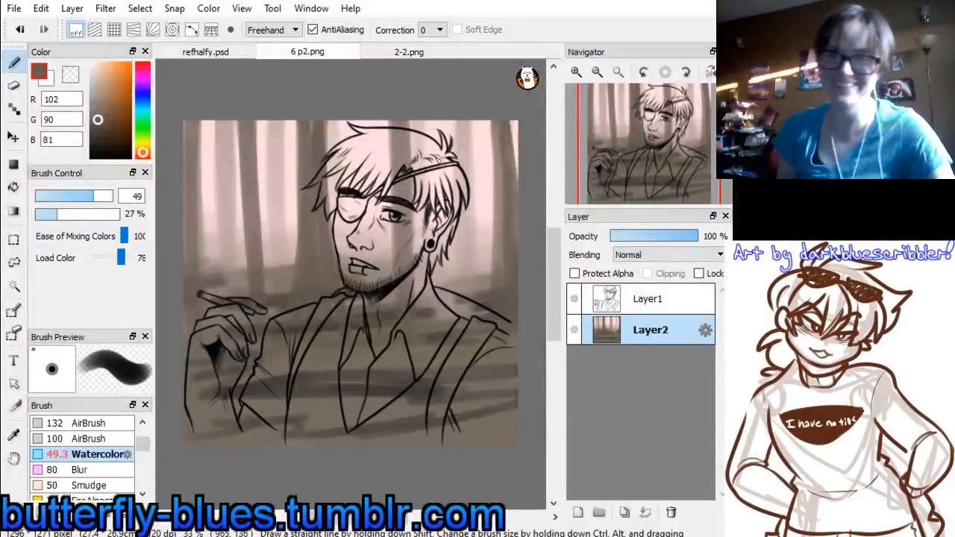
Add a new layer between the line art and the background, and close 2-2.png and refhalfy.psd
{"action": "left_click", "coordinate": [577, 513]}
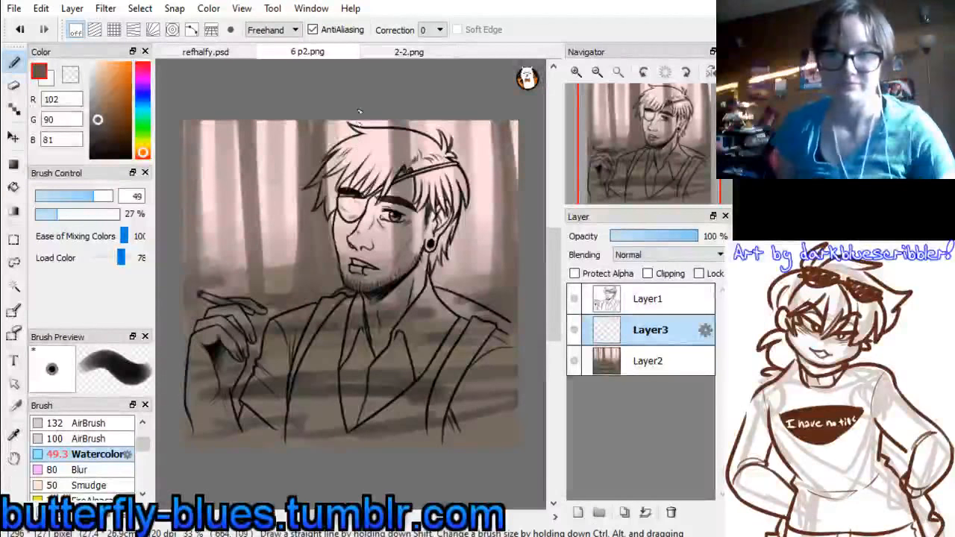
{"action": "left_click", "coordinate": [401, 52]}
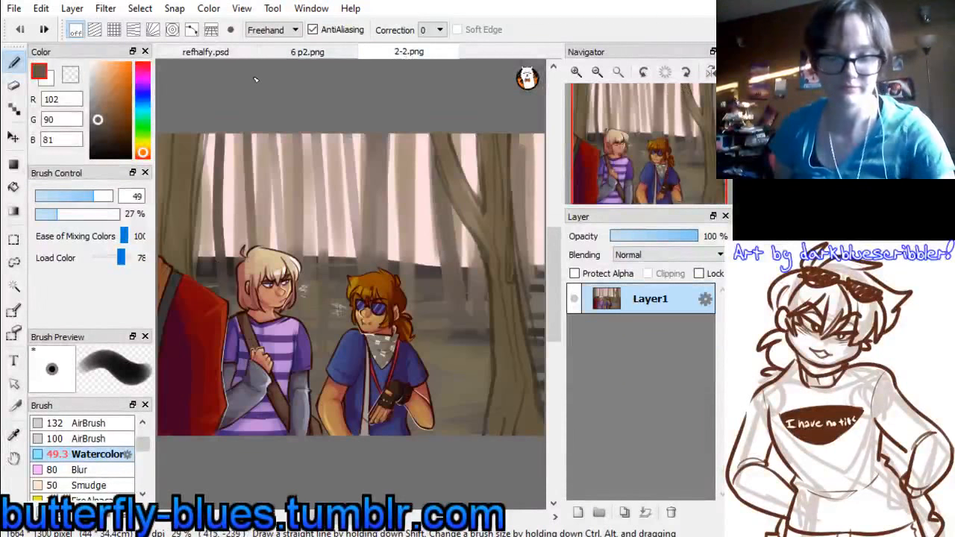
{"action": "key", "text": "ctrl+w"}
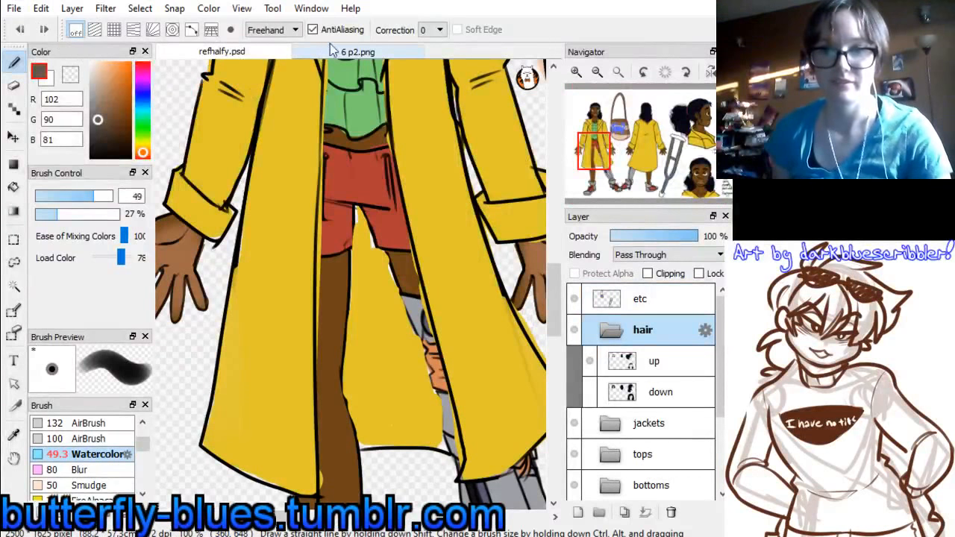
{"action": "key", "text": "ctrl+w"}
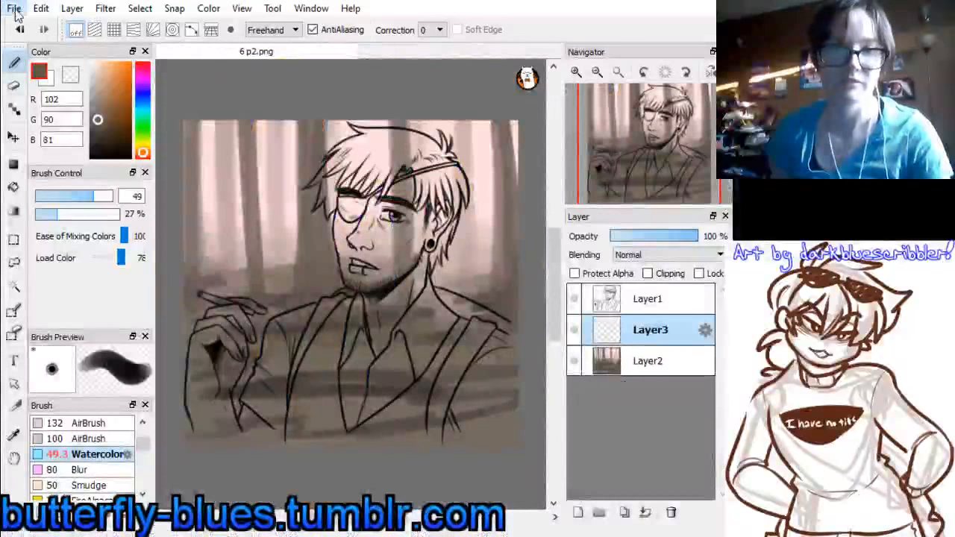
Open chapter3outfits2.png, sample the skin tone (213, 161, 123) from the standing man's face, and return to 6 p2.png
{"action": "left_click", "coordinate": [8, 89]}
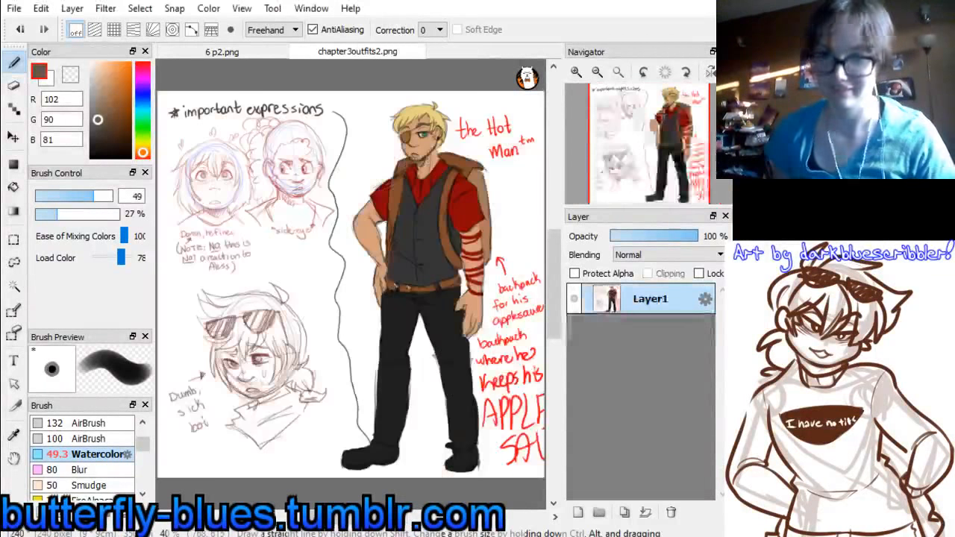
{"action": "left_click", "coordinate": [432, 136], "text": "alt"}
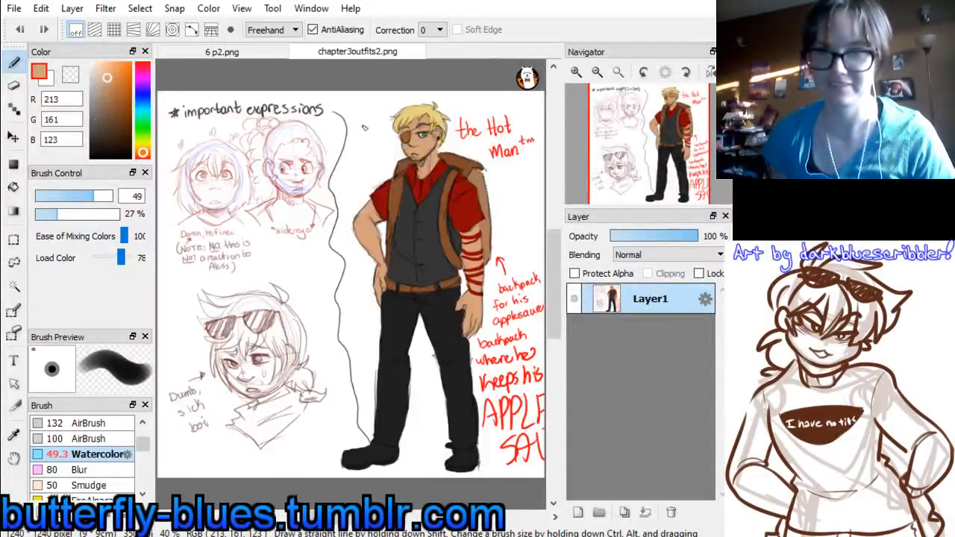
{"action": "left_click", "coordinate": [222, 51]}
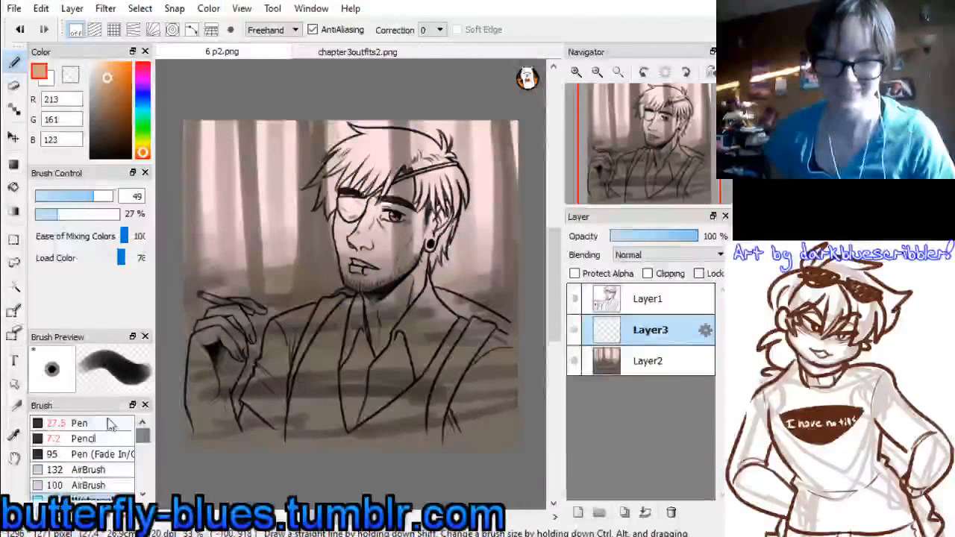
Paint flat skin colour over the neck, jaw and ear with the Pen brush at size 70
{"action": "left_click", "coordinate": [111, 423]}
{"action": "left_click_drag", "start_coordinate": [367, 222], "coordinate": [377, 244]}
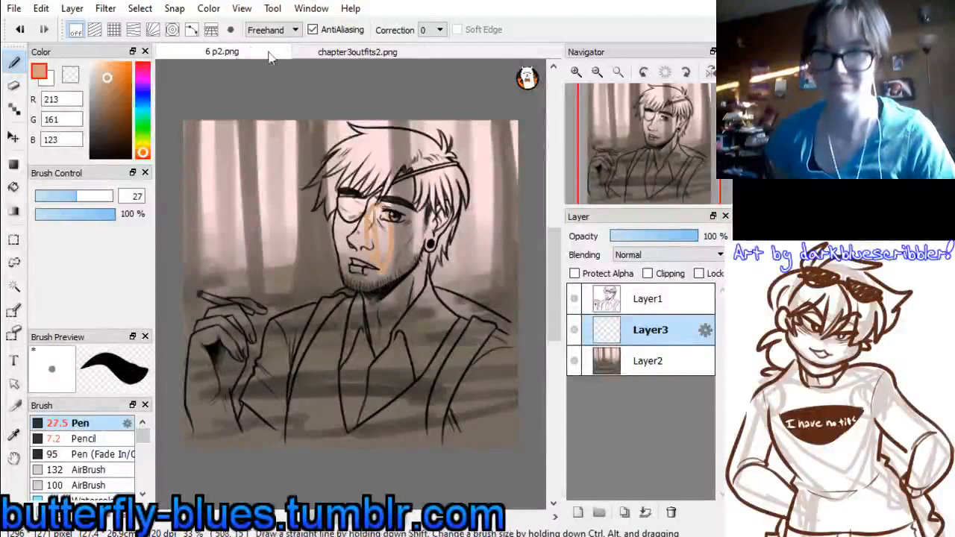
{"action": "key", "text": "ctrl+z"}
{"action": "left_click_drag", "start_coordinate": [95, 199], "coordinate": [99, 199]}
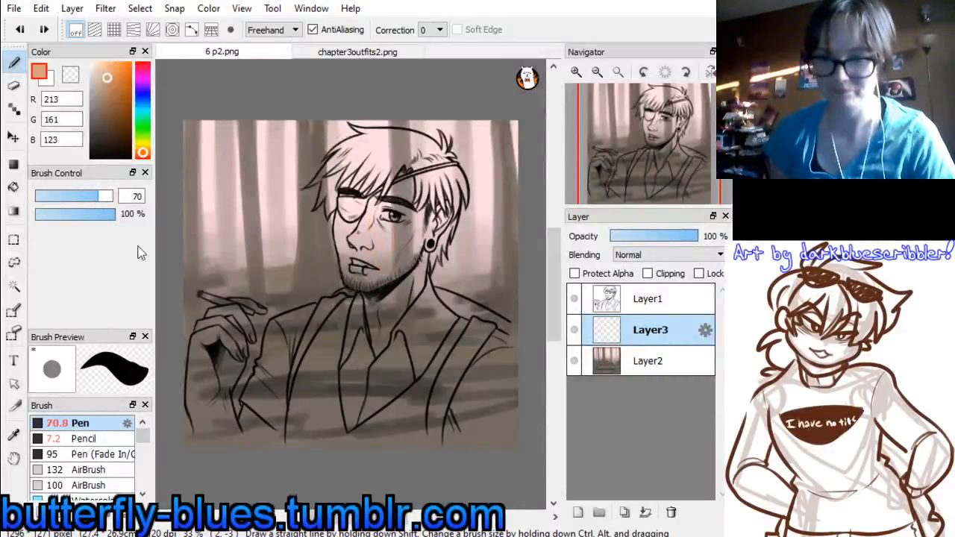
{"action": "left_click_drag", "start_coordinate": [377, 275], "coordinate": [381, 373]}
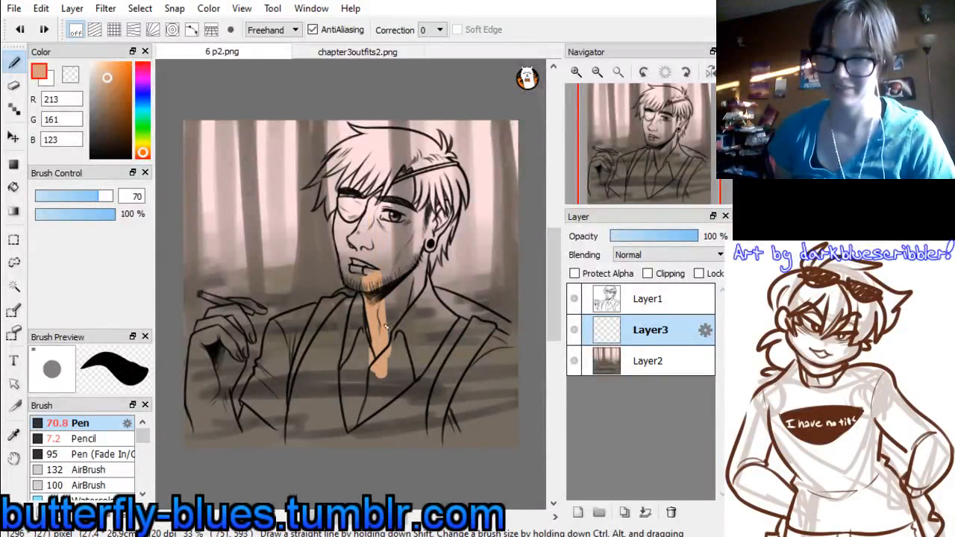
{"action": "mouse_move", "coordinate": [386, 326]}
{"action": "left_mouse_down"}
{"action": "mouse_move", "coordinate": [402, 276]}
{"action": "mouse_move", "coordinate": [422, 237]}
{"action": "left_mouse_up"}
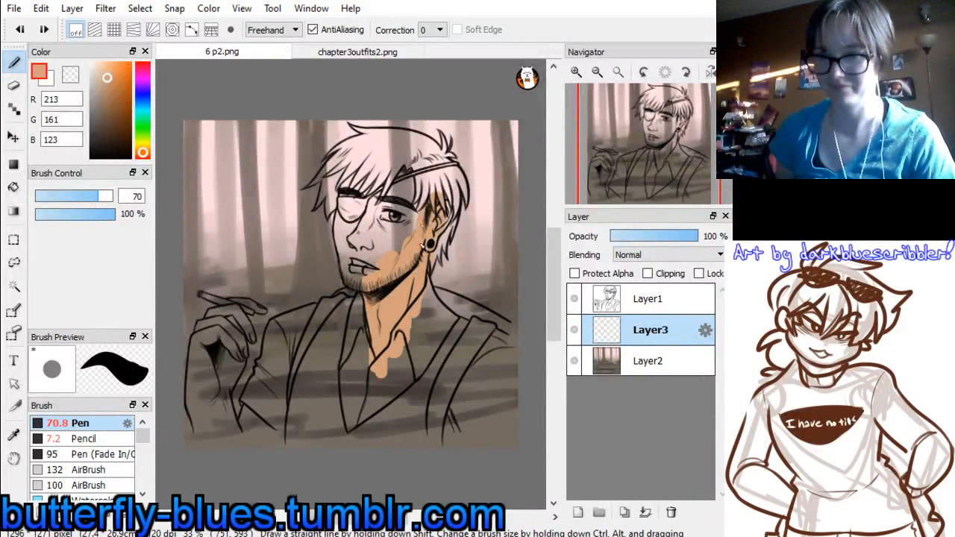
{"action": "key", "text": "ctrl+z"}
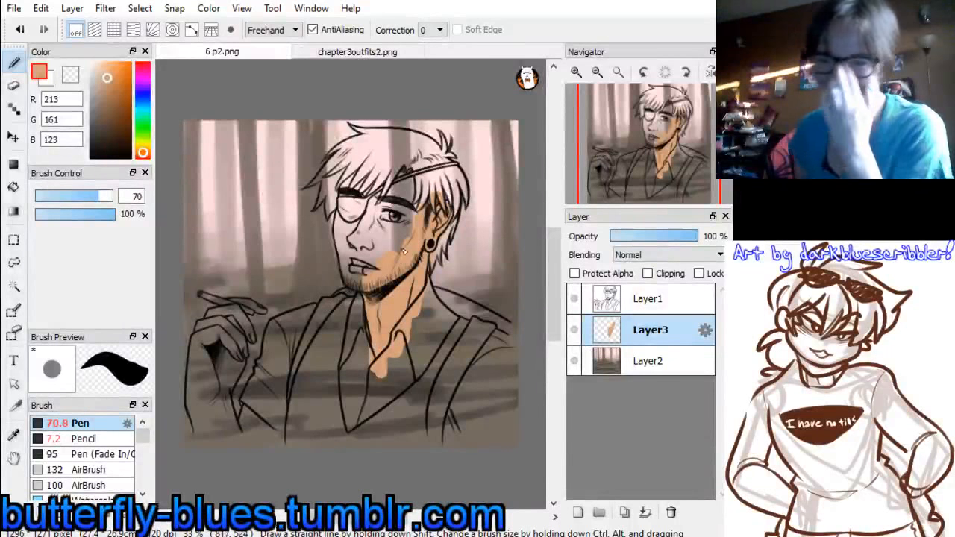
Fill the rest of the face with the flat skin colour, from the forehead under the fringe to the eyepatch and chin
{"action": "left_click_drag", "start_coordinate": [409, 206], "coordinate": [399, 177]}
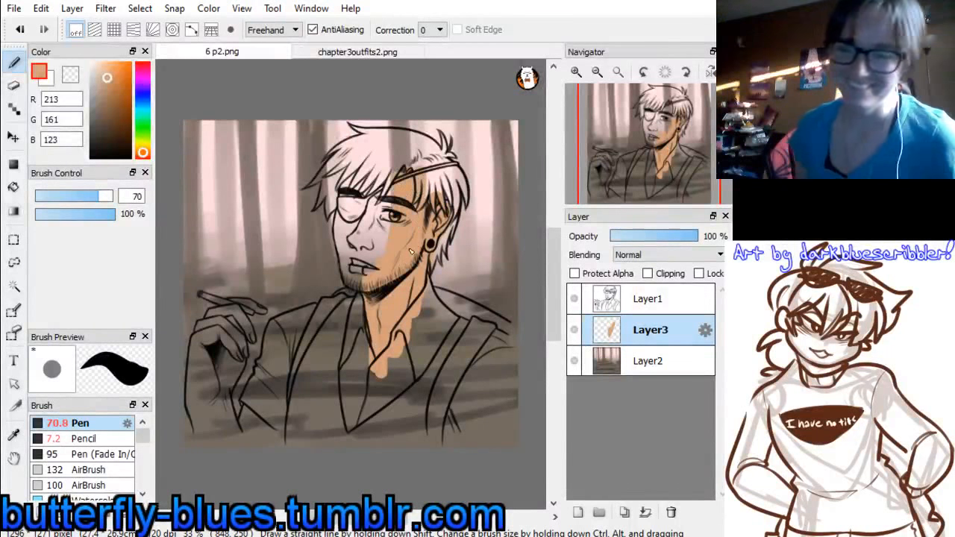
{"action": "mouse_move", "coordinate": [348, 211]}
{"action": "left_mouse_down"}
{"action": "mouse_move", "coordinate": [357, 179]}
{"action": "mouse_move", "coordinate": [350, 214]}
{"action": "mouse_move", "coordinate": [350, 198]}
{"action": "mouse_move", "coordinate": [374, 174]}
{"action": "mouse_move", "coordinate": [397, 169]}
{"action": "left_mouse_up"}
{"action": "left_click_drag", "start_coordinate": [358, 246], "coordinate": [342, 221]}
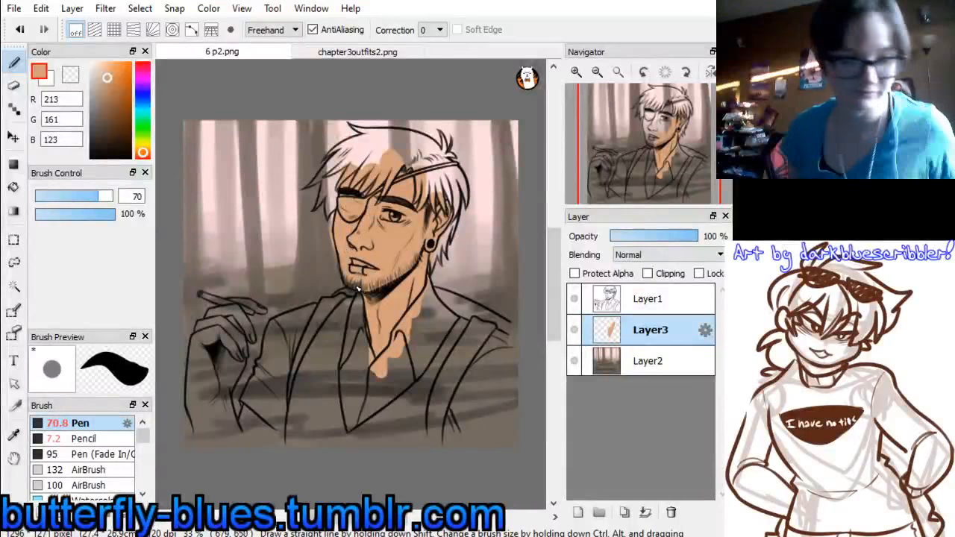
{"action": "key", "text": "ctrl+z"}
{"action": "left_click_drag", "start_coordinate": [362, 185], "coordinate": [382, 176]}
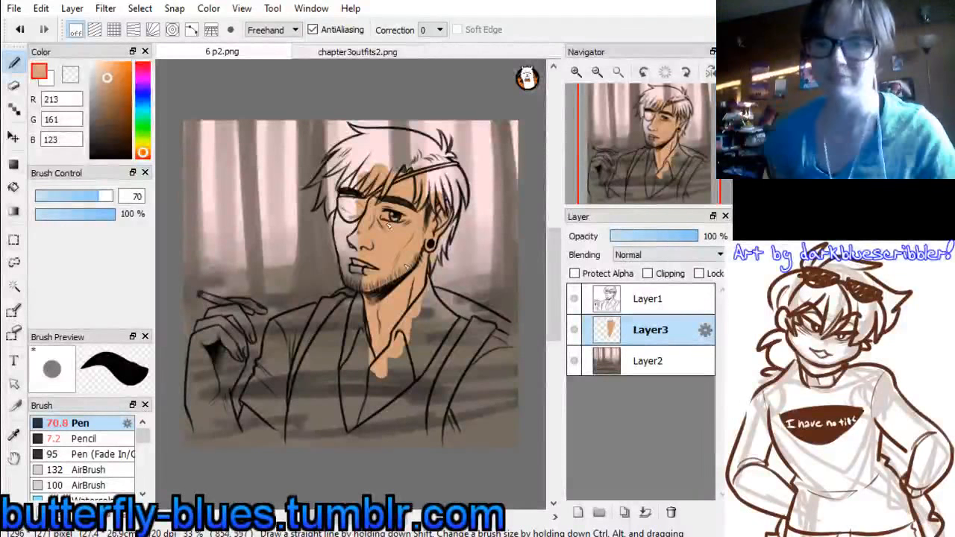
{"action": "mouse_move", "coordinate": [363, 164]}
{"action": "left_mouse_down"}
{"action": "mouse_move", "coordinate": [344, 233]}
{"action": "mouse_move", "coordinate": [343, 223]}
{"action": "mouse_move", "coordinate": [352, 270]}
{"action": "left_mouse_up"}
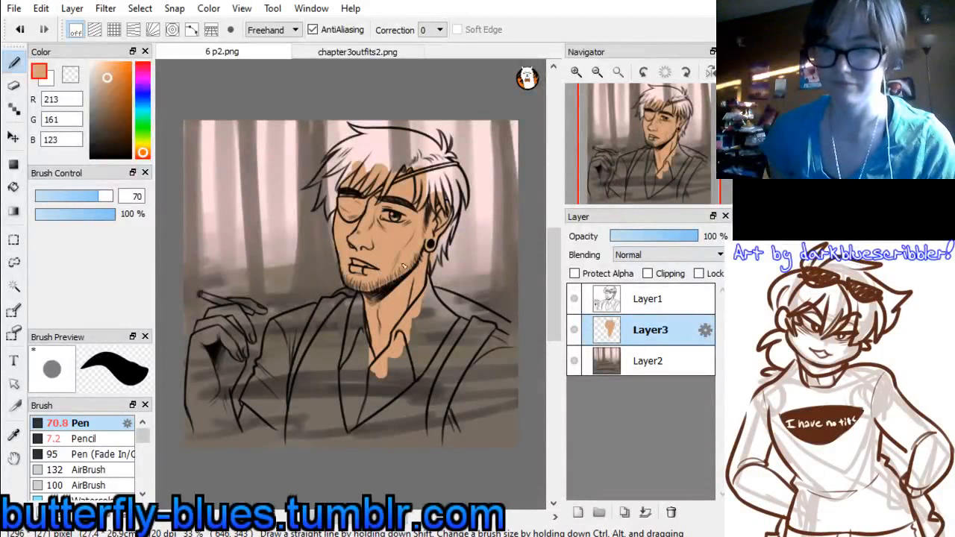
Paint the flat skin colour over the upper arm, forearm, raised hand and fingers holding the cigarette
{"action": "mouse_move", "coordinate": [282, 397]}
{"action": "left_mouse_down"}
{"action": "mouse_move", "coordinate": [271, 422]}
{"action": "mouse_move", "coordinate": [243, 436]}
{"action": "mouse_move", "coordinate": [252, 420]}
{"action": "left_mouse_up"}
{"action": "mouse_move", "coordinate": [208, 339]}
{"action": "left_mouse_down"}
{"action": "mouse_move", "coordinate": [213, 418]}
{"action": "mouse_move", "coordinate": [216, 390]}
{"action": "mouse_move", "coordinate": [221, 398]}
{"action": "mouse_move", "coordinate": [228, 390]}
{"action": "mouse_move", "coordinate": [237, 361]}
{"action": "mouse_move", "coordinate": [224, 390]}
{"action": "mouse_move", "coordinate": [238, 383]}
{"action": "mouse_move", "coordinate": [226, 337]}
{"action": "mouse_move", "coordinate": [236, 362]}
{"action": "left_mouse_up"}
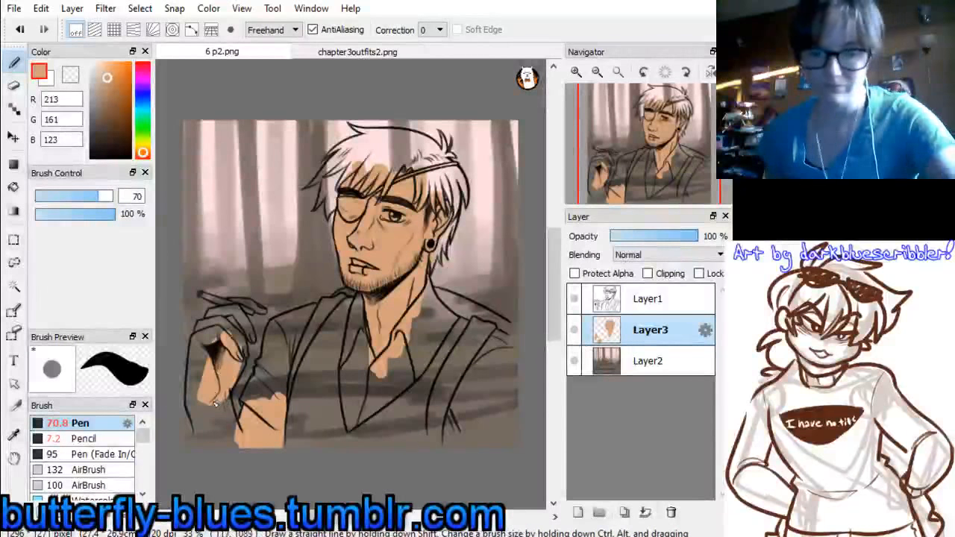
{"action": "mouse_move", "coordinate": [212, 350]}
{"action": "left_mouse_down"}
{"action": "mouse_move", "coordinate": [198, 406]}
{"action": "mouse_move", "coordinate": [210, 425]}
{"action": "mouse_move", "coordinate": [196, 404]}
{"action": "mouse_move", "coordinate": [214, 460]}
{"action": "mouse_move", "coordinate": [226, 444]}
{"action": "mouse_move", "coordinate": [220, 397]}
{"action": "left_mouse_up"}
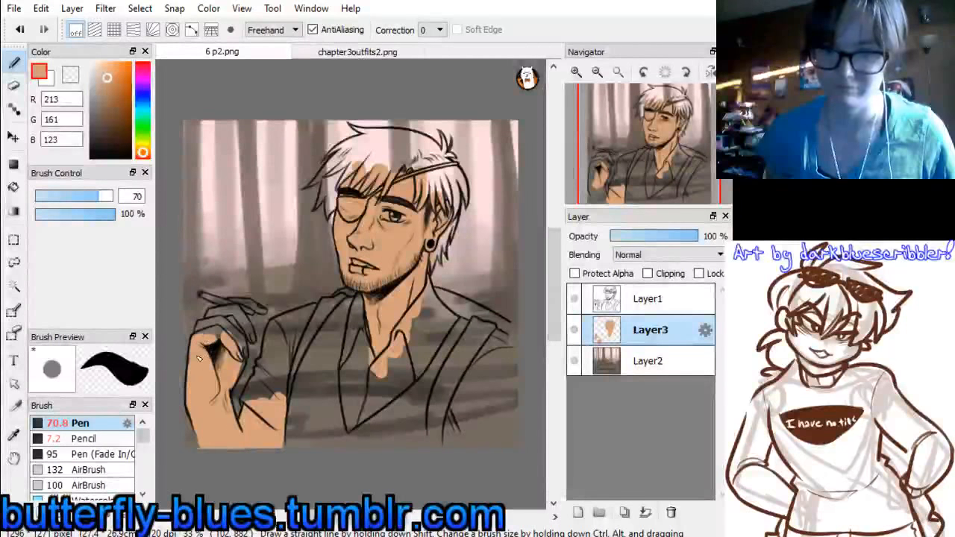
{"action": "mouse_move", "coordinate": [209, 340]}
{"action": "left_mouse_down"}
{"action": "mouse_move", "coordinate": [218, 332]}
{"action": "mouse_move", "coordinate": [240, 351]}
{"action": "left_mouse_up"}
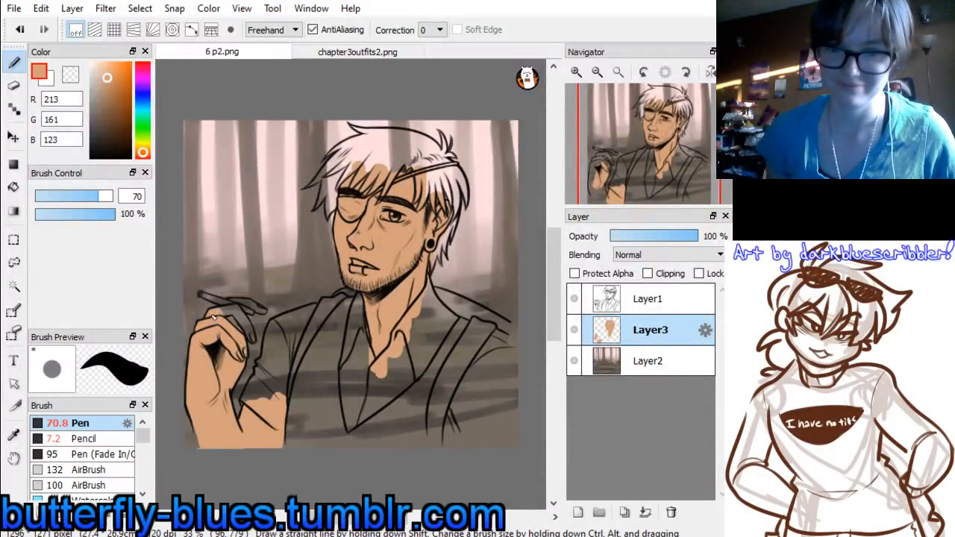
{"action": "left_click_drag", "start_coordinate": [231, 314], "coordinate": [249, 330]}
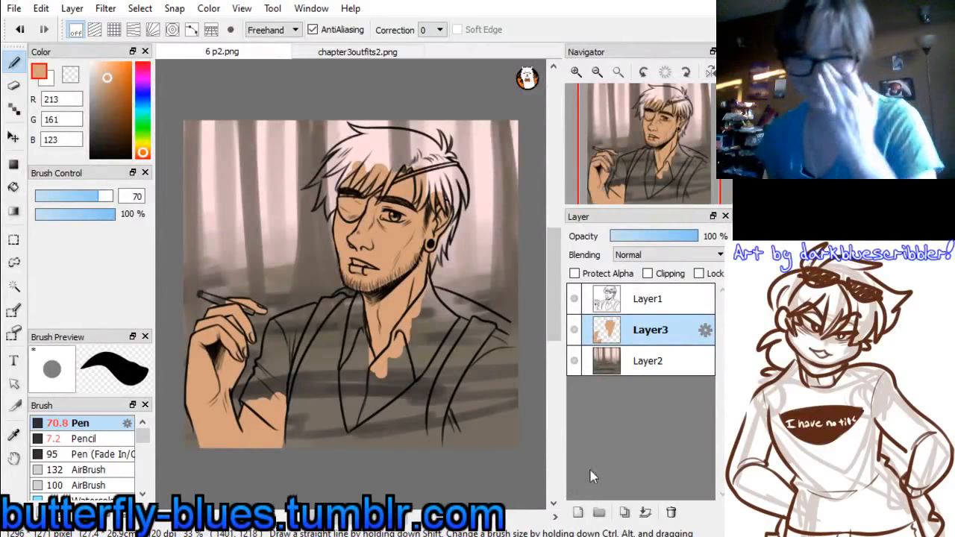
Add a new layer above the skin colour layer and clip it to that layer
{"action": "left_click", "coordinate": [577, 512]}
{"action": "left_click", "coordinate": [649, 274]}
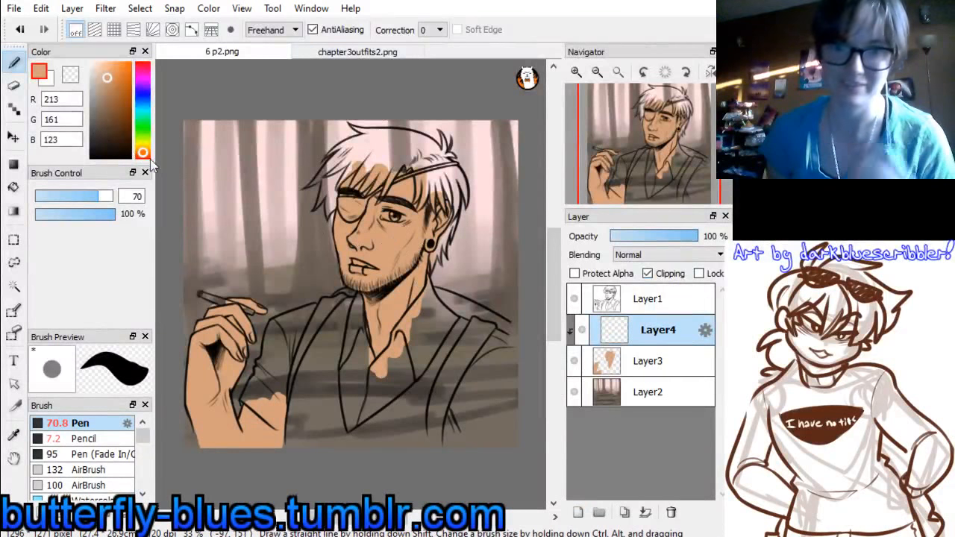
Shade the neck, collar opening and ear in reddish brown (184, 100, 87) with the Watercolor brush at size 49
{"action": "left_click_drag", "start_coordinate": [143, 155], "coordinate": [139, 159]}
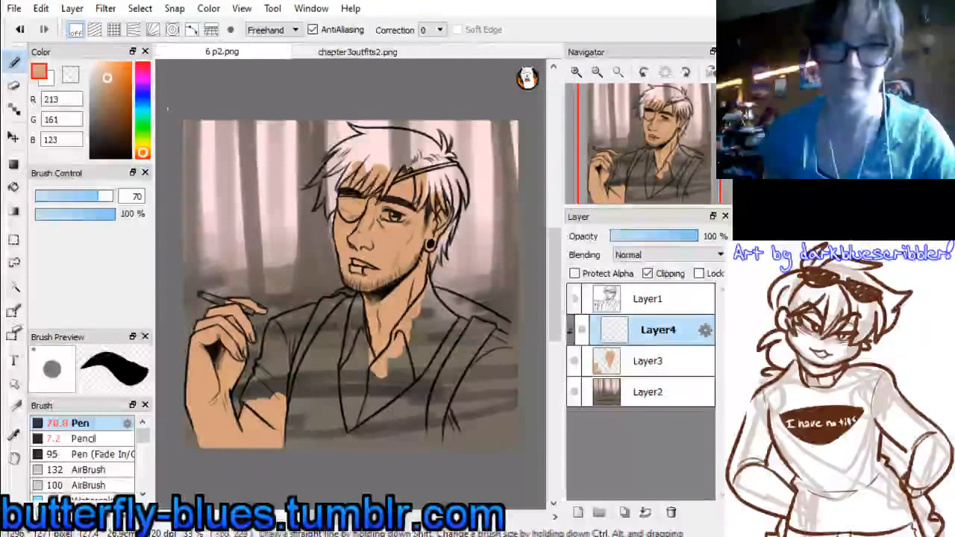
{"action": "left_click", "coordinate": [142, 156]}
{"action": "left_click", "coordinate": [111, 89]}
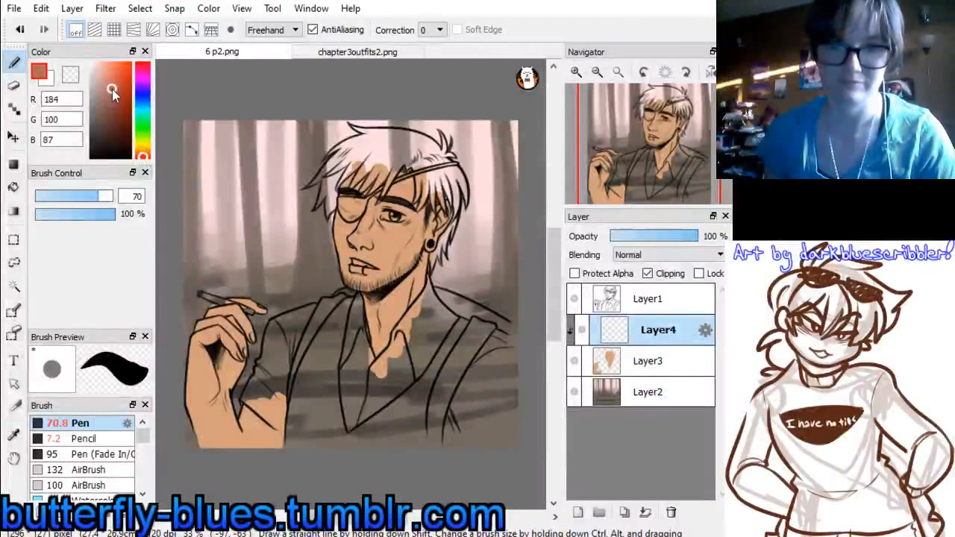
{"action": "scroll", "coordinate": [145, 494], "scroll_direction": "down", "scroll_amount": 3}
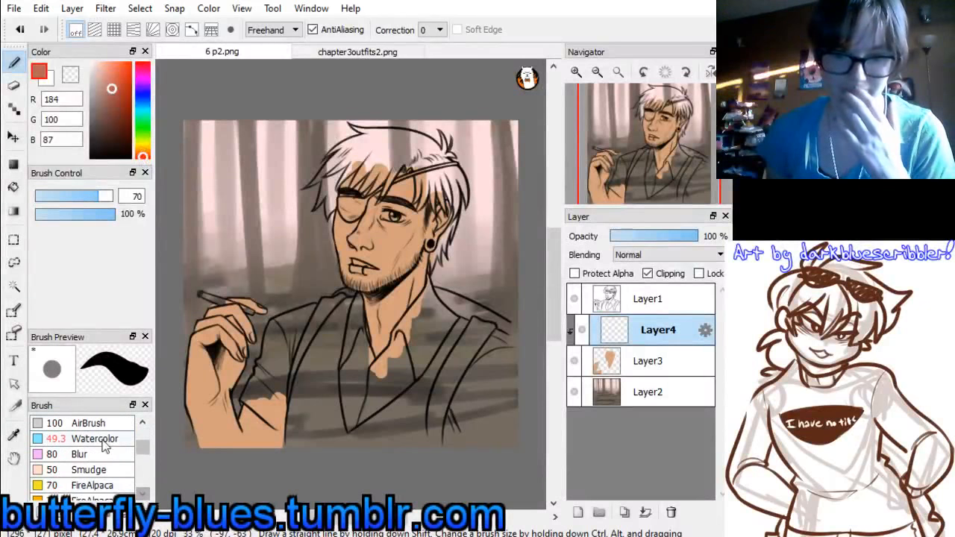
{"action": "left_click", "coordinate": [97, 439]}
{"action": "mouse_move", "coordinate": [380, 300]}
{"action": "left_mouse_down"}
{"action": "mouse_move", "coordinate": [424, 271]}
{"action": "mouse_move", "coordinate": [418, 281]}
{"action": "left_mouse_up"}
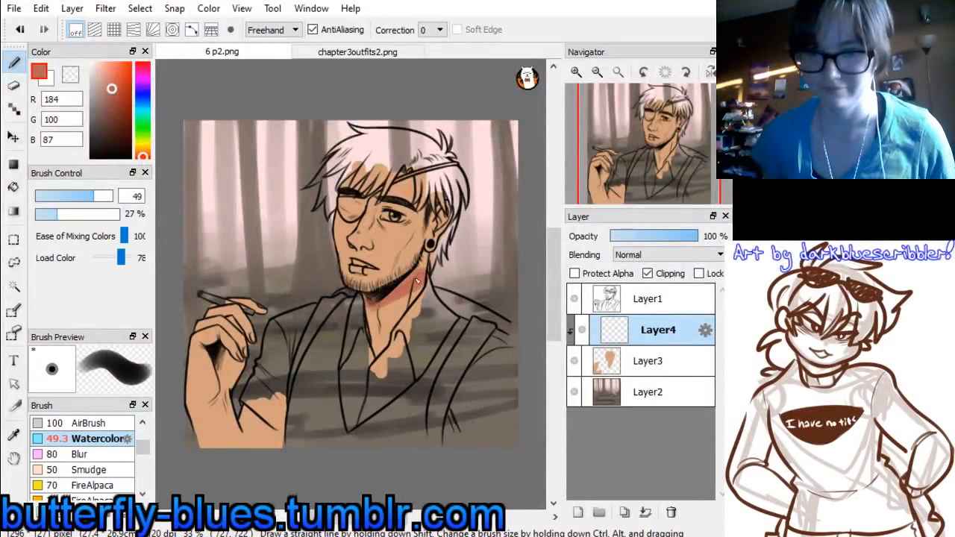
{"action": "mouse_move", "coordinate": [377, 317]}
{"action": "left_mouse_down"}
{"action": "mouse_move", "coordinate": [378, 350]}
{"action": "mouse_move", "coordinate": [427, 290]}
{"action": "mouse_move", "coordinate": [428, 247]}
{"action": "mouse_move", "coordinate": [419, 278]}
{"action": "mouse_move", "coordinate": [452, 210]}
{"action": "mouse_move", "coordinate": [434, 240]}
{"action": "mouse_move", "coordinate": [429, 217]}
{"action": "left_mouse_up"}
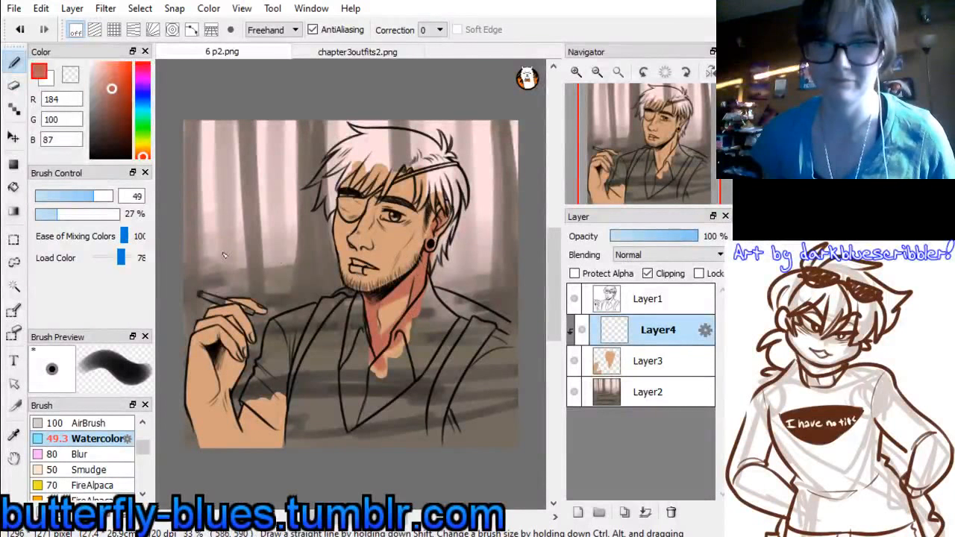
Shade the face, jaw and forehead under the fringe with the reddish brown at Watercolor brush size 74
{"action": "left_click", "coordinate": [100, 196]}
{"action": "mouse_move", "coordinate": [364, 248]}
{"action": "left_mouse_down"}
{"action": "mouse_move", "coordinate": [384, 203]}
{"action": "mouse_move", "coordinate": [370, 241]}
{"action": "mouse_move", "coordinate": [387, 206]}
{"action": "mouse_move", "coordinate": [392, 226]}
{"action": "mouse_move", "coordinate": [400, 221]}
{"action": "mouse_move", "coordinate": [423, 186]}
{"action": "left_mouse_up"}
{"action": "mouse_move", "coordinate": [423, 226]}
{"action": "left_mouse_down"}
{"action": "mouse_move", "coordinate": [411, 265]}
{"action": "mouse_move", "coordinate": [421, 231]}
{"action": "mouse_move", "coordinate": [389, 281]}
{"action": "left_mouse_up"}
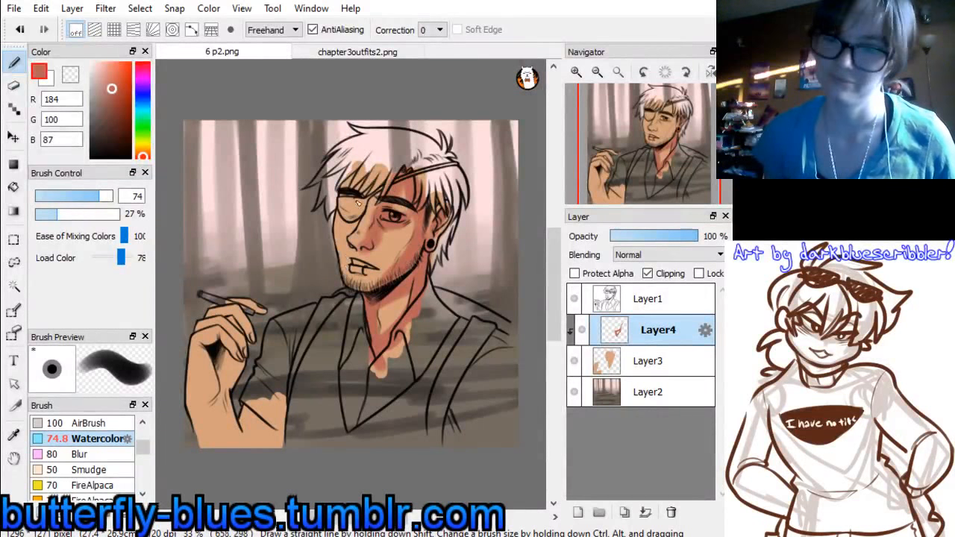
{"action": "mouse_move", "coordinate": [345, 177]}
{"action": "left_mouse_down"}
{"action": "mouse_move", "coordinate": [370, 178]}
{"action": "mouse_move", "coordinate": [356, 200]}
{"action": "mouse_move", "coordinate": [409, 166]}
{"action": "left_mouse_up"}
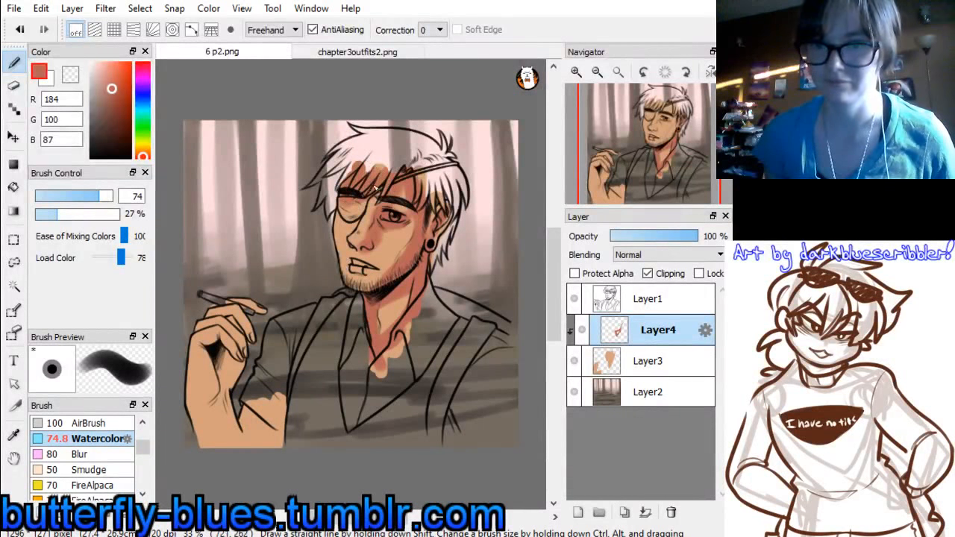
Shade the upper arm, wrist, palm and fingers in the reddish brown, and blend the edges with sampled skin colour
{"action": "mouse_move", "coordinate": [283, 399]}
{"action": "left_mouse_down"}
{"action": "mouse_move", "coordinate": [258, 444]}
{"action": "mouse_move", "coordinate": [245, 415]}
{"action": "mouse_move", "coordinate": [259, 453]}
{"action": "left_mouse_up"}
{"action": "mouse_move", "coordinate": [215, 403]}
{"action": "left_mouse_down"}
{"action": "mouse_move", "coordinate": [227, 365]}
{"action": "mouse_move", "coordinate": [217, 348]}
{"action": "mouse_move", "coordinate": [221, 359]}
{"action": "mouse_move", "coordinate": [245, 348]}
{"action": "left_mouse_up"}
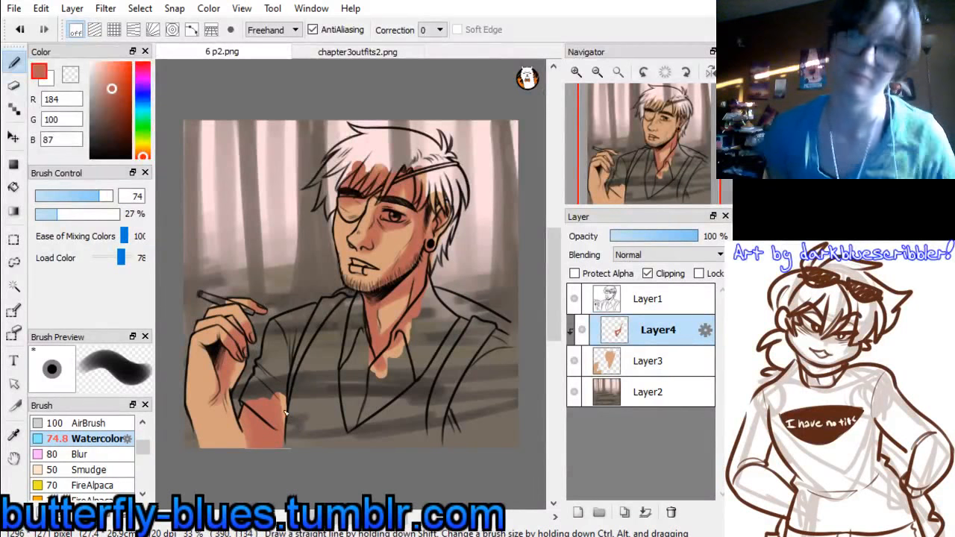
{"action": "left_click_drag", "start_coordinate": [214, 401], "coordinate": [208, 354]}
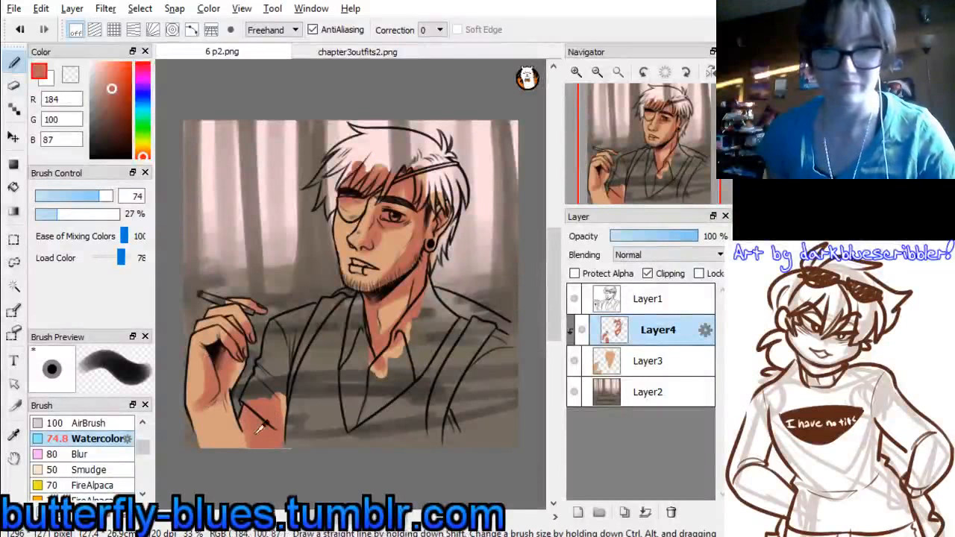
{"action": "left_click", "coordinate": [211, 433], "text": "alt"}
{"action": "mouse_move", "coordinate": [209, 373]}
{"action": "left_mouse_down"}
{"action": "mouse_move", "coordinate": [197, 405]}
{"action": "mouse_move", "coordinate": [244, 443]}
{"action": "left_mouse_up"}
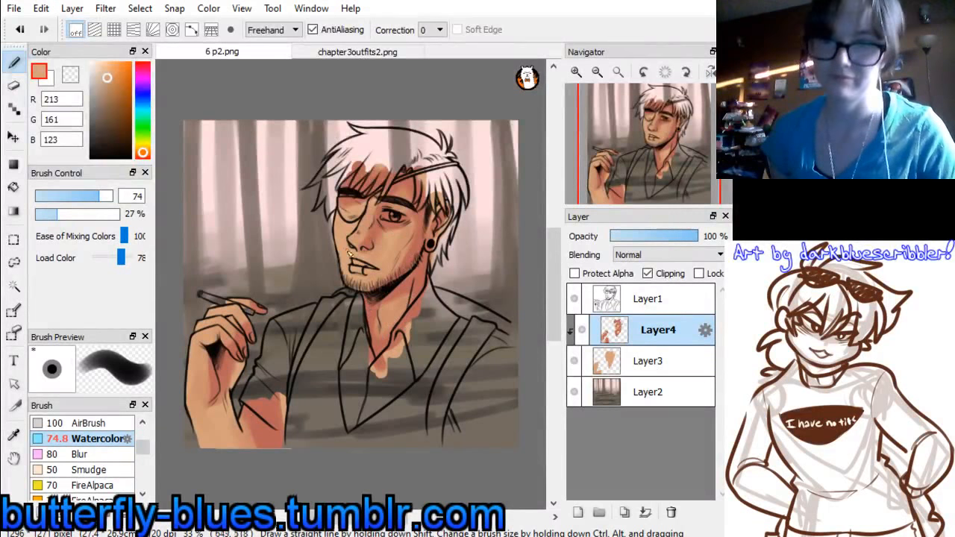
Paint pale cream highlights (255, 228, 186) on the nose, face, raised hand and forearm at Watercolor brush size 29
{"action": "left_click", "coordinate": [145, 152]}
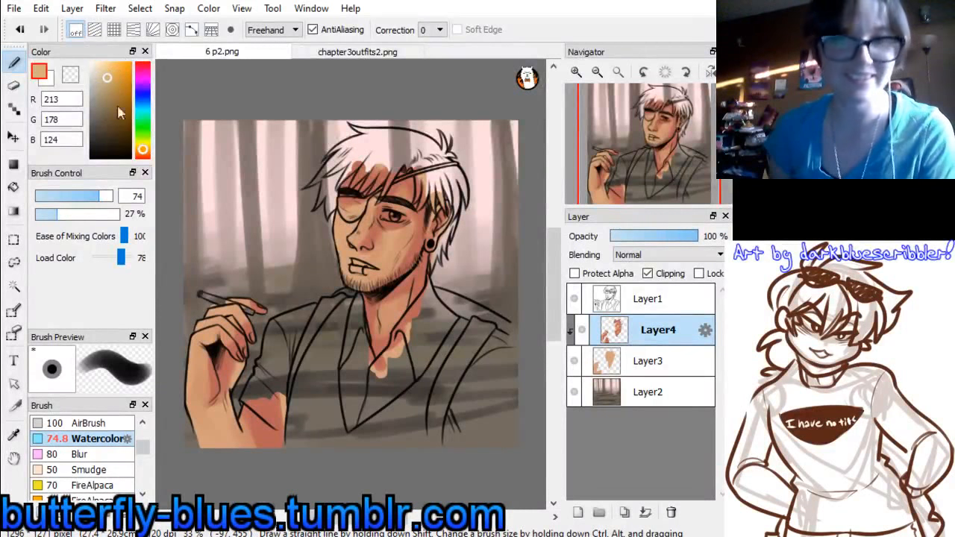
{"action": "left_click", "coordinate": [108, 69]}
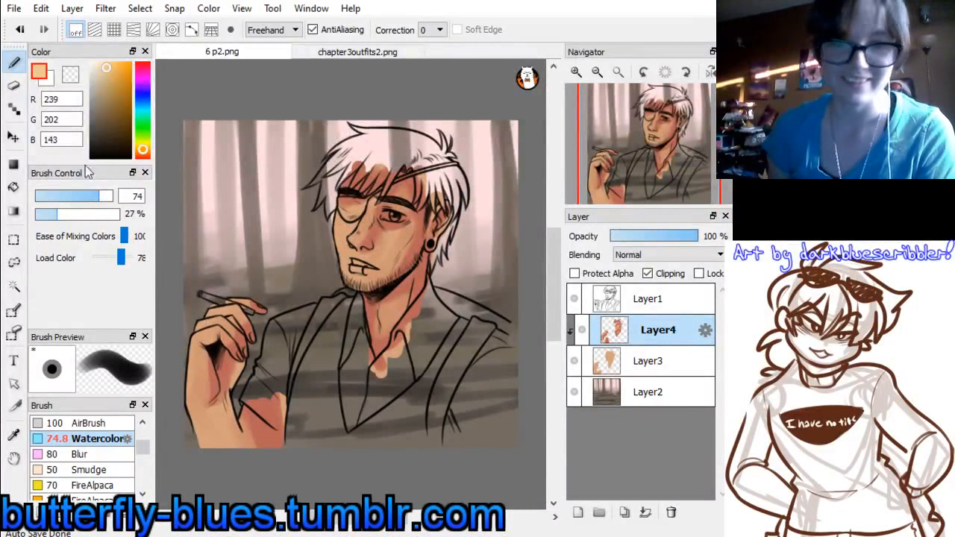
{"action": "left_click_drag", "start_coordinate": [93, 195], "coordinate": [78, 196]}
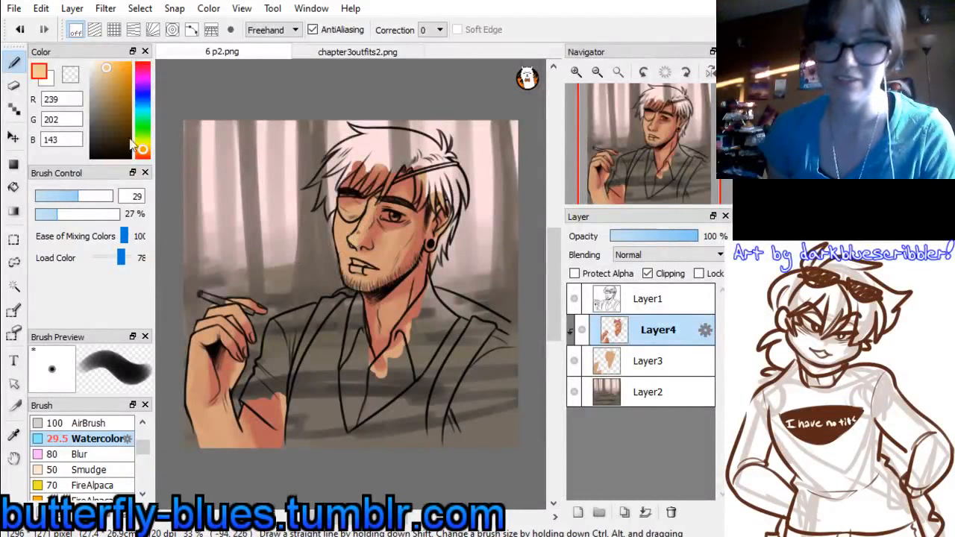
{"action": "left_click", "coordinate": [101, 63]}
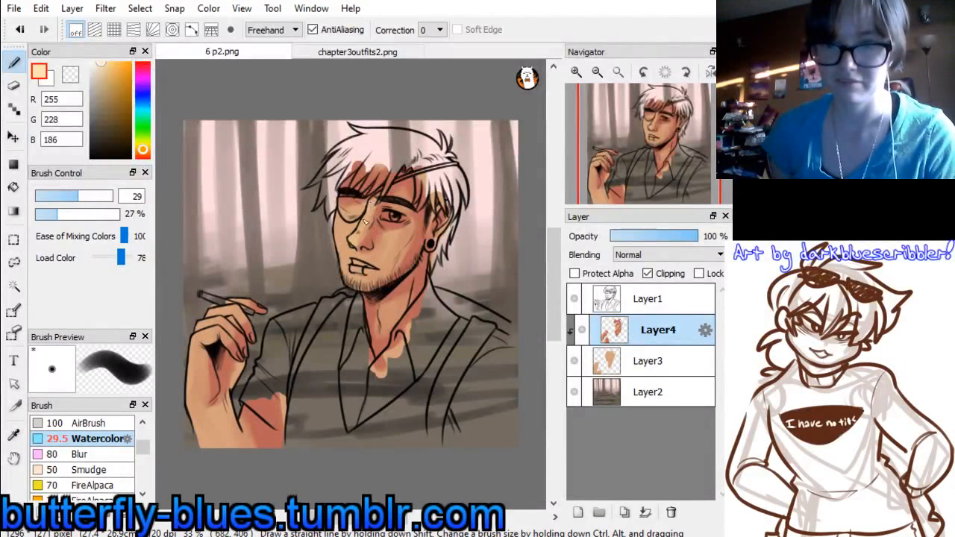
{"action": "mouse_move", "coordinate": [365, 223]}
{"action": "left_mouse_down"}
{"action": "mouse_move", "coordinate": [367, 214]}
{"action": "mouse_move", "coordinate": [361, 231]}
{"action": "left_mouse_up"}
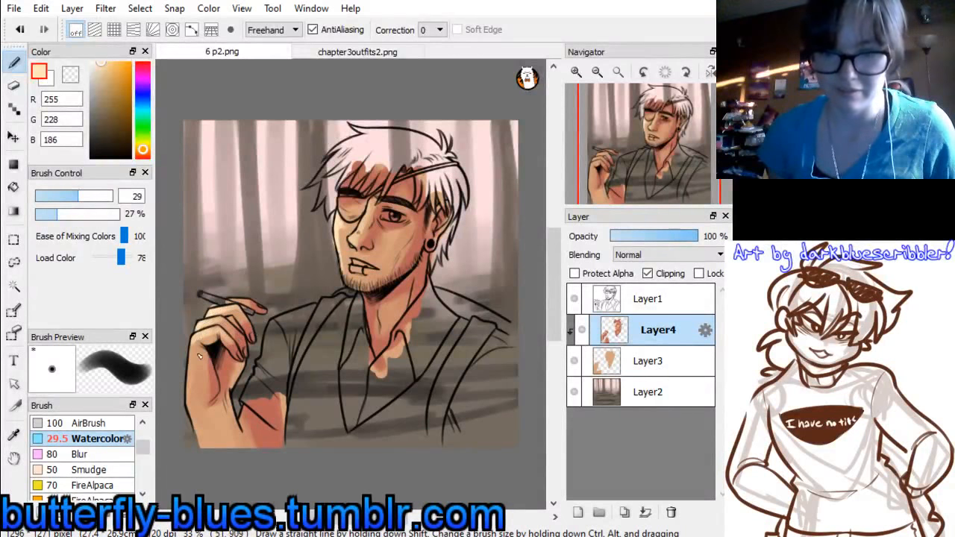
{"action": "mouse_move", "coordinate": [200, 342]}
{"action": "left_mouse_down"}
{"action": "mouse_move", "coordinate": [191, 392]}
{"action": "mouse_move", "coordinate": [190, 373]}
{"action": "mouse_move", "coordinate": [195, 418]}
{"action": "mouse_move", "coordinate": [215, 451]}
{"action": "mouse_move", "coordinate": [192, 395]}
{"action": "left_mouse_up"}
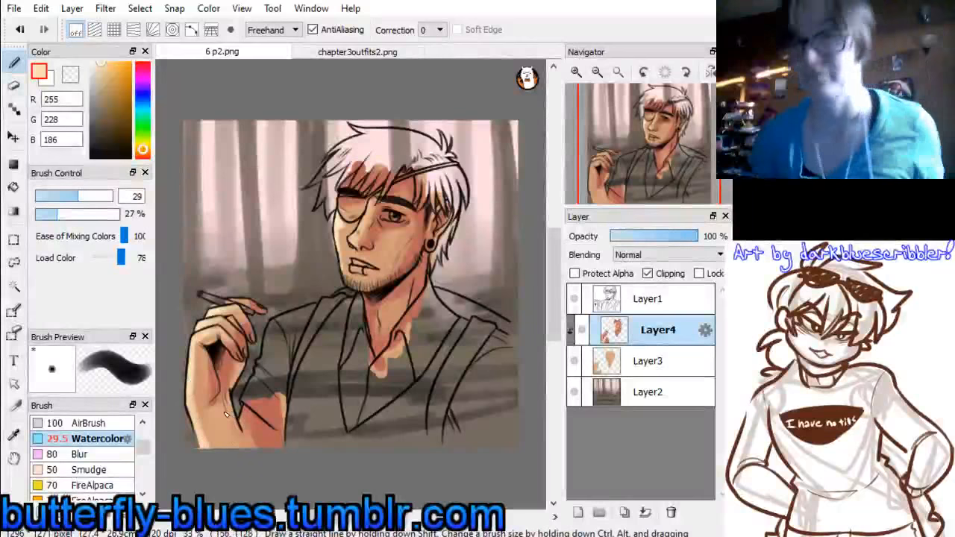
Blend the shading on the hand, wrist and neck with skin tones sampled from the painting at brush size 44
{"action": "left_click", "coordinate": [216, 377], "text": "alt"}
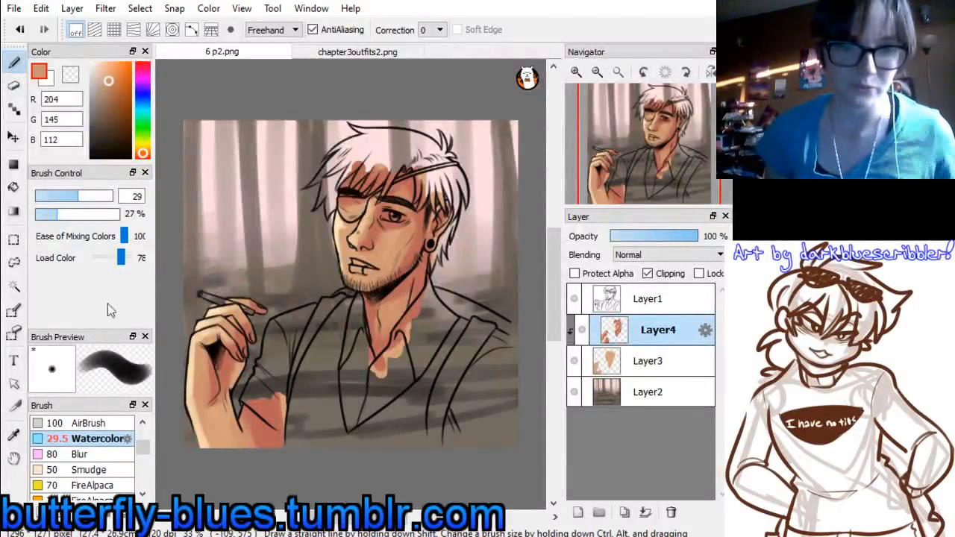
{"action": "left_click", "coordinate": [90, 196]}
{"action": "mouse_move", "coordinate": [205, 376]}
{"action": "left_mouse_down"}
{"action": "mouse_move", "coordinate": [200, 358]}
{"action": "mouse_move", "coordinate": [197, 388]}
{"action": "mouse_move", "coordinate": [215, 407]}
{"action": "left_mouse_up"}
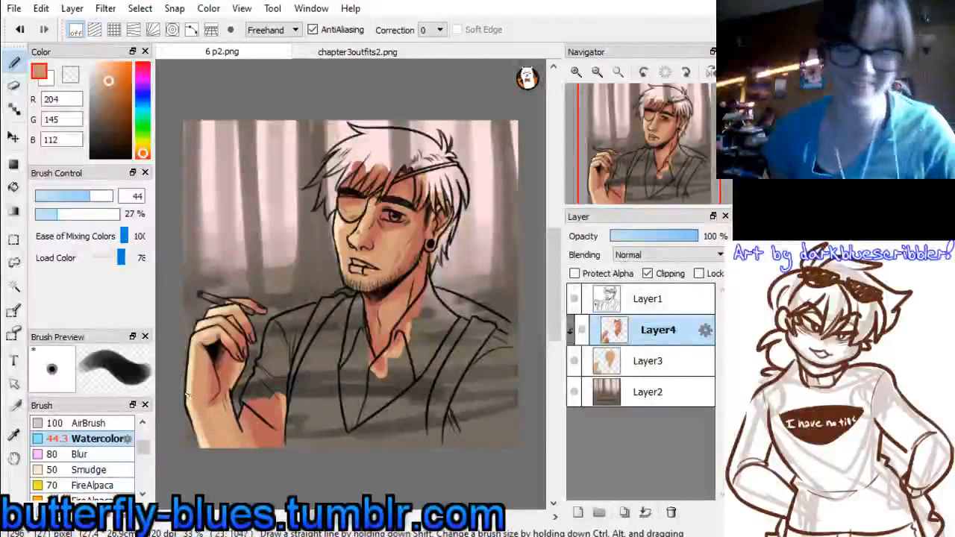
{"action": "left_click", "coordinate": [190, 397], "text": "alt"}
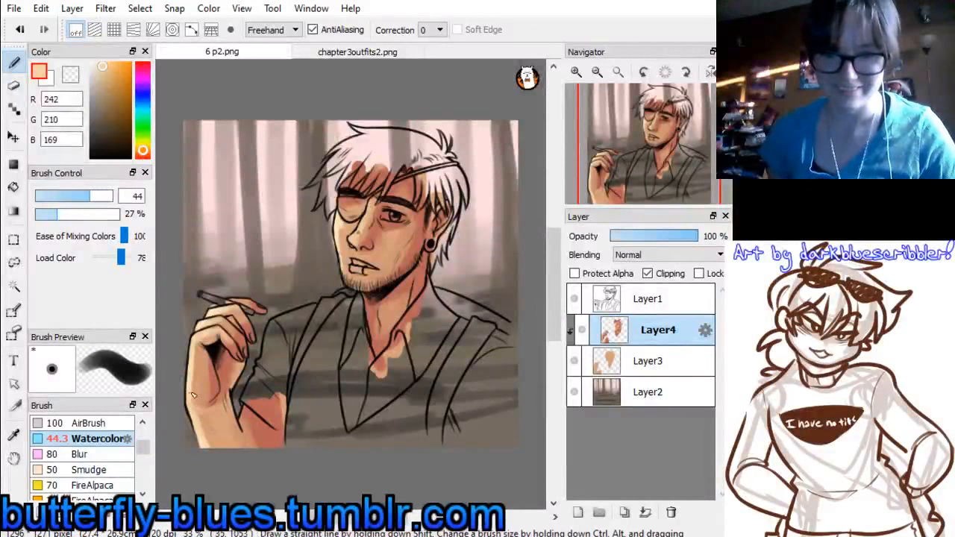
{"action": "left_click_drag", "start_coordinate": [377, 304], "coordinate": [389, 338]}
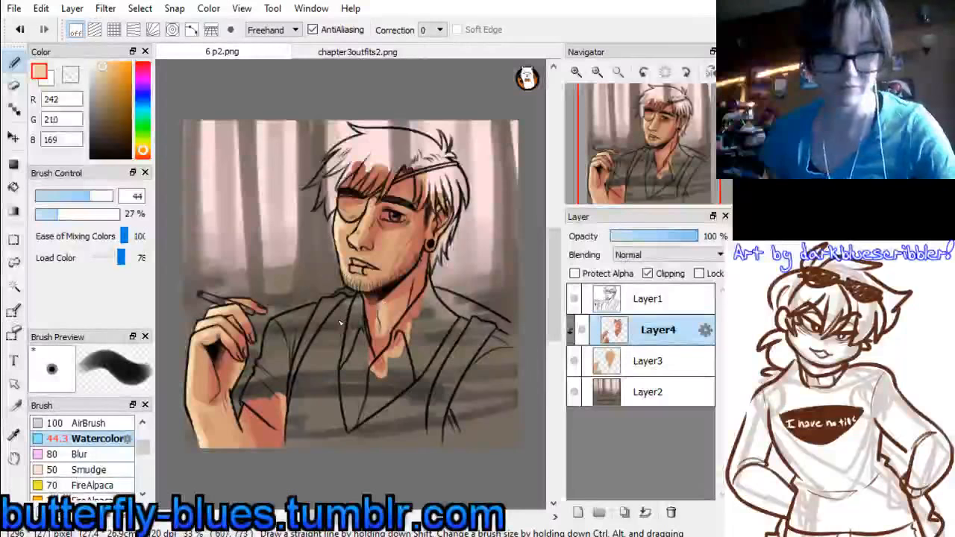
Merge the clipped shading layer down into the skin colour layer and add a new layer above it
{"action": "key", "text": "ctrl+e"}
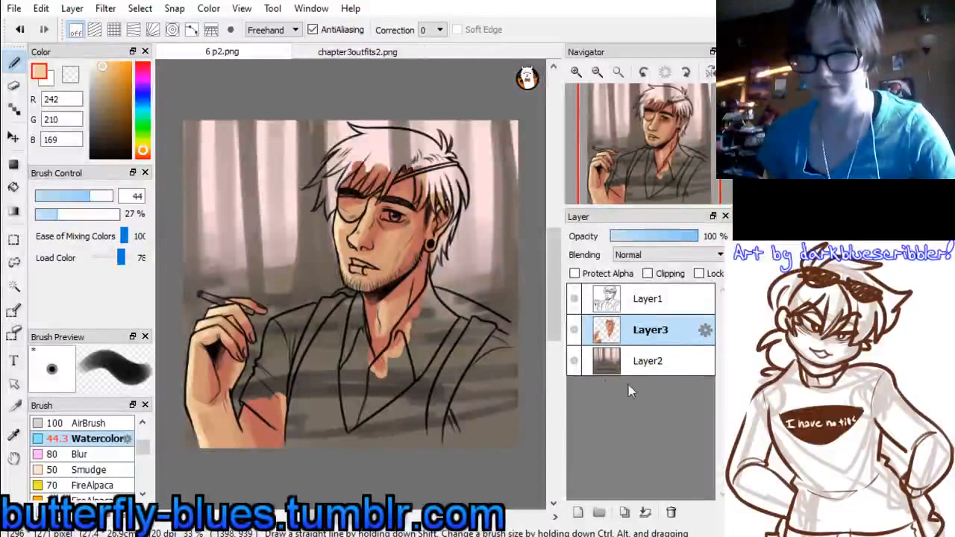
{"action": "left_click", "coordinate": [578, 512]}
Set up the Pen brush in pure white (255, 255, 255) at a size of about 28 for the new layer
{"action": "scroll", "coordinate": [141, 440], "scroll_direction": "up", "scroll_amount": 2}
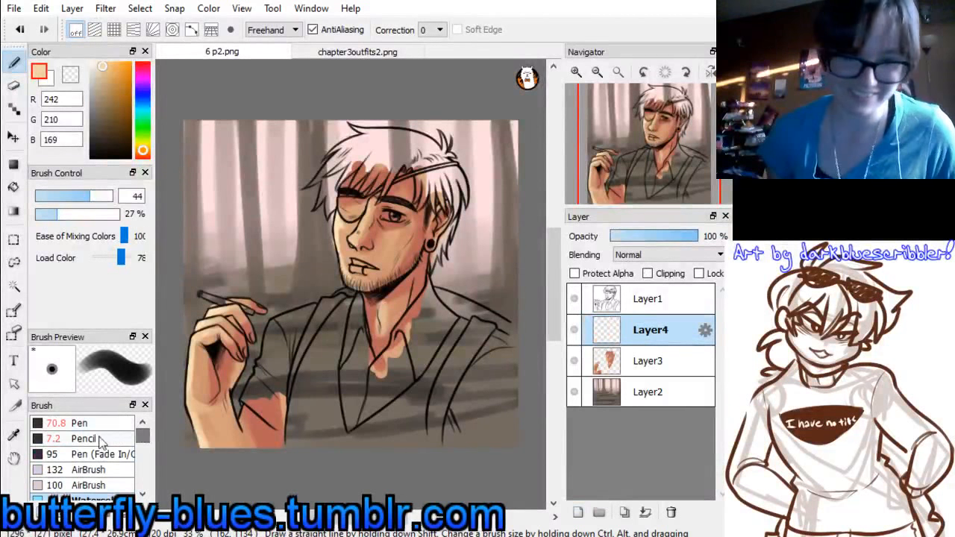
{"action": "left_click", "coordinate": [82, 423]}
{"action": "left_click", "coordinate": [577, 72]}
{"action": "left_click", "coordinate": [576, 72]}
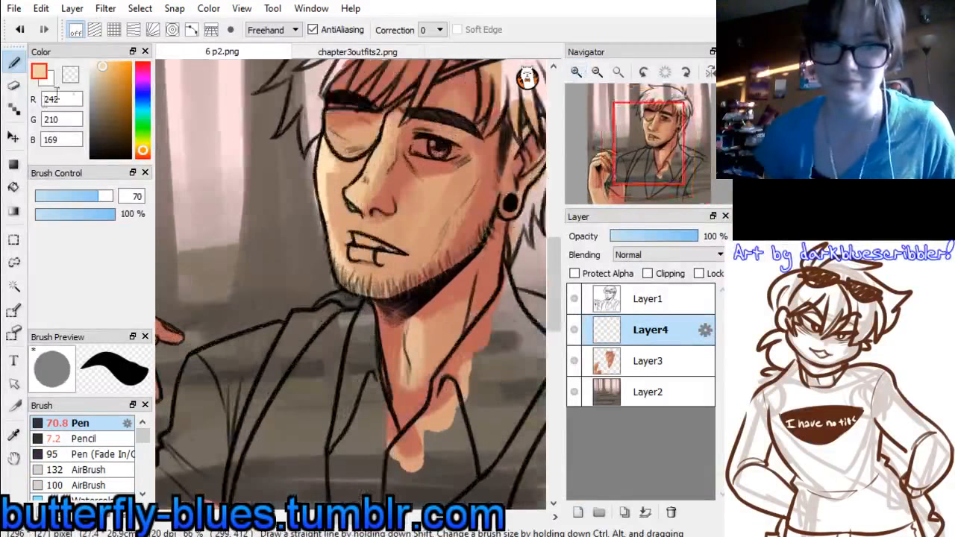
{"action": "left_click_drag", "start_coordinate": [95, 69], "coordinate": [79, 35]}
{"action": "left_click_drag", "start_coordinate": [96, 196], "coordinate": [71, 195]}
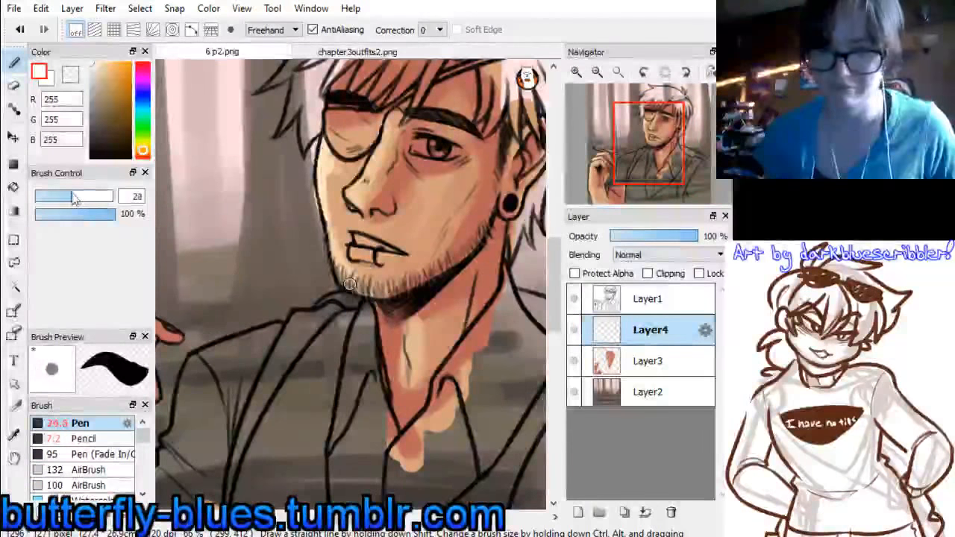
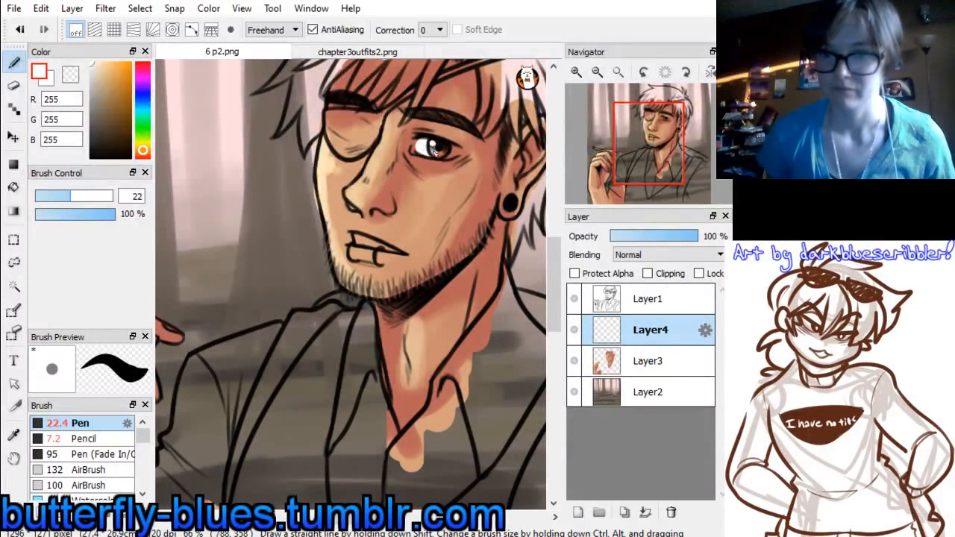
Paint the white of the eye and the teeth pure white, using Pen sizes of about 22 and 19
{"action": "left_click_drag", "start_coordinate": [433, 150], "coordinate": [454, 151]}
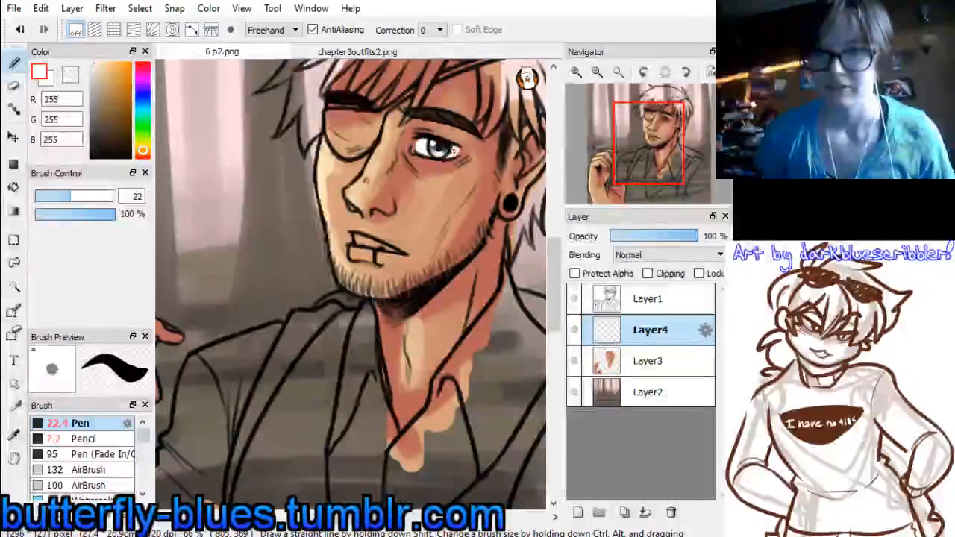
{"action": "left_click_drag", "start_coordinate": [72, 196], "coordinate": [64, 196]}
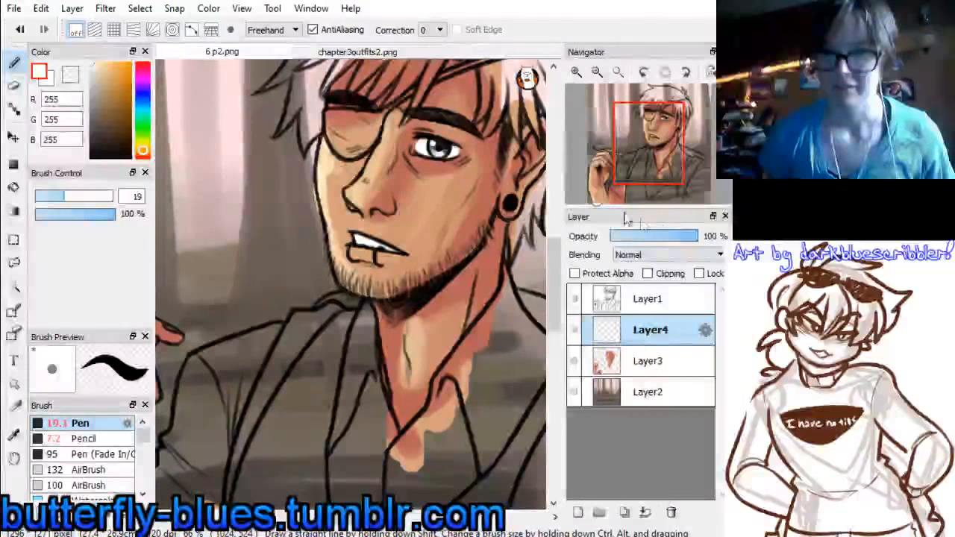
Sample the green eye colour from chapter3outfits2.png, adjust it to (48, 176, 35) and paint the portrait's iris with it
{"action": "left_click", "coordinate": [362, 51]}
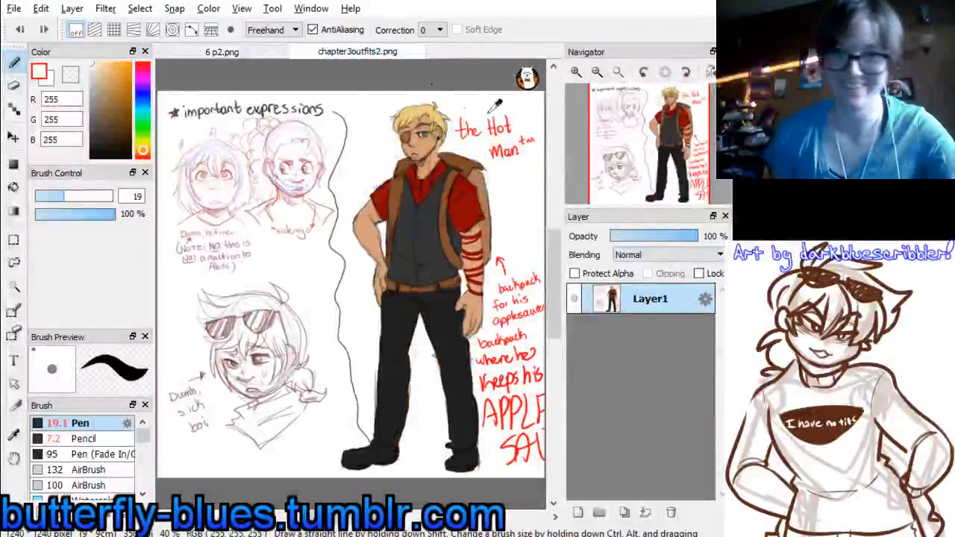
{"action": "left_click", "coordinate": [577, 72]}
{"action": "left_click", "coordinate": [578, 72]}
{"action": "left_click_drag", "start_coordinate": [492, 142], "coordinate": [320, 315]}
{"action": "left_click", "coordinate": [365, 93], "text": "alt"}
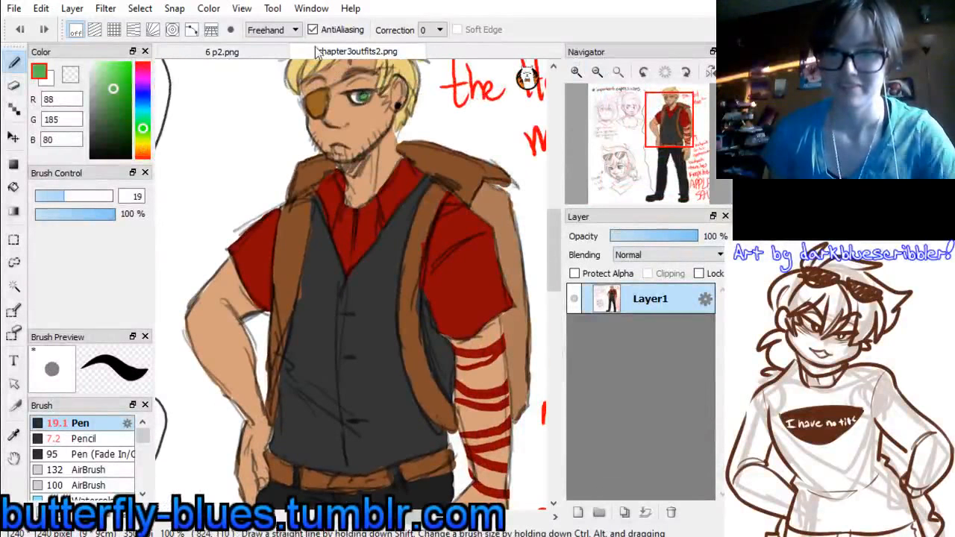
{"action": "left_click", "coordinate": [224, 51]}
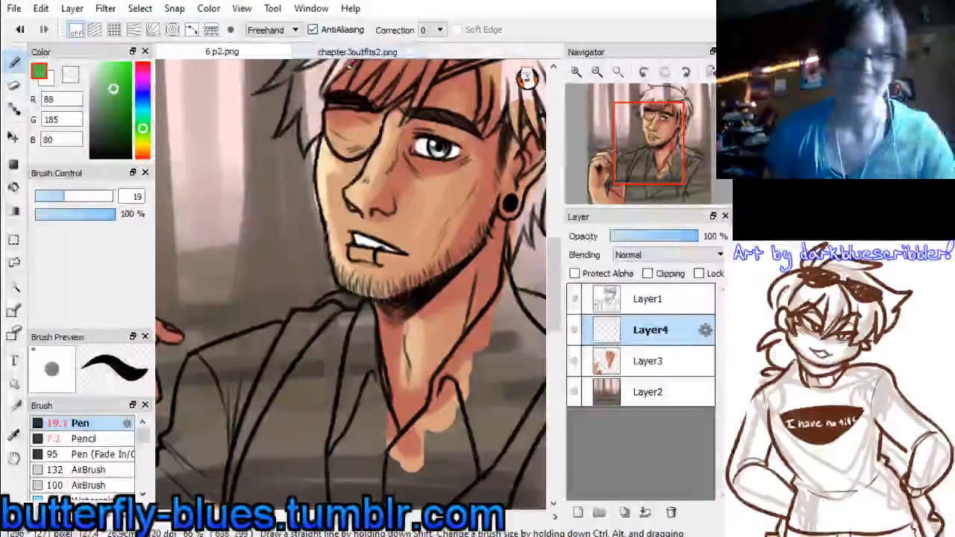
{"action": "left_click_drag", "start_coordinate": [121, 95], "coordinate": [123, 91]}
{"action": "left_click", "coordinate": [356, 51]}
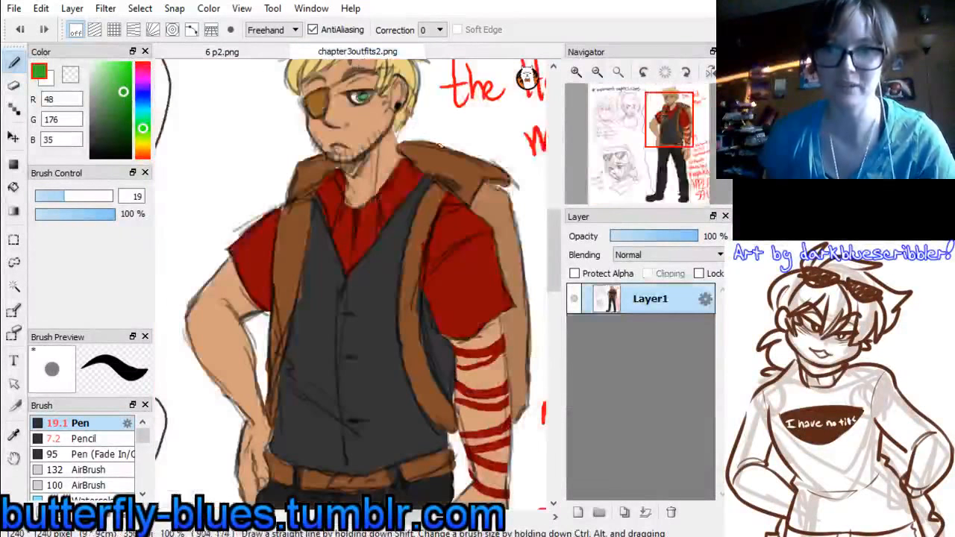
{"action": "left_click", "coordinate": [230, 52]}
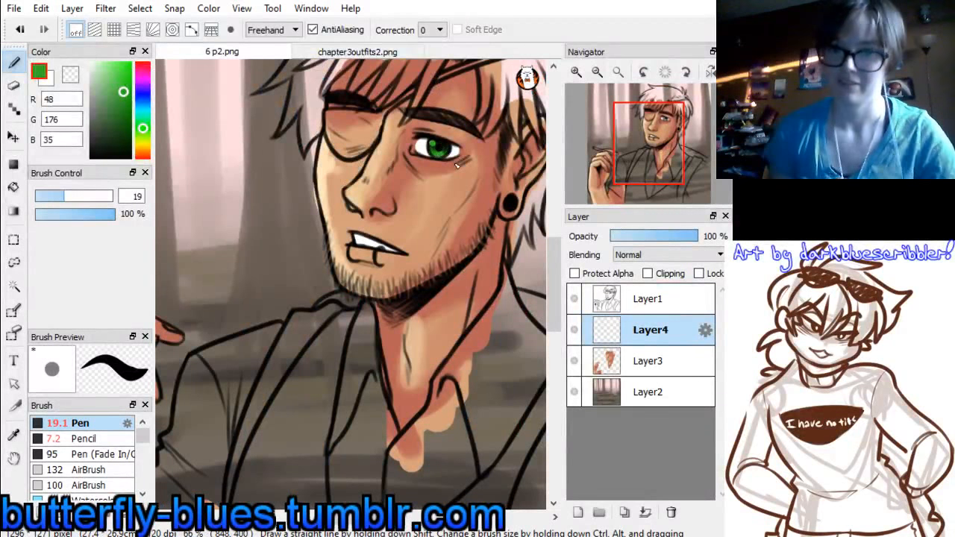
Shade the eye on a new clipped layer with pale violet (164, 160, 204) and white at Pen size 26
{"action": "left_click", "coordinate": [578, 512]}
{"action": "left_click", "coordinate": [647, 273]}
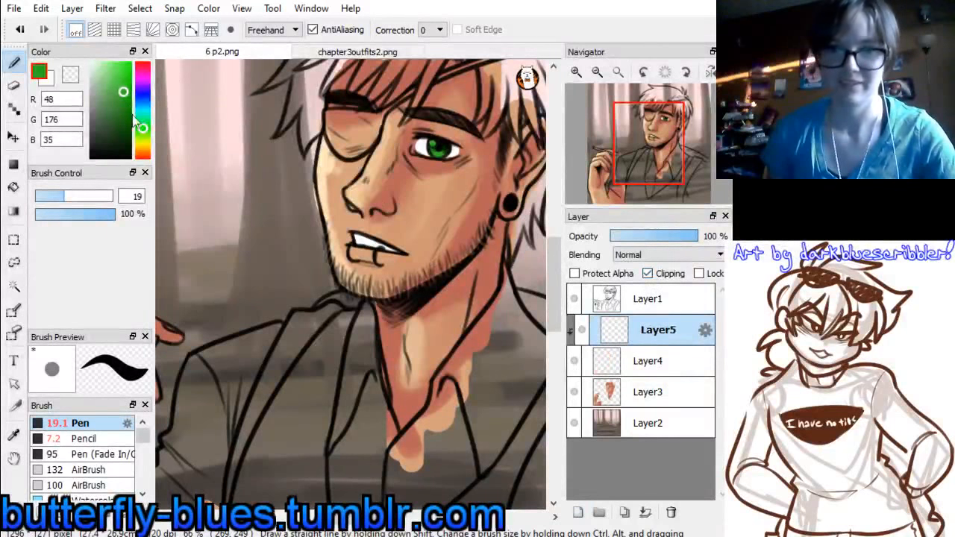
{"action": "left_click", "coordinate": [142, 92]}
{"action": "left_click", "coordinate": [99, 82]}
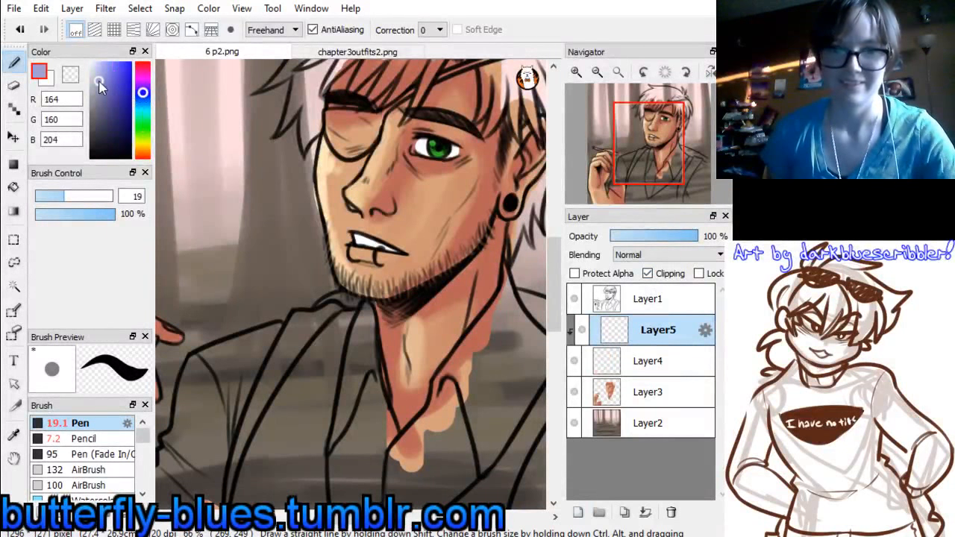
{"action": "left_click", "coordinate": [80, 196]}
{"action": "left_click_drag", "start_coordinate": [78, 194], "coordinate": [75, 196]}
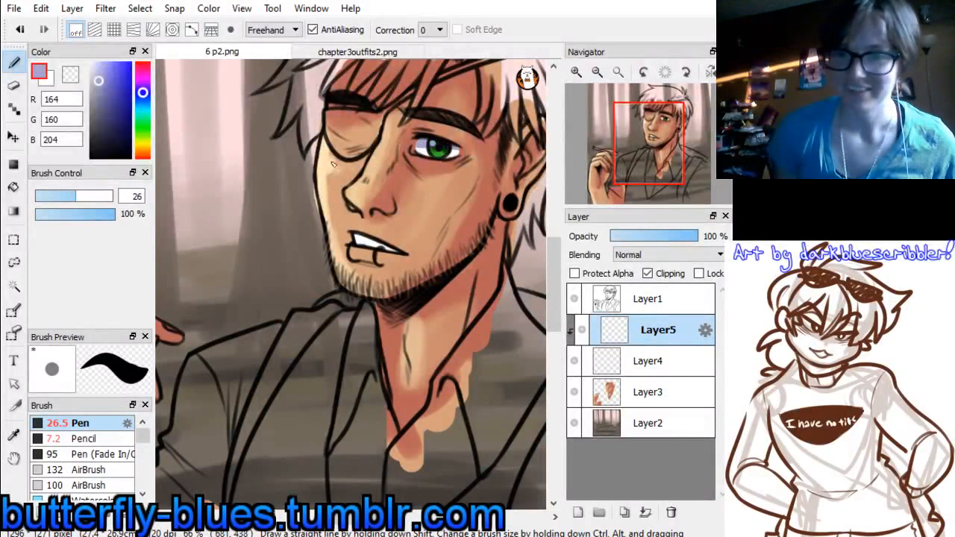
{"action": "left_click", "coordinate": [90, 68]}
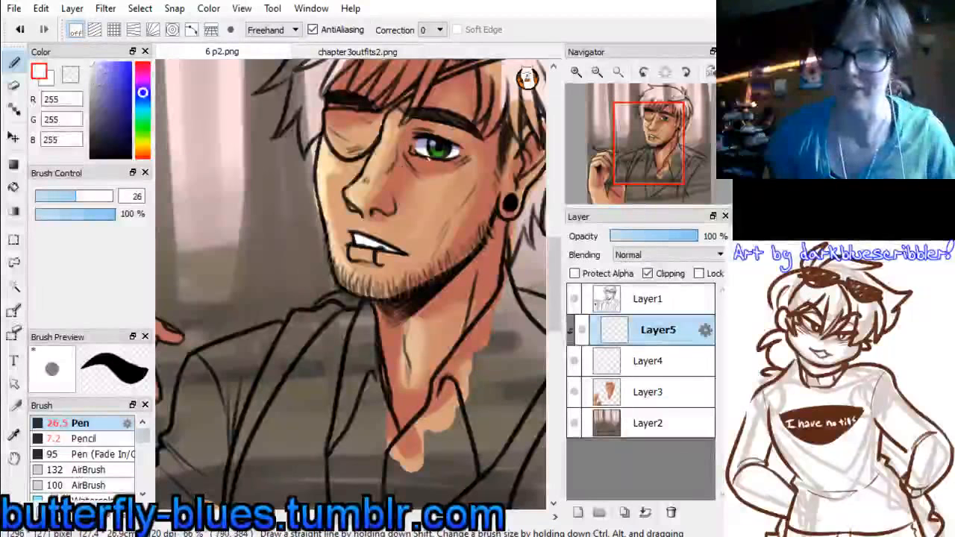
{"action": "left_click_drag", "start_coordinate": [401, 156], "coordinate": [488, 160]}
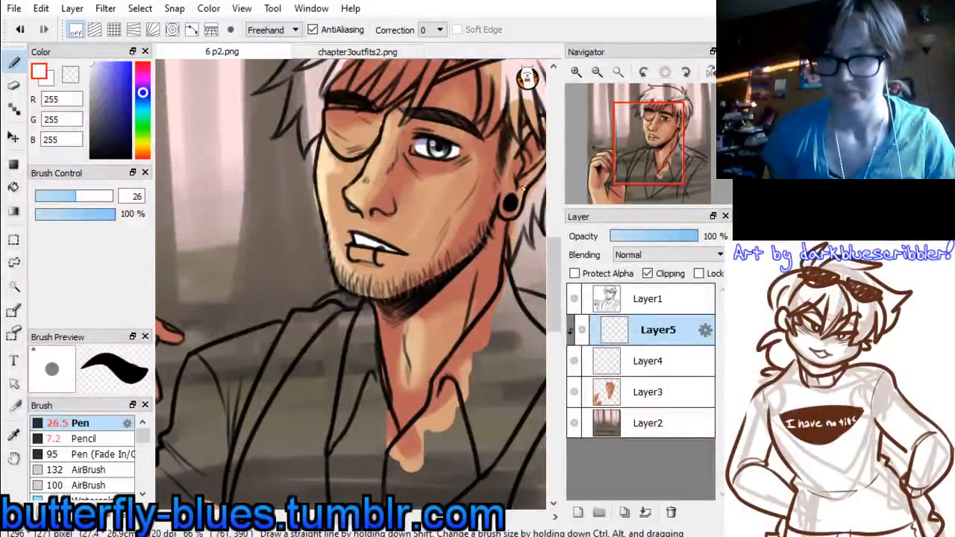
Set the clipped eye shading layer to Multiply and merge it and the eye colour layer down into the skin layer
{"action": "left_click", "coordinate": [642, 255]}
{"action": "left_click", "coordinate": [634, 275]}
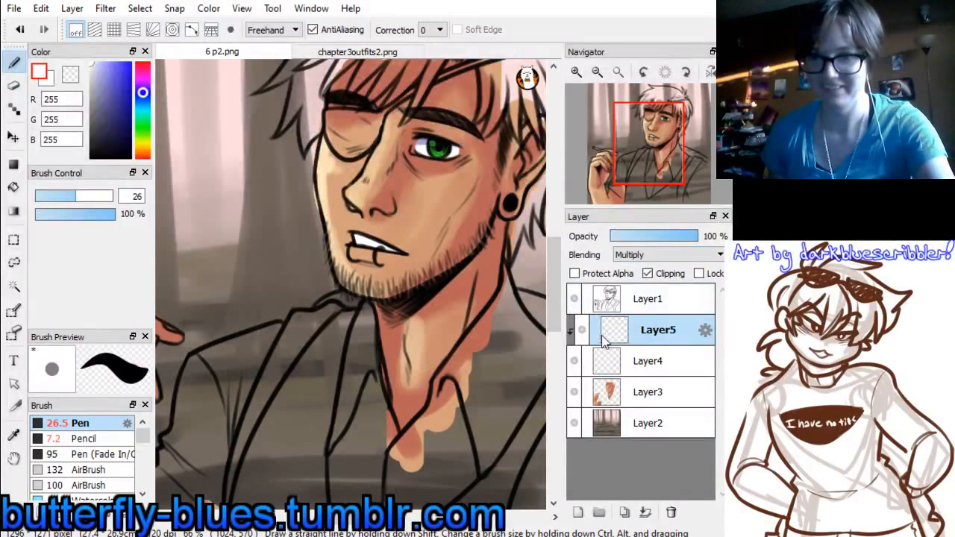
{"action": "key", "text": "ctrl+e"}
{"action": "key", "text": "ctrl+e"}
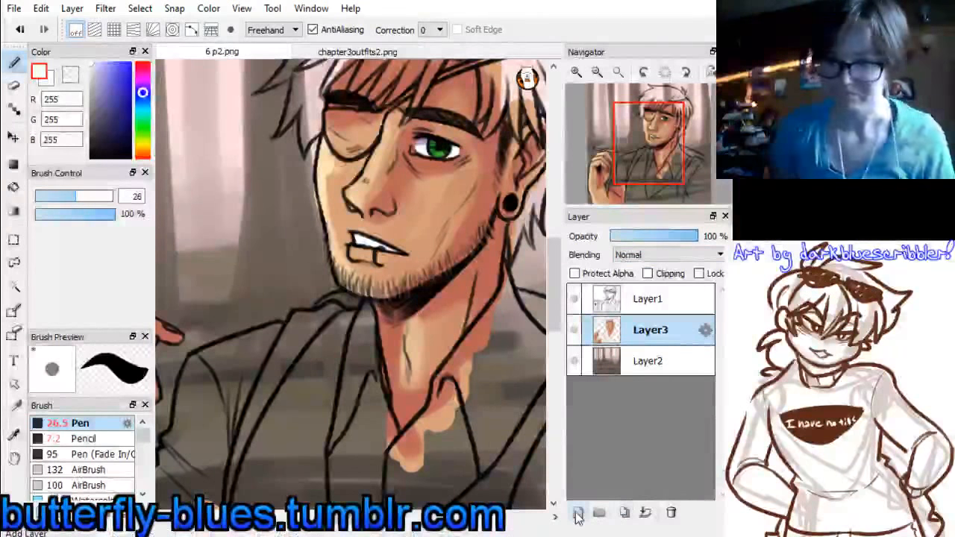
Add a layer above the skin for the hair and sample the blond hair colour (234, 209, 129) from chapter3outfits2.png
{"action": "left_click", "coordinate": [578, 511]}
{"action": "left_click", "coordinate": [656, 133]}
{"action": "left_click", "coordinate": [357, 52]}
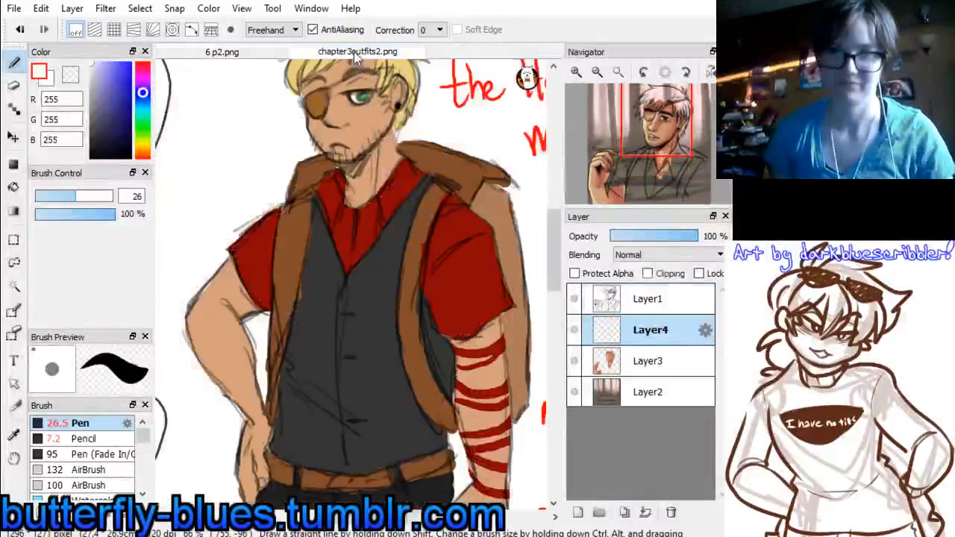
{"action": "left_click", "coordinate": [408, 69], "text": "alt"}
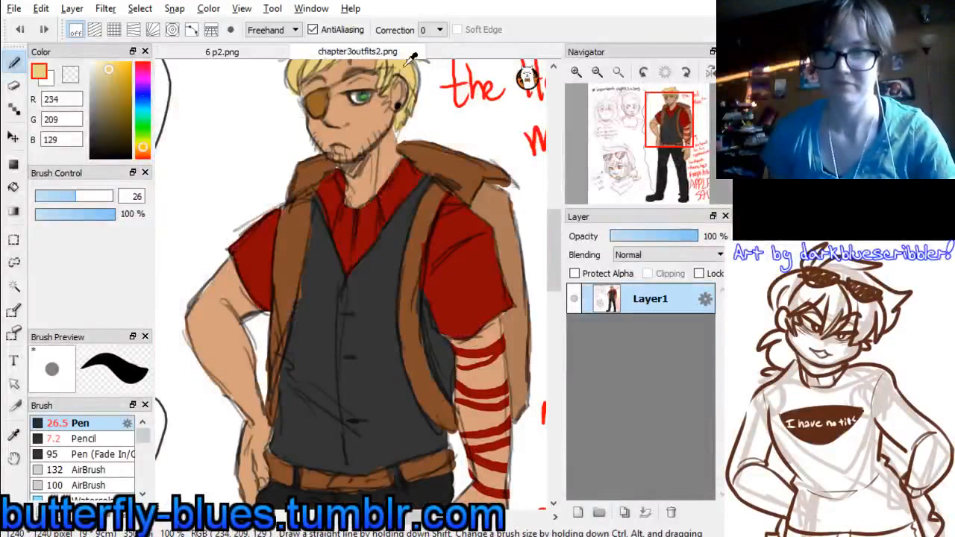
{"action": "left_click", "coordinate": [237, 52]}
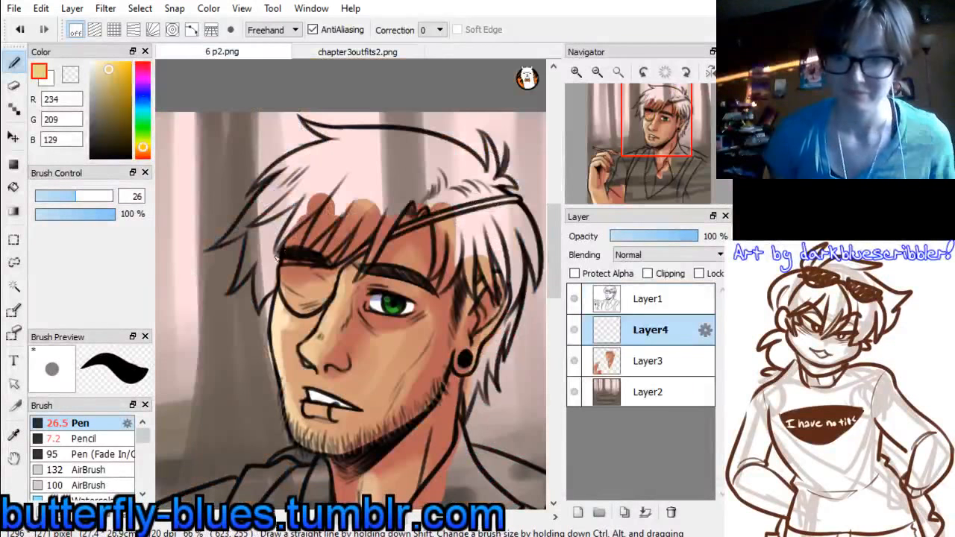
Paint the fringe strands above the eyepatch and across the forehead in the sampled blond at Pen size 26
{"action": "left_click_drag", "start_coordinate": [273, 249], "coordinate": [357, 166]}
{"action": "left_click_drag", "start_coordinate": [327, 200], "coordinate": [299, 222]}
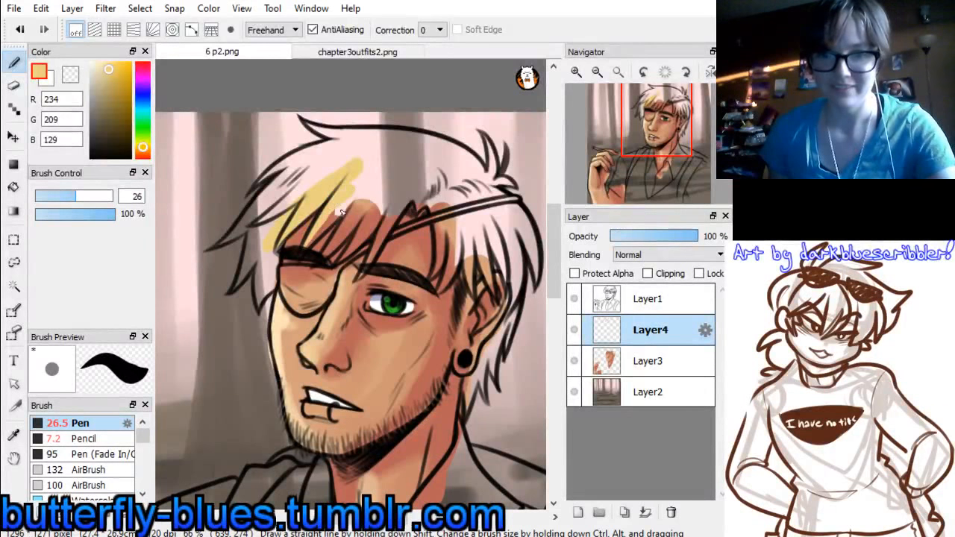
{"action": "mouse_move", "coordinate": [323, 233]}
{"action": "left_mouse_down"}
{"action": "mouse_move", "coordinate": [359, 192]}
{"action": "mouse_move", "coordinate": [338, 221]}
{"action": "mouse_move", "coordinate": [364, 159]}
{"action": "left_mouse_up"}
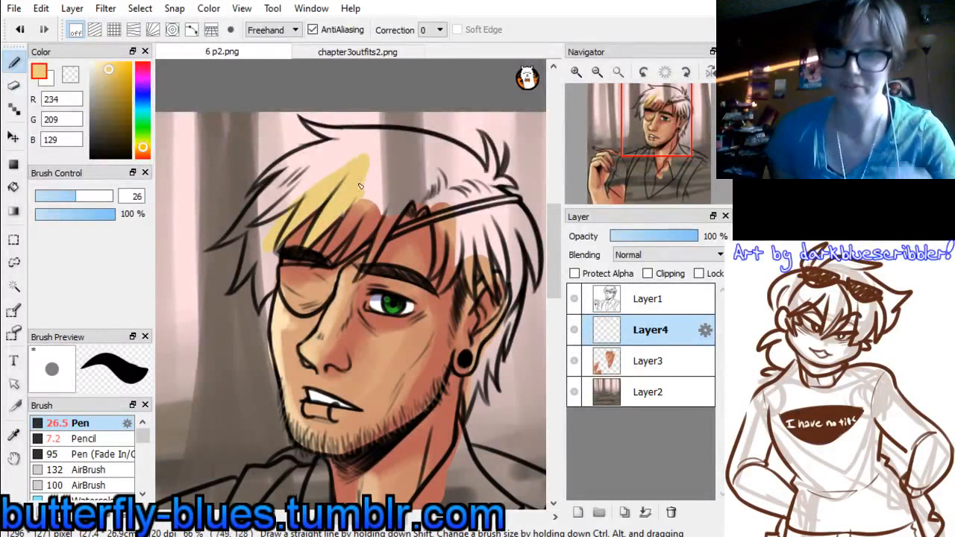
{"action": "left_click_drag", "start_coordinate": [334, 256], "coordinate": [363, 206]}
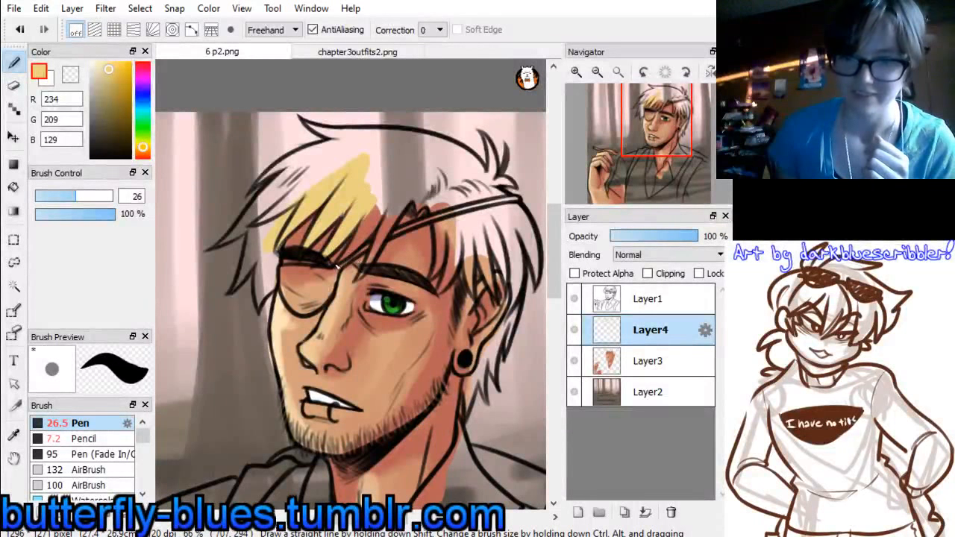
{"action": "left_click_drag", "start_coordinate": [338, 266], "coordinate": [386, 203]}
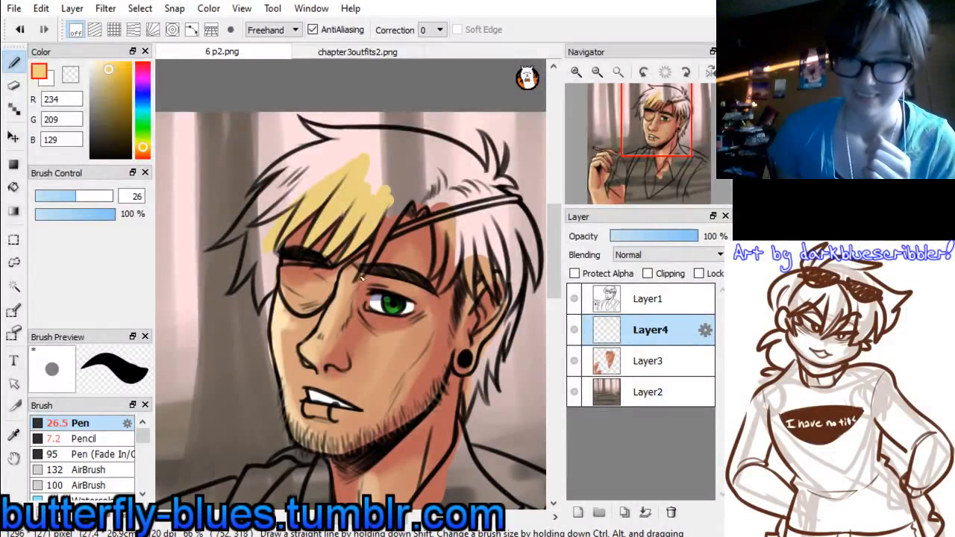
{"action": "mouse_move", "coordinate": [361, 277]}
{"action": "left_mouse_down"}
{"action": "mouse_move", "coordinate": [406, 203]}
{"action": "mouse_move", "coordinate": [386, 220]}
{"action": "mouse_move", "coordinate": [412, 191]}
{"action": "mouse_move", "coordinate": [373, 197]}
{"action": "mouse_move", "coordinate": [341, 240]}
{"action": "left_mouse_up"}
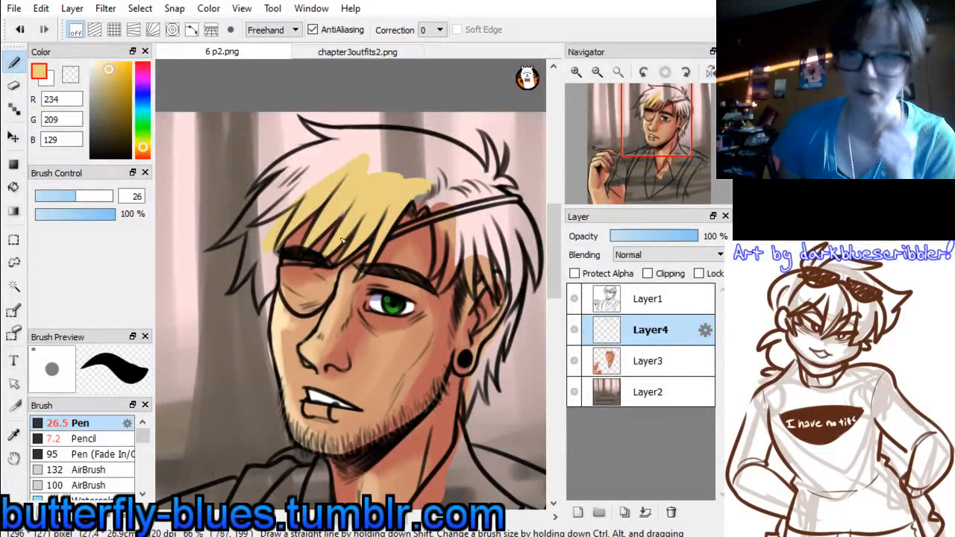
Raise the Pen size to 40 and fill the parting gap and the side locks beside the eyepatch with blond
{"action": "left_click_drag", "start_coordinate": [77, 195], "coordinate": [86, 195]}
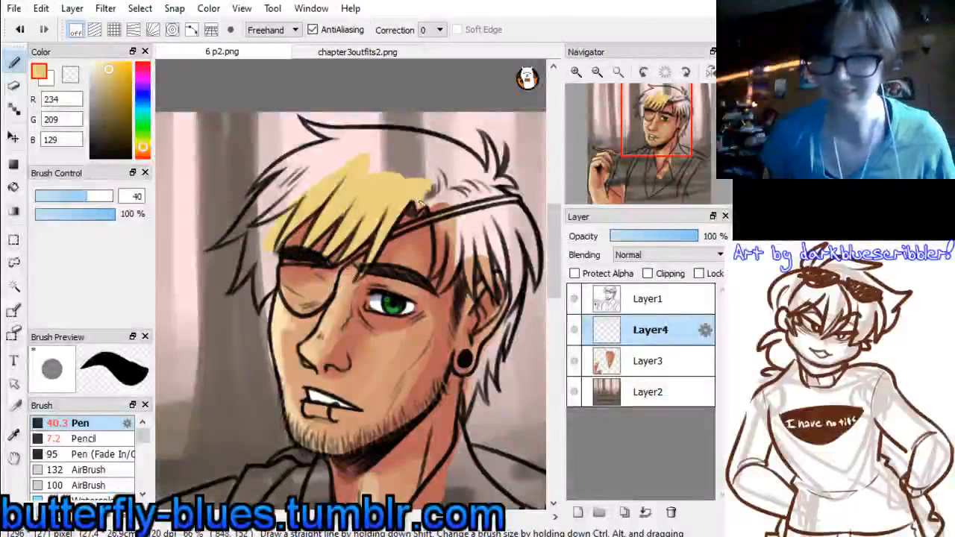
{"action": "left_click_drag", "start_coordinate": [406, 206], "coordinate": [426, 212]}
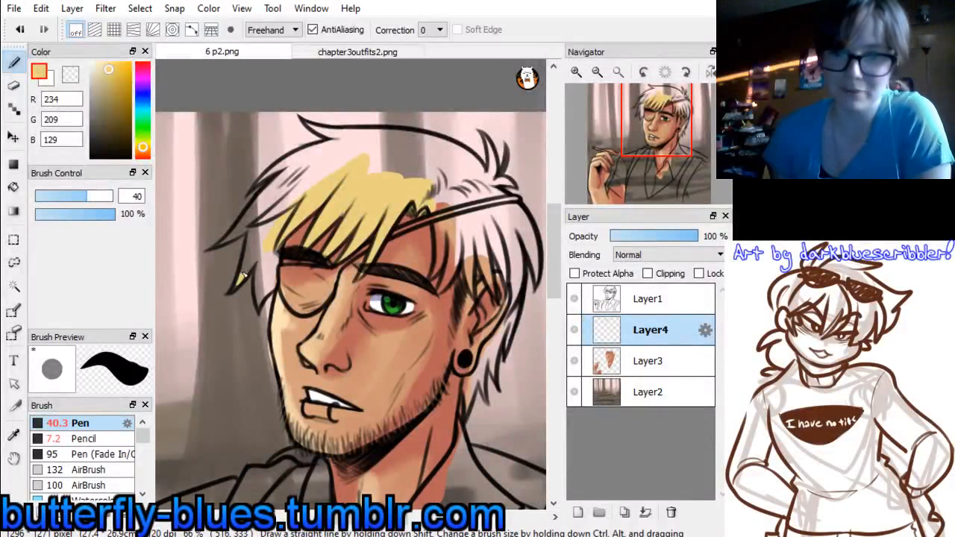
{"action": "mouse_move", "coordinate": [243, 278]}
{"action": "left_mouse_down"}
{"action": "mouse_move", "coordinate": [261, 226]}
{"action": "mouse_move", "coordinate": [283, 220]}
{"action": "left_mouse_up"}
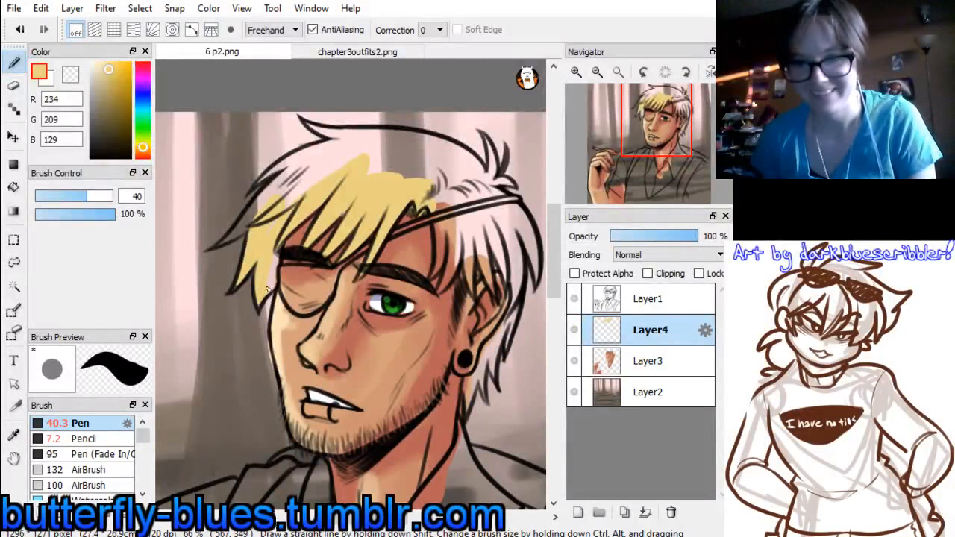
{"action": "mouse_move", "coordinate": [274, 223]}
{"action": "left_mouse_down"}
{"action": "mouse_move", "coordinate": [221, 246]}
{"action": "mouse_move", "coordinate": [276, 199]}
{"action": "mouse_move", "coordinate": [270, 224]}
{"action": "left_mouse_up"}
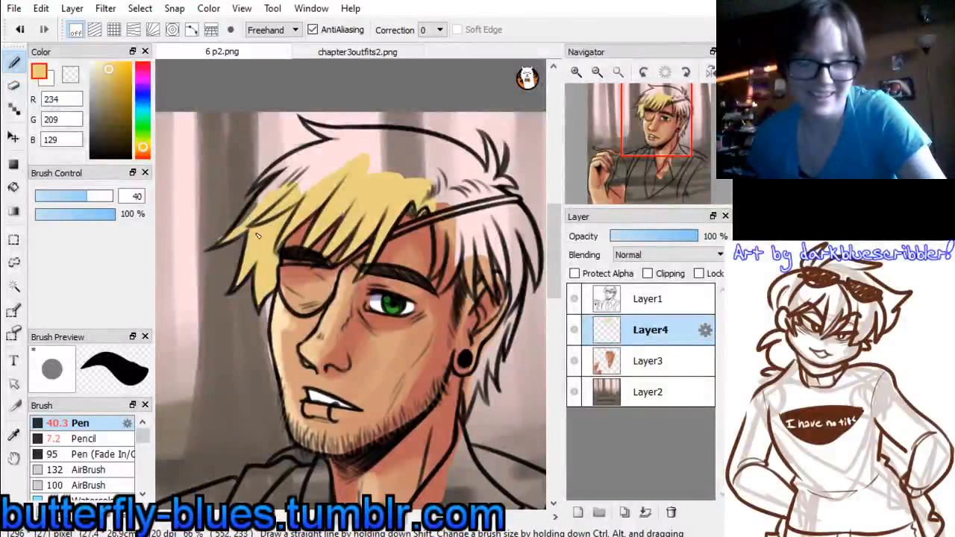
{"action": "key", "text": "ctrl+z"}
{"action": "left_click_drag", "start_coordinate": [231, 238], "coordinate": [282, 209]}
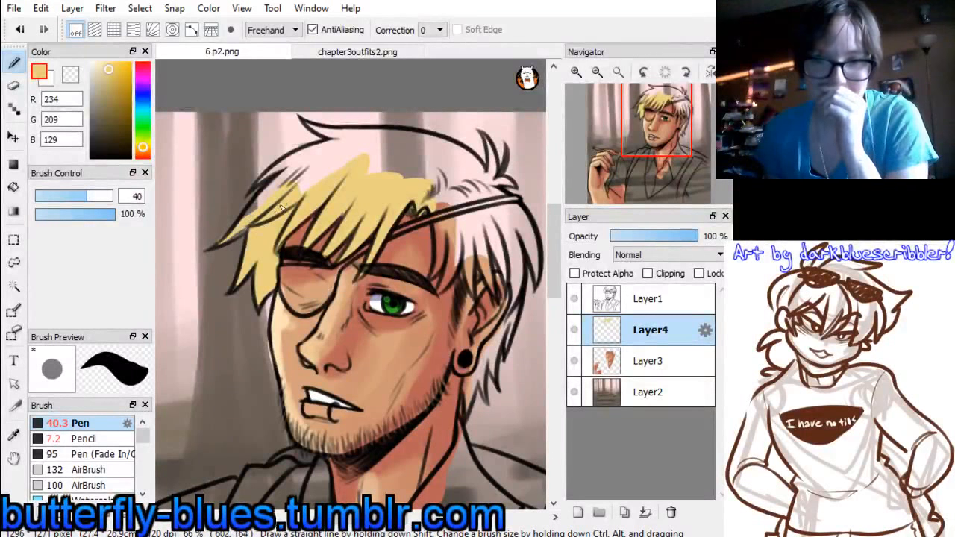
{"action": "key", "text": "ctrl+z"}
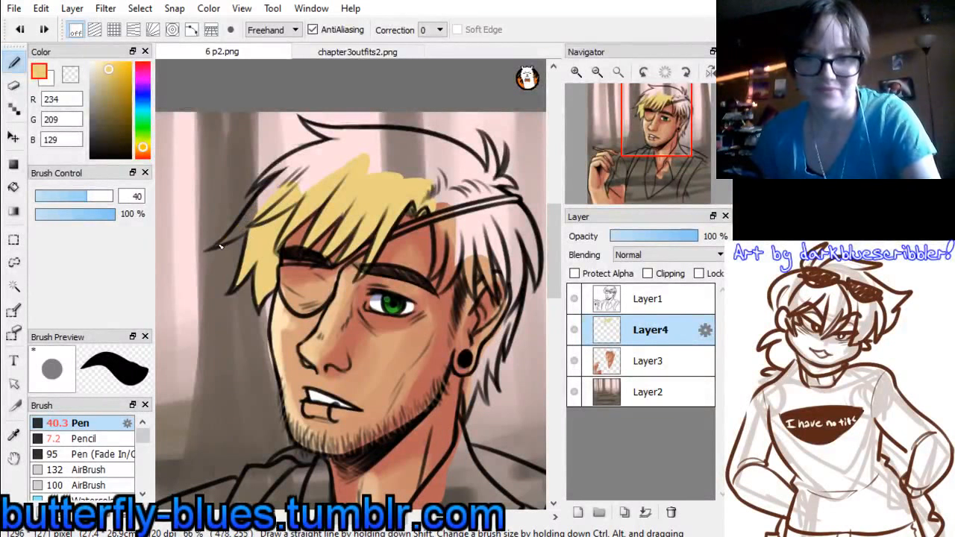
{"action": "mouse_move", "coordinate": [221, 246]}
{"action": "left_mouse_down"}
{"action": "mouse_move", "coordinate": [258, 221]}
{"action": "mouse_move", "coordinate": [312, 165]}
{"action": "mouse_move", "coordinate": [306, 157]}
{"action": "mouse_move", "coordinate": [358, 145]}
{"action": "mouse_move", "coordinate": [323, 184]}
{"action": "left_mouse_up"}
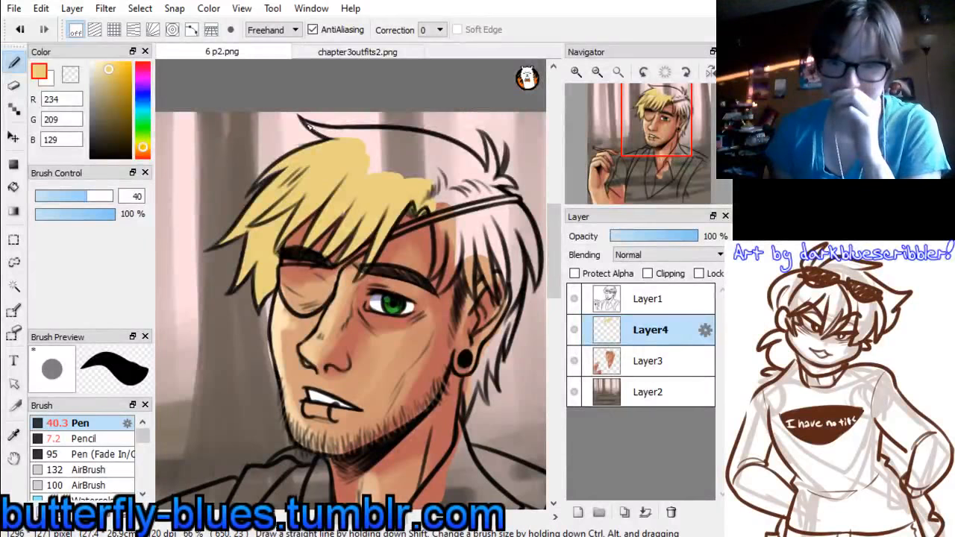
Fill the crown, the upright tuft and the hair above and below the eyepatch strap with blond
{"action": "mouse_move", "coordinate": [310, 126]}
{"action": "left_mouse_down"}
{"action": "mouse_move", "coordinate": [421, 159]}
{"action": "mouse_move", "coordinate": [389, 164]}
{"action": "left_mouse_up"}
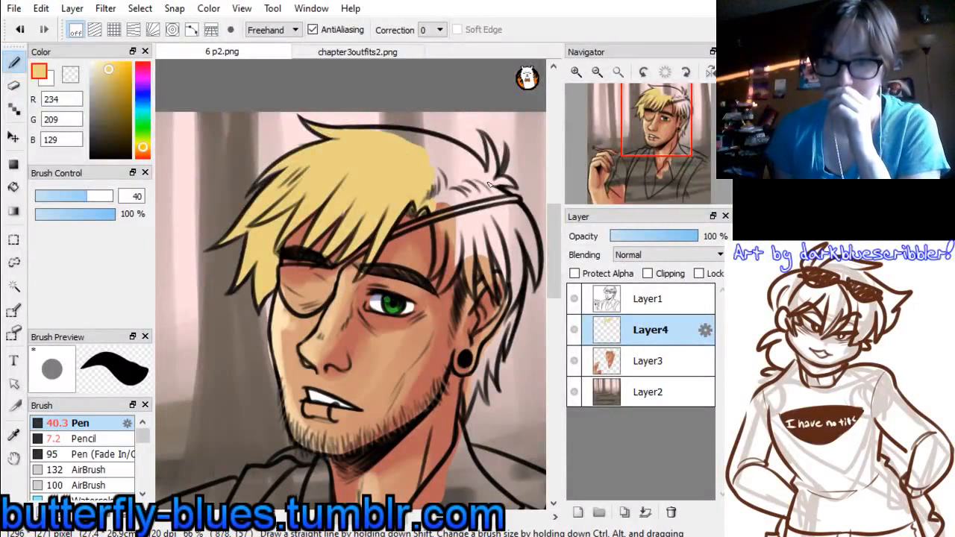
{"action": "mouse_move", "coordinate": [442, 188]}
{"action": "left_mouse_down"}
{"action": "mouse_move", "coordinate": [448, 254]}
{"action": "mouse_move", "coordinate": [435, 277]}
{"action": "mouse_move", "coordinate": [441, 209]}
{"action": "mouse_move", "coordinate": [450, 272]}
{"action": "mouse_move", "coordinate": [441, 294]}
{"action": "mouse_move", "coordinate": [458, 212]}
{"action": "mouse_move", "coordinate": [469, 263]}
{"action": "left_mouse_up"}
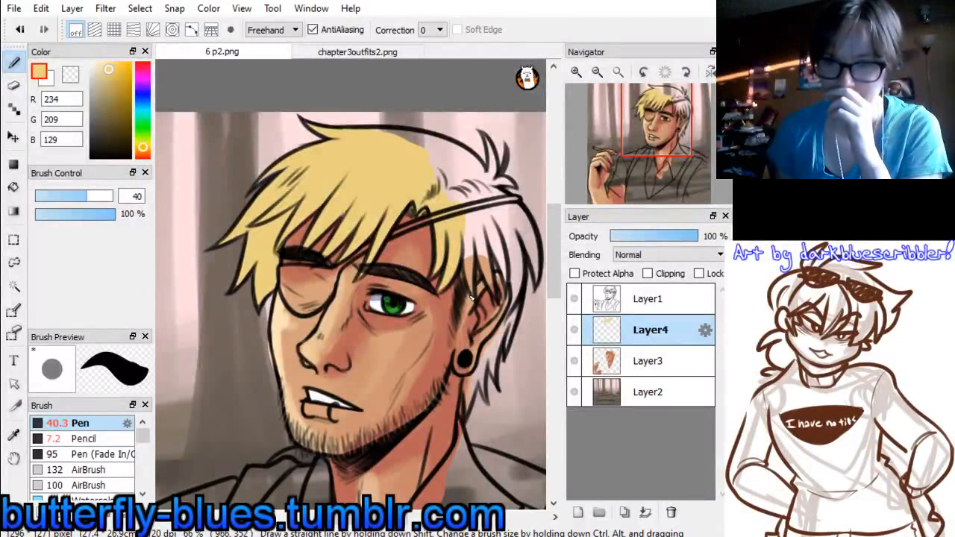
{"action": "mouse_move", "coordinate": [471, 297]}
{"action": "left_mouse_down"}
{"action": "mouse_move", "coordinate": [471, 239]}
{"action": "mouse_move", "coordinate": [472, 277]}
{"action": "mouse_move", "coordinate": [485, 219]}
{"action": "mouse_move", "coordinate": [493, 287]}
{"action": "mouse_move", "coordinate": [481, 228]}
{"action": "mouse_move", "coordinate": [477, 279]}
{"action": "mouse_move", "coordinate": [503, 256]}
{"action": "mouse_move", "coordinate": [488, 266]}
{"action": "mouse_move", "coordinate": [508, 266]}
{"action": "mouse_move", "coordinate": [494, 237]}
{"action": "mouse_move", "coordinate": [515, 258]}
{"action": "left_mouse_up"}
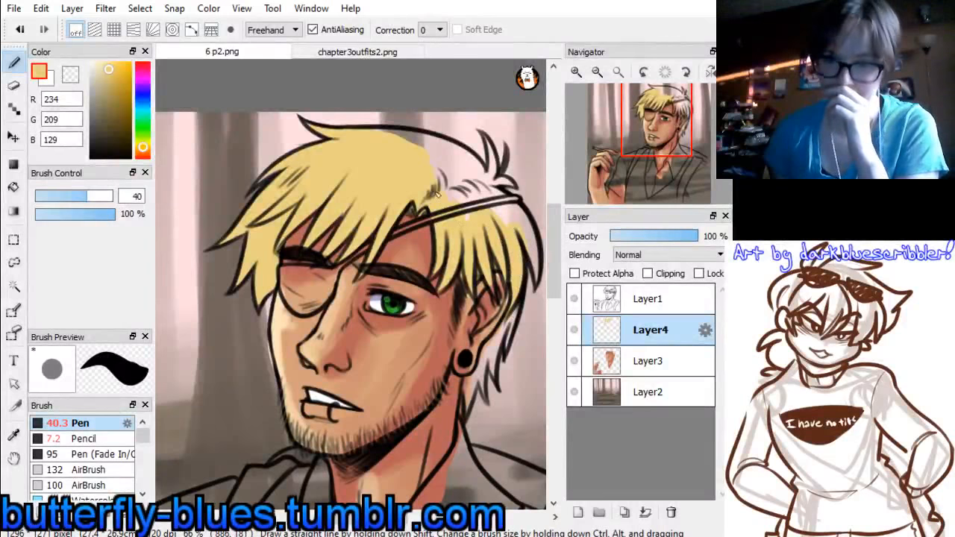
{"action": "mouse_move", "coordinate": [437, 195]}
{"action": "left_mouse_down"}
{"action": "mouse_move", "coordinate": [462, 202]}
{"action": "mouse_move", "coordinate": [446, 201]}
{"action": "mouse_move", "coordinate": [459, 221]}
{"action": "mouse_move", "coordinate": [495, 216]}
{"action": "mouse_move", "coordinate": [505, 195]}
{"action": "left_mouse_up"}
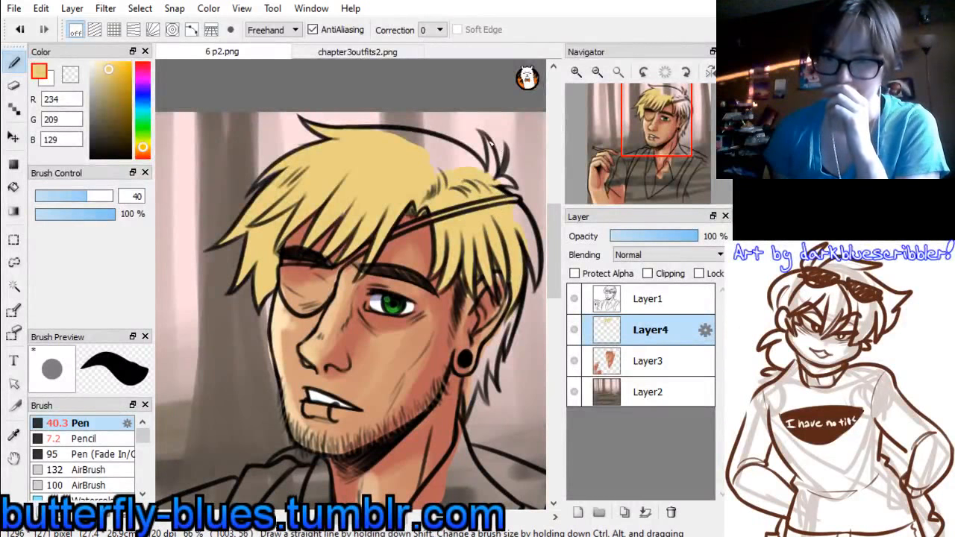
{"action": "left_click_drag", "start_coordinate": [490, 144], "coordinate": [492, 190]}
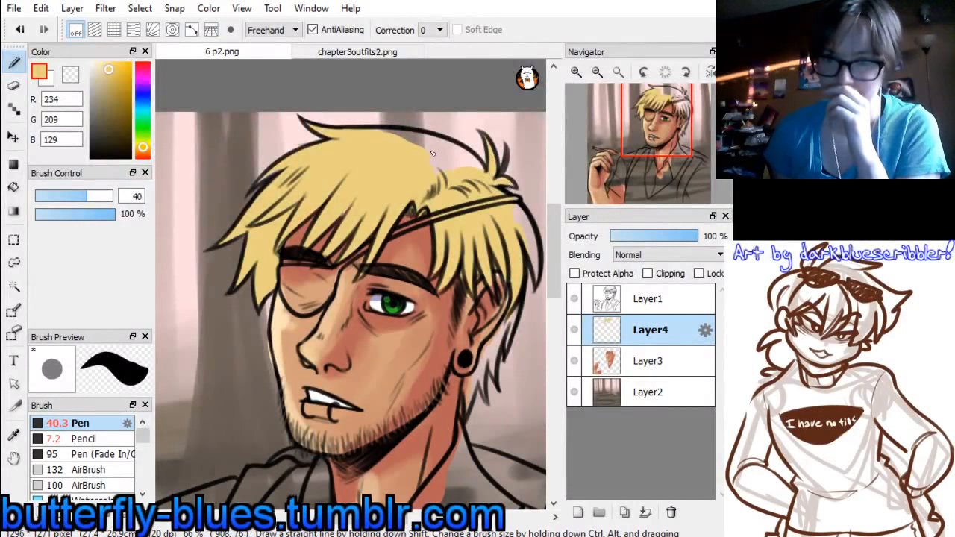
{"action": "mouse_move", "coordinate": [388, 132]}
{"action": "left_mouse_down"}
{"action": "mouse_move", "coordinate": [428, 142]}
{"action": "mouse_move", "coordinate": [480, 179]}
{"action": "mouse_move", "coordinate": [442, 159]}
{"action": "left_mouse_up"}
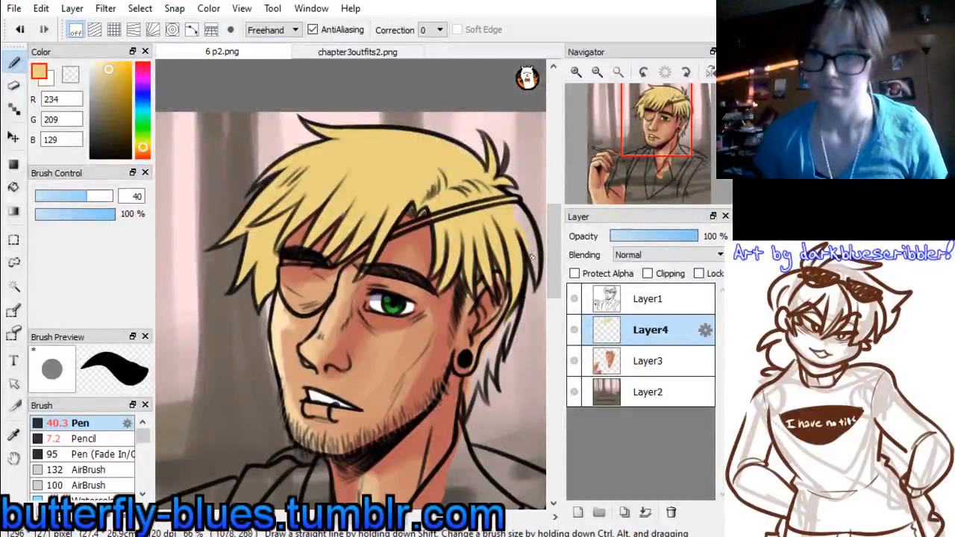
Paint the outer back edge of the hair and the locks behind the ear down to the nape blond
{"action": "left_click_drag", "start_coordinate": [535, 279], "coordinate": [532, 233]}
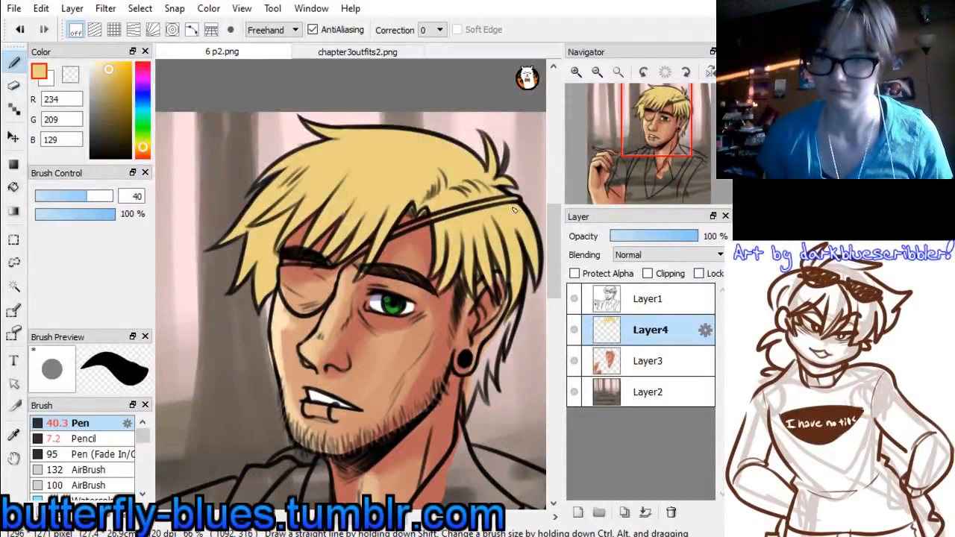
{"action": "left_click_drag", "start_coordinate": [660, 120], "coordinate": [669, 137]}
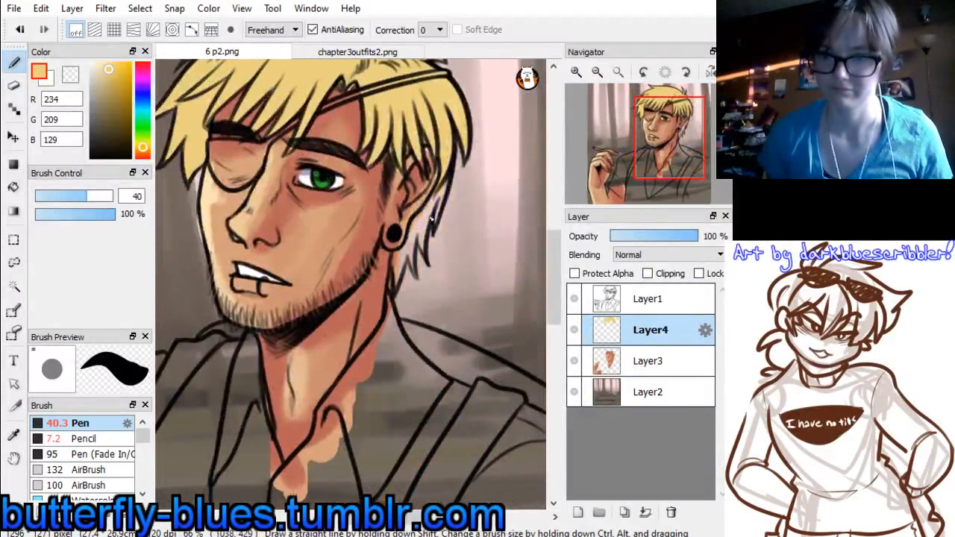
{"action": "mouse_move", "coordinate": [420, 223]}
{"action": "left_mouse_down"}
{"action": "mouse_move", "coordinate": [438, 203]}
{"action": "mouse_move", "coordinate": [433, 215]}
{"action": "mouse_move", "coordinate": [445, 170]}
{"action": "mouse_move", "coordinate": [397, 271]}
{"action": "left_mouse_up"}
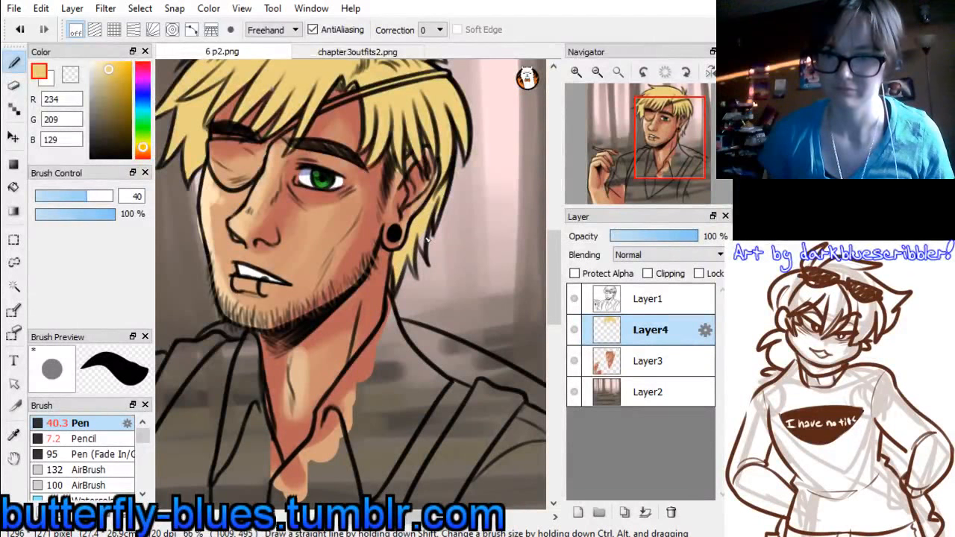
Add a layer clipped to the blond hair layer and choose the Watercolor brush at size 44
{"action": "mouse_move", "coordinate": [619, 91]}
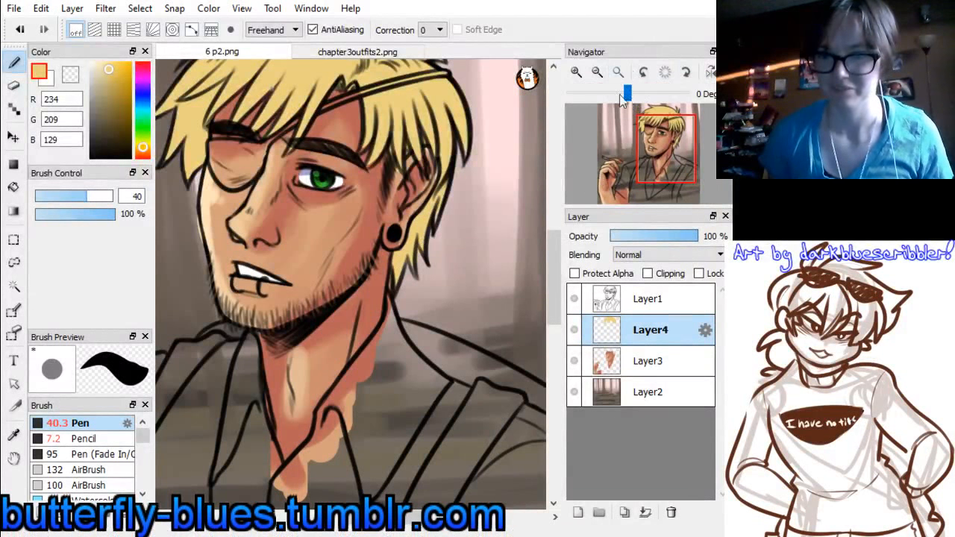
{"action": "left_click", "coordinate": [597, 72]}
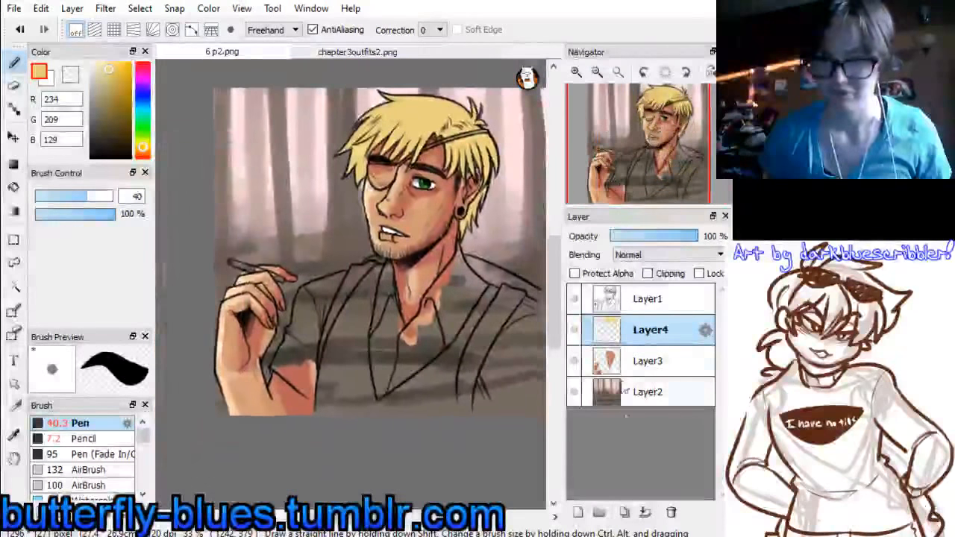
{"action": "left_click", "coordinate": [577, 511]}
{"action": "left_click", "coordinate": [647, 273]}
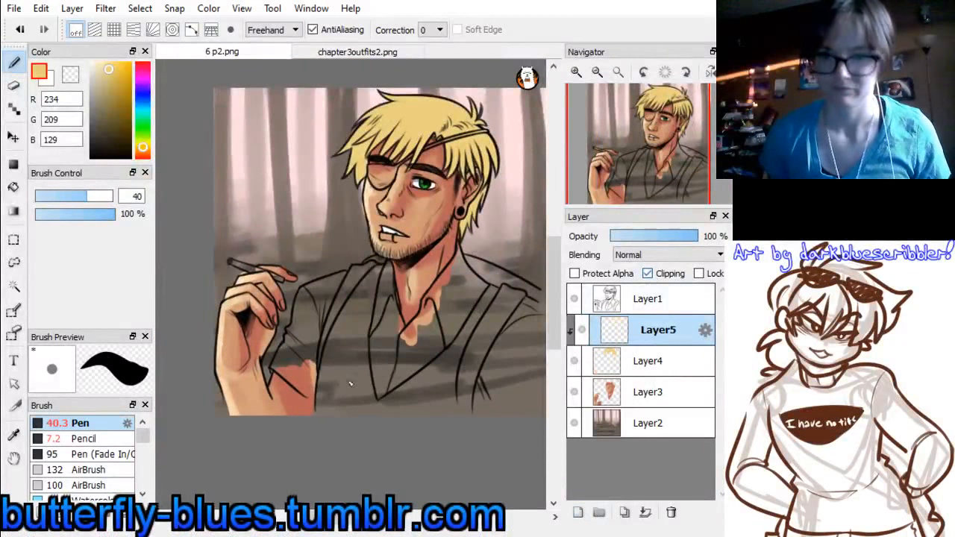
{"action": "scroll", "coordinate": [142, 494], "scroll_direction": "down", "scroll_amount": 2}
{"action": "left_click", "coordinate": [86, 469]}
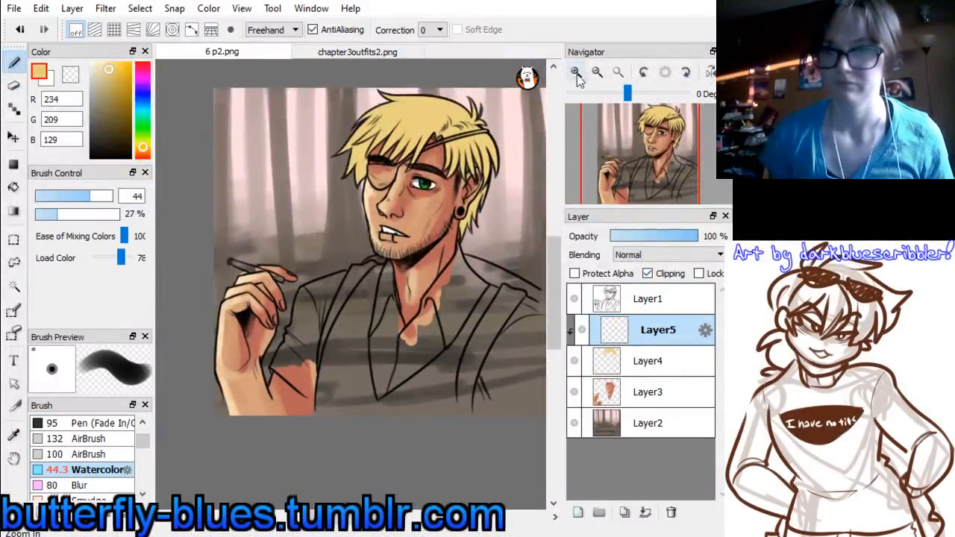
Set the colour to orange (215, 120, 75) and shade the outer locks beside the eyepatch
{"action": "left_click", "coordinate": [577, 72]}
{"action": "left_click_drag", "start_coordinate": [640, 153], "coordinate": [651, 138]}
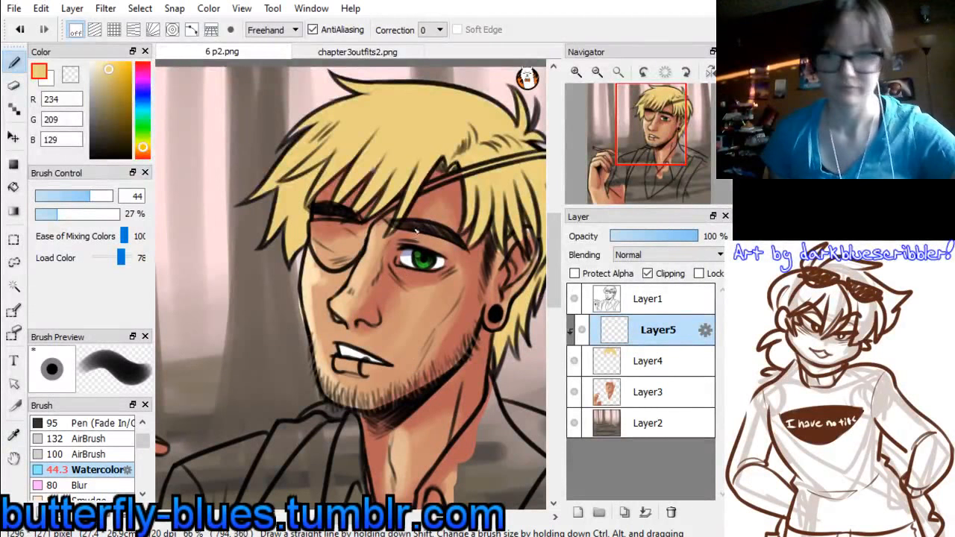
{"action": "left_click_drag", "start_coordinate": [144, 150], "coordinate": [143, 154]}
{"action": "left_click_drag", "start_coordinate": [110, 75], "coordinate": [118, 77]}
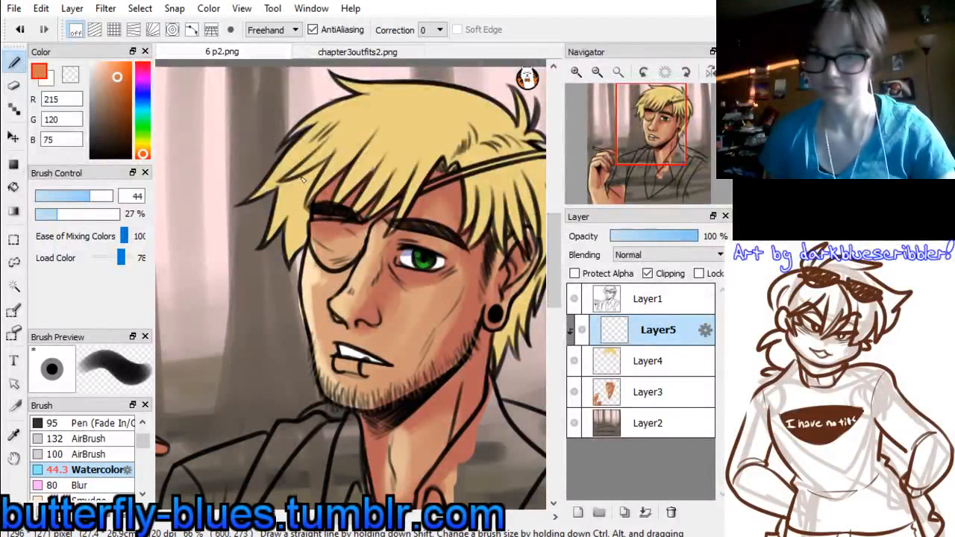
{"action": "scroll", "coordinate": [300, 112], "scroll_direction": "up", "scroll_amount": 1}
{"action": "mouse_move", "coordinate": [282, 169]}
{"action": "left_mouse_down"}
{"action": "mouse_move", "coordinate": [278, 202]}
{"action": "mouse_move", "coordinate": [288, 131]}
{"action": "mouse_move", "coordinate": [300, 290]}
{"action": "left_mouse_up"}
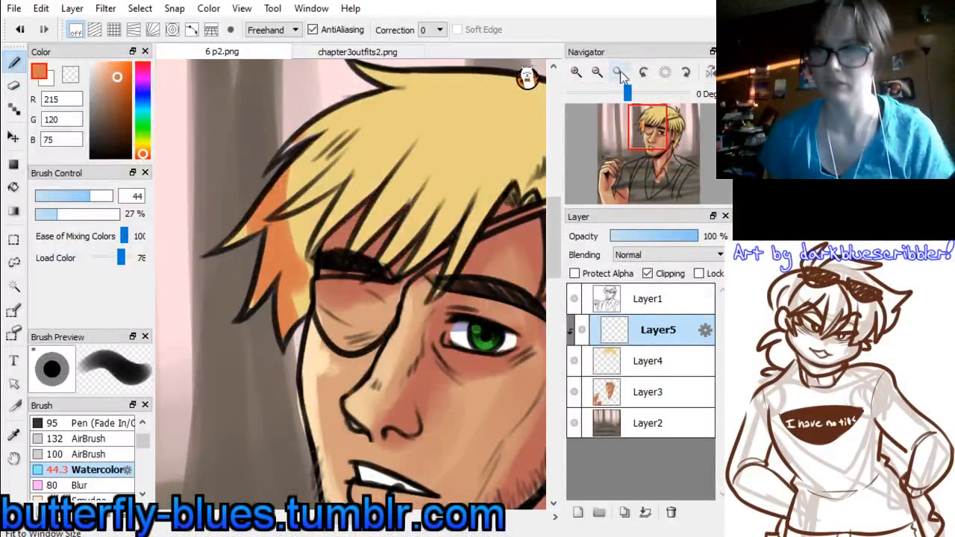
Brush orange shading into the fringe, the strands over the temple, the back of the hair and the locks behind the ear
{"action": "left_click", "coordinate": [598, 72]}
{"action": "left_click", "coordinate": [598, 72]}
{"action": "mouse_move", "coordinate": [321, 240]}
{"action": "left_mouse_down"}
{"action": "mouse_move", "coordinate": [349, 197]}
{"action": "mouse_move", "coordinate": [321, 269]}
{"action": "left_mouse_up"}
{"action": "left_click_drag", "start_coordinate": [355, 238], "coordinate": [363, 231]}
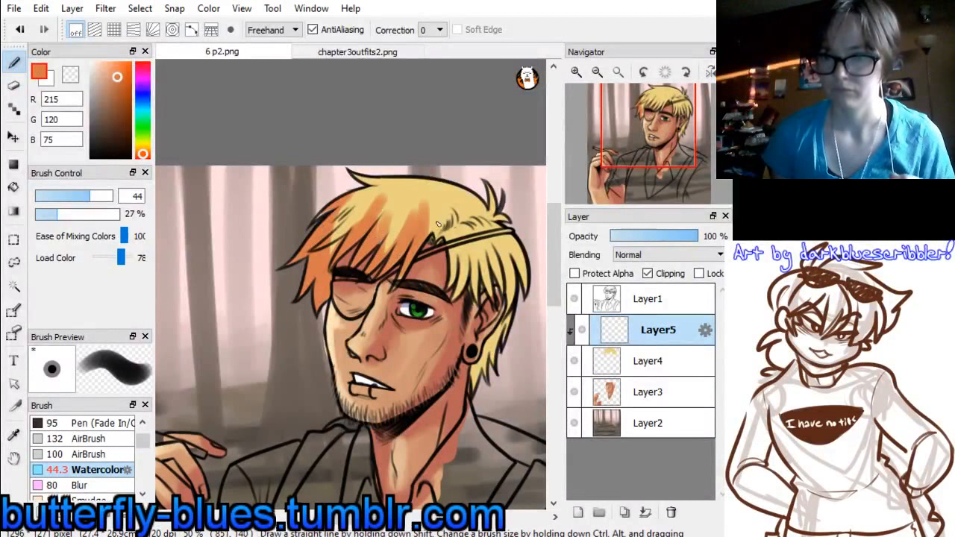
{"action": "left_click_drag", "start_coordinate": [458, 255], "coordinate": [467, 299]}
{"action": "left_click_drag", "start_coordinate": [485, 341], "coordinate": [474, 388]}
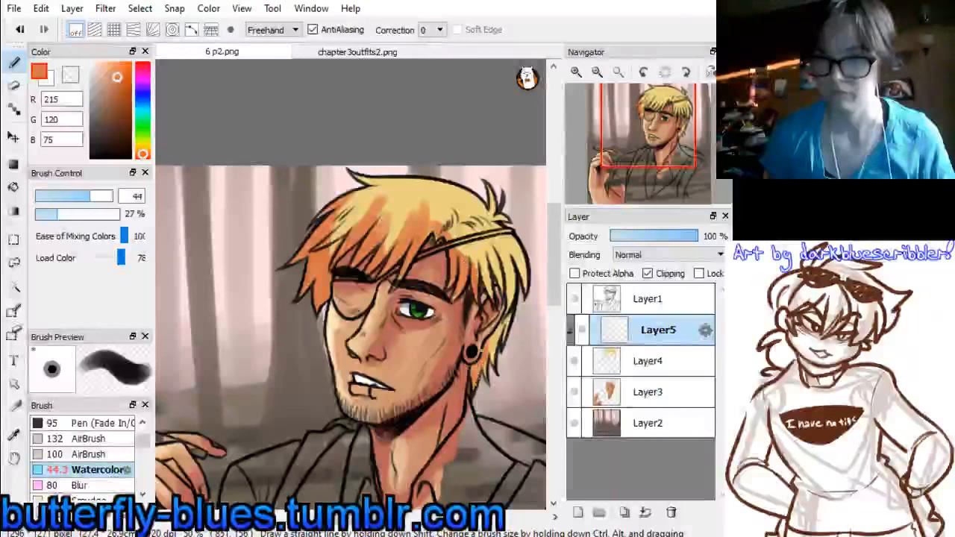
{"action": "left_click_drag", "start_coordinate": [480, 267], "coordinate": [484, 308]}
{"action": "left_click_drag", "start_coordinate": [508, 313], "coordinate": [493, 366]}
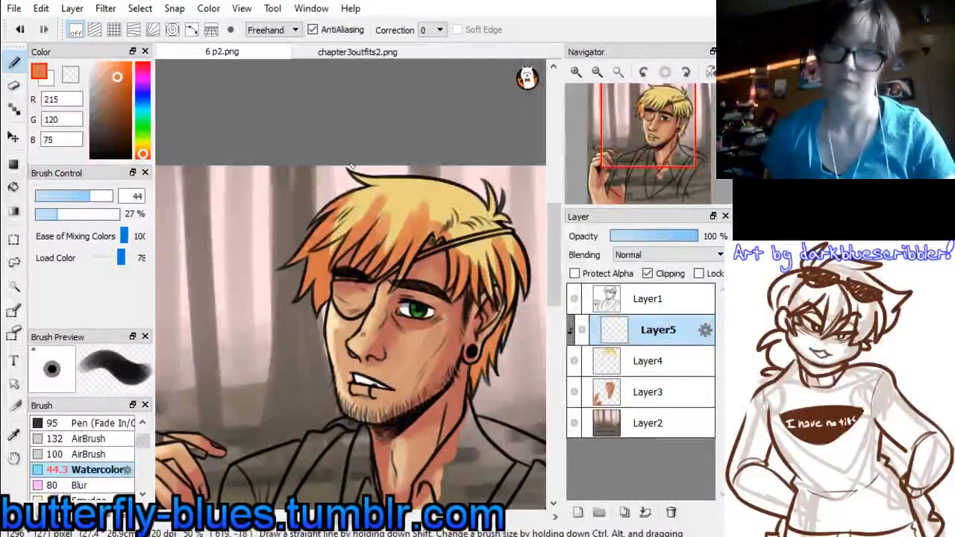
Sample the blond (234, 209, 129) from the hair and blend it over the orange shading in the fringe and beside the ear
{"action": "left_click", "coordinate": [401, 202], "text": "alt"}
{"action": "left_click_drag", "start_coordinate": [384, 197], "coordinate": [334, 252]}
{"action": "left_click_drag", "start_coordinate": [349, 198], "coordinate": [328, 238]}
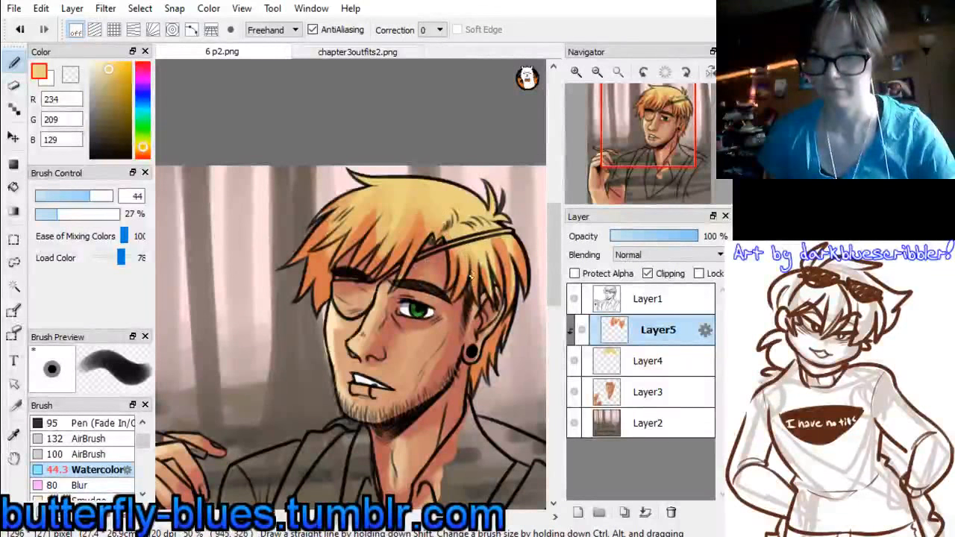
{"action": "mouse_move", "coordinate": [476, 246]}
{"action": "left_mouse_down"}
{"action": "mouse_move", "coordinate": [483, 273]}
{"action": "mouse_move", "coordinate": [495, 279]}
{"action": "left_mouse_up"}
{"action": "left_click_drag", "start_coordinate": [489, 227], "coordinate": [498, 272]}
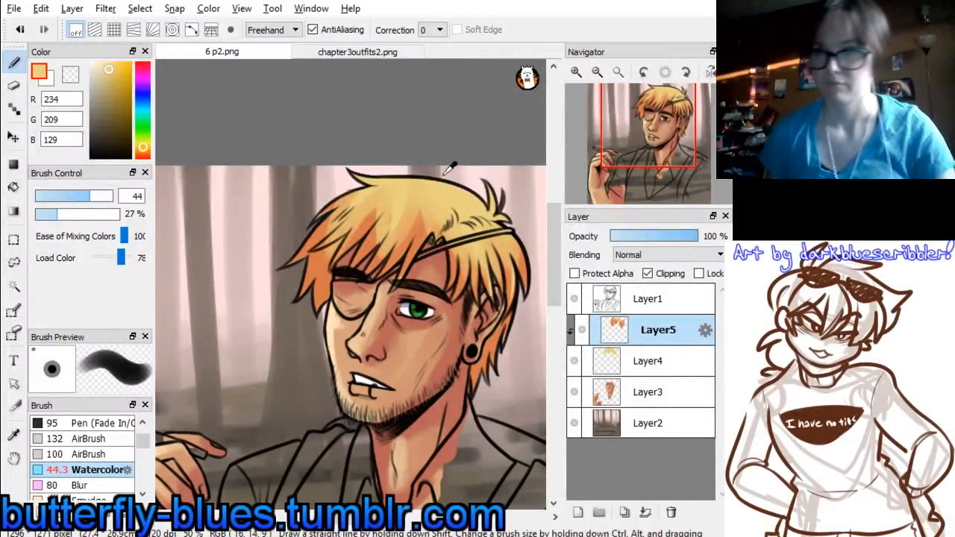
Lasso a curved highlight band across the hair from the top of the crown to the eyepatch strap
{"action": "left_click", "coordinate": [14, 267]}
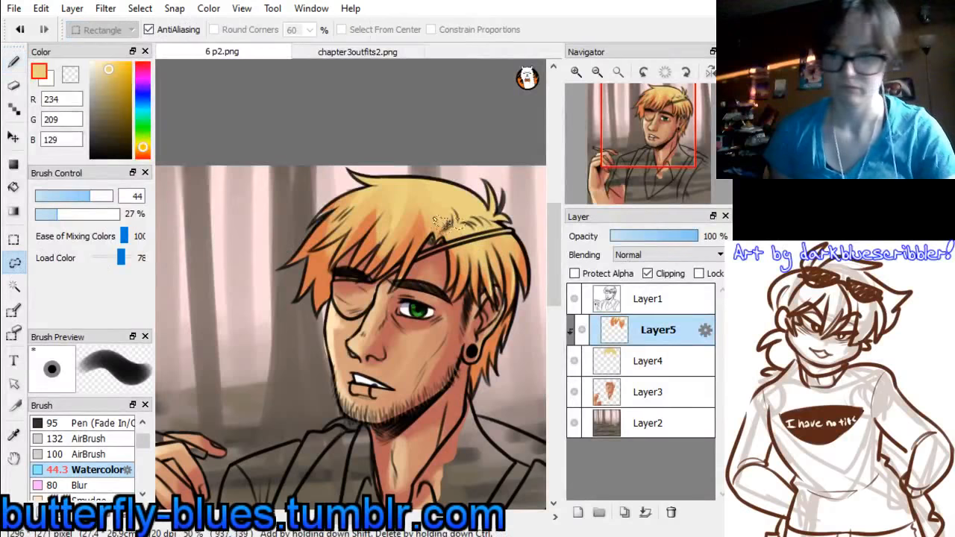
{"action": "left_click_drag", "start_coordinate": [395, 165], "coordinate": [466, 236]}
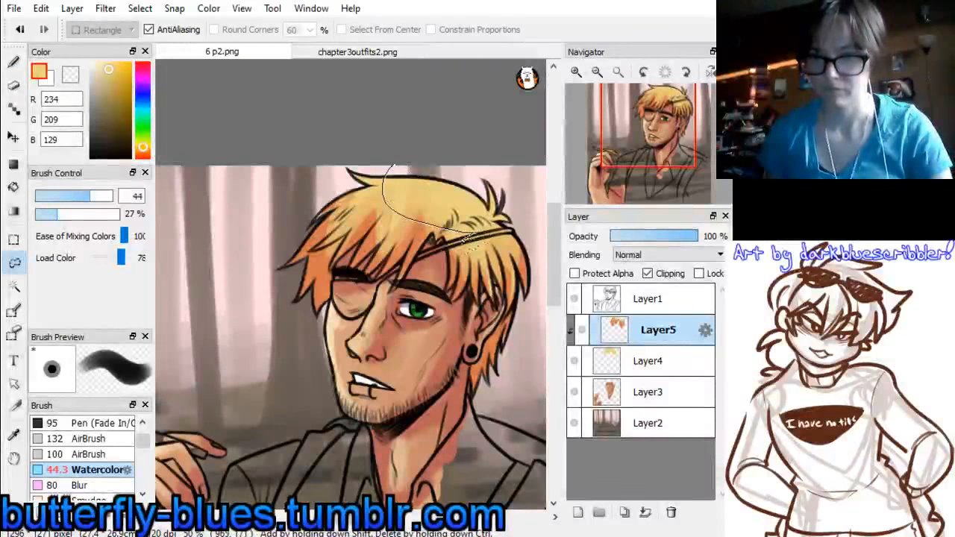
{"action": "left_click_drag", "start_coordinate": [315, 222], "coordinate": [356, 172]}
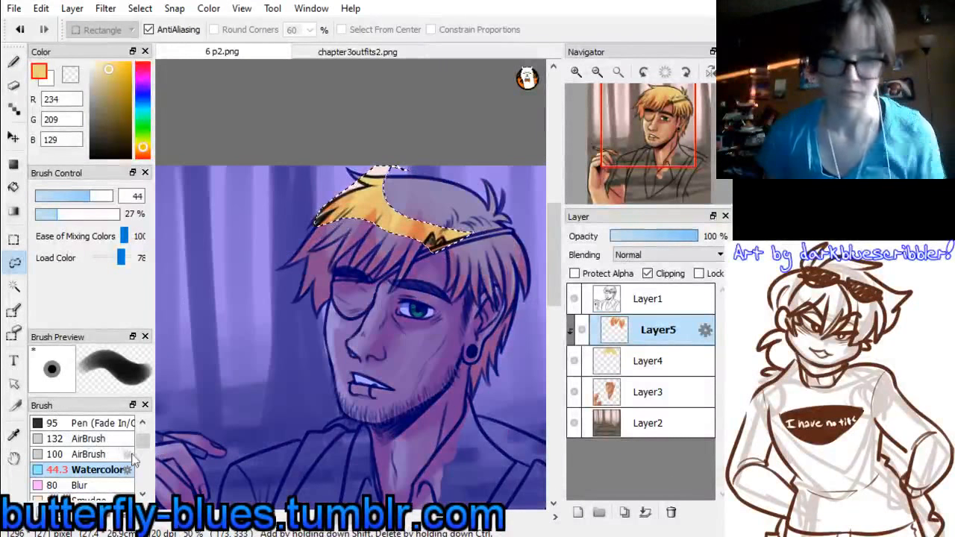
Paint white (255, 255, 255) over the selected hair band with the AirBrush at size 260
{"action": "left_click", "coordinate": [142, 493]}
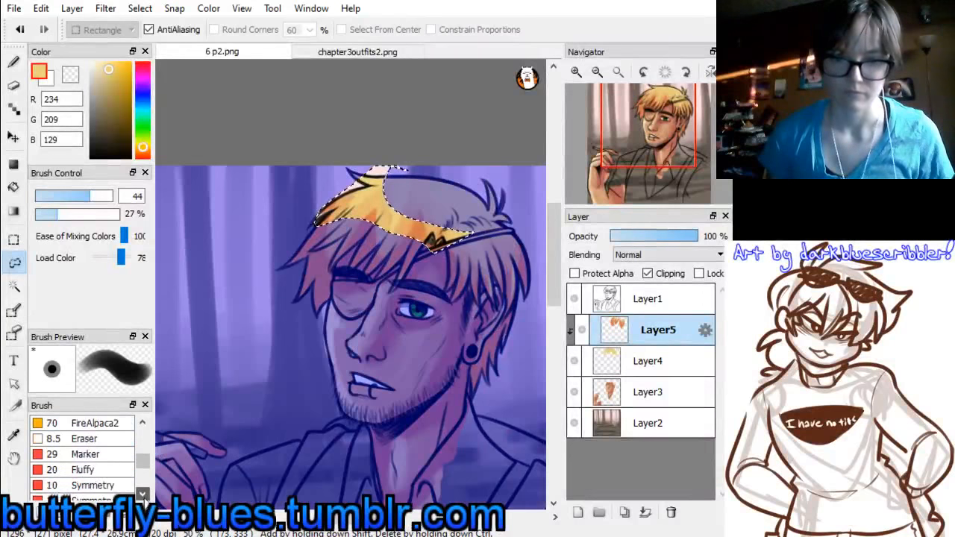
{"action": "left_click", "coordinate": [142, 493]}
{"action": "left_click", "coordinate": [143, 493]}
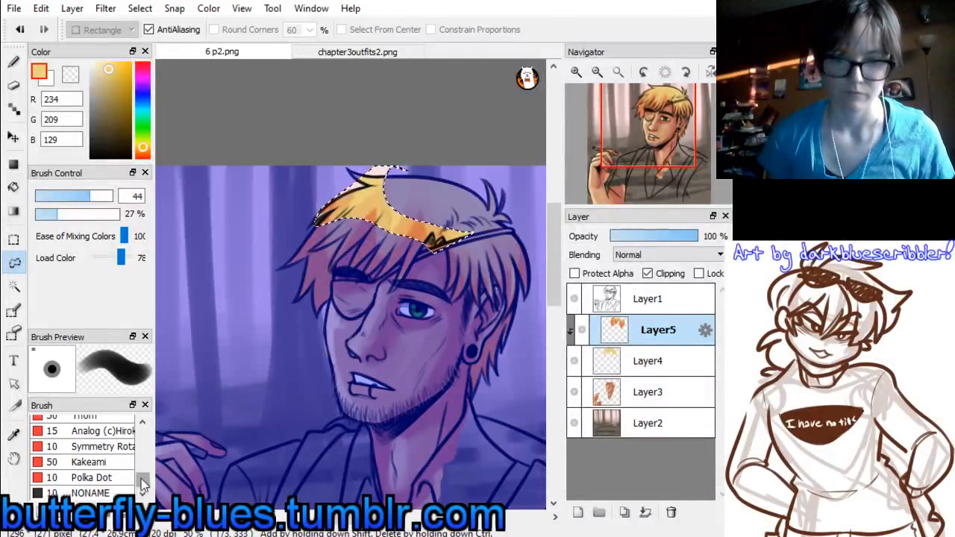
{"action": "scroll", "coordinate": [142, 484], "scroll_direction": "up", "scroll_amount": 8}
{"action": "left_click", "coordinate": [105, 449]}
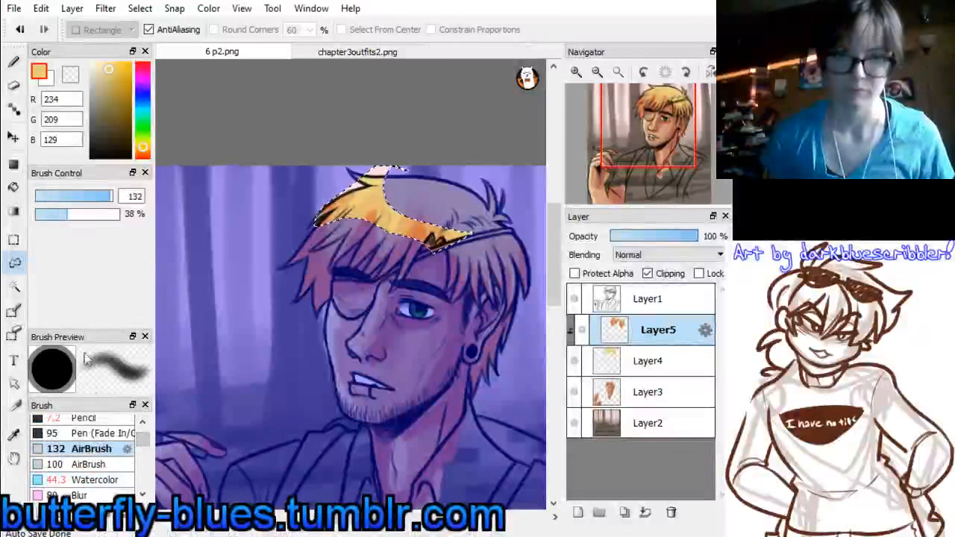
{"action": "left_click_drag", "start_coordinate": [109, 197], "coordinate": [131, 194]}
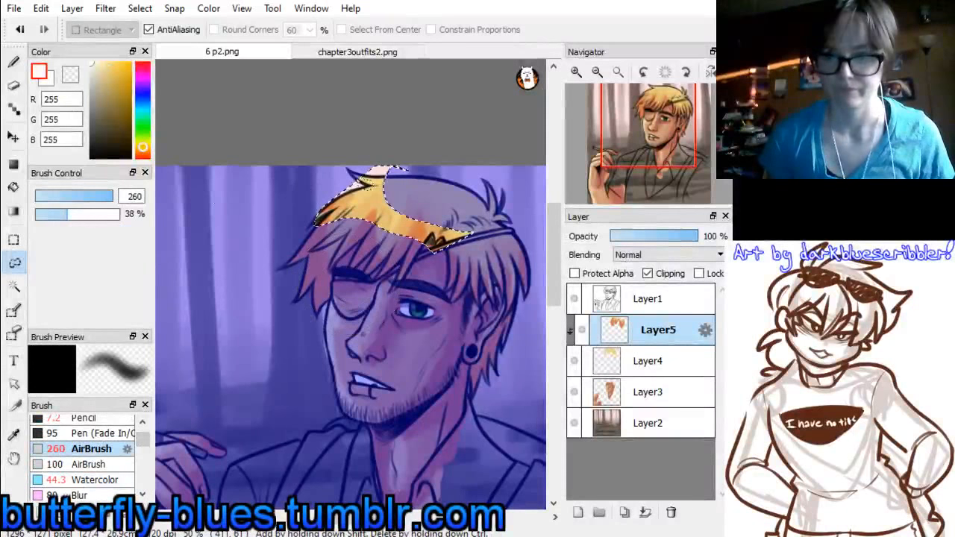
{"action": "mouse_move", "coordinate": [377, 161]}
{"action": "left_mouse_down"}
{"action": "mouse_move", "coordinate": [328, 200]}
{"action": "mouse_move", "coordinate": [403, 161]}
{"action": "mouse_move", "coordinate": [388, 158]}
{"action": "left_mouse_up"}
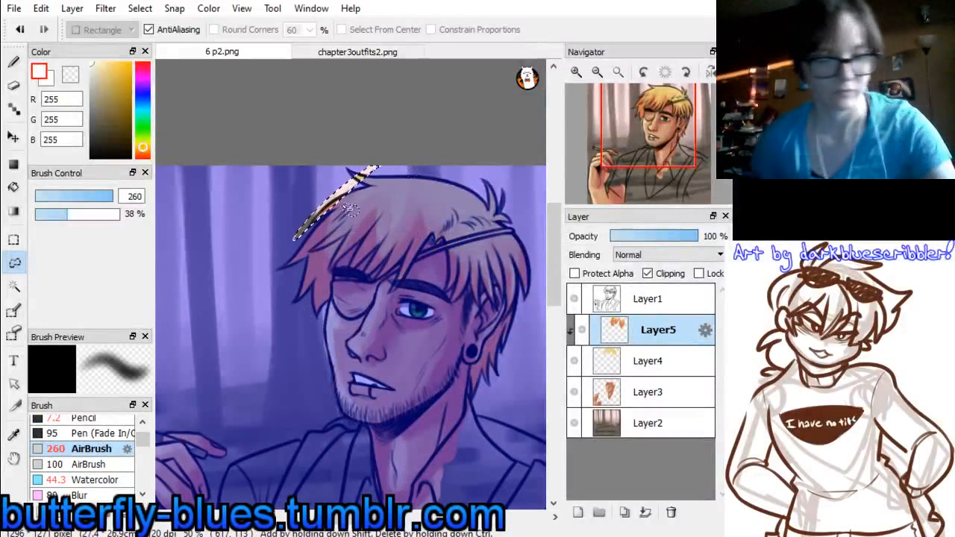
{"action": "key", "text": "ctrl+z"}
{"action": "left_click", "coordinate": [14, 63]}
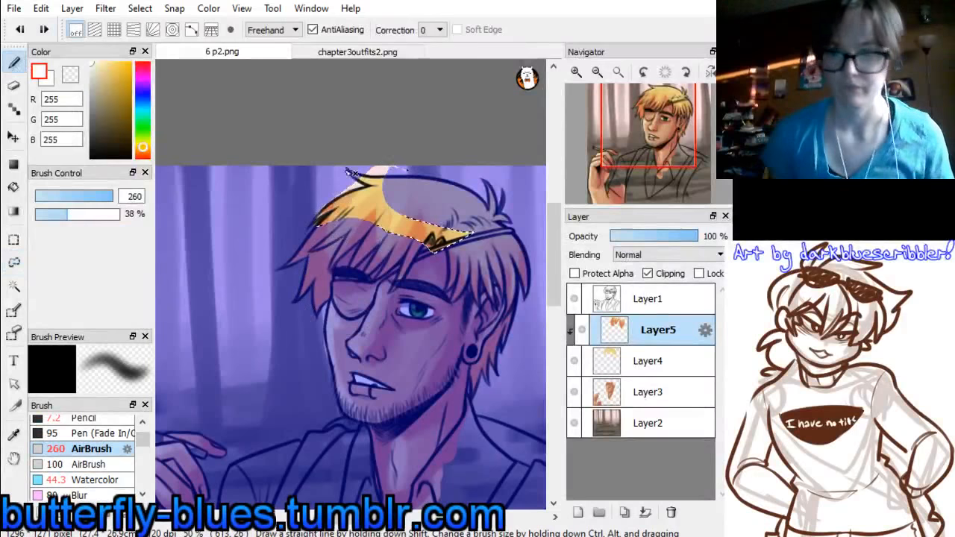
{"action": "left_click_drag", "start_coordinate": [351, 173], "coordinate": [406, 164]}
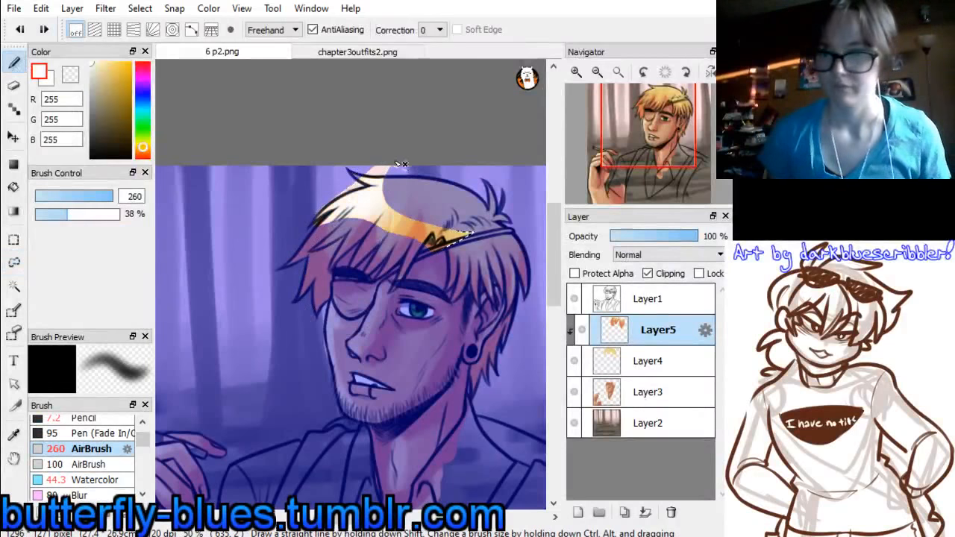
Erase gaps in the white hair highlight with the Eraser at size 47 and clear the selection
{"action": "left_click", "coordinate": [14, 86]}
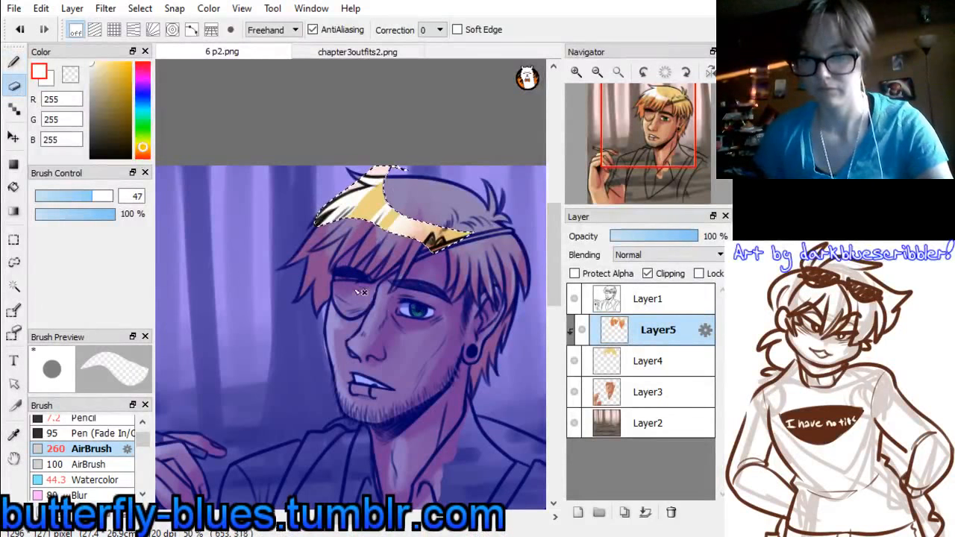
{"action": "left_click", "coordinate": [13, 240]}
{"action": "key", "text": "ctrl+d"}
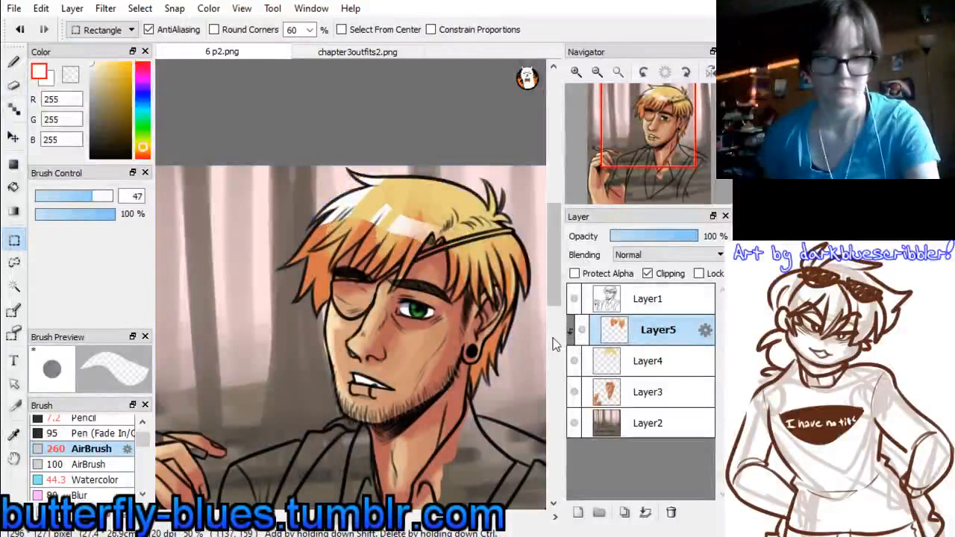
Merge the hair shading and hair colour layers down into the skin layer and add a new layer above it
{"action": "key", "text": "ctrl+e"}
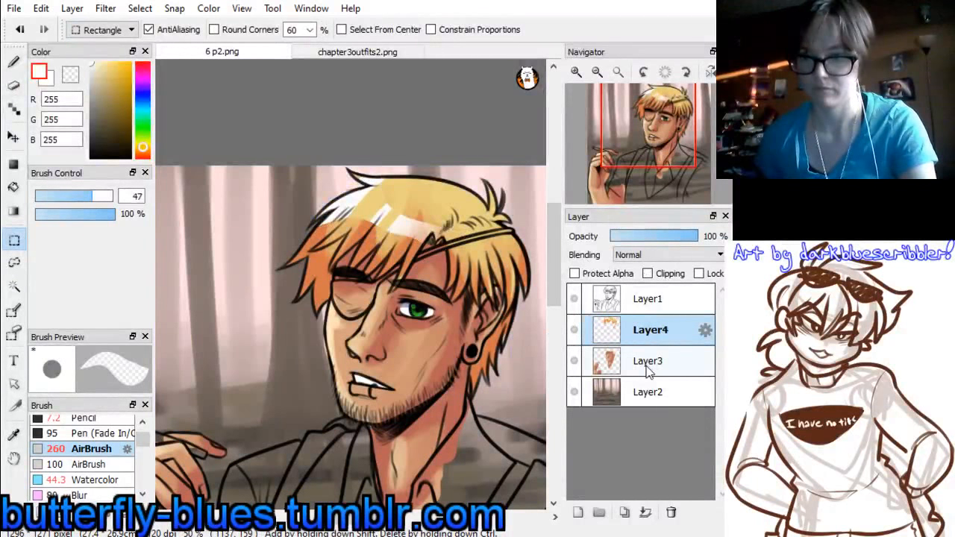
{"action": "key", "text": "ctrl+e"}
{"action": "left_click", "coordinate": [578, 512]}
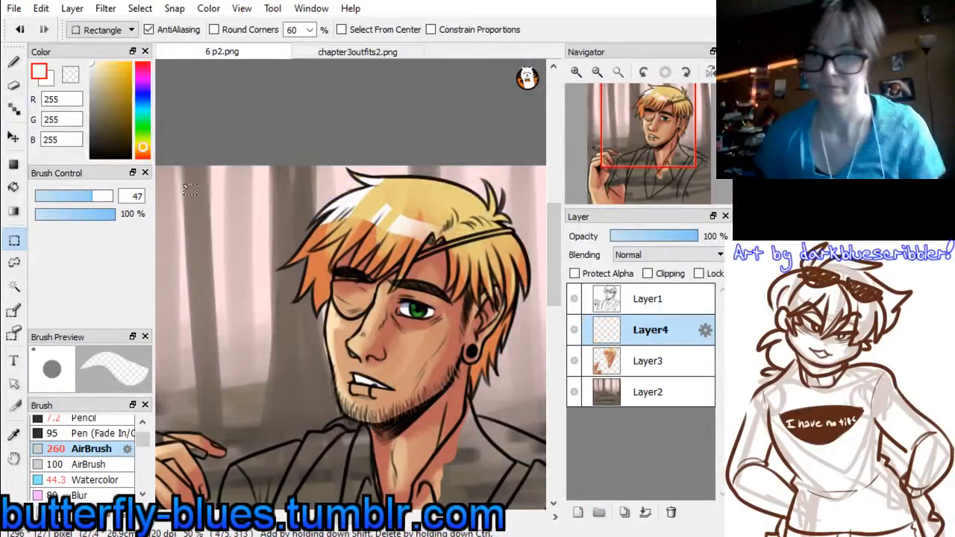
Paint the eyepatch and strap brown (152, 100, 37), sampled from chapter3outfits2.png, with the Pen at size 40, and merge the paint into the skin layer
{"action": "left_click", "coordinate": [360, 49]}
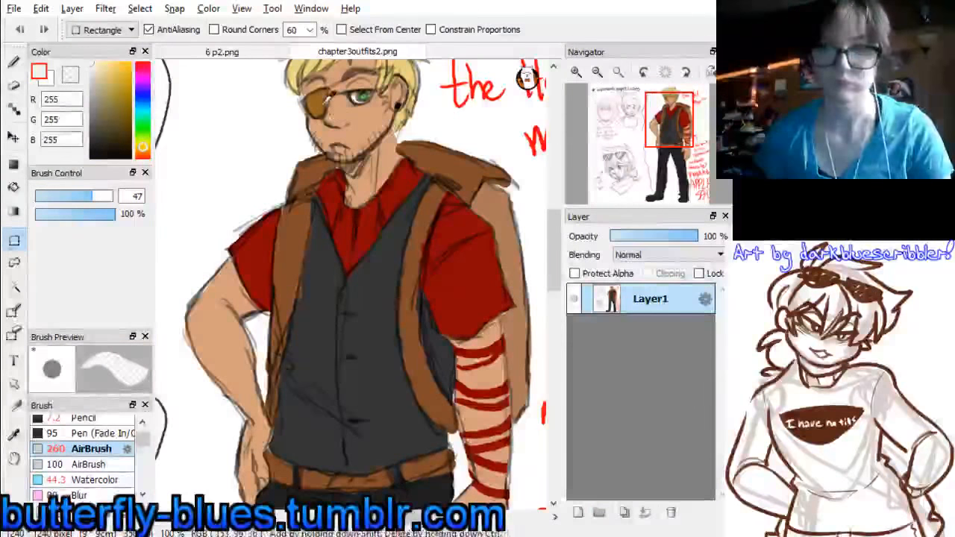
{"action": "left_click", "coordinate": [222, 52]}
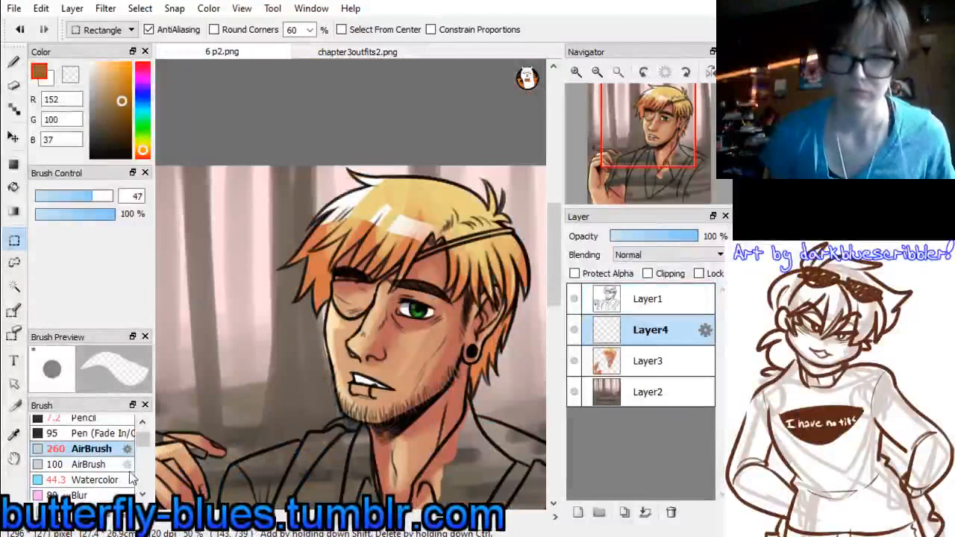
{"action": "scroll", "coordinate": [139, 448], "scroll_direction": "up", "scroll_amount": 1}
{"action": "left_click", "coordinate": [85, 423]}
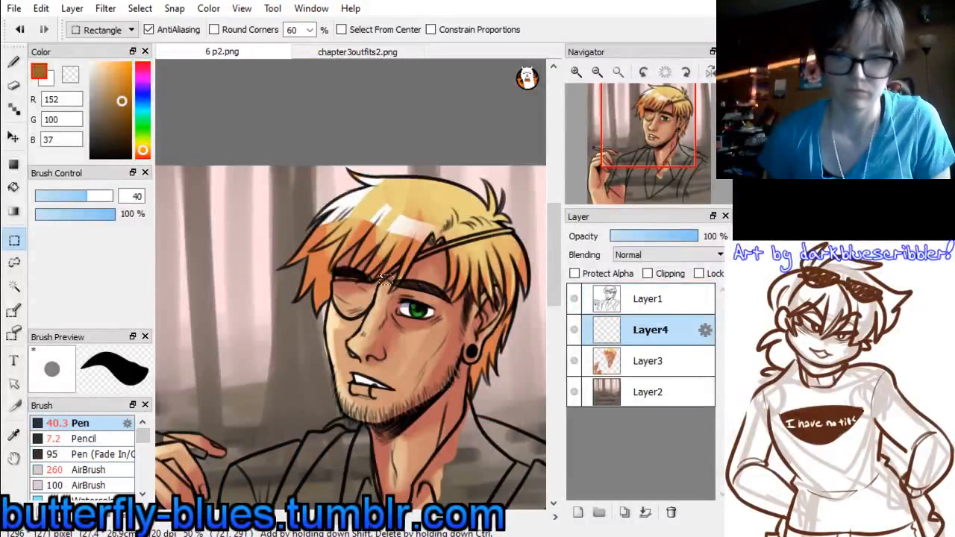
{"action": "key", "text": "b"}
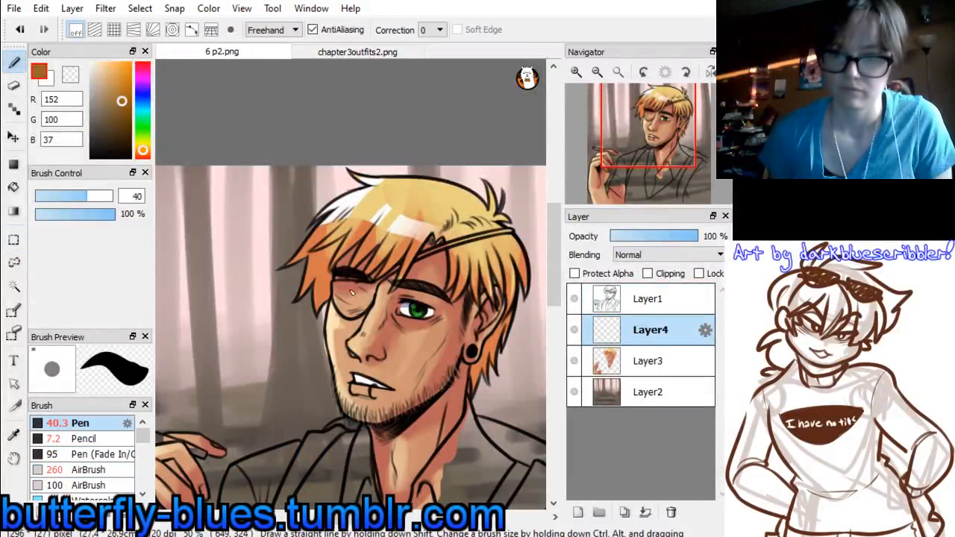
{"action": "mouse_move", "coordinate": [353, 293]}
{"action": "left_mouse_down"}
{"action": "mouse_move", "coordinate": [350, 314]}
{"action": "mouse_move", "coordinate": [370, 296]}
{"action": "left_mouse_up"}
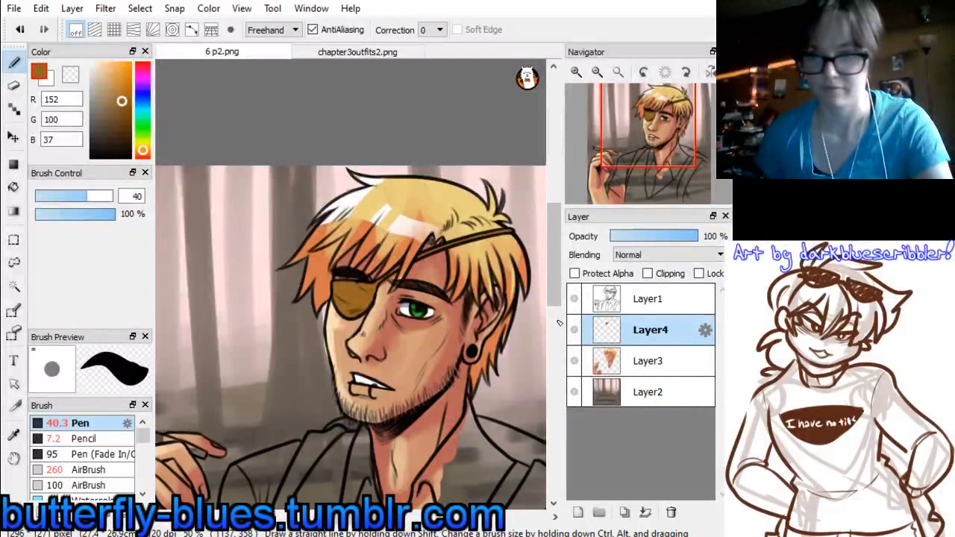
{"action": "left_click", "coordinate": [646, 513]}
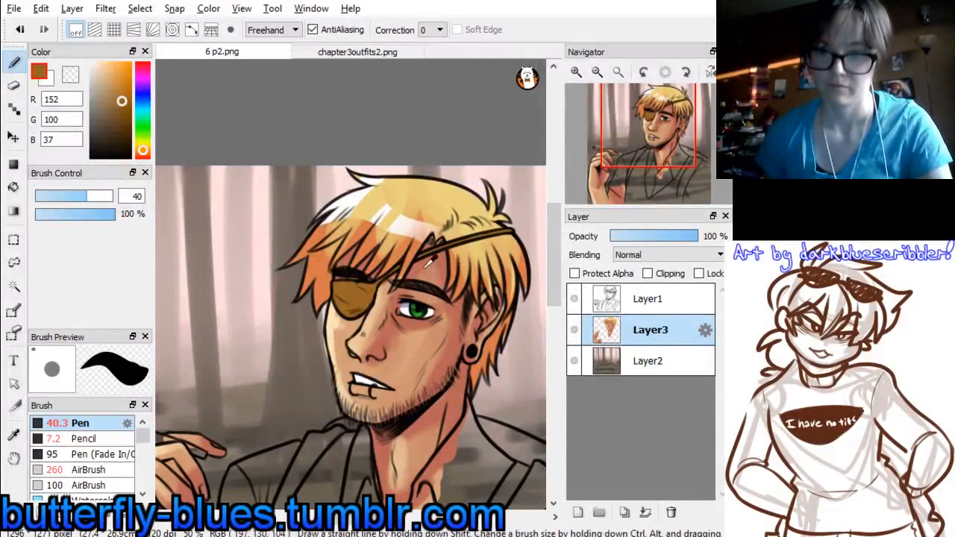
{"action": "left_click", "coordinate": [485, 223], "text": "alt"}
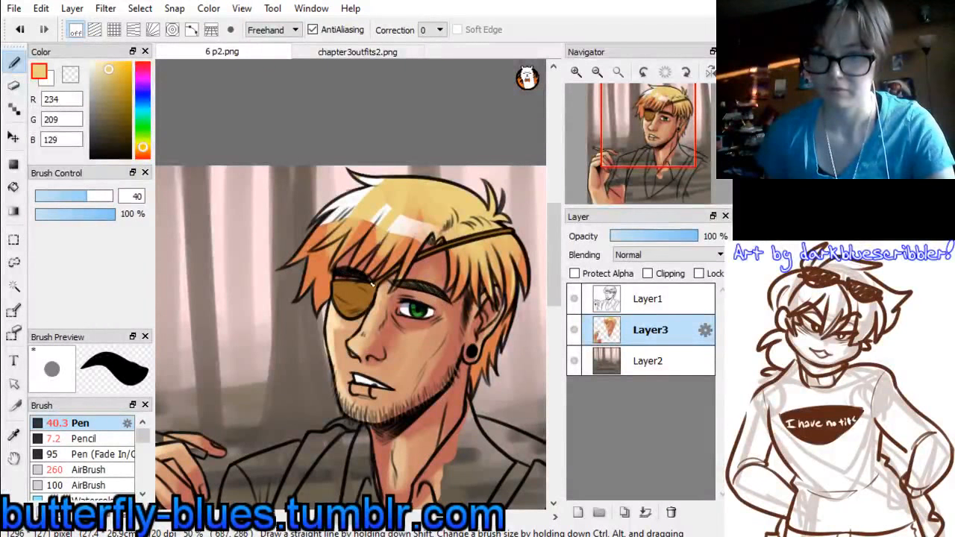
Add a new layer above the skin and hair layer and sample the shirt's red (140, 7, 7) from chapter3outfits2.png
{"action": "mouse_move", "coordinate": [647, 153]}
{"action": "left_mouse_down"}
{"action": "mouse_move", "coordinate": [659, 144]}
{"action": "mouse_move", "coordinate": [635, 151]}
{"action": "left_mouse_up"}
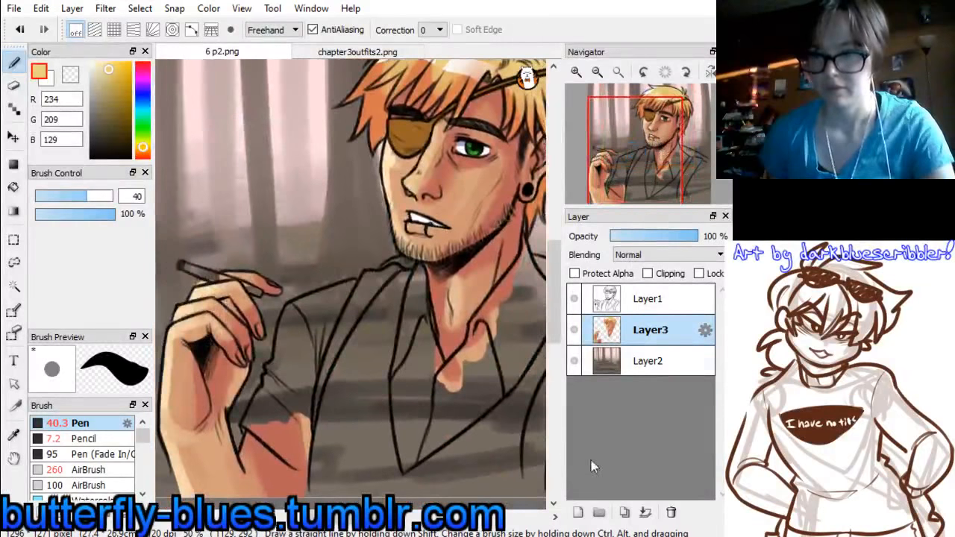
{"action": "left_click", "coordinate": [578, 512]}
{"action": "left_click", "coordinate": [357, 51]}
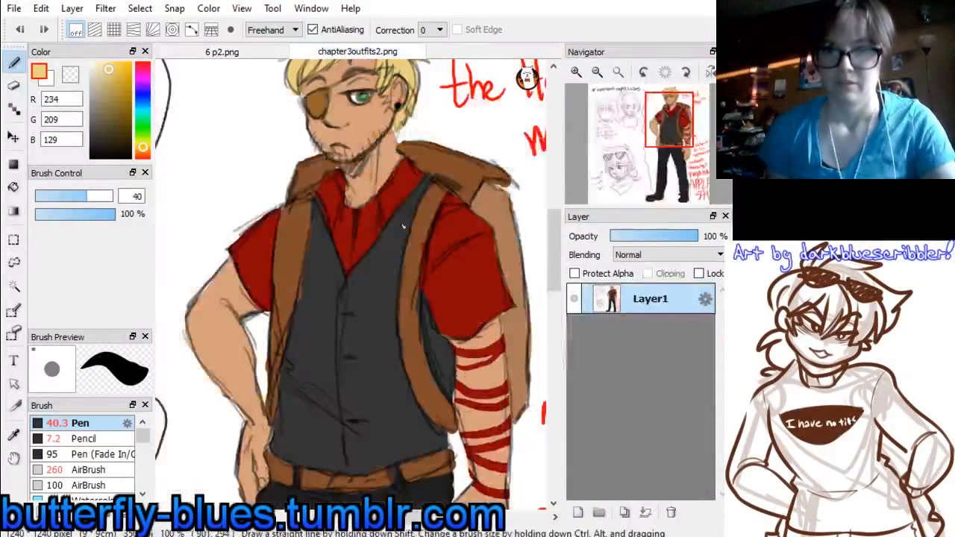
{"action": "left_click", "coordinate": [469, 226], "text": "alt"}
{"action": "left_click", "coordinate": [221, 51]}
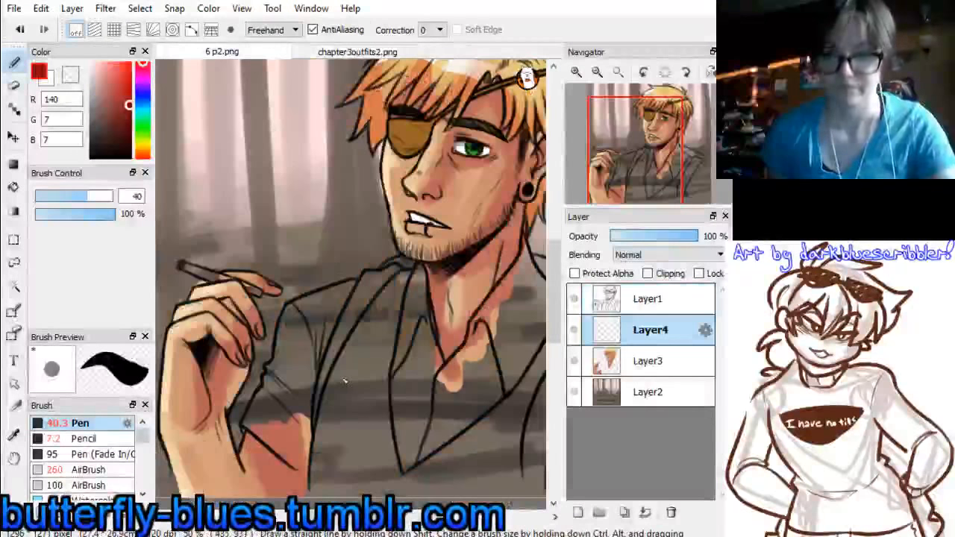
Paint the shirt's collar and V-shaped front red with the Pen, enlarging the brush from size 40 to 74 for the larger areas
{"action": "left_click_drag", "start_coordinate": [348, 356], "coordinate": [341, 488]}
{"action": "key", "text": "ctrl+z"}
{"action": "mouse_move", "coordinate": [395, 346]}
{"action": "left_mouse_down"}
{"action": "mouse_move", "coordinate": [421, 456]}
{"action": "mouse_move", "coordinate": [407, 344]}
{"action": "mouse_move", "coordinate": [433, 328]}
{"action": "mouse_move", "coordinate": [442, 380]}
{"action": "mouse_move", "coordinate": [420, 317]}
{"action": "left_mouse_up"}
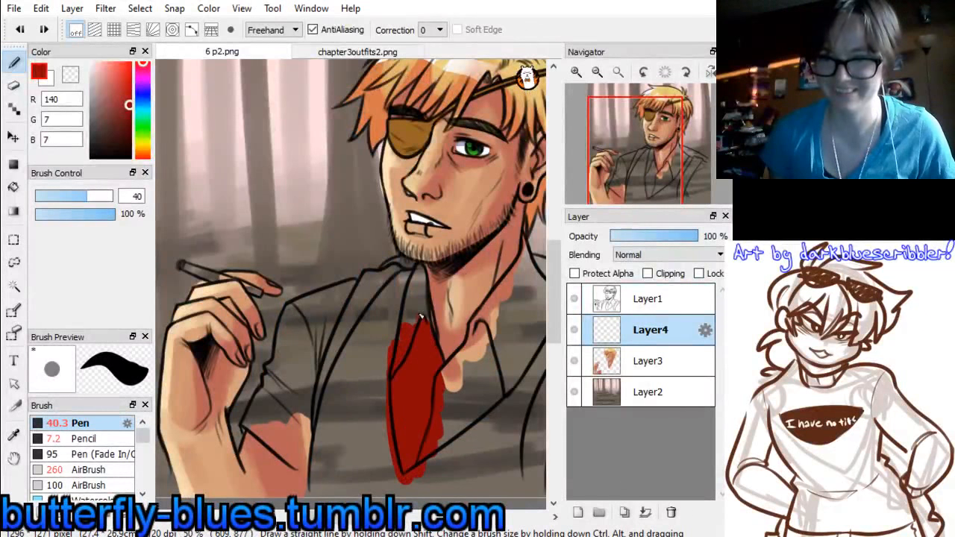
{"action": "left_click_drag", "start_coordinate": [420, 275], "coordinate": [422, 274]}
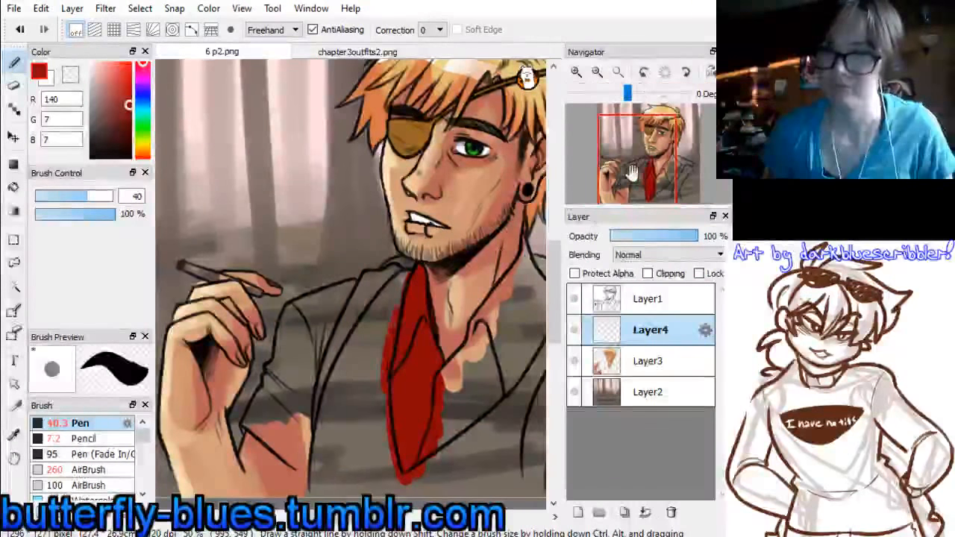
{"action": "left_click_drag", "start_coordinate": [637, 163], "coordinate": [662, 166]}
{"action": "mouse_move", "coordinate": [372, 373]}
{"action": "left_mouse_down"}
{"action": "mouse_move", "coordinate": [312, 448]}
{"action": "mouse_move", "coordinate": [343, 426]}
{"action": "left_mouse_up"}
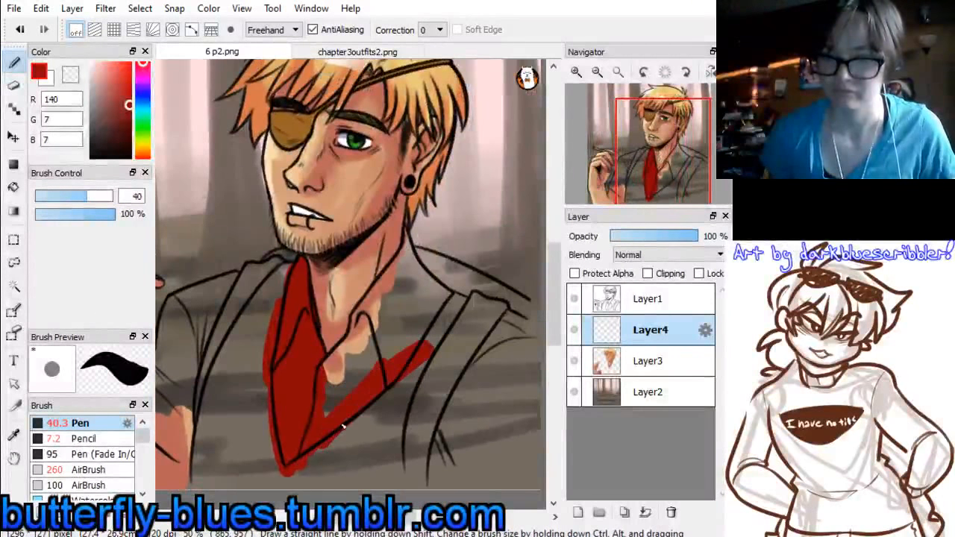
{"action": "left_click", "coordinate": [100, 197]}
{"action": "mouse_move", "coordinate": [364, 337]}
{"action": "left_mouse_down"}
{"action": "mouse_move", "coordinate": [351, 356]}
{"action": "mouse_move", "coordinate": [398, 344]}
{"action": "mouse_move", "coordinate": [361, 413]}
{"action": "left_mouse_up"}
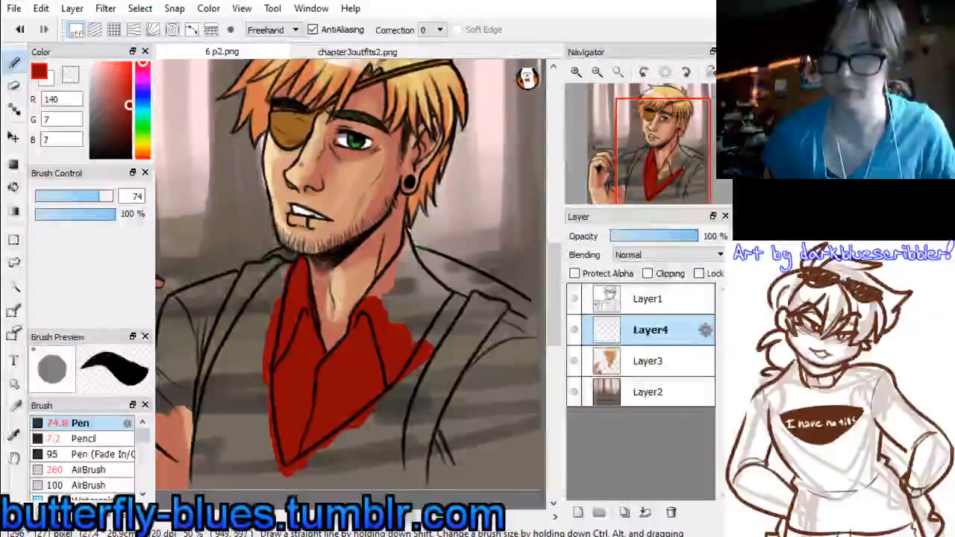
{"action": "mouse_move", "coordinate": [407, 239]}
{"action": "left_mouse_down"}
{"action": "mouse_move", "coordinate": [408, 261]}
{"action": "mouse_move", "coordinate": [407, 240]}
{"action": "mouse_move", "coordinate": [440, 306]}
{"action": "mouse_move", "coordinate": [403, 302]}
{"action": "mouse_move", "coordinate": [377, 280]}
{"action": "mouse_move", "coordinate": [409, 273]}
{"action": "left_mouse_up"}
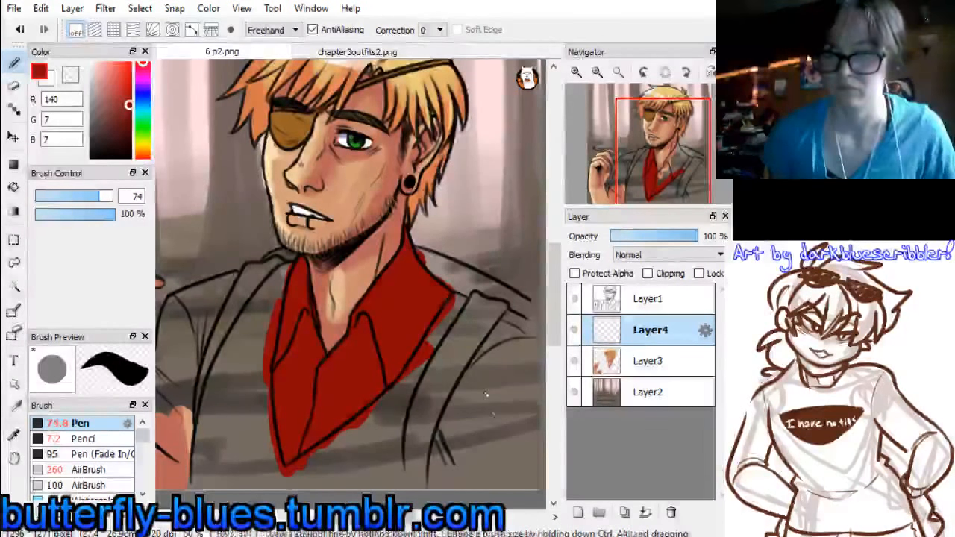
Paint both shirt sleeves and shoulders red with the Pen at size 74, including the cuff on the raised arm
{"action": "mouse_move", "coordinate": [470, 358]}
{"action": "left_mouse_down"}
{"action": "mouse_move", "coordinate": [440, 463]}
{"action": "mouse_move", "coordinate": [485, 471]}
{"action": "mouse_move", "coordinate": [530, 418]}
{"action": "left_mouse_up"}
{"action": "mouse_move", "coordinate": [477, 478]}
{"action": "left_mouse_down"}
{"action": "mouse_move", "coordinate": [395, 482]}
{"action": "mouse_move", "coordinate": [541, 483]}
{"action": "left_mouse_up"}
{"action": "mouse_move", "coordinate": [485, 317]}
{"action": "left_mouse_down"}
{"action": "mouse_move", "coordinate": [540, 352]}
{"action": "mouse_move", "coordinate": [496, 395]}
{"action": "left_mouse_up"}
{"action": "left_click_drag", "start_coordinate": [539, 370], "coordinate": [475, 340]}
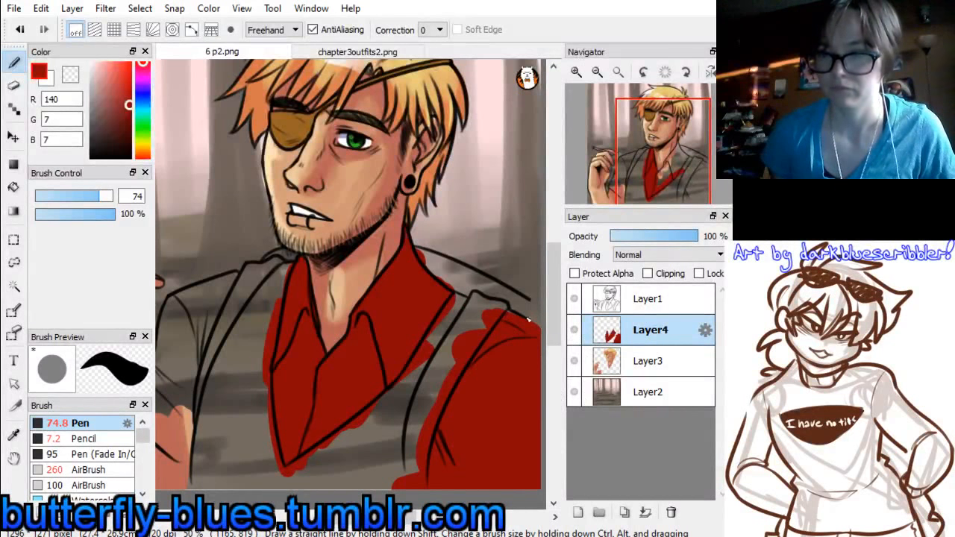
{"action": "left_click_drag", "start_coordinate": [654, 162], "coordinate": [631, 172]}
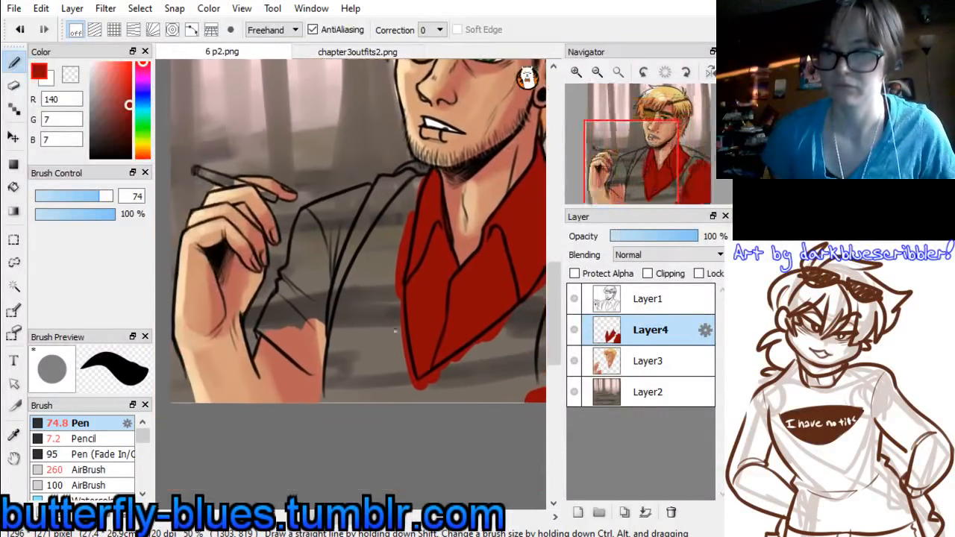
{"action": "mouse_move", "coordinate": [329, 306]}
{"action": "left_mouse_down"}
{"action": "mouse_move", "coordinate": [338, 242]}
{"action": "mouse_move", "coordinate": [315, 237]}
{"action": "mouse_move", "coordinate": [311, 221]}
{"action": "mouse_move", "coordinate": [372, 200]}
{"action": "mouse_move", "coordinate": [306, 232]}
{"action": "left_mouse_up"}
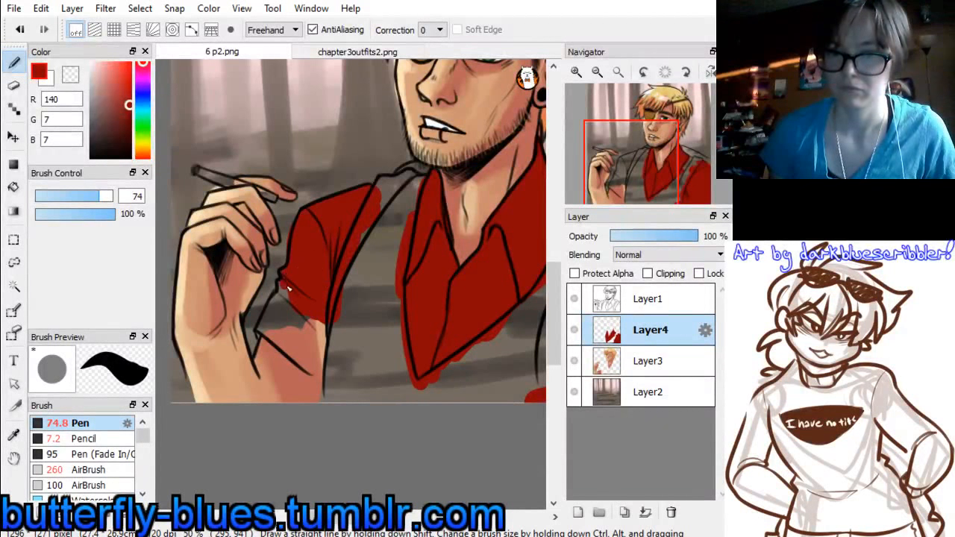
{"action": "mouse_move", "coordinate": [331, 341]}
{"action": "left_mouse_down"}
{"action": "mouse_move", "coordinate": [310, 348]}
{"action": "mouse_move", "coordinate": [267, 322]}
{"action": "mouse_move", "coordinate": [263, 337]}
{"action": "mouse_move", "coordinate": [284, 340]}
{"action": "left_mouse_up"}
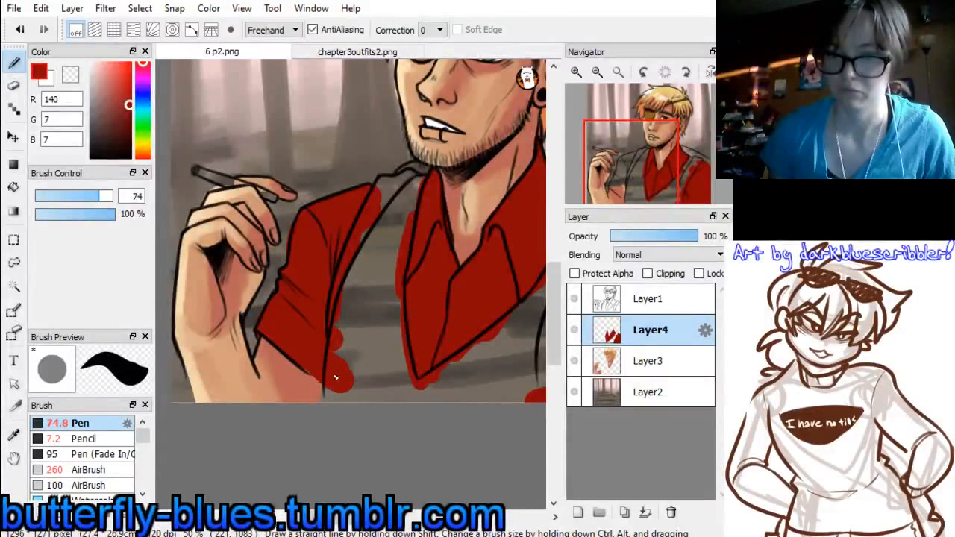
On a new layer, paint the vest panel beside the raised arm dark grey (53, 53, 53), sampled from chapter3outfits2.png
{"action": "left_click", "coordinate": [577, 512]}
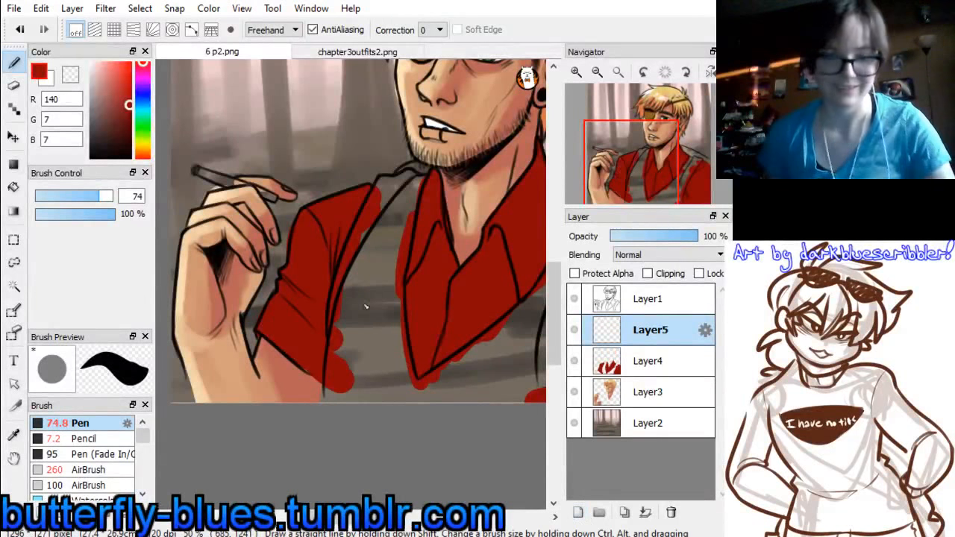
{"action": "left_click", "coordinate": [357, 51]}
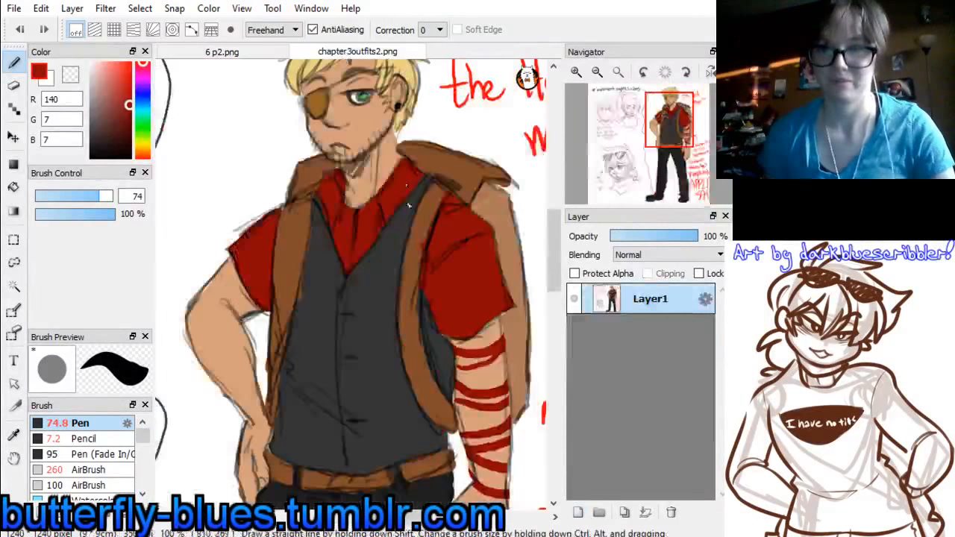
{"action": "left_click", "coordinate": [238, 52]}
{"action": "mouse_move", "coordinate": [378, 294]}
{"action": "left_mouse_down"}
{"action": "mouse_move", "coordinate": [361, 457]}
{"action": "mouse_move", "coordinate": [373, 279]}
{"action": "mouse_move", "coordinate": [356, 323]}
{"action": "left_mouse_up"}
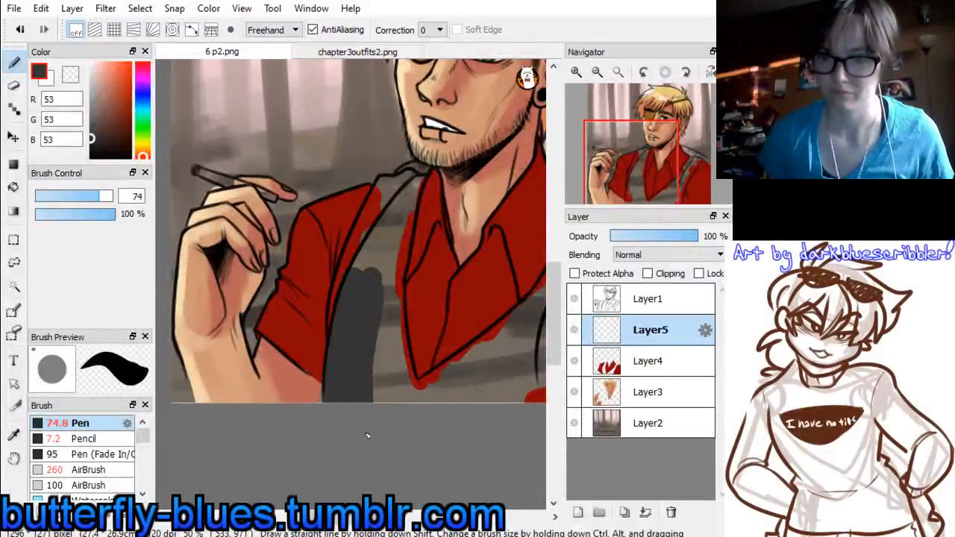
{"action": "left_click_drag", "start_coordinate": [376, 304], "coordinate": [398, 407]}
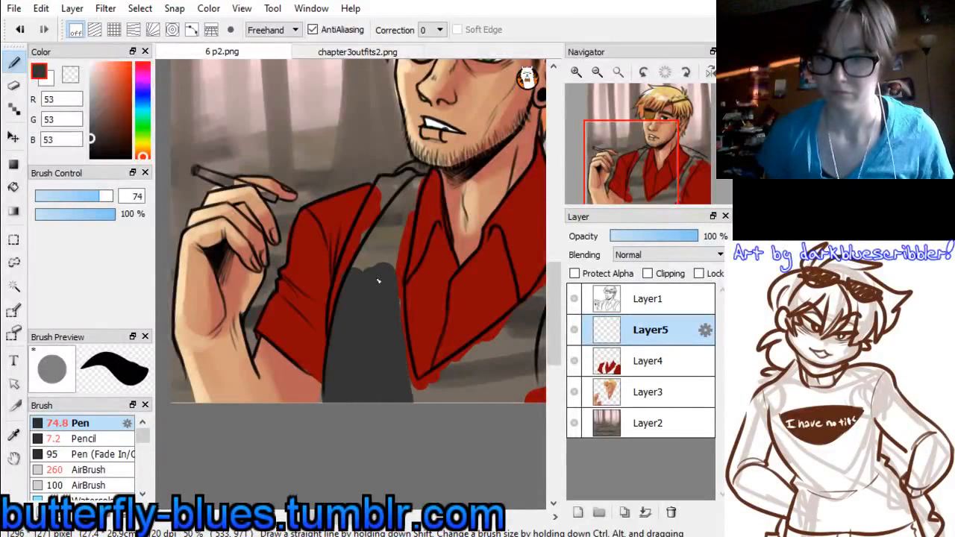
{"action": "left_click_drag", "start_coordinate": [387, 220], "coordinate": [367, 254]}
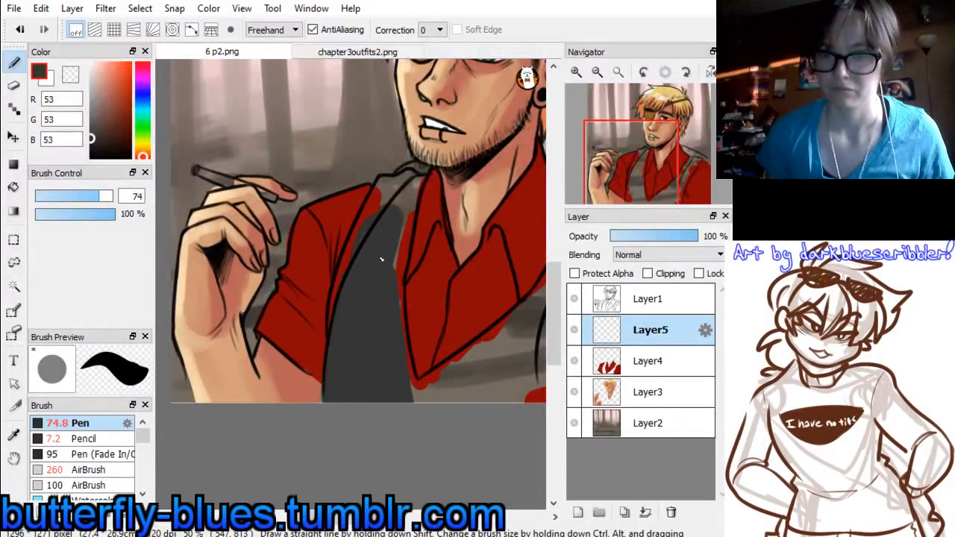
{"action": "mouse_move", "coordinate": [416, 179]}
{"action": "left_mouse_down"}
{"action": "mouse_move", "coordinate": [420, 199]}
{"action": "mouse_move", "coordinate": [398, 229]}
{"action": "left_mouse_up"}
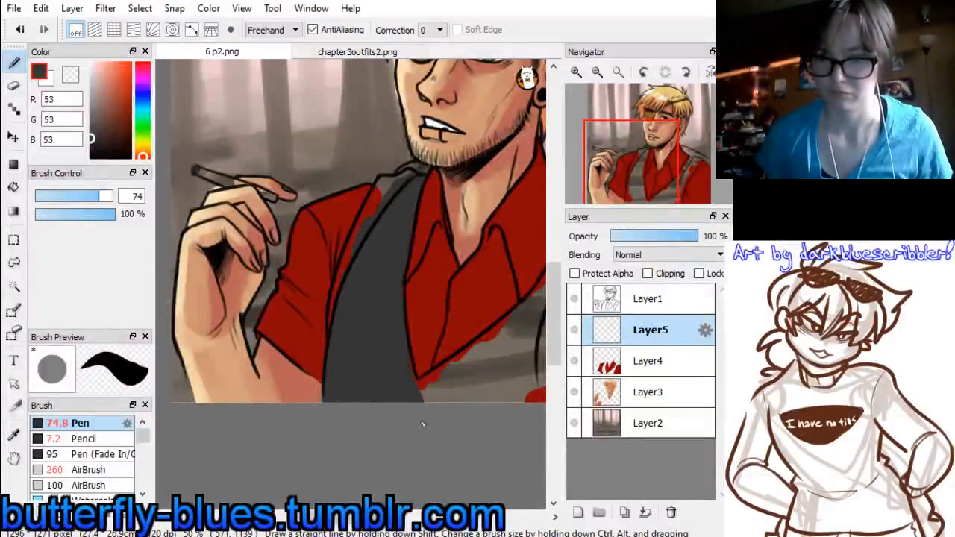
Paint the rest of the vest dark grey, from below the V-neck up the panel under the earring side of the face
{"action": "left_click_drag", "start_coordinate": [666, 172], "coordinate": [661, 155]}
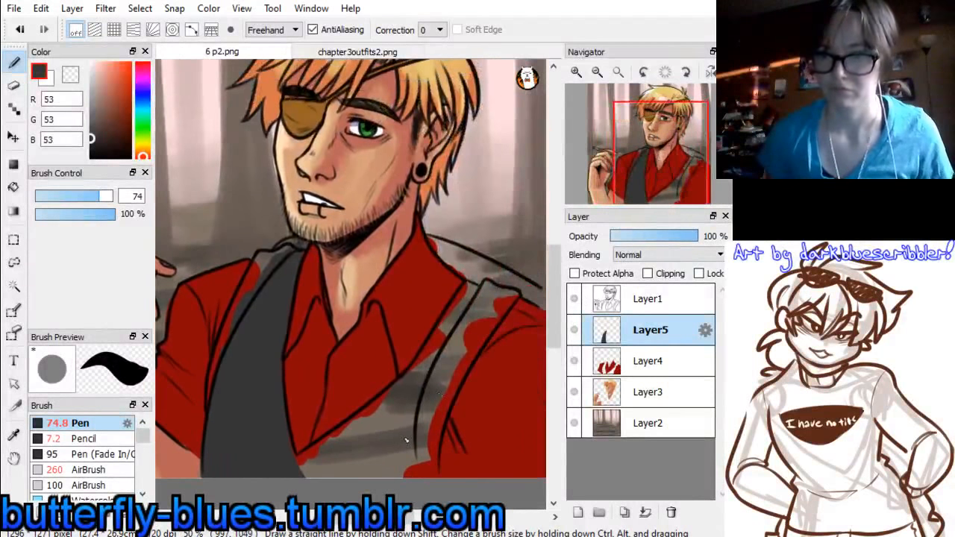
{"action": "left_click_drag", "start_coordinate": [402, 409], "coordinate": [321, 479]}
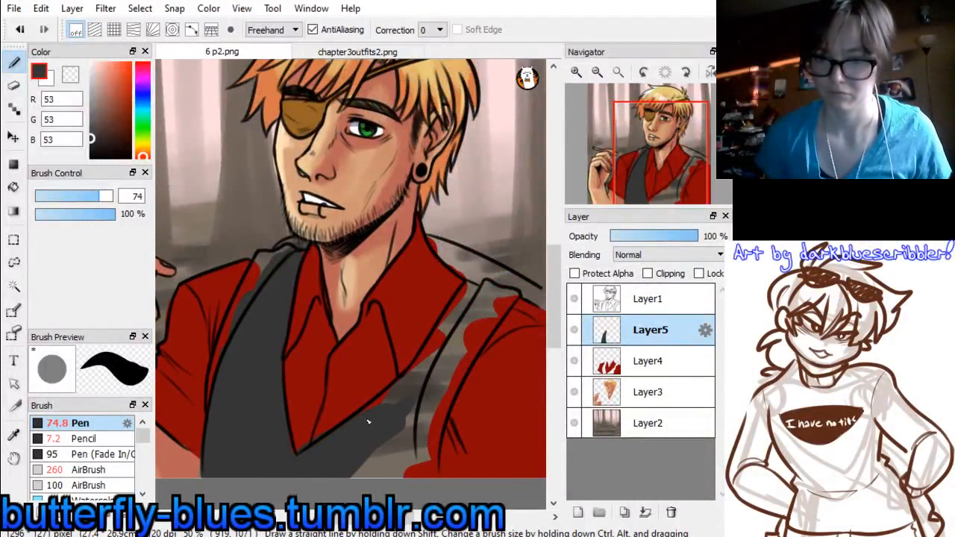
{"action": "key", "text": "ctrl+z"}
{"action": "mouse_move", "coordinate": [383, 421]}
{"action": "left_mouse_down"}
{"action": "mouse_move", "coordinate": [299, 491]}
{"action": "mouse_move", "coordinate": [384, 419]}
{"action": "mouse_move", "coordinate": [326, 457]}
{"action": "mouse_move", "coordinate": [399, 442]}
{"action": "left_mouse_up"}
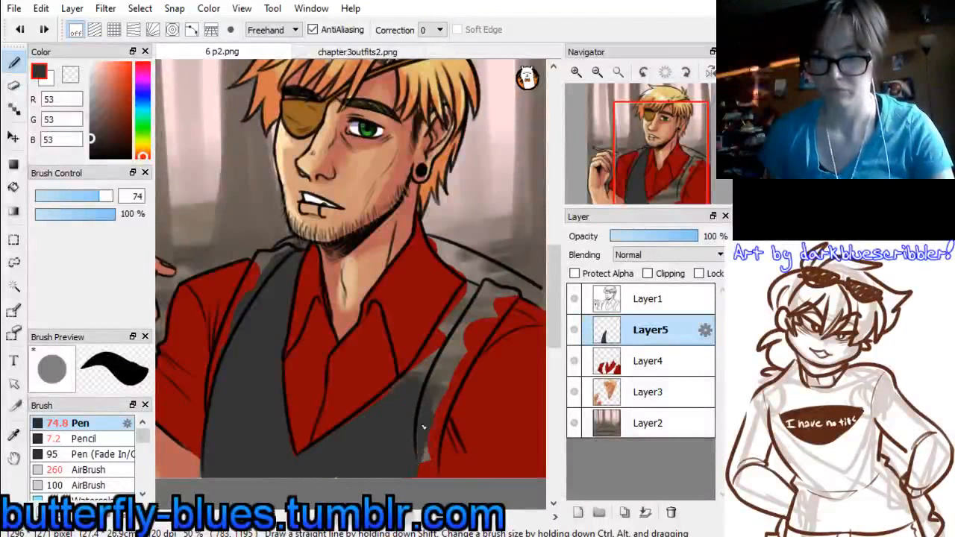
{"action": "left_click_drag", "start_coordinate": [476, 286], "coordinate": [414, 405]}
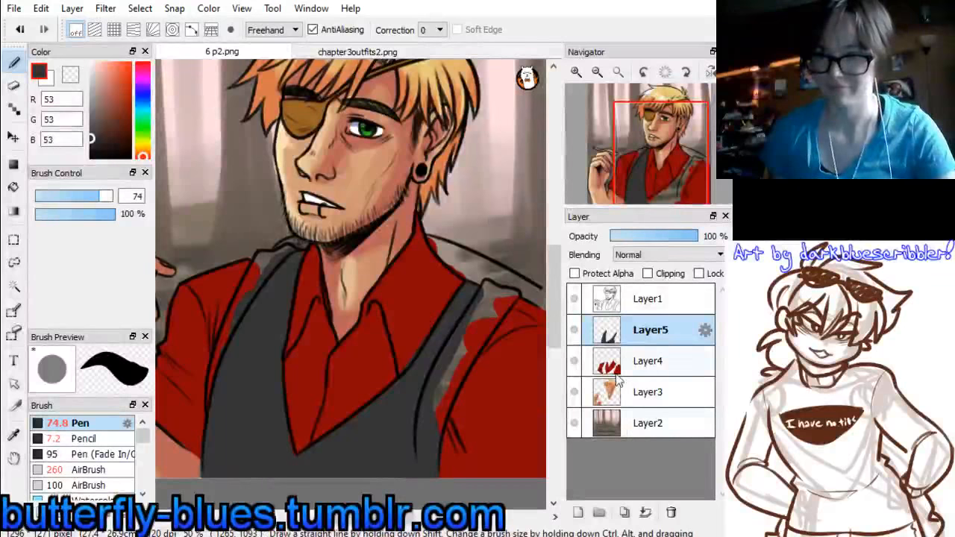
On a new layer, paint the backpack strap on the earring side brown (131, 77, 43), sampled from chapter3outfits2.png, with the Pen at size 45
{"action": "left_click_drag", "start_coordinate": [662, 148], "coordinate": [642, 146]}
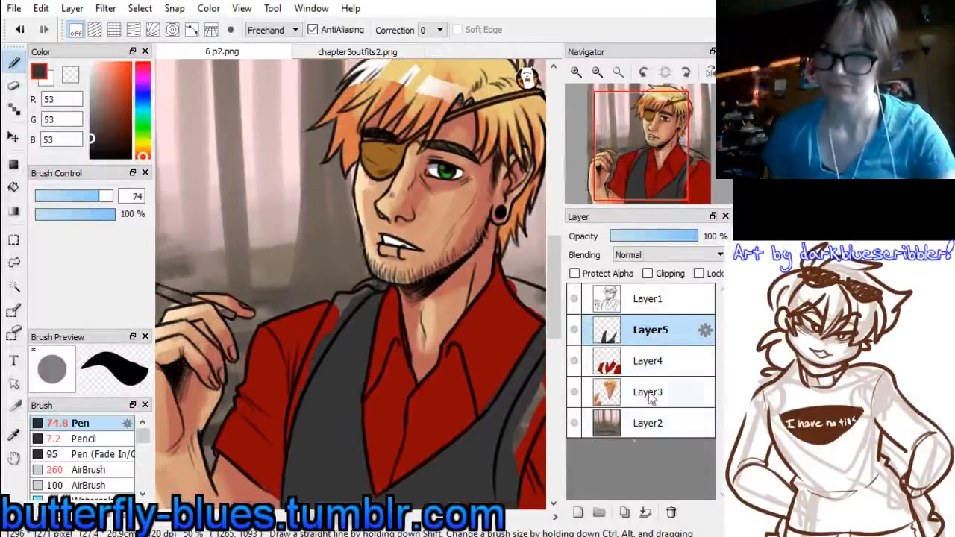
{"action": "left_click", "coordinate": [579, 514]}
{"action": "left_click", "coordinate": [379, 52]}
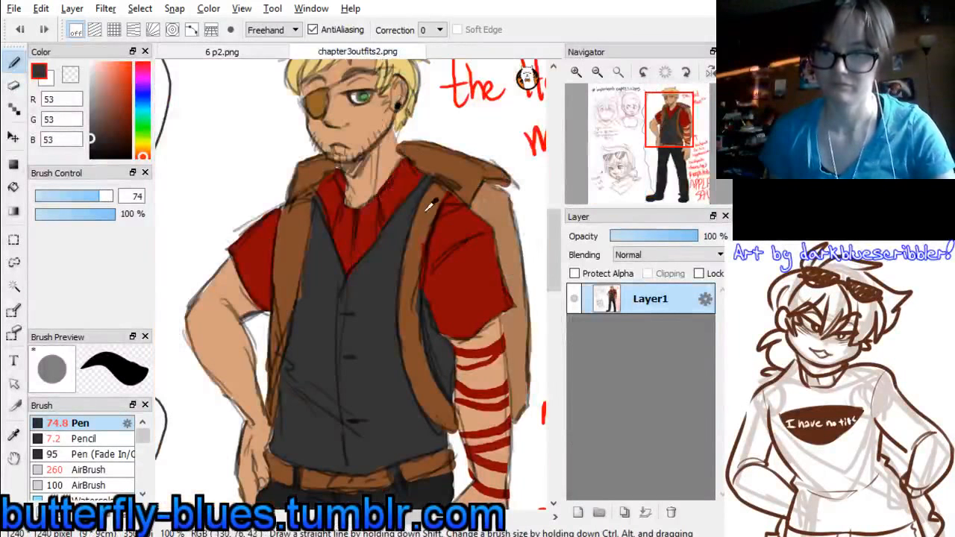
{"action": "left_click", "coordinate": [265, 54]}
{"action": "left_click_drag", "start_coordinate": [634, 170], "coordinate": [633, 192]}
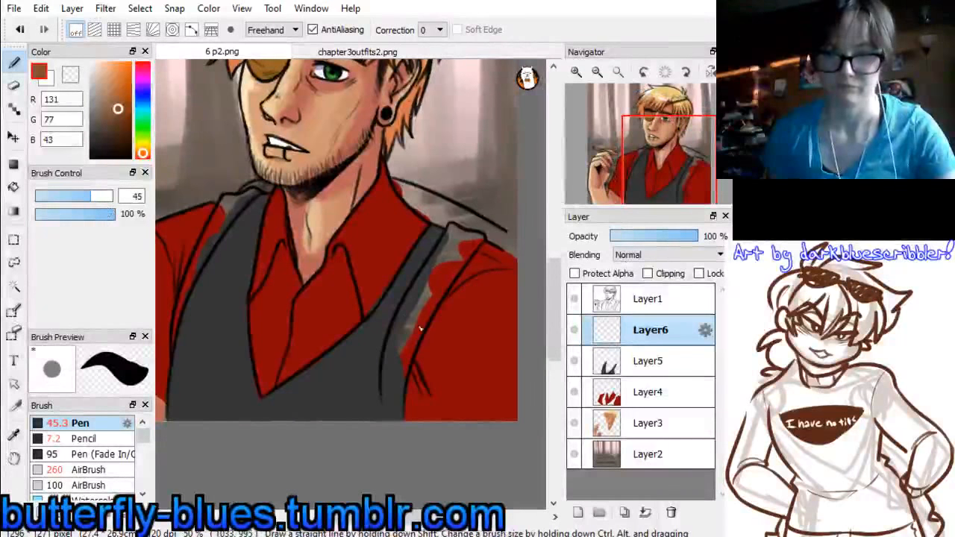
{"action": "left_click_drag", "start_coordinate": [409, 316], "coordinate": [397, 424]}
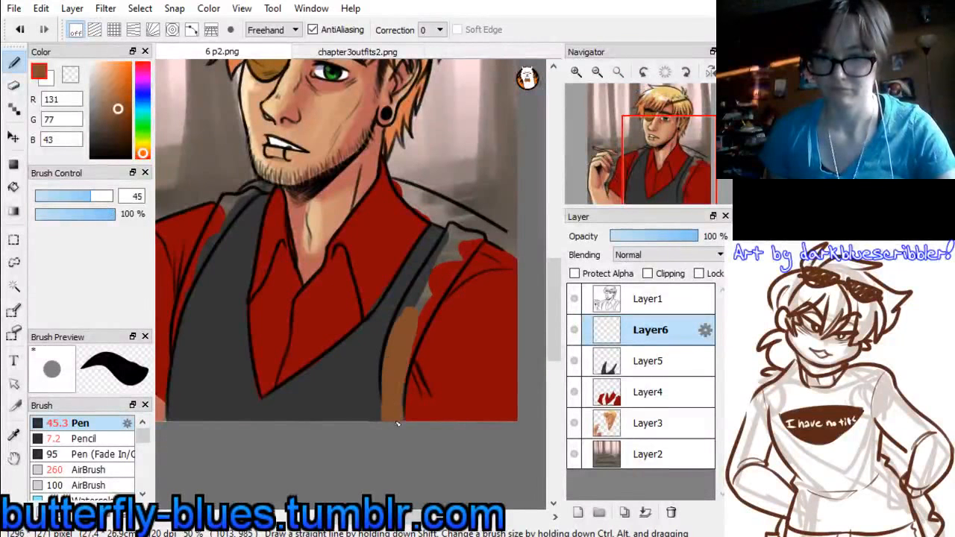
{"action": "mouse_move", "coordinate": [455, 230]}
{"action": "left_mouse_down"}
{"action": "mouse_move", "coordinate": [408, 333]}
{"action": "mouse_move", "coordinate": [449, 247]}
{"action": "mouse_move", "coordinate": [404, 330]}
{"action": "mouse_move", "coordinate": [466, 241]}
{"action": "mouse_move", "coordinate": [457, 243]}
{"action": "mouse_move", "coordinate": [478, 237]}
{"action": "mouse_move", "coordinate": [420, 315]}
{"action": "mouse_move", "coordinate": [472, 246]}
{"action": "mouse_move", "coordinate": [406, 360]}
{"action": "left_mouse_up"}
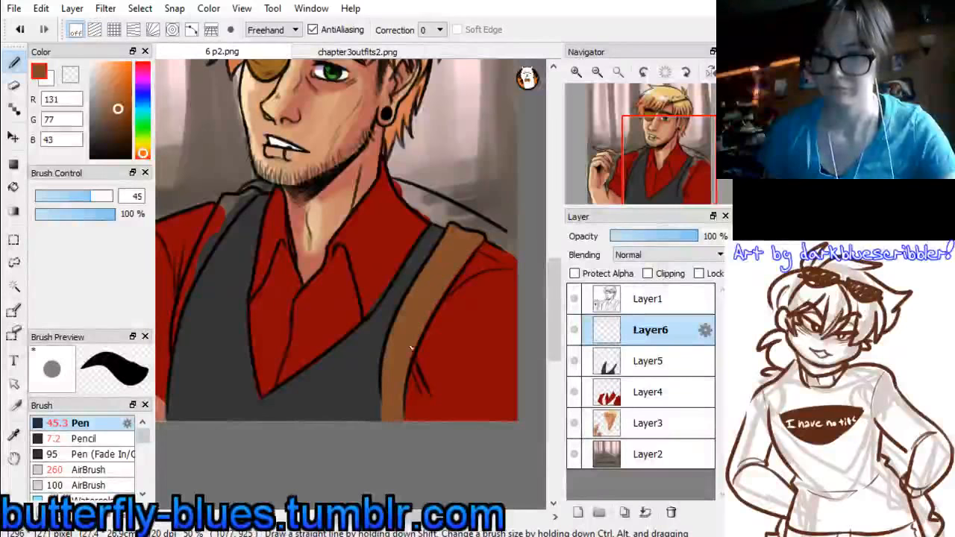
Paint the backpack behind the earring-side shoulder and the strap beside the raised arm with the same brown
{"action": "left_click_drag", "start_coordinate": [394, 181], "coordinate": [427, 214]}
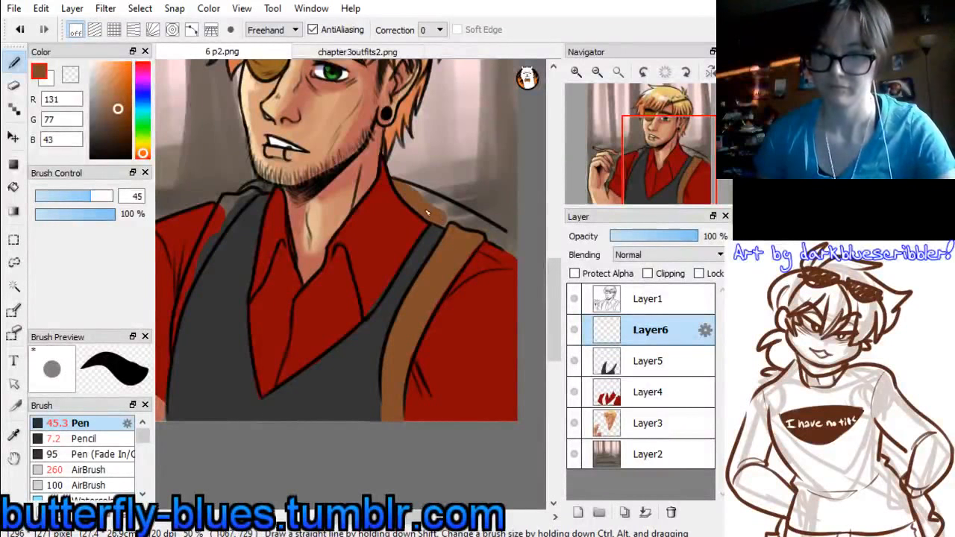
{"action": "key", "text": "ctrl+z"}
{"action": "mouse_move", "coordinate": [398, 183]}
{"action": "left_mouse_down"}
{"action": "mouse_move", "coordinate": [423, 209]}
{"action": "mouse_move", "coordinate": [450, 221]}
{"action": "mouse_move", "coordinate": [411, 191]}
{"action": "mouse_move", "coordinate": [526, 258]}
{"action": "mouse_move", "coordinate": [423, 192]}
{"action": "left_mouse_up"}
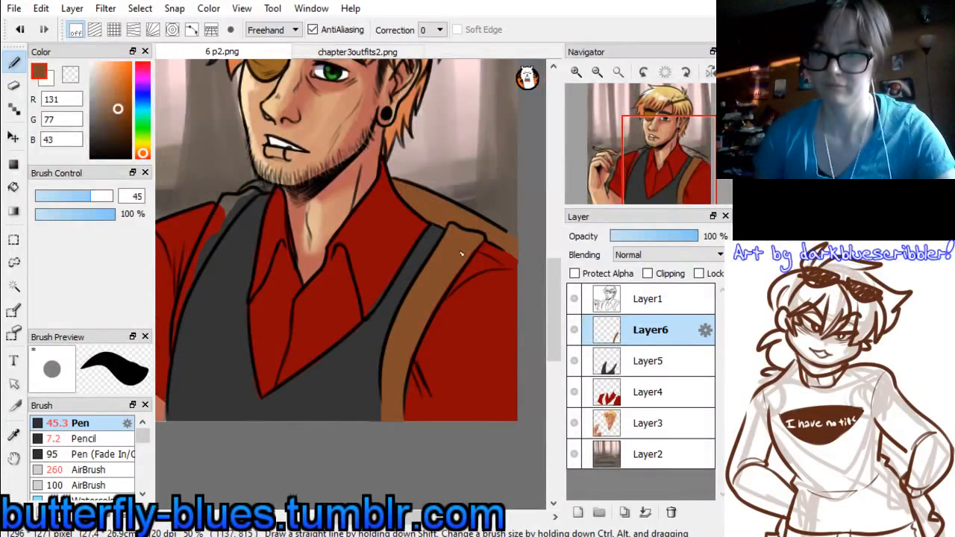
{"action": "mouse_move", "coordinate": [657, 162]}
{"action": "left_mouse_down"}
{"action": "mouse_move", "coordinate": [640, 156]}
{"action": "mouse_move", "coordinate": [639, 167]}
{"action": "left_mouse_up"}
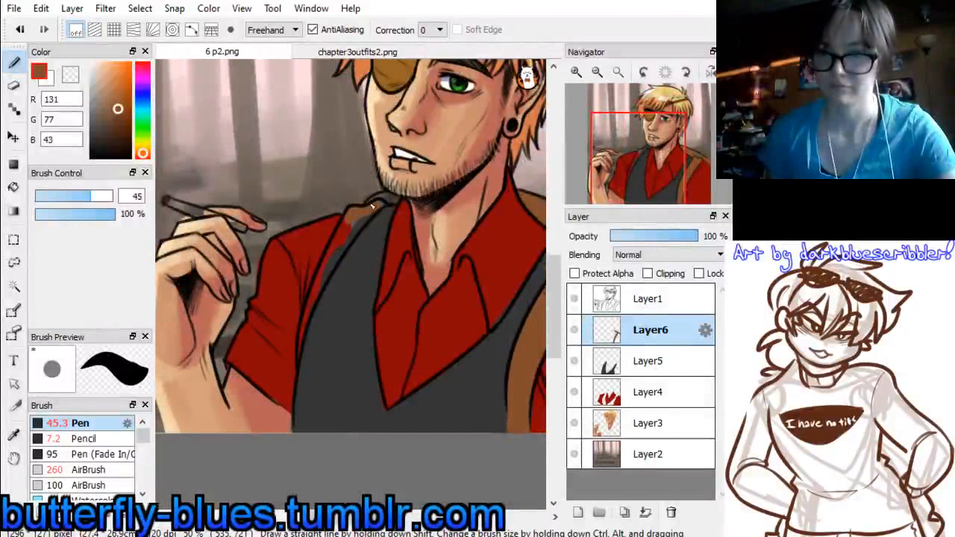
{"action": "left_click_drag", "start_coordinate": [358, 221], "coordinate": [335, 256]}
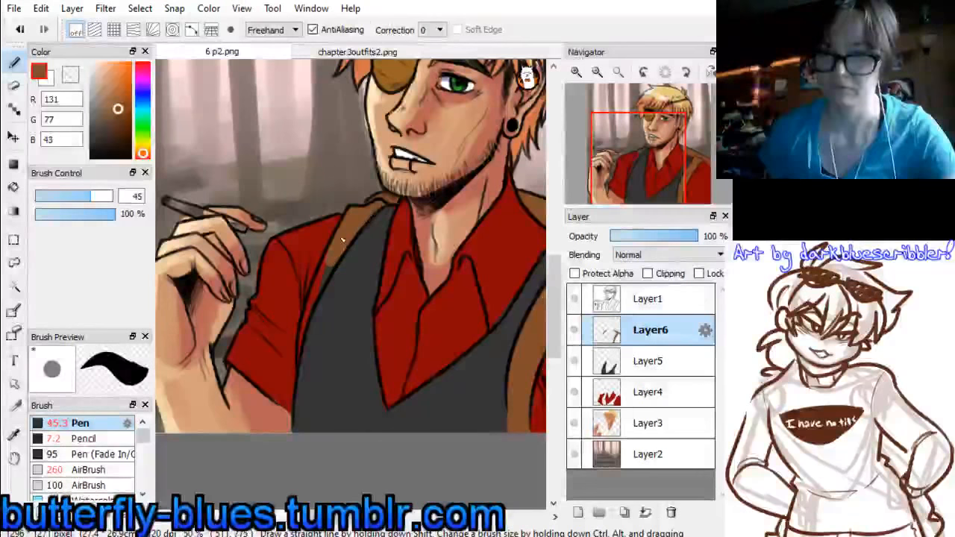
{"action": "left_click_drag", "start_coordinate": [333, 257], "coordinate": [311, 307]}
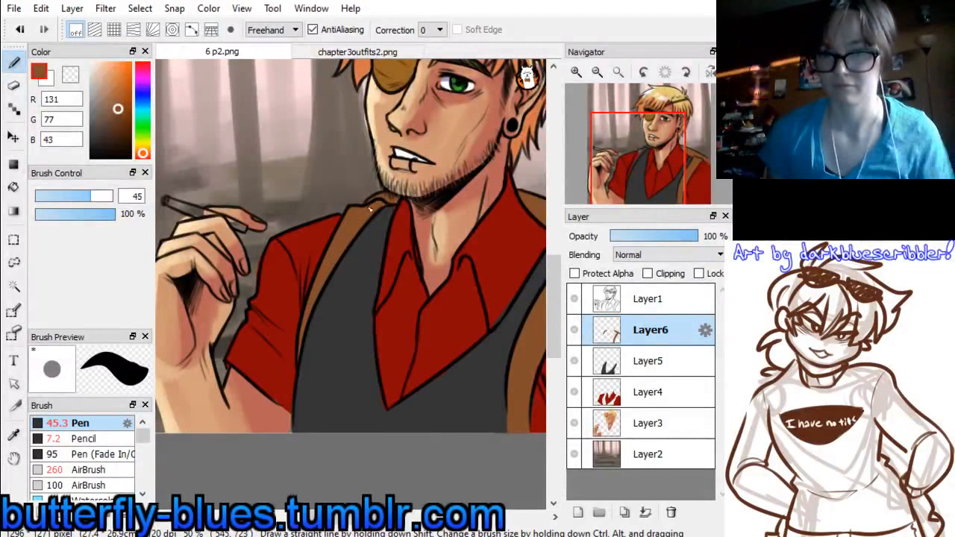
Paint the paper of the cigarette in the raised hand white (255, 255, 255)
{"action": "left_click_drag", "start_coordinate": [634, 166], "coordinate": [607, 186]}
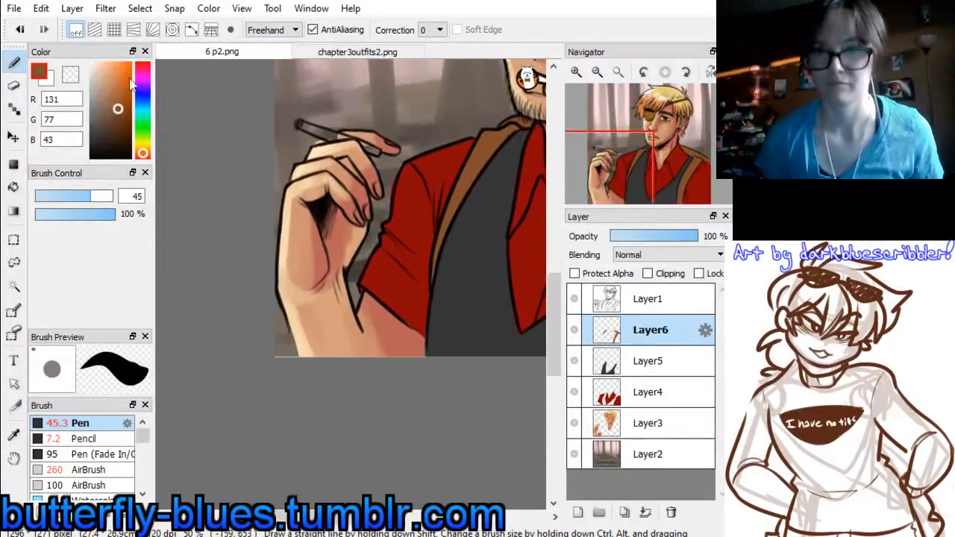
{"action": "left_click_drag", "start_coordinate": [94, 66], "coordinate": [87, 51]}
{"action": "mouse_move", "coordinate": [312, 132]}
{"action": "left_mouse_down"}
{"action": "mouse_move", "coordinate": [301, 124]}
{"action": "mouse_move", "coordinate": [335, 141]}
{"action": "left_mouse_up"}
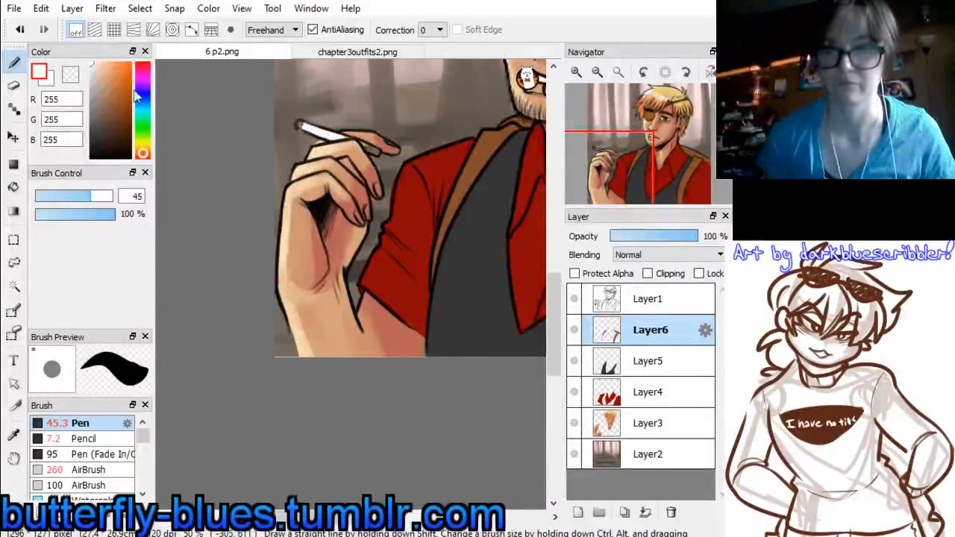
Paint the cigarette's filter brown-orange (162, 85, 38) and its lit tip bright orange (255, 97, 0)
{"action": "left_click_drag", "start_coordinate": [119, 82], "coordinate": [123, 76]}
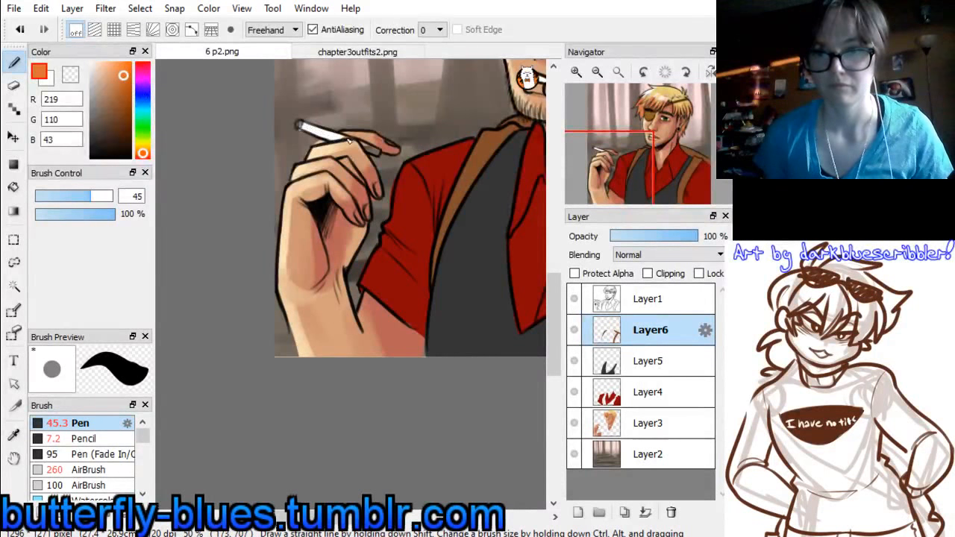
{"action": "left_click_drag", "start_coordinate": [367, 149], "coordinate": [380, 153]}
{"action": "left_click_drag", "start_coordinate": [104, 96], "coordinate": [109, 83]}
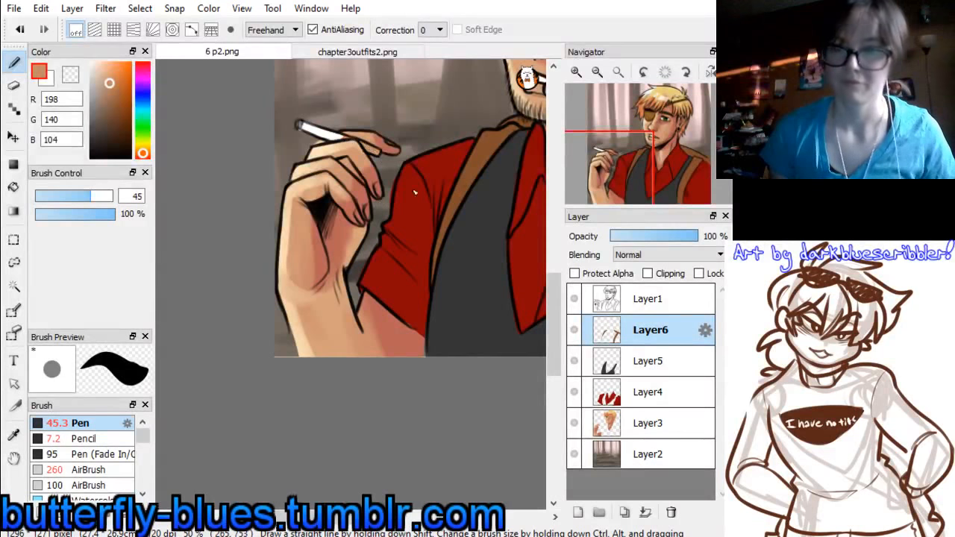
{"action": "left_click_drag", "start_coordinate": [114, 111], "coordinate": [122, 97]}
{"action": "left_click_drag", "start_coordinate": [345, 138], "coordinate": [353, 141]}
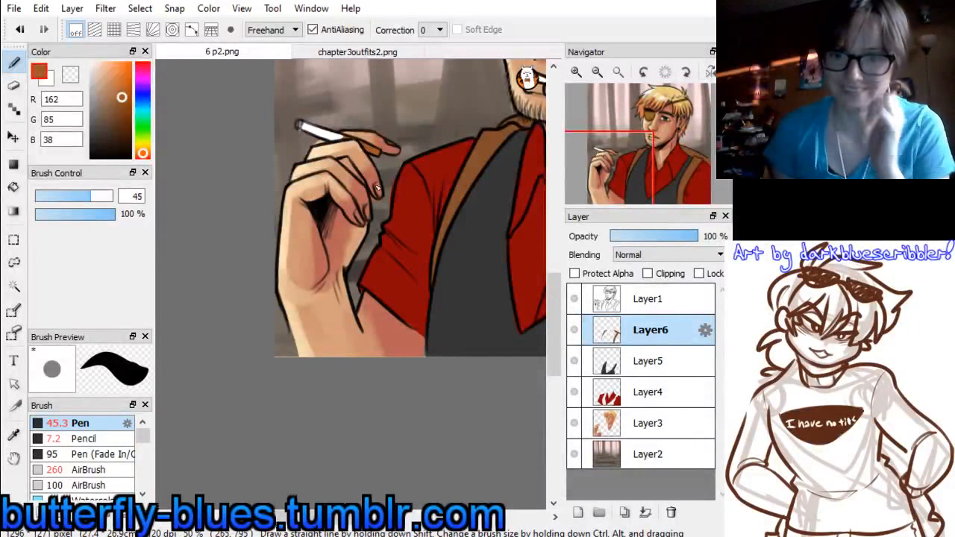
{"action": "left_click_drag", "start_coordinate": [129, 75], "coordinate": [132, 62]}
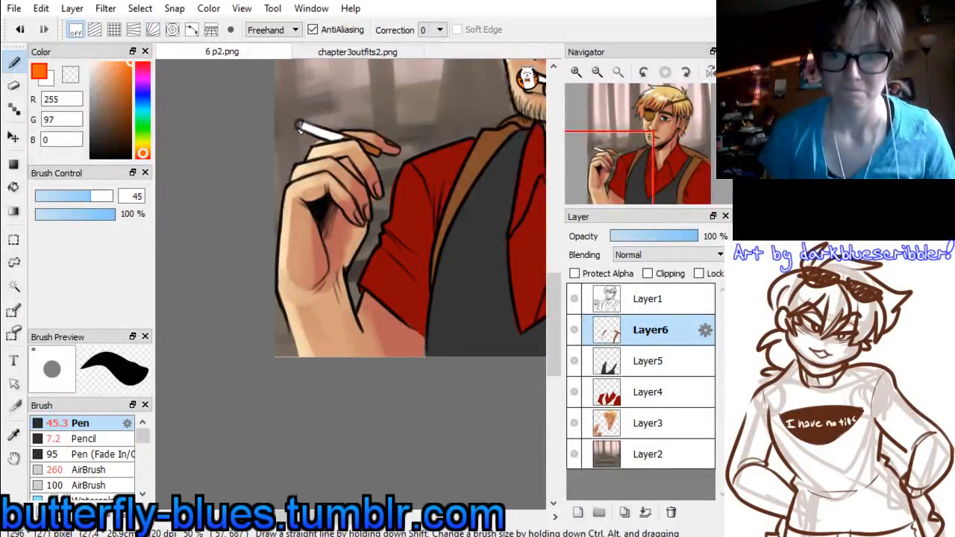
Add a new layer above the red shirt layer, Layer4, and clip it to that layer
{"action": "left_click", "coordinate": [630, 403]}
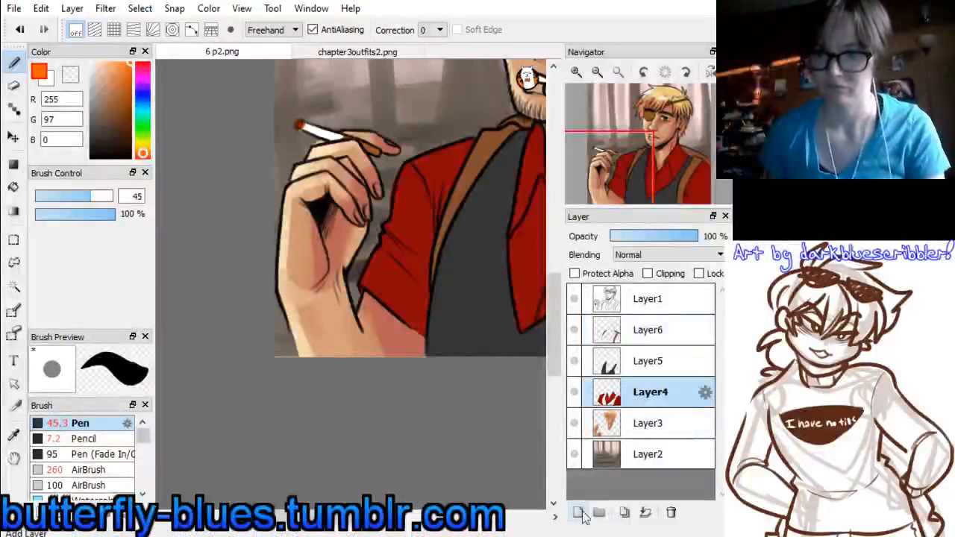
{"action": "left_click", "coordinate": [654, 154]}
{"action": "left_click_drag", "start_coordinate": [654, 155], "coordinate": [654, 161]}
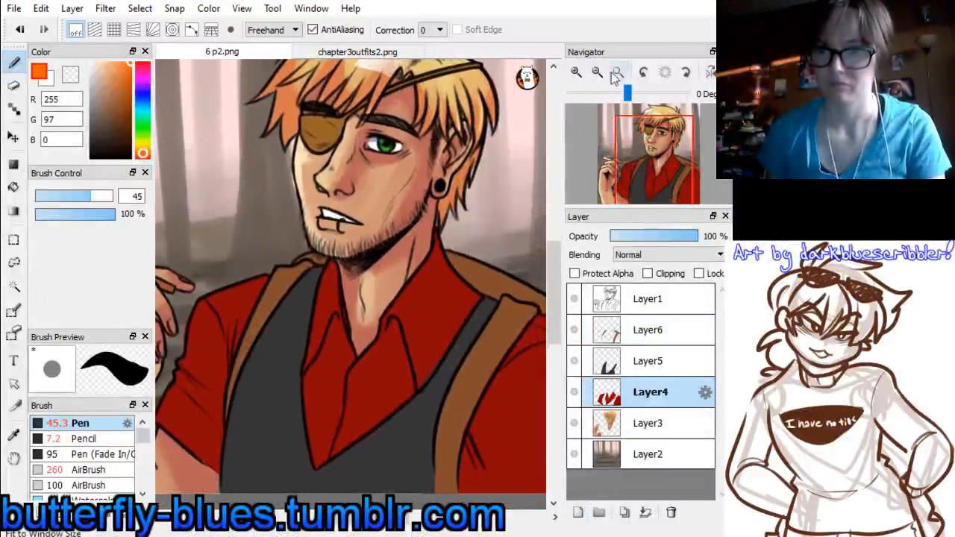
{"action": "left_click", "coordinate": [598, 73]}
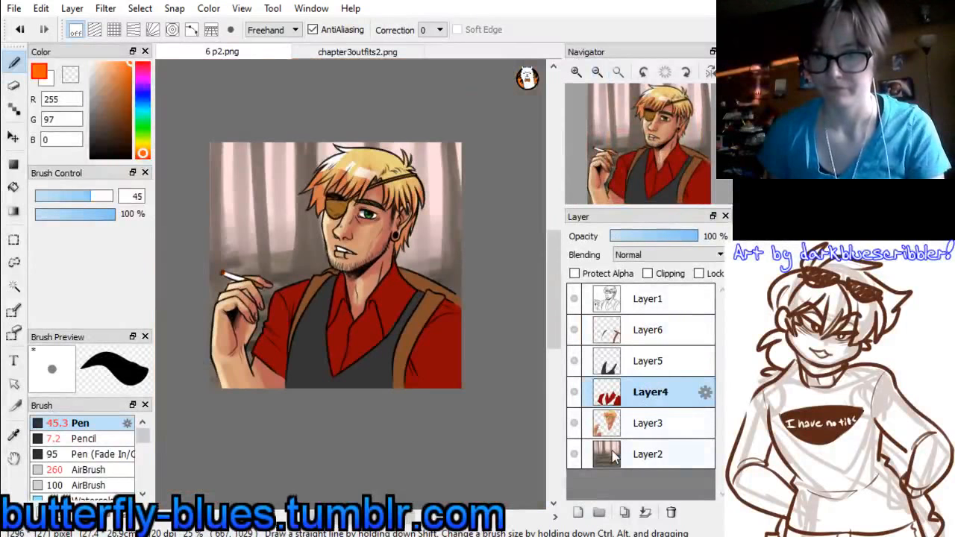
{"action": "left_click", "coordinate": [578, 512]}
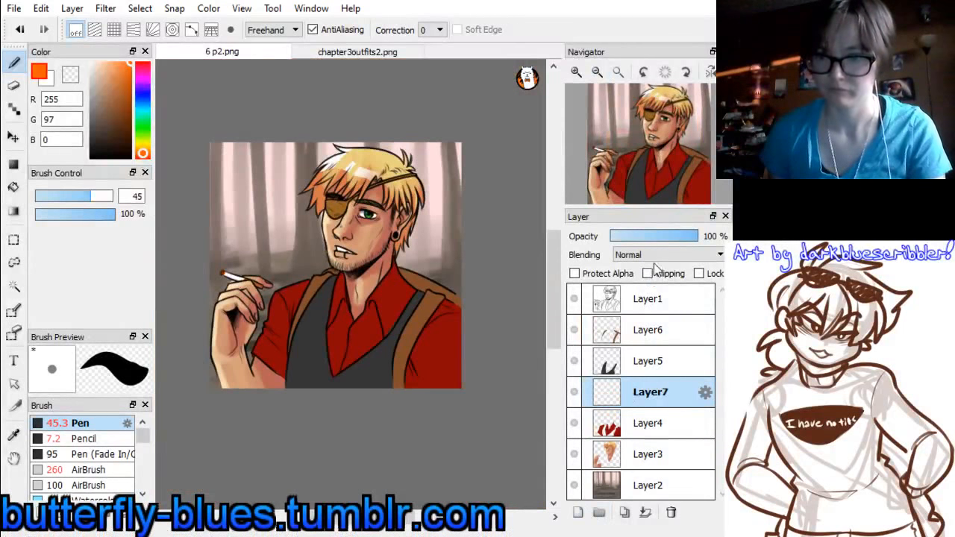
{"action": "left_click", "coordinate": [648, 273]}
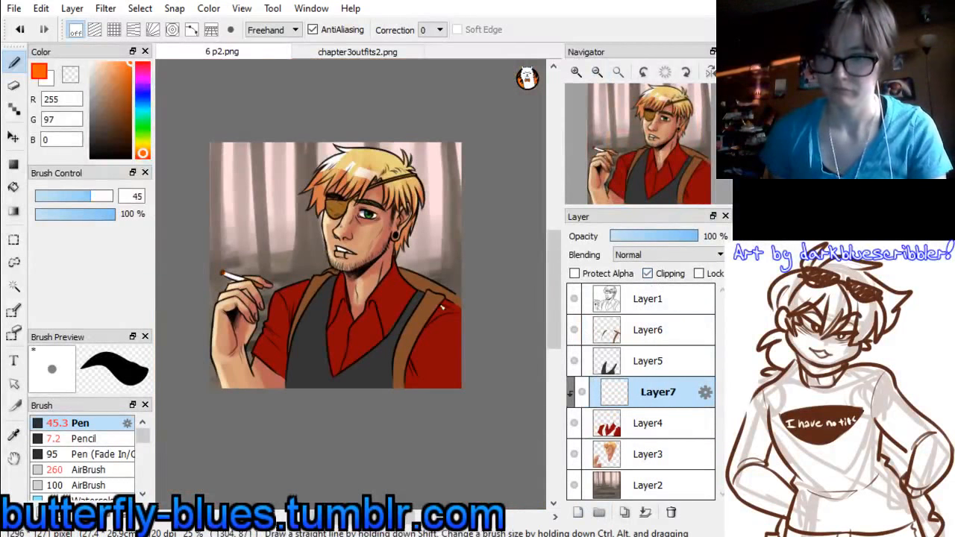
Shade the folds and edges of the red shirt in very dark red (45, 0, 10) with the Watercolor brush at size 170
{"action": "left_click", "coordinate": [392, 297], "text": "alt"}
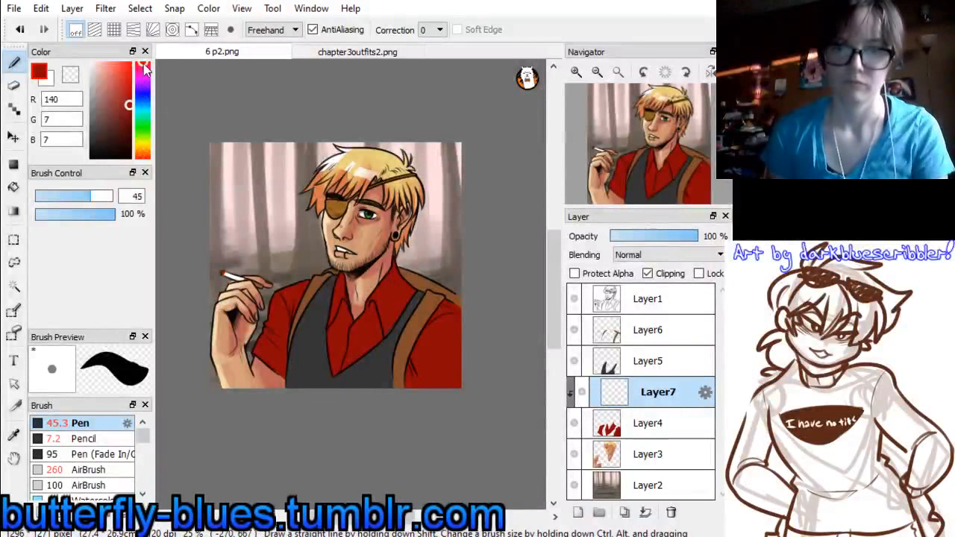
{"action": "left_click_drag", "start_coordinate": [130, 118], "coordinate": [130, 140]}
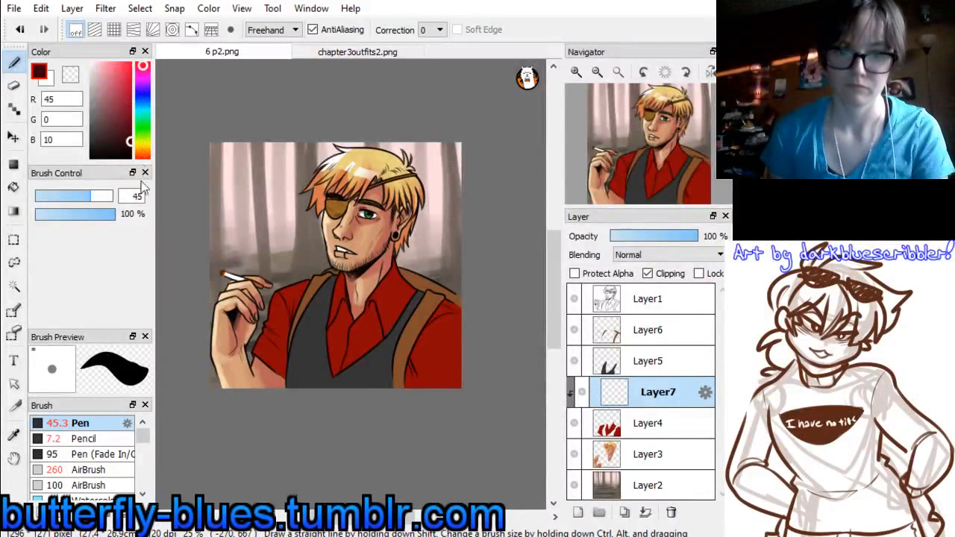
{"action": "scroll", "coordinate": [140, 496], "scroll_direction": "down", "scroll_amount": 2}
{"action": "left_click", "coordinate": [97, 469]}
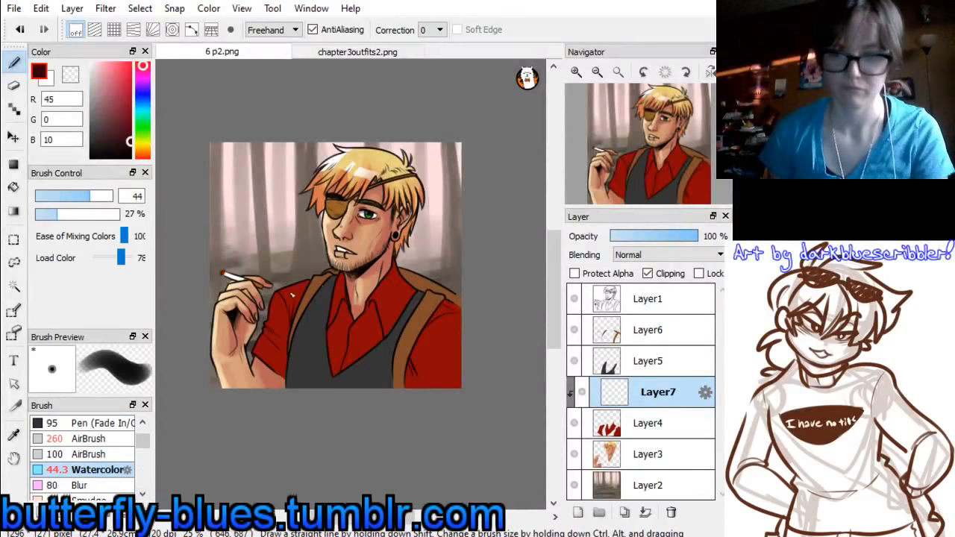
{"action": "left_click_drag", "start_coordinate": [88, 200], "coordinate": [114, 197]}
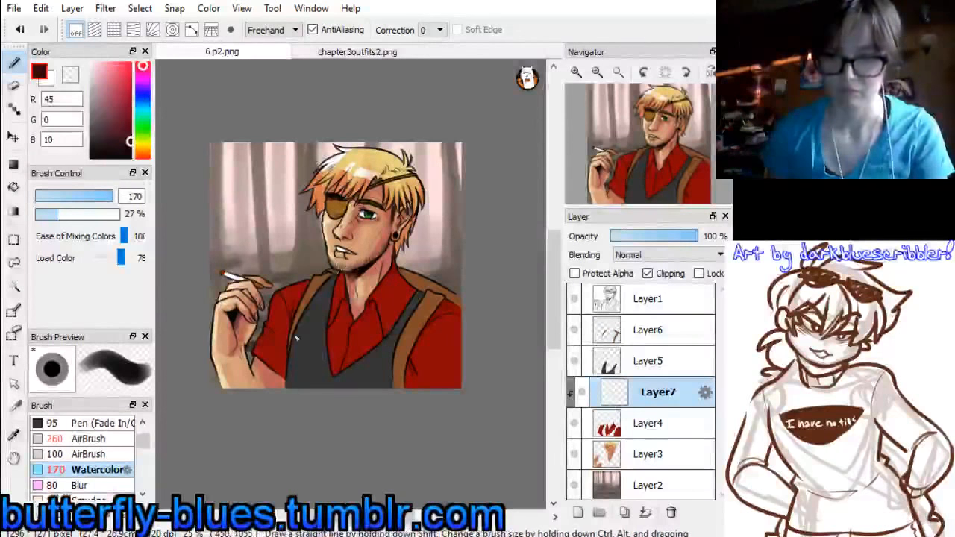
{"action": "mouse_move", "coordinate": [282, 380]}
{"action": "left_mouse_down"}
{"action": "mouse_move", "coordinate": [339, 345]}
{"action": "mouse_move", "coordinate": [340, 325]}
{"action": "mouse_move", "coordinate": [336, 338]}
{"action": "mouse_move", "coordinate": [375, 306]}
{"action": "mouse_move", "coordinate": [384, 352]}
{"action": "mouse_move", "coordinate": [373, 308]}
{"action": "mouse_move", "coordinate": [435, 280]}
{"action": "mouse_move", "coordinate": [399, 319]}
{"action": "mouse_move", "coordinate": [430, 350]}
{"action": "mouse_move", "coordinate": [415, 350]}
{"action": "mouse_move", "coordinate": [455, 312]}
{"action": "left_mouse_up"}
Undo and repaint the dark shadow on the earring-side sleeve, then blend the shirt's shadows with red (140, 7, 7) sampled from the shirt
{"action": "key", "text": "x"}
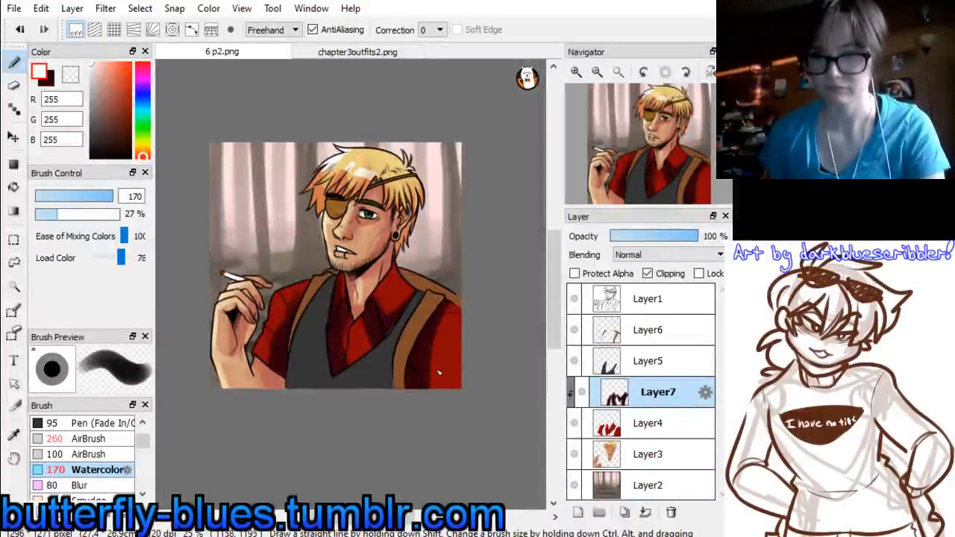
{"action": "key", "text": "ctrl+z"}
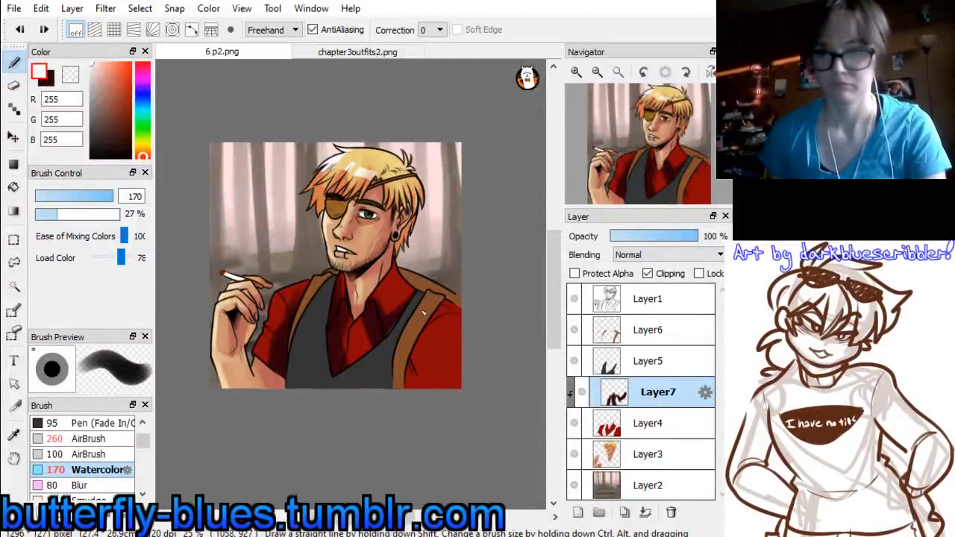
{"action": "left_click_drag", "start_coordinate": [423, 328], "coordinate": [441, 313]}
{"action": "key", "text": "ctrl+z"}
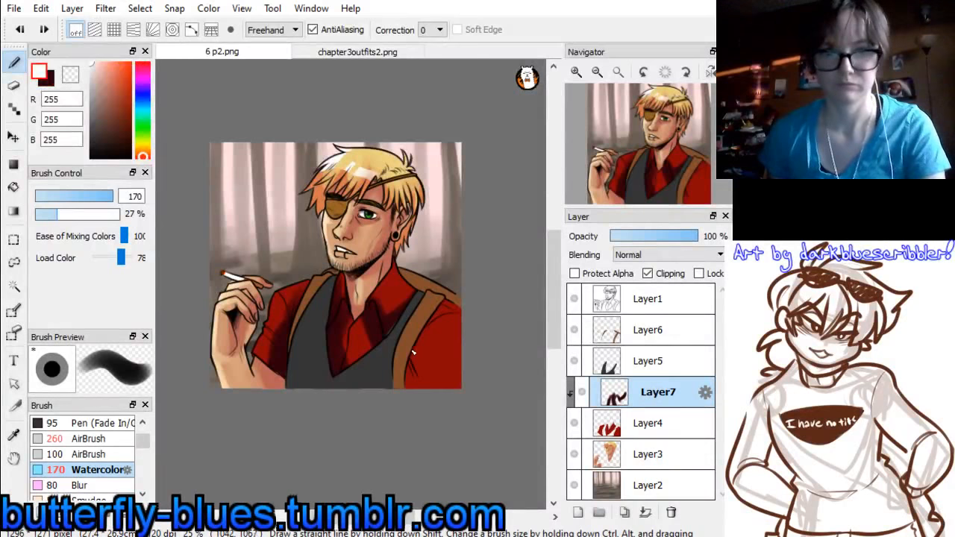
{"action": "key", "text": "x"}
{"action": "left_click_drag", "start_coordinate": [415, 351], "coordinate": [437, 411]}
{"action": "left_click_drag", "start_coordinate": [439, 317], "coordinate": [450, 418]}
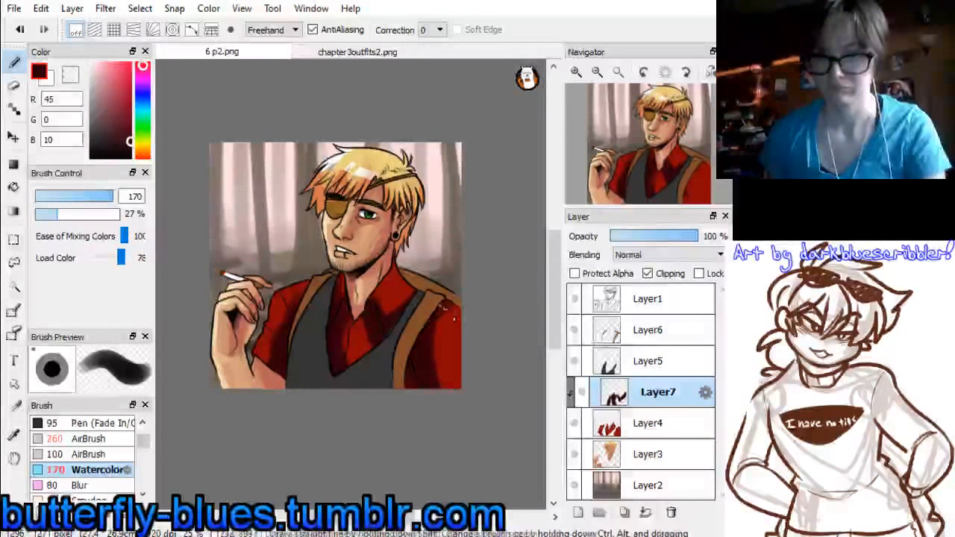
{"action": "left_click", "coordinate": [439, 341], "text": "alt"}
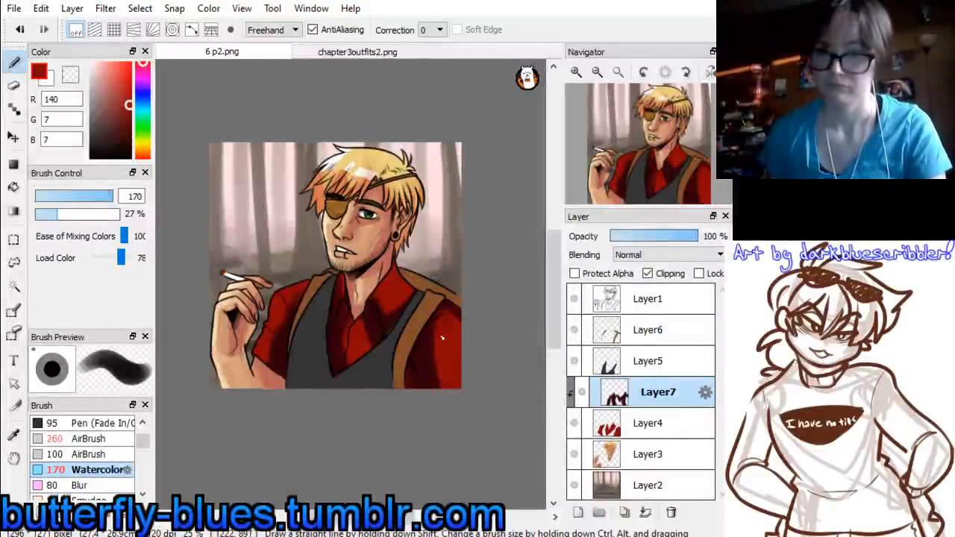
{"action": "left_click_drag", "start_coordinate": [441, 338], "coordinate": [451, 323]}
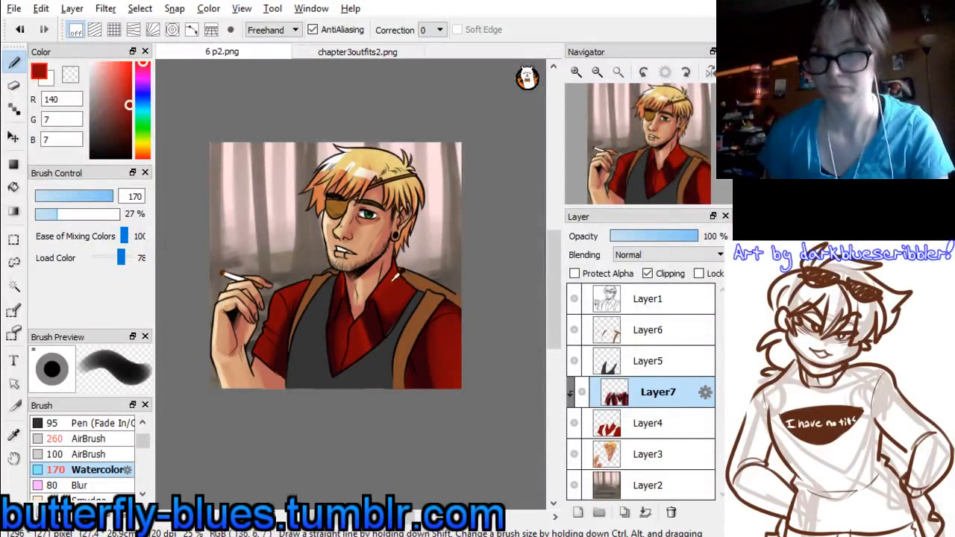
Add salmon (200, 108, 80) highlights to the shirt sleeves with Watercolor at size 49, softening the raised arm's sleeve with sampled dark red (120, 4, 7)
{"action": "left_click", "coordinate": [143, 156]}
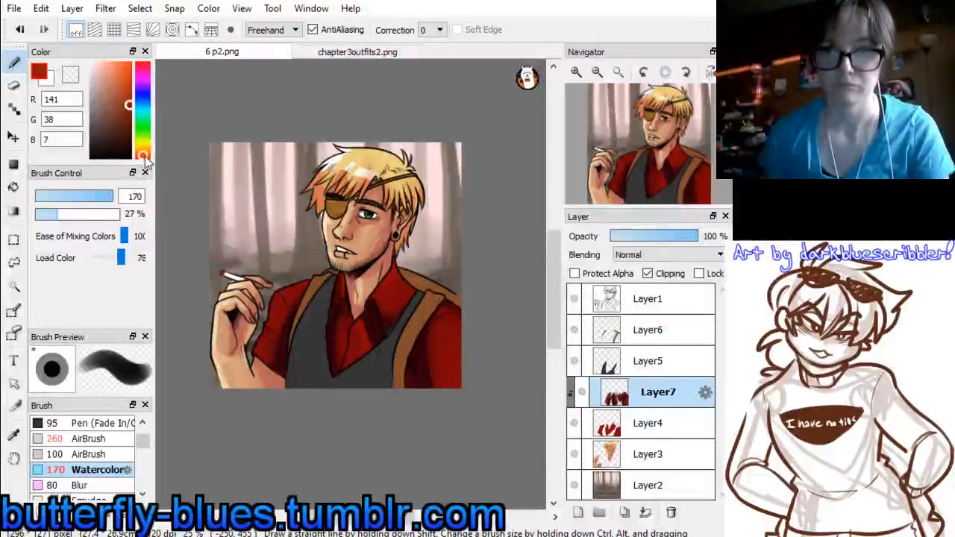
{"action": "left_click", "coordinate": [114, 82]}
{"action": "left_click_drag", "start_coordinate": [96, 195], "coordinate": [93, 195]}
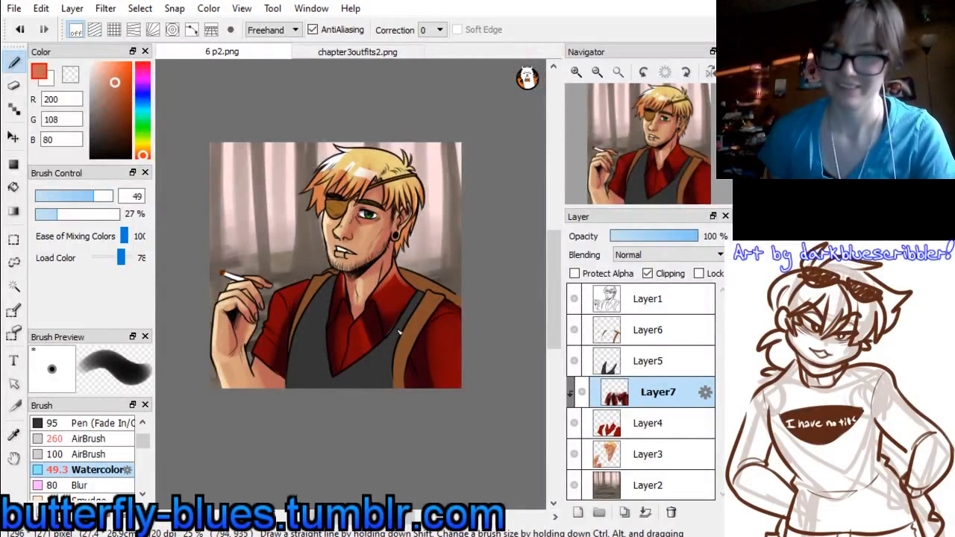
{"action": "mouse_move", "coordinate": [433, 336]}
{"action": "left_mouse_down"}
{"action": "mouse_move", "coordinate": [462, 323]}
{"action": "mouse_move", "coordinate": [447, 324]}
{"action": "mouse_move", "coordinate": [489, 340]}
{"action": "mouse_move", "coordinate": [457, 338]}
{"action": "left_mouse_up"}
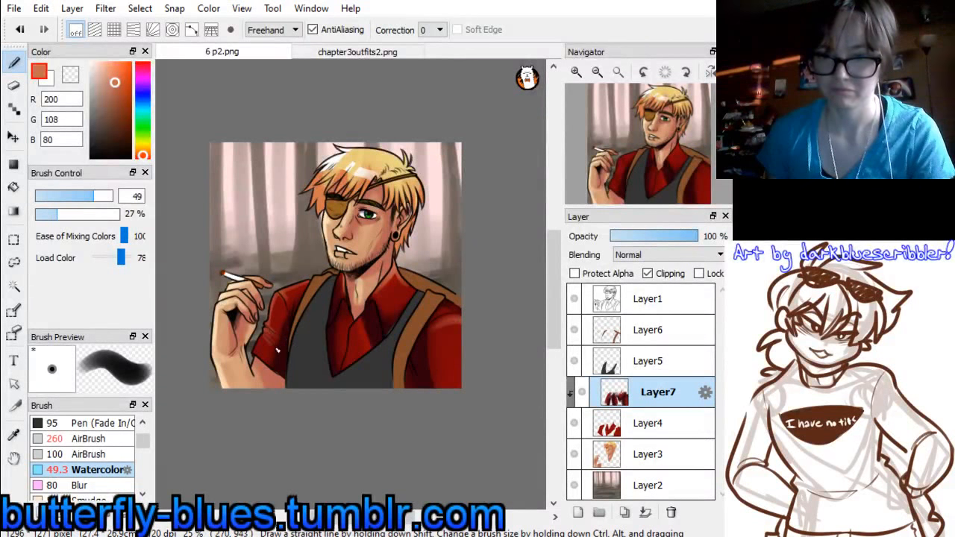
{"action": "right_click", "coordinate": [282, 321]}
{"action": "left_click_drag", "start_coordinate": [270, 331], "coordinate": [275, 312]}
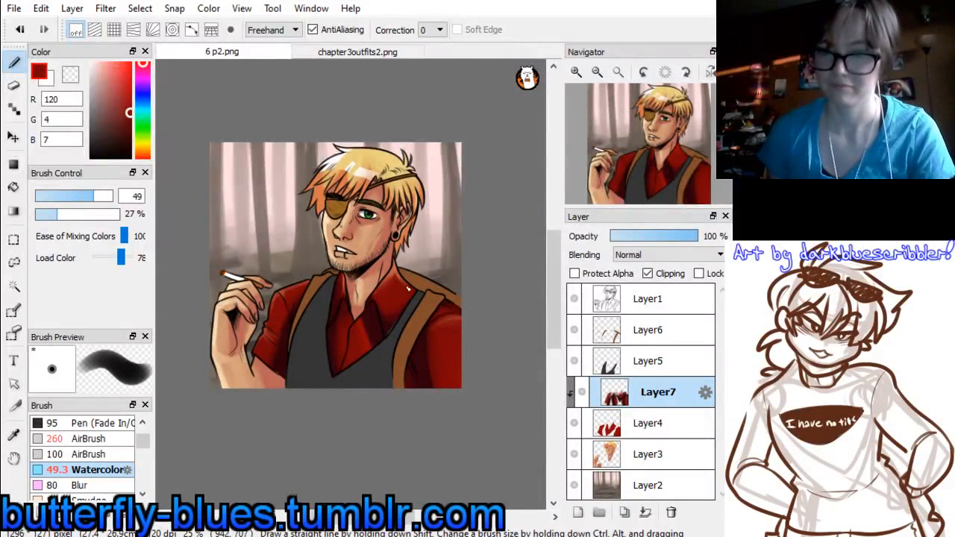
Merge the shirt shading and shirt layers down into Layer3, and add a new layer clipped to the vest layer, Layer5
{"action": "key", "text": "ctrl+e"}
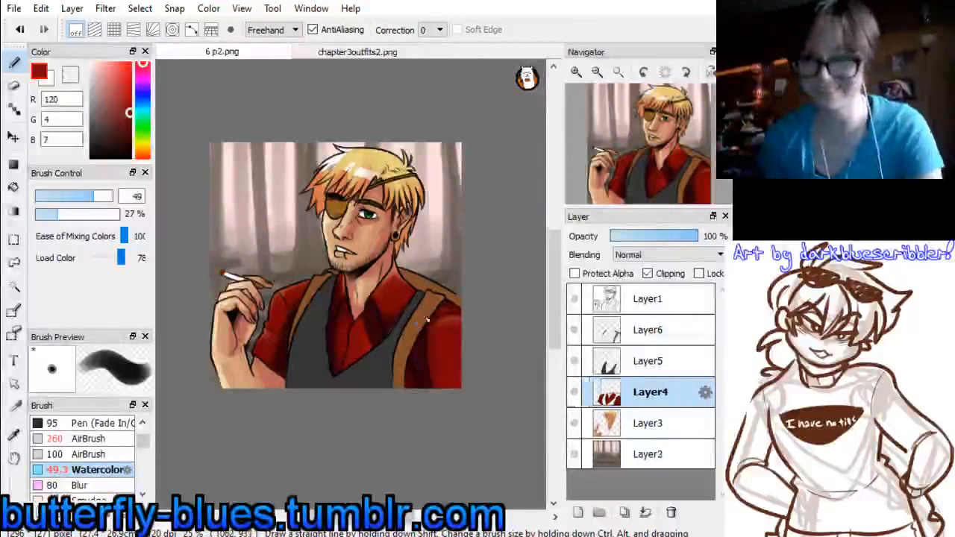
{"action": "key", "text": "ctrl+e"}
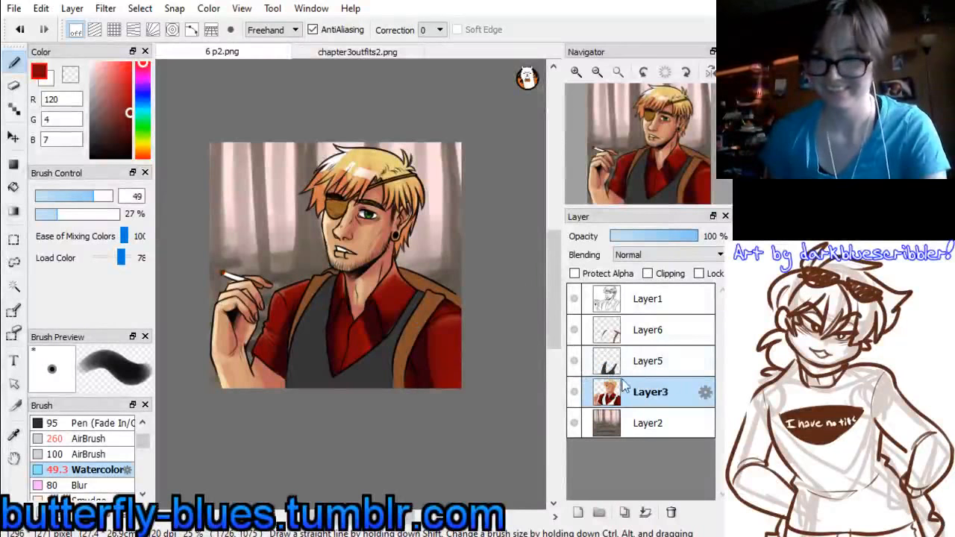
{"action": "left_click", "coordinate": [624, 364]}
{"action": "left_click", "coordinate": [577, 512]}
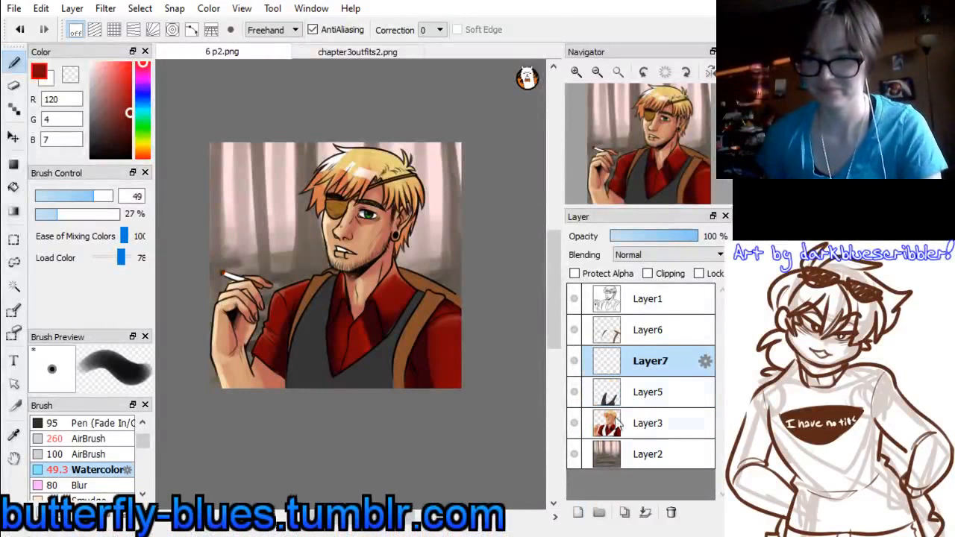
{"action": "left_click", "coordinate": [650, 274]}
Shade the vest in blue-black (14, 15, 21) with the Watercolor brush at size 198, blending with dark grey (53, 53, 53) sampled from the vest
{"action": "left_click", "coordinate": [300, 352], "text": "alt"}
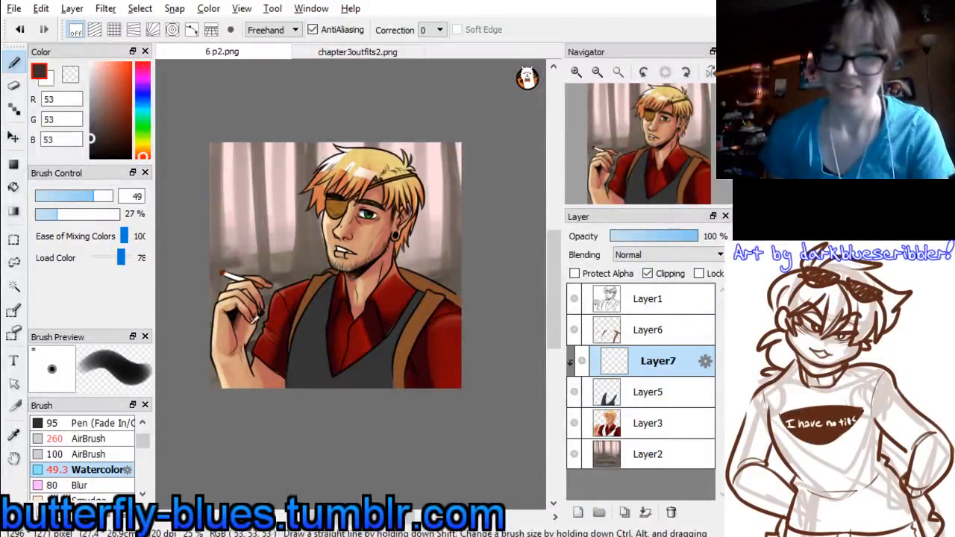
{"action": "left_click", "coordinate": [143, 98]}
{"action": "left_click", "coordinate": [102, 150]}
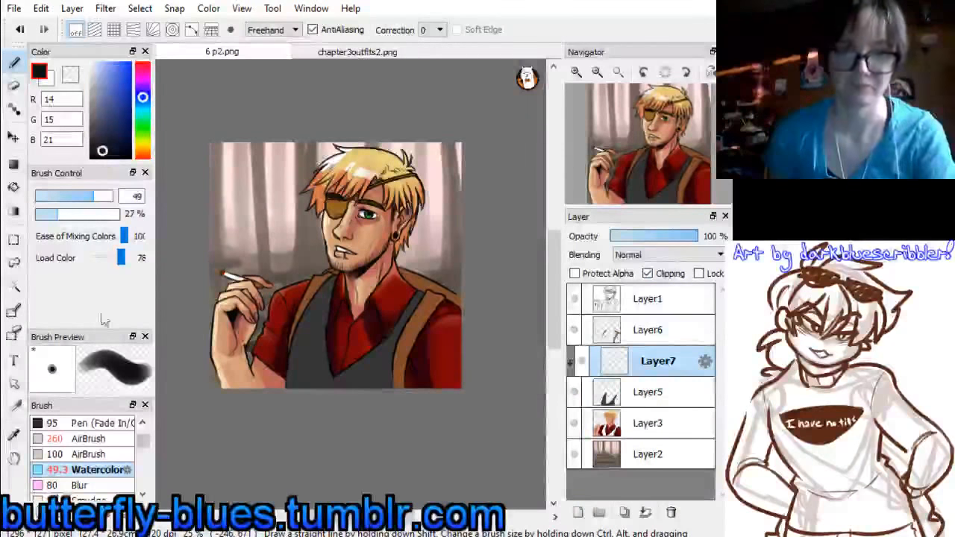
{"action": "left_click_drag", "start_coordinate": [94, 194], "coordinate": [120, 190]}
{"action": "mouse_move", "coordinate": [318, 296]}
{"action": "left_mouse_down"}
{"action": "mouse_move", "coordinate": [297, 444]}
{"action": "mouse_move", "coordinate": [309, 456]}
{"action": "mouse_move", "coordinate": [372, 246]}
{"action": "left_mouse_up"}
{"action": "left_click_drag", "start_coordinate": [420, 316], "coordinate": [395, 385]}
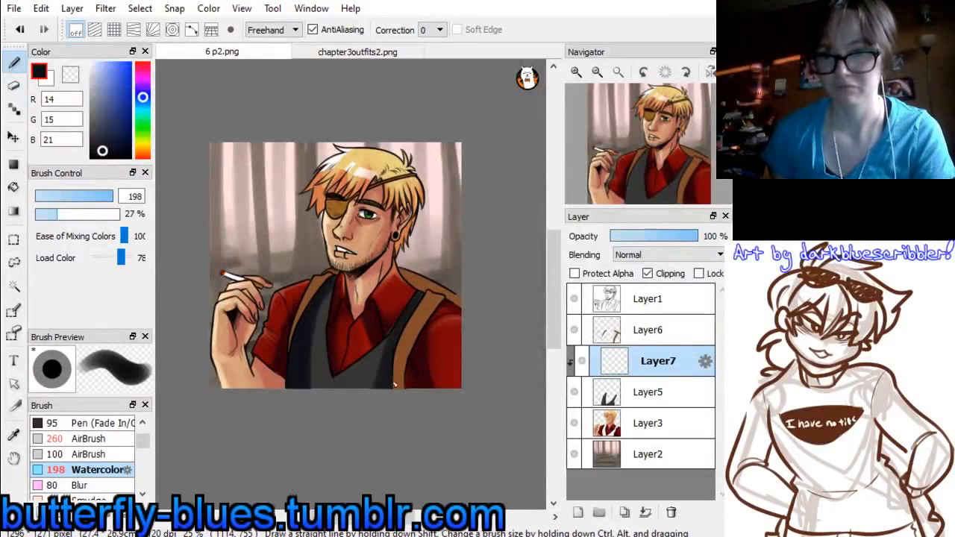
{"action": "left_click_drag", "start_coordinate": [326, 385], "coordinate": [379, 385]}
{"action": "left_click_drag", "start_coordinate": [345, 348], "coordinate": [337, 457]}
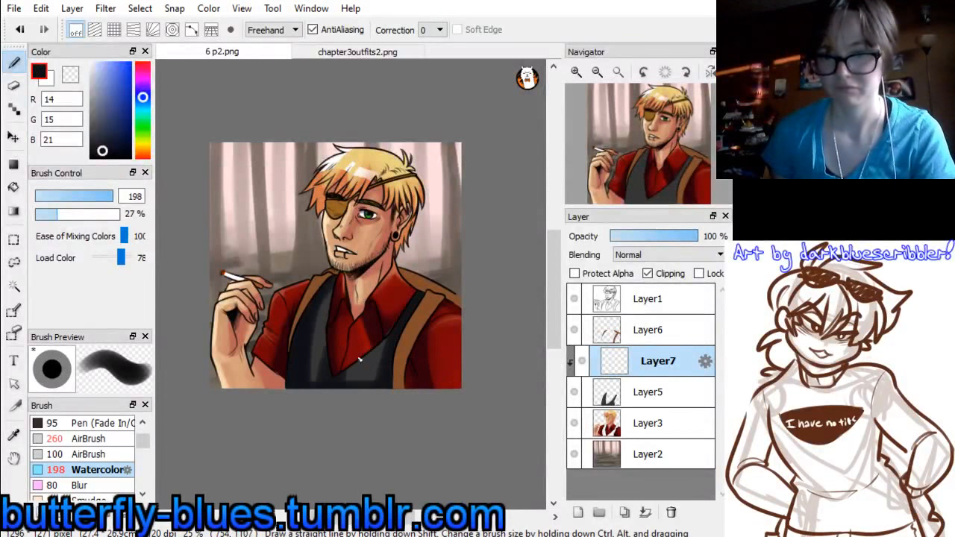
{"action": "right_click", "coordinate": [358, 358]}
{"action": "mouse_move", "coordinate": [327, 304]}
{"action": "left_mouse_down"}
{"action": "mouse_move", "coordinate": [317, 390]}
{"action": "mouse_move", "coordinate": [337, 295]}
{"action": "mouse_move", "coordinate": [329, 361]}
{"action": "left_mouse_up"}
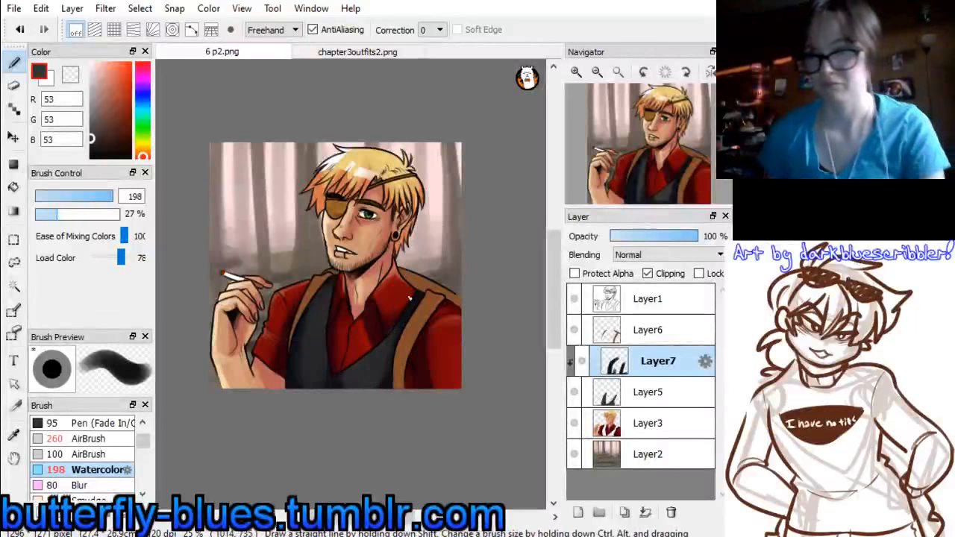
Merge the vest shading and vest layers down into Layer3, and add a new layer clipped to the strap layer, Layer6
{"action": "key", "text": "e"}
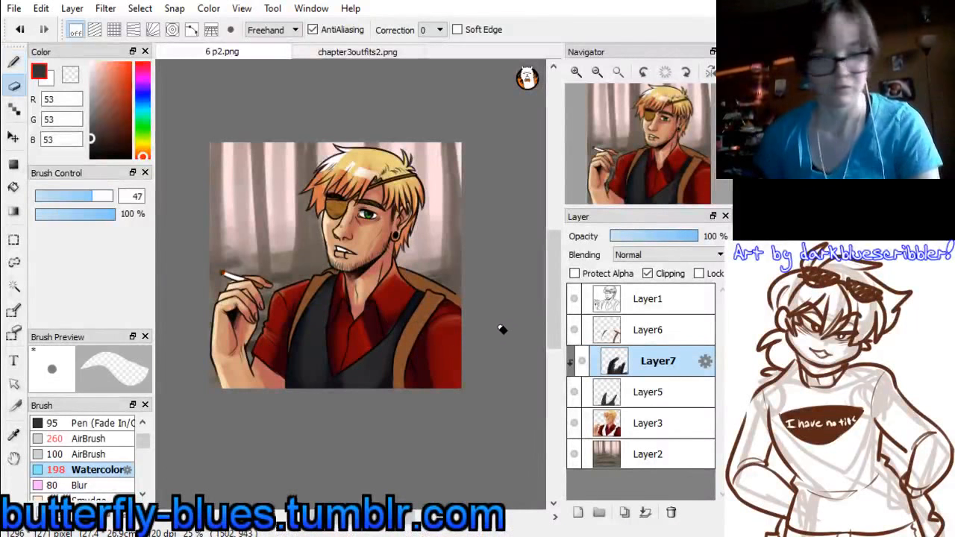
{"action": "key", "text": "ctrl+e"}
{"action": "key", "text": "ctrl+e"}
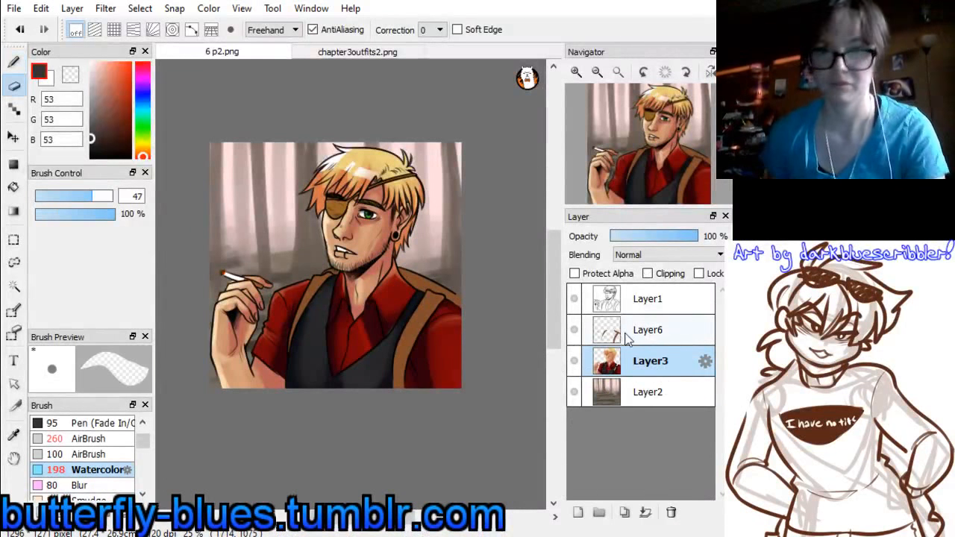
{"action": "key", "text": "x"}
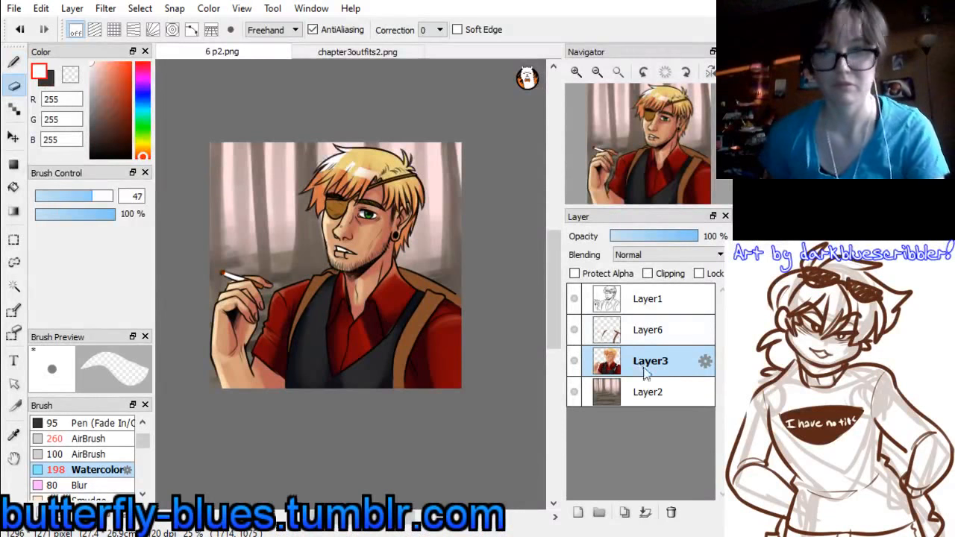
{"action": "key", "text": "x"}
{"action": "left_click", "coordinate": [648, 331]}
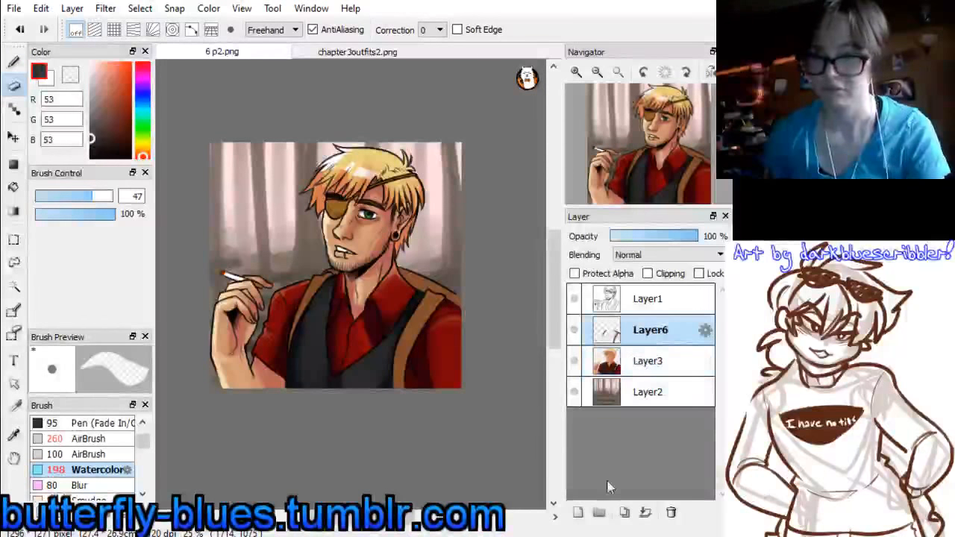
{"action": "left_click", "coordinate": [578, 513]}
{"action": "left_click", "coordinate": [648, 273]}
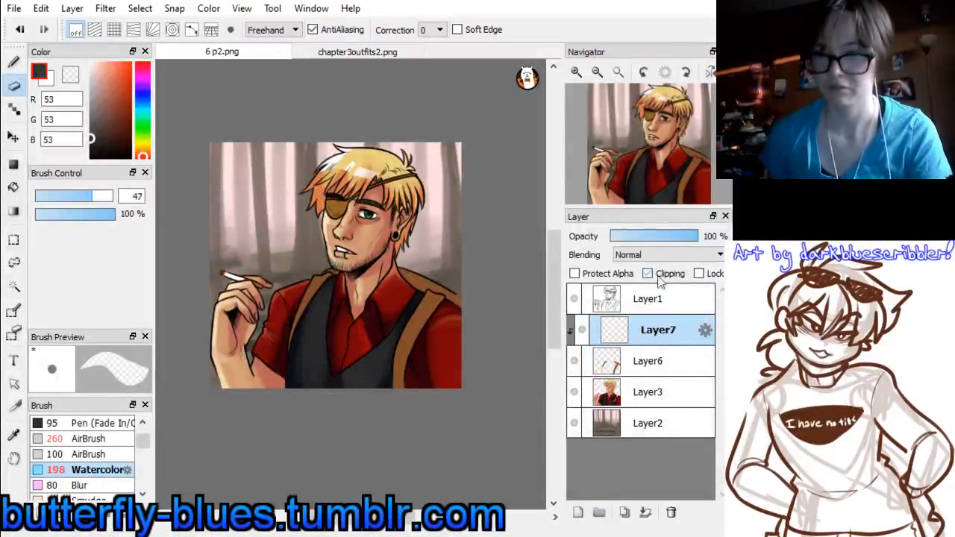
Shade the brown shoulder straps in dark reddish brown (109, 29, 26) with Watercolor at size 198, blending with brown (131, 77, 43) sampled from the strap
{"action": "left_click", "coordinate": [425, 274], "text": "alt"}
{"action": "left_click_drag", "start_coordinate": [141, 154], "coordinate": [141, 158]}
{"action": "left_click_drag", "start_coordinate": [119, 114], "coordinate": [122, 117]}
{"action": "left_click", "coordinate": [13, 62]}
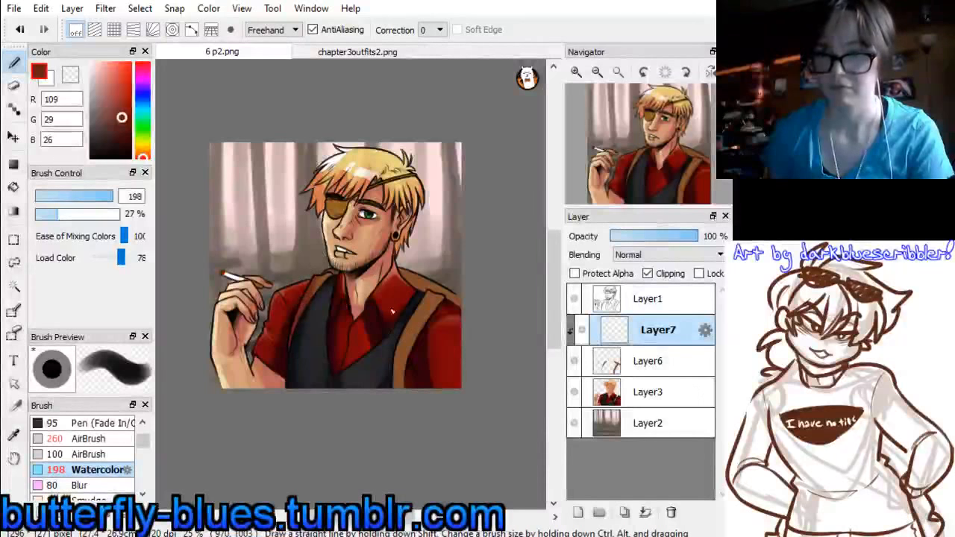
{"action": "mouse_move", "coordinate": [392, 377]}
{"action": "left_mouse_down"}
{"action": "mouse_move", "coordinate": [406, 291]}
{"action": "mouse_move", "coordinate": [389, 278]}
{"action": "left_mouse_up"}
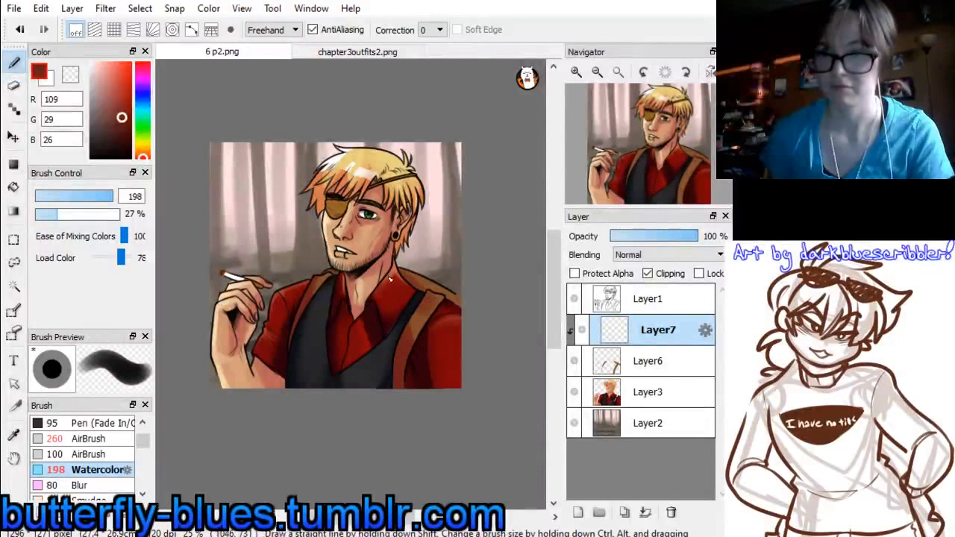
{"action": "left_click", "coordinate": [432, 297], "text": "alt"}
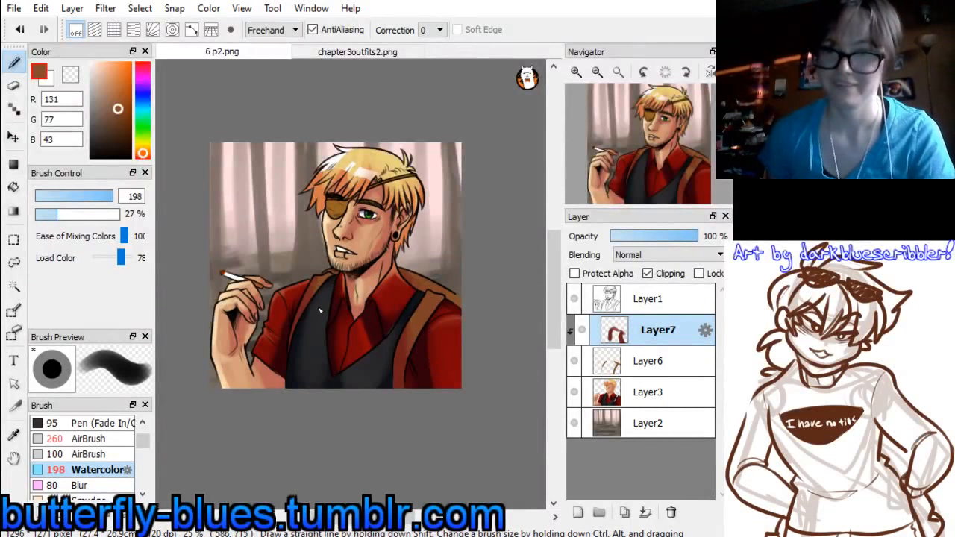
Merge the strap shading and strap layers down into Layer3, and select the line art layer, Layer1
{"action": "key", "text": "ctrl+e"}
{"action": "key", "text": "ctrl+e"}
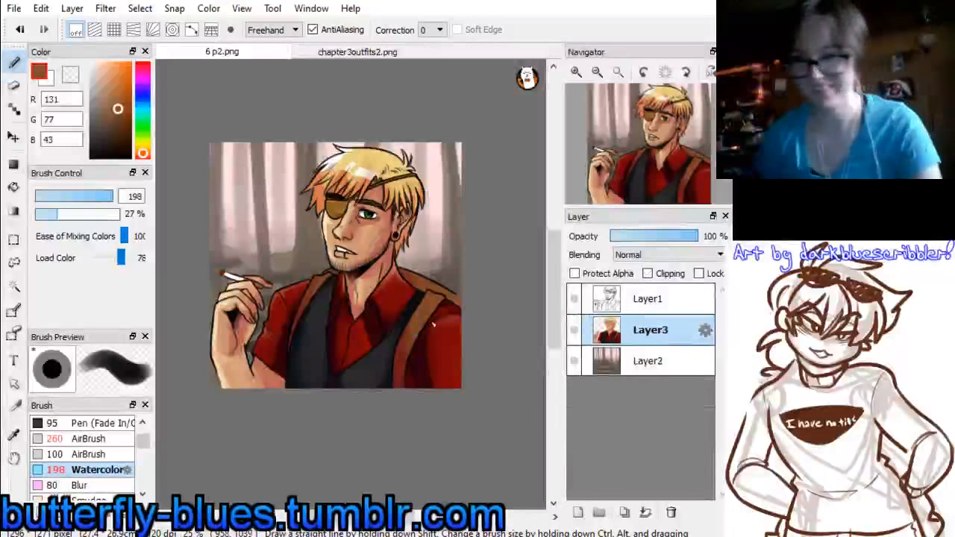
{"action": "left_click", "coordinate": [631, 298]}
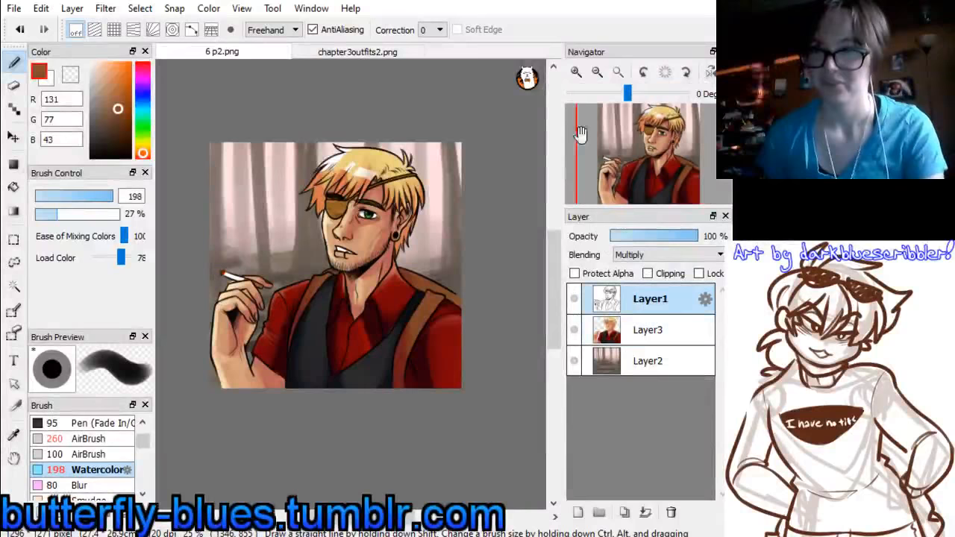
Add a layer above the line art and paint a light green (110, 217, 160) highlight in the iris with Watercolor at size 13.4
{"action": "left_click", "coordinate": [579, 72]}
{"action": "left_click", "coordinate": [579, 71]}
{"action": "left_click_drag", "start_coordinate": [647, 164], "coordinate": [654, 143]}
{"action": "left_click", "coordinate": [578, 73]}
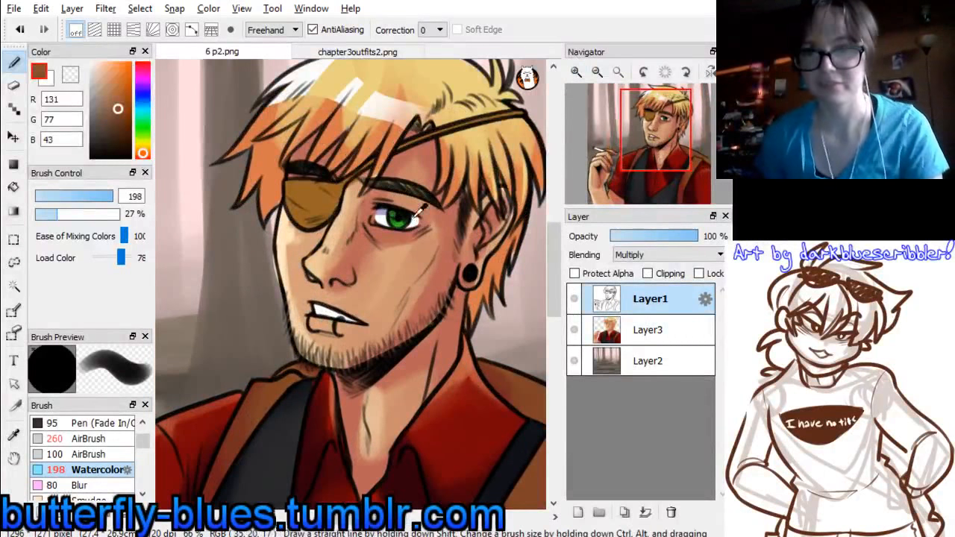
{"action": "left_click", "coordinate": [401, 220], "text": "alt"}
{"action": "left_click", "coordinate": [143, 120]}
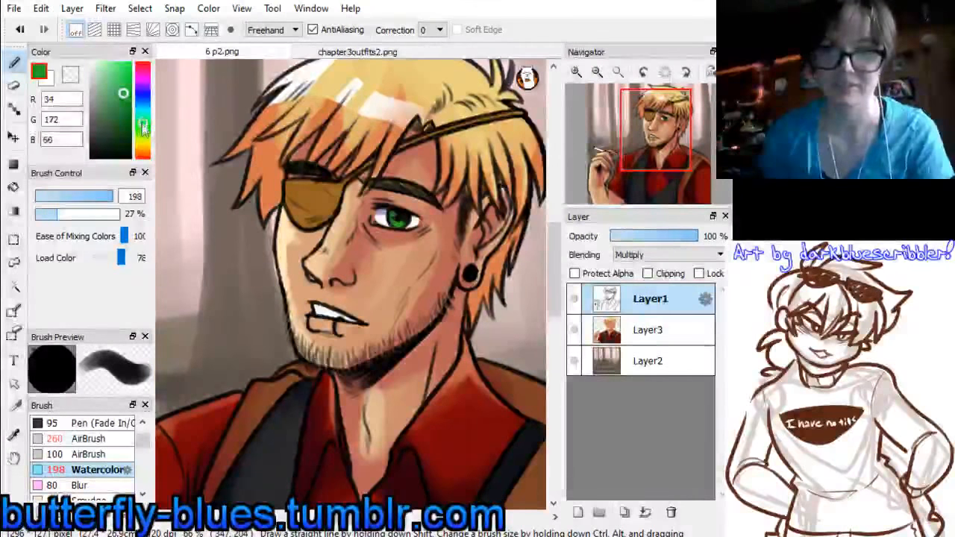
{"action": "left_click", "coordinate": [110, 77]}
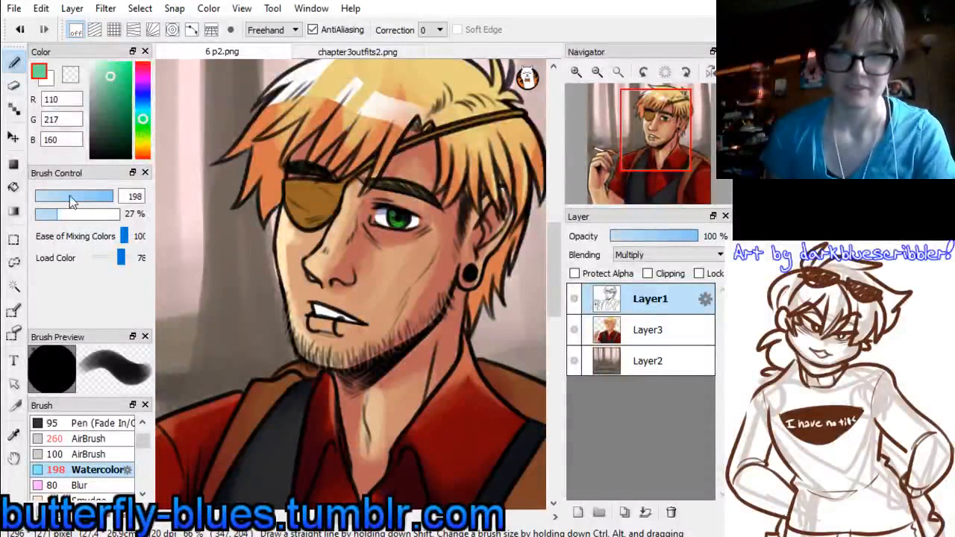
{"action": "mouse_move", "coordinate": [71, 200]}
{"action": "left_mouse_down"}
{"action": "mouse_move", "coordinate": [82, 200]}
{"action": "mouse_move", "coordinate": [56, 200]}
{"action": "left_mouse_up"}
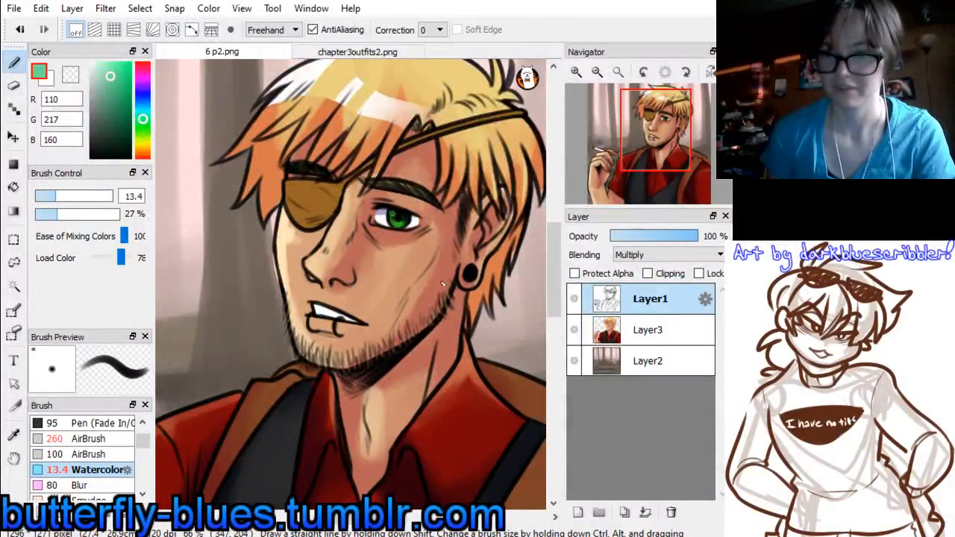
{"action": "left_click", "coordinate": [578, 511]}
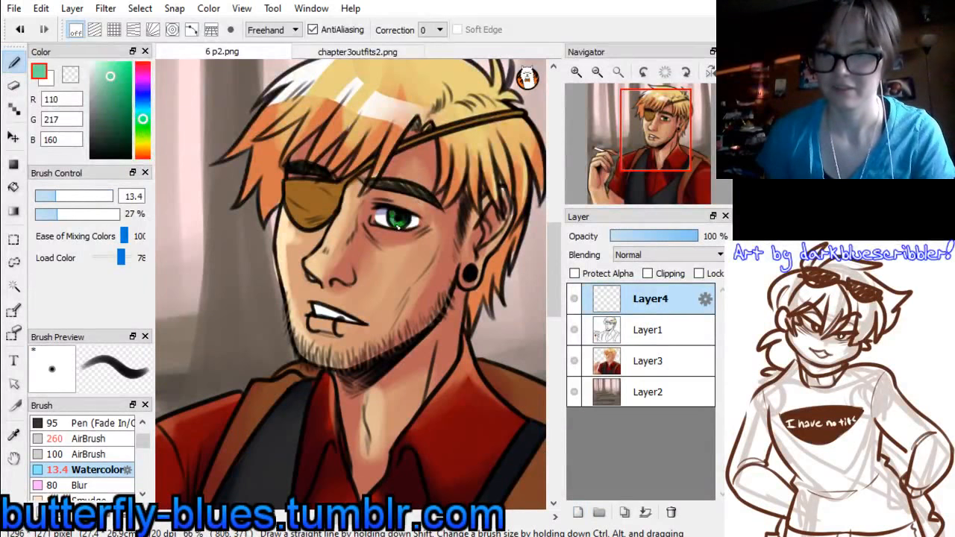
{"action": "left_click_drag", "start_coordinate": [395, 224], "coordinate": [406, 223]}
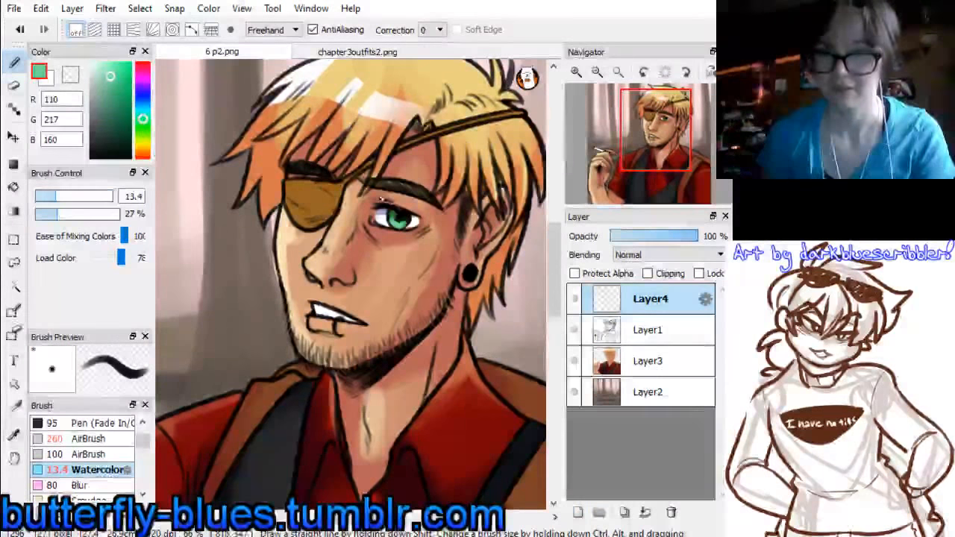
Add another layer on top and paint white highlights in the eye with Watercolor at size 10.5, retouching the iris with sampled green (48, 172, 36)
{"action": "left_click", "coordinate": [91, 64]}
{"action": "left_click", "coordinate": [577, 511]}
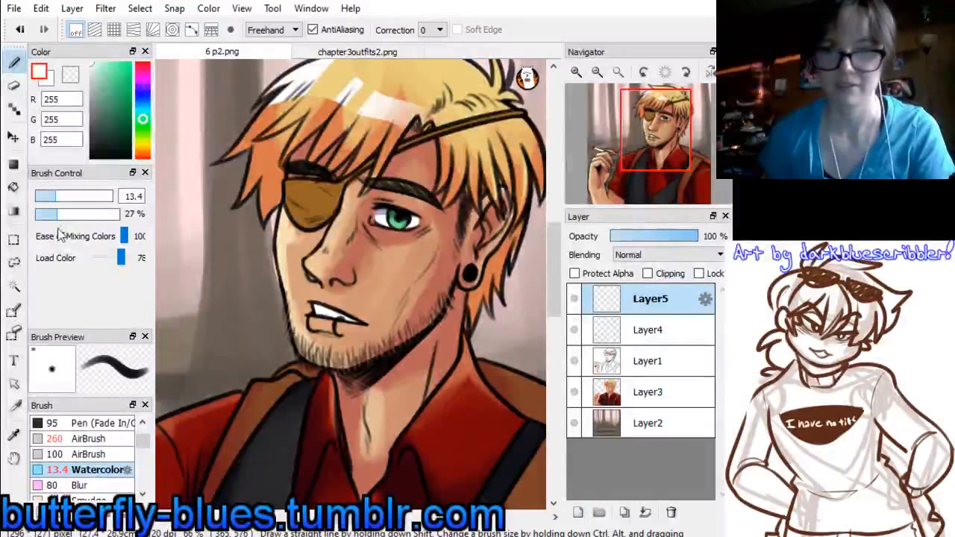
{"action": "left_click_drag", "start_coordinate": [55, 200], "coordinate": [50, 200]}
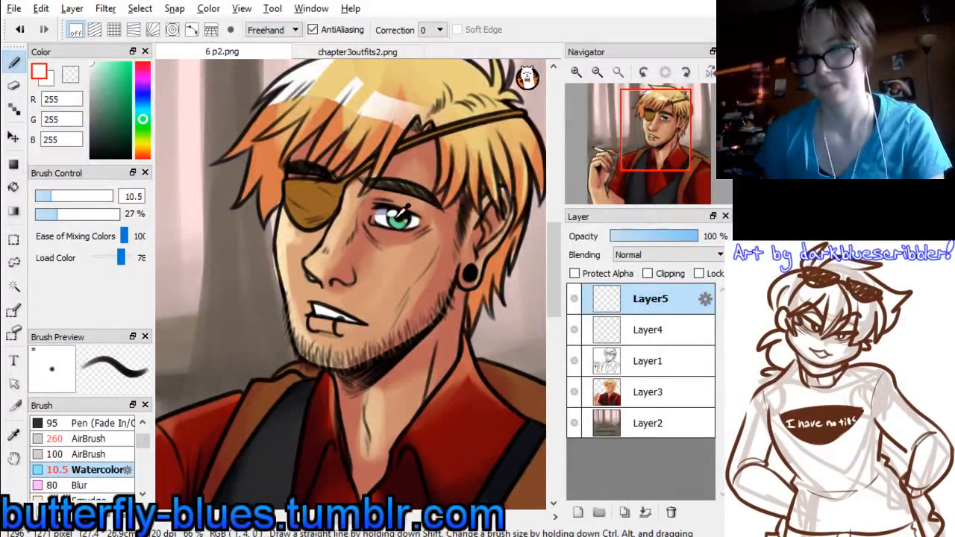
{"action": "right_click", "coordinate": [402, 222]}
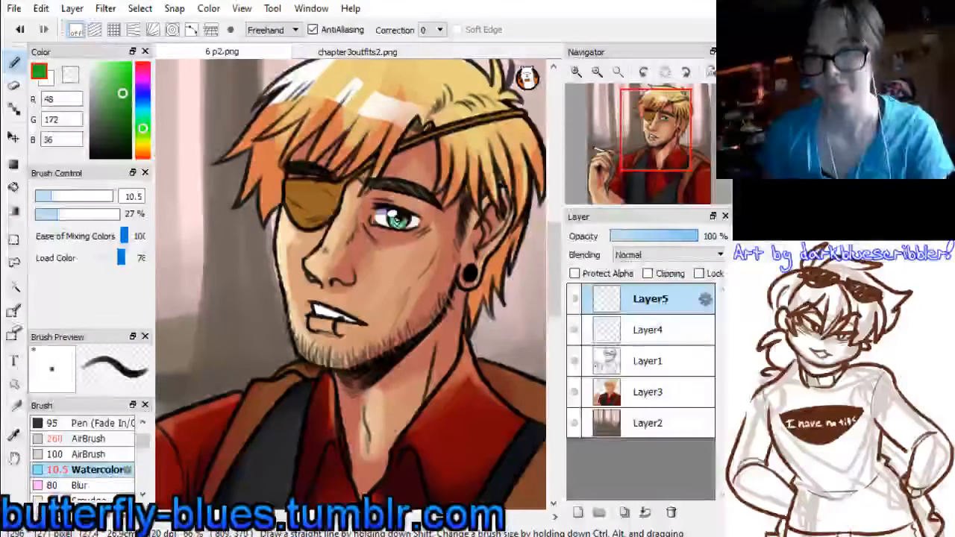
{"action": "left_click_drag", "start_coordinate": [403, 223], "coordinate": [395, 222]}
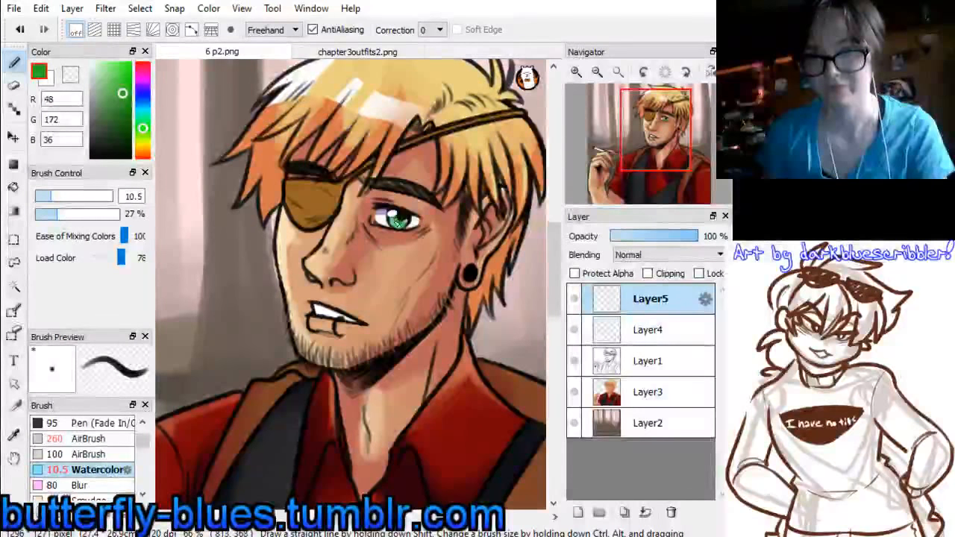
{"action": "right_click", "coordinate": [408, 212]}
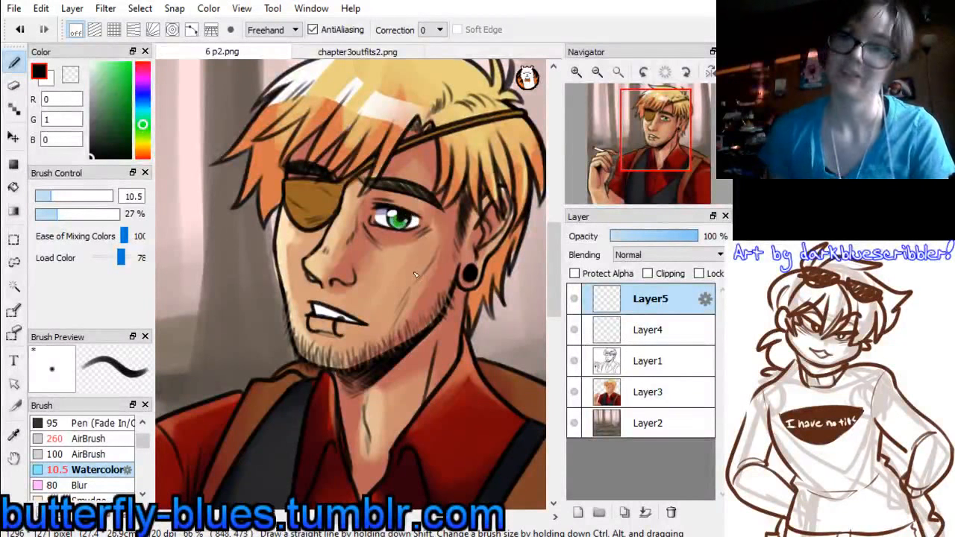
Paint thin white rim highlights on the nose, under the jaw and along the neck edge with Watercolor at size 7.2 and correction 20
{"action": "left_click_drag", "start_coordinate": [108, 83], "coordinate": [89, 62]}
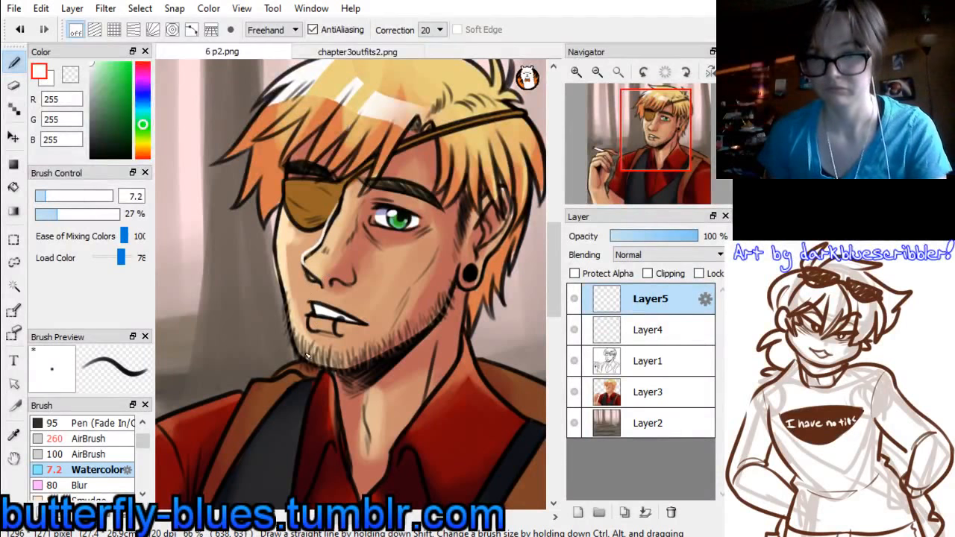
{"action": "mouse_move", "coordinate": [311, 369]}
{"action": "left_mouse_down"}
{"action": "mouse_move", "coordinate": [335, 374]}
{"action": "mouse_move", "coordinate": [386, 359]}
{"action": "left_mouse_up"}
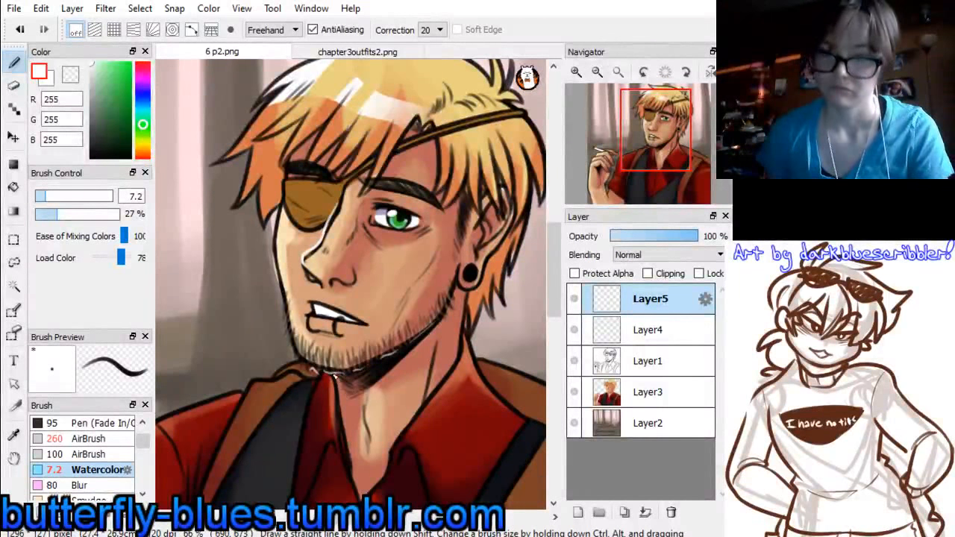
{"action": "left_click_drag", "start_coordinate": [334, 378], "coordinate": [352, 447]}
{"action": "key", "text": "ctrl+z"}
{"action": "mouse_move", "coordinate": [333, 376]}
{"action": "left_mouse_down"}
{"action": "mouse_move", "coordinate": [340, 425]}
{"action": "mouse_move", "coordinate": [367, 461]}
{"action": "left_mouse_up"}
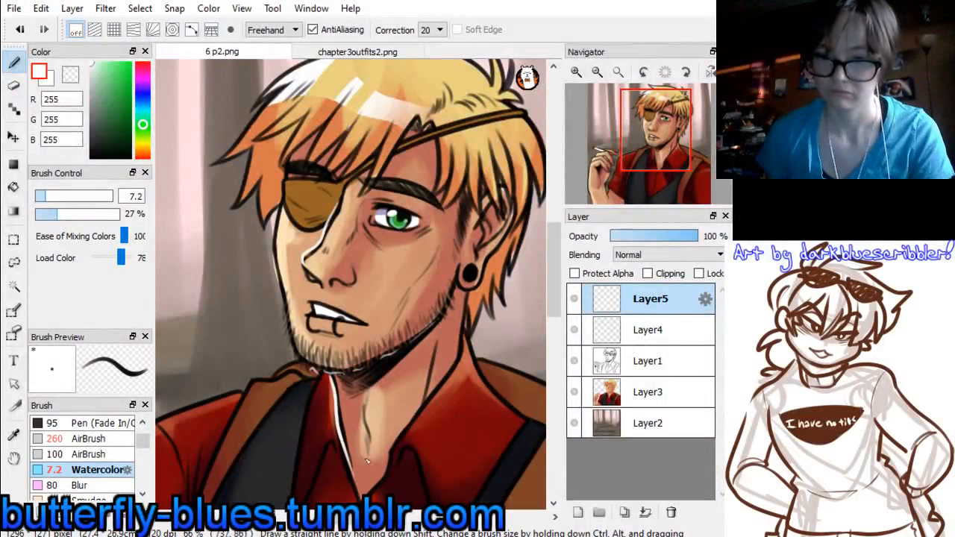
Spray a thin white smoke trail curling up from the cigarette tip to the picture's upper edge with AirBrush at size 20
{"action": "left_click_drag", "start_coordinate": [647, 166], "coordinate": [597, 141]}
{"action": "left_click", "coordinate": [596, 72]}
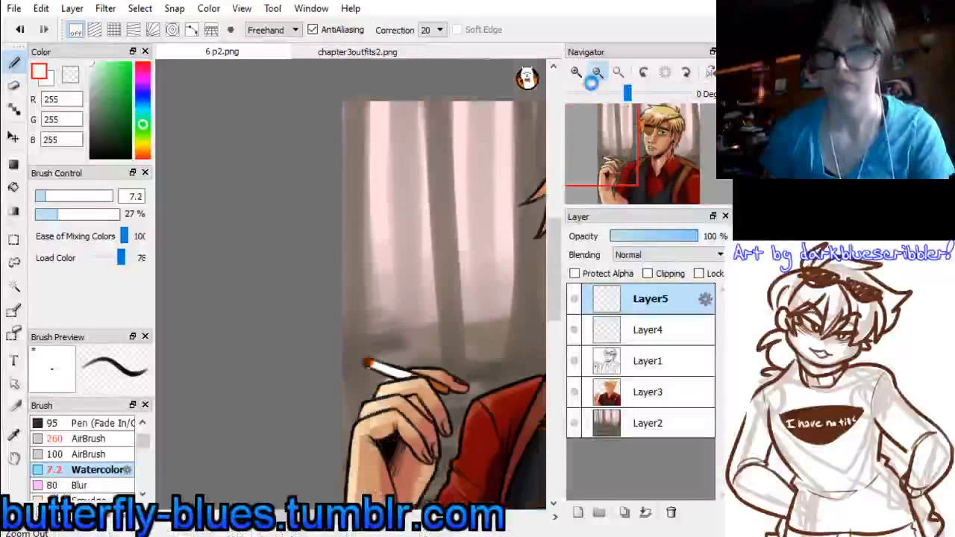
{"action": "left_click", "coordinate": [89, 439]}
{"action": "left_click", "coordinate": [69, 197]}
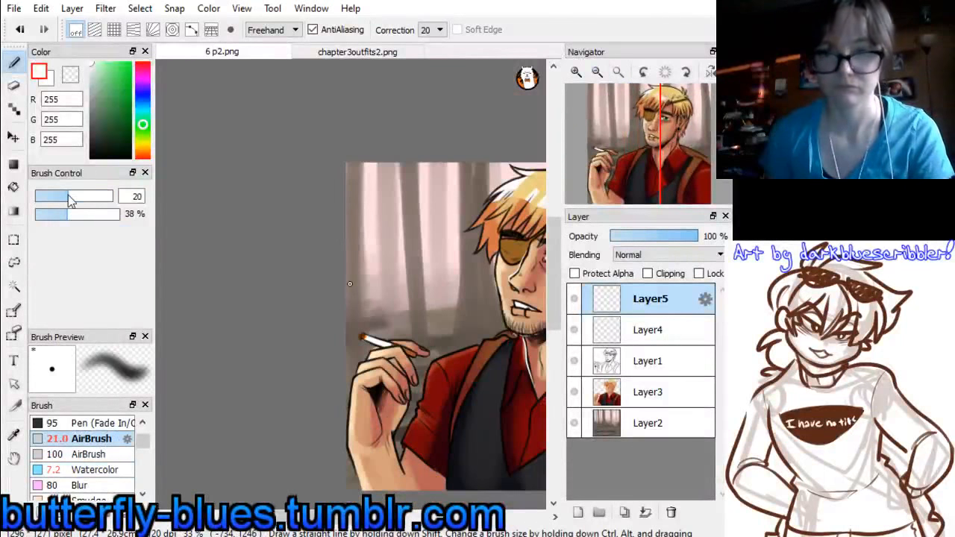
{"action": "left_click_drag", "start_coordinate": [344, 321], "coordinate": [373, 286]}
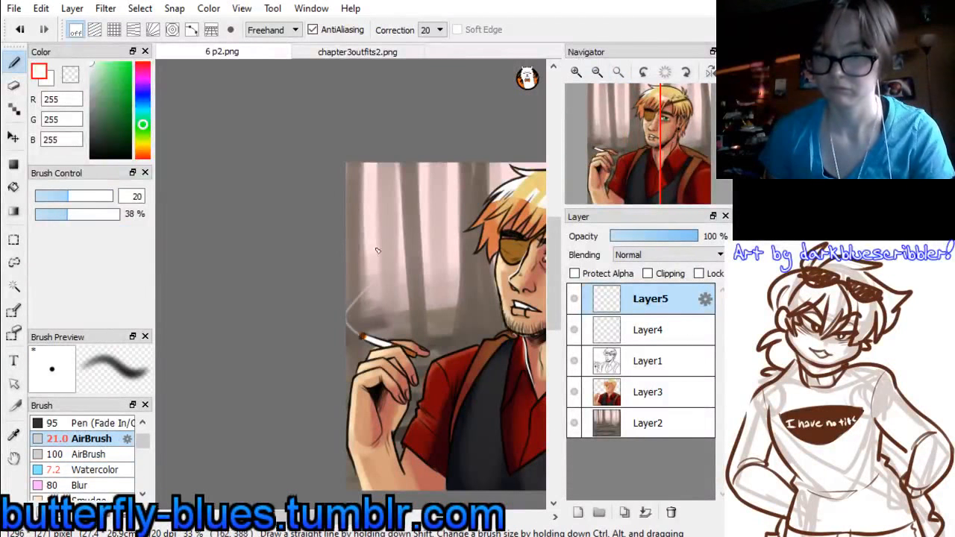
{"action": "mouse_move", "coordinate": [389, 254]}
{"action": "left_mouse_down"}
{"action": "mouse_move", "coordinate": [394, 280]}
{"action": "mouse_move", "coordinate": [358, 285]}
{"action": "left_mouse_up"}
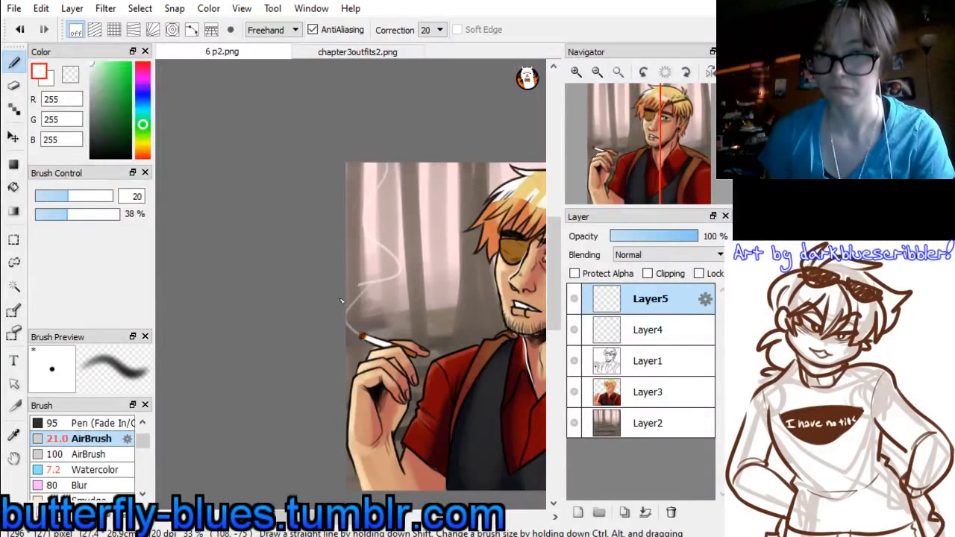
Spray a soft white haze around the upper smoke trail with AirBrush at size 441, and save the picture as 6-2.png
{"action": "left_click_drag", "start_coordinate": [78, 196], "coordinate": [147, 190]}
{"action": "left_click_drag", "start_coordinate": [389, 171], "coordinate": [387, 238]}
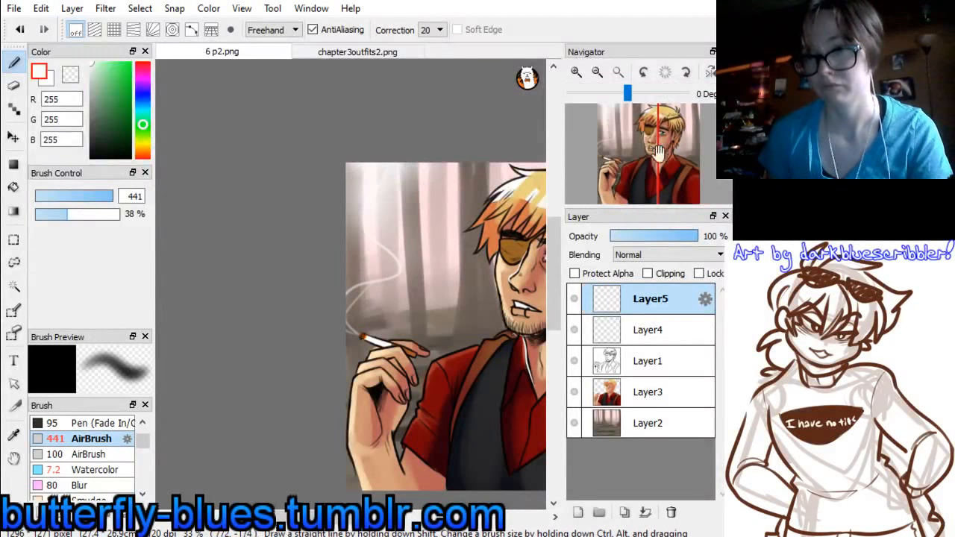
{"action": "left_click_drag", "start_coordinate": [674, 158], "coordinate": [646, 162]}
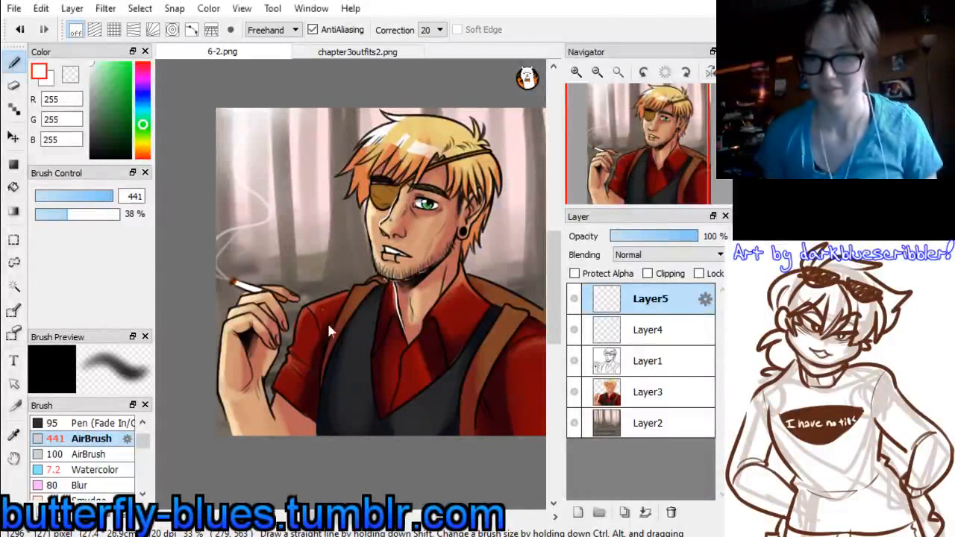
Close the finished portrait and open the line art file 6 p3.png
{"action": "left_click", "coordinate": [198, 326]}
{"action": "key", "text": "ctrl+w"}
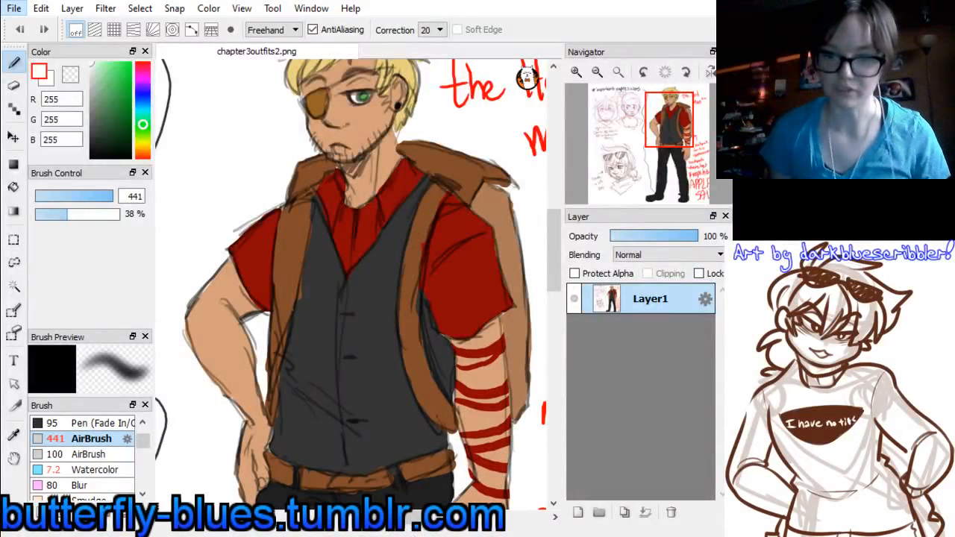
{"action": "key", "text": "alt+Tab"}
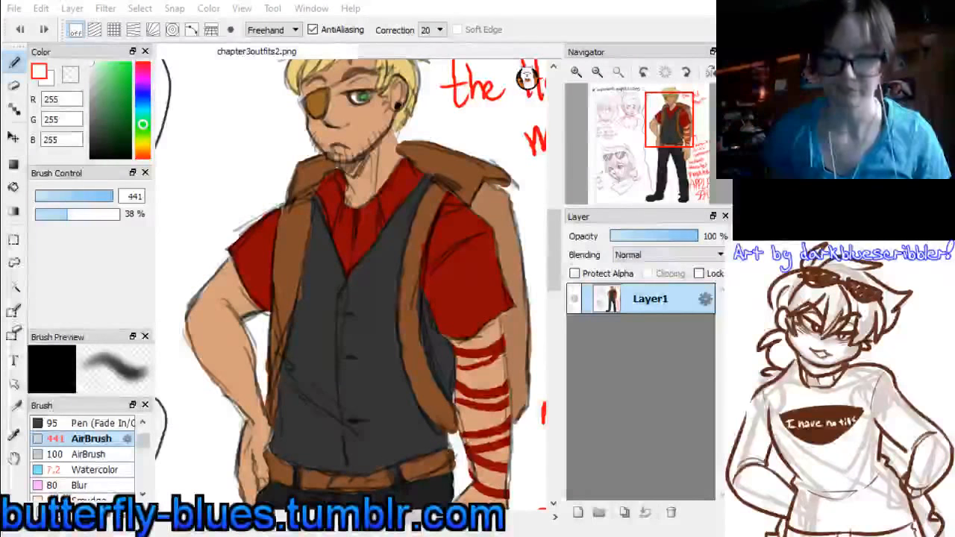
{"action": "key", "text": "alt+Tab"}
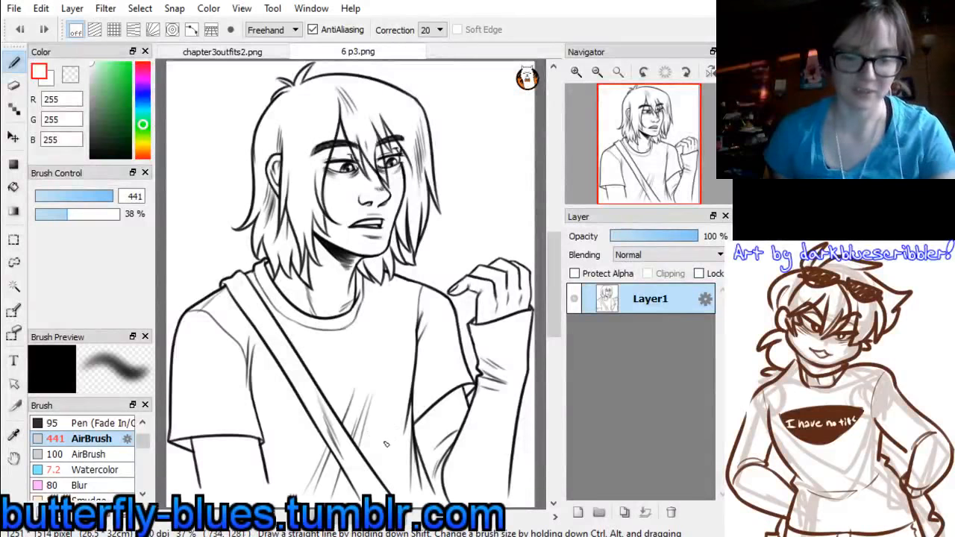
Enlarge the canvas of 6 p3.png to 1500 × 1600 pixels and move the line art down to its lower edge
{"action": "left_click", "coordinate": [596, 71]}
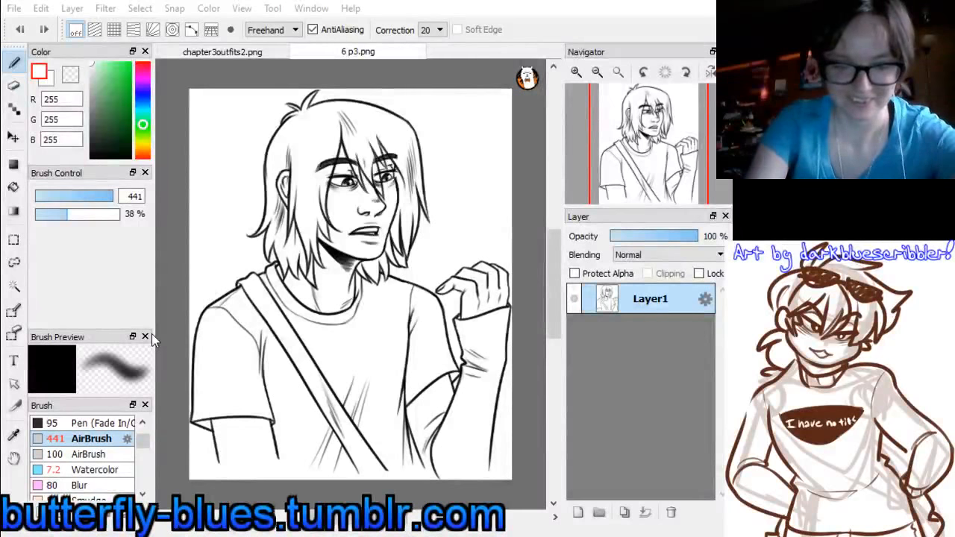
{"action": "key", "text": "Return"}
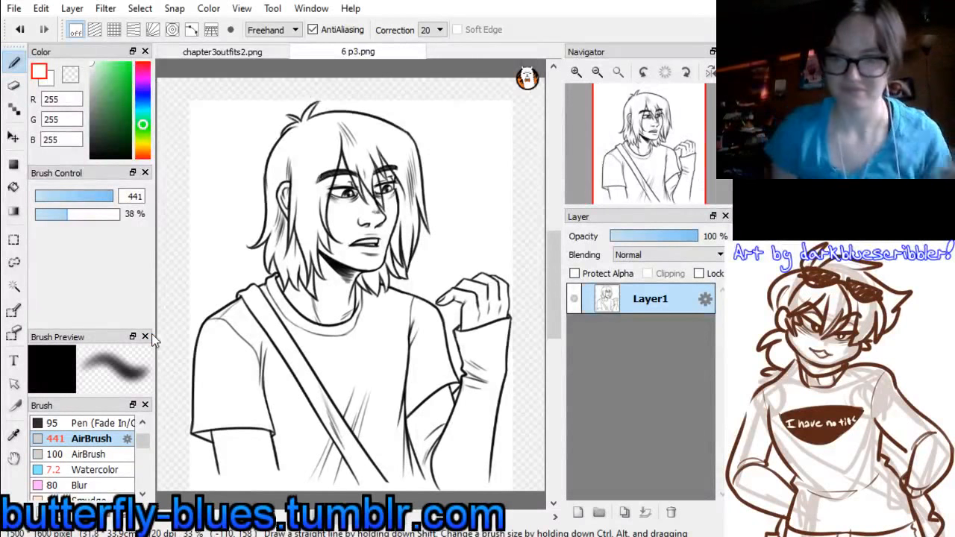
{"action": "left_click", "coordinate": [597, 72]}
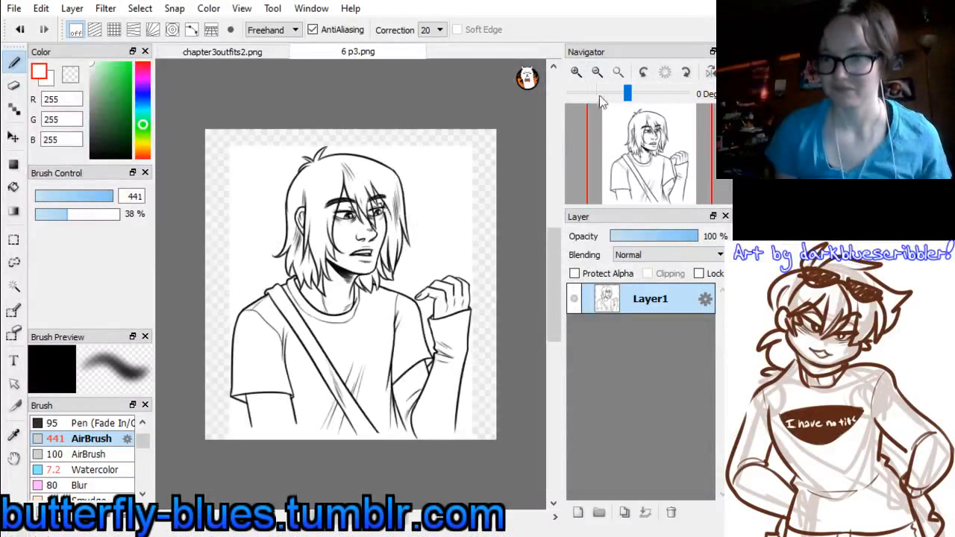
{"action": "left_click", "coordinate": [13, 137]}
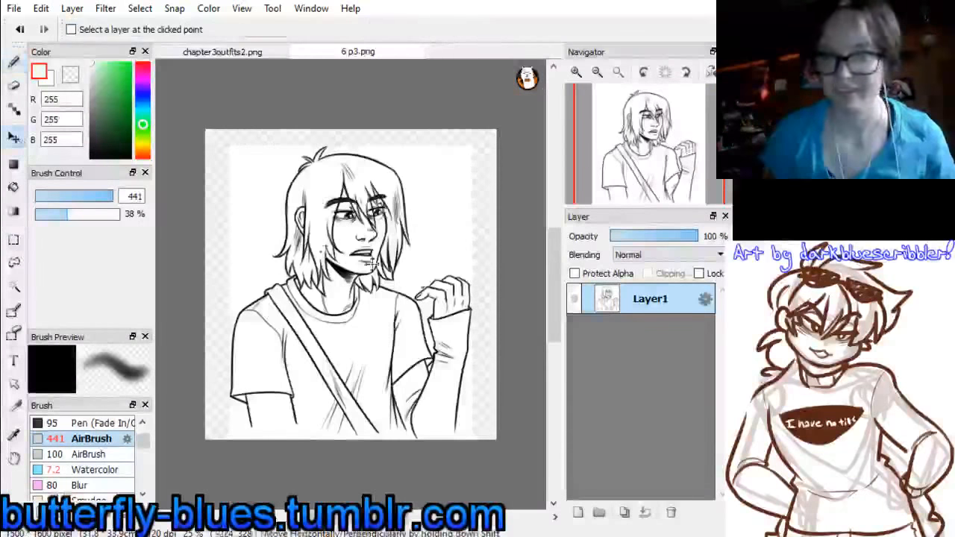
{"action": "left_click_drag", "start_coordinate": [374, 306], "coordinate": [374, 313]}
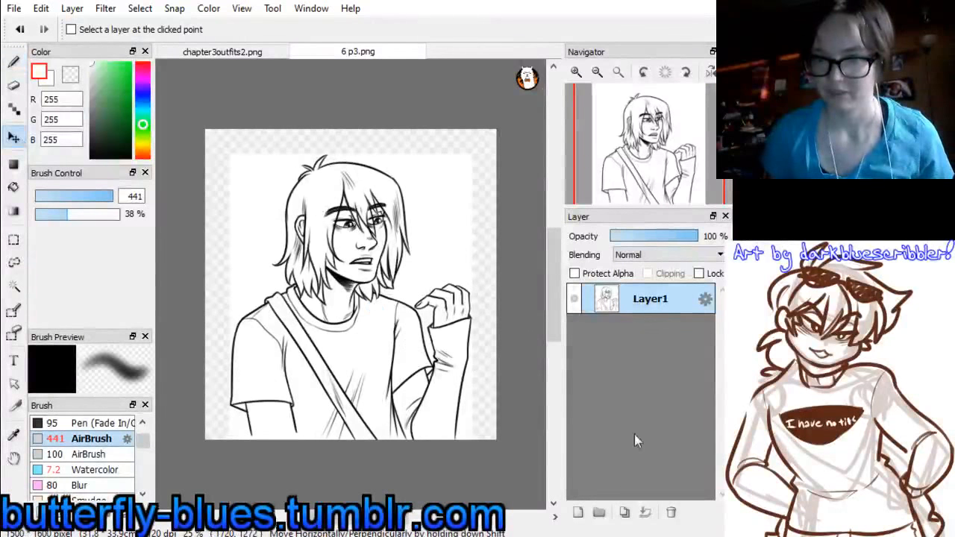
Add a layer to 6 p3.png and sample the pale pink (254, 222, 224) between the trees in 2-2.png
{"action": "left_click", "coordinate": [577, 513]}
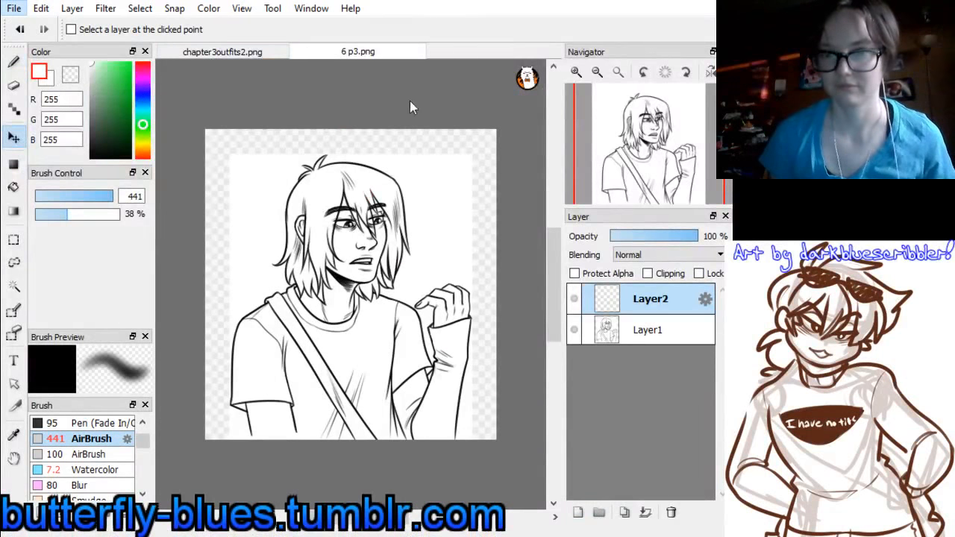
{"action": "left_click", "coordinate": [397, 141]}
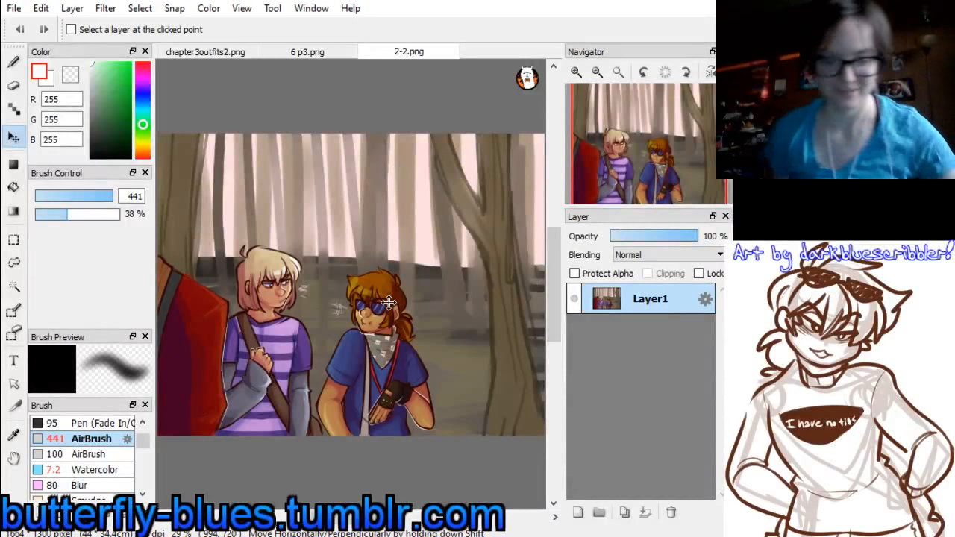
{"action": "right_click", "coordinate": [423, 206]}
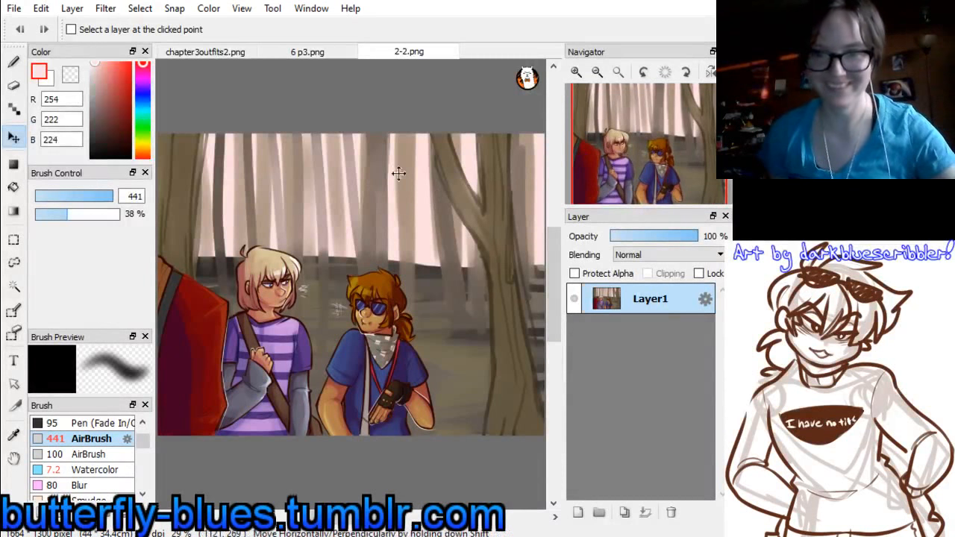
{"action": "left_click", "coordinate": [305, 53]}
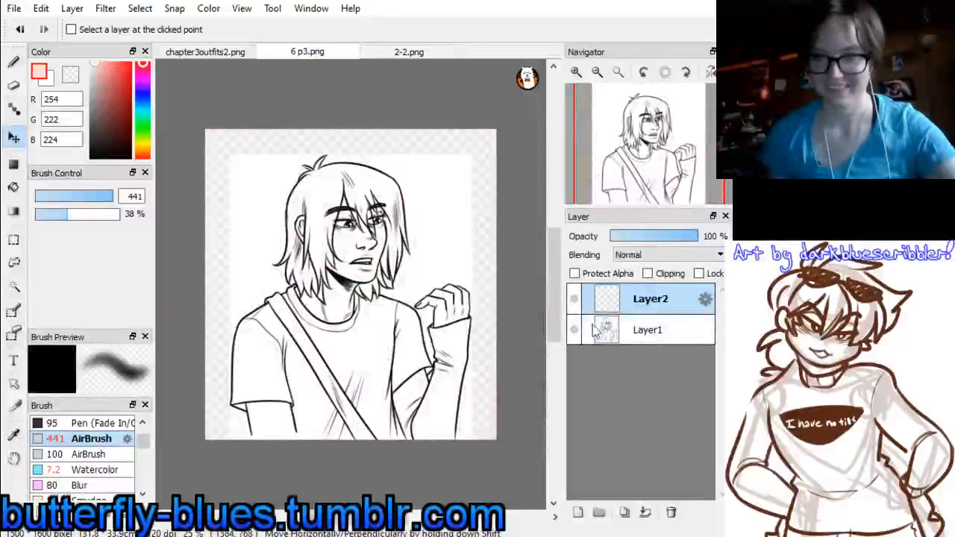
Set up the Watercolor brush at size 170 with correction 0 for painting the background
{"action": "key", "text": "b"}
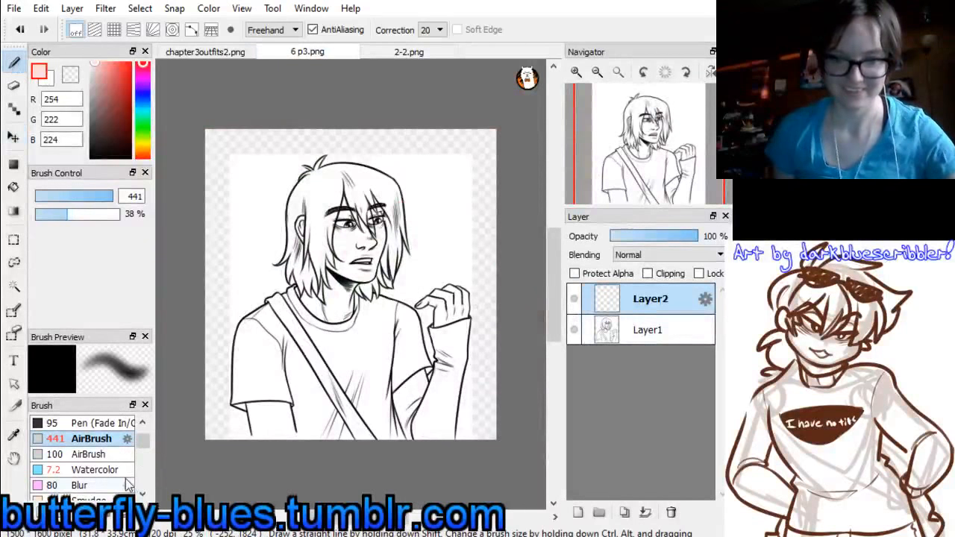
{"action": "left_click", "coordinate": [142, 496]}
{"action": "left_click", "coordinate": [142, 497]}
{"action": "left_click", "coordinate": [143, 496]}
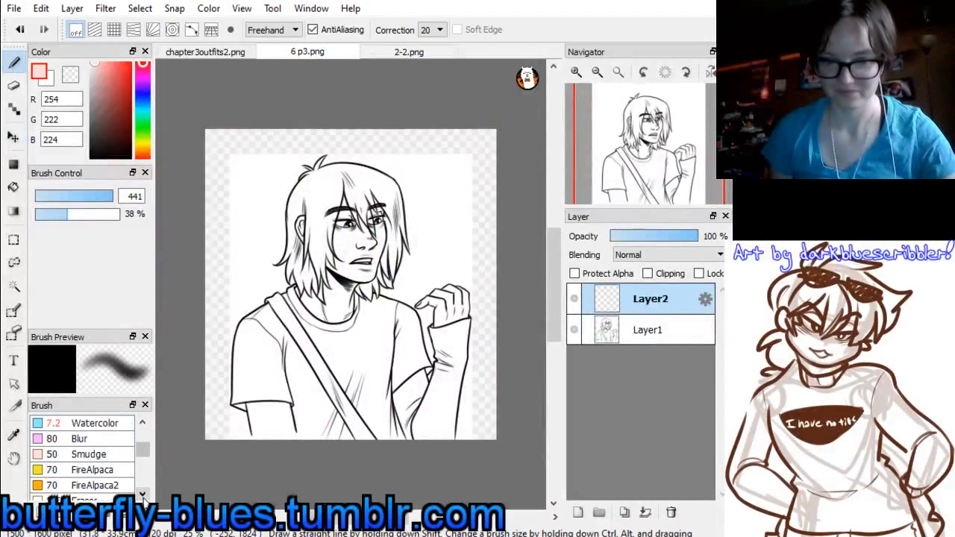
{"action": "left_click", "coordinate": [97, 423]}
{"action": "left_click_drag", "start_coordinate": [63, 202], "coordinate": [127, 196]}
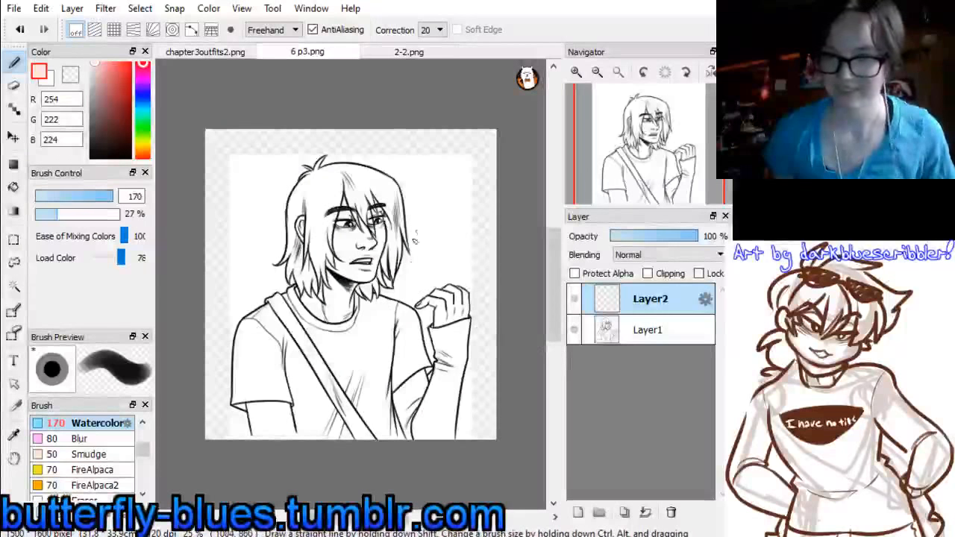
{"action": "left_click_drag", "start_coordinate": [397, 246], "coordinate": [426, 262]}
{"action": "key", "text": "ctrl+z"}
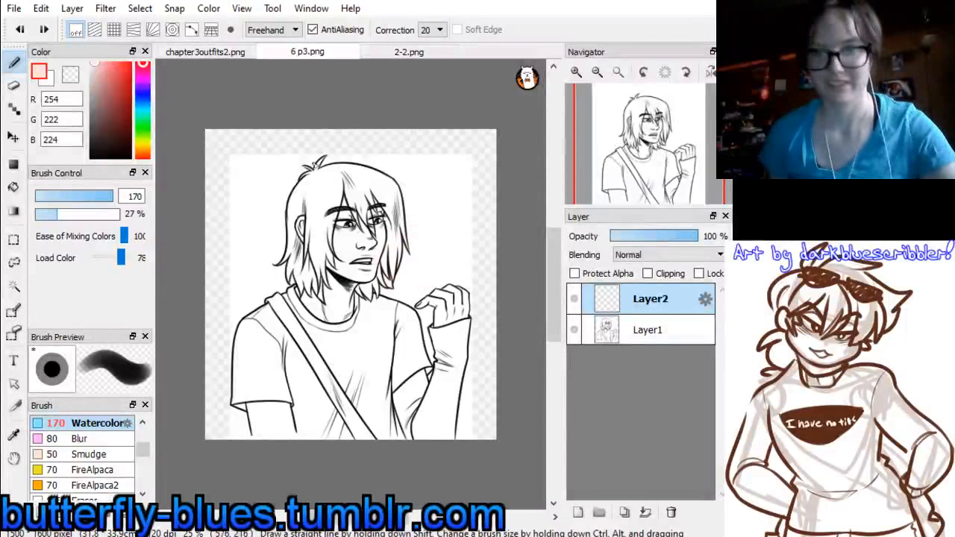
{"action": "left_click", "coordinate": [434, 42]}
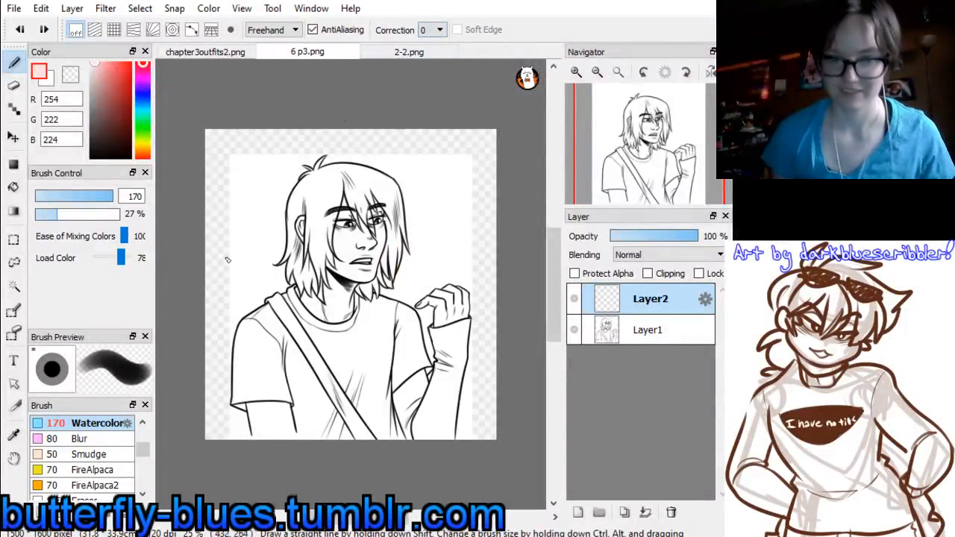
{"action": "left_click", "coordinate": [143, 495]}
{"action": "left_click", "coordinate": [143, 495]}
{"action": "left_click", "coordinate": [143, 495]}
{"action": "left_click", "coordinate": [143, 495]}
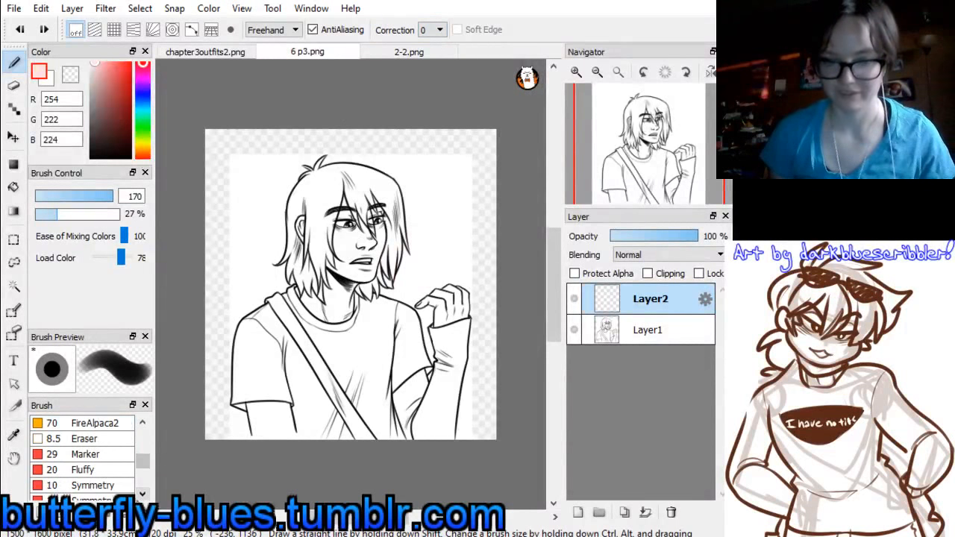
{"action": "left_click", "coordinate": [142, 496]}
{"action": "left_click", "coordinate": [141, 495]}
{"action": "left_click", "coordinate": [142, 496]}
{"action": "left_click", "coordinate": [142, 495]}
{"action": "left_click", "coordinate": [142, 495]}
{"action": "left_click", "coordinate": [141, 495]}
{"action": "left_click", "coordinate": [142, 495]}
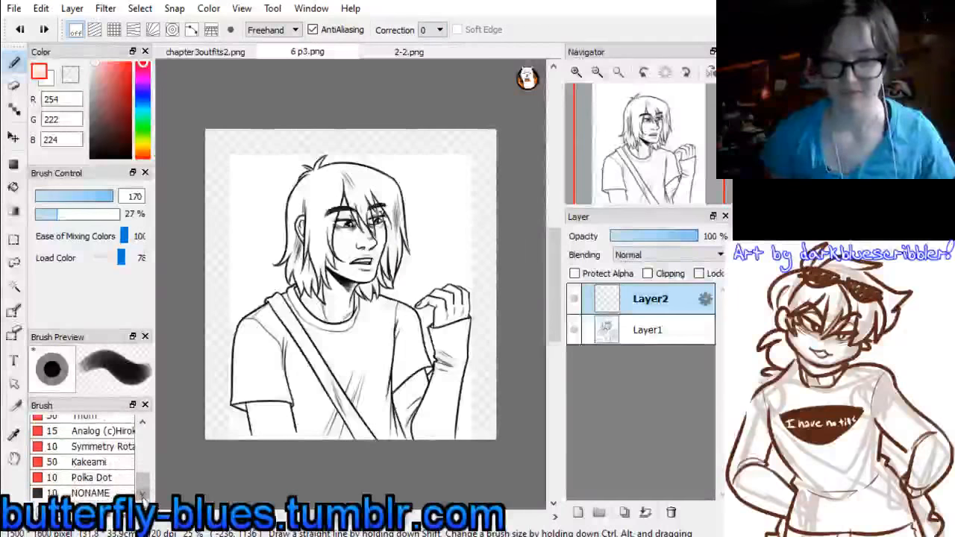
{"action": "left_click_drag", "start_coordinate": [141, 484], "coordinate": [130, 437]}
{"action": "mouse_move", "coordinate": [242, 224]}
{"action": "left_mouse_down"}
{"action": "mouse_move", "coordinate": [358, 254]}
{"action": "mouse_move", "coordinate": [466, 329]}
{"action": "left_mouse_up"}
{"action": "key", "text": "ctrl+z"}
Move the line art layer, Layer1, above Layer2 and set its blending mode to Multiply
{"action": "left_click", "coordinate": [635, 332]}
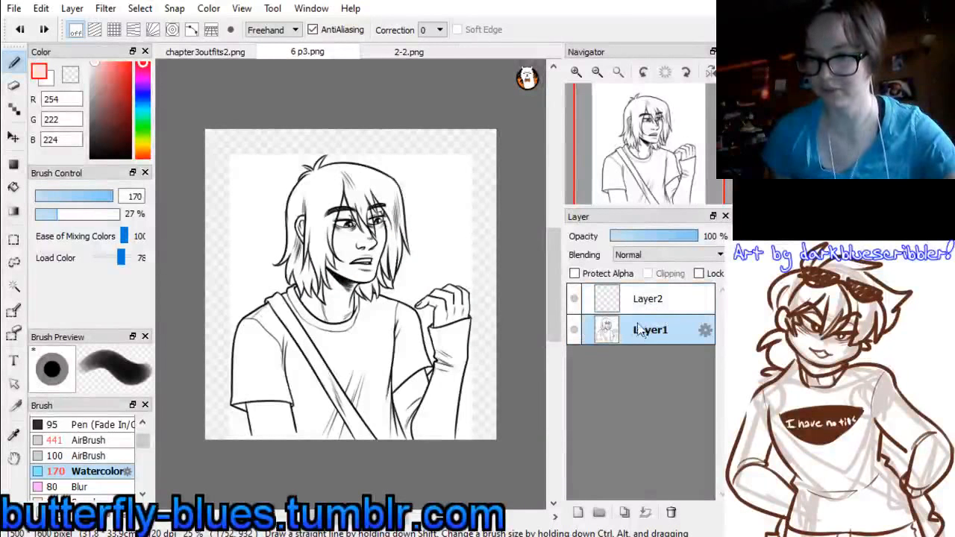
{"action": "left_click_drag", "start_coordinate": [639, 332], "coordinate": [645, 300]}
{"action": "left_click", "coordinate": [647, 330]}
{"action": "left_click", "coordinate": [650, 298]}
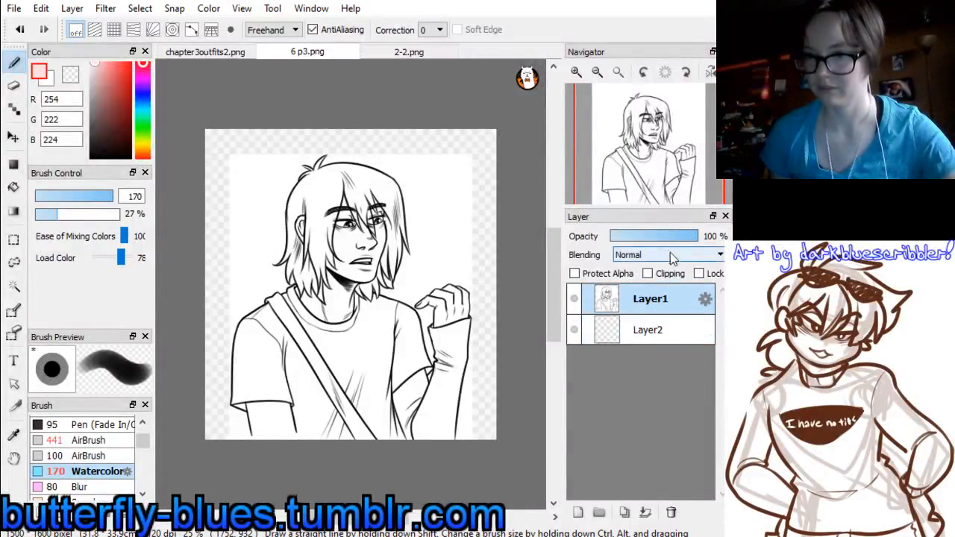
{"action": "left_click", "coordinate": [670, 253]}
{"action": "left_click", "coordinate": [666, 278]}
Paint the sampled pale pink on Layer2 across the upper background and along the canvas edge beside the raised arm
{"action": "left_click", "coordinate": [646, 323]}
{"action": "mouse_move", "coordinate": [386, 188]}
{"action": "left_mouse_down"}
{"action": "mouse_move", "coordinate": [390, 279]}
{"action": "mouse_move", "coordinate": [433, 287]}
{"action": "mouse_move", "coordinate": [413, 303]}
{"action": "mouse_move", "coordinate": [417, 404]}
{"action": "mouse_move", "coordinate": [471, 433]}
{"action": "left_mouse_up"}
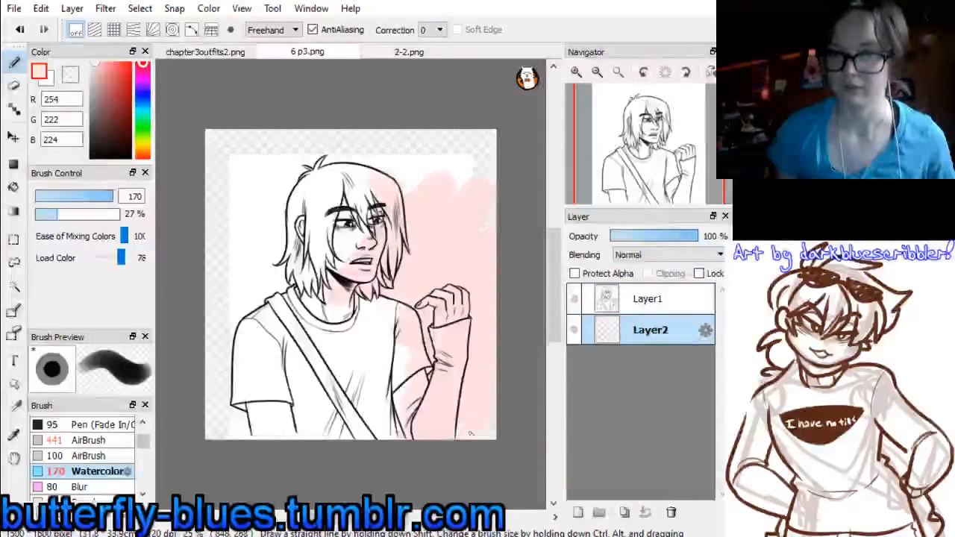
{"action": "mouse_move", "coordinate": [262, 135]}
{"action": "left_mouse_down"}
{"action": "mouse_move", "coordinate": [228, 153]}
{"action": "mouse_move", "coordinate": [306, 168]}
{"action": "mouse_move", "coordinate": [301, 276]}
{"action": "left_mouse_up"}
{"action": "mouse_move", "coordinate": [456, 184]}
{"action": "left_mouse_down"}
{"action": "mouse_move", "coordinate": [356, 207]}
{"action": "mouse_move", "coordinate": [372, 167]}
{"action": "mouse_move", "coordinate": [338, 157]}
{"action": "mouse_move", "coordinate": [292, 174]}
{"action": "left_mouse_up"}
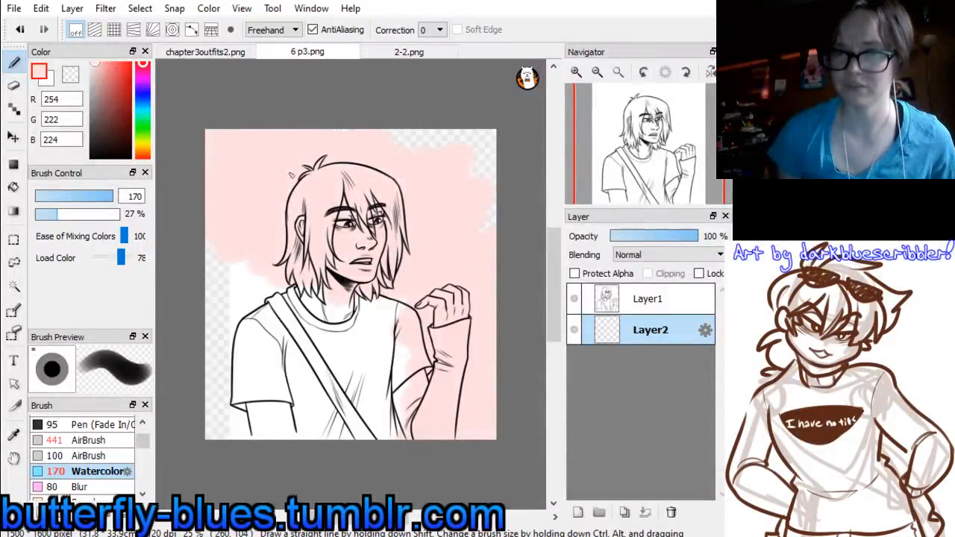
{"action": "mouse_move", "coordinate": [297, 289]}
{"action": "left_mouse_down"}
{"action": "mouse_move", "coordinate": [255, 271]}
{"action": "mouse_move", "coordinate": [266, 243]}
{"action": "mouse_move", "coordinate": [170, 287]}
{"action": "mouse_move", "coordinate": [304, 266]}
{"action": "mouse_move", "coordinate": [319, 284]}
{"action": "left_mouse_up"}
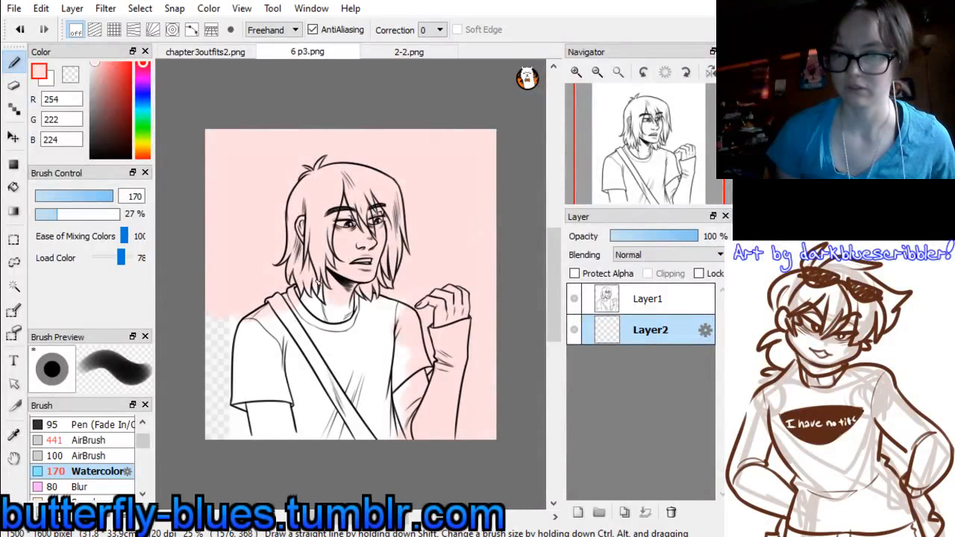
Sample the grey-brown (118, 108, 99) from the forest in 2-2.png and set the brush size to 219 in 6 p3.png
{"action": "left_click", "coordinate": [407, 53]}
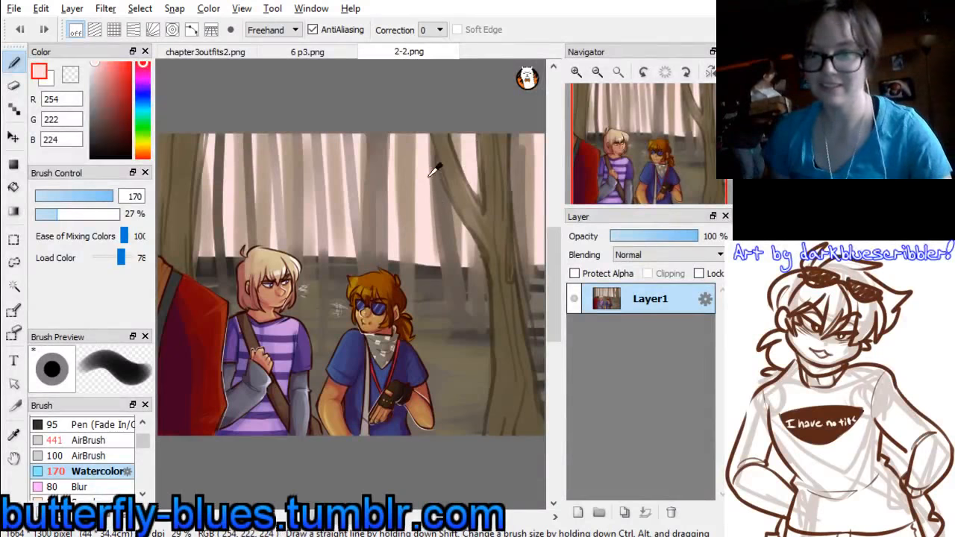
{"action": "right_click", "coordinate": [534, 298]}
{"action": "left_click", "coordinate": [307, 52]}
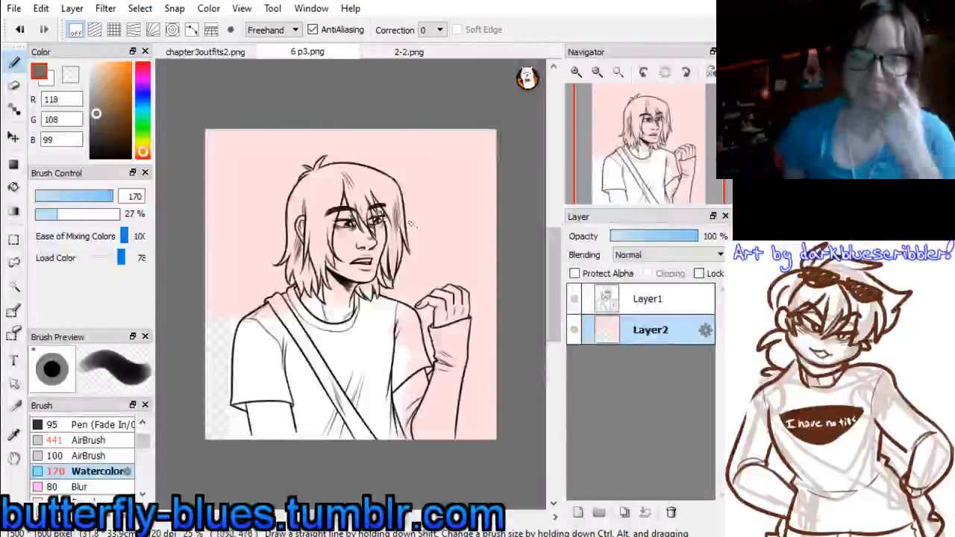
{"action": "left_click_drag", "start_coordinate": [105, 195], "coordinate": [114, 197]}
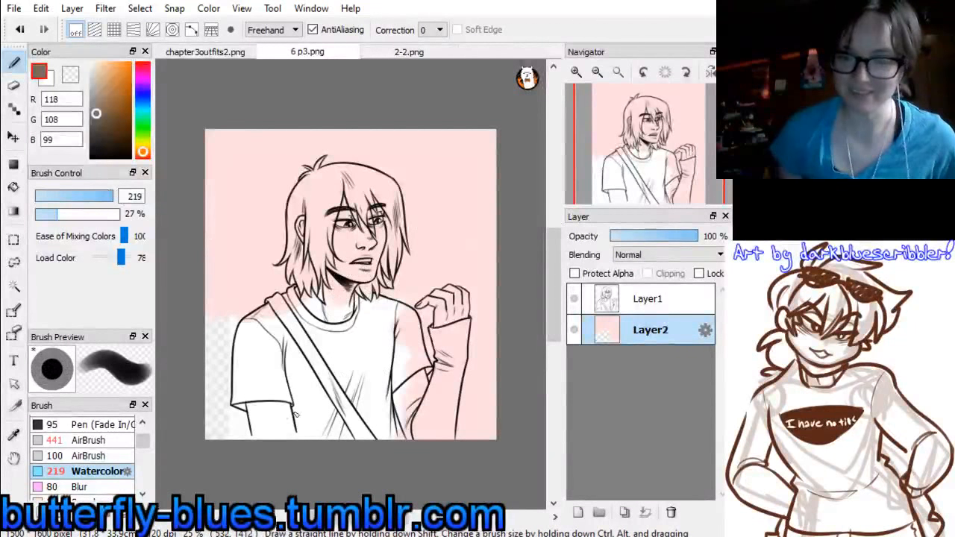
Paint the grey-brown ground on Layer2 across the lower half of the canvas, from the hair ends down, covering all transparent gaps
{"action": "mouse_move", "coordinate": [284, 403]}
{"action": "left_mouse_down"}
{"action": "mouse_move", "coordinate": [403, 389]}
{"action": "mouse_move", "coordinate": [326, 405]}
{"action": "left_mouse_up"}
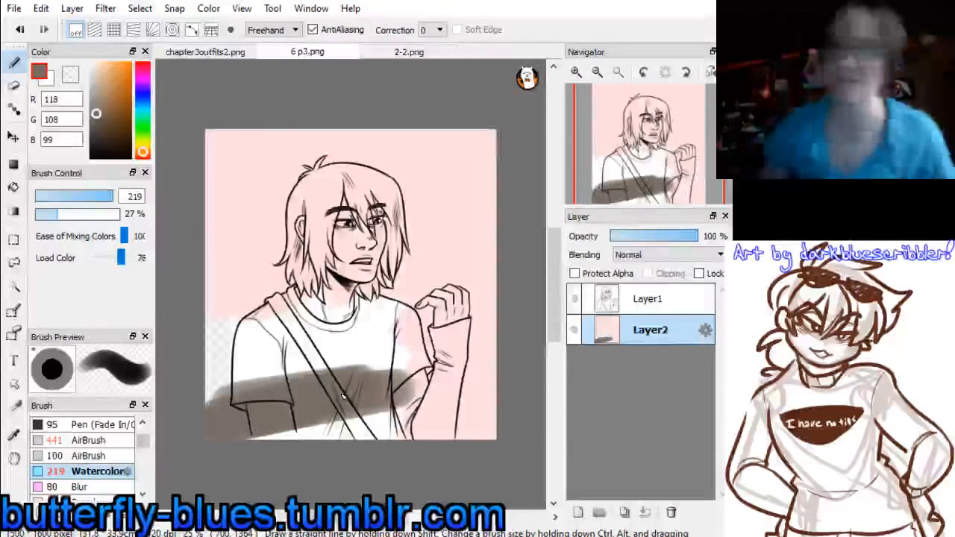
{"action": "mouse_move", "coordinate": [252, 338]}
{"action": "left_mouse_down"}
{"action": "mouse_move", "coordinate": [224, 302]}
{"action": "mouse_move", "coordinate": [197, 299]}
{"action": "mouse_move", "coordinate": [336, 287]}
{"action": "mouse_move", "coordinate": [375, 265]}
{"action": "left_mouse_up"}
{"action": "mouse_move", "coordinate": [246, 280]}
{"action": "left_mouse_down"}
{"action": "mouse_move", "coordinate": [426, 258]}
{"action": "mouse_move", "coordinate": [463, 299]}
{"action": "mouse_move", "coordinate": [496, 306]}
{"action": "mouse_move", "coordinate": [389, 331]}
{"action": "mouse_move", "coordinate": [351, 395]}
{"action": "mouse_move", "coordinate": [485, 418]}
{"action": "mouse_move", "coordinate": [447, 437]}
{"action": "mouse_move", "coordinate": [296, 400]}
{"action": "mouse_move", "coordinate": [284, 377]}
{"action": "left_mouse_up"}
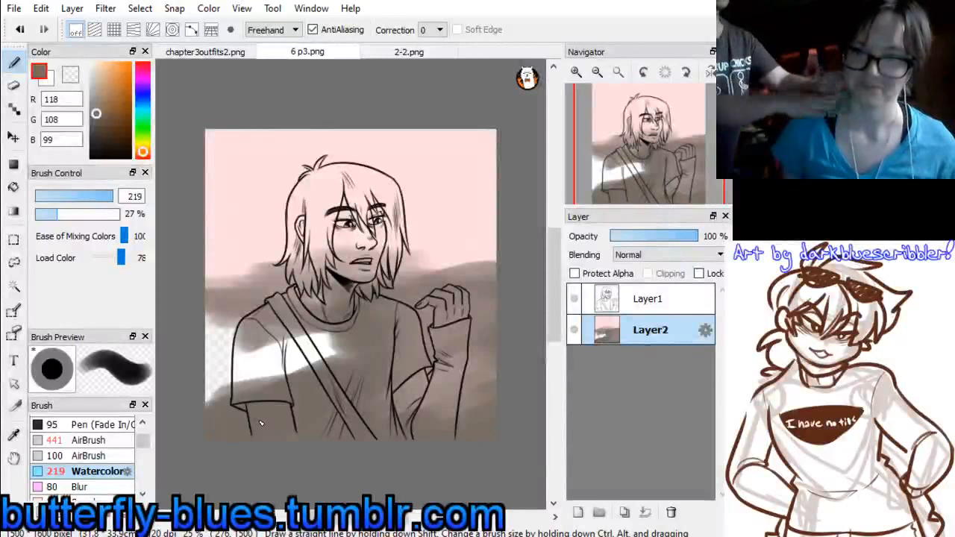
{"action": "mouse_move", "coordinate": [218, 332]}
{"action": "left_mouse_down"}
{"action": "mouse_move", "coordinate": [288, 364]}
{"action": "mouse_move", "coordinate": [354, 361]}
{"action": "left_mouse_up"}
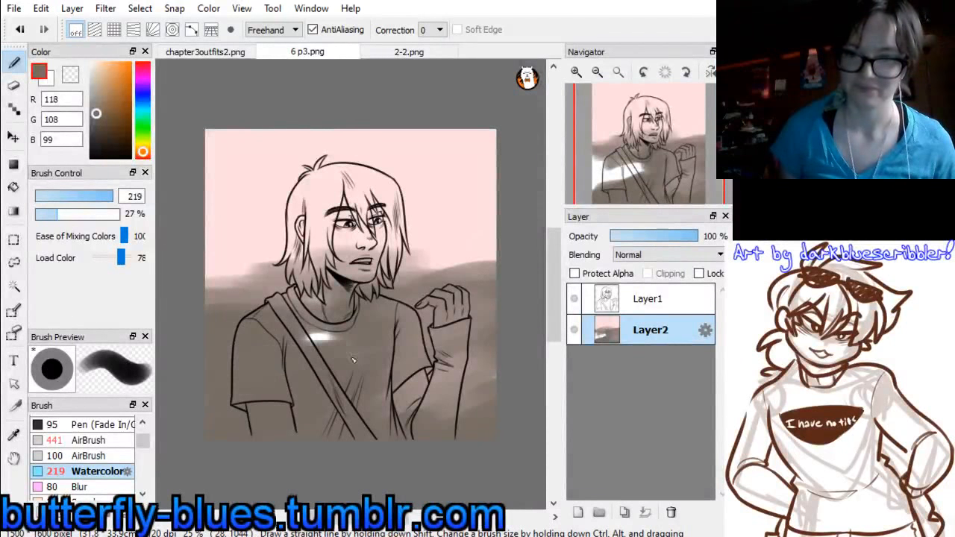
{"action": "mouse_move", "coordinate": [325, 313]}
{"action": "left_mouse_down"}
{"action": "mouse_move", "coordinate": [252, 328]}
{"action": "mouse_move", "coordinate": [215, 304]}
{"action": "mouse_move", "coordinate": [242, 294]}
{"action": "mouse_move", "coordinate": [246, 265]}
{"action": "left_mouse_up"}
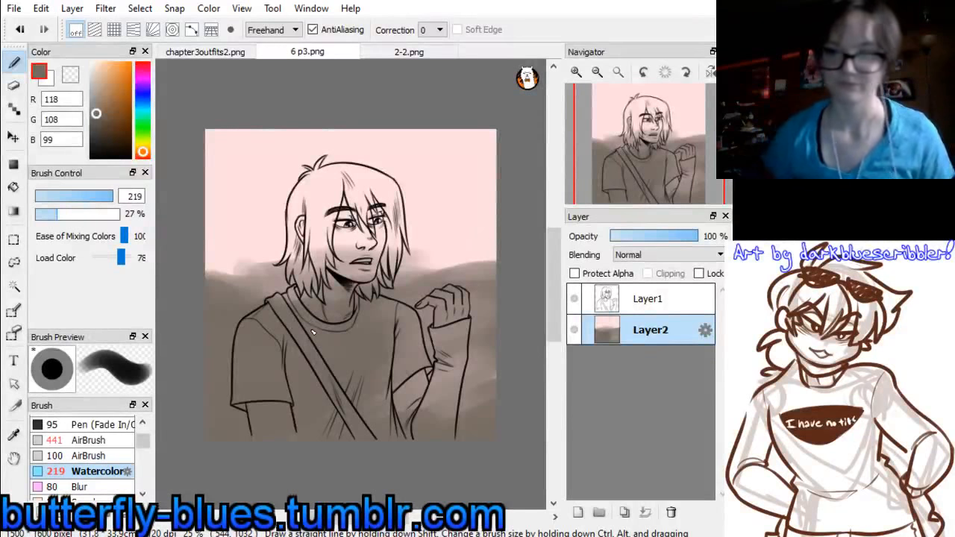
Paint horizontal shadow streaks across the ground with the dark brown (64, 58, 54) sampled from 2-2.png, reducing the brush size to 110
{"action": "left_click", "coordinate": [424, 53]}
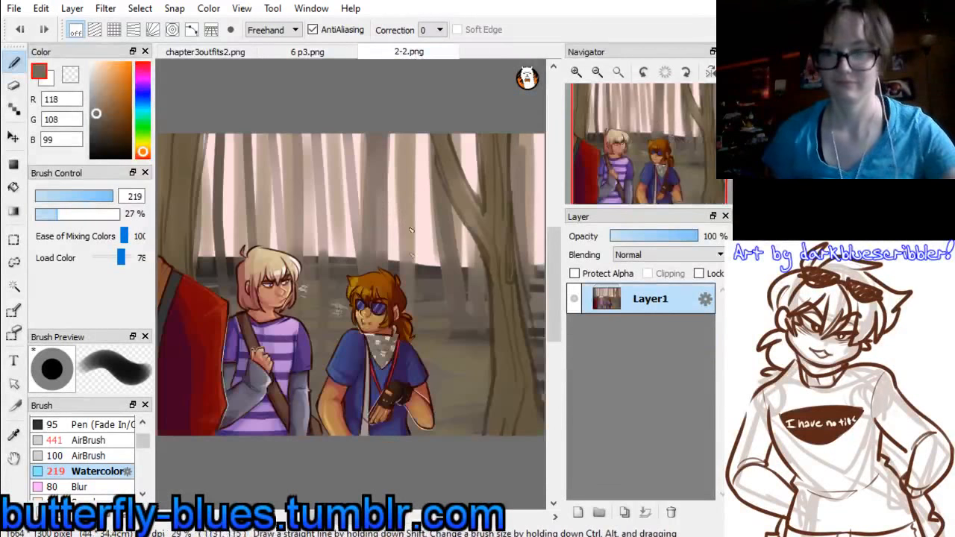
{"action": "left_click", "coordinate": [438, 261], "text": "alt"}
{"action": "left_click", "coordinate": [311, 54]}
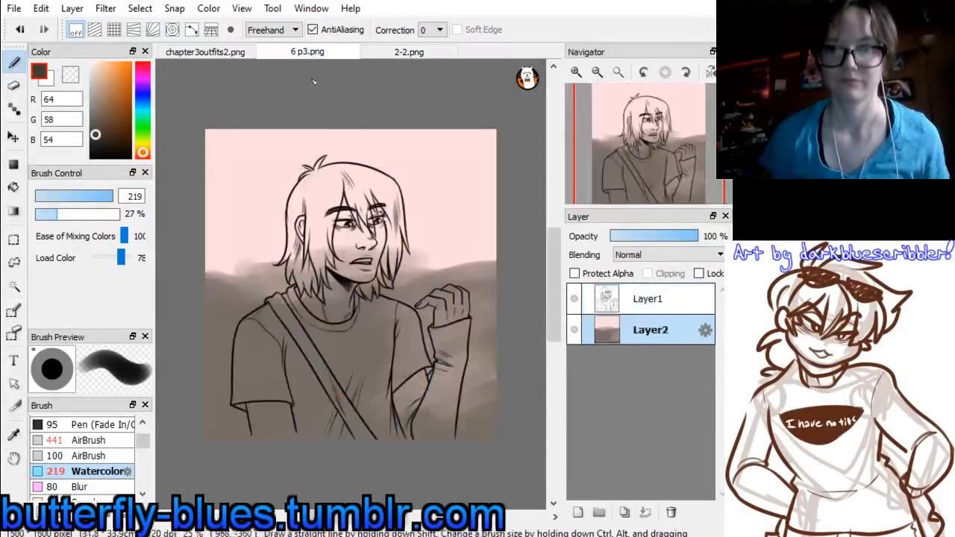
{"action": "mouse_move", "coordinate": [206, 293]}
{"action": "left_mouse_down"}
{"action": "mouse_move", "coordinate": [290, 294]}
{"action": "mouse_move", "coordinate": [196, 353]}
{"action": "mouse_move", "coordinate": [449, 365]}
{"action": "mouse_move", "coordinate": [406, 391]}
{"action": "mouse_move", "coordinate": [287, 412]}
{"action": "left_mouse_up"}
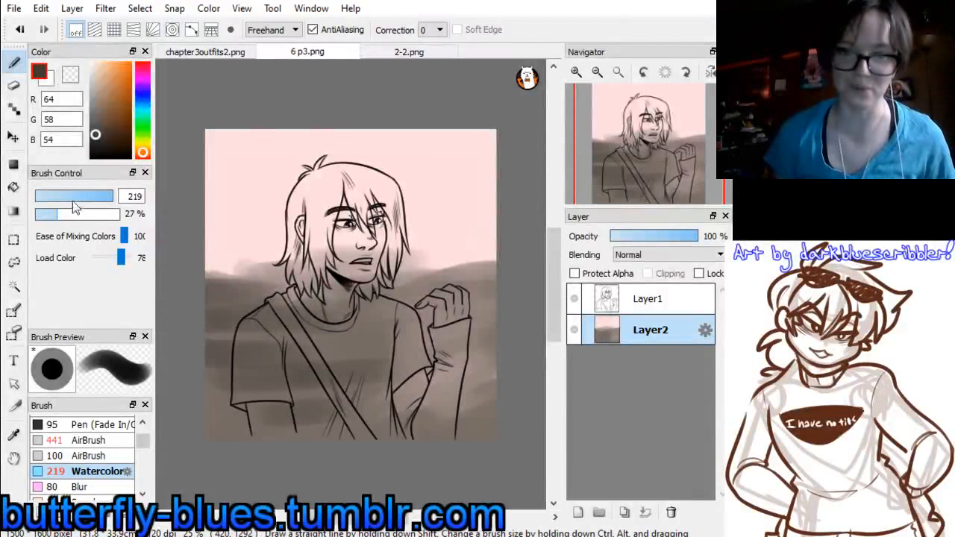
{"action": "left_click", "coordinate": [107, 198]}
{"action": "mouse_move", "coordinate": [257, 334]}
{"action": "left_mouse_down"}
{"action": "mouse_move", "coordinate": [485, 344]}
{"action": "mouse_move", "coordinate": [291, 373]}
{"action": "mouse_move", "coordinate": [298, 411]}
{"action": "mouse_move", "coordinate": [392, 429]}
{"action": "left_mouse_up"}
{"action": "mouse_move", "coordinate": [482, 323]}
{"action": "left_mouse_down"}
{"action": "mouse_move", "coordinate": [414, 300]}
{"action": "mouse_move", "coordinate": [358, 317]}
{"action": "left_mouse_up"}
Sample the olive (119, 110, 85) from the forest floor in 2-2.png and blend it over the ground behind the torso
{"action": "left_click", "coordinate": [409, 53]}
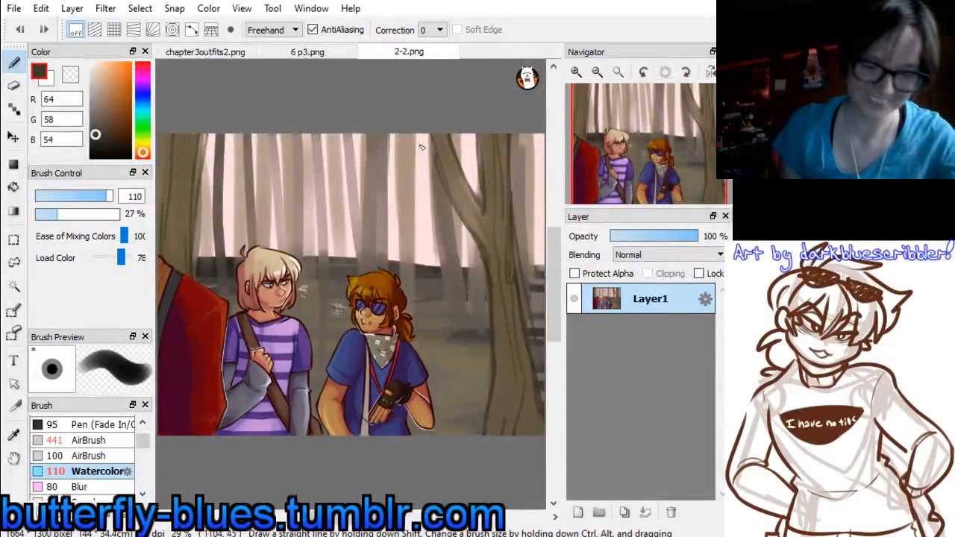
{"action": "left_click", "coordinate": [464, 365], "text": "alt"}
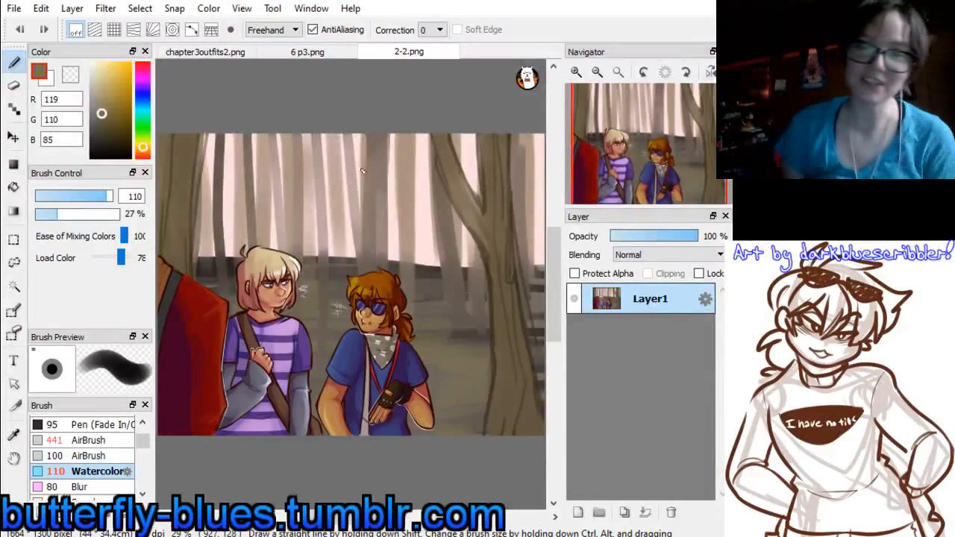
{"action": "left_click", "coordinate": [306, 56]}
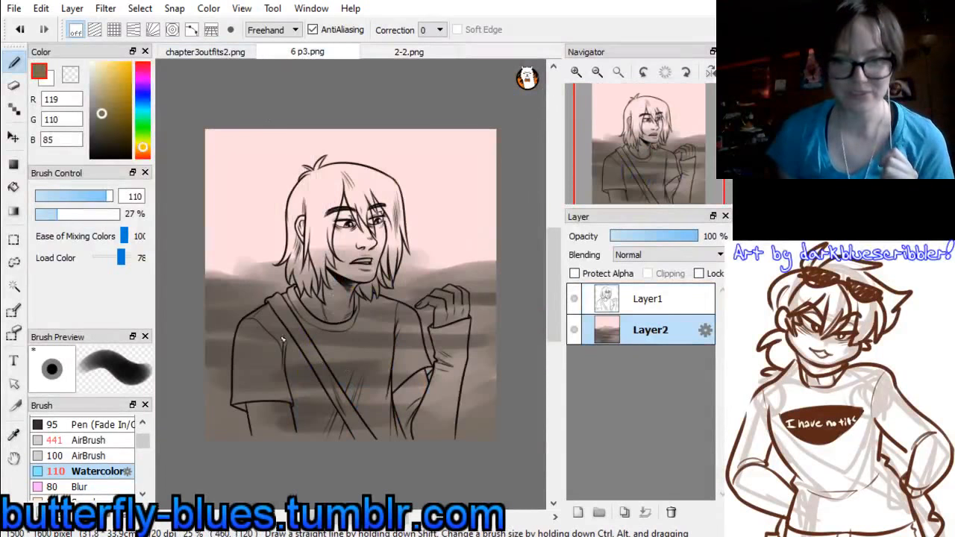
{"action": "left_click_drag", "start_coordinate": [321, 341], "coordinate": [364, 350]}
{"action": "left_click_drag", "start_coordinate": [277, 369], "coordinate": [318, 383]}
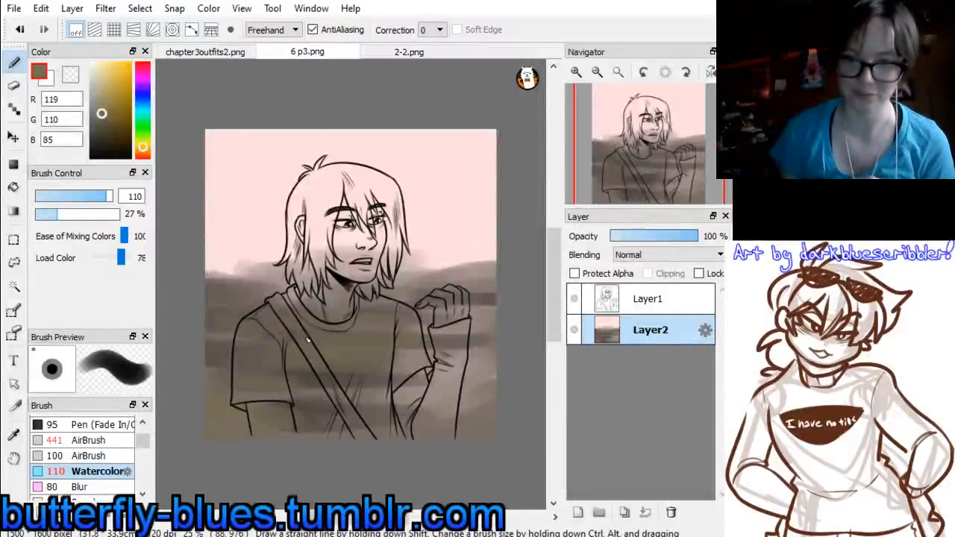
{"action": "mouse_move", "coordinate": [392, 333]}
{"action": "left_mouse_down"}
{"action": "mouse_move", "coordinate": [439, 362]}
{"action": "mouse_move", "coordinate": [407, 391]}
{"action": "left_mouse_up"}
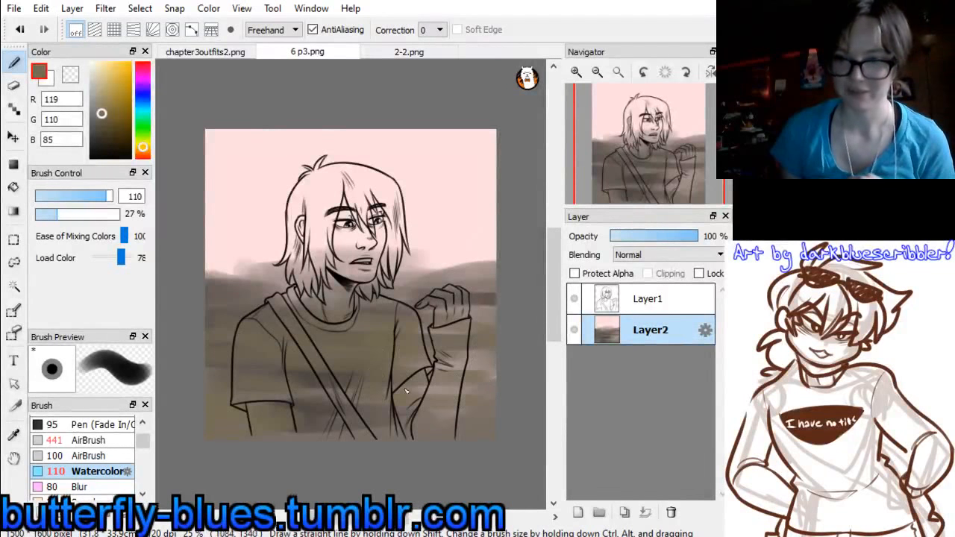
Sample the pale greyish pink (191, 168, 165) in 2-2.png and paint faint distant tree trunks across the pink background down to the horizon
{"action": "left_click", "coordinate": [391, 49]}
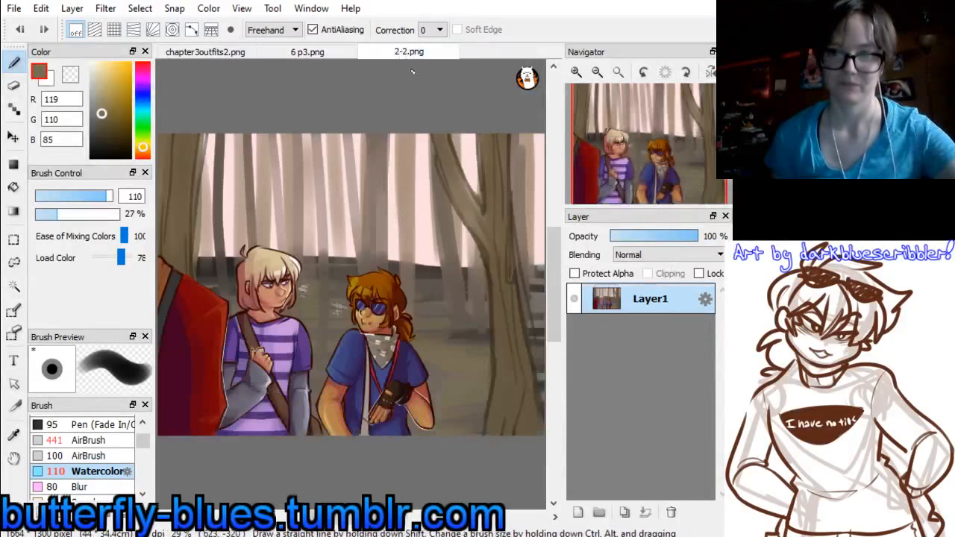
{"action": "left_click", "coordinate": [358, 188], "text": "alt"}
{"action": "left_click", "coordinate": [307, 51]}
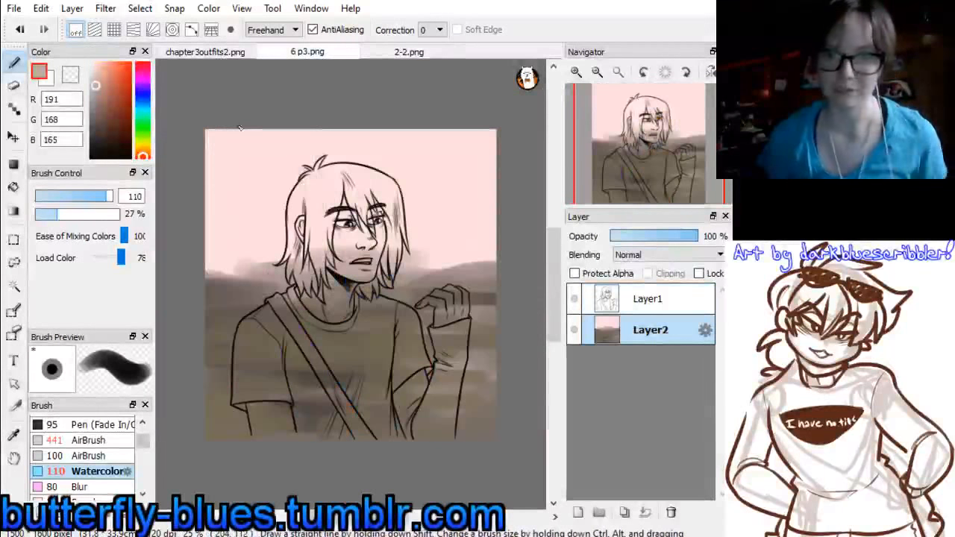
{"action": "mouse_move", "coordinate": [239, 129]}
{"action": "left_mouse_down"}
{"action": "mouse_move", "coordinate": [247, 273]}
{"action": "mouse_move", "coordinate": [245, 264]}
{"action": "left_mouse_up"}
{"action": "left_click_drag", "start_coordinate": [293, 129], "coordinate": [302, 263]}
{"action": "mouse_move", "coordinate": [378, 130]}
{"action": "left_mouse_down"}
{"action": "mouse_move", "coordinate": [394, 262]}
{"action": "mouse_move", "coordinate": [395, 249]}
{"action": "left_mouse_up"}
{"action": "mouse_move", "coordinate": [451, 129]}
{"action": "left_mouse_down"}
{"action": "mouse_move", "coordinate": [442, 261]}
{"action": "mouse_move", "coordinate": [464, 263]}
{"action": "left_mouse_up"}
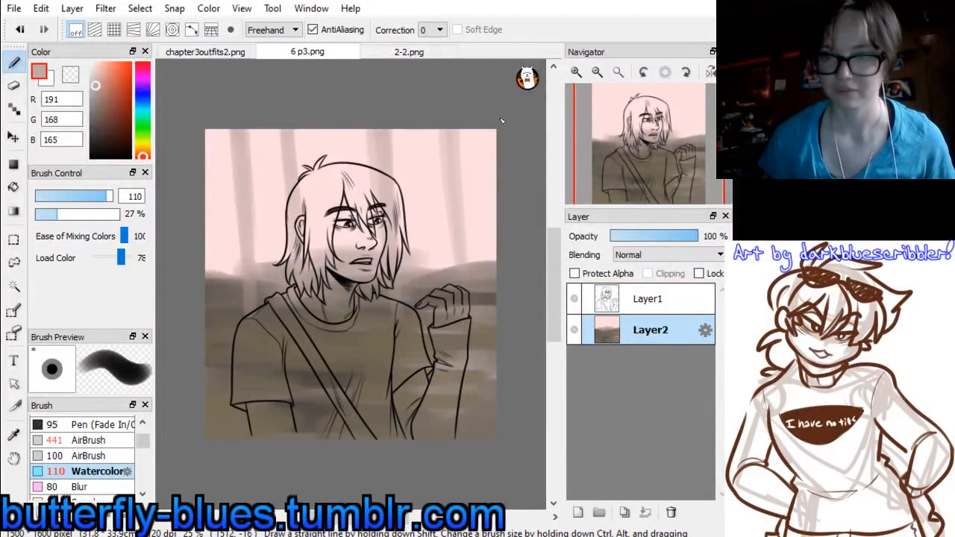
{"action": "left_click_drag", "start_coordinate": [498, 127], "coordinate": [497, 224]}
{"action": "left_click_drag", "start_coordinate": [231, 130], "coordinate": [241, 223]}
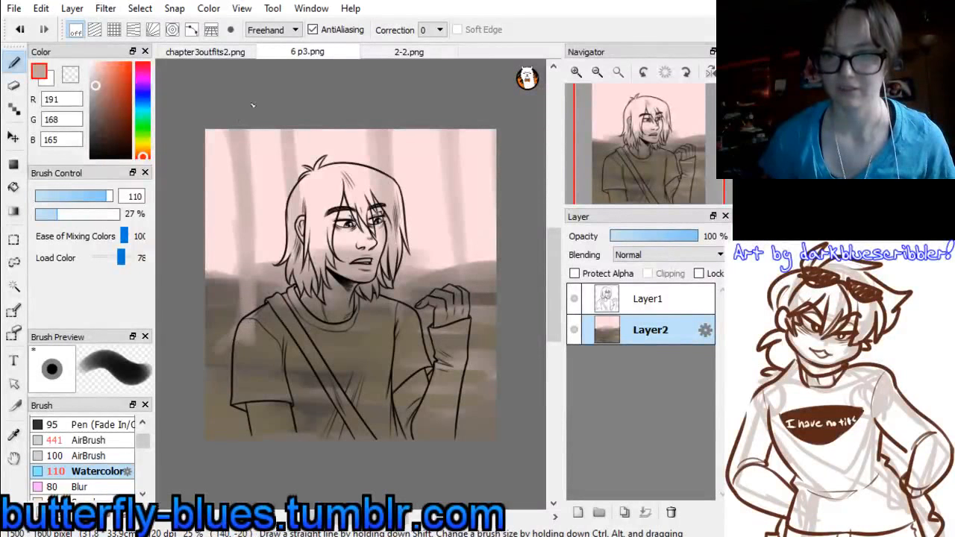
Sample the darker trunk brown (119, 104, 95) from the middle trees in 2-2.png for use in 6 p3.png
{"action": "left_click", "coordinate": [414, 52]}
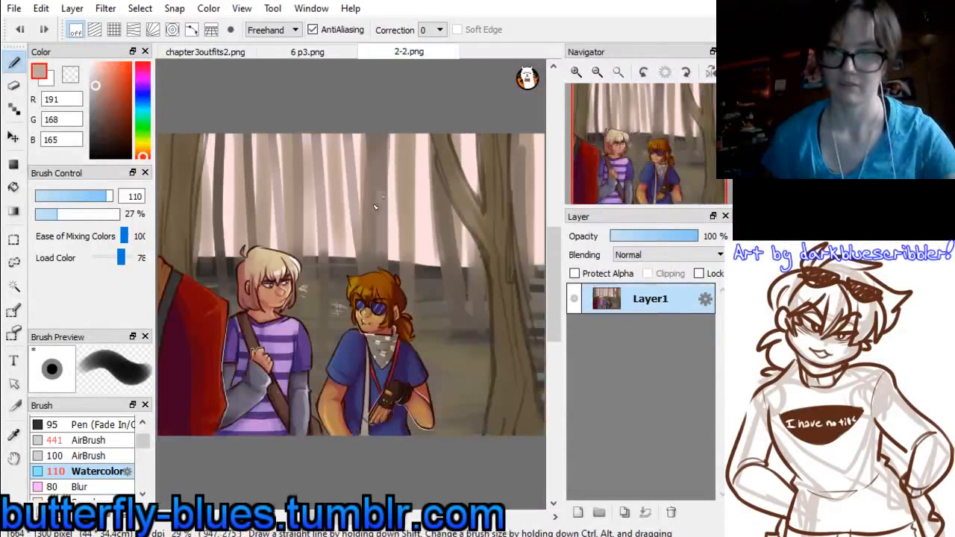
{"action": "left_click", "coordinate": [378, 170], "text": "alt"}
{"action": "left_click", "coordinate": [382, 134], "text": "alt"}
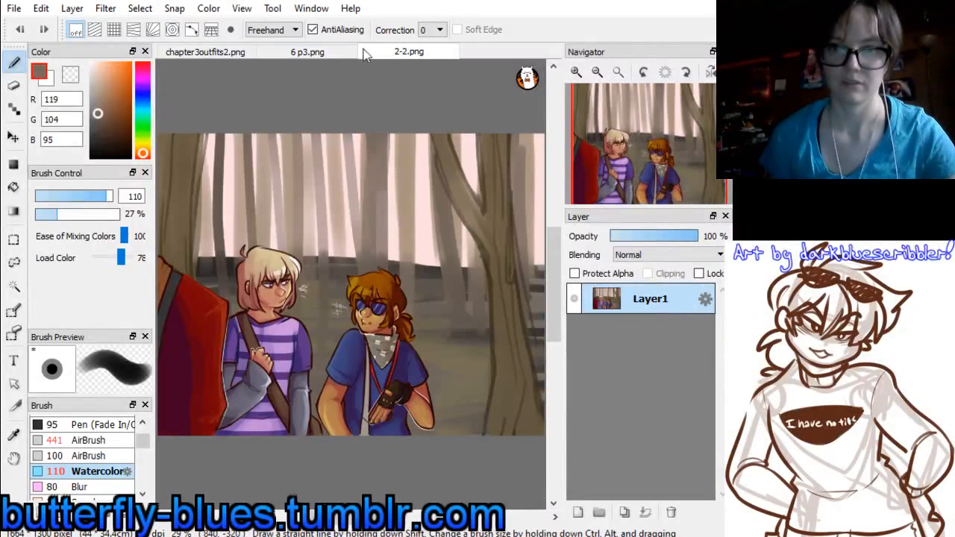
{"action": "left_click", "coordinate": [321, 53]}
Paint darker mid-distance tree trunks behind the head, on both sides of the figure and along the canvas's right edge
{"action": "mouse_move", "coordinate": [333, 286]}
{"action": "left_mouse_down"}
{"action": "mouse_move", "coordinate": [325, 95]}
{"action": "mouse_move", "coordinate": [330, 296]}
{"action": "mouse_move", "coordinate": [324, 105]}
{"action": "mouse_move", "coordinate": [332, 274]}
{"action": "left_mouse_up"}
{"action": "mouse_move", "coordinate": [265, 133]}
{"action": "left_mouse_down"}
{"action": "mouse_move", "coordinate": [290, 344]}
{"action": "mouse_move", "coordinate": [268, 133]}
{"action": "mouse_move", "coordinate": [284, 328]}
{"action": "mouse_move", "coordinate": [276, 125]}
{"action": "mouse_move", "coordinate": [285, 351]}
{"action": "mouse_move", "coordinate": [272, 124]}
{"action": "mouse_move", "coordinate": [264, 267]}
{"action": "left_mouse_up"}
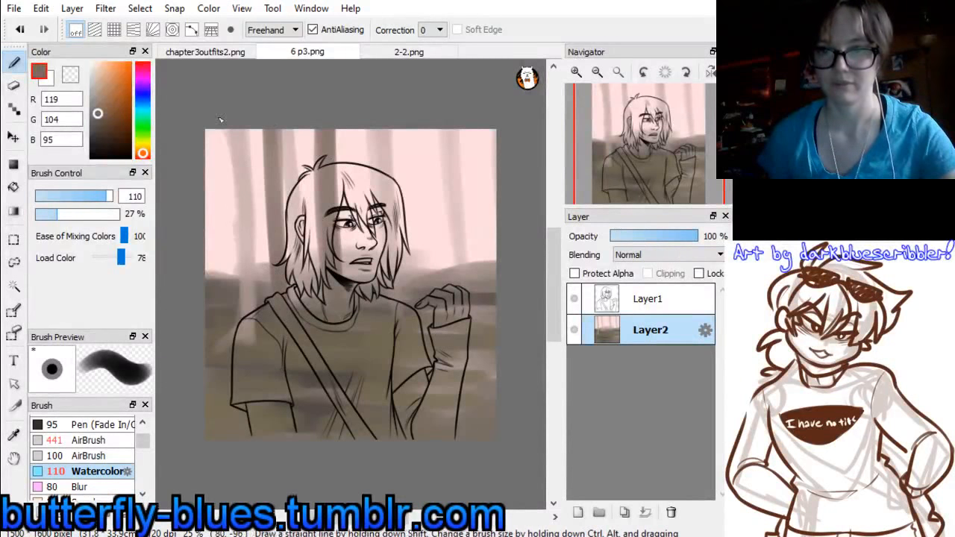
{"action": "left_click_drag", "start_coordinate": [221, 121], "coordinate": [224, 281]}
{"action": "left_click_drag", "start_coordinate": [219, 149], "coordinate": [224, 279]}
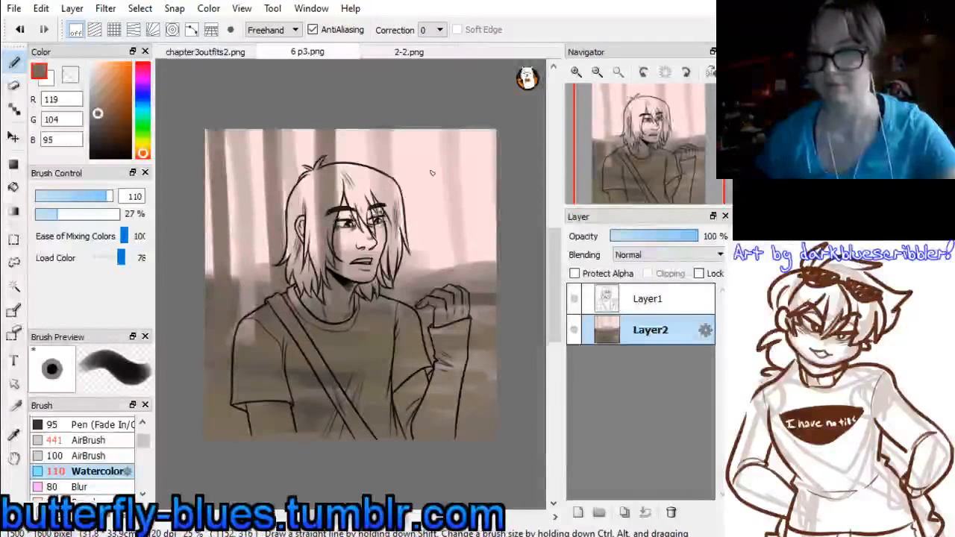
{"action": "mouse_move", "coordinate": [434, 123]}
{"action": "left_mouse_down"}
{"action": "mouse_move", "coordinate": [437, 299]}
{"action": "mouse_move", "coordinate": [438, 278]}
{"action": "left_mouse_up"}
{"action": "left_click_drag", "start_coordinate": [434, 145], "coordinate": [440, 285]}
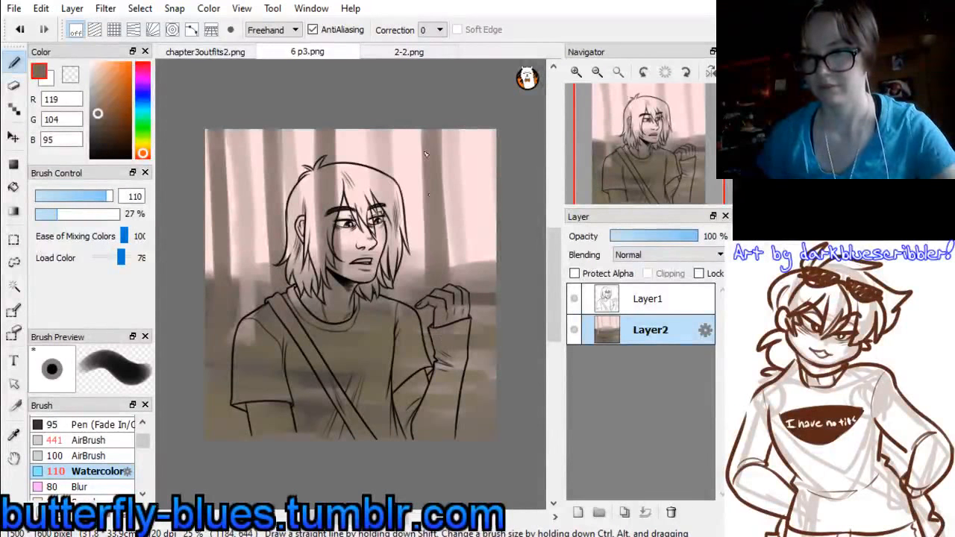
{"action": "left_click_drag", "start_coordinate": [423, 130], "coordinate": [431, 279]}
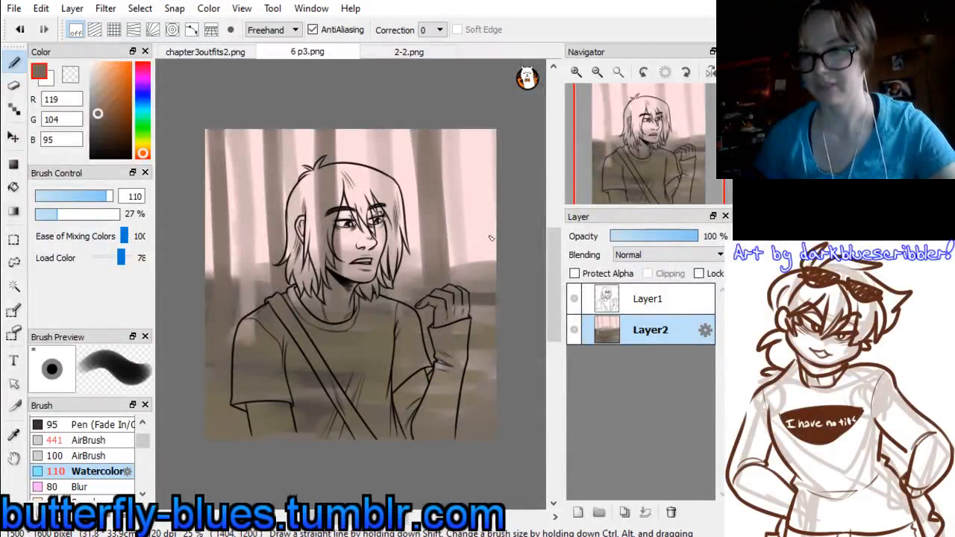
{"action": "left_click_drag", "start_coordinate": [488, 127], "coordinate": [493, 257]}
Paint nearer trunks reaching into the ground by both canvas edges with the olive-brown (102, 90, 66) sampled from the large tree in 2-2.png
{"action": "left_click", "coordinate": [408, 52]}
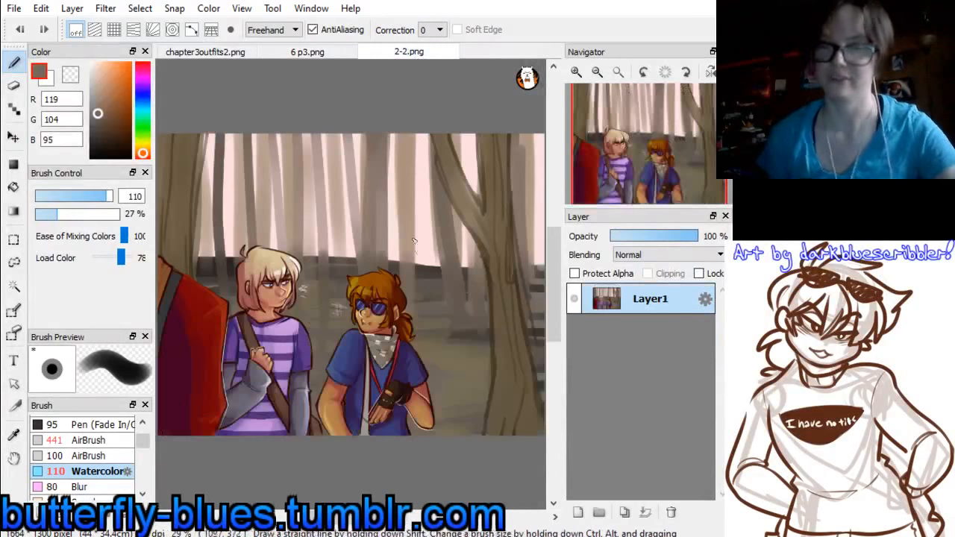
{"action": "left_click", "coordinate": [513, 355], "text": "alt"}
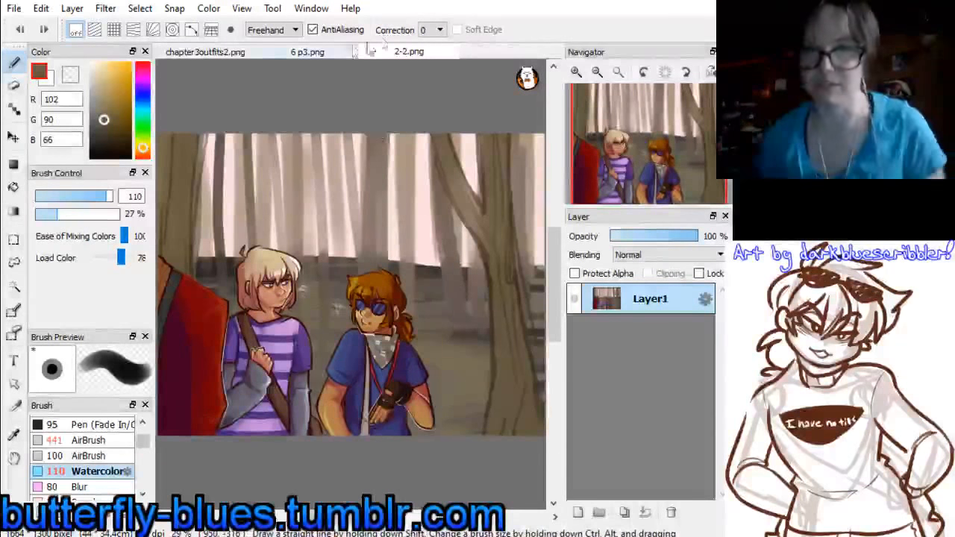
{"action": "left_click", "coordinate": [307, 51]}
{"action": "mouse_move", "coordinate": [243, 130]}
{"action": "left_mouse_down"}
{"action": "mouse_move", "coordinate": [251, 285]}
{"action": "mouse_move", "coordinate": [239, 115]}
{"action": "mouse_move", "coordinate": [239, 376]}
{"action": "mouse_move", "coordinate": [234, 138]}
{"action": "mouse_move", "coordinate": [226, 287]}
{"action": "left_mouse_up"}
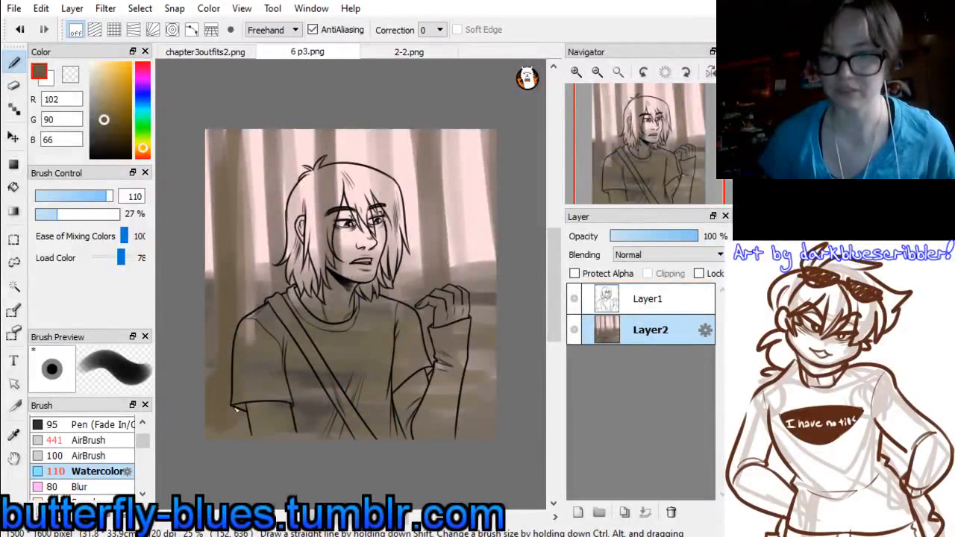
{"action": "left_click_drag", "start_coordinate": [223, 173], "coordinate": [258, 410]}
{"action": "left_click_drag", "start_coordinate": [476, 130], "coordinate": [480, 291]}
{"action": "left_click_drag", "start_coordinate": [474, 130], "coordinate": [481, 203]}
{"action": "left_click_drag", "start_coordinate": [476, 167], "coordinate": [480, 339]}
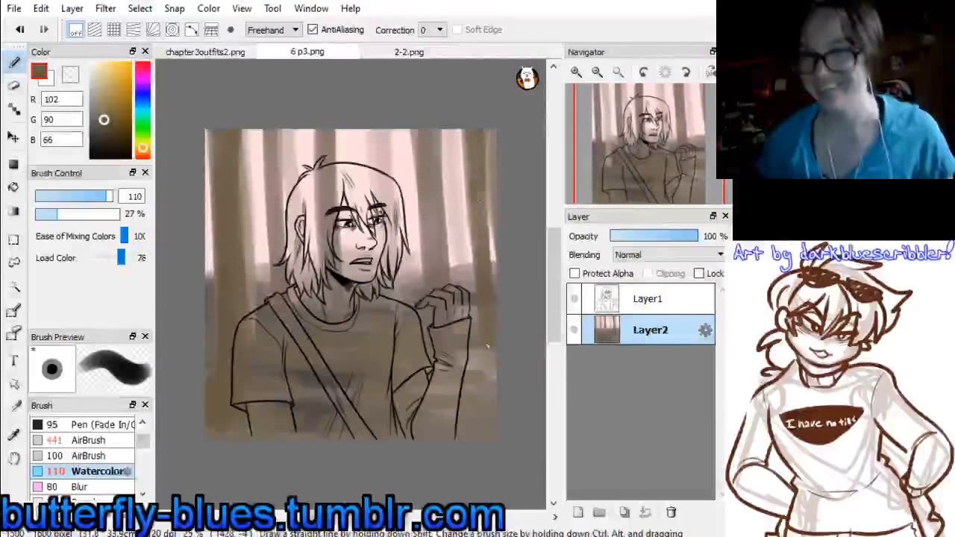
{"action": "left_click_drag", "start_coordinate": [485, 137], "coordinate": [492, 378]}
{"action": "left_click_drag", "start_coordinate": [492, 211], "coordinate": [506, 410]}
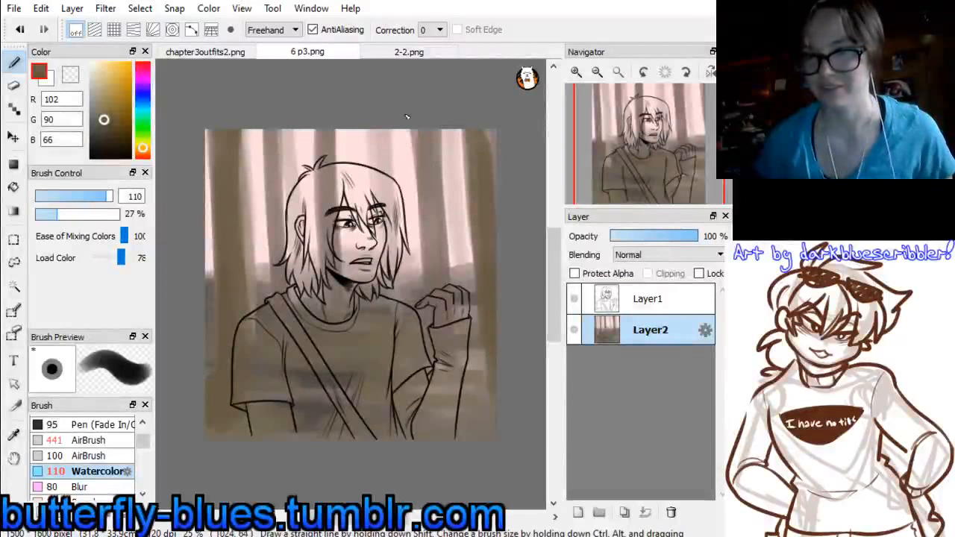
Undo the trial trunk stroke above the head and touch up the horizon beside the hair with the sampled grey-brown (123, 108, 100)
{"action": "left_click_drag", "start_coordinate": [407, 116], "coordinate": [399, 191]}
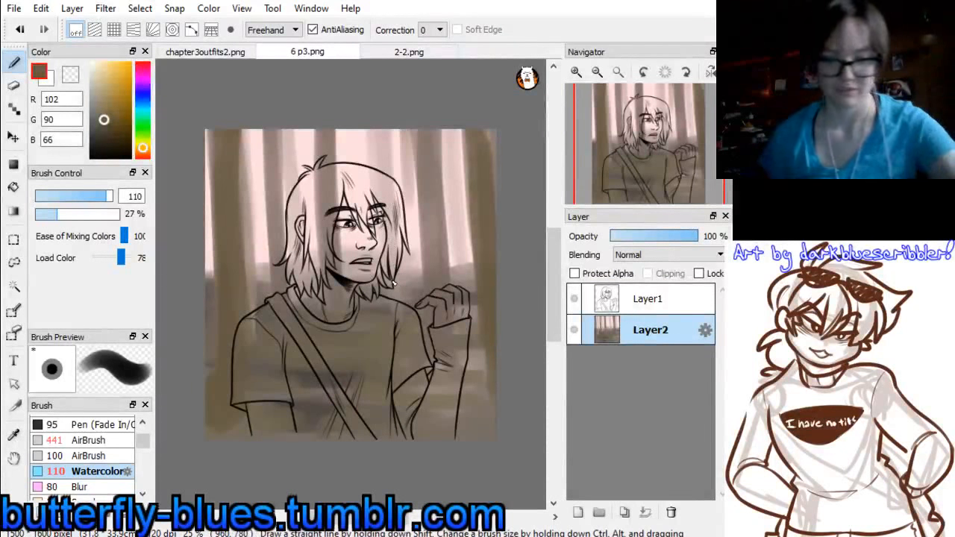
{"action": "key", "text": "ctrl+z"}
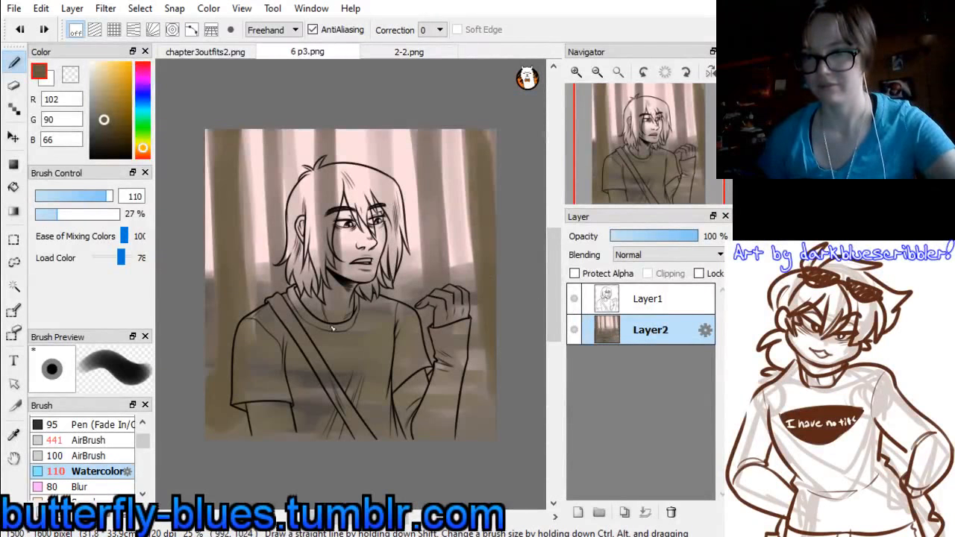
{"action": "left_click", "coordinate": [291, 279], "text": "alt"}
{"action": "left_click", "coordinate": [277, 283], "text": "alt"}
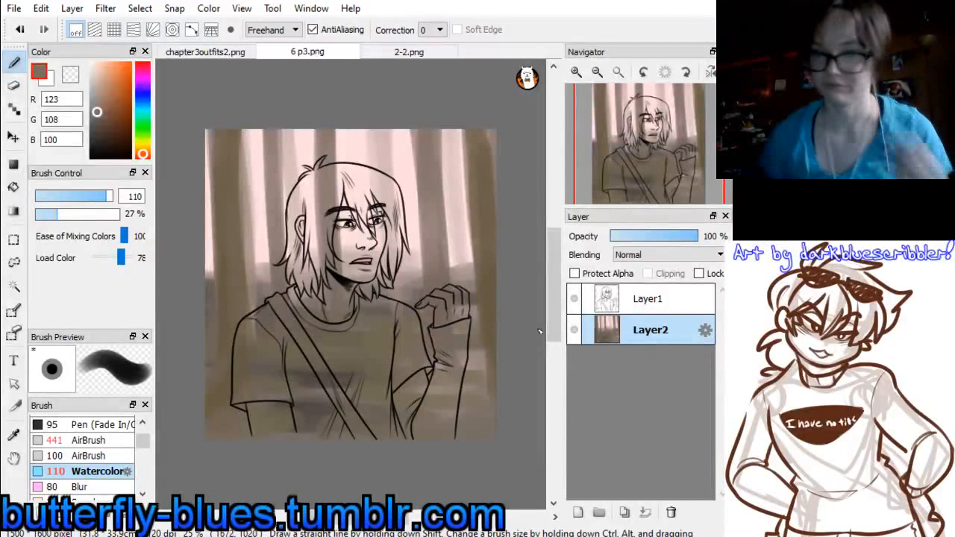
Add a new layer between the line art and the forest background in 6 p3.png for the character's colours
{"action": "left_click", "coordinate": [578, 512]}
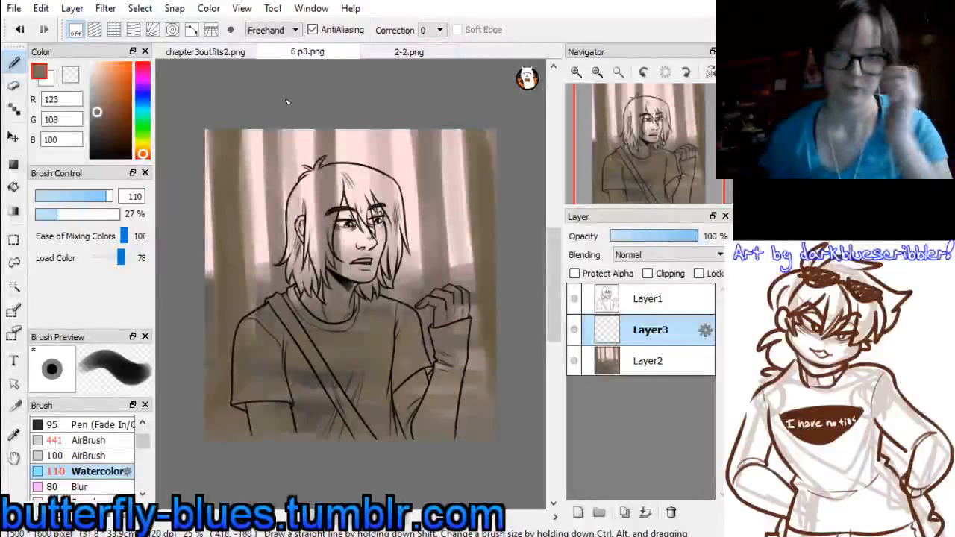
{"action": "left_click", "coordinate": [390, 55]}
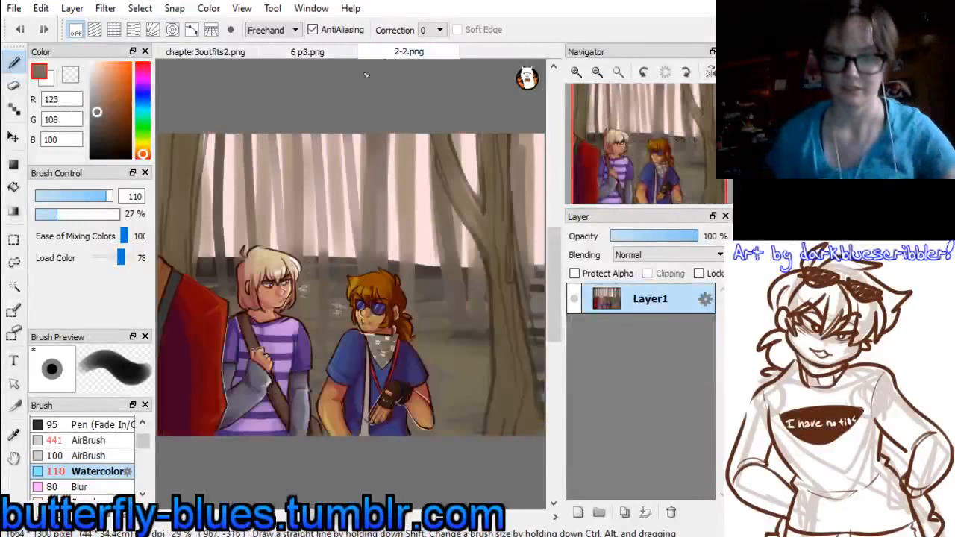
{"action": "left_click", "coordinate": [310, 54]}
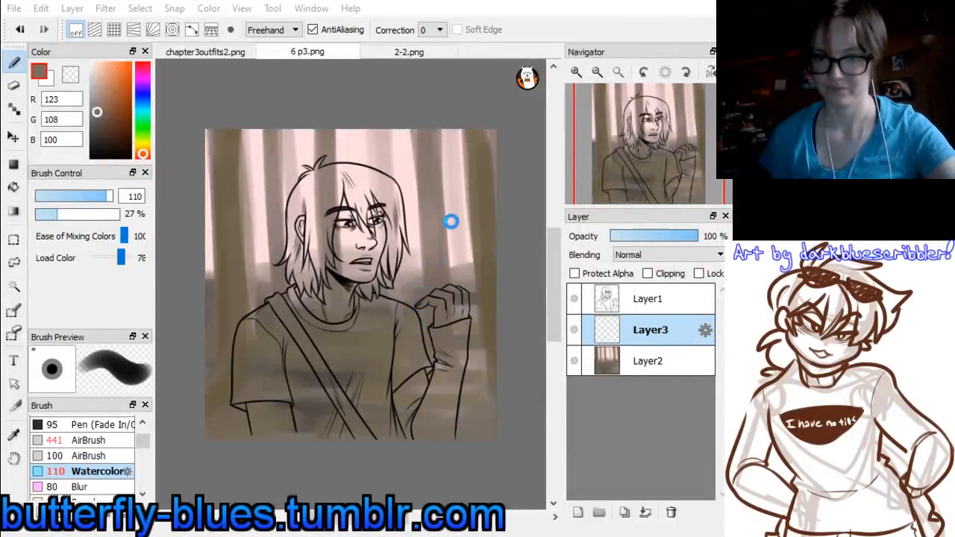
Sample the skin tone (203, 150, 115) from the character's face in refzeke.psd for use in 6 p3.png
{"action": "left_click", "coordinate": [581, 75]}
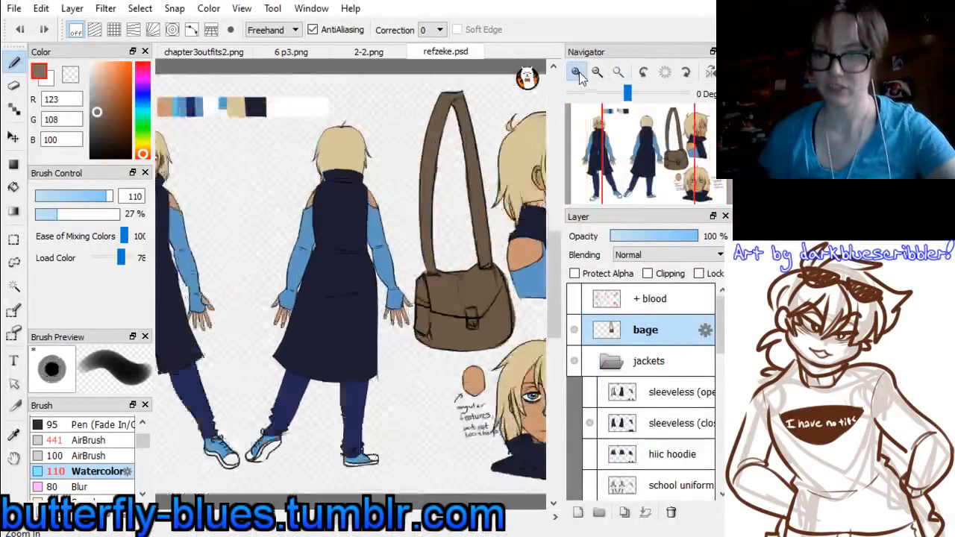
{"action": "left_click", "coordinate": [580, 75]}
{"action": "left_click_drag", "start_coordinate": [639, 160], "coordinate": [686, 154]}
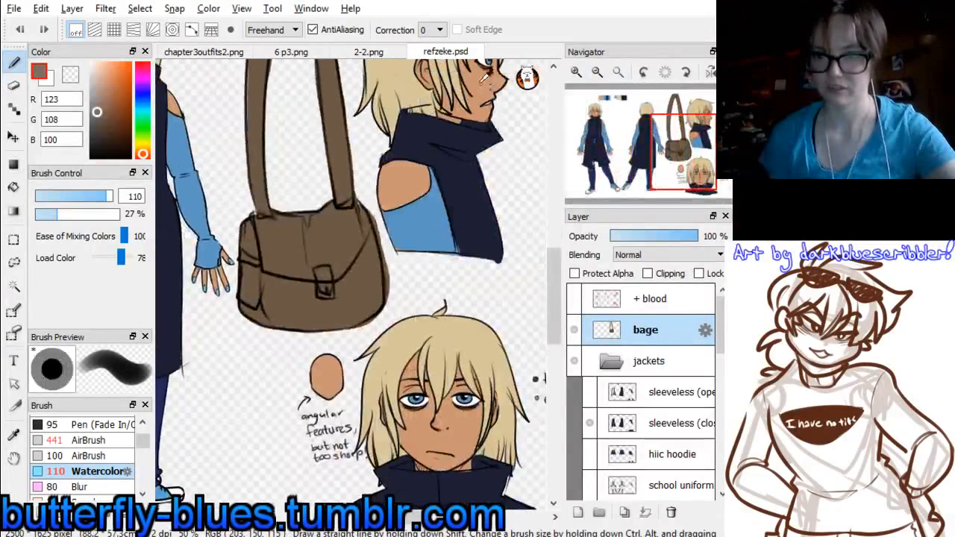
{"action": "left_click", "coordinate": [369, 52]}
{"action": "left_click", "coordinate": [287, 51]}
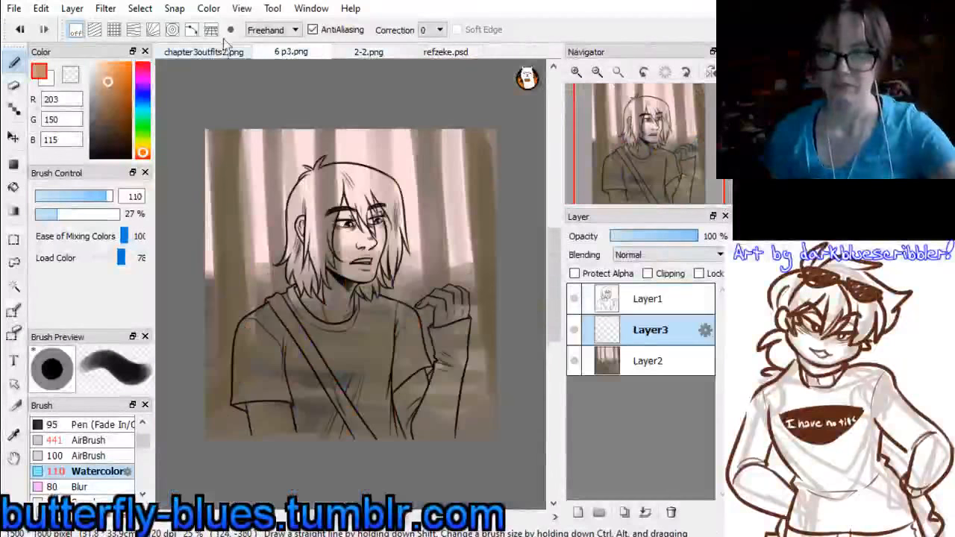
Paint the face, ear and neck in the flat skin tone using the Pen brush at size 86
{"action": "left_click", "coordinate": [576, 71]}
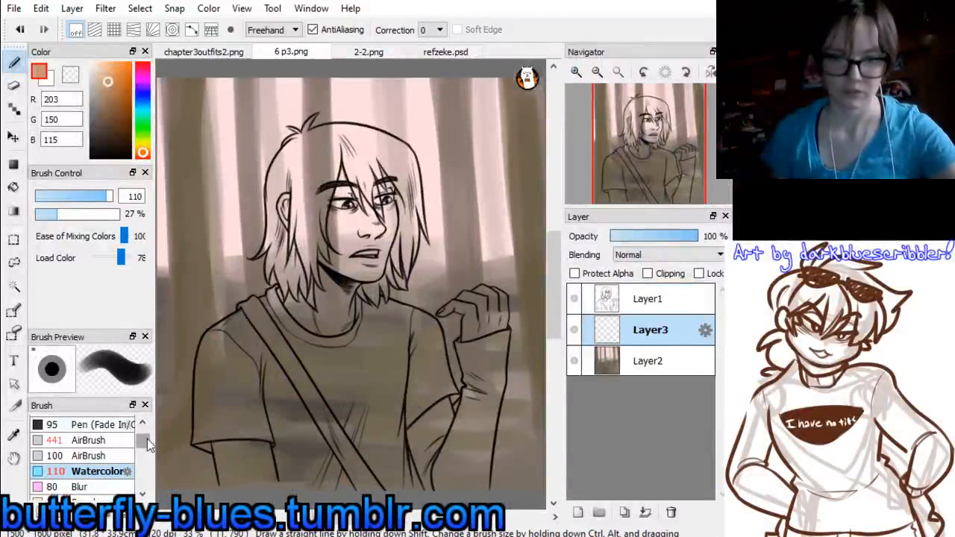
{"action": "scroll", "coordinate": [142, 438], "scroll_direction": "up", "scroll_amount": 1}
{"action": "left_click", "coordinate": [105, 423]}
{"action": "left_click_drag", "start_coordinate": [342, 200], "coordinate": [356, 255]}
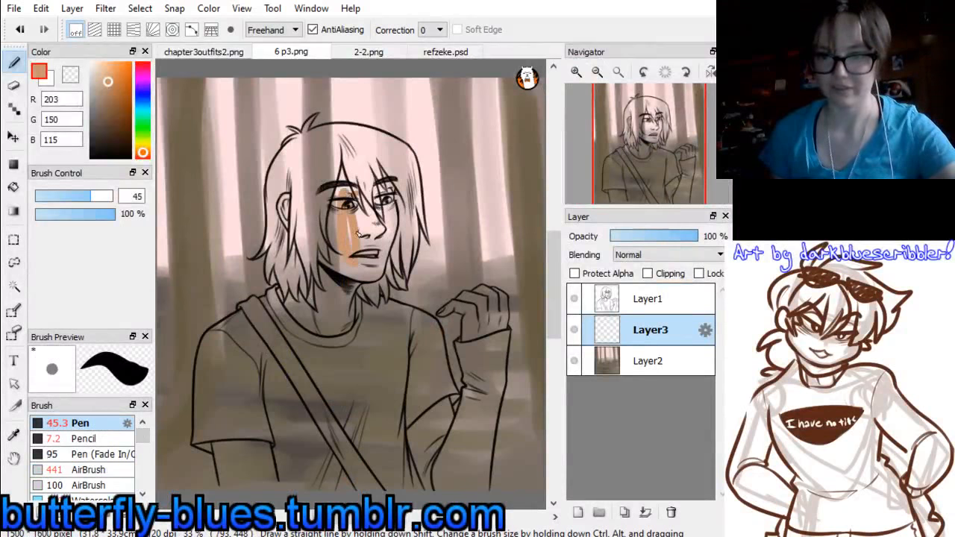
{"action": "key", "text": "ctrl+z"}
{"action": "left_click_drag", "start_coordinate": [93, 196], "coordinate": [112, 196]}
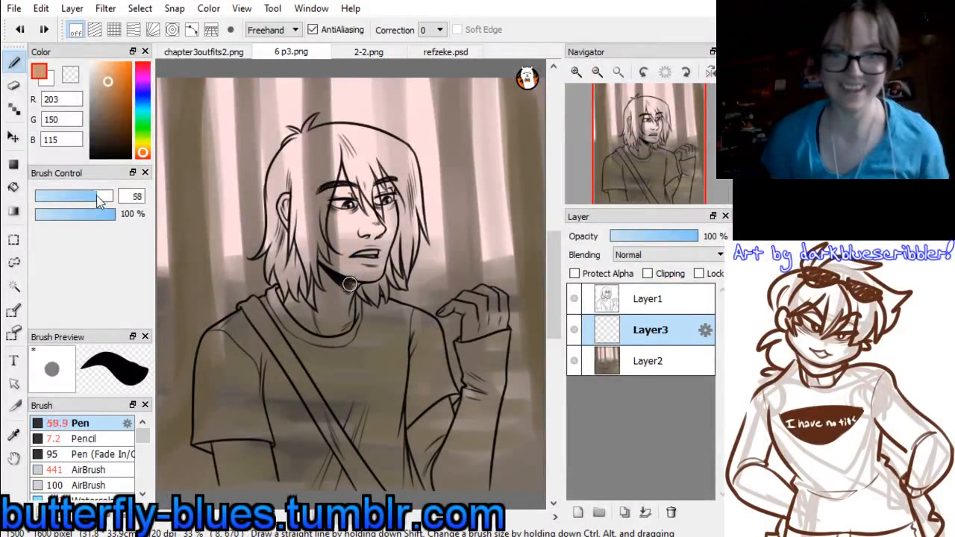
{"action": "mouse_move", "coordinate": [292, 183]}
{"action": "left_mouse_down"}
{"action": "mouse_move", "coordinate": [302, 239]}
{"action": "mouse_move", "coordinate": [342, 248]}
{"action": "mouse_move", "coordinate": [332, 168]}
{"action": "mouse_move", "coordinate": [364, 246]}
{"action": "mouse_move", "coordinate": [388, 156]}
{"action": "mouse_move", "coordinate": [367, 192]}
{"action": "mouse_move", "coordinate": [367, 259]}
{"action": "mouse_move", "coordinate": [322, 243]}
{"action": "mouse_move", "coordinate": [314, 278]}
{"action": "left_mouse_up"}
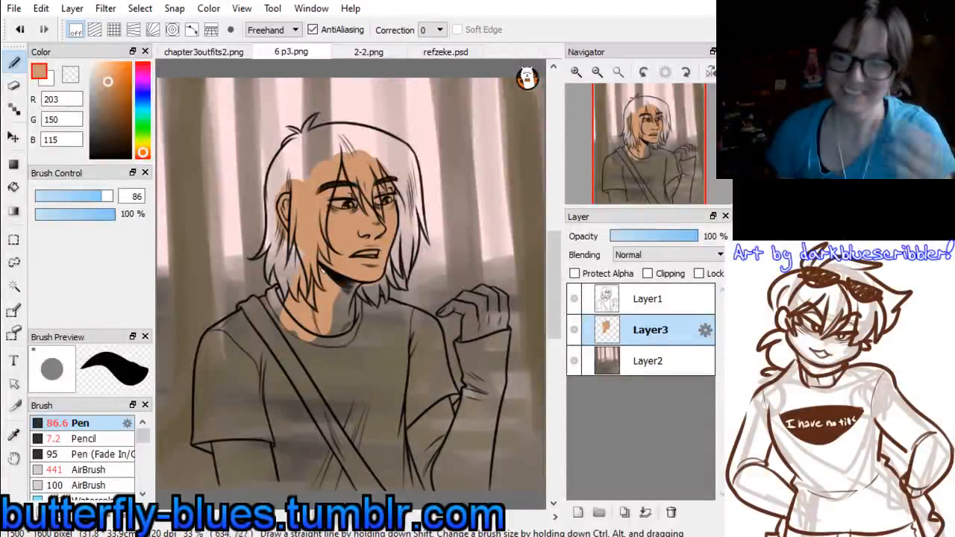
{"action": "mouse_move", "coordinate": [336, 298]}
{"action": "left_mouse_down"}
{"action": "mouse_move", "coordinate": [339, 326]}
{"action": "mouse_move", "coordinate": [341, 319]}
{"action": "mouse_move", "coordinate": [360, 359]}
{"action": "mouse_move", "coordinate": [349, 305]}
{"action": "mouse_move", "coordinate": [340, 310]}
{"action": "mouse_move", "coordinate": [348, 270]}
{"action": "mouse_move", "coordinate": [292, 300]}
{"action": "left_mouse_up"}
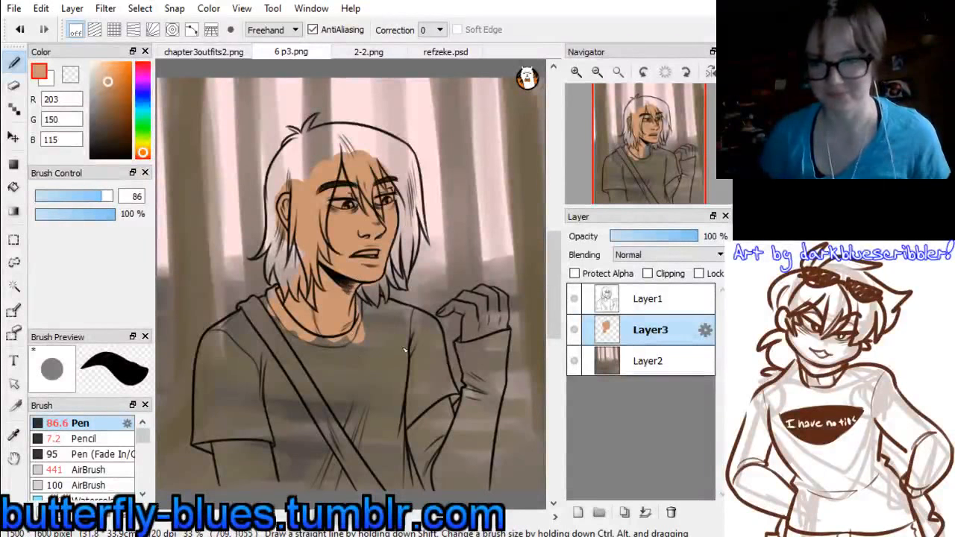
Fill the raised hand and its fingers with the skin tone, reducing the Pen to size 47 for the fingers
{"action": "mouse_move", "coordinate": [483, 313]}
{"action": "left_mouse_down"}
{"action": "mouse_move", "coordinate": [478, 344]}
{"action": "mouse_move", "coordinate": [466, 328]}
{"action": "left_mouse_up"}
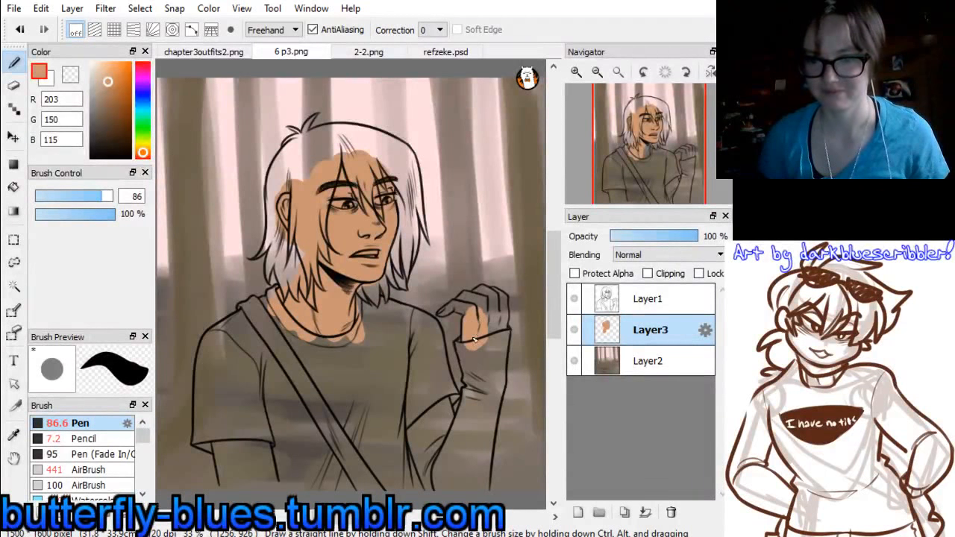
{"action": "left_click", "coordinate": [92, 196]}
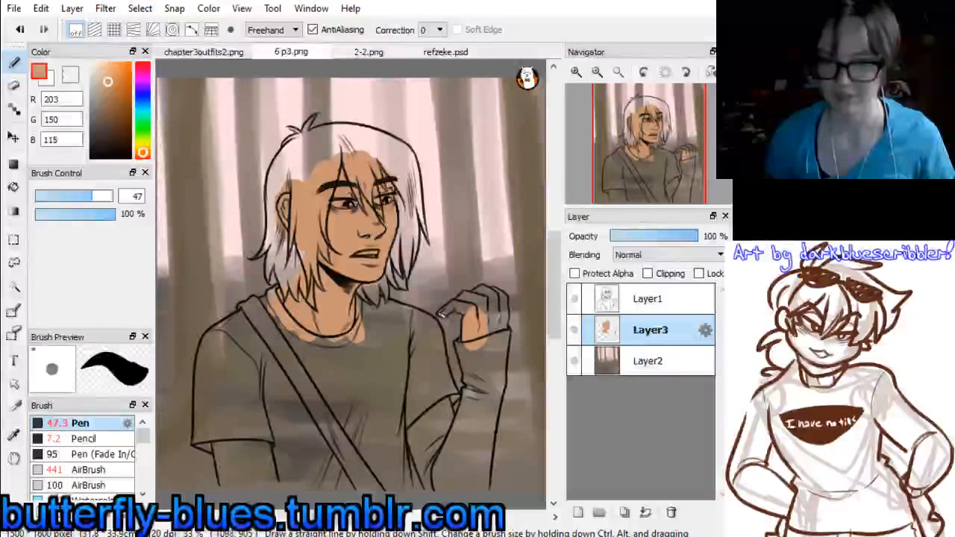
{"action": "mouse_move", "coordinate": [442, 315]}
{"action": "left_mouse_down"}
{"action": "mouse_move", "coordinate": [470, 312]}
{"action": "mouse_move", "coordinate": [465, 302]}
{"action": "left_mouse_up"}
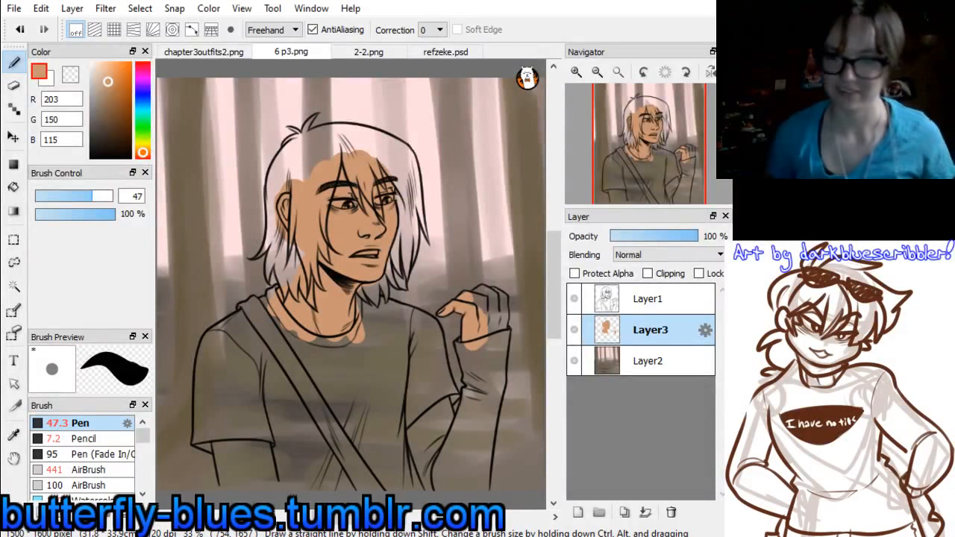
{"action": "left_click_drag", "start_coordinate": [474, 308], "coordinate": [482, 297]}
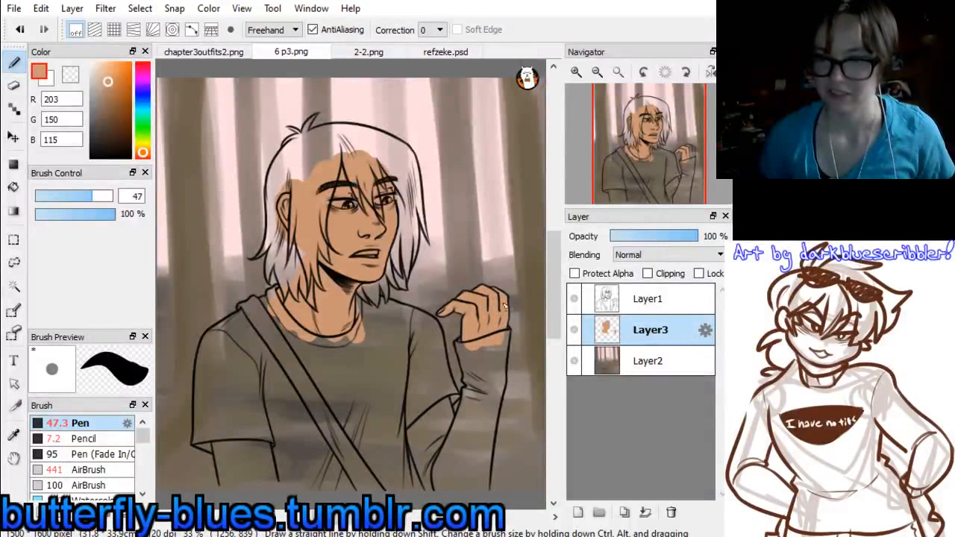
Paint the eye whites and teeth in pure white (255, 255, 255) on a new layer above the skin, with the Pen at size 43
{"action": "left_click", "coordinate": [578, 513]}
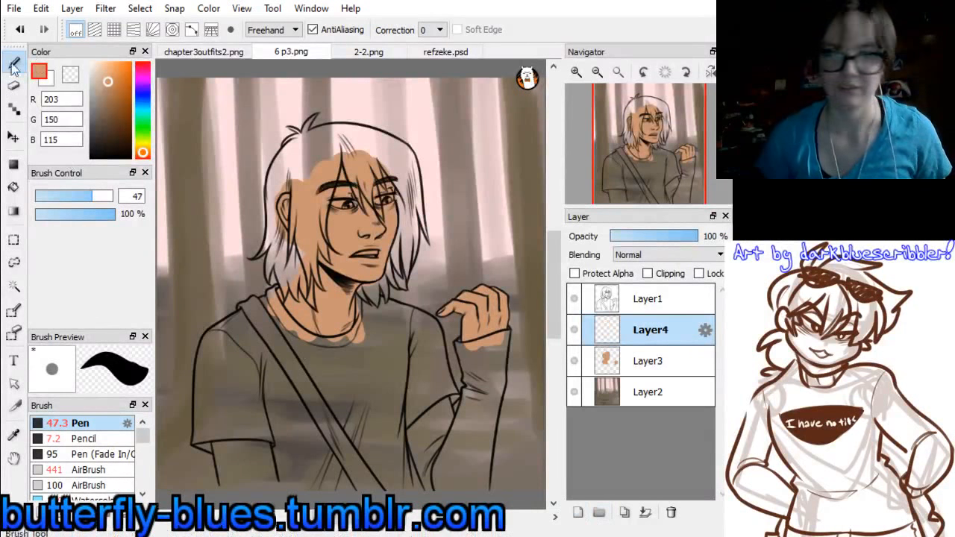
{"action": "left_click", "coordinate": [92, 62]}
{"action": "left_click", "coordinate": [90, 197]}
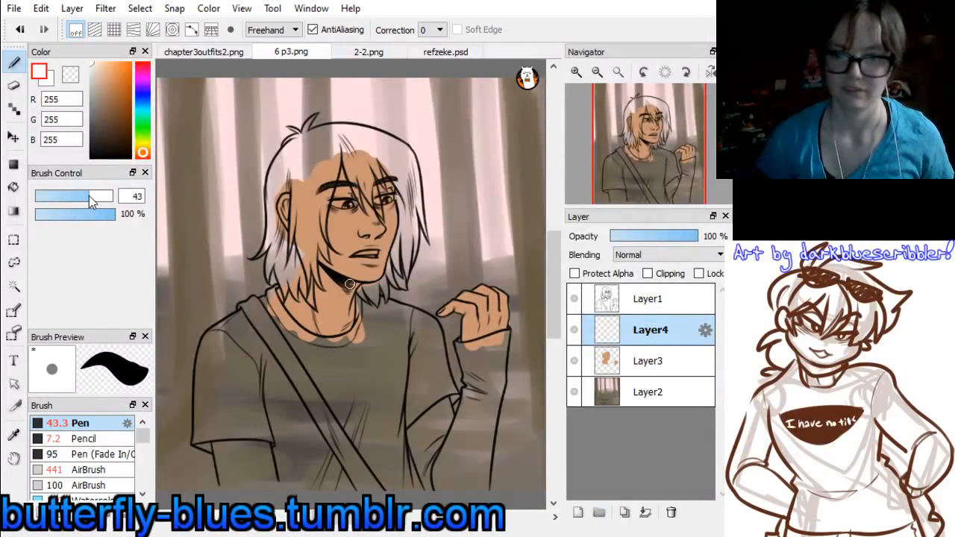
{"action": "mouse_move", "coordinate": [343, 208]}
{"action": "left_mouse_down"}
{"action": "mouse_move", "coordinate": [336, 204]}
{"action": "mouse_move", "coordinate": [382, 201]}
{"action": "left_mouse_up"}
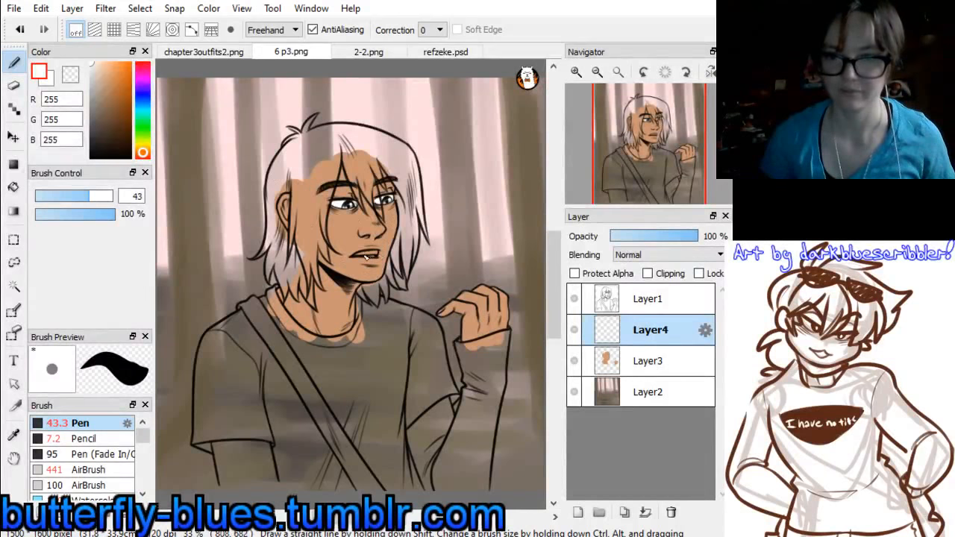
{"action": "left_click_drag", "start_coordinate": [371, 254], "coordinate": [379, 259]}
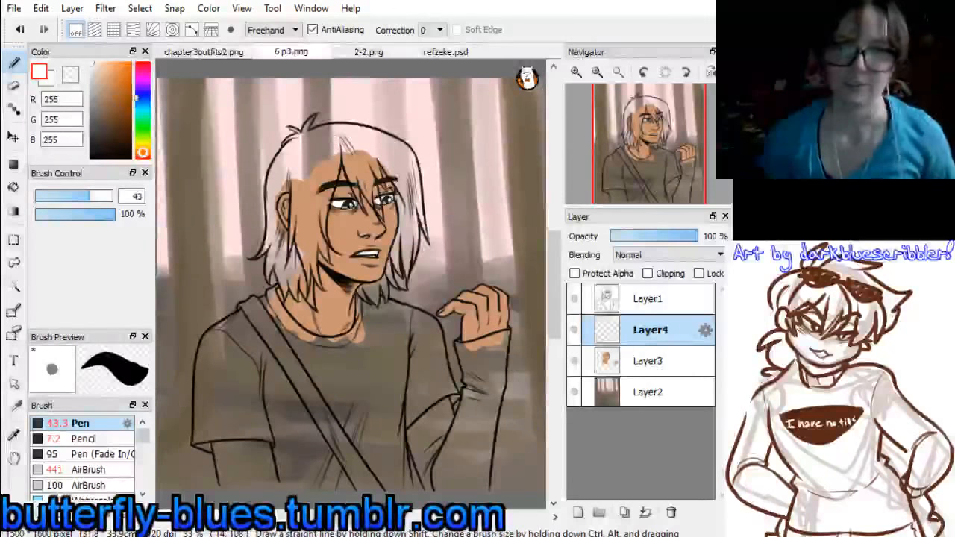
Sample the eye blue (93, 150, 194) from the profile head in refzeke.psd
{"action": "left_click", "coordinate": [140, 95]}
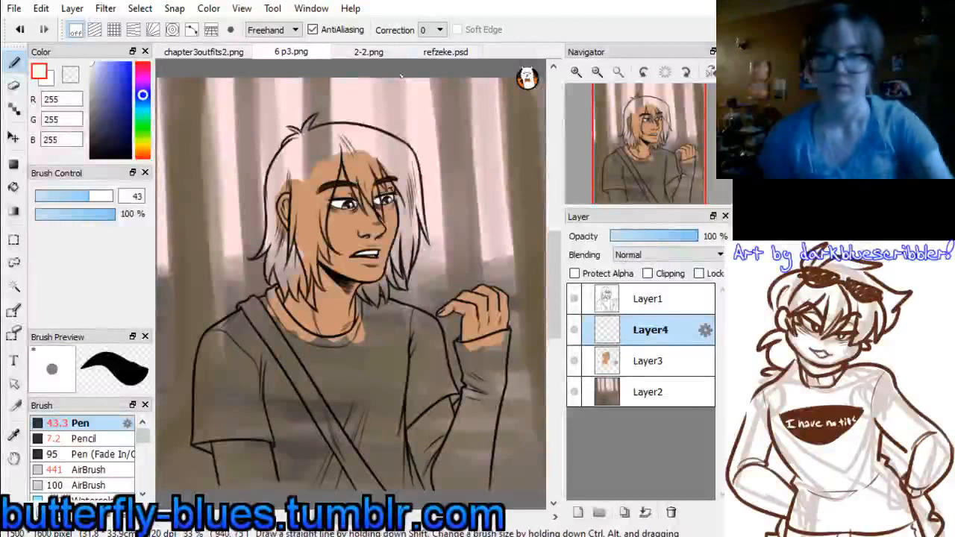
{"action": "left_click", "coordinate": [463, 50]}
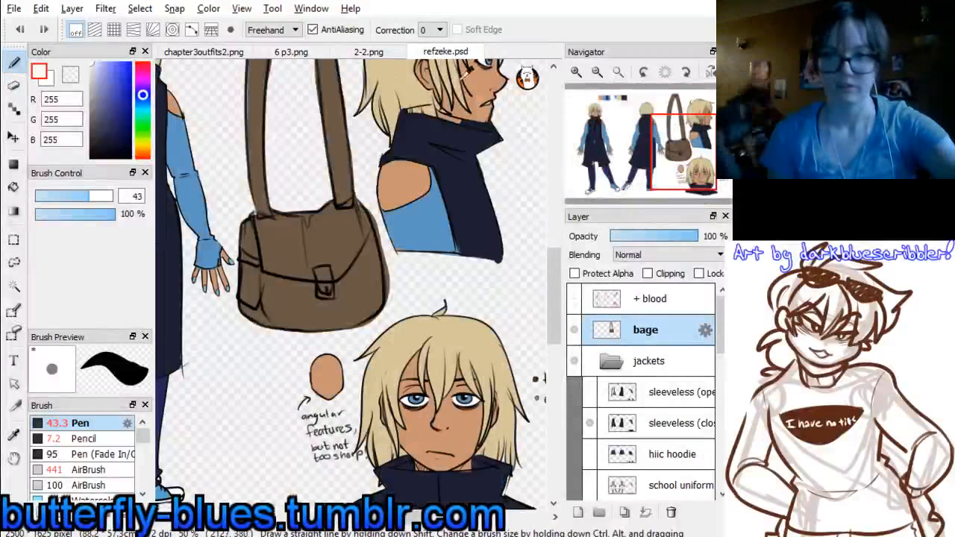
{"action": "right_click", "coordinate": [486, 64]}
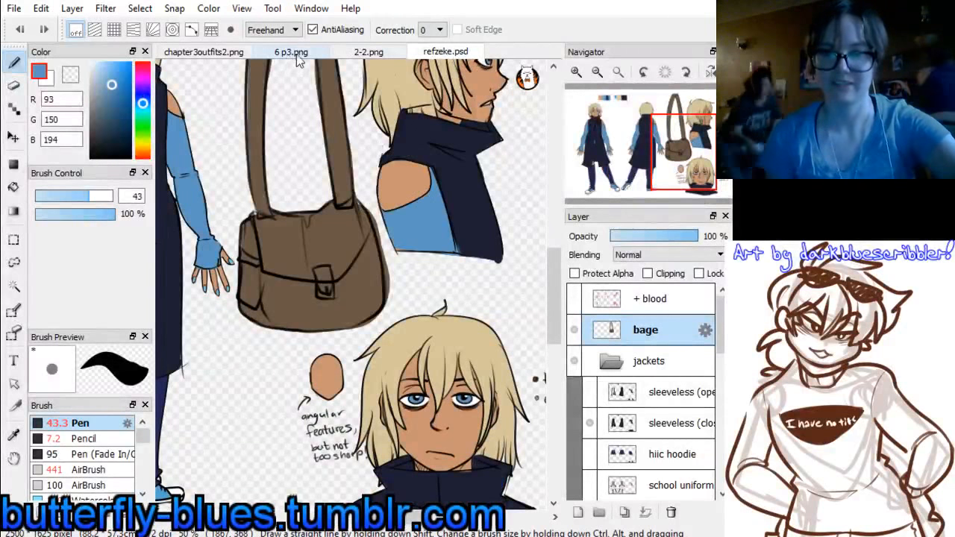
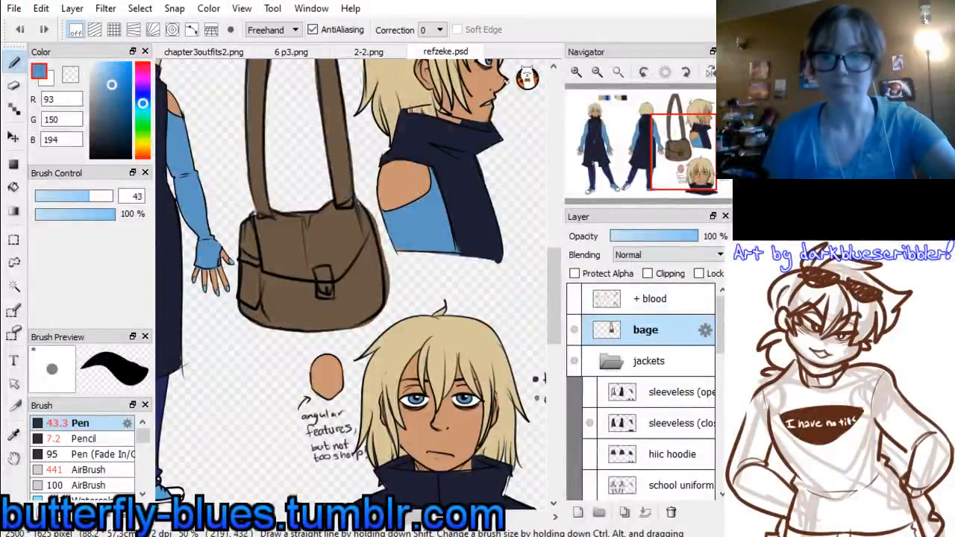
Sample the sleeve's blue (RGB 93, 150, 194) from the character in refzeke.psd
{"action": "left_click", "coordinate": [368, 57]}
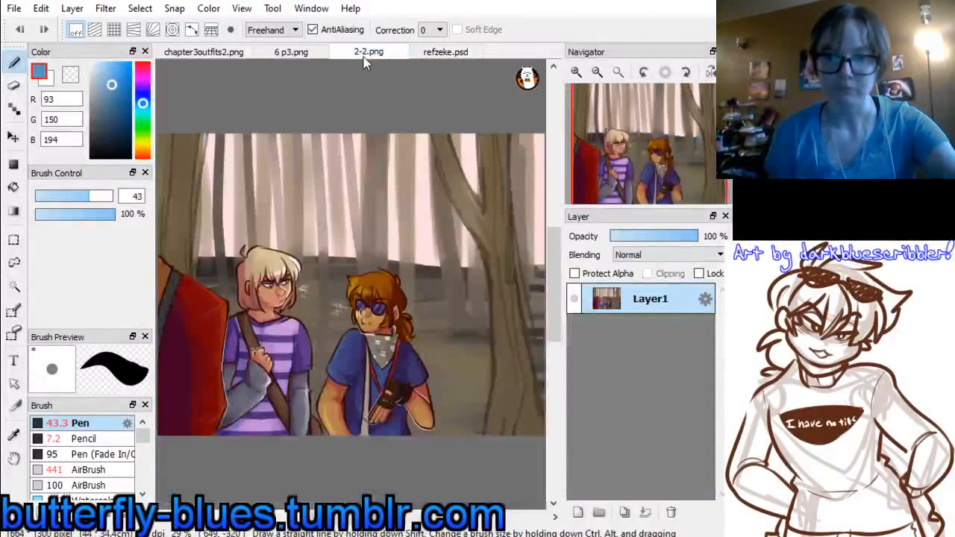
{"action": "left_click", "coordinate": [300, 55]}
{"action": "left_click", "coordinate": [447, 57]}
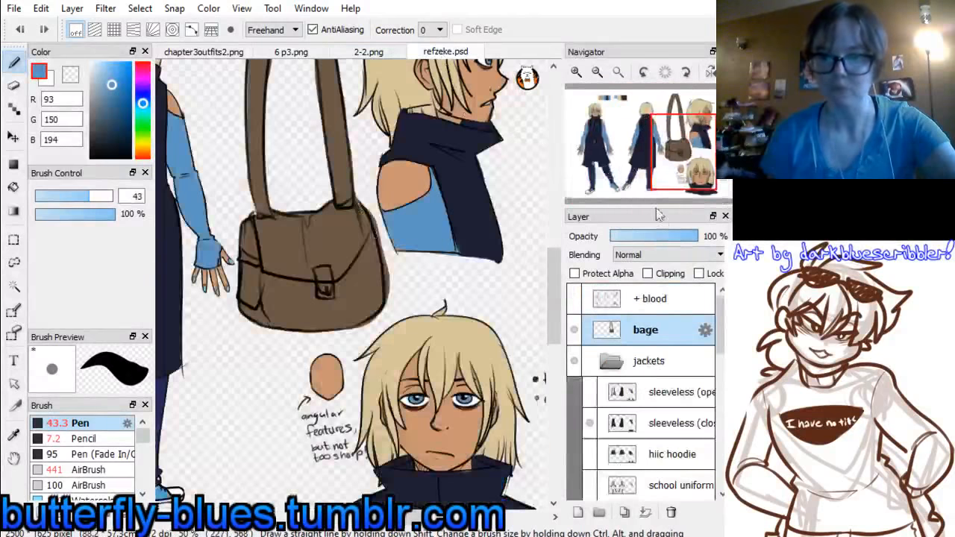
{"action": "left_click_drag", "start_coordinate": [669, 166], "coordinate": [620, 123]}
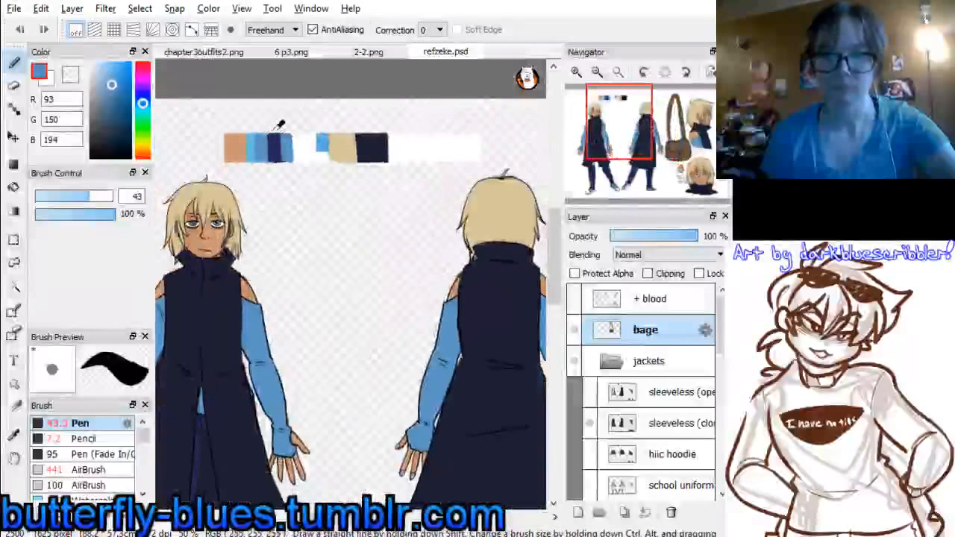
{"action": "left_click", "coordinate": [251, 143], "text": "alt"}
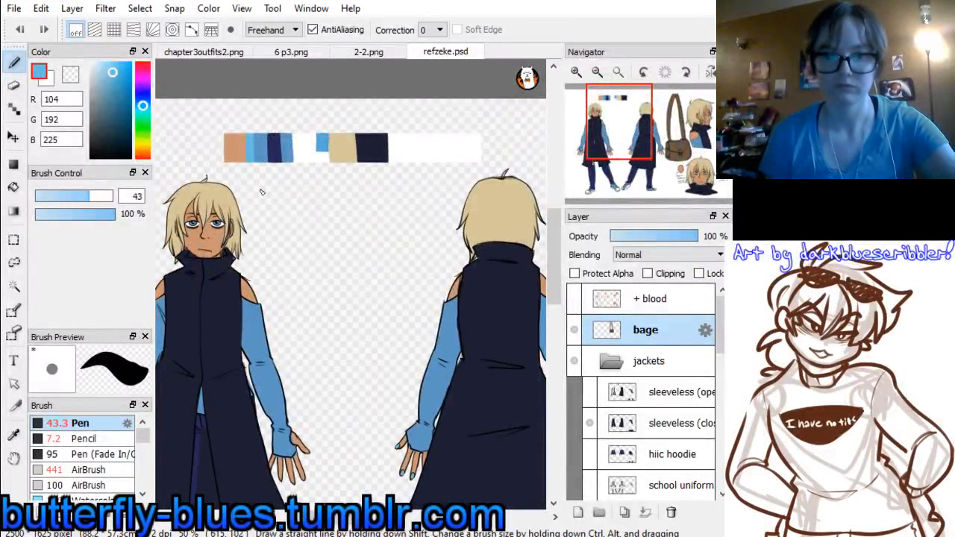
{"action": "left_click", "coordinate": [254, 321], "text": "alt"}
Paint the character's irises blue on Layer4 of 6 p3.png with the Pen at size 34
{"action": "left_click", "coordinate": [297, 52]}
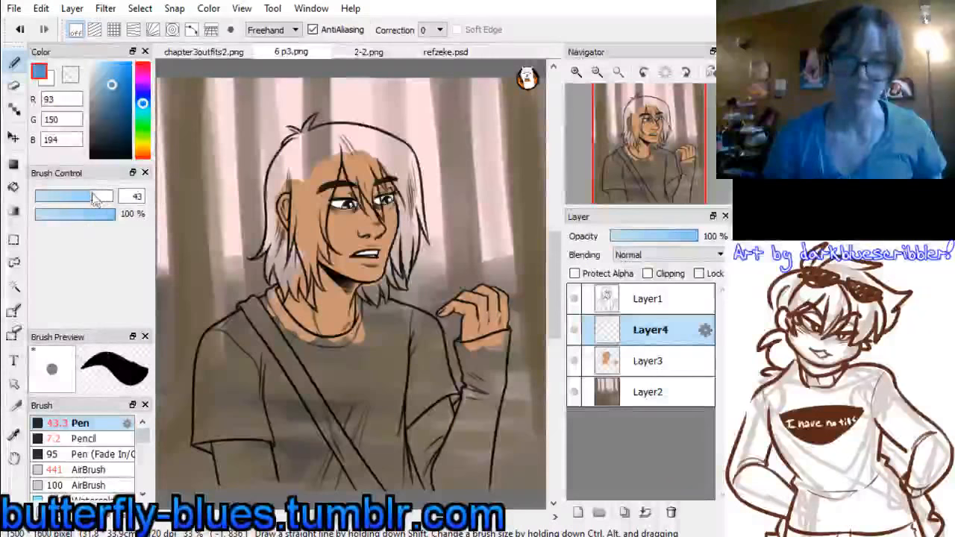
{"action": "left_click_drag", "start_coordinate": [90, 200], "coordinate": [81, 198]}
{"action": "left_click", "coordinate": [576, 72]}
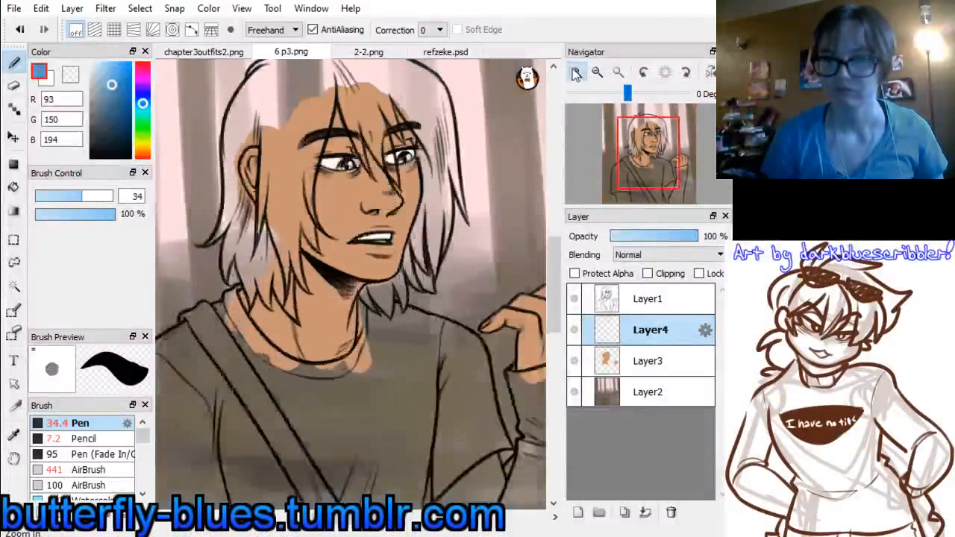
{"action": "left_click", "coordinate": [576, 72]}
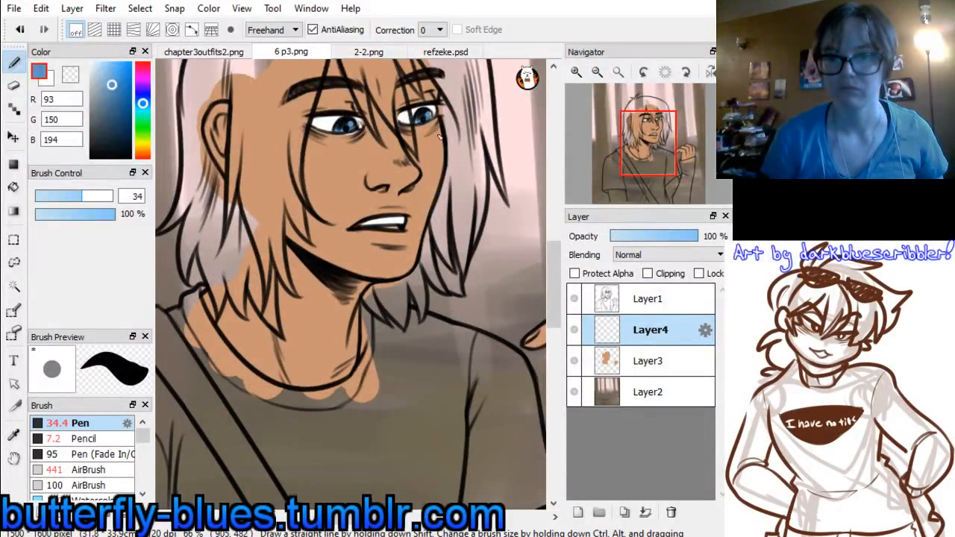
Add a new layer above Layer4 in 6 p3.png and sample the blond hair colour (RGB 216, 198, 155) from refzeke.psd
{"action": "left_click", "coordinate": [577, 512]}
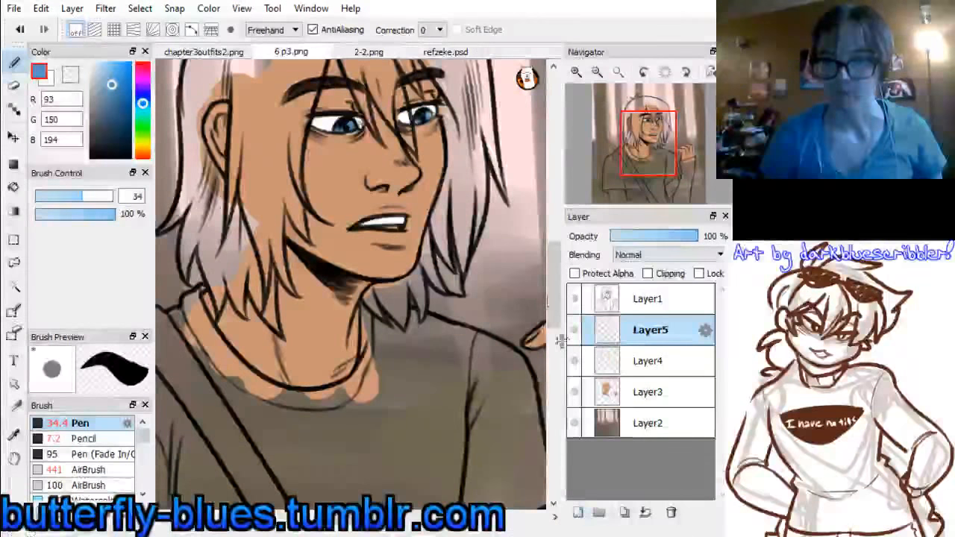
{"action": "left_click", "coordinate": [446, 52]}
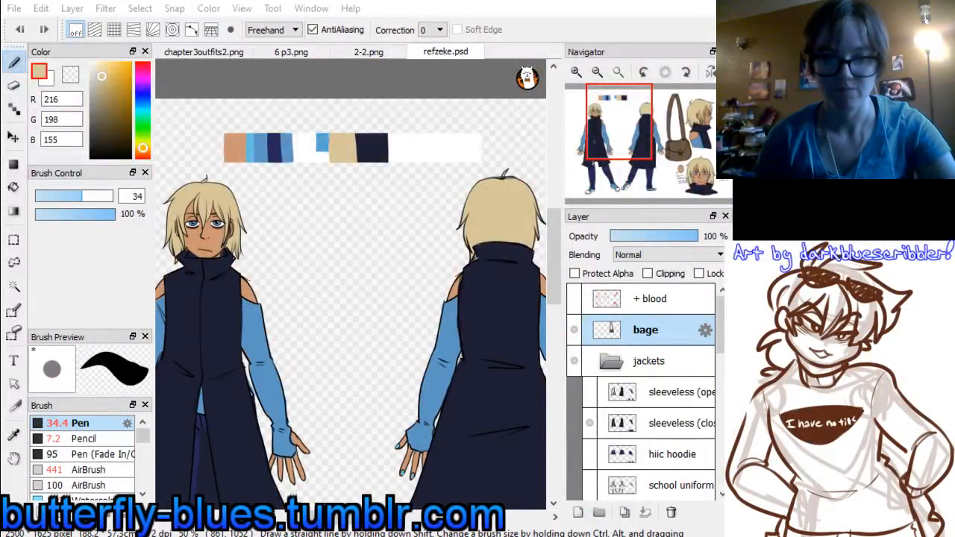
{"action": "left_click", "coordinate": [370, 56]}
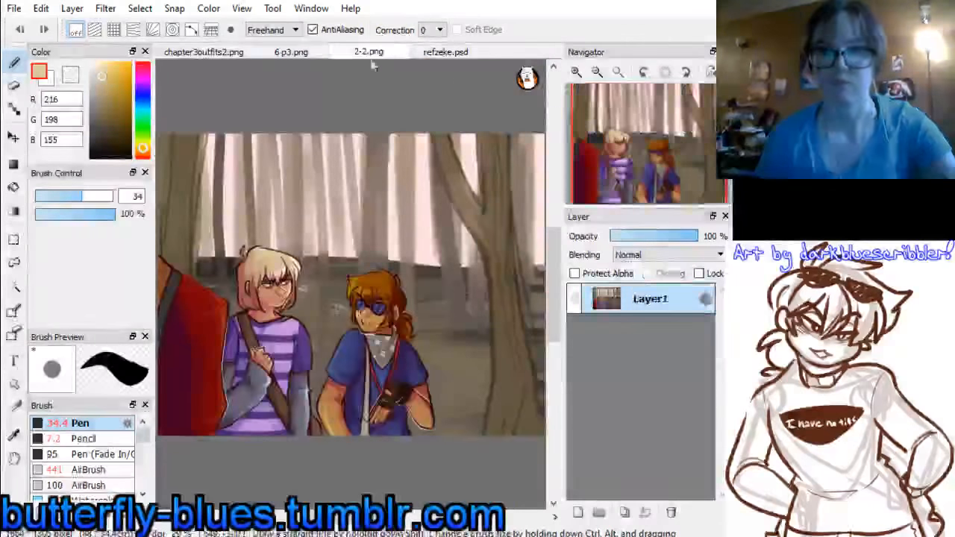
{"action": "left_click", "coordinate": [291, 52]}
Paint the long hair strands between the ear and the face blond on Layer5, down to the pointed tips over the neck
{"action": "left_click_drag", "start_coordinate": [644, 149], "coordinate": [627, 139]}
{"action": "mouse_move", "coordinate": [389, 175]}
{"action": "left_mouse_down"}
{"action": "mouse_move", "coordinate": [380, 273]}
{"action": "mouse_move", "coordinate": [401, 183]}
{"action": "mouse_move", "coordinate": [395, 240]}
{"action": "mouse_move", "coordinate": [385, 182]}
{"action": "mouse_move", "coordinate": [383, 320]}
{"action": "mouse_move", "coordinate": [394, 344]}
{"action": "mouse_move", "coordinate": [414, 348]}
{"action": "mouse_move", "coordinate": [425, 291]}
{"action": "mouse_move", "coordinate": [436, 304]}
{"action": "mouse_move", "coordinate": [471, 118]}
{"action": "mouse_move", "coordinate": [452, 165]}
{"action": "mouse_move", "coordinate": [436, 149]}
{"action": "mouse_move", "coordinate": [405, 175]}
{"action": "left_mouse_up"}
{"action": "key", "text": "ctrl+z"}
{"action": "left_click_drag", "start_coordinate": [448, 349], "coordinate": [436, 282]}
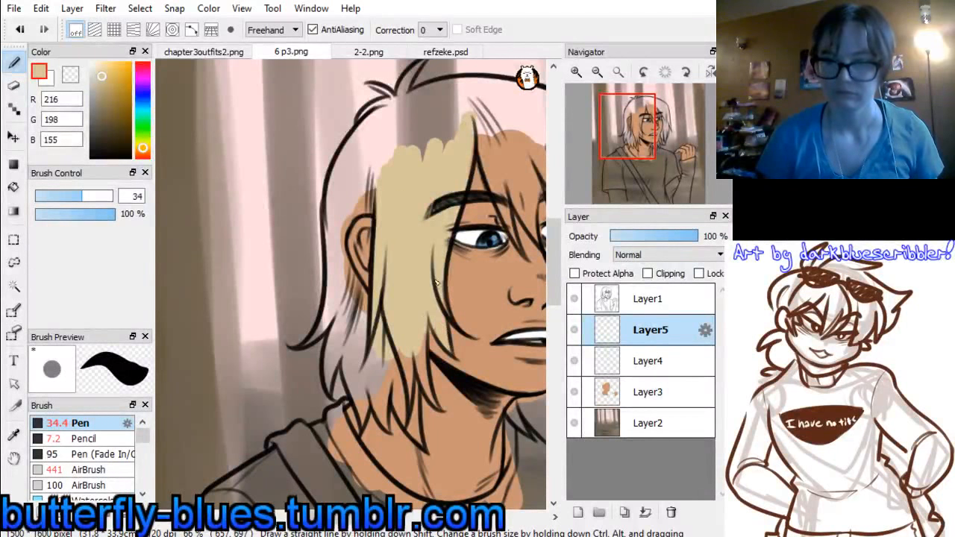
{"action": "left_click_drag", "start_coordinate": [412, 367], "coordinate": [411, 407]}
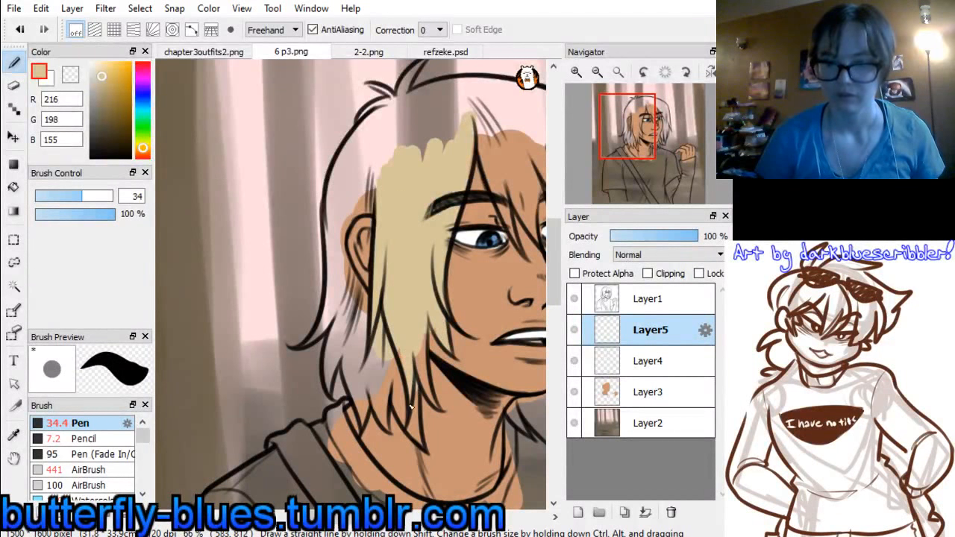
{"action": "mouse_move", "coordinate": [418, 441]}
{"action": "left_mouse_down"}
{"action": "mouse_move", "coordinate": [390, 372]}
{"action": "mouse_move", "coordinate": [392, 382]}
{"action": "mouse_move", "coordinate": [390, 349]}
{"action": "mouse_move", "coordinate": [403, 349]}
{"action": "mouse_move", "coordinate": [414, 381]}
{"action": "mouse_move", "coordinate": [418, 319]}
{"action": "mouse_move", "coordinate": [434, 407]}
{"action": "left_mouse_up"}
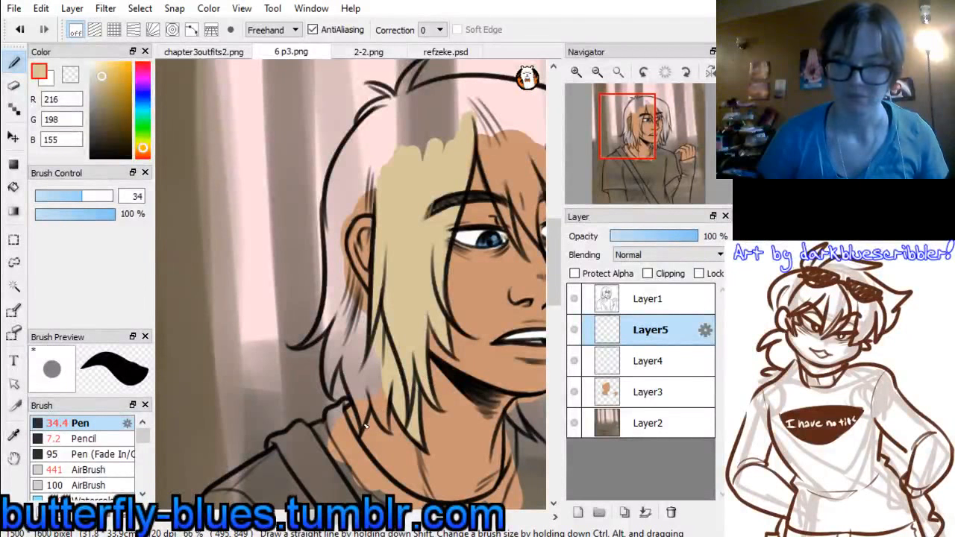
{"action": "mouse_move", "coordinate": [366, 426]}
{"action": "left_mouse_down"}
{"action": "mouse_move", "coordinate": [354, 338]}
{"action": "mouse_move", "coordinate": [354, 384]}
{"action": "left_mouse_up"}
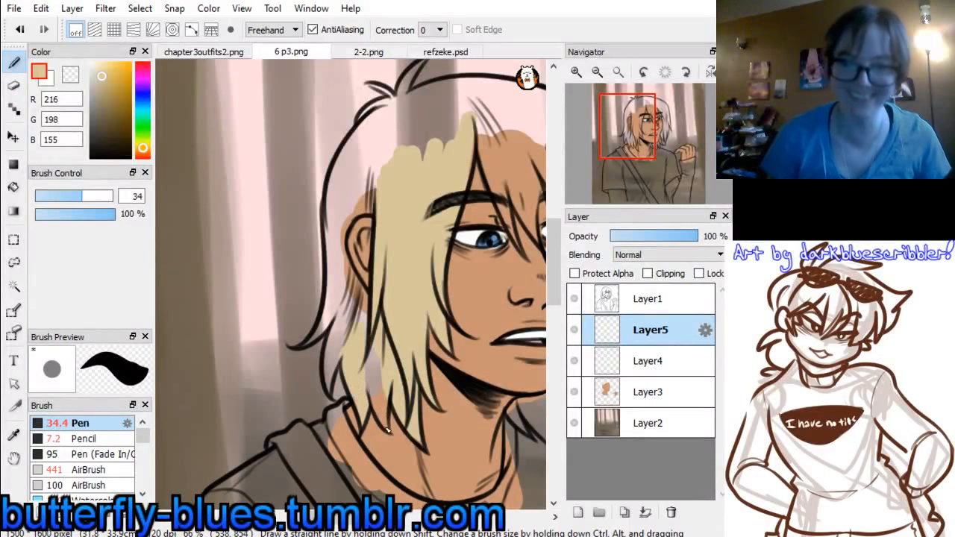
{"action": "left_click_drag", "start_coordinate": [387, 430], "coordinate": [370, 339]}
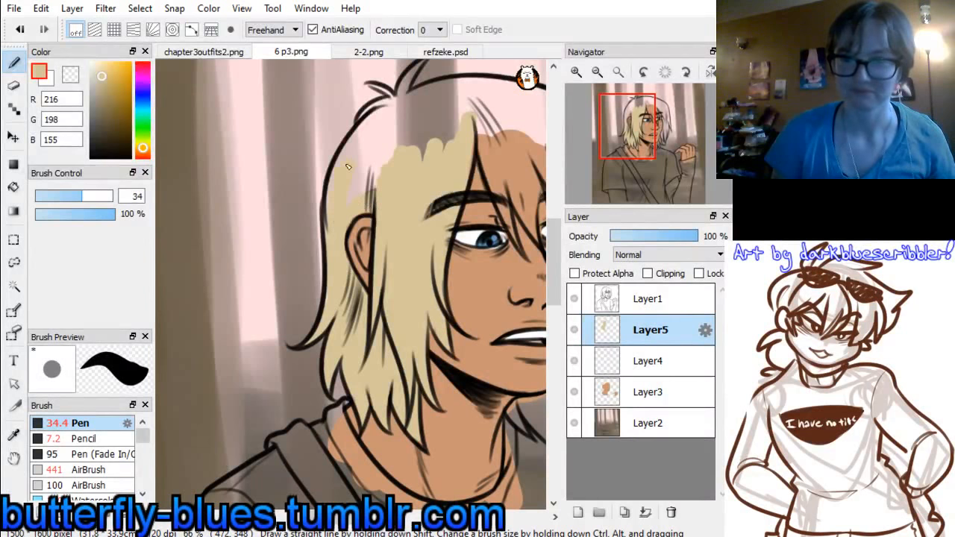
Fill the hair around the back of the head and the crown with blond, including the tuft sticking up
{"action": "mouse_move", "coordinate": [348, 166]}
{"action": "left_mouse_down"}
{"action": "mouse_move", "coordinate": [333, 220]}
{"action": "mouse_move", "coordinate": [375, 143]}
{"action": "mouse_move", "coordinate": [373, 185]}
{"action": "left_mouse_up"}
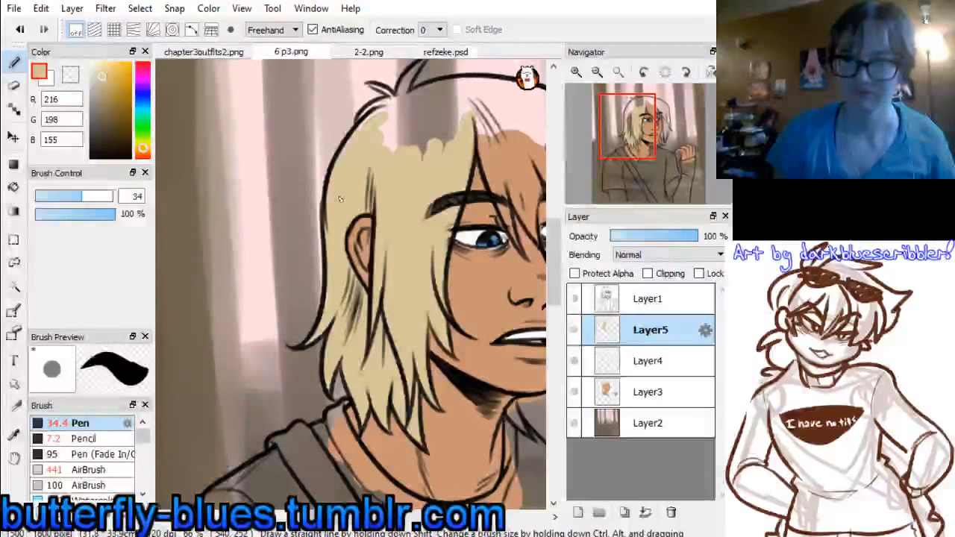
{"action": "mouse_move", "coordinate": [380, 121]}
{"action": "left_mouse_down"}
{"action": "mouse_move", "coordinate": [365, 113]}
{"action": "mouse_move", "coordinate": [390, 91]}
{"action": "left_mouse_up"}
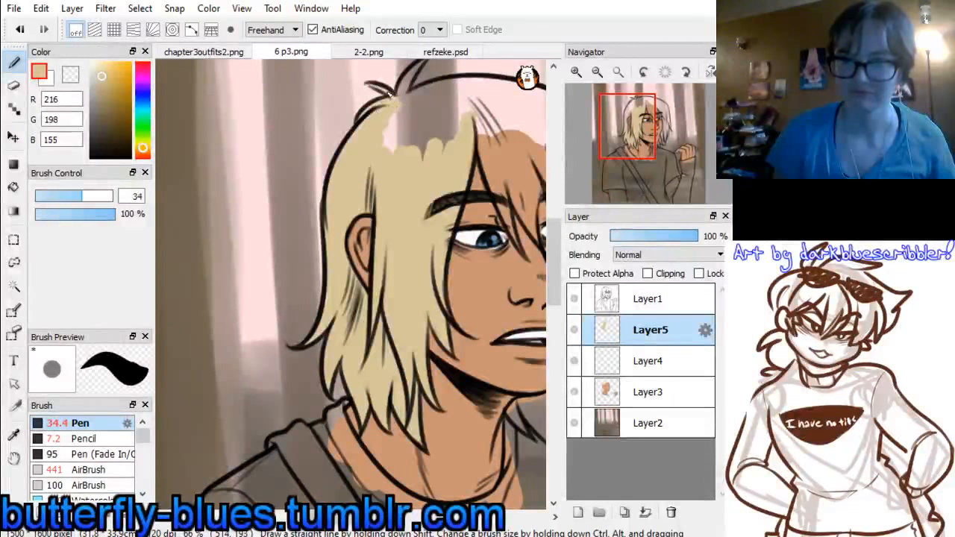
{"action": "left_click_drag", "start_coordinate": [631, 127], "coordinate": [639, 118]}
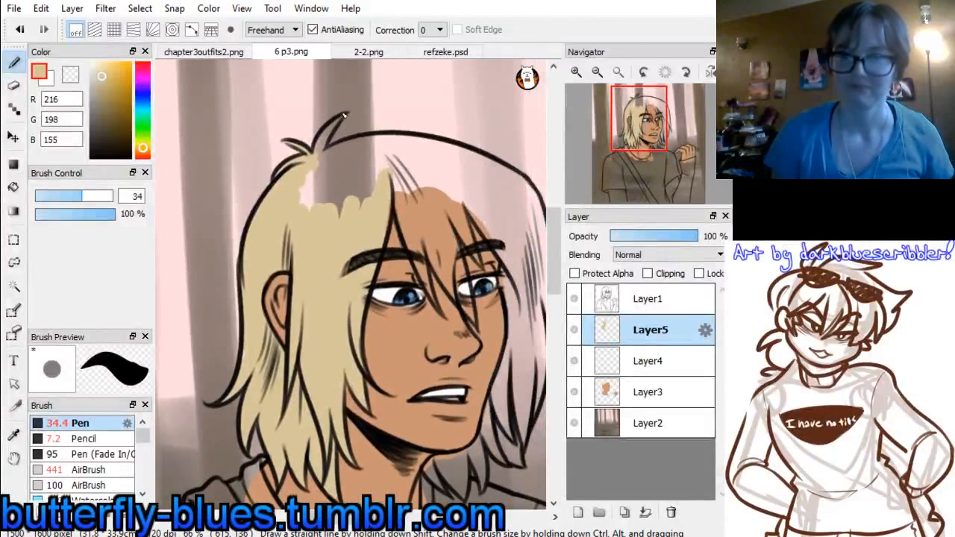
{"action": "mouse_move", "coordinate": [313, 173]}
{"action": "left_mouse_down"}
{"action": "mouse_move", "coordinate": [306, 200]}
{"action": "mouse_move", "coordinate": [358, 190]}
{"action": "mouse_move", "coordinate": [326, 200]}
{"action": "mouse_move", "coordinate": [392, 160]}
{"action": "mouse_move", "coordinate": [407, 180]}
{"action": "left_mouse_up"}
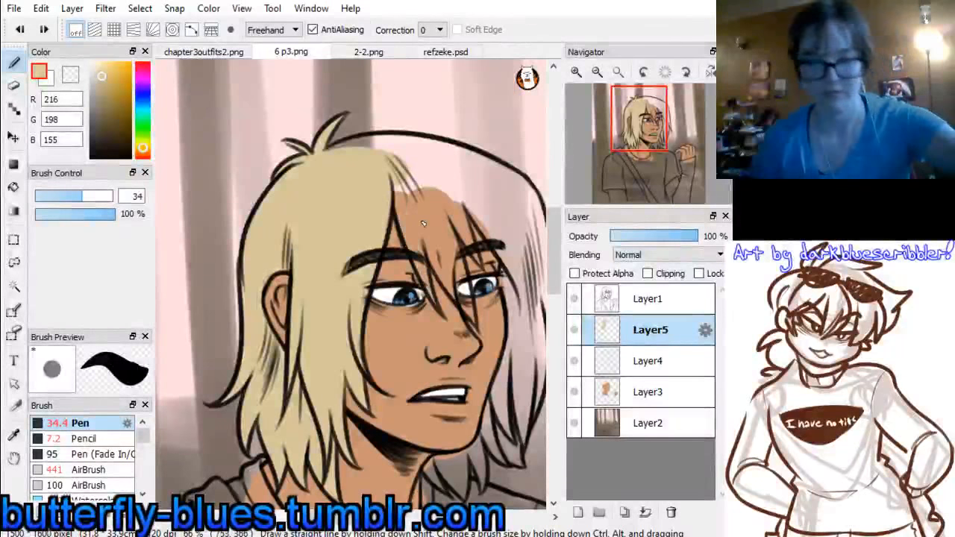
Paint the fringe strands hanging over the forehead and between the eyes blond
{"action": "mouse_move", "coordinate": [434, 293]}
{"action": "left_mouse_down"}
{"action": "mouse_move", "coordinate": [400, 185]}
{"action": "mouse_move", "coordinate": [416, 243]}
{"action": "left_mouse_up"}
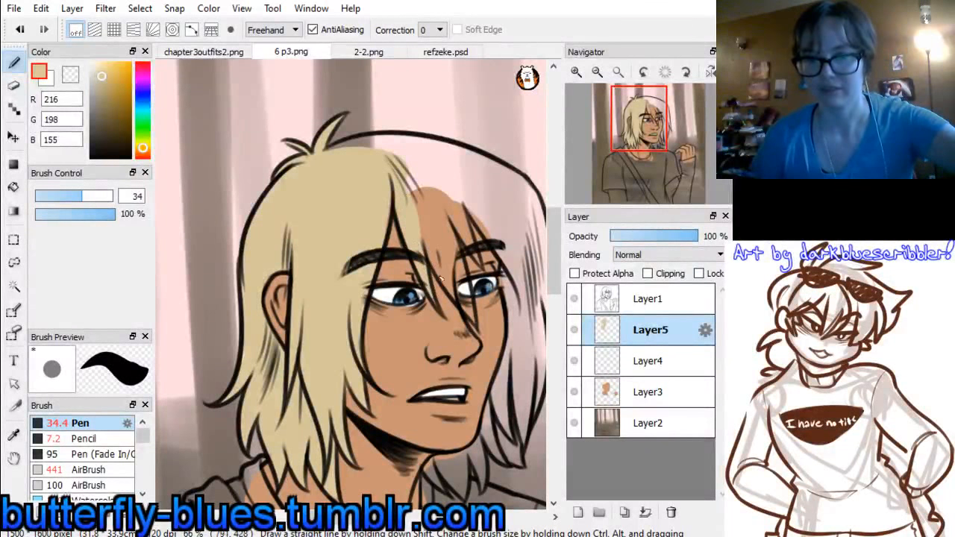
{"action": "mouse_move", "coordinate": [461, 301]}
{"action": "left_mouse_down"}
{"action": "mouse_move", "coordinate": [409, 196]}
{"action": "mouse_move", "coordinate": [462, 282]}
{"action": "left_mouse_up"}
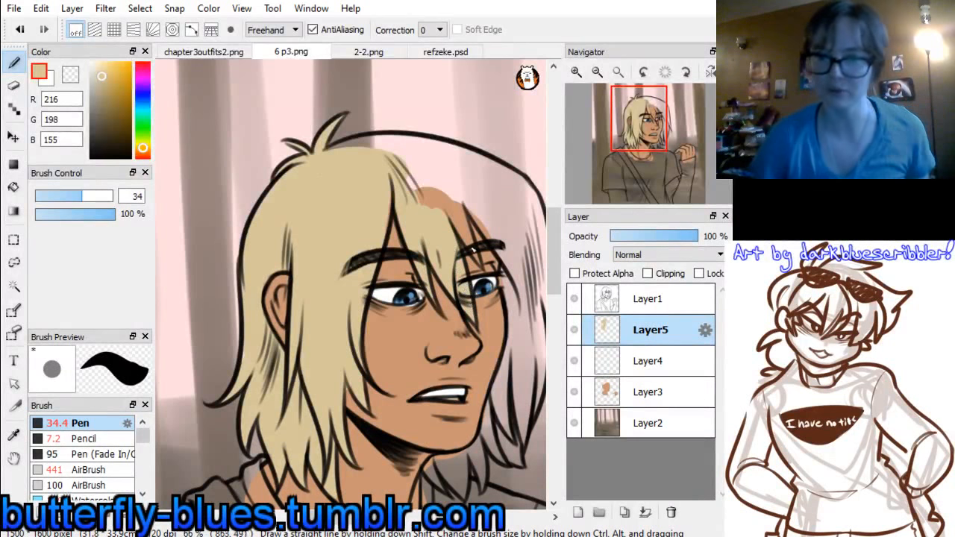
{"action": "left_click_drag", "start_coordinate": [441, 190], "coordinate": [450, 212]}
{"action": "left_click_drag", "start_coordinate": [478, 257], "coordinate": [439, 170]}
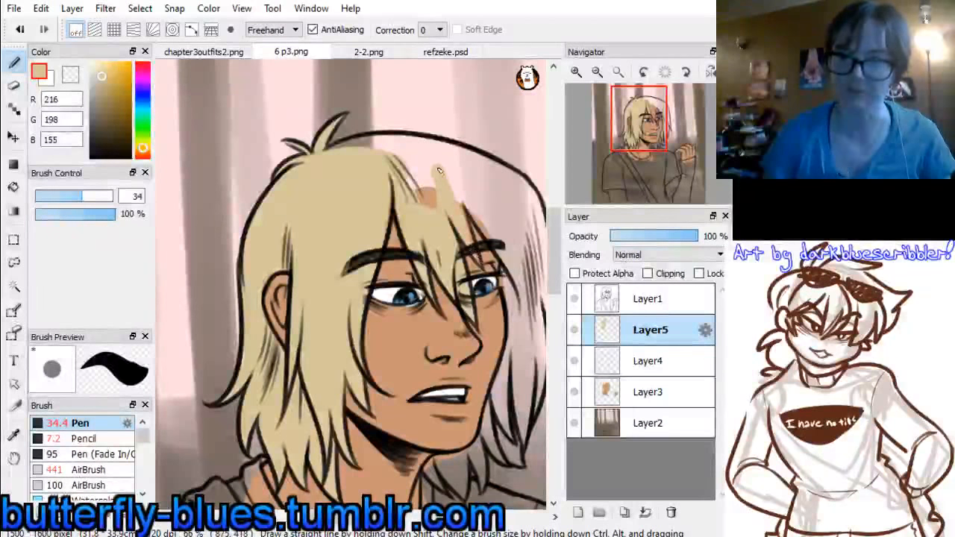
{"action": "left_click_drag", "start_coordinate": [461, 207], "coordinate": [464, 226]}
Fill the hair across the top of the head with blond up to the outline
{"action": "mouse_move", "coordinate": [441, 179]}
{"action": "left_mouse_down"}
{"action": "mouse_move", "coordinate": [421, 185]}
{"action": "mouse_move", "coordinate": [420, 173]}
{"action": "mouse_move", "coordinate": [389, 166]}
{"action": "left_mouse_up"}
{"action": "left_click_drag", "start_coordinate": [329, 152], "coordinate": [461, 178]}
{"action": "left_click_drag", "start_coordinate": [415, 149], "coordinate": [472, 170]}
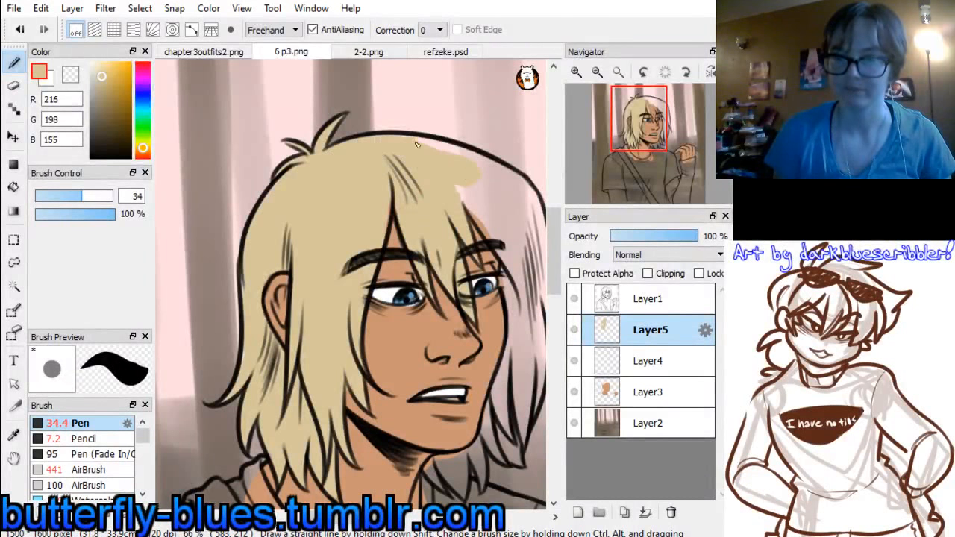
Set the Pen size to 47 and fill the far side of the head with blond down past the temple
{"action": "left_click_drag", "start_coordinate": [622, 155], "coordinate": [649, 159]}
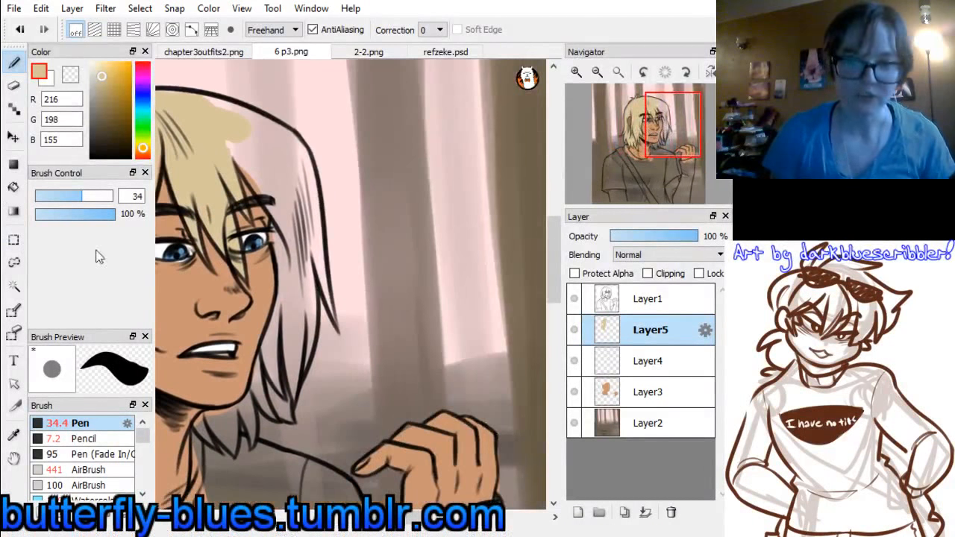
{"action": "left_click", "coordinate": [91, 195]}
{"action": "mouse_move", "coordinate": [244, 143]}
{"action": "left_mouse_down"}
{"action": "mouse_move", "coordinate": [275, 193]}
{"action": "mouse_move", "coordinate": [245, 157]}
{"action": "mouse_move", "coordinate": [294, 229]}
{"action": "mouse_move", "coordinate": [263, 184]}
{"action": "left_mouse_up"}
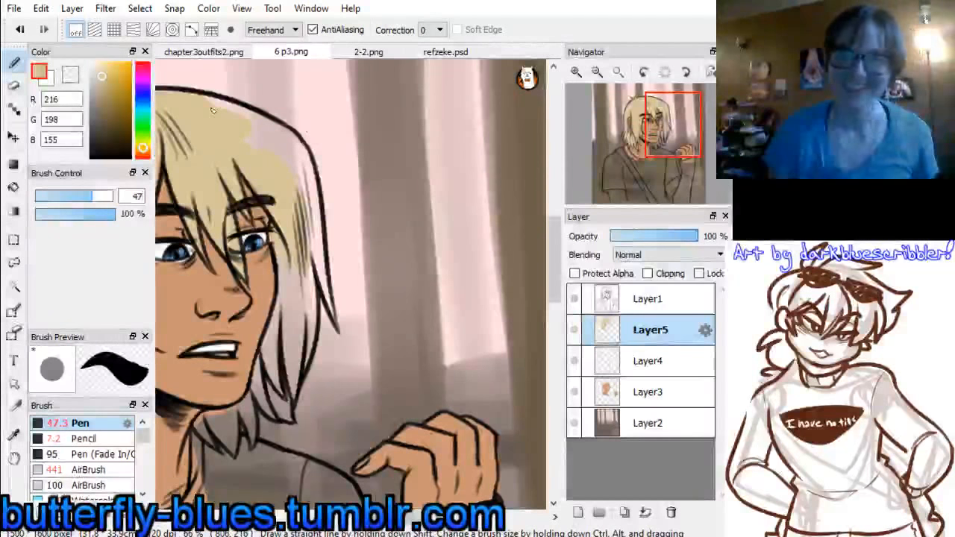
{"action": "mouse_move", "coordinate": [205, 106]}
{"action": "left_mouse_down"}
{"action": "mouse_move", "coordinate": [233, 113]}
{"action": "mouse_move", "coordinate": [280, 168]}
{"action": "mouse_move", "coordinate": [271, 141]}
{"action": "mouse_move", "coordinate": [298, 167]}
{"action": "mouse_move", "coordinate": [264, 134]}
{"action": "mouse_move", "coordinate": [299, 159]}
{"action": "mouse_move", "coordinate": [291, 152]}
{"action": "mouse_move", "coordinate": [312, 228]}
{"action": "left_mouse_up"}
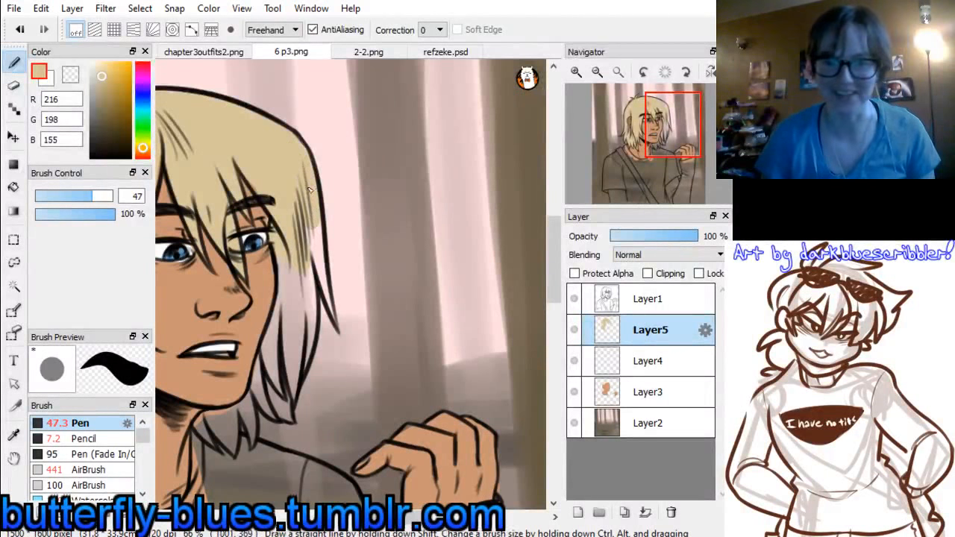
Set the Pen size to 37 and fill the hair strands along the far cheek with blond down to their tips
{"action": "left_click_drag", "start_coordinate": [88, 195], "coordinate": [84, 194]}
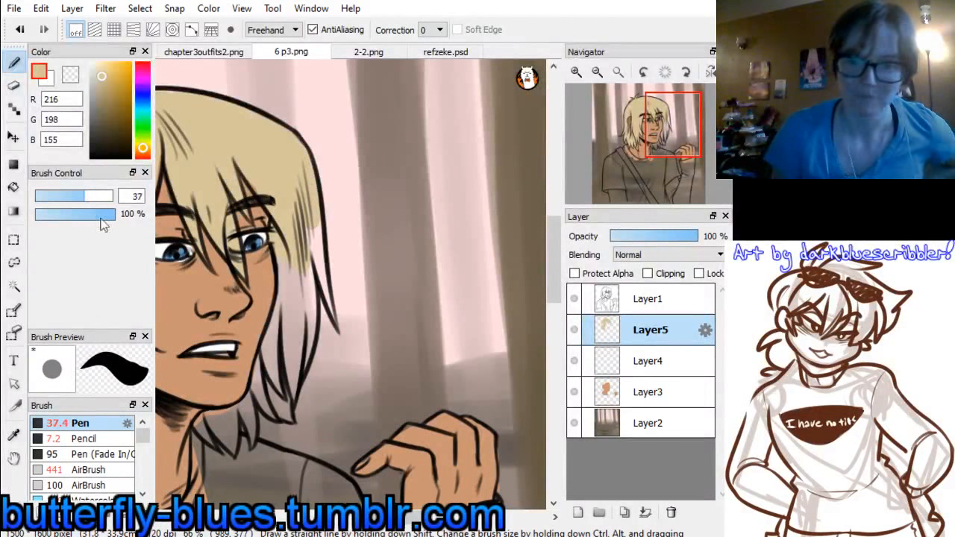
{"action": "left_click_drag", "start_coordinate": [289, 232], "coordinate": [302, 287]}
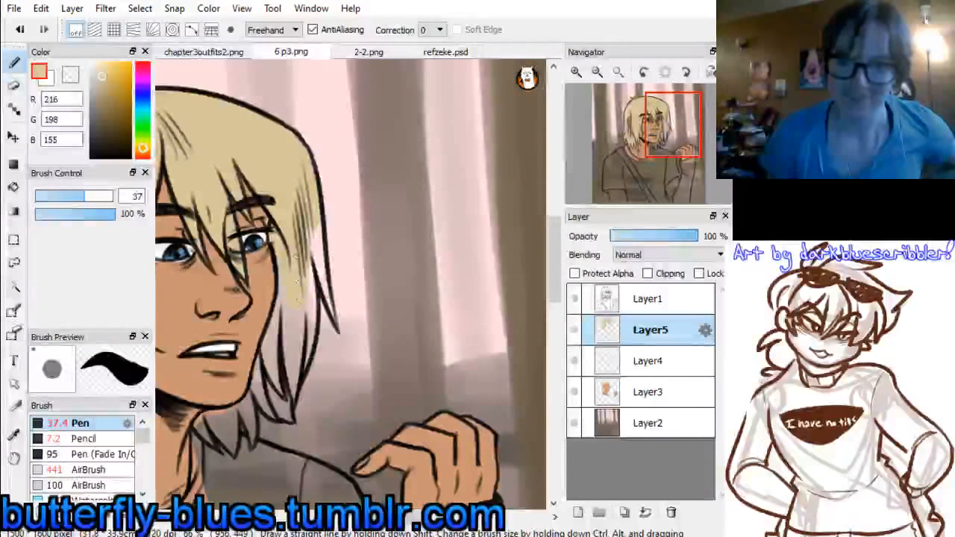
{"action": "mouse_move", "coordinate": [312, 228]}
{"action": "left_mouse_down"}
{"action": "mouse_move", "coordinate": [309, 295]}
{"action": "mouse_move", "coordinate": [315, 236]}
{"action": "mouse_move", "coordinate": [334, 317]}
{"action": "mouse_move", "coordinate": [316, 207]}
{"action": "left_mouse_up"}
{"action": "left_click_drag", "start_coordinate": [328, 300], "coordinate": [334, 319]}
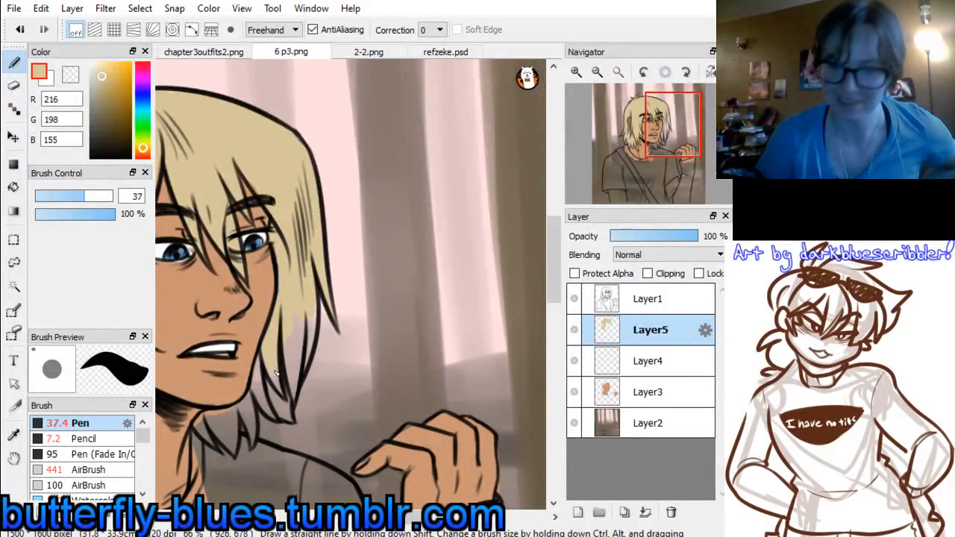
{"action": "left_click_drag", "start_coordinate": [294, 396], "coordinate": [292, 318]}
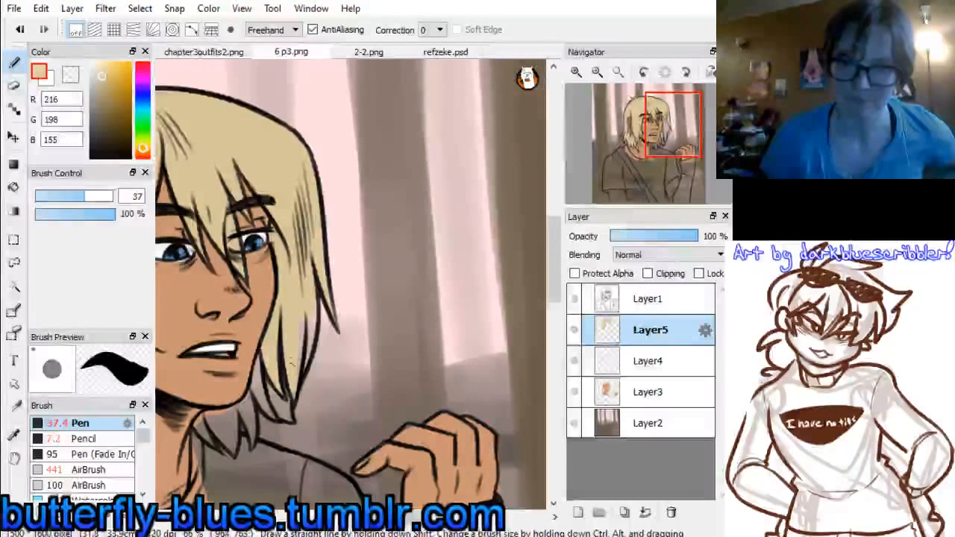
{"action": "mouse_move", "coordinate": [300, 394]}
{"action": "left_mouse_down"}
{"action": "mouse_move", "coordinate": [303, 311]}
{"action": "mouse_move", "coordinate": [304, 362]}
{"action": "left_mouse_up"}
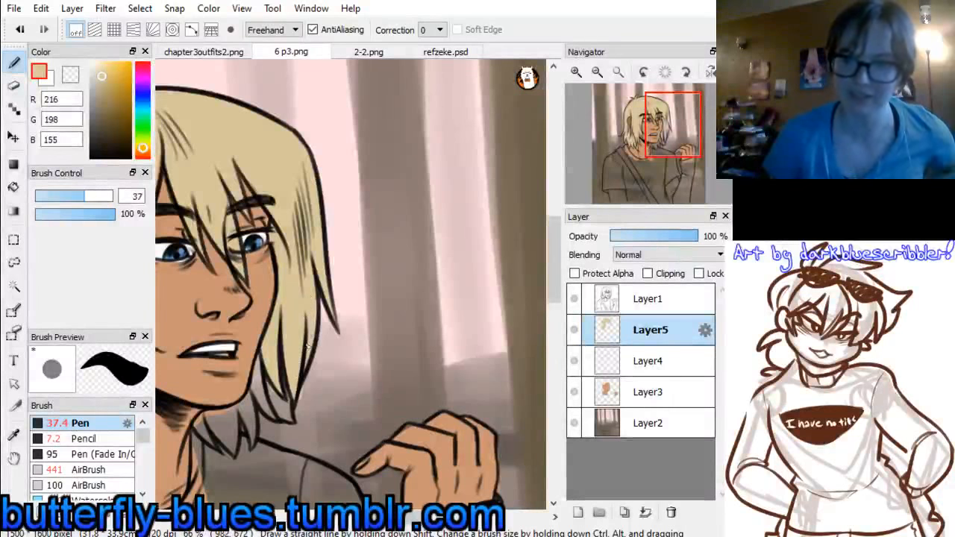
Paint the remaining hair strands behind the jaw and neck blond on the far side of the face
{"action": "left_click_drag", "start_coordinate": [679, 151], "coordinate": [673, 165]}
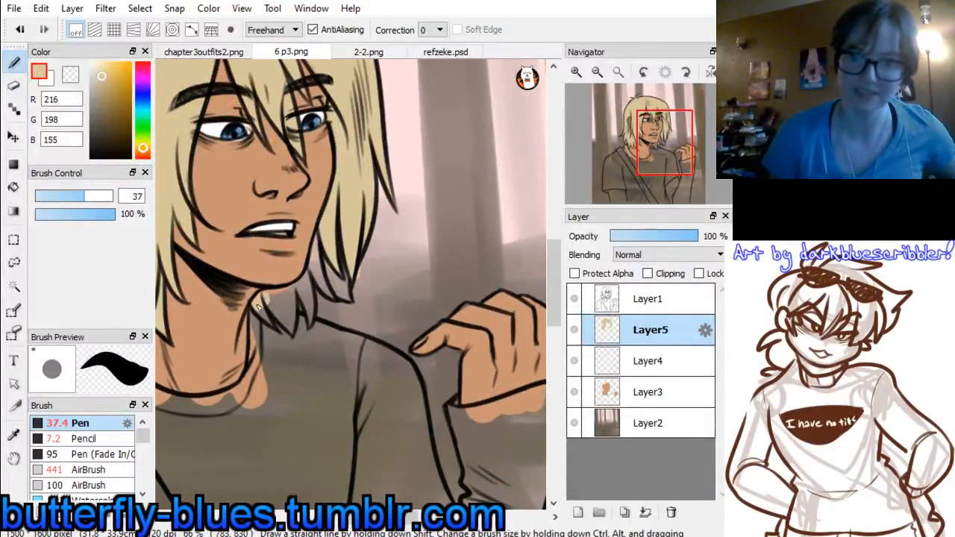
{"action": "mouse_move", "coordinate": [273, 297]}
{"action": "left_mouse_down"}
{"action": "mouse_move", "coordinate": [287, 324]}
{"action": "mouse_move", "coordinate": [293, 299]}
{"action": "mouse_move", "coordinate": [289, 309]}
{"action": "mouse_move", "coordinate": [282, 296]}
{"action": "left_mouse_up"}
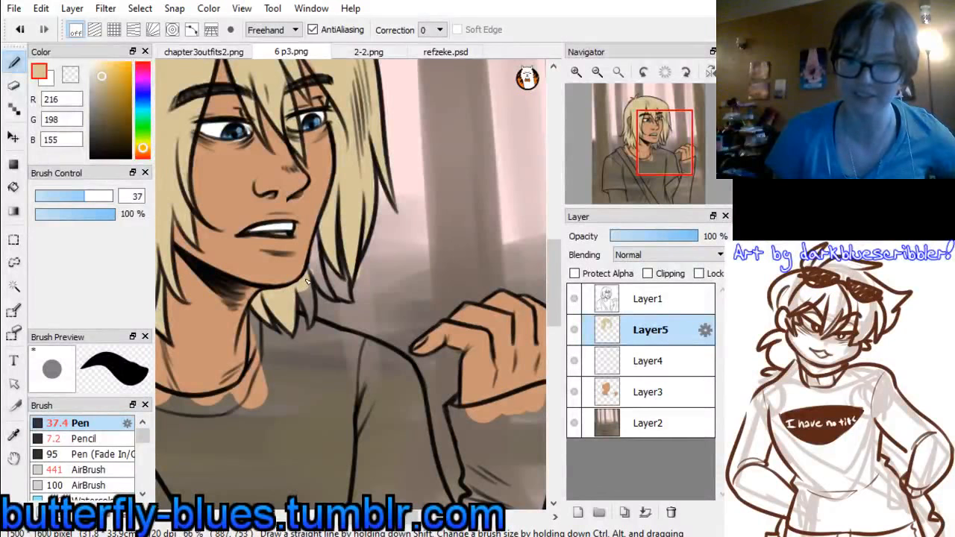
{"action": "left_click_drag", "start_coordinate": [322, 236], "coordinate": [321, 252]}
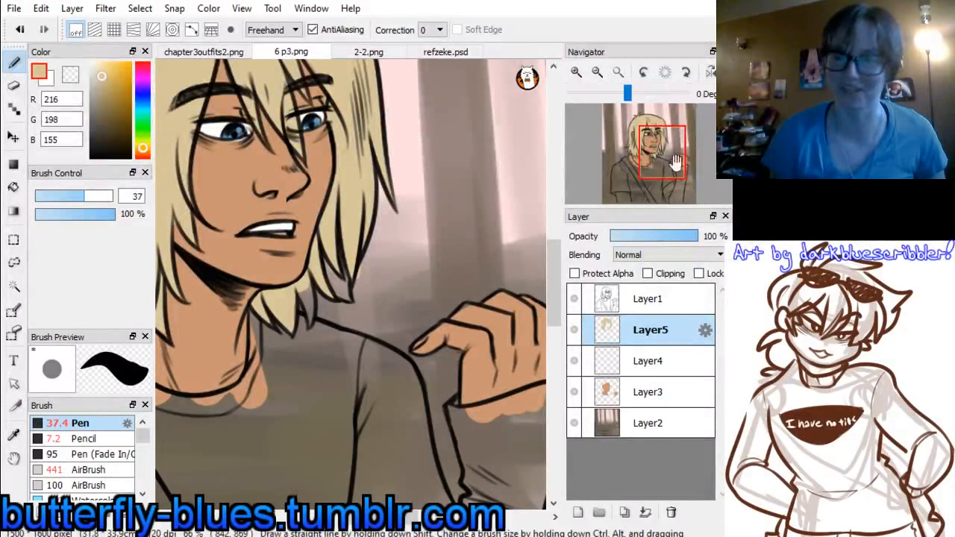
{"action": "left_click_drag", "start_coordinate": [664, 146], "coordinate": [647, 144]}
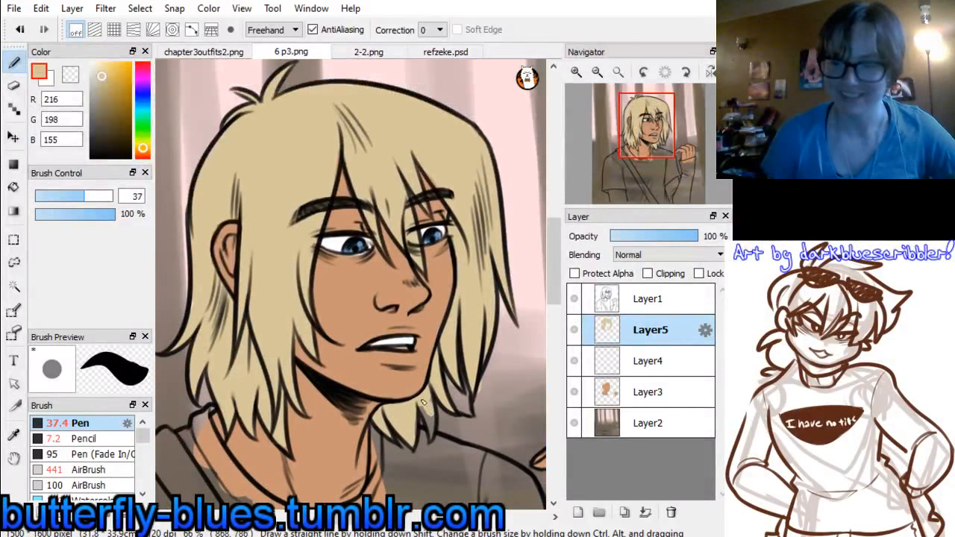
Fill the last gap in the hair tips below the jaw with blond and add a new layer above the hair layer
{"action": "mouse_move", "coordinate": [418, 424]}
{"action": "left_mouse_down"}
{"action": "mouse_move", "coordinate": [420, 434]}
{"action": "mouse_move", "coordinate": [431, 426]}
{"action": "mouse_move", "coordinate": [432, 401]}
{"action": "left_mouse_up"}
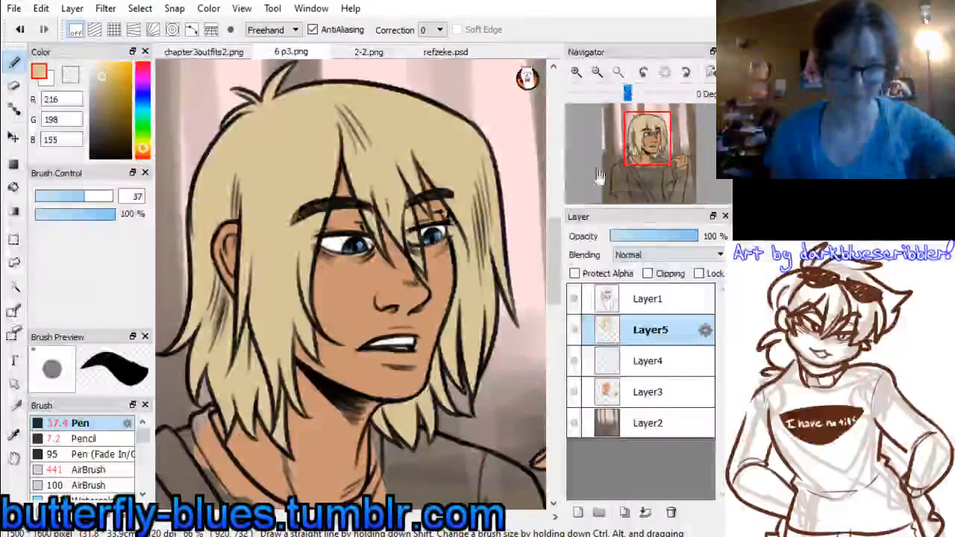
{"action": "mouse_move", "coordinate": [647, 149]}
{"action": "left_mouse_down"}
{"action": "mouse_move", "coordinate": [653, 142]}
{"action": "mouse_move", "coordinate": [653, 155]}
{"action": "left_mouse_up"}
{"action": "left_click", "coordinate": [597, 73]}
{"action": "left_click", "coordinate": [598, 73]}
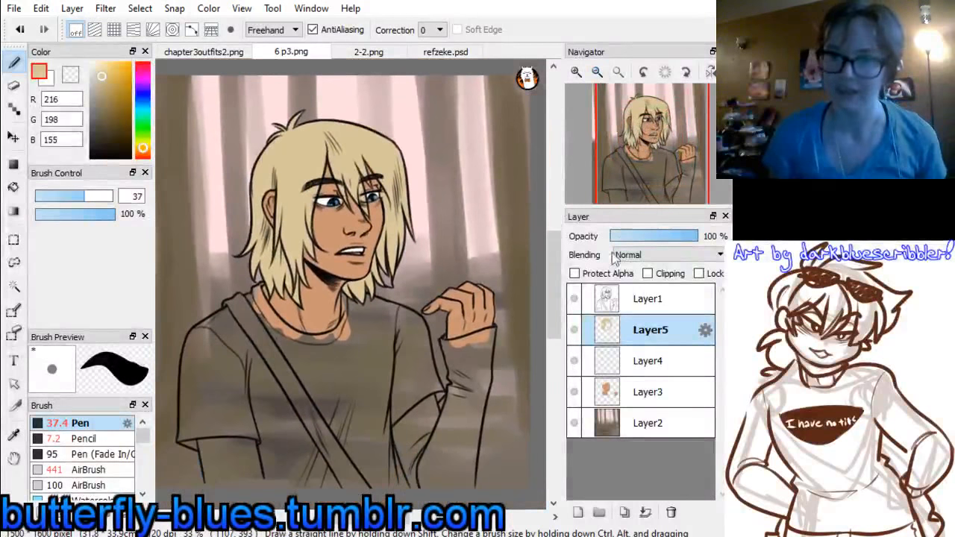
{"action": "left_click", "coordinate": [578, 513]}
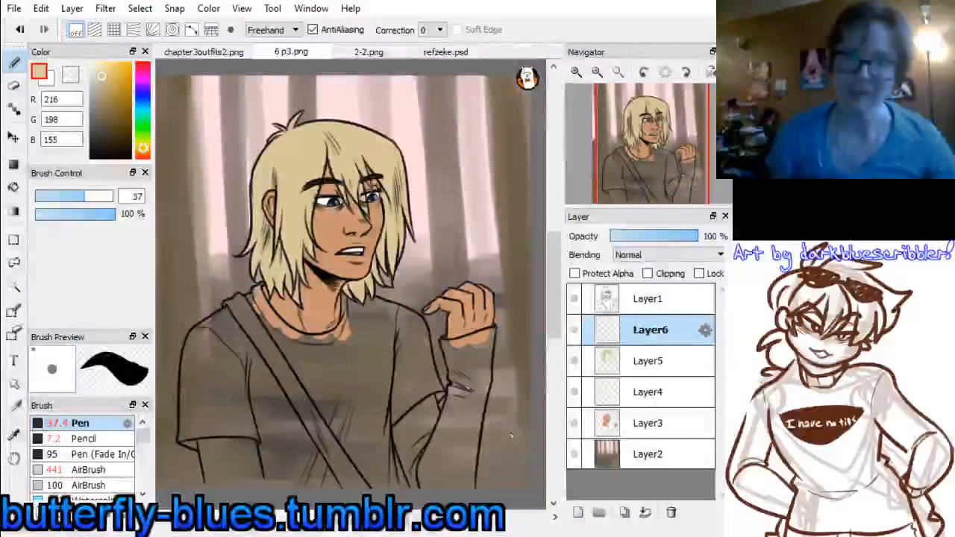
Switch to refzeke.psd and hide the closed sleeveless jacket in the jackets group on the reference figure
{"action": "left_click", "coordinate": [437, 58]}
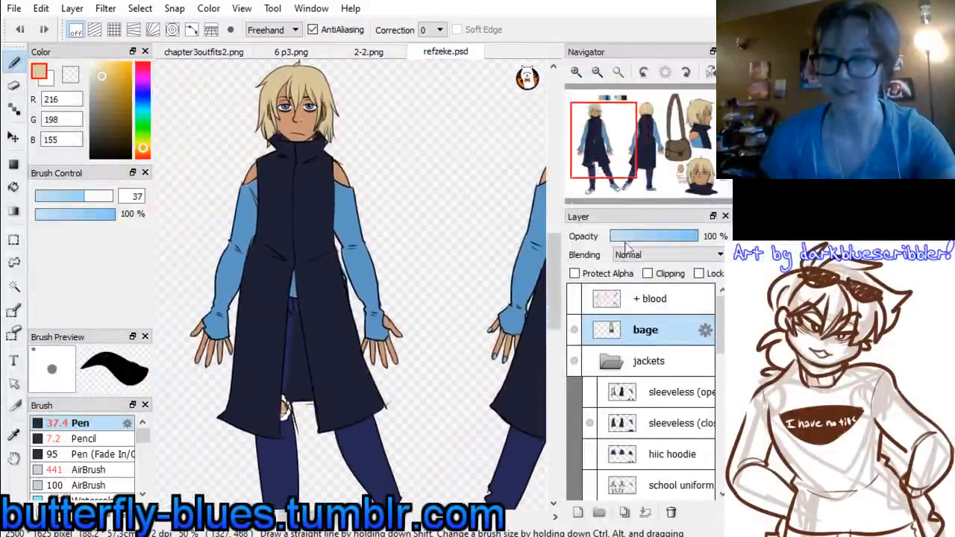
{"action": "left_click", "coordinate": [617, 361]}
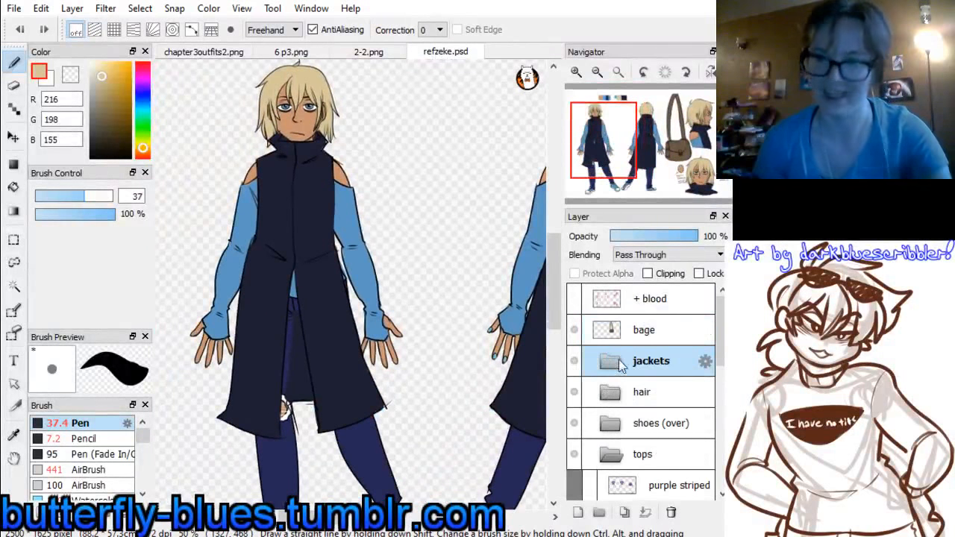
{"action": "left_click", "coordinate": [617, 361]}
{"action": "scroll", "coordinate": [701, 329], "scroll_direction": "down", "scroll_amount": 2}
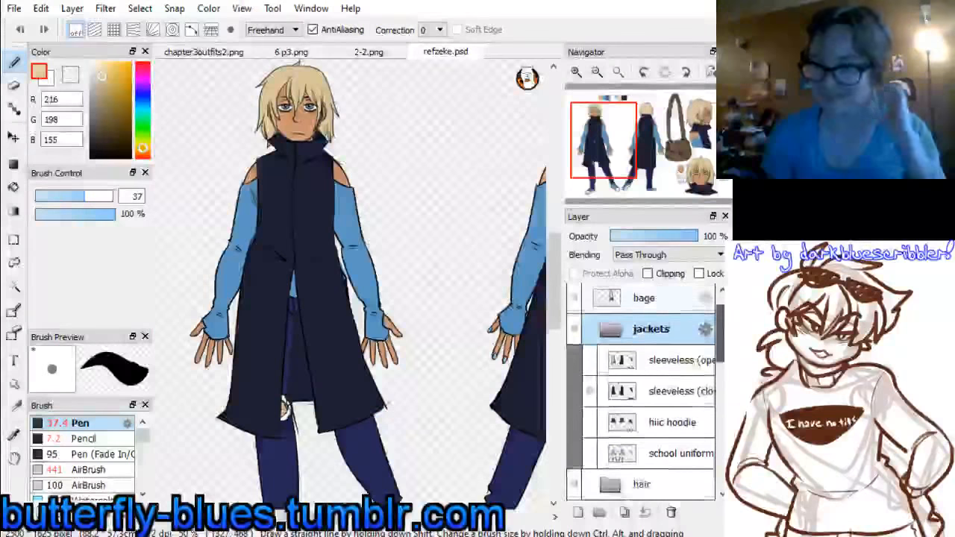
{"action": "left_click", "coordinate": [589, 377]}
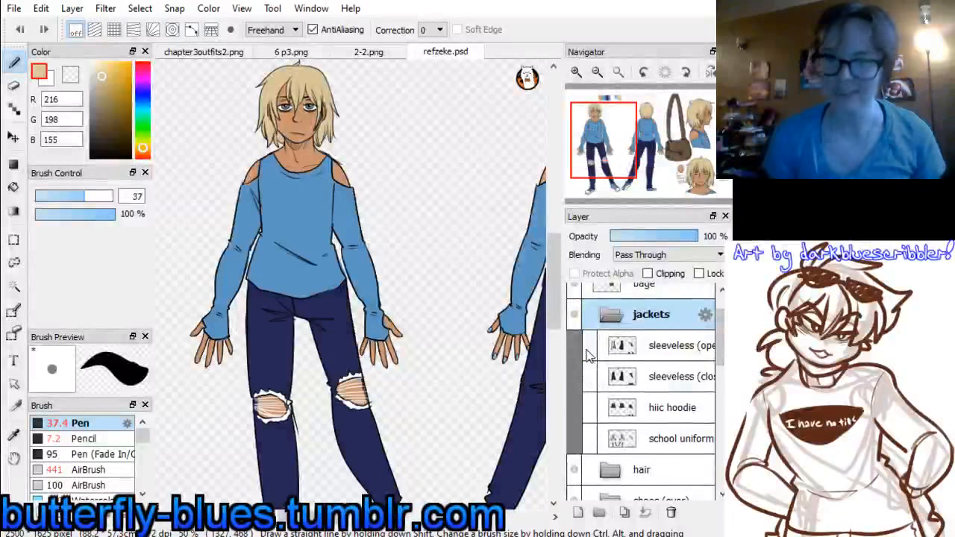
{"action": "scroll", "coordinate": [719, 366], "scroll_direction": "down", "scroll_amount": 2}
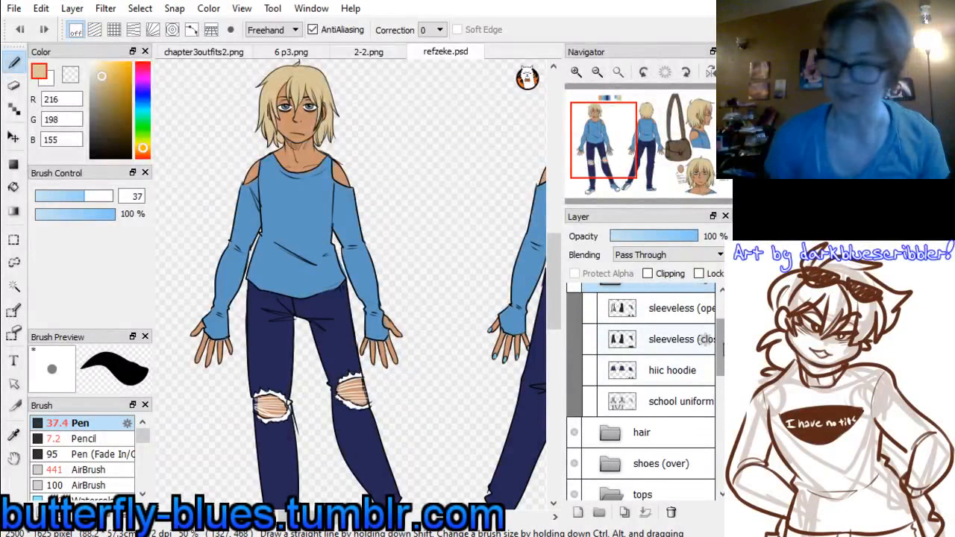
{"action": "scroll", "coordinate": [708, 360], "scroll_direction": "down", "scroll_amount": 2}
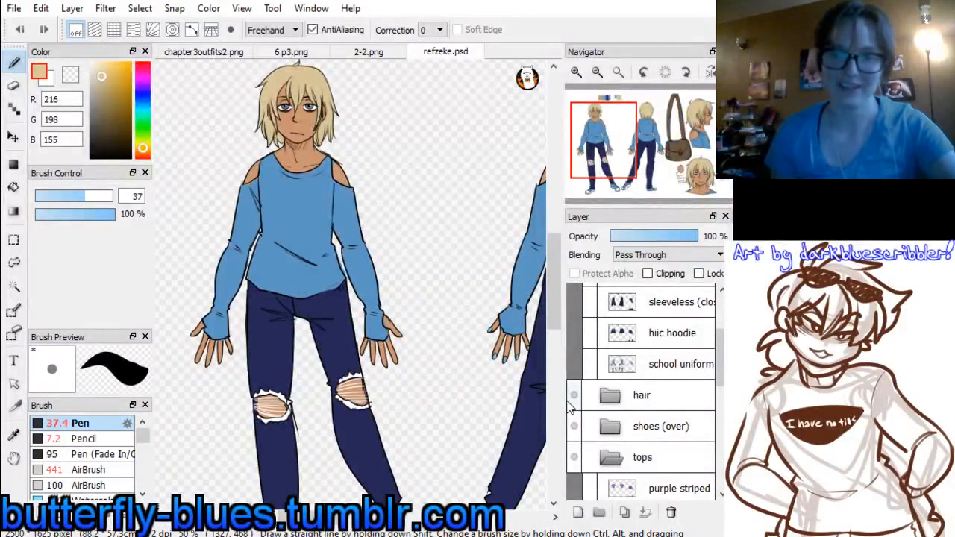
{"action": "left_click_drag", "start_coordinate": [602, 150], "coordinate": [609, 142]}
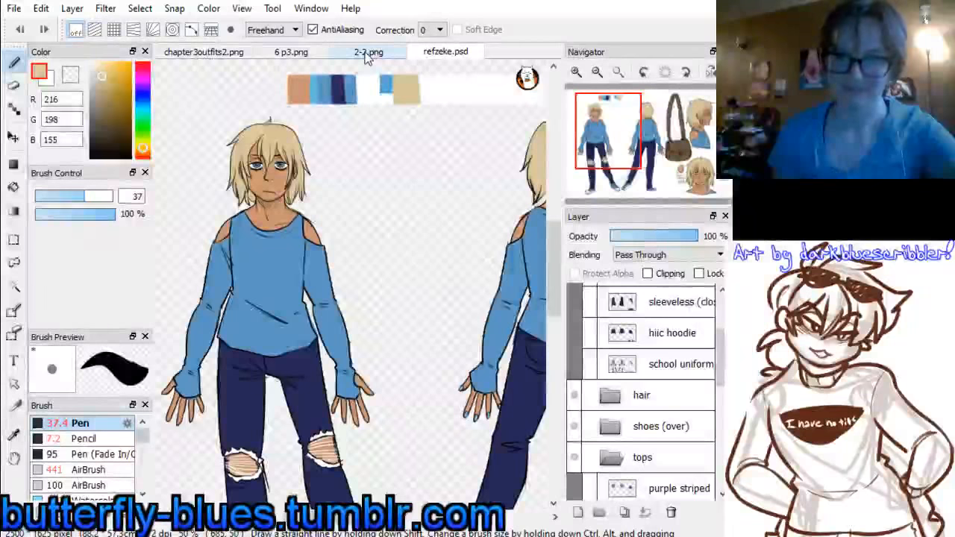
Check the outfits in 2-2.png and chapter3outfits2.png, then return to the refzeke.psd reference sheet
{"action": "left_click", "coordinate": [367, 54]}
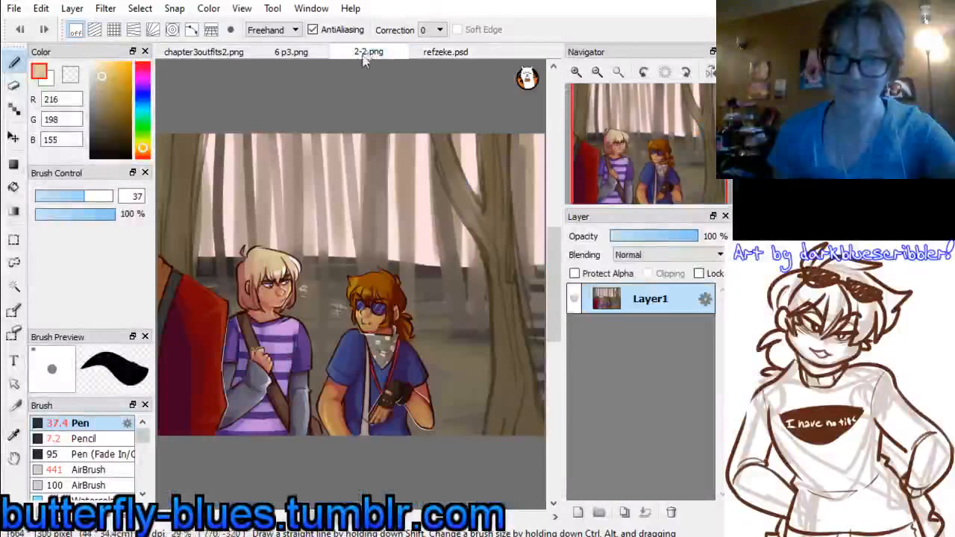
{"action": "left_click", "coordinate": [303, 54]}
{"action": "left_click", "coordinate": [223, 54]}
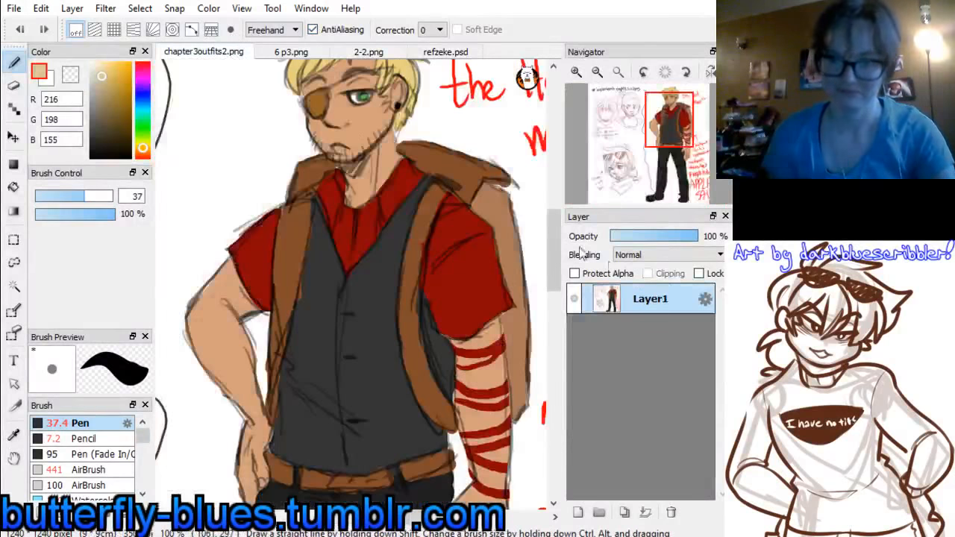
{"action": "left_click", "coordinate": [446, 52]}
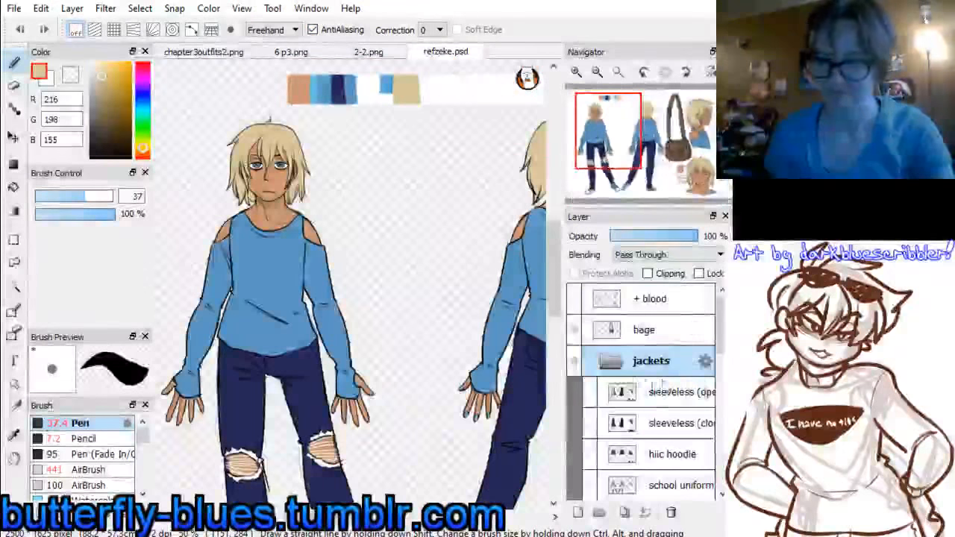
Hide the shoulderless top and show the purple striped top in the tops group of the reference sheet
{"action": "left_click", "coordinate": [611, 361]}
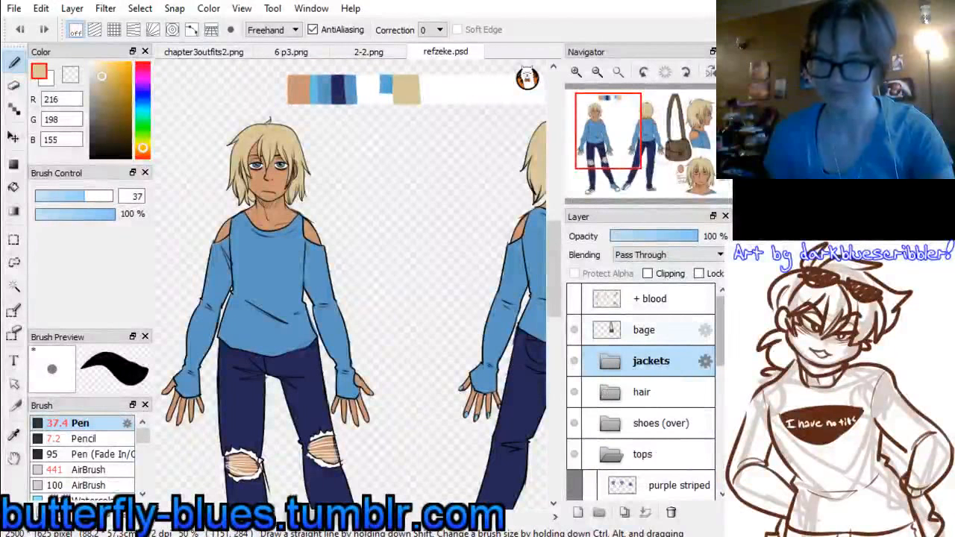
{"action": "scroll", "coordinate": [642, 358], "scroll_direction": "down", "scroll_amount": 1}
{"action": "left_click", "coordinate": [611, 356]}
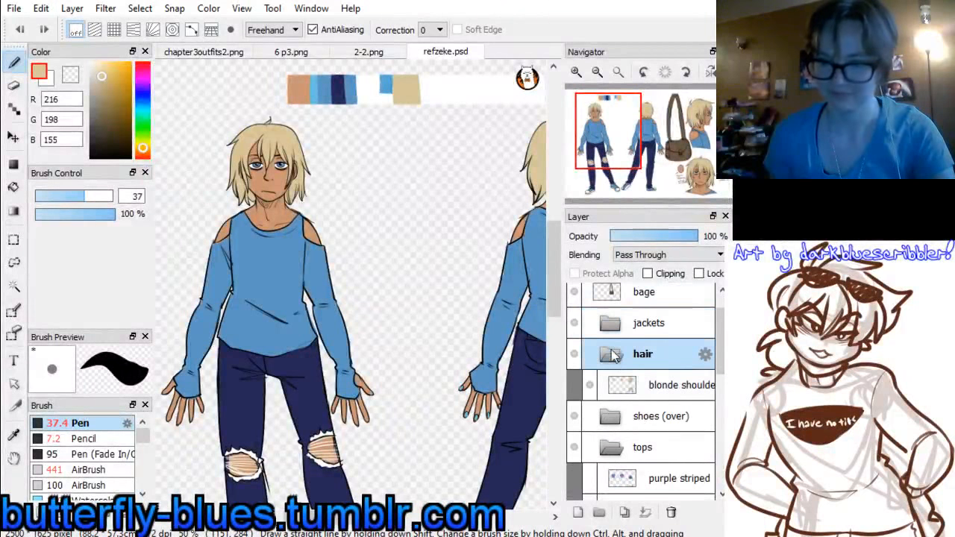
{"action": "left_click", "coordinate": [610, 355]}
{"action": "left_click", "coordinate": [610, 386]}
{"action": "left_click", "coordinate": [610, 385]}
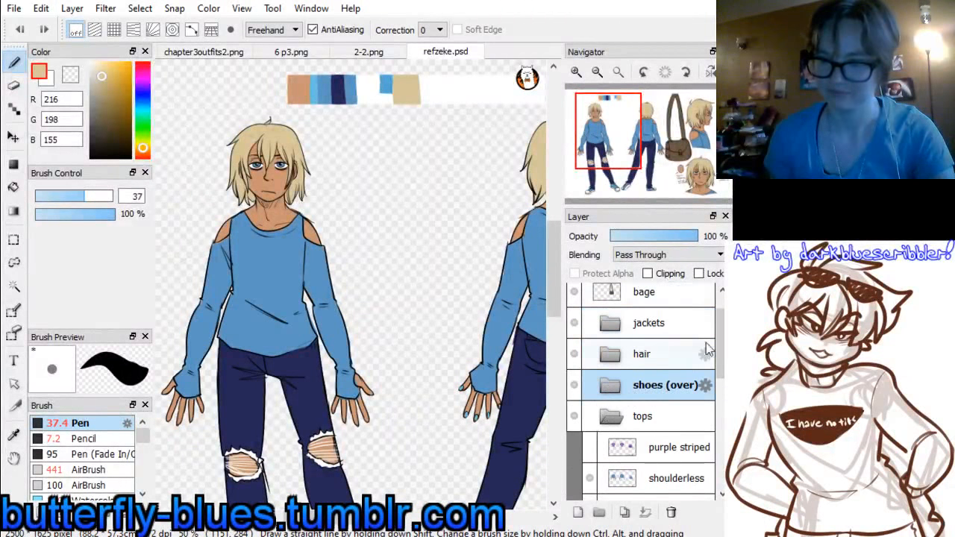
{"action": "scroll", "coordinate": [722, 332], "scroll_direction": "down", "scroll_amount": 1}
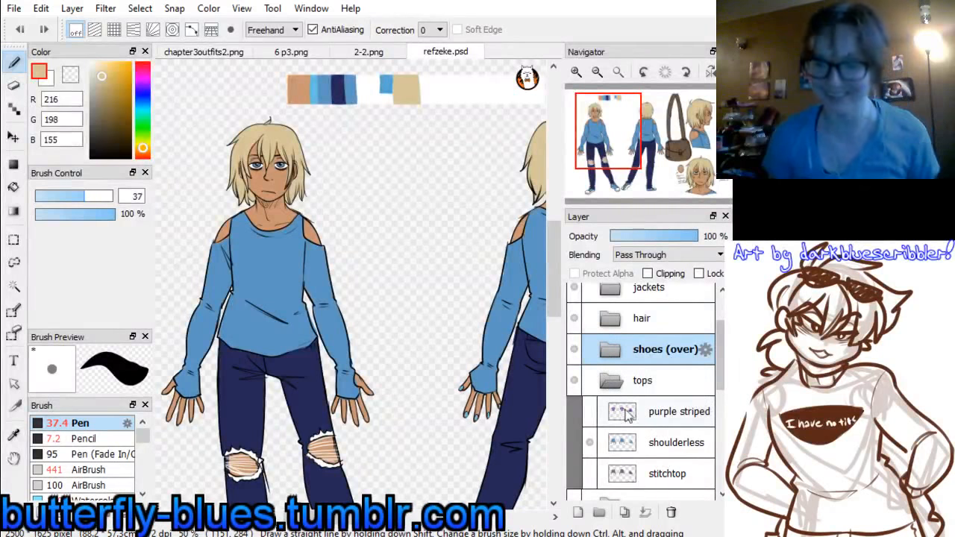
{"action": "left_click", "coordinate": [590, 443]}
{"action": "left_click", "coordinate": [589, 412]}
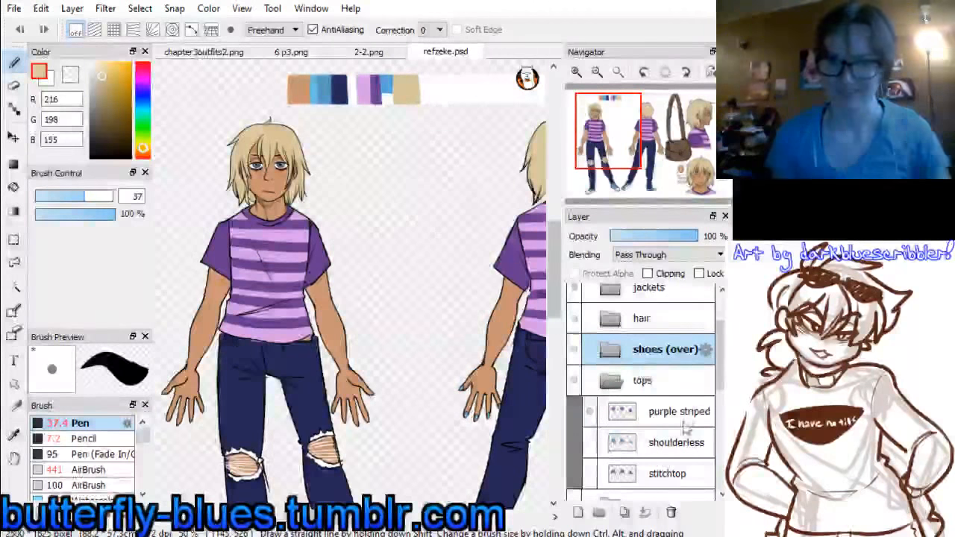
Replace the ripped jeans with the washed out pair in the bottoms group of the reference sheet
{"action": "scroll", "coordinate": [685, 426], "scroll_direction": "down", "scroll_amount": 3}
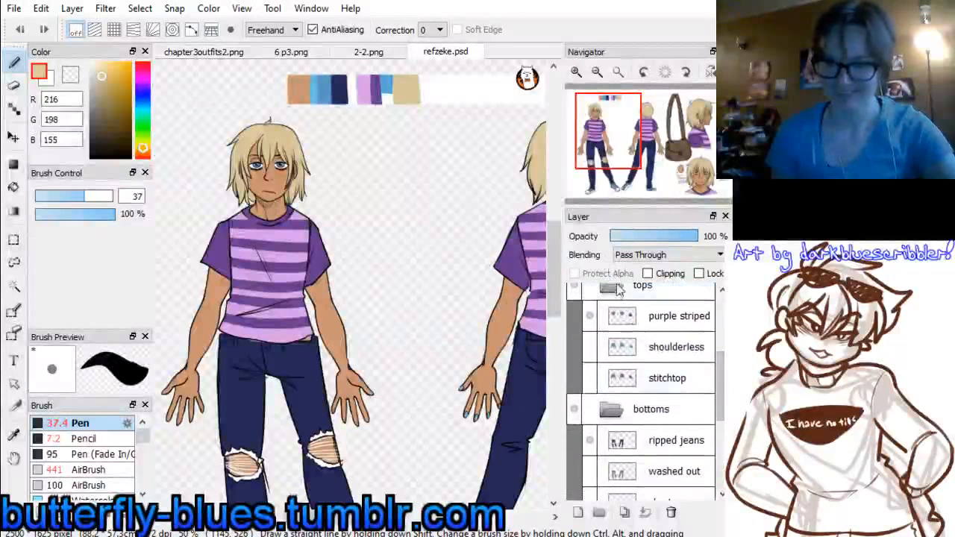
{"action": "left_click", "coordinate": [613, 289]}
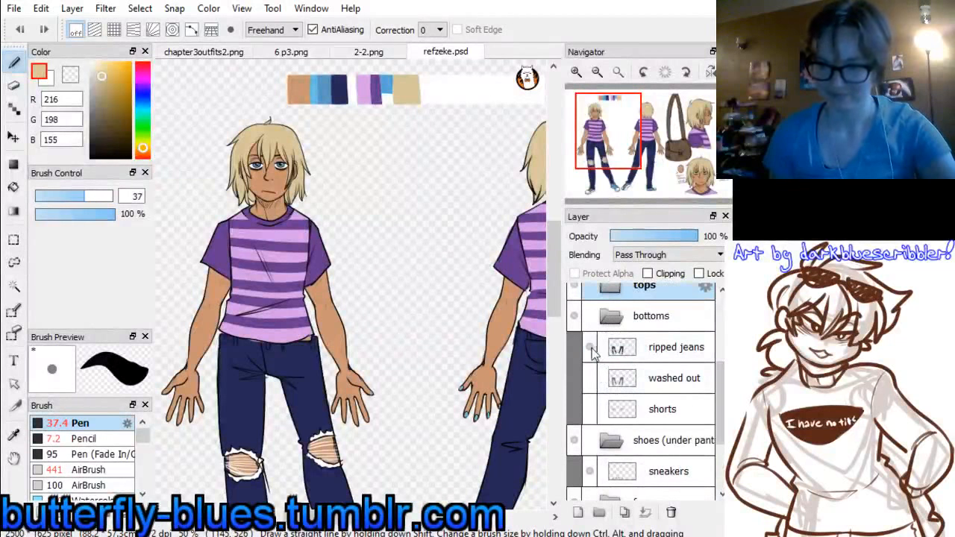
{"action": "left_click", "coordinate": [590, 347]}
{"action": "left_click", "coordinate": [590, 379]}
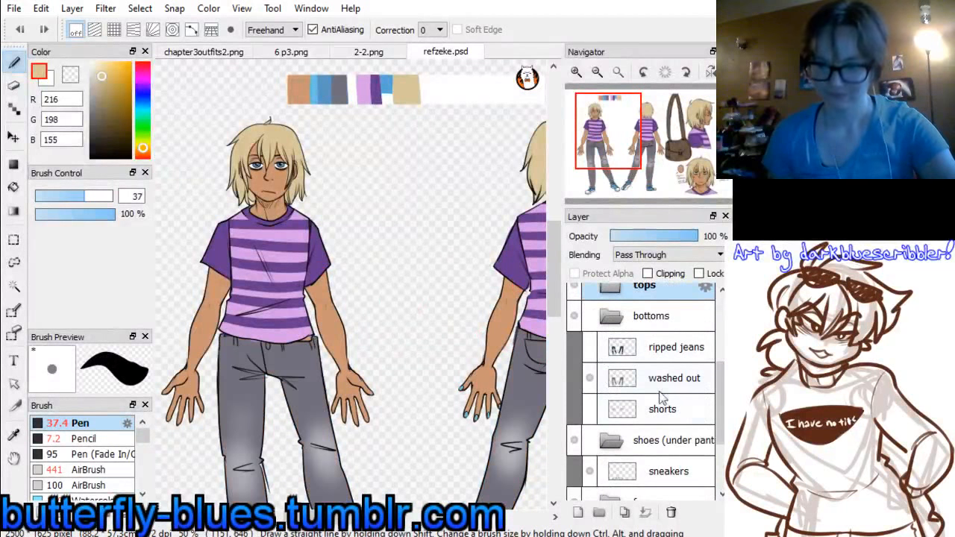
Show the stitchtop layer under the striped top and sample the grey of its sleeve, RGB 114, 111, 125
{"action": "scroll", "coordinate": [649, 373], "scroll_direction": "up", "scroll_amount": 1}
{"action": "left_click", "coordinate": [612, 315]}
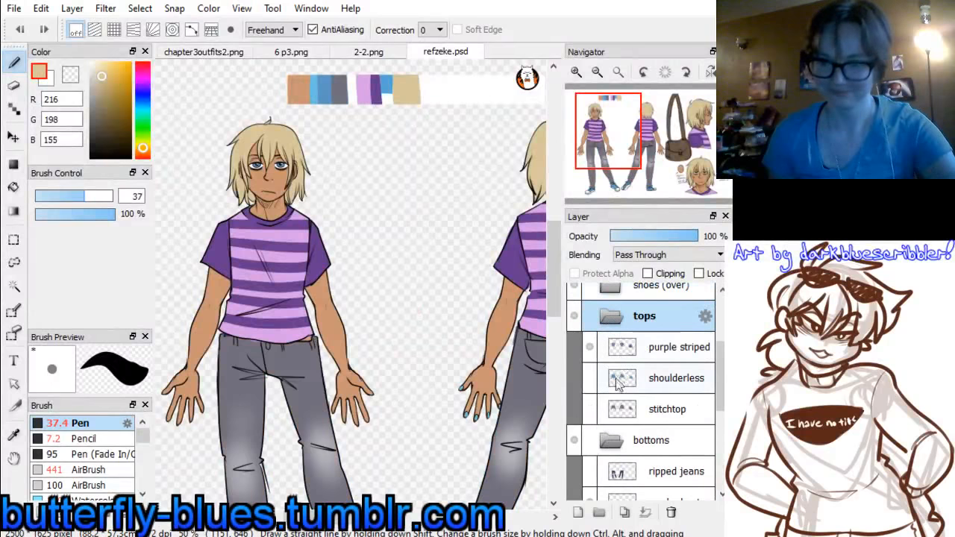
{"action": "left_click", "coordinate": [590, 409]}
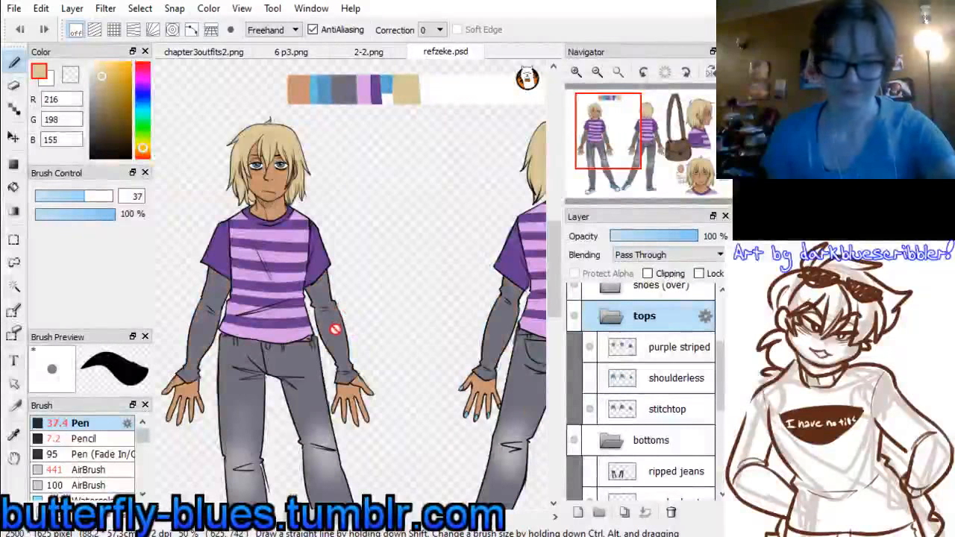
{"action": "left_click", "coordinate": [339, 317], "text": "alt"}
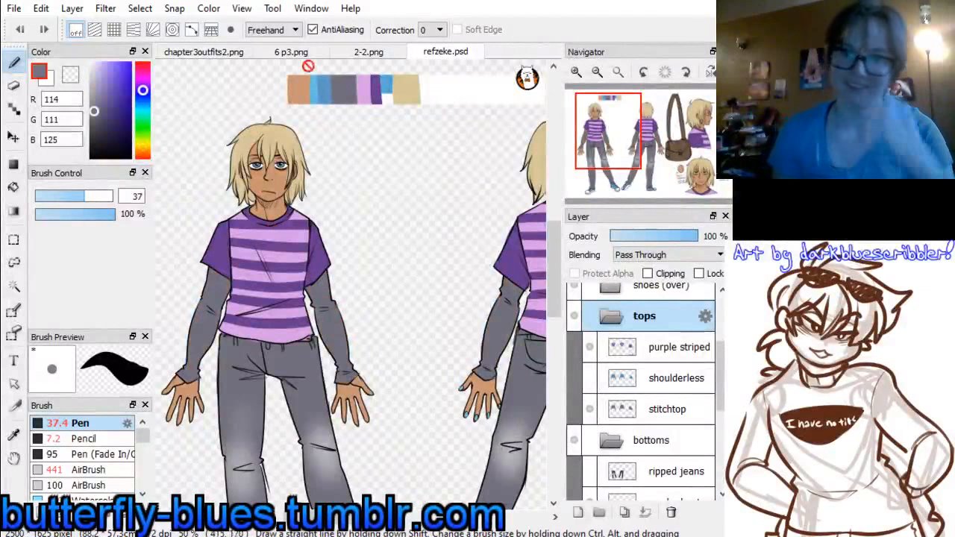
Compare the sleeves in 2-2.png, then in 6 p3.png set the Pen size to 98 and fill both long undersleeves with grey
{"action": "left_click", "coordinate": [373, 52]}
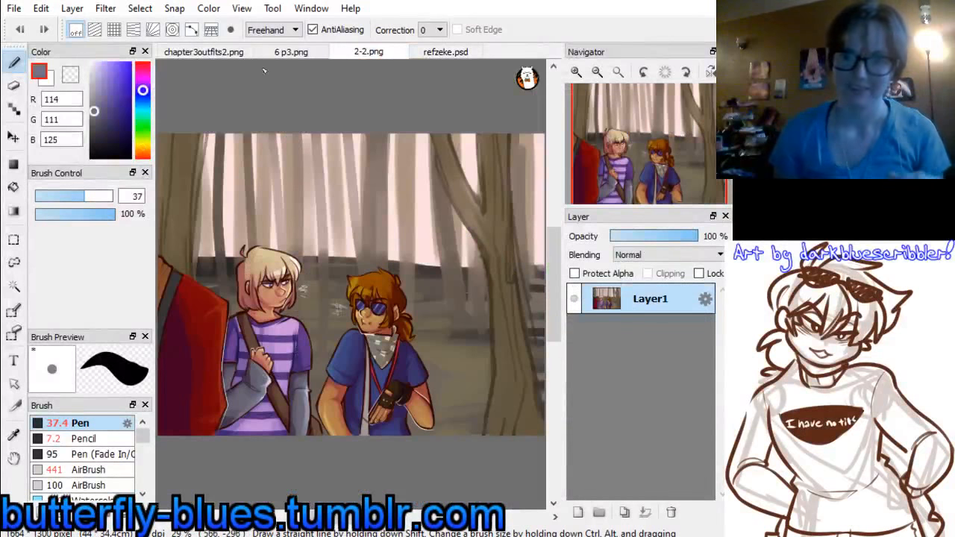
{"action": "left_click", "coordinate": [292, 54]}
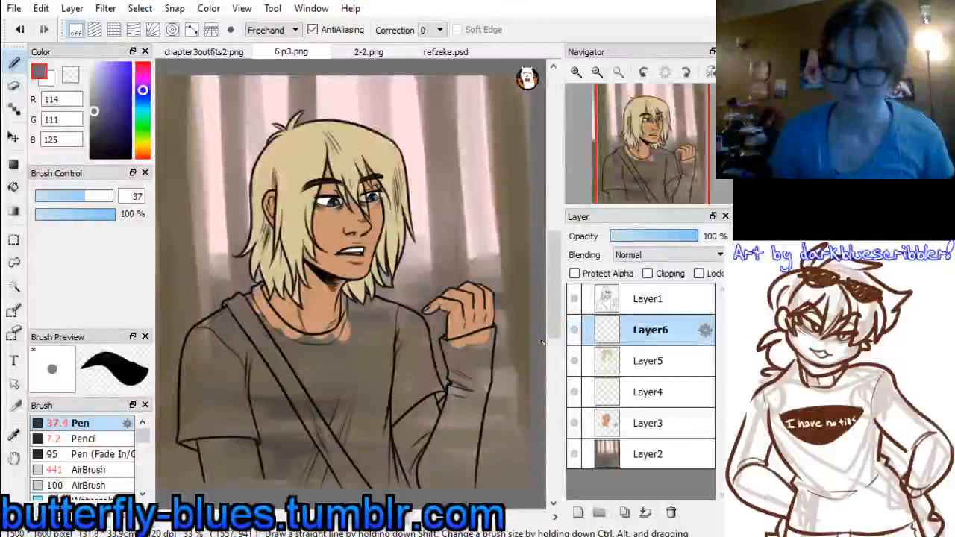
{"action": "left_click_drag", "start_coordinate": [89, 198], "coordinate": [113, 198]}
{"action": "left_click_drag", "start_coordinate": [229, 462], "coordinate": [224, 437]}
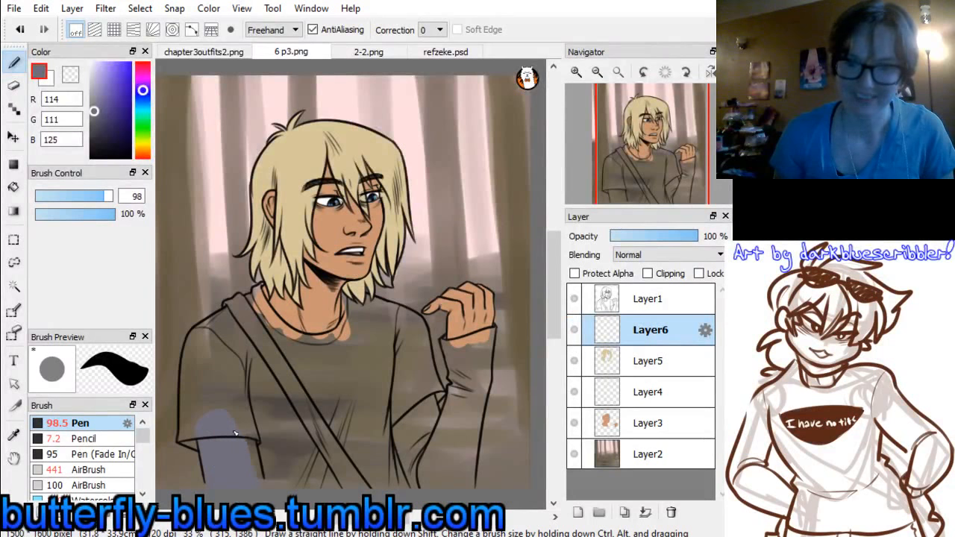
{"action": "left_click_drag", "start_coordinate": [240, 438], "coordinate": [250, 440]}
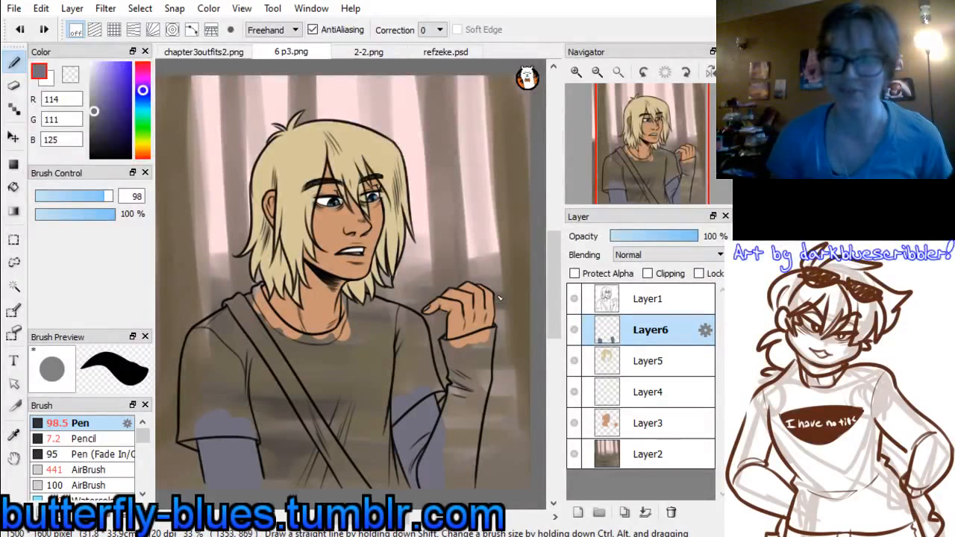
{"action": "mouse_move", "coordinate": [447, 340]}
{"action": "left_mouse_down"}
{"action": "mouse_move", "coordinate": [464, 394]}
{"action": "mouse_move", "coordinate": [455, 366]}
{"action": "mouse_move", "coordinate": [455, 422]}
{"action": "left_mouse_up"}
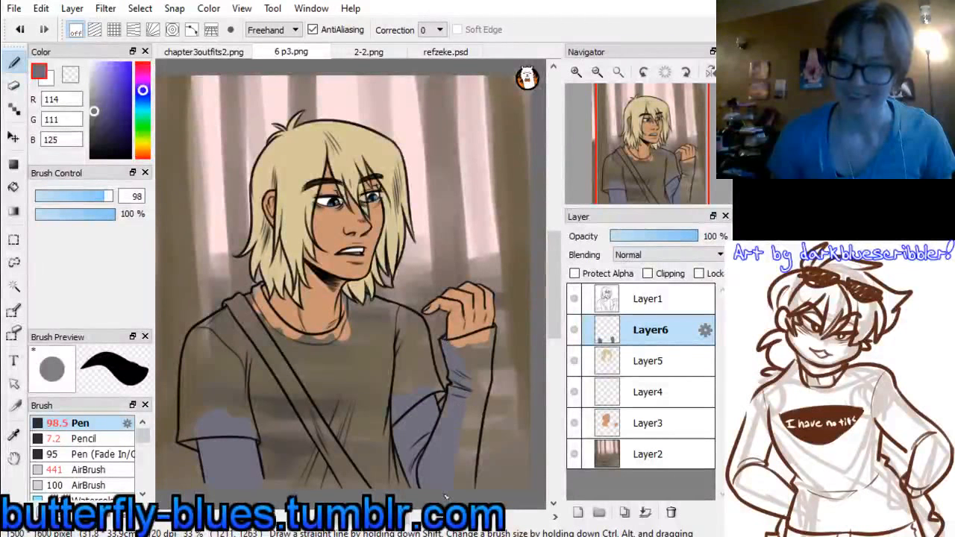
{"action": "left_click_drag", "start_coordinate": [466, 463], "coordinate": [465, 403]}
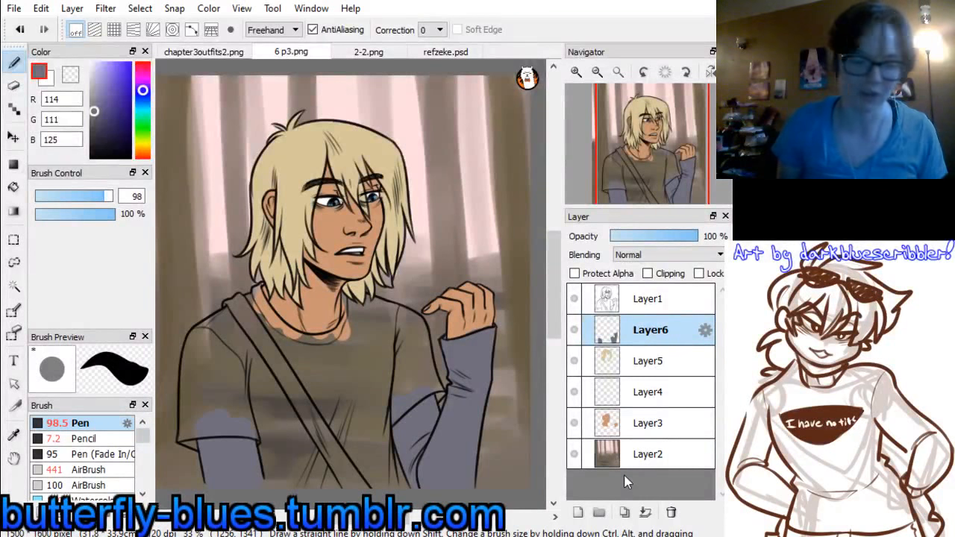
Add a new layer above the sleeve layer in 6 p3.png and sample light purple, RGB 215, 159, 228, from the refzeke.psd palette
{"action": "left_click", "coordinate": [578, 512]}
{"action": "left_click", "coordinate": [439, 52]}
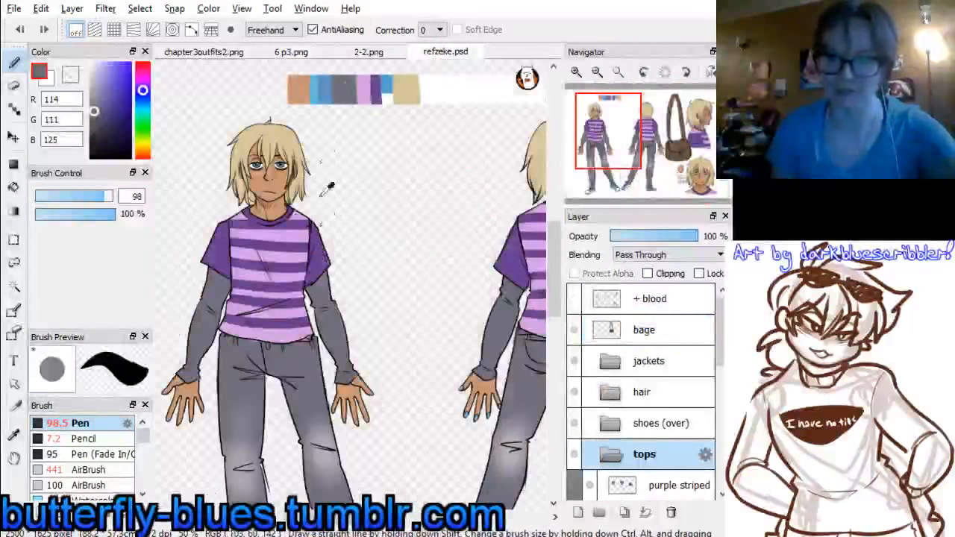
{"action": "left_click", "coordinate": [365, 88], "text": "alt"}
{"action": "left_click", "coordinate": [224, 52]}
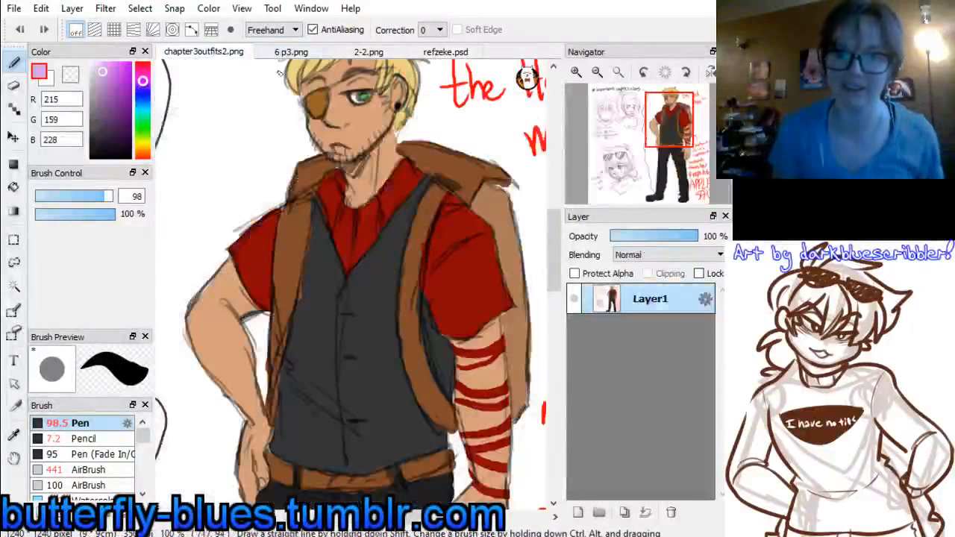
{"action": "left_click", "coordinate": [295, 52]}
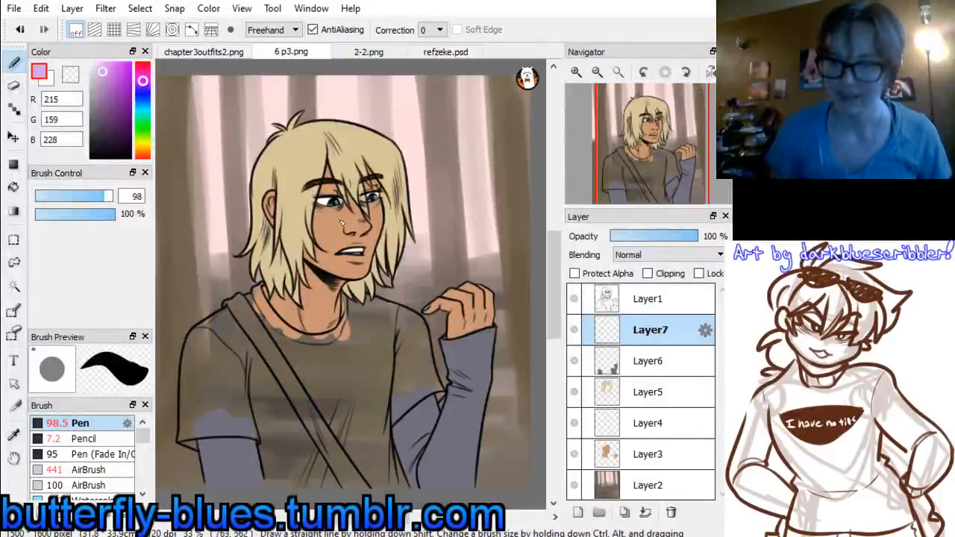
Fill the striped shirt's lower body, strap-side shoulder and short sleeve with light purple on Layer7
{"action": "mouse_move", "coordinate": [258, 379]}
{"action": "left_mouse_down"}
{"action": "mouse_move", "coordinate": [278, 435]}
{"action": "mouse_move", "coordinate": [264, 415]}
{"action": "mouse_move", "coordinate": [281, 483]}
{"action": "mouse_move", "coordinate": [287, 429]}
{"action": "mouse_move", "coordinate": [301, 417]}
{"action": "mouse_move", "coordinate": [316, 430]}
{"action": "mouse_move", "coordinate": [349, 431]}
{"action": "mouse_move", "coordinate": [381, 499]}
{"action": "mouse_move", "coordinate": [380, 456]}
{"action": "left_mouse_up"}
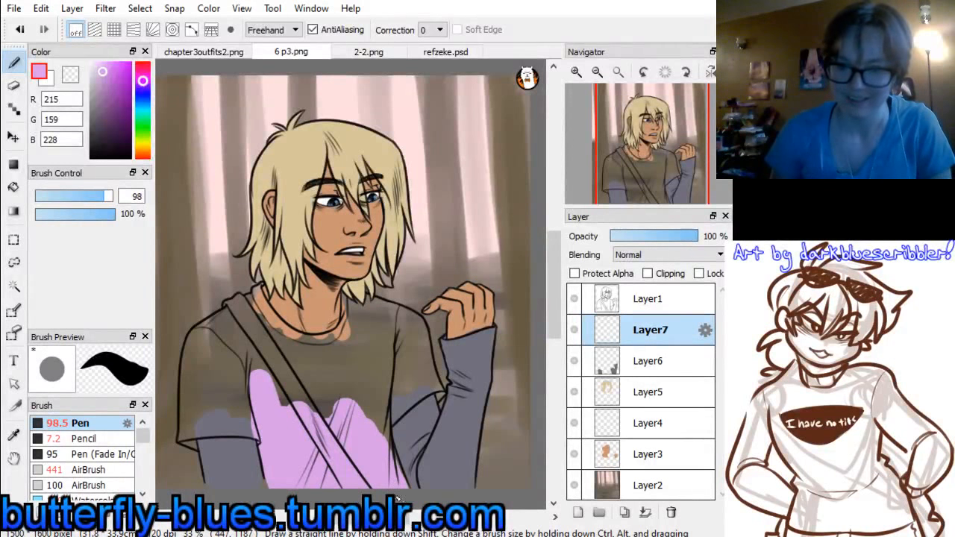
{"action": "mouse_move", "coordinate": [269, 371]}
{"action": "left_mouse_down"}
{"action": "mouse_move", "coordinate": [319, 419]}
{"action": "mouse_move", "coordinate": [349, 427]}
{"action": "mouse_move", "coordinate": [246, 324]}
{"action": "mouse_move", "coordinate": [263, 287]}
{"action": "mouse_move", "coordinate": [267, 354]}
{"action": "left_mouse_up"}
{"action": "mouse_move", "coordinate": [247, 305]}
{"action": "left_mouse_down"}
{"action": "mouse_move", "coordinate": [264, 362]}
{"action": "mouse_move", "coordinate": [236, 330]}
{"action": "left_mouse_up"}
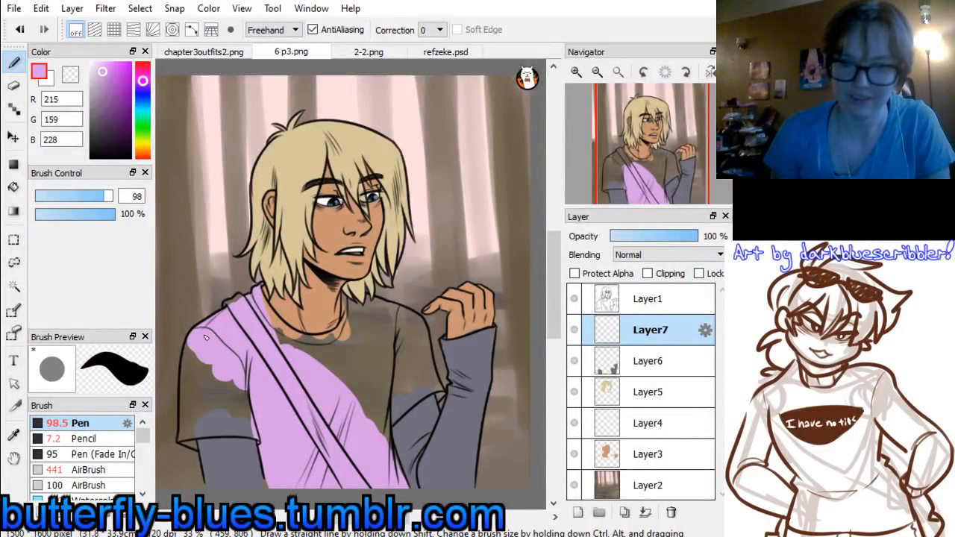
{"action": "mouse_move", "coordinate": [205, 338]}
{"action": "left_mouse_down"}
{"action": "mouse_move", "coordinate": [198, 376]}
{"action": "mouse_move", "coordinate": [236, 403]}
{"action": "mouse_move", "coordinate": [247, 377]}
{"action": "left_mouse_up"}
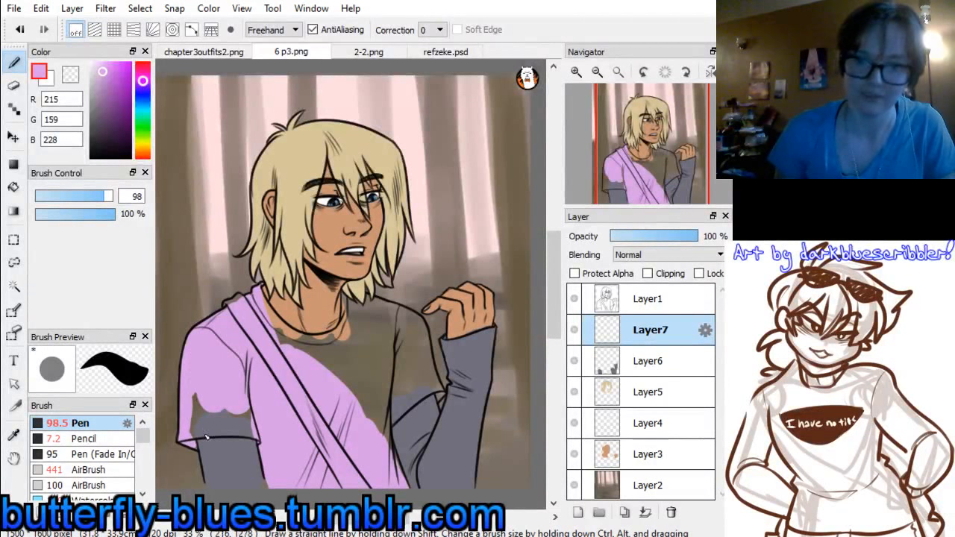
{"action": "mouse_move", "coordinate": [197, 427]}
{"action": "left_mouse_down"}
{"action": "mouse_move", "coordinate": [246, 419]}
{"action": "mouse_move", "coordinate": [198, 430]}
{"action": "mouse_move", "coordinate": [259, 425]}
{"action": "mouse_move", "coordinate": [225, 426]}
{"action": "mouse_move", "coordinate": [272, 443]}
{"action": "mouse_move", "coordinate": [199, 414]}
{"action": "left_mouse_up"}
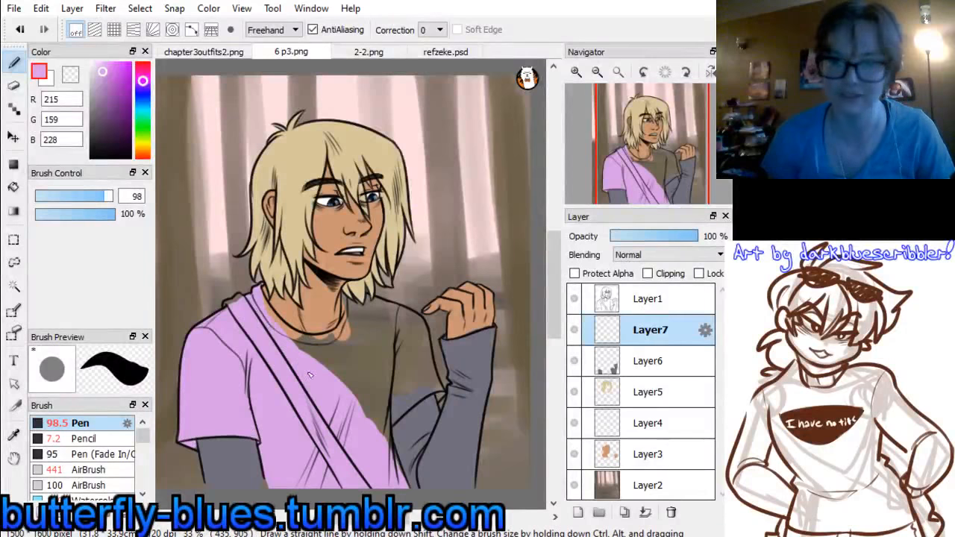
Fill the collar, the rest of the shirt's chest and the other short sleeve with light purple
{"action": "mouse_move", "coordinate": [259, 295]}
{"action": "left_mouse_down"}
{"action": "mouse_move", "coordinate": [307, 355]}
{"action": "mouse_move", "coordinate": [286, 335]}
{"action": "mouse_move", "coordinate": [339, 351]}
{"action": "mouse_move", "coordinate": [301, 348]}
{"action": "mouse_move", "coordinate": [365, 339]}
{"action": "mouse_move", "coordinate": [317, 344]}
{"action": "mouse_move", "coordinate": [361, 326]}
{"action": "mouse_move", "coordinate": [372, 307]}
{"action": "mouse_move", "coordinate": [349, 346]}
{"action": "left_mouse_up"}
{"action": "key", "text": "ctrl+z"}
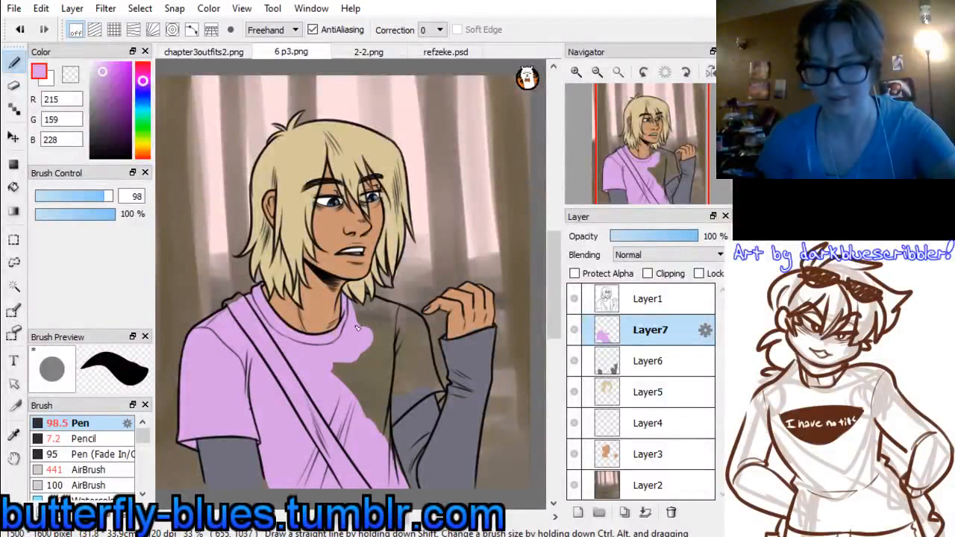
{"action": "mouse_move", "coordinate": [346, 351]}
{"action": "left_mouse_down"}
{"action": "mouse_move", "coordinate": [379, 344]}
{"action": "mouse_move", "coordinate": [385, 378]}
{"action": "left_mouse_up"}
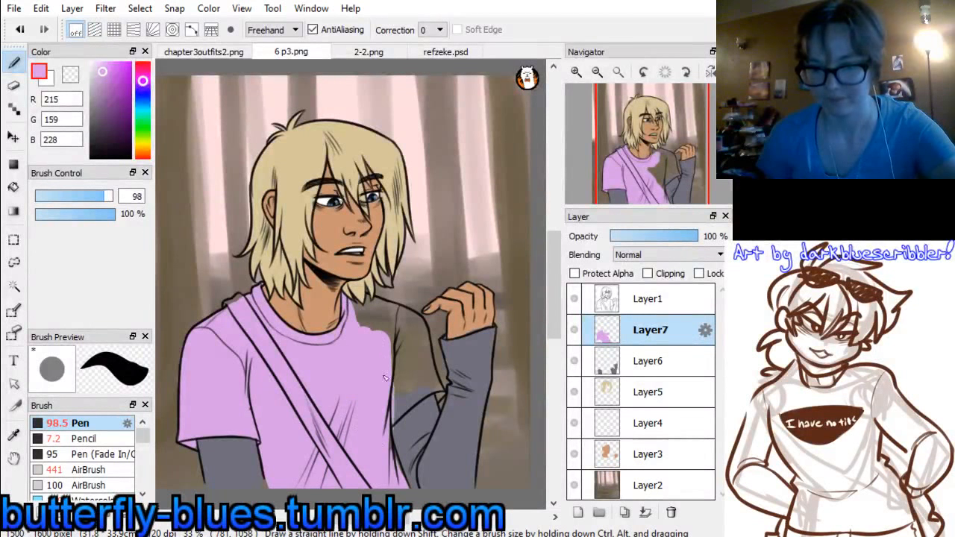
{"action": "left_click_drag", "start_coordinate": [367, 322], "coordinate": [358, 314]}
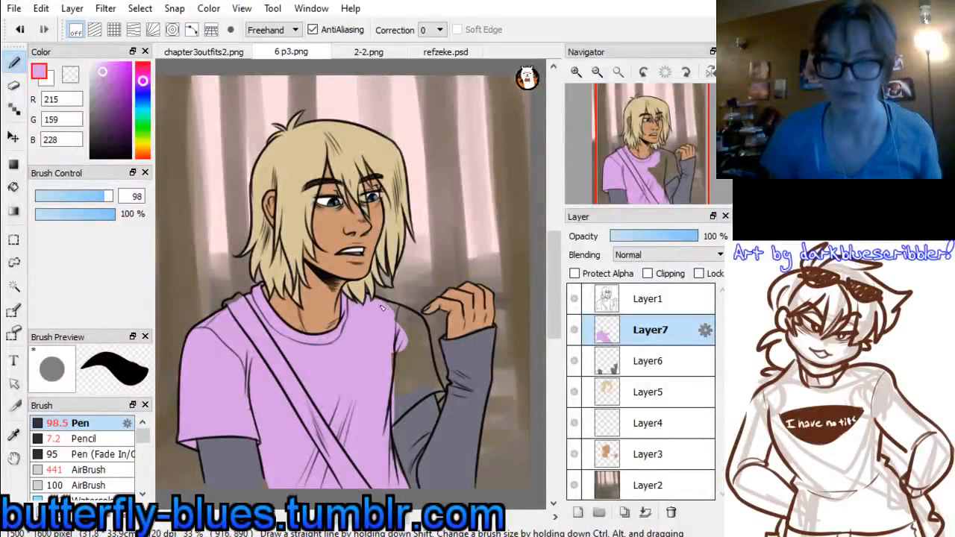
{"action": "mouse_move", "coordinate": [417, 329]}
{"action": "left_mouse_down"}
{"action": "mouse_move", "coordinate": [417, 381]}
{"action": "mouse_move", "coordinate": [400, 380]}
{"action": "left_mouse_up"}
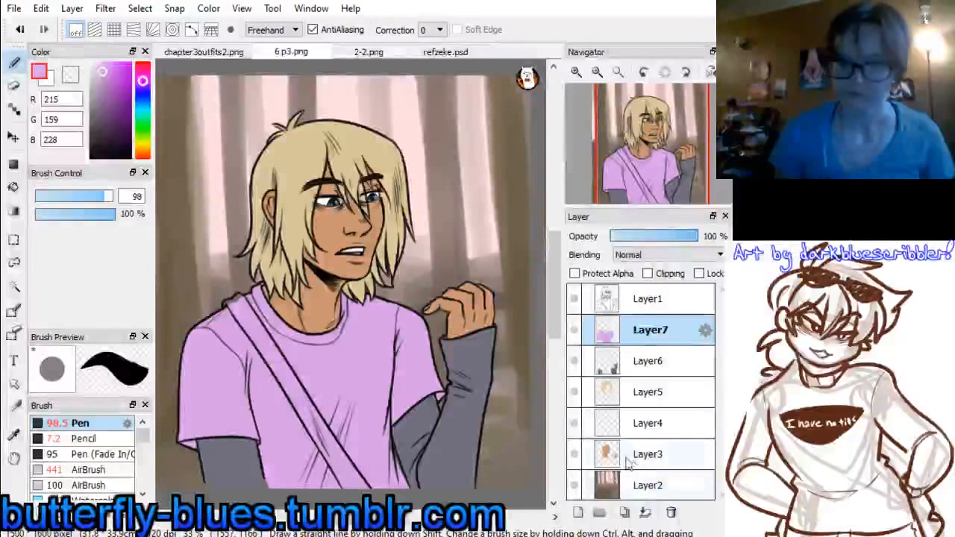
Add a new layer above the shirt layer and sample brown, RGB 108, 88, 69, from the shoulder bag in refzeke.psd
{"action": "left_click", "coordinate": [578, 513]}
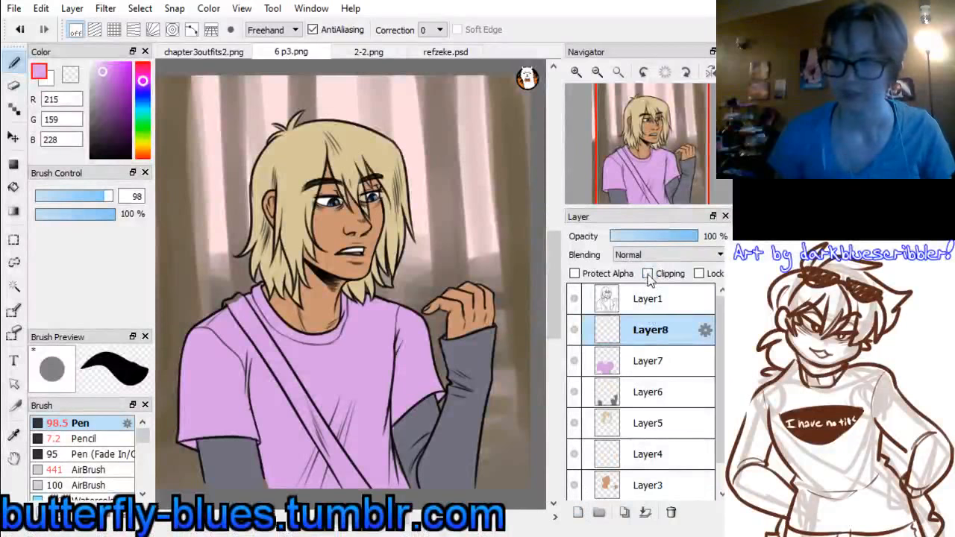
{"action": "left_click", "coordinate": [647, 274]}
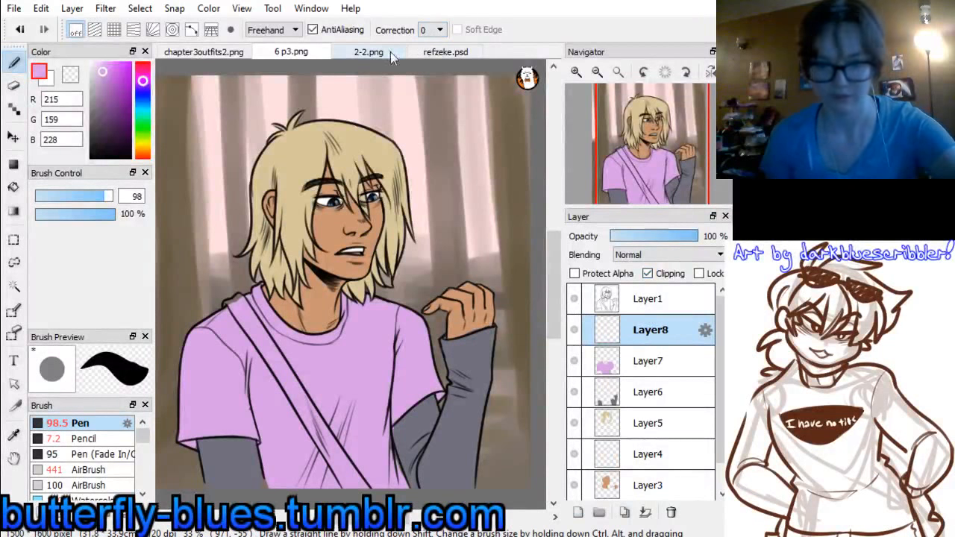
{"action": "left_click", "coordinate": [446, 58]}
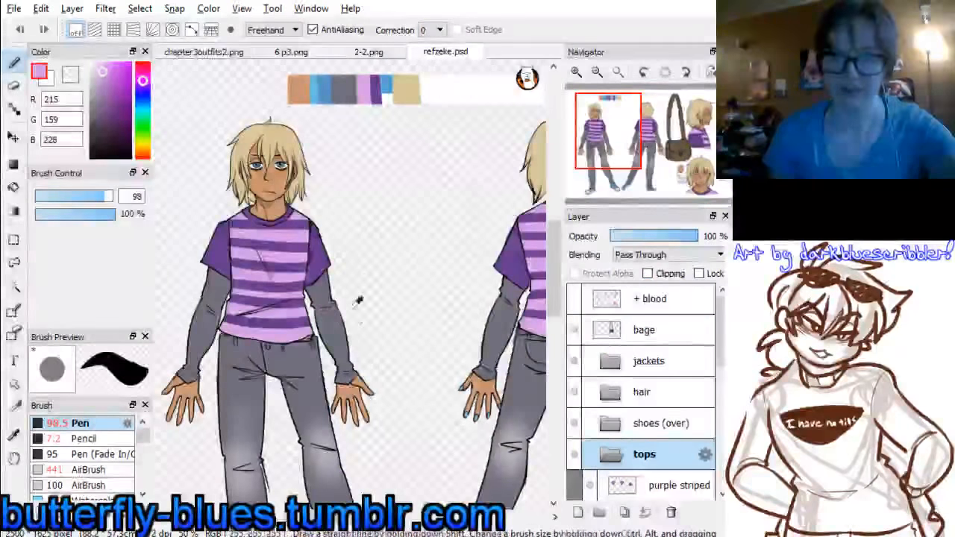
{"action": "left_click", "coordinate": [369, 52]}
{"action": "left_click", "coordinate": [445, 52]}
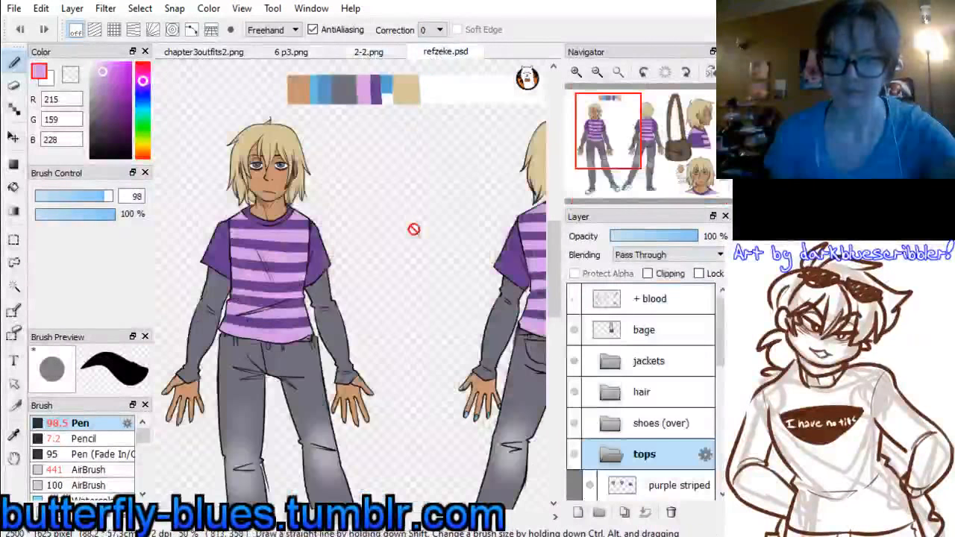
{"action": "mouse_move", "coordinate": [611, 129]}
{"action": "left_mouse_down"}
{"action": "mouse_move", "coordinate": [644, 128]}
{"action": "mouse_move", "coordinate": [659, 149]}
{"action": "left_mouse_up"}
{"action": "left_click", "coordinate": [427, 261], "text": "alt"}
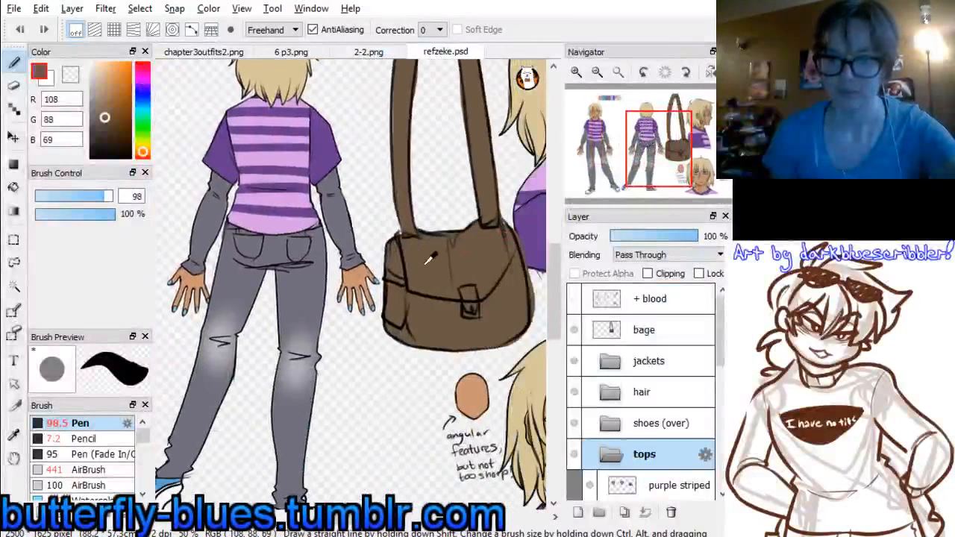
Return to 6 p3.png and fill the whole bag strap with brown on the unclipped new layer
{"action": "left_click", "coordinate": [369, 52]}
{"action": "left_click", "coordinate": [291, 51]}
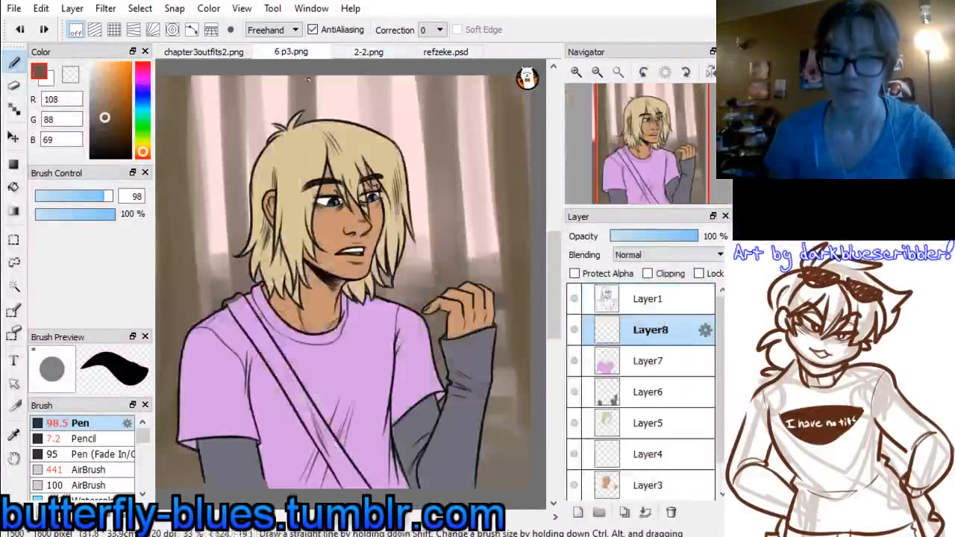
{"action": "mouse_move", "coordinate": [306, 409]}
{"action": "left_mouse_down"}
{"action": "mouse_move", "coordinate": [345, 466]}
{"action": "mouse_move", "coordinate": [302, 396]}
{"action": "mouse_move", "coordinate": [360, 499]}
{"action": "left_mouse_up"}
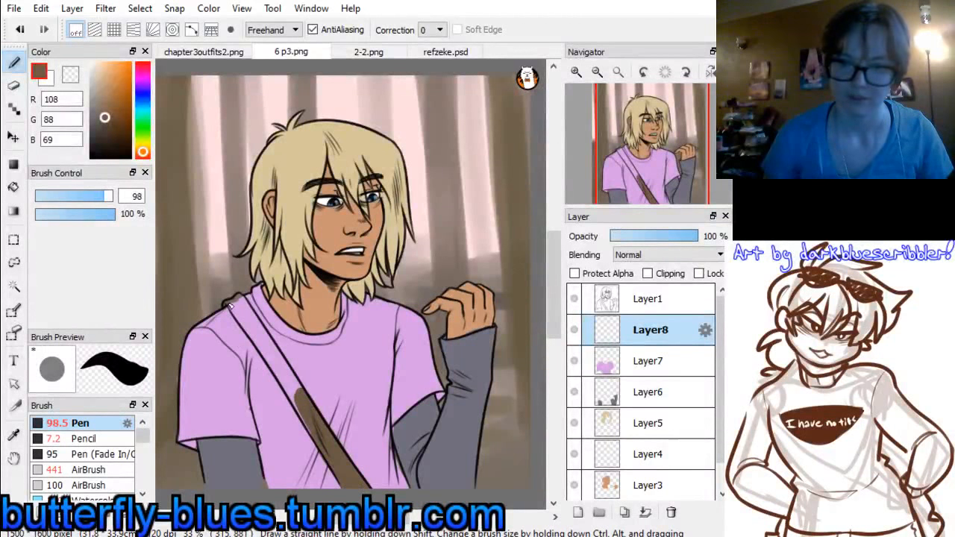
{"action": "left_click_drag", "start_coordinate": [240, 300], "coordinate": [316, 428]}
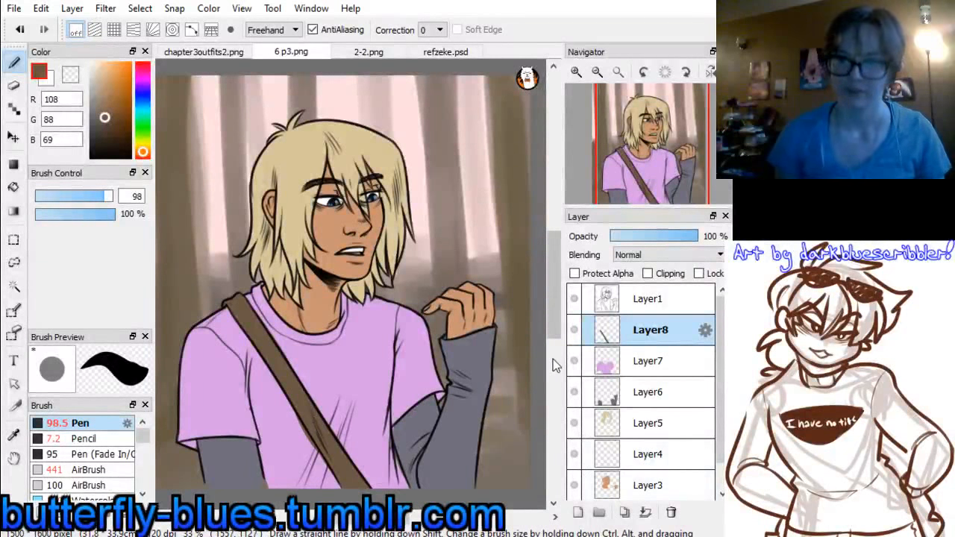
Add a new layer directly above the skin layer, Layer3, and turn on clipping for it
{"action": "left_click_drag", "start_coordinate": [665, 172], "coordinate": [645, 156]}
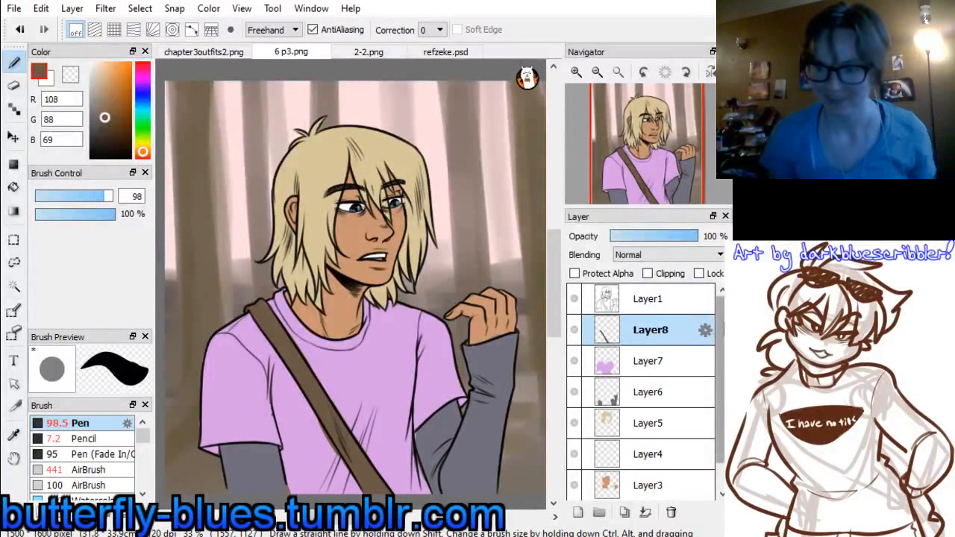
{"action": "scroll", "coordinate": [717, 344], "scroll_direction": "down", "scroll_amount": 1}
{"action": "left_click", "coordinate": [627, 457]}
{"action": "left_click", "coordinate": [578, 512]}
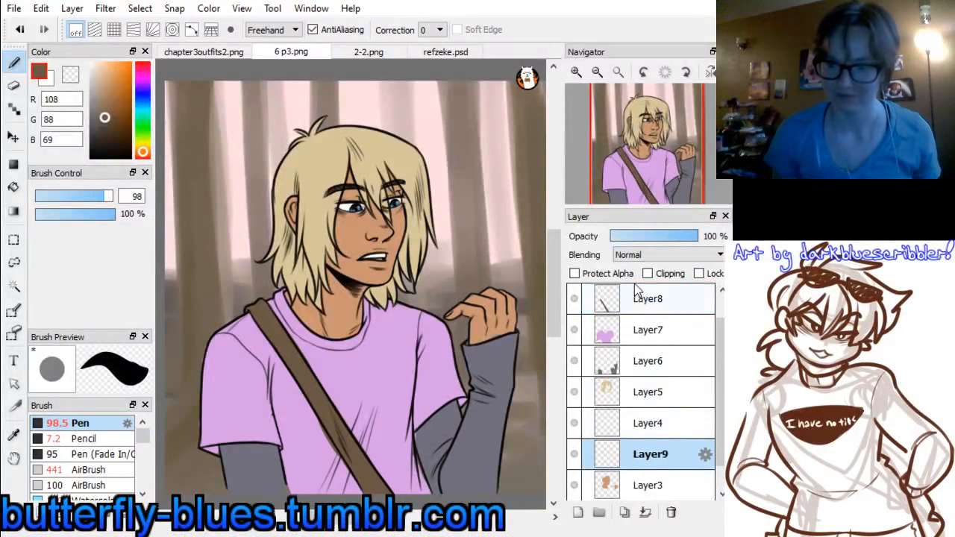
{"action": "left_click", "coordinate": [648, 273]}
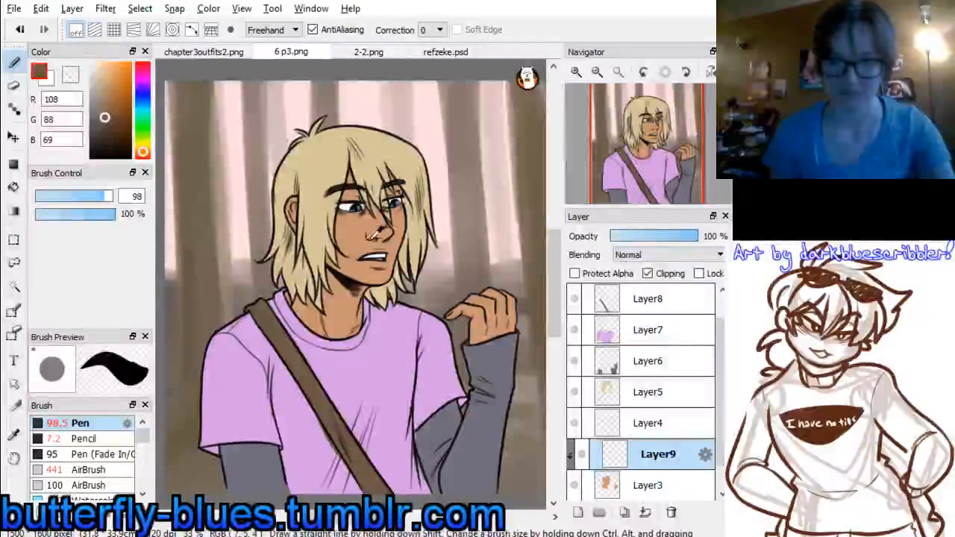
Sample the skin tone, shift it to reddish brown, RGB 176, 86, 77, and choose the Watercolor brush at size 78
{"action": "left_click", "coordinate": [345, 236], "text": "alt"}
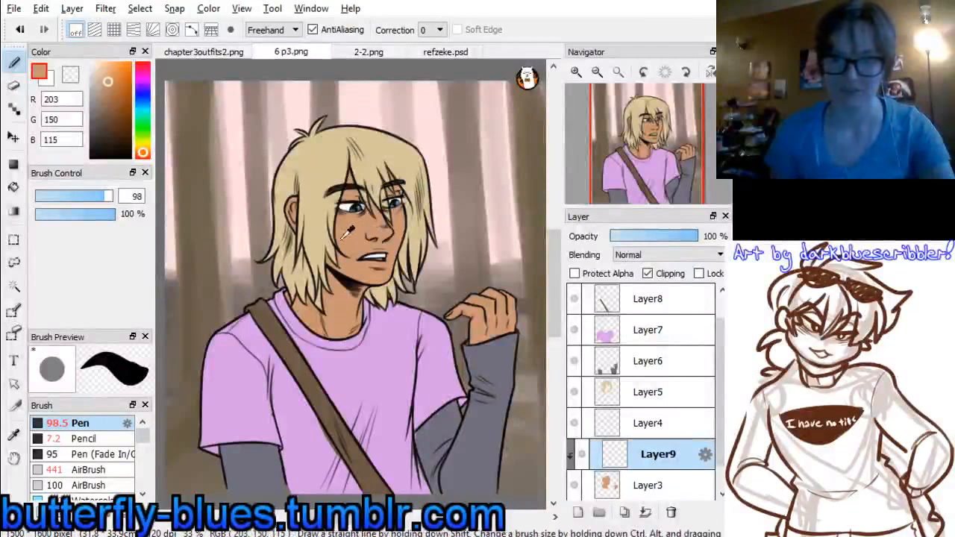
{"action": "left_click", "coordinate": [144, 156]}
{"action": "left_click", "coordinate": [112, 91]}
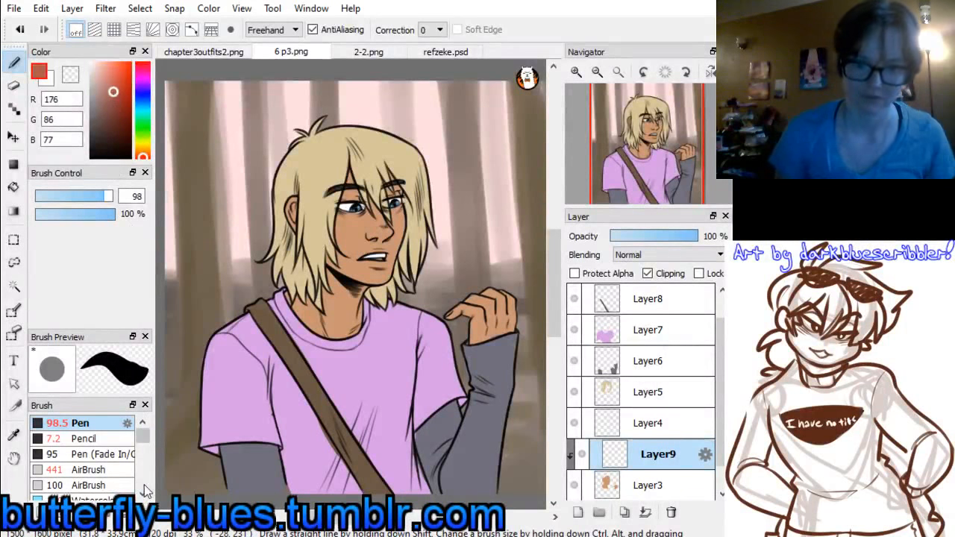
{"action": "scroll", "coordinate": [143, 498], "scroll_direction": "down", "scroll_amount": 3}
{"action": "left_click", "coordinate": [97, 455]}
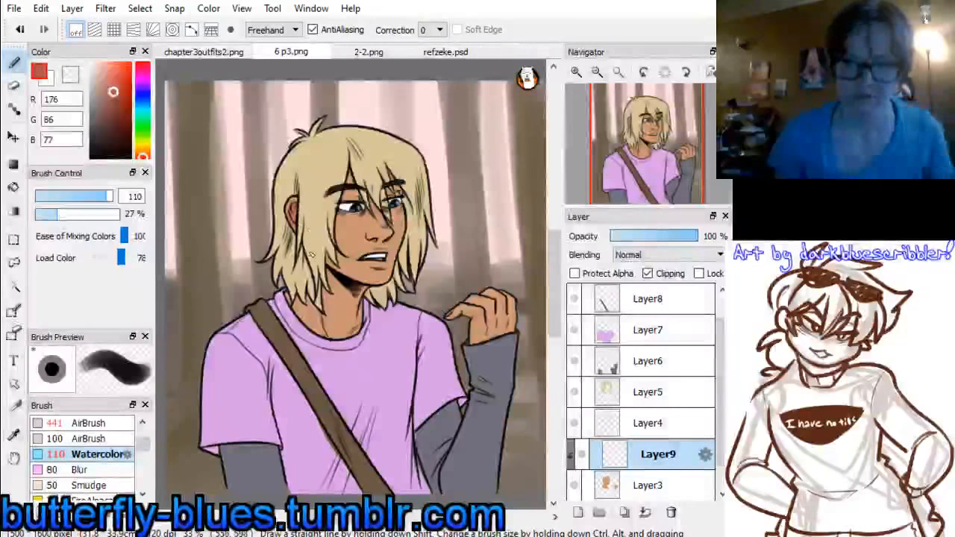
{"action": "left_click", "coordinate": [100, 197]}
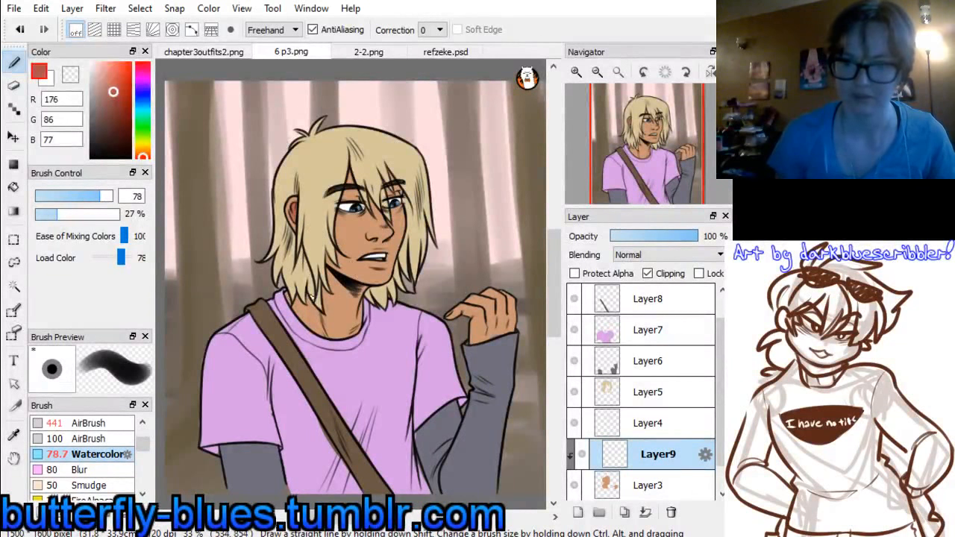
Shade the neck, cheek and forehead along the hair with reddish brown, undoing and repainting unwanted face strokes
{"action": "mouse_move", "coordinate": [313, 297]}
{"action": "left_mouse_down"}
{"action": "mouse_move", "coordinate": [350, 358]}
{"action": "mouse_move", "coordinate": [323, 335]}
{"action": "mouse_move", "coordinate": [352, 338]}
{"action": "mouse_move", "coordinate": [362, 313]}
{"action": "left_mouse_up"}
{"action": "mouse_move", "coordinate": [327, 273]}
{"action": "left_mouse_down"}
{"action": "mouse_move", "coordinate": [354, 296]}
{"action": "mouse_move", "coordinate": [354, 315]}
{"action": "mouse_move", "coordinate": [326, 282]}
{"action": "mouse_move", "coordinate": [326, 328]}
{"action": "left_mouse_up"}
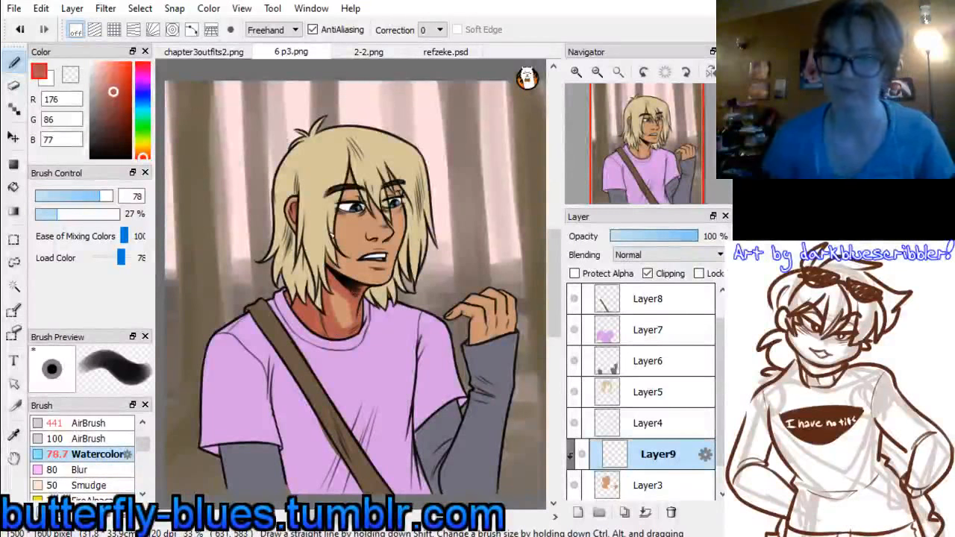
{"action": "left_click_drag", "start_coordinate": [336, 228], "coordinate": [378, 279]}
{"action": "key", "text": "ctrl+z"}
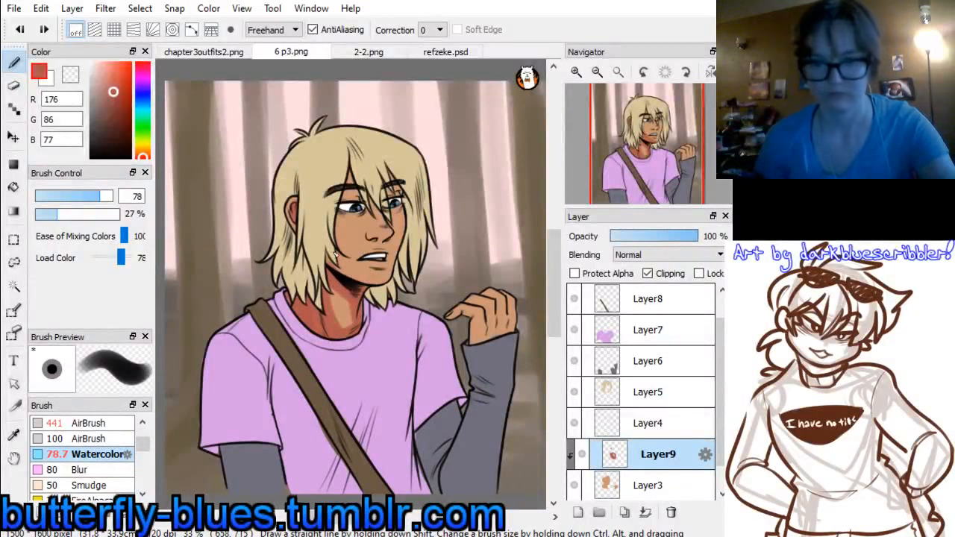
{"action": "left_click_drag", "start_coordinate": [324, 233], "coordinate": [367, 293]}
{"action": "left_click_drag", "start_coordinate": [343, 200], "coordinate": [352, 270]}
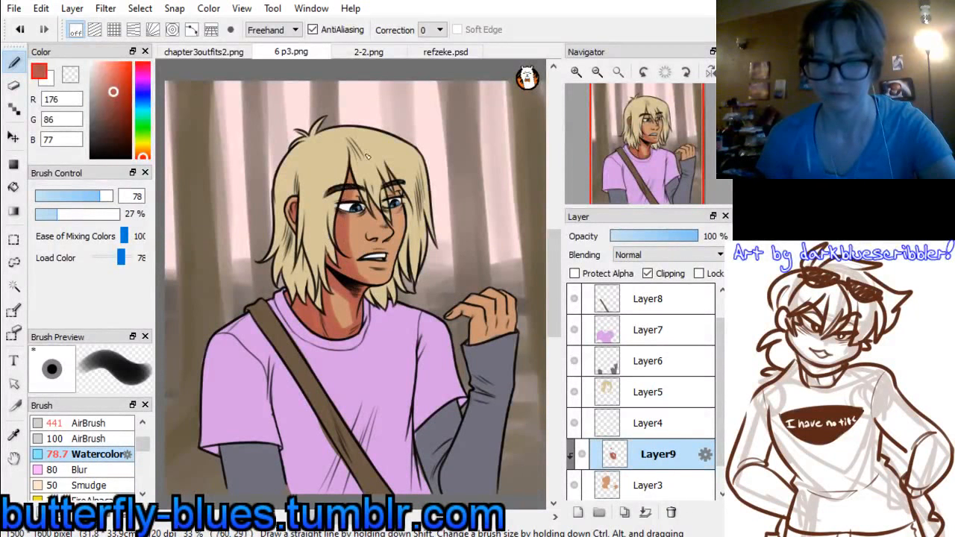
{"action": "key", "text": "ctrl+z"}
{"action": "mouse_move", "coordinate": [349, 169]}
{"action": "left_mouse_down"}
{"action": "mouse_move", "coordinate": [339, 261]}
{"action": "mouse_move", "coordinate": [388, 232]}
{"action": "left_mouse_up"}
{"action": "key", "text": "ctrl+z"}
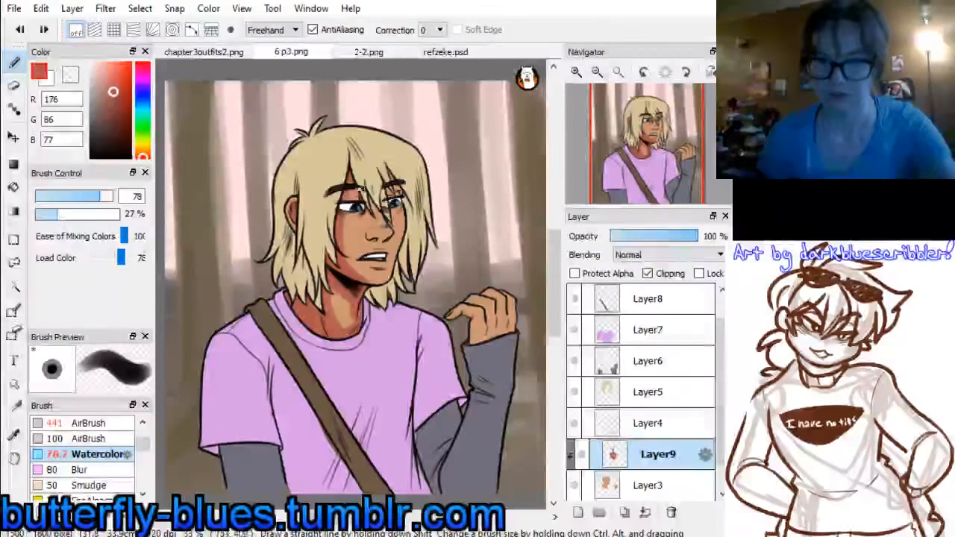
Set the Watercolor size to 47, shade the nose and eye area, and soften the face with sampled skin tone, RGB 203, 150, 115
{"action": "left_click", "coordinate": [93, 197]}
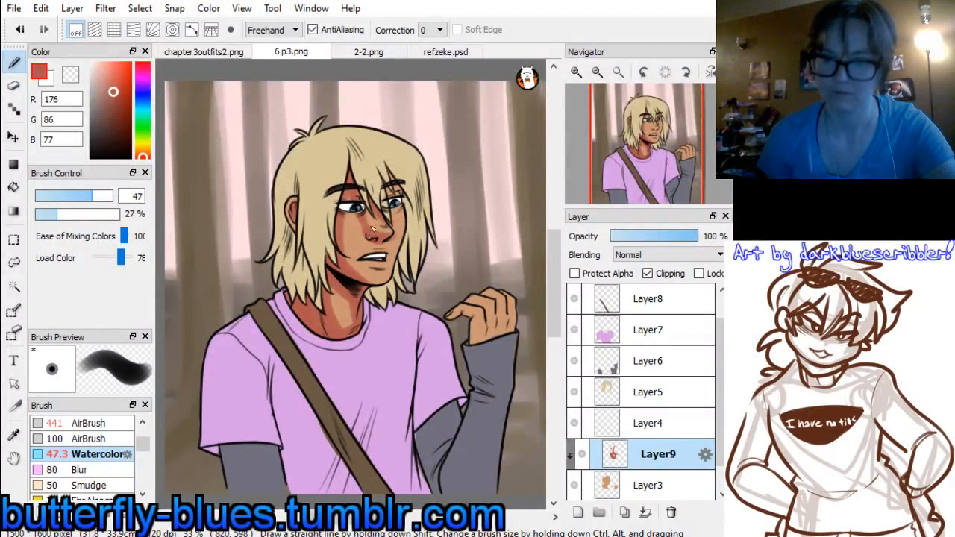
{"action": "mouse_move", "coordinate": [388, 181]}
{"action": "left_mouse_down"}
{"action": "mouse_move", "coordinate": [393, 195]}
{"action": "mouse_move", "coordinate": [391, 172]}
{"action": "left_mouse_up"}
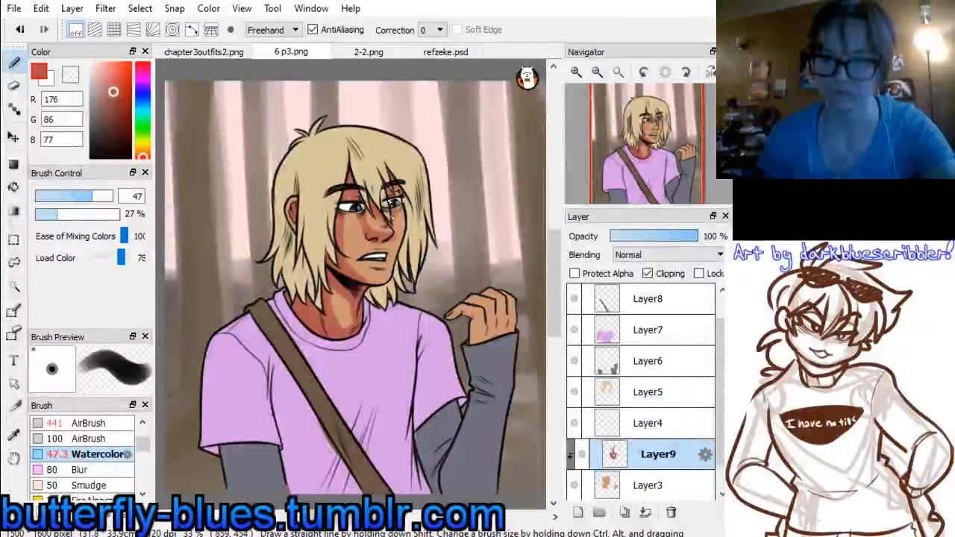
{"action": "left_click", "coordinate": [358, 262], "text": "alt"}
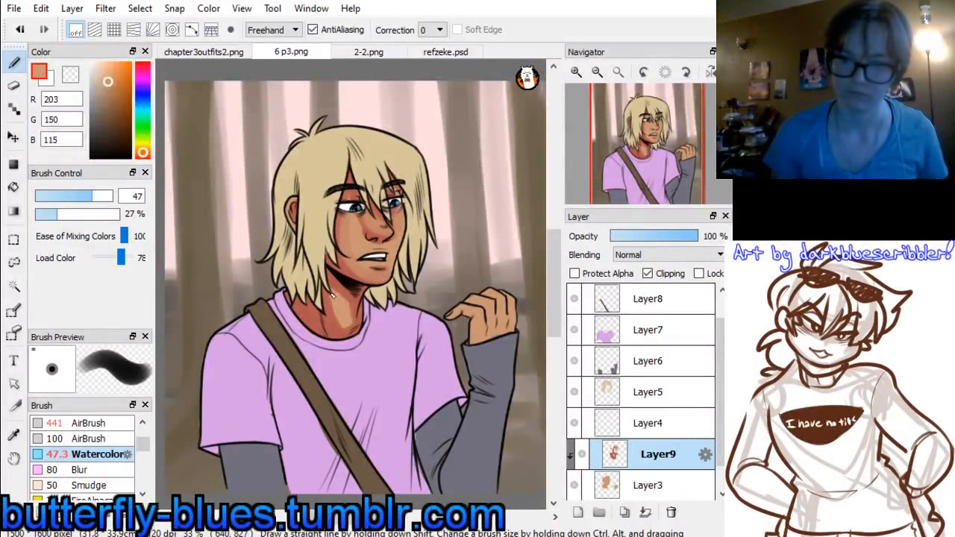
Set the Watercolor size to 74, shade the raised hand with reddish brown, RGB 176, 86, 77, and blend it with sampled skin tone
{"action": "left_click", "coordinate": [98, 197]}
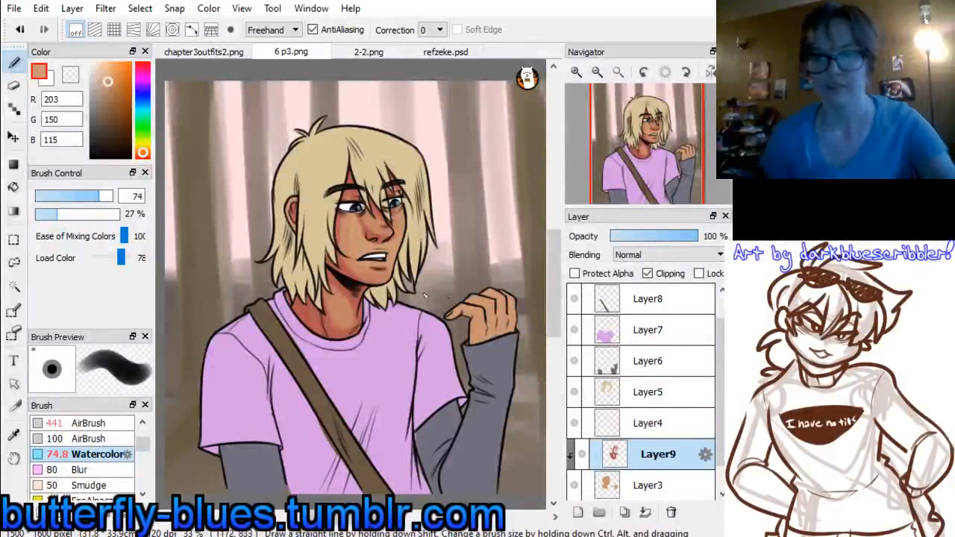
{"action": "left_click", "coordinate": [308, 303], "text": "alt"}
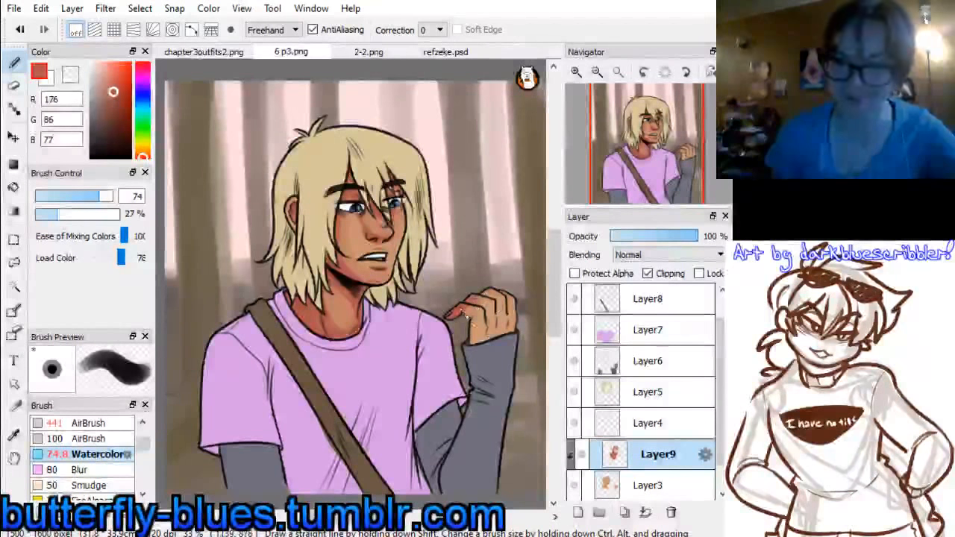
{"action": "left_click_drag", "start_coordinate": [464, 314], "coordinate": [476, 334]}
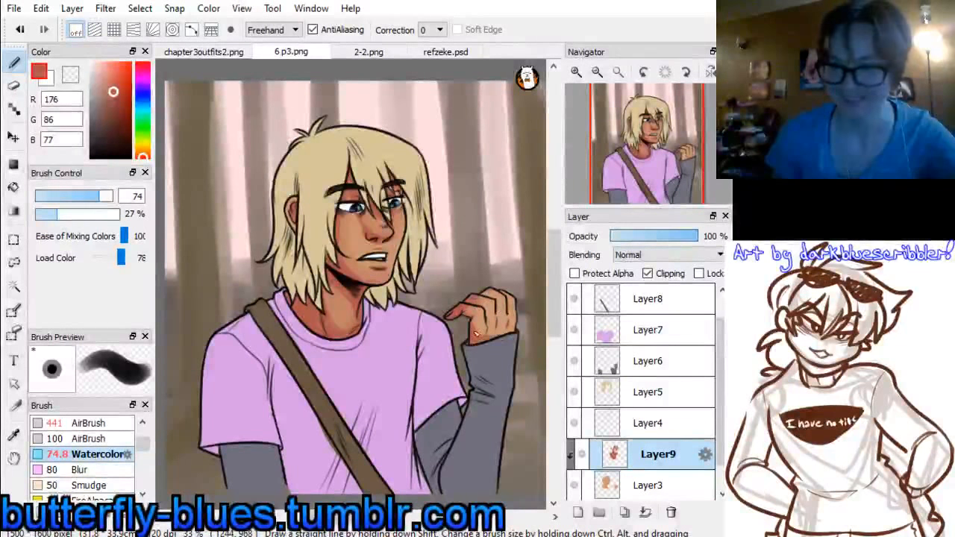
{"action": "left_click", "coordinate": [512, 311], "text": "alt"}
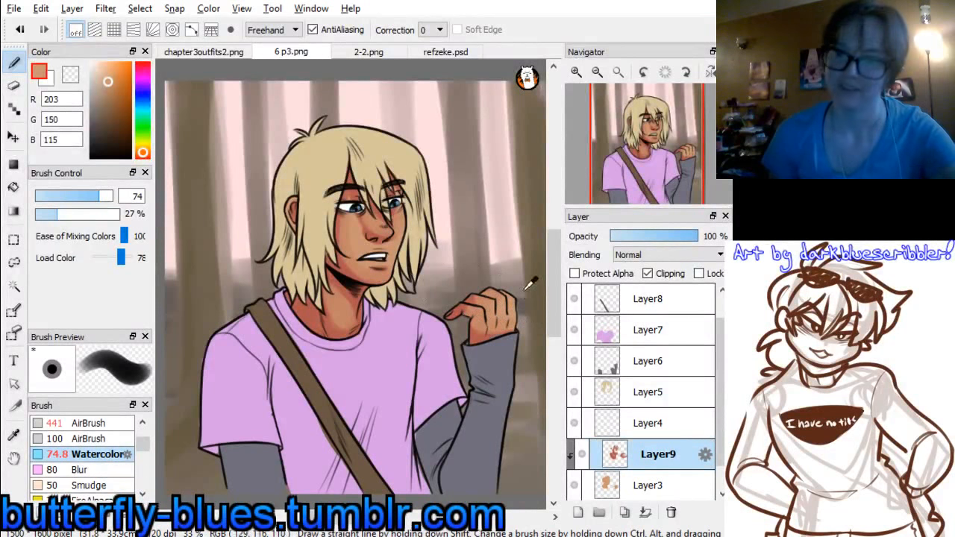
Highlight the raised hand and face with light peach, RGB 243, 210, 159, at Watercolor size 29, and merge the shading into Layer3
{"action": "left_click_drag", "start_coordinate": [142, 153], "coordinate": [142, 149]}
{"action": "left_click_drag", "start_coordinate": [108, 76], "coordinate": [104, 66]}
{"action": "left_click_drag", "start_coordinate": [102, 197], "coordinate": [81, 203]}
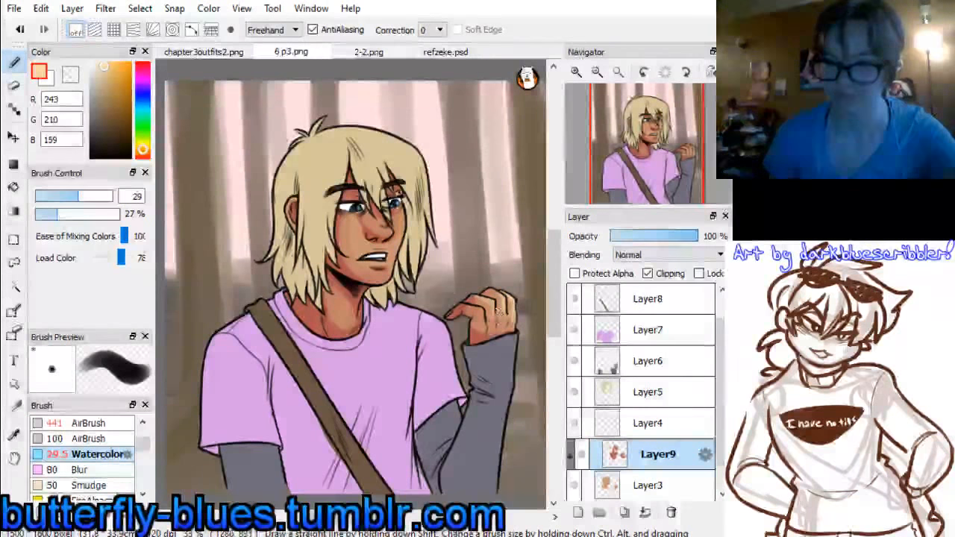
{"action": "mouse_move", "coordinate": [499, 331]}
{"action": "left_mouse_down"}
{"action": "mouse_move", "coordinate": [496, 310]}
{"action": "mouse_move", "coordinate": [484, 314]}
{"action": "left_mouse_up"}
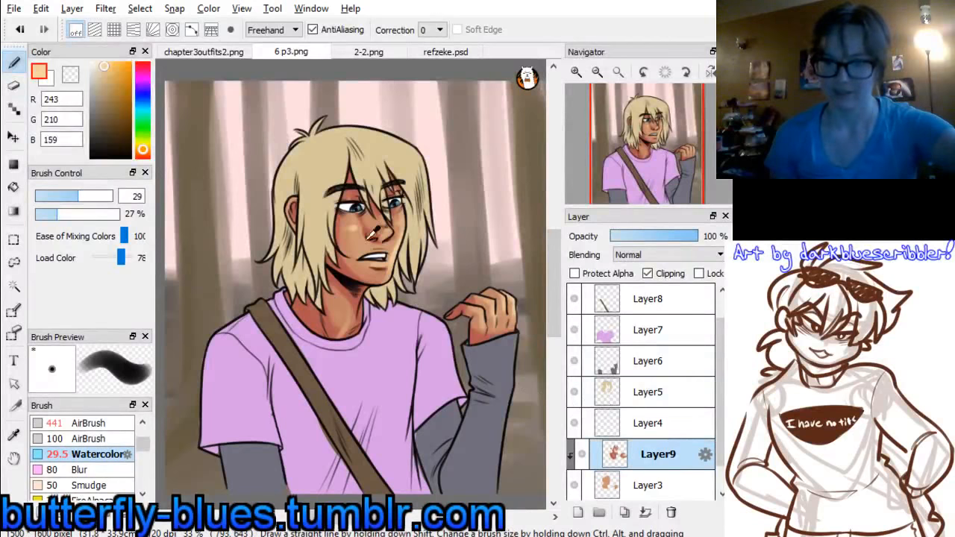
{"action": "left_click", "coordinate": [359, 238], "text": "alt"}
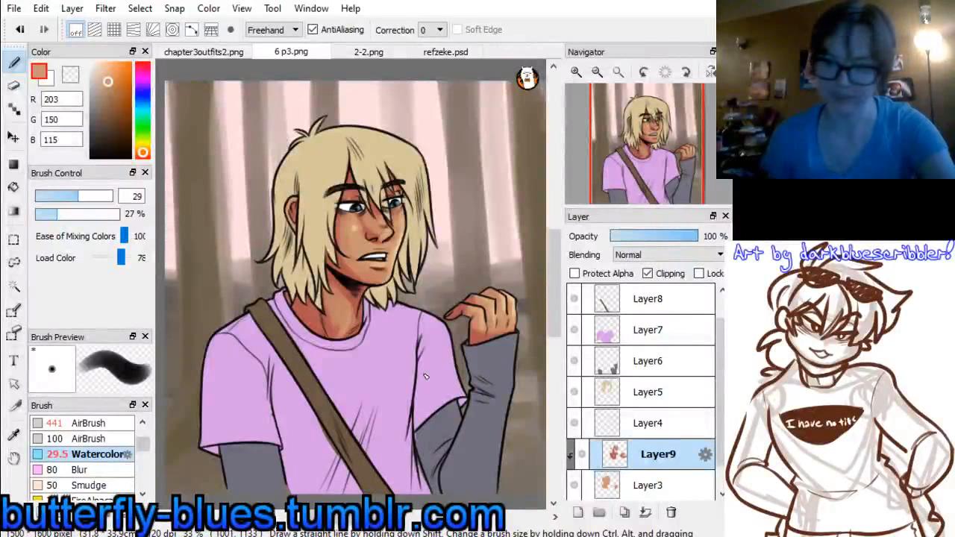
{"action": "key", "text": "ctrl+e"}
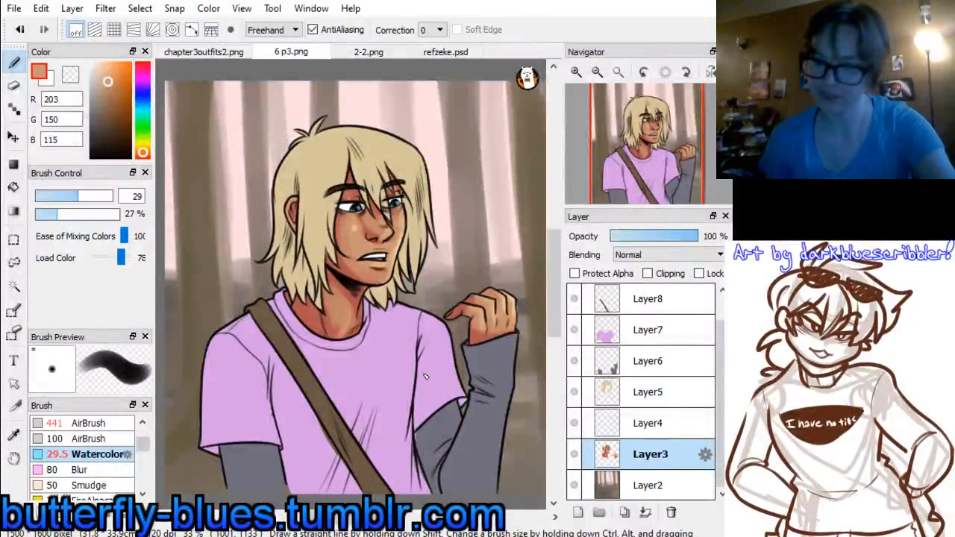
Add a clipped layer above Layer4 and choose bluish grey, RGB 182, 180, 198, with the Watercolor size at 41
{"action": "left_click", "coordinate": [581, 425]}
{"action": "left_click", "coordinate": [577, 513]}
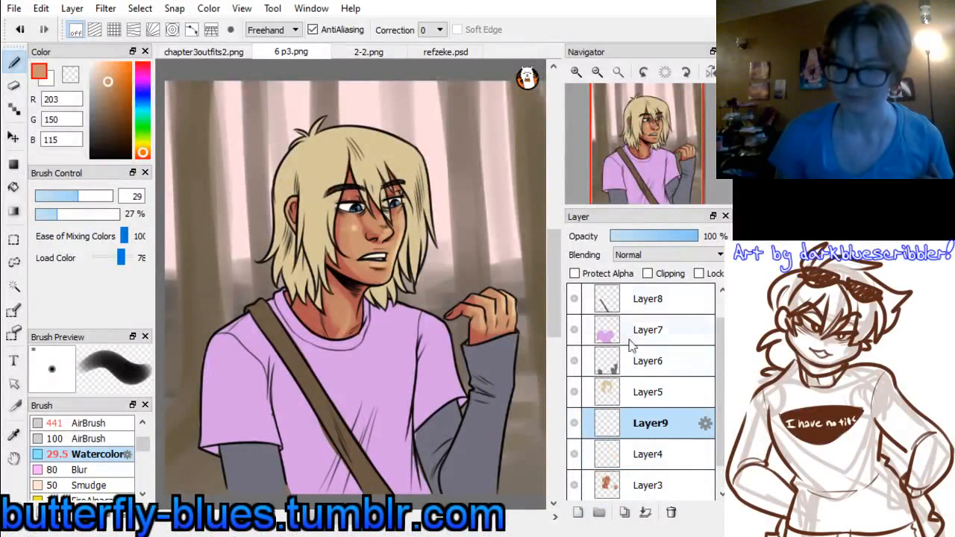
{"action": "left_click", "coordinate": [647, 273]}
{"action": "left_click", "coordinate": [142, 91]}
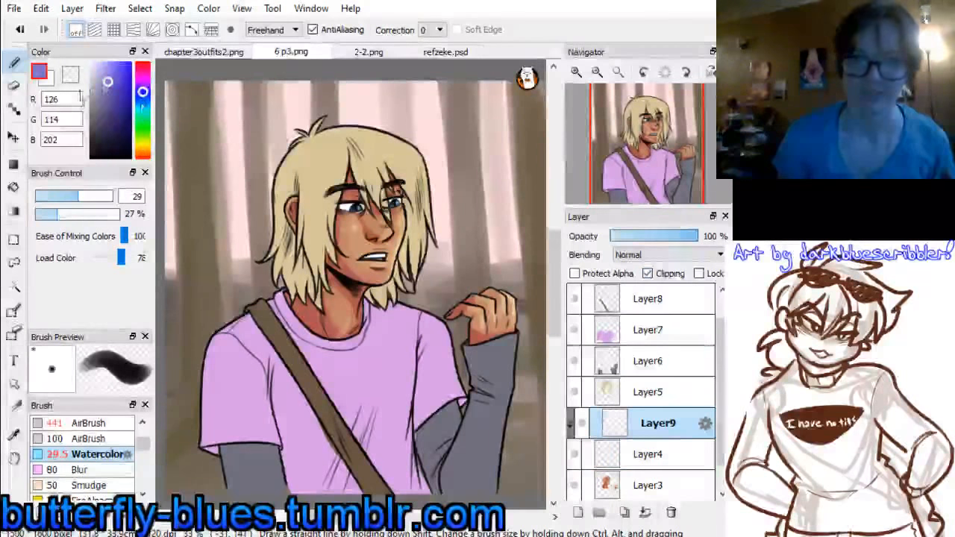
{"action": "left_click_drag", "start_coordinate": [97, 84], "coordinate": [93, 83]}
{"action": "left_click", "coordinate": [87, 197]}
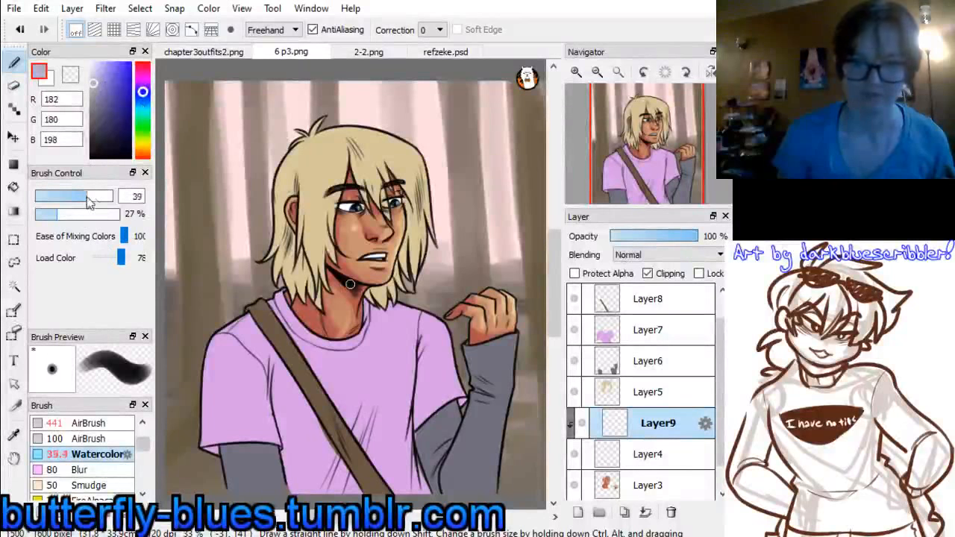
{"action": "left_click", "coordinate": [88, 197]}
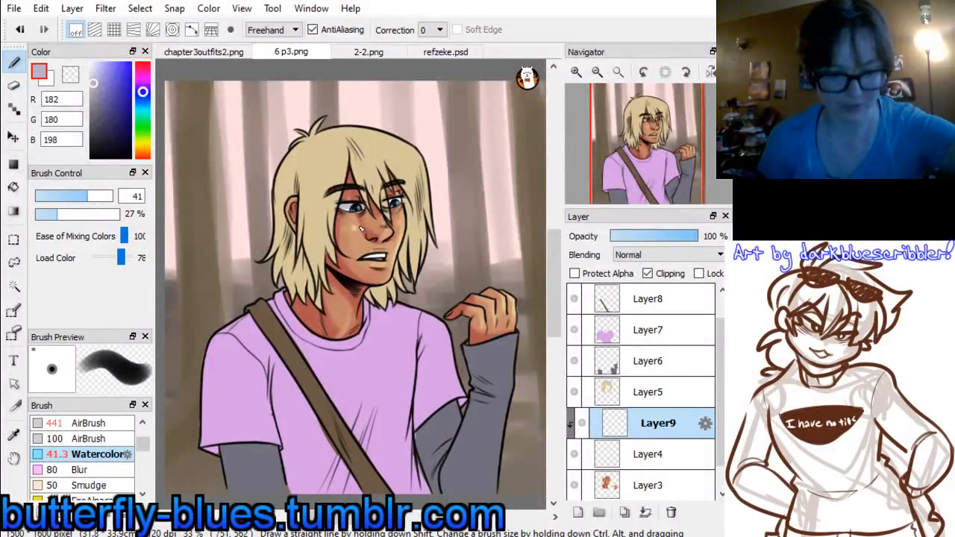
Set the clipped layer's blending to Multiply and merge it and Layer4 down into Layer3
{"action": "left_click", "coordinate": [640, 256]}
{"action": "left_click", "coordinate": [638, 279]}
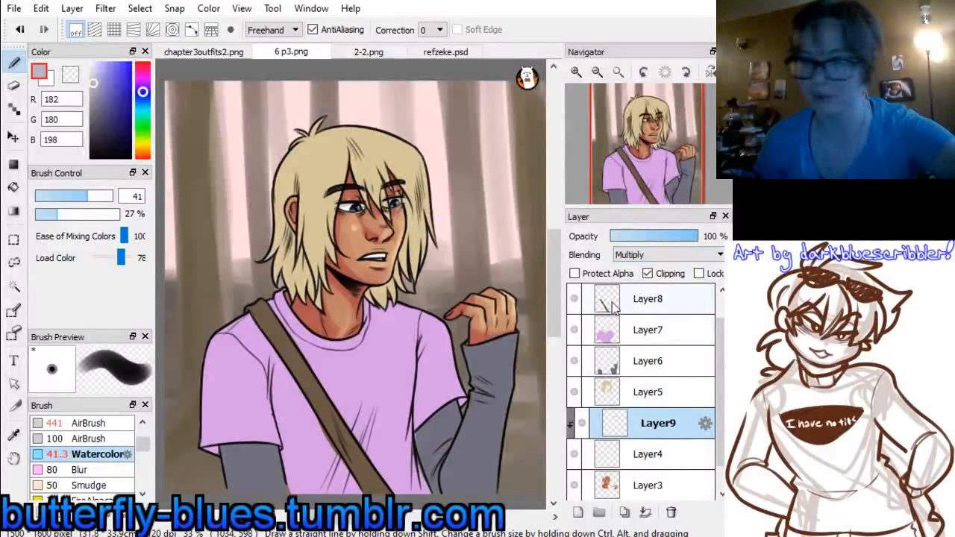
{"action": "key", "text": "ctrl+z"}
{"action": "key", "text": "ctrl+z"}
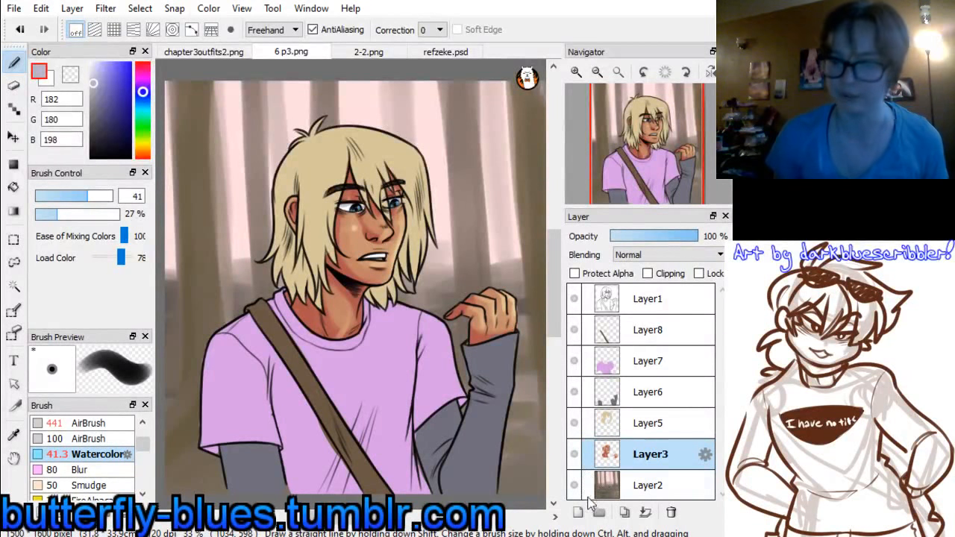
Add a clipped layer above the hair layer, Layer5, and check refzeke.psd and chapter3outfits2.png for reference
{"action": "left_click", "coordinate": [601, 424]}
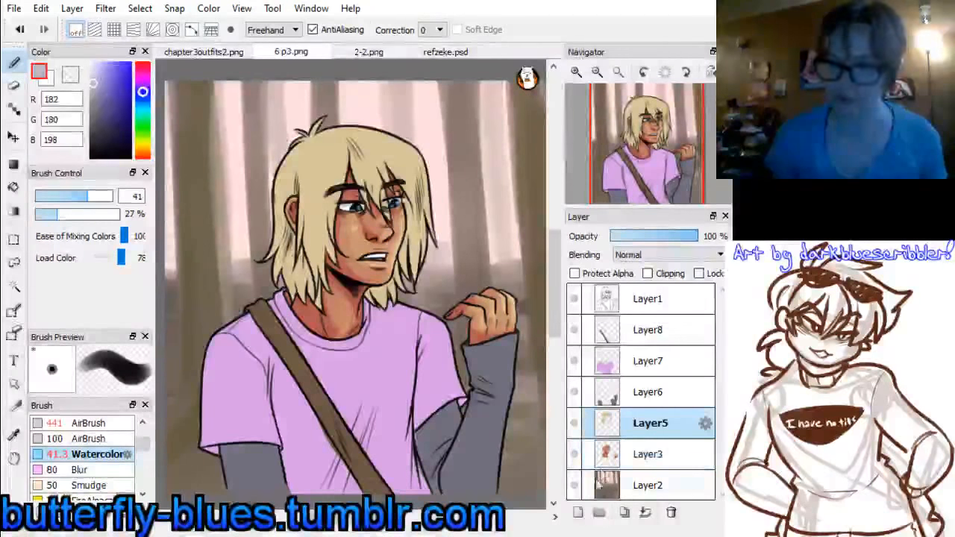
{"action": "left_click", "coordinate": [578, 512]}
{"action": "left_click", "coordinate": [647, 274]}
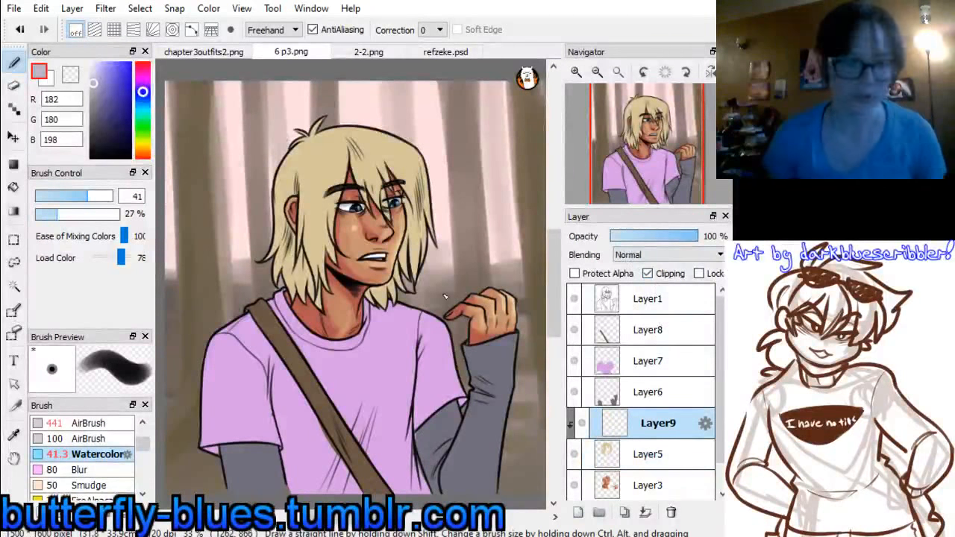
{"action": "left_click", "coordinate": [445, 51]}
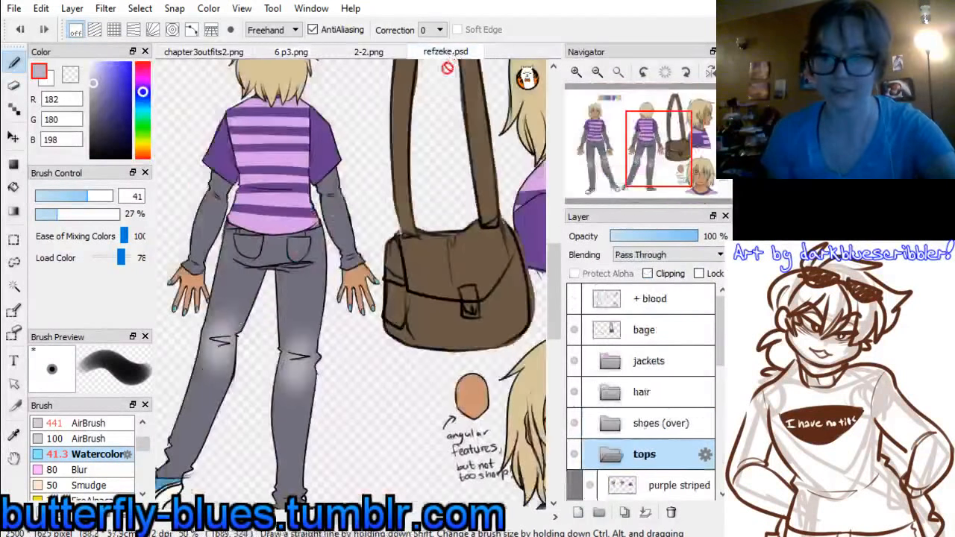
{"action": "scroll", "coordinate": [253, 78], "scroll_direction": "up", "scroll_amount": 2}
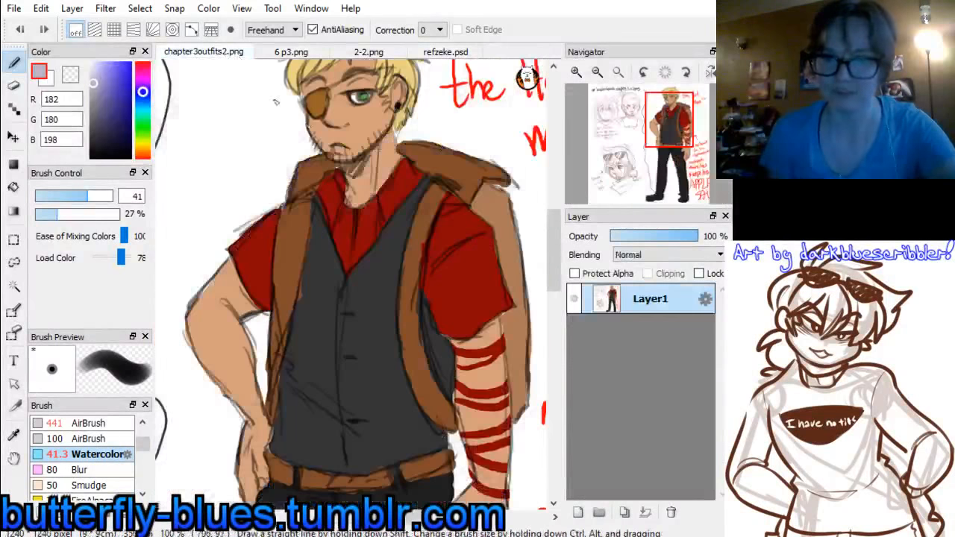
{"action": "left_click", "coordinate": [215, 52]}
{"action": "left_click", "coordinate": [289, 51]}
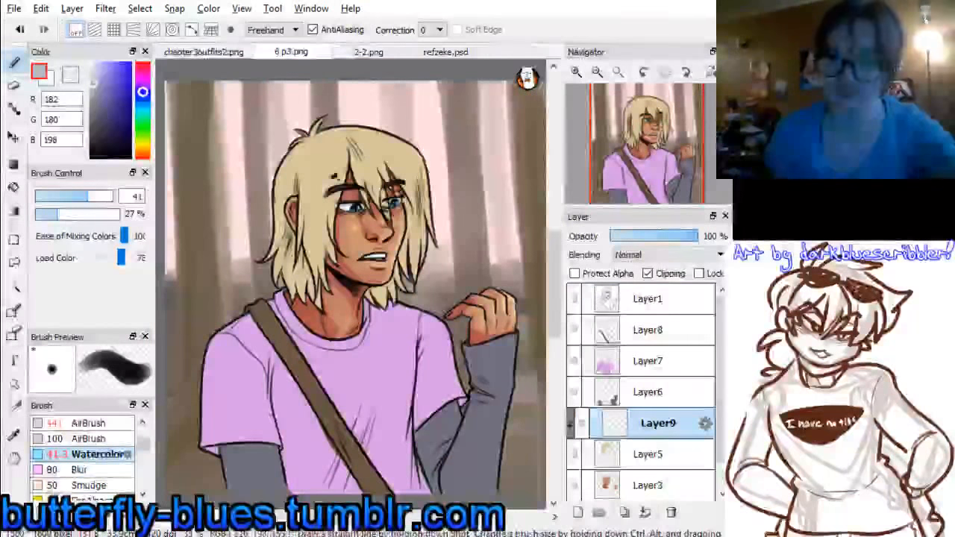
Sample the blond hair colour, shift it to orange brown, RGB 182, 117, 86, and set the Watercolor size to 90
{"action": "right_click", "coordinate": [317, 161]}
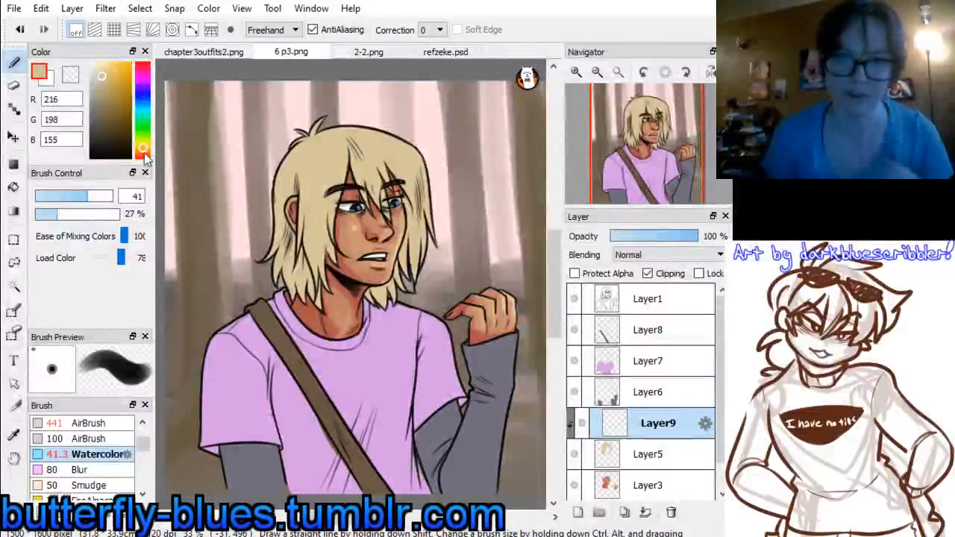
{"action": "left_click_drag", "start_coordinate": [143, 149], "coordinate": [142, 153]}
{"action": "left_click", "coordinate": [109, 86]}
{"action": "left_click_drag", "start_coordinate": [110, 86], "coordinate": [112, 90]}
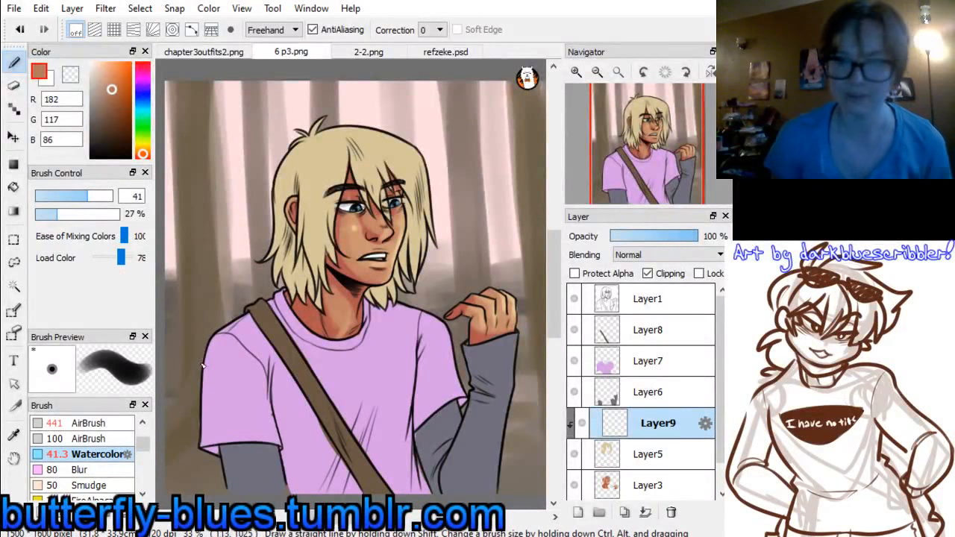
{"action": "left_click", "coordinate": [92, 197]}
{"action": "left_click_drag", "start_coordinate": [93, 196], "coordinate": [106, 196]}
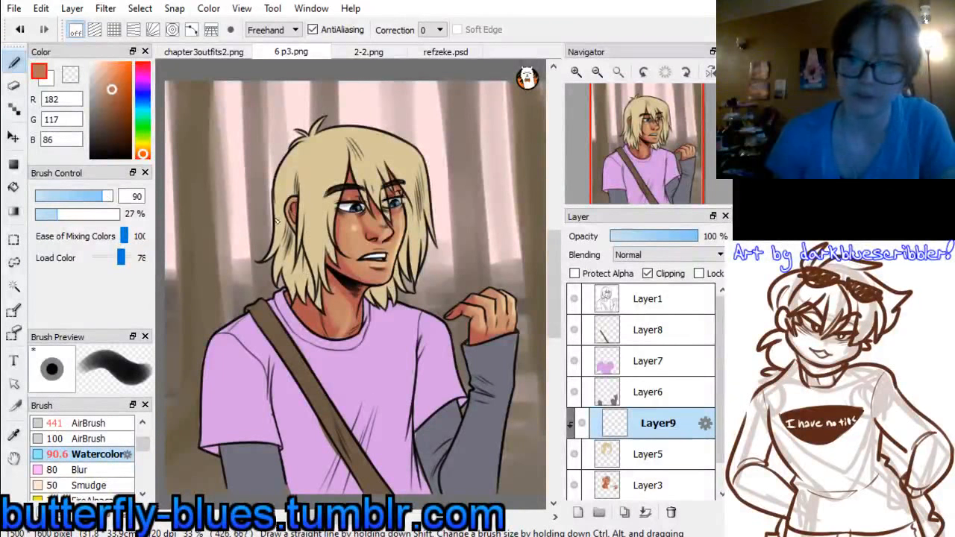
Shade the back of the hair, the strands around the ear and cheek, the parting and the lower far strands with orange brown
{"action": "left_click_drag", "start_coordinate": [280, 182], "coordinate": [284, 293]}
{"action": "left_click_drag", "start_coordinate": [288, 149], "coordinate": [296, 300]}
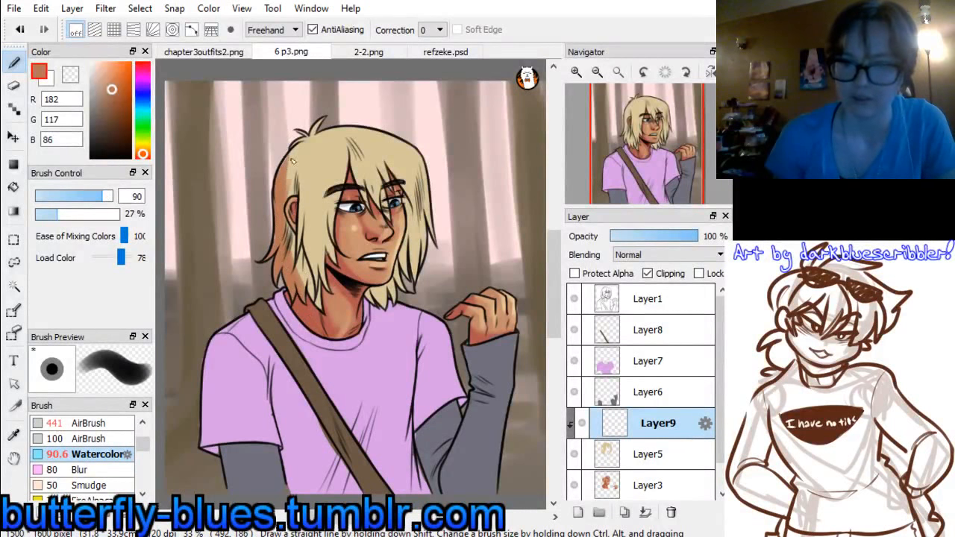
{"action": "mouse_move", "coordinate": [317, 121]}
{"action": "left_mouse_down"}
{"action": "mouse_move", "coordinate": [290, 187]}
{"action": "mouse_move", "coordinate": [319, 287]}
{"action": "left_mouse_up"}
{"action": "left_click_drag", "start_coordinate": [301, 180], "coordinate": [316, 288]}
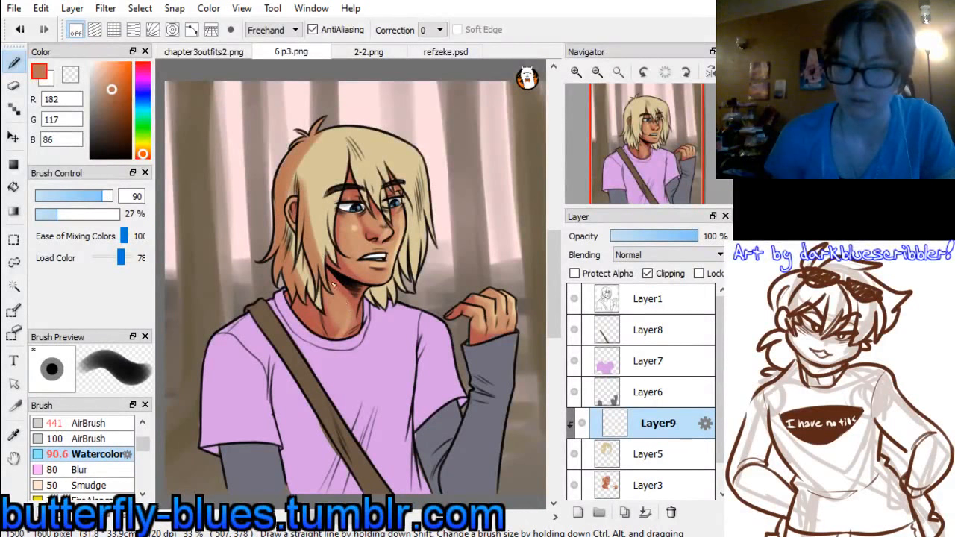
{"action": "left_click_drag", "start_coordinate": [333, 223], "coordinate": [328, 262]}
{"action": "left_click_drag", "start_coordinate": [337, 197], "coordinate": [331, 259]}
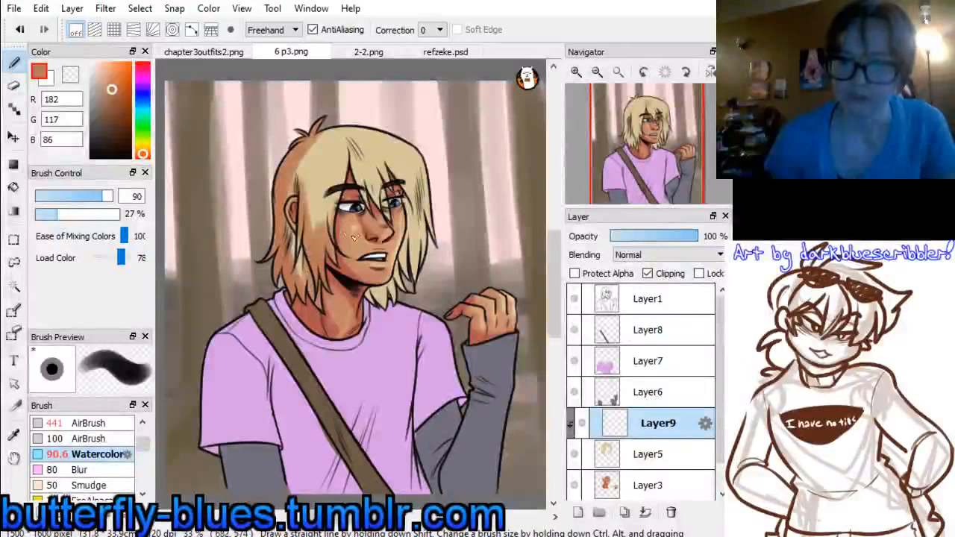
{"action": "left_click_drag", "start_coordinate": [362, 209], "coordinate": [367, 144]}
{"action": "left_click_drag", "start_coordinate": [403, 253], "coordinate": [410, 200]}
{"action": "left_click_drag", "start_coordinate": [405, 278], "coordinate": [408, 202]}
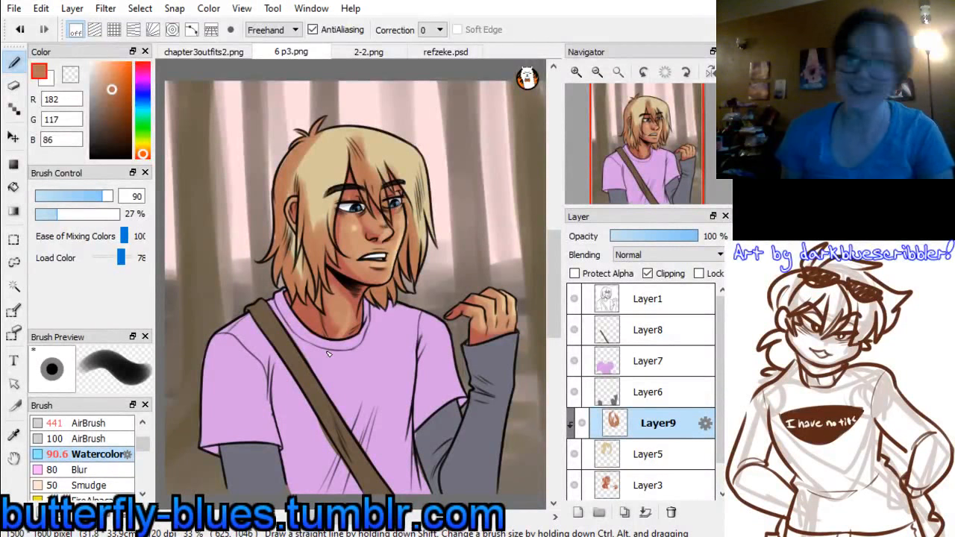
Sample the blond base, RGB 216, 198, 155, and blend the hair shading around the crown and above the ear
{"action": "left_click", "coordinate": [321, 154], "text": "alt"}
{"action": "left_click_drag", "start_coordinate": [315, 187], "coordinate": [308, 234]}
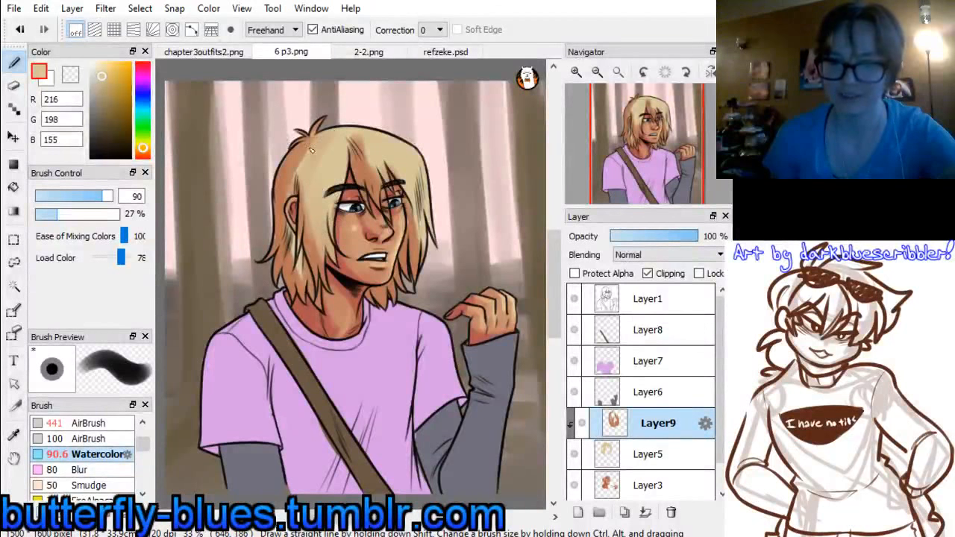
{"action": "left_click_drag", "start_coordinate": [312, 150], "coordinate": [301, 159]}
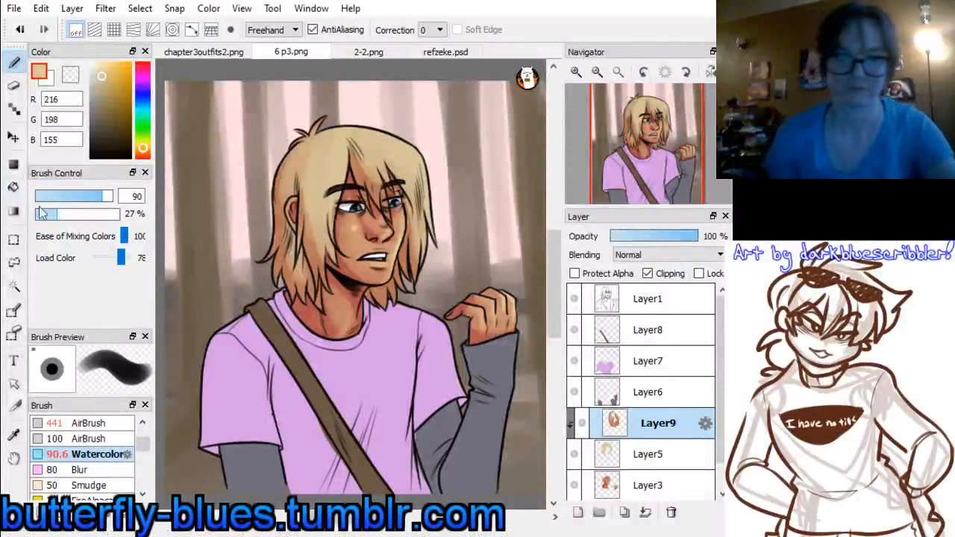
Lasso a curved highlight area across the fringe and far side of the hair and airbrush it white at size 337
{"action": "left_click", "coordinate": [14, 262]}
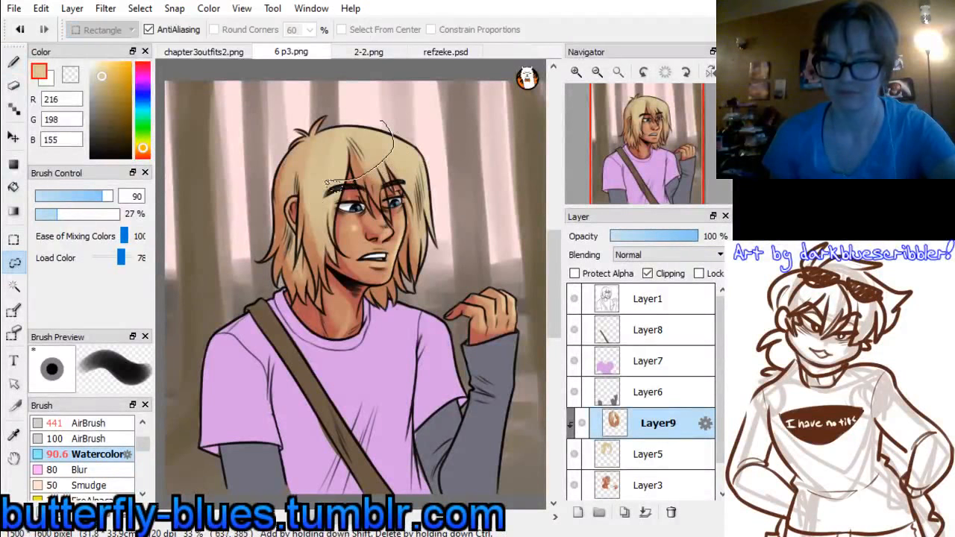
{"action": "mouse_move", "coordinate": [417, 192]}
{"action": "left_mouse_down"}
{"action": "mouse_move", "coordinate": [434, 178]}
{"action": "mouse_move", "coordinate": [381, 121]}
{"action": "left_mouse_up"}
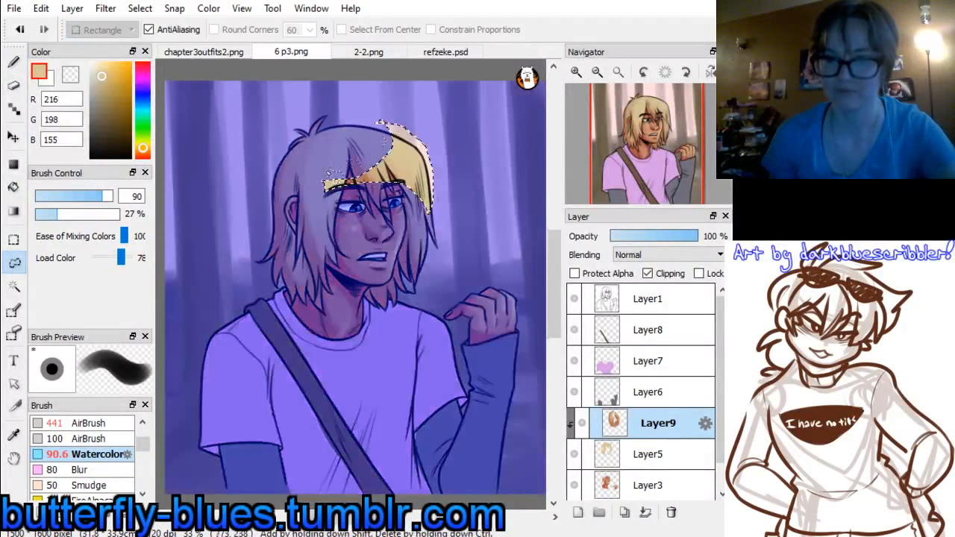
{"action": "left_click", "coordinate": [14, 62]}
{"action": "left_click", "coordinate": [111, 424]}
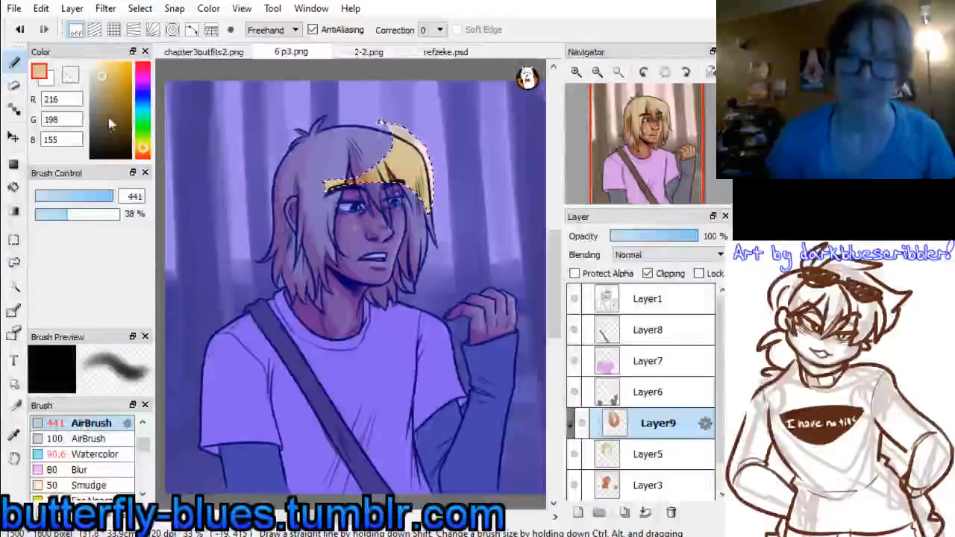
{"action": "left_click_drag", "start_coordinate": [111, 197], "coordinate": [105, 196]}
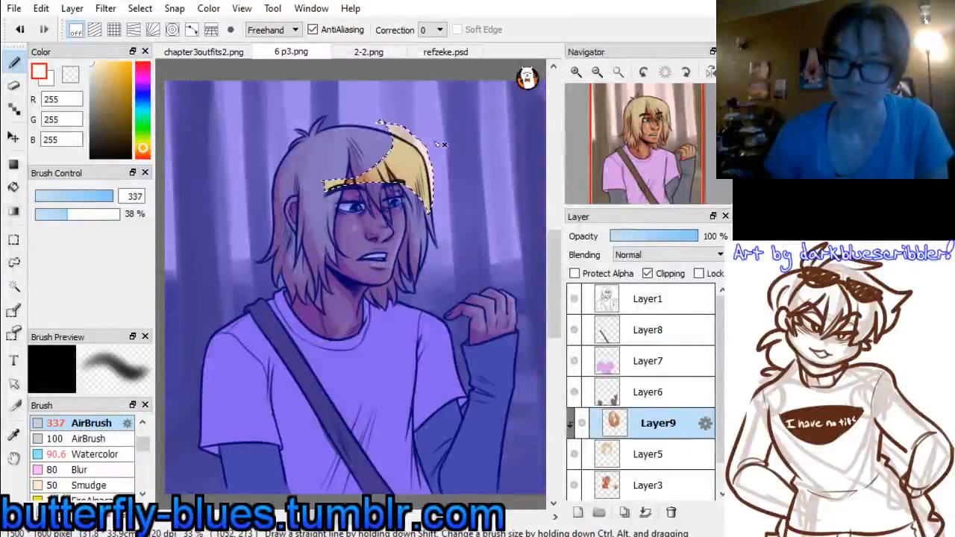
{"action": "left_click_drag", "start_coordinate": [419, 142], "coordinate": [433, 192]}
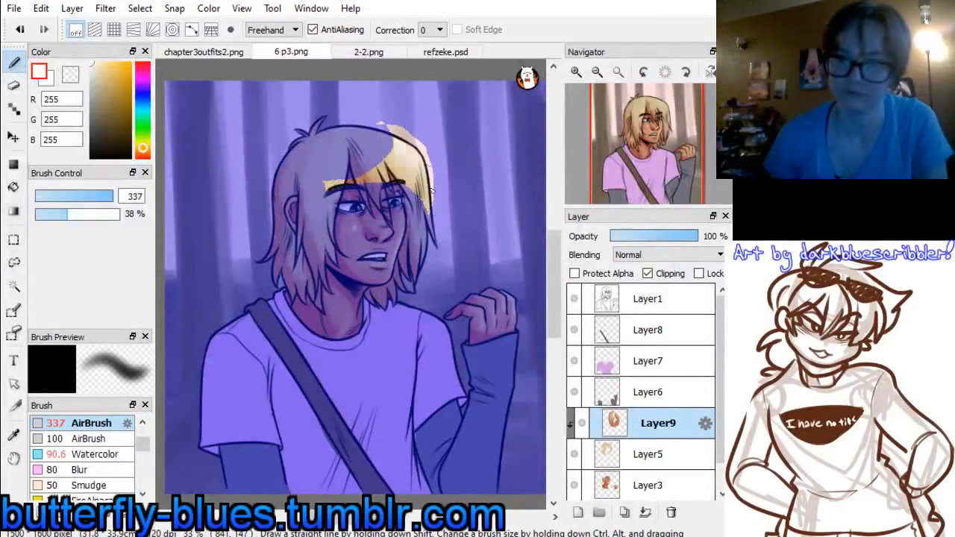
Erase streaks from the white hair highlight with the eraser at size 47 and clear the selection
{"action": "key", "text": "e"}
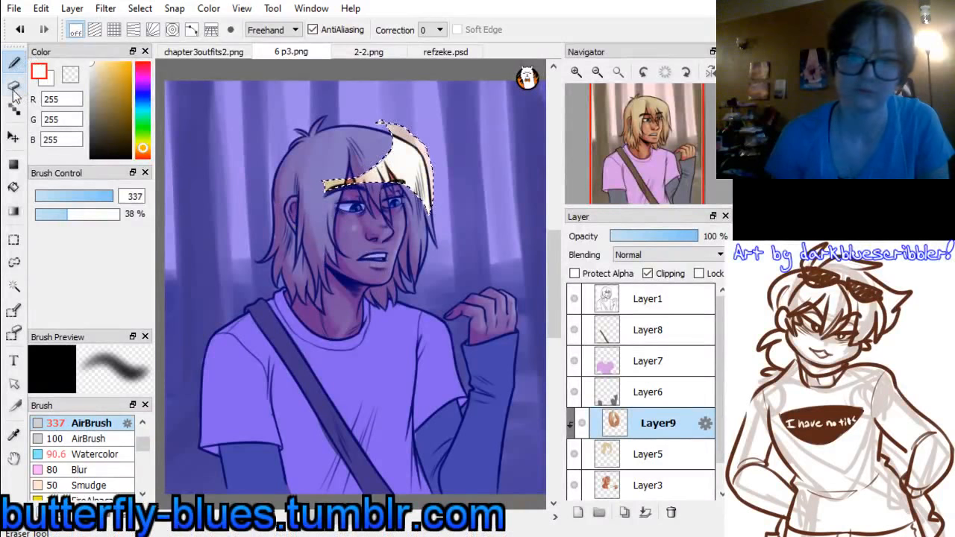
{"action": "key", "text": "ctrl+z"}
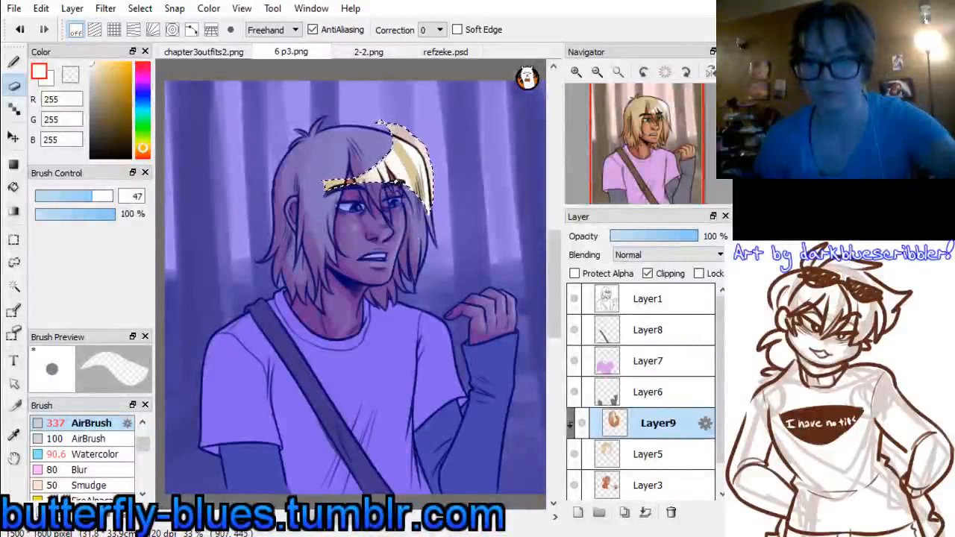
{"action": "left_click", "coordinate": [14, 240]}
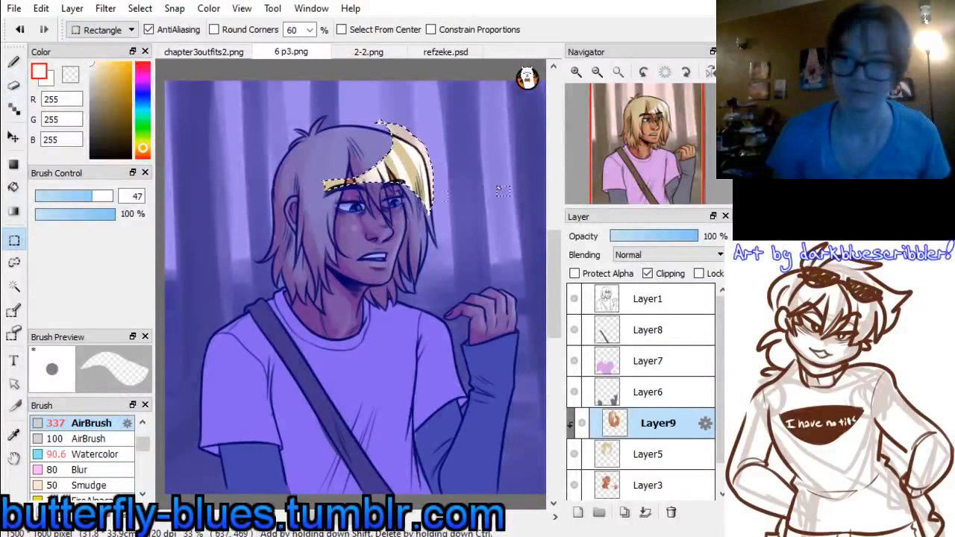
{"action": "left_click", "coordinate": [499, 180]}
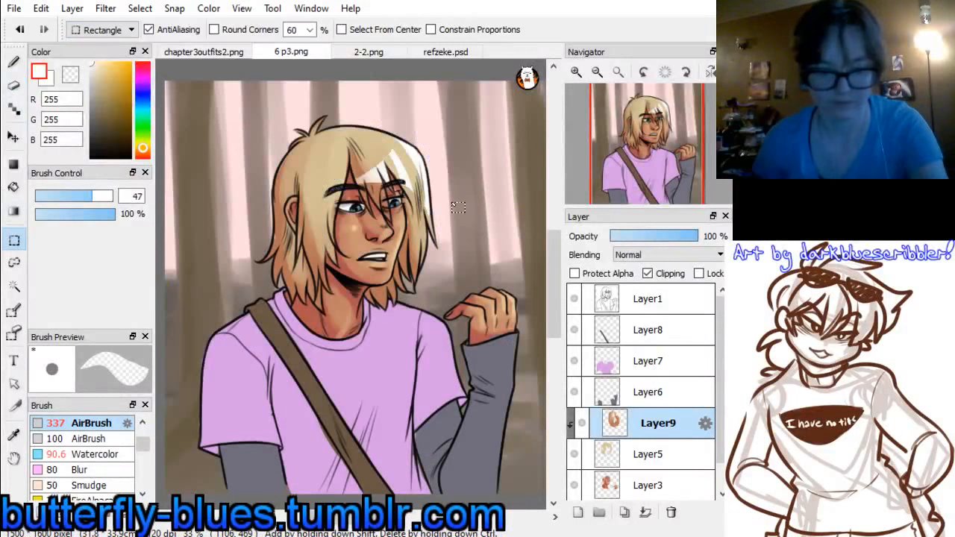
Merge the hair shading and hair layers down into Layer3 and add a new layer above the grey sleeve layer, Layer6
{"action": "key", "text": "ctrl+e"}
{"action": "key", "text": "ctrl+e"}
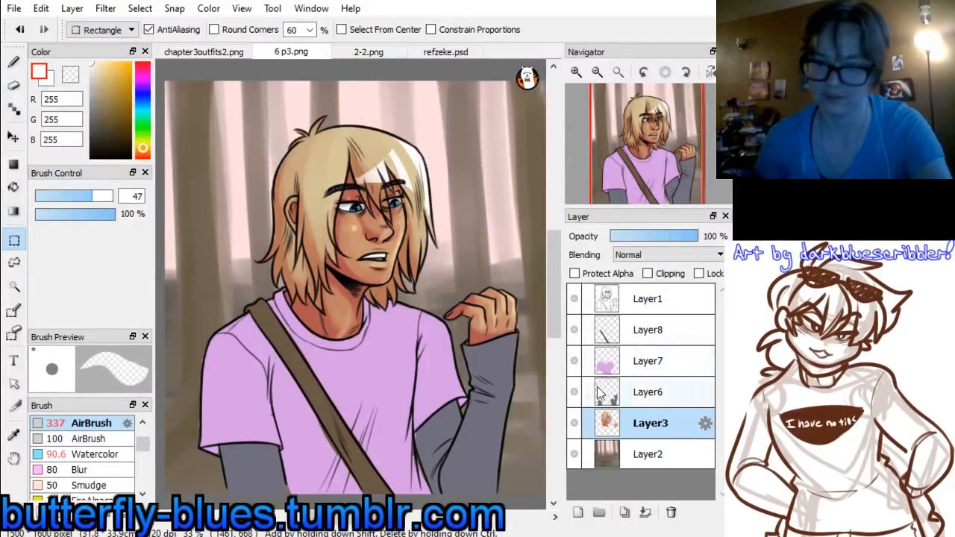
{"action": "left_click", "coordinate": [624, 392]}
{"action": "left_click", "coordinate": [580, 514]}
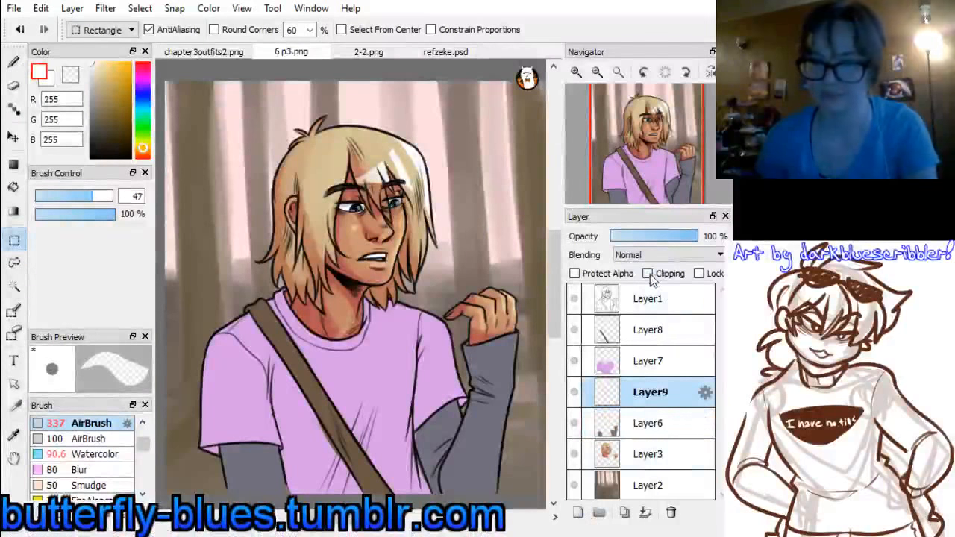
Check the sleeve colours against refzeke.psd and return to 6 p3.png
{"action": "left_click", "coordinate": [427, 52]}
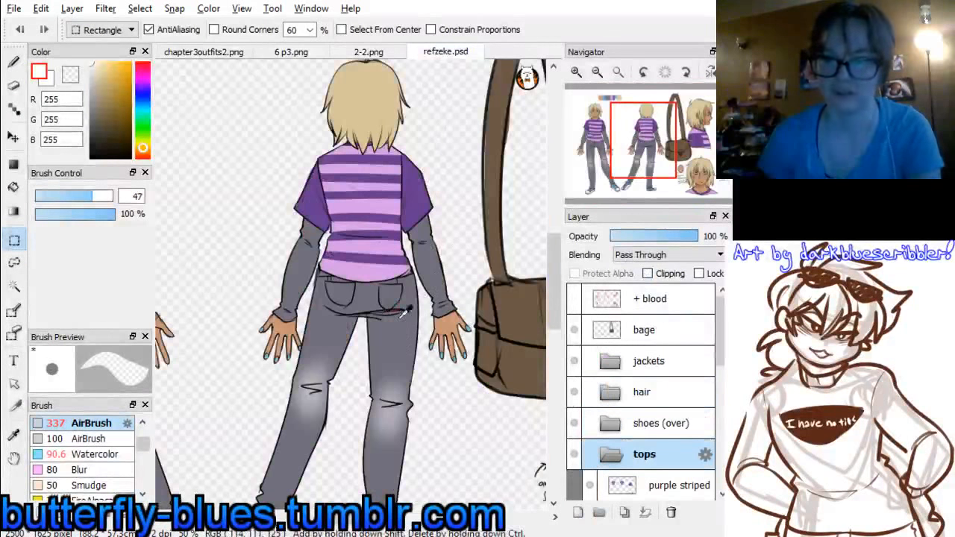
{"action": "left_click", "coordinate": [219, 55]}
{"action": "left_click", "coordinate": [287, 52]}
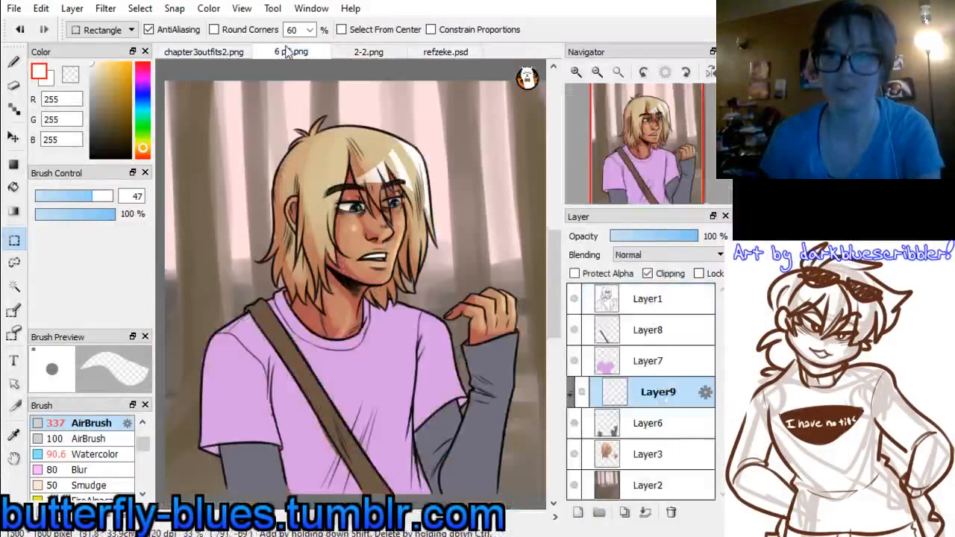
Shade both grey sleeves with the Watercolor brush at size 126 in dark purple-grey, RGB 68, 56, 82, on the clipped Layer9
{"action": "left_click", "coordinate": [258, 465], "text": "alt"}
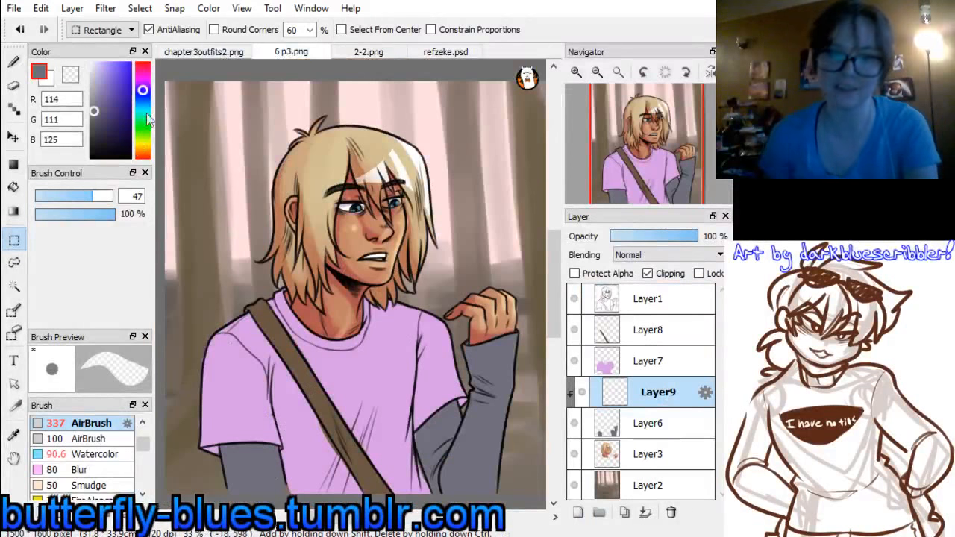
{"action": "left_click", "coordinate": [143, 87]}
{"action": "left_click_drag", "start_coordinate": [96, 116], "coordinate": [102, 128]}
{"action": "left_click", "coordinate": [91, 454]}
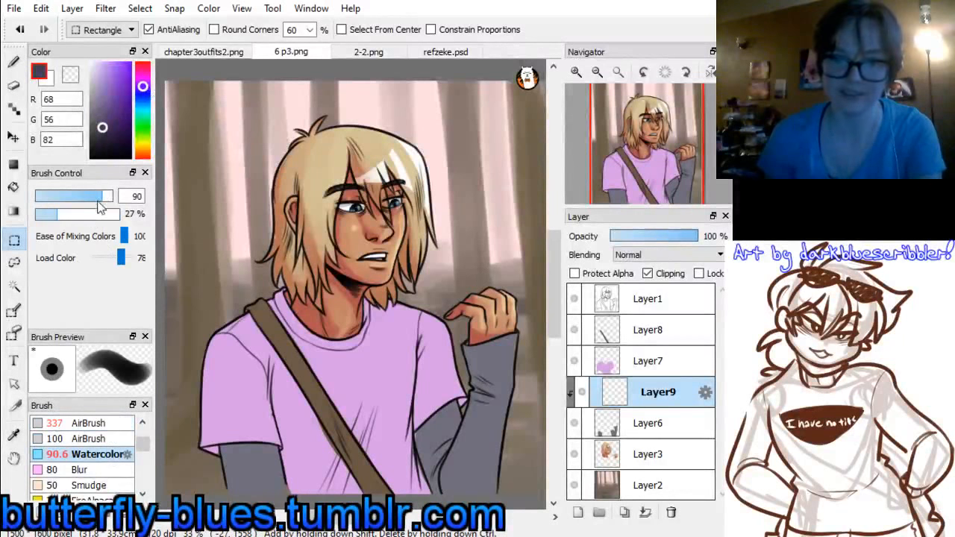
{"action": "left_click_drag", "start_coordinate": [101, 208], "coordinate": [112, 208]}
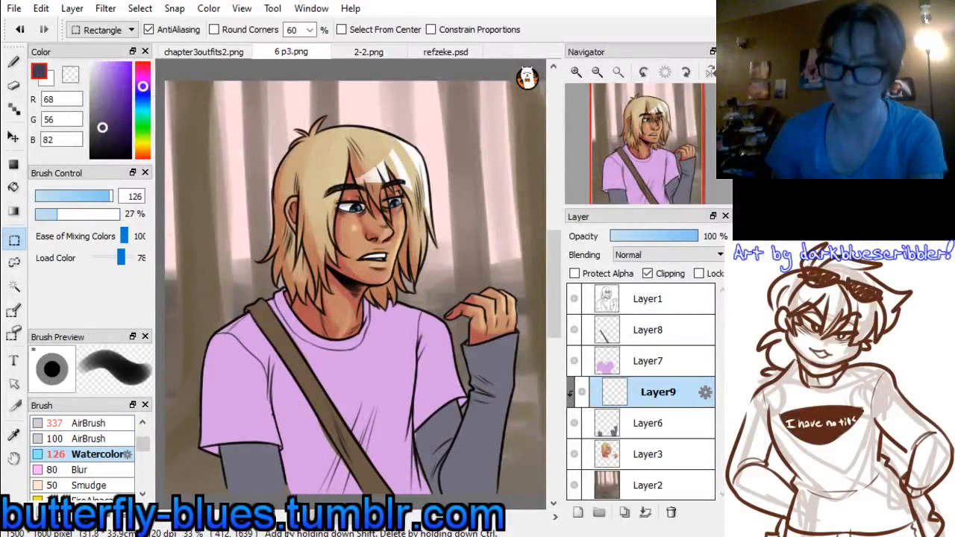
{"action": "key", "text": "b"}
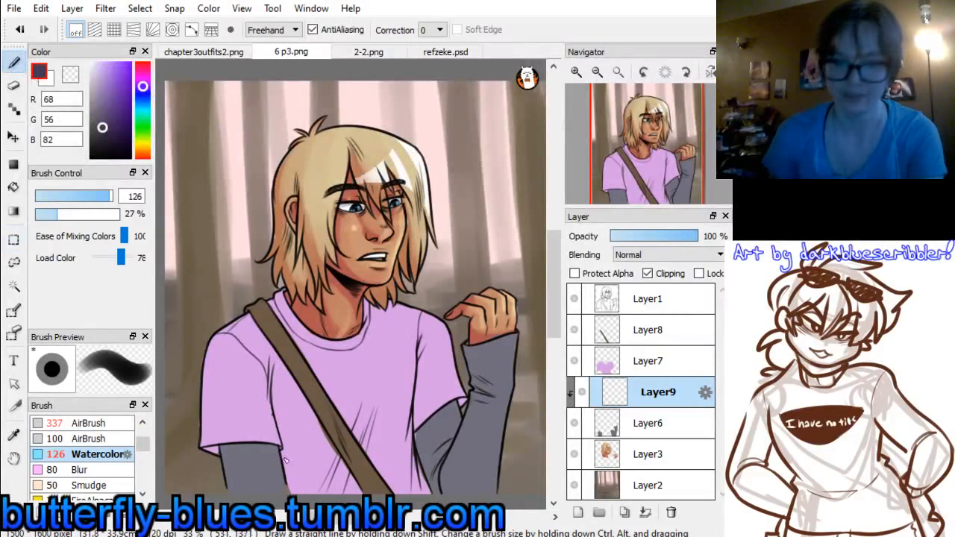
{"action": "mouse_move", "coordinate": [287, 454]}
{"action": "left_mouse_down"}
{"action": "mouse_move", "coordinate": [206, 463]}
{"action": "mouse_move", "coordinate": [264, 445]}
{"action": "mouse_move", "coordinate": [229, 441]}
{"action": "mouse_move", "coordinate": [234, 489]}
{"action": "left_mouse_up"}
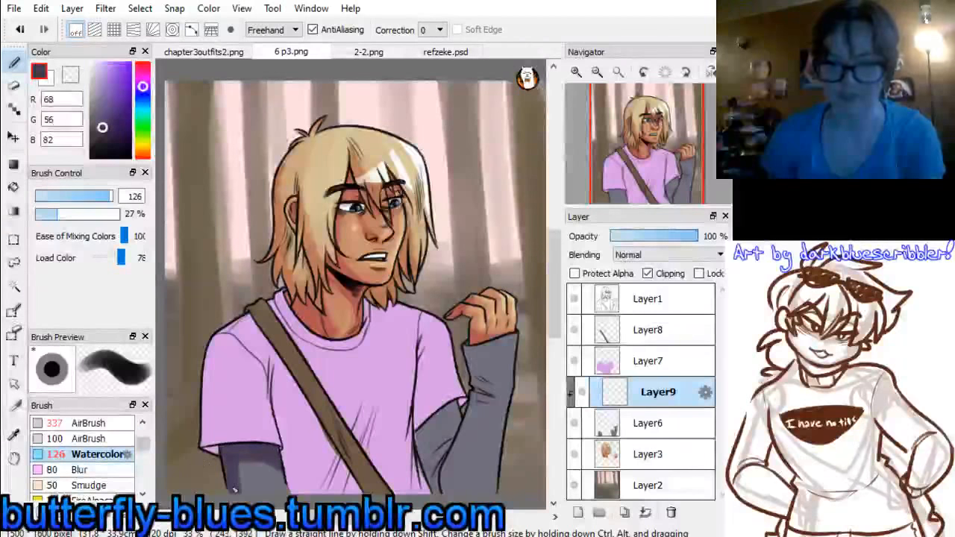
{"action": "mouse_move", "coordinate": [452, 403]}
{"action": "left_mouse_down"}
{"action": "mouse_move", "coordinate": [424, 449]}
{"action": "mouse_move", "coordinate": [439, 414]}
{"action": "left_mouse_up"}
{"action": "mouse_move", "coordinate": [431, 464]}
{"action": "left_mouse_down"}
{"action": "mouse_move", "coordinate": [491, 413]}
{"action": "mouse_move", "coordinate": [464, 472]}
{"action": "mouse_move", "coordinate": [456, 449]}
{"action": "mouse_move", "coordinate": [490, 384]}
{"action": "left_mouse_up"}
{"action": "mouse_move", "coordinate": [471, 350]}
{"action": "left_mouse_down"}
{"action": "mouse_move", "coordinate": [485, 398]}
{"action": "mouse_move", "coordinate": [463, 439]}
{"action": "left_mouse_up"}
{"action": "left_click_drag", "start_coordinate": [504, 403], "coordinate": [500, 459]}
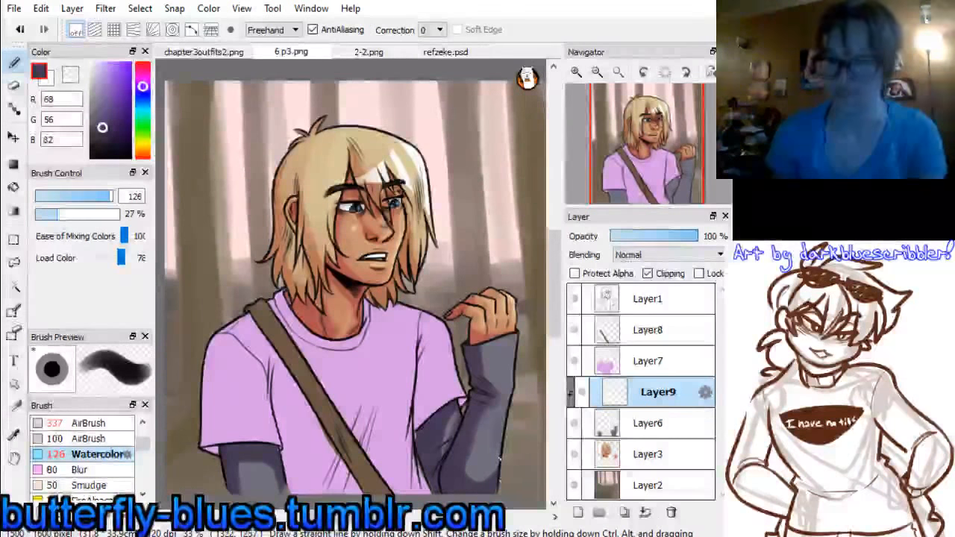
Blend the raised forearm's shading with the base grey, RGB 114, 111, 125, and highlight its outer edge in RGB 180, 183, 211 at size 37
{"action": "left_click", "coordinate": [494, 348], "text": "alt"}
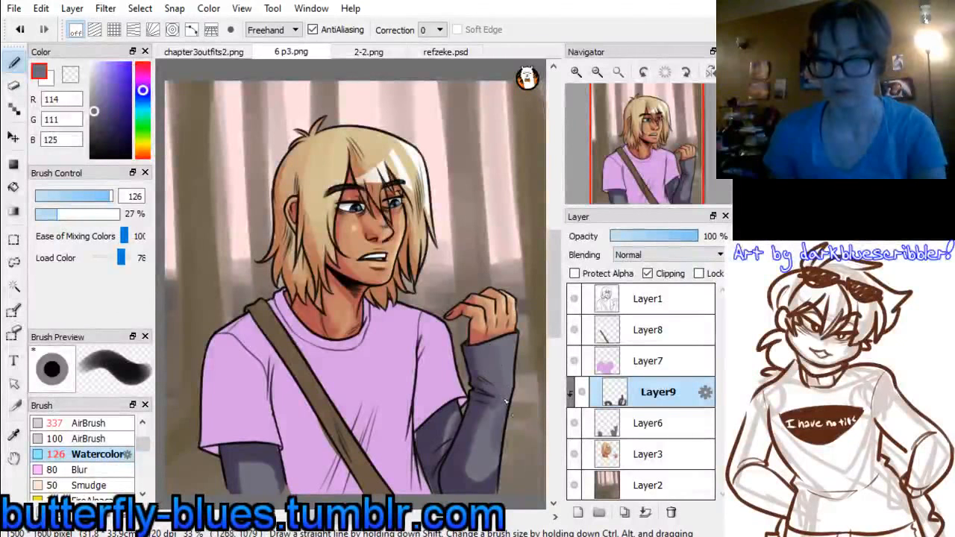
{"action": "left_click_drag", "start_coordinate": [490, 413], "coordinate": [485, 446]}
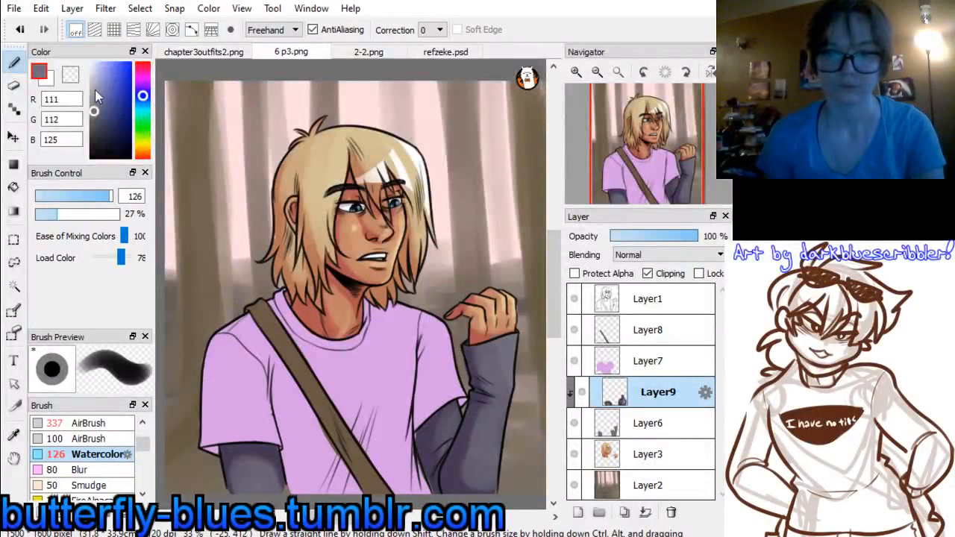
{"action": "left_click", "coordinate": [90, 195]}
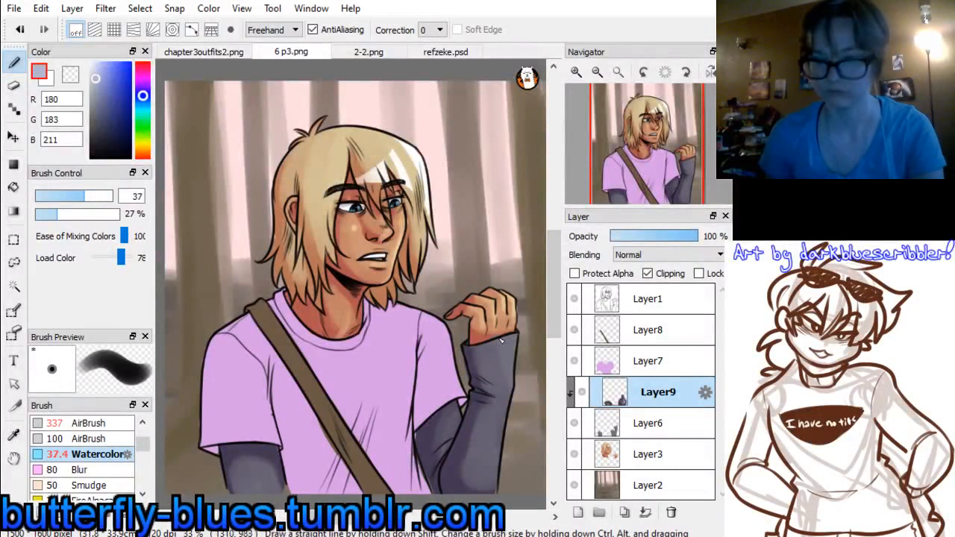
{"action": "left_click_drag", "start_coordinate": [515, 336], "coordinate": [506, 416]}
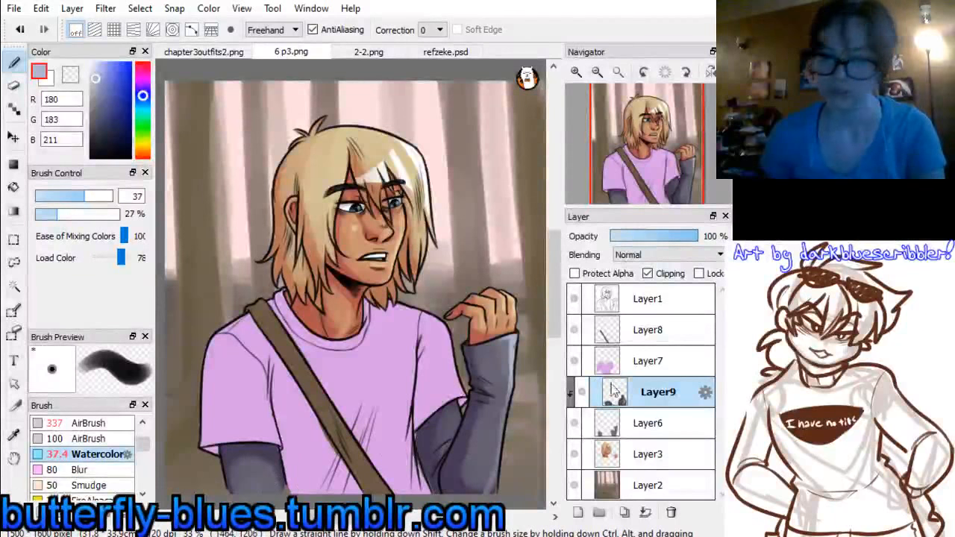
{"action": "left_click", "coordinate": [522, 360], "text": "alt"}
Merge the sleeve shading and sleeve layers down into Layer3 and add a clipped layer above the shirt layer, Layer7
{"action": "left_click", "coordinate": [617, 425]}
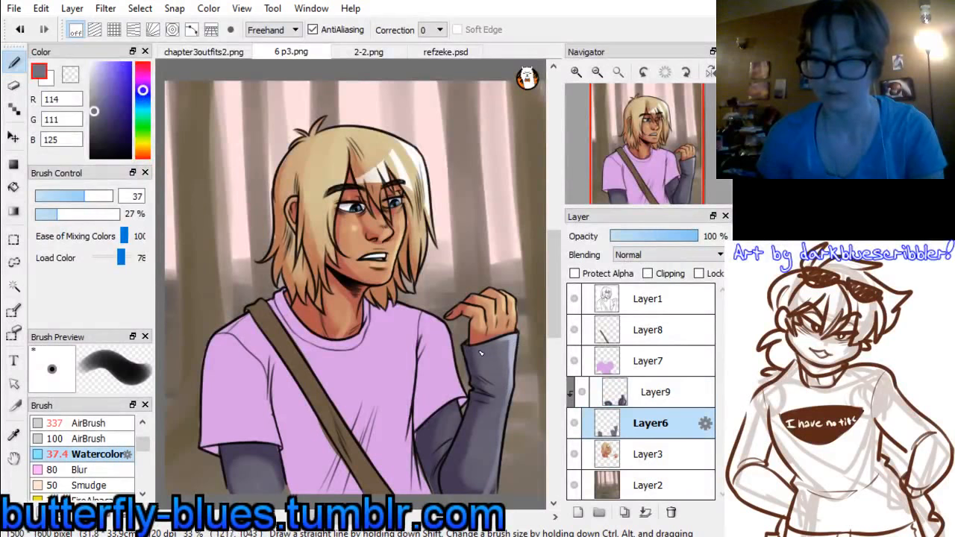
{"action": "left_click", "coordinate": [619, 403]}
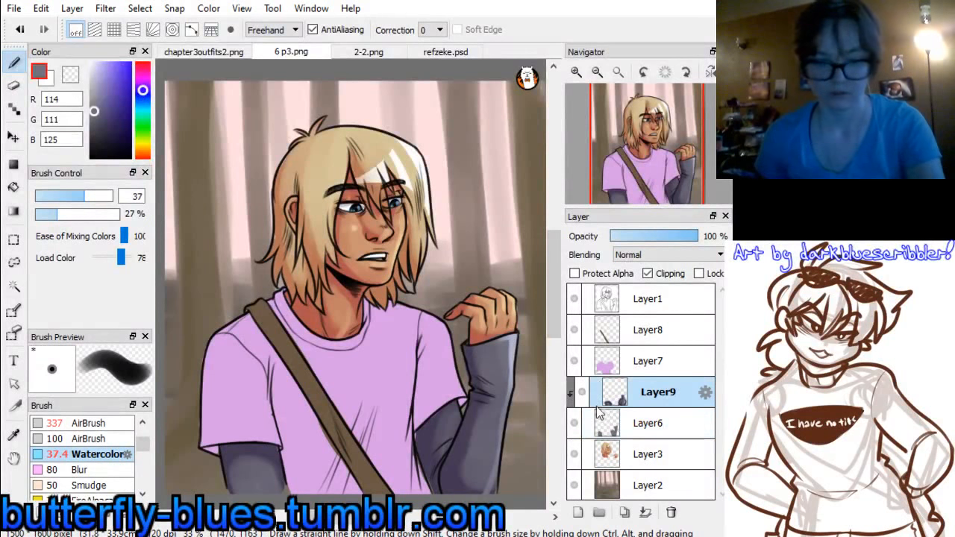
{"action": "key", "text": "e"}
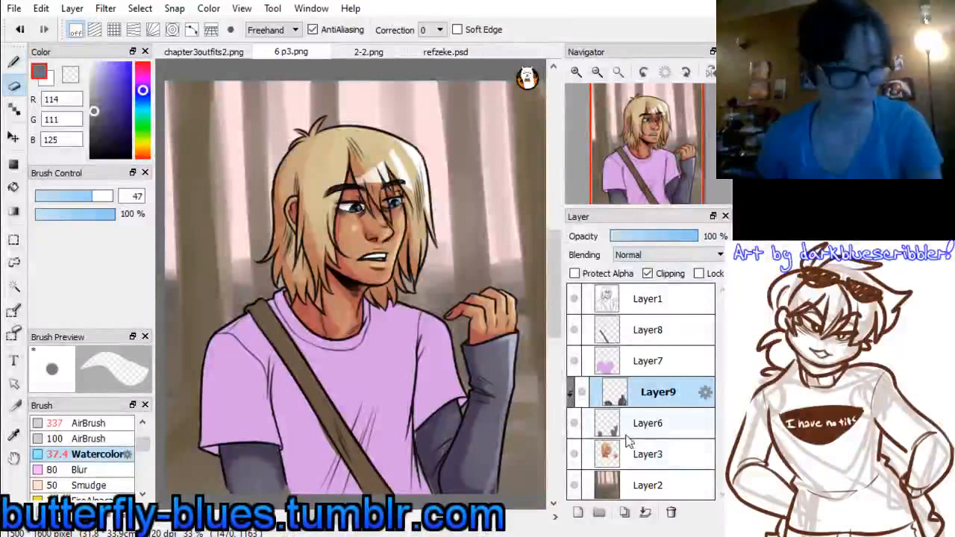
{"action": "key", "text": "ctrl+e"}
{"action": "key", "text": "ctrl+e"}
{"action": "left_click", "coordinate": [635, 366]}
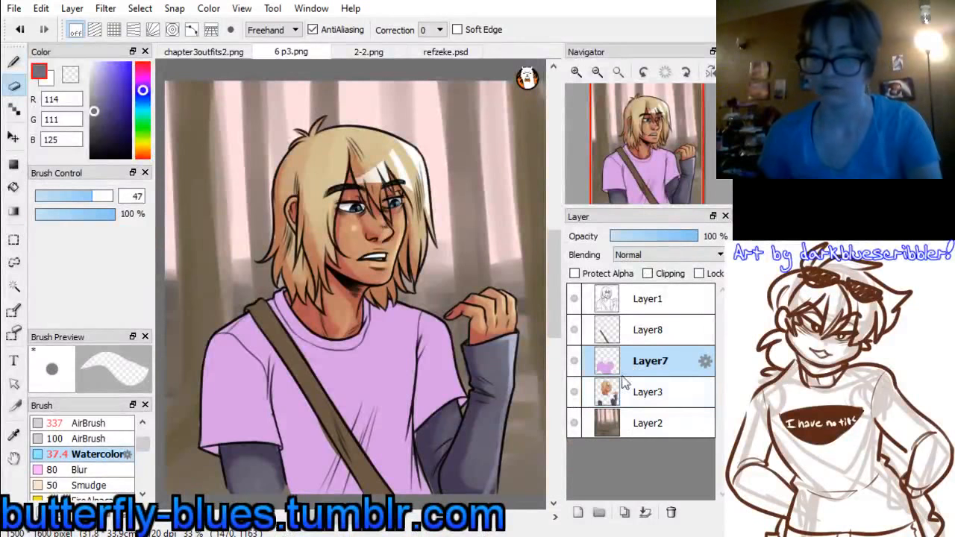
{"action": "left_click", "coordinate": [578, 513]}
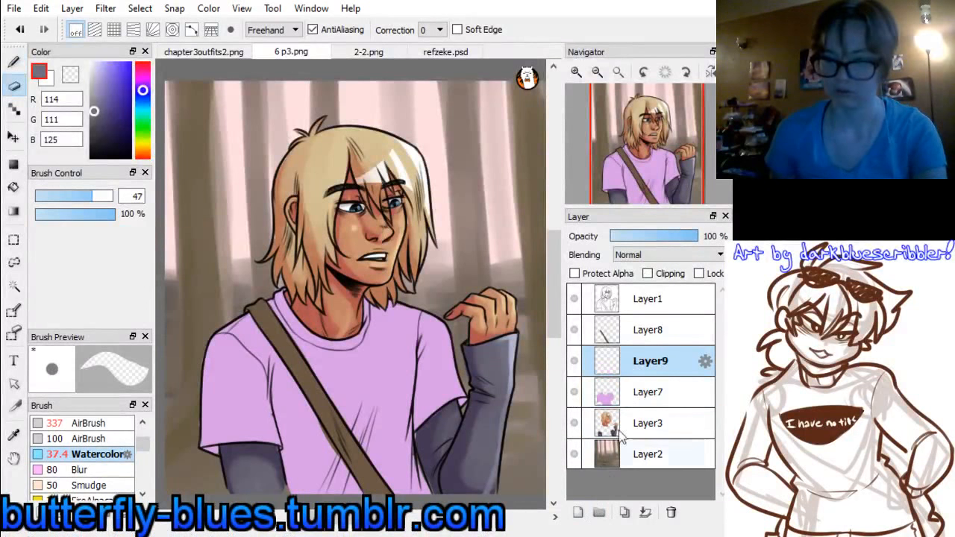
{"action": "left_click", "coordinate": [647, 273]}
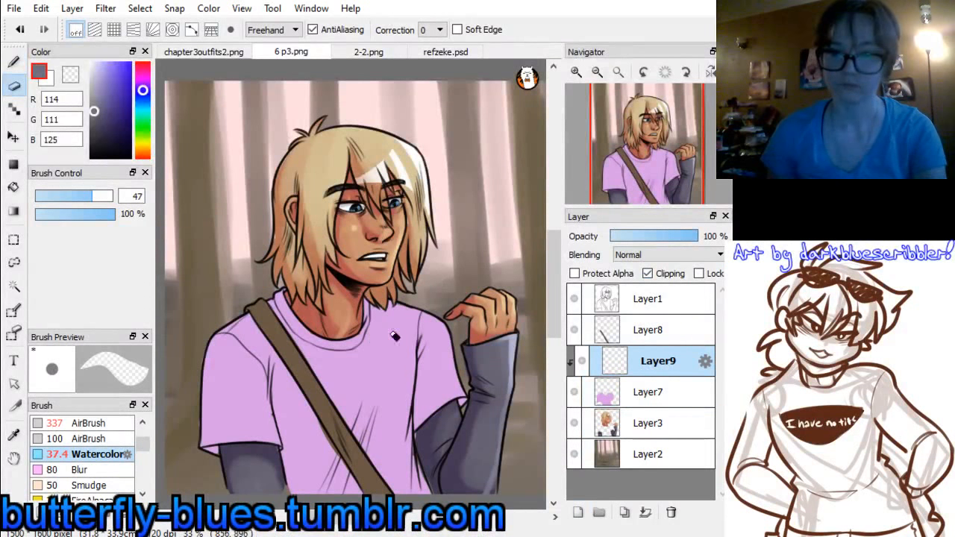
Sample the dark purple shirt sleeve, RGB 103, 60, 142, in refzeke.psd, compare the shirt in 2-2.png and return to 6 p3.png
{"action": "left_click", "coordinate": [392, 347], "text": "alt"}
{"action": "left_click", "coordinate": [446, 51]}
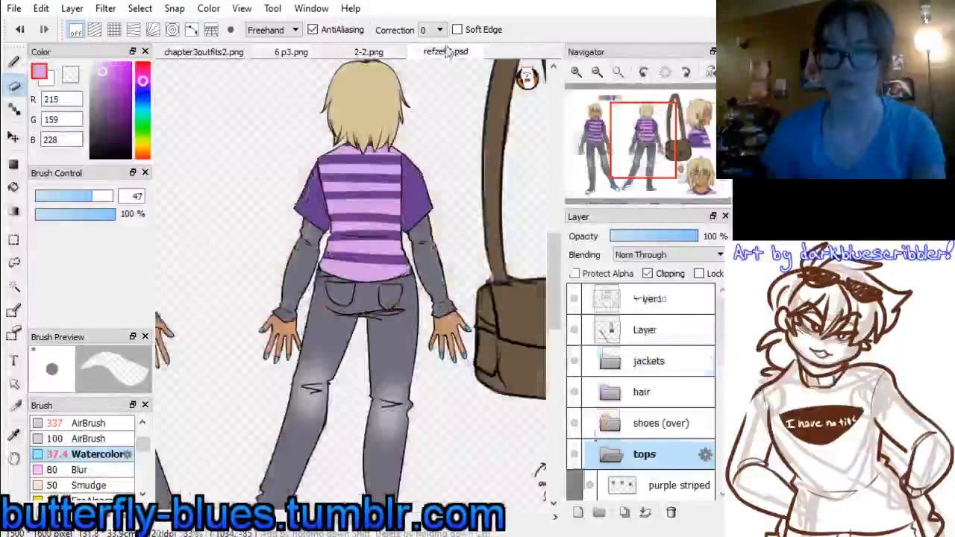
{"action": "left_click", "coordinate": [421, 183], "text": "alt"}
{"action": "left_click", "coordinate": [368, 51]}
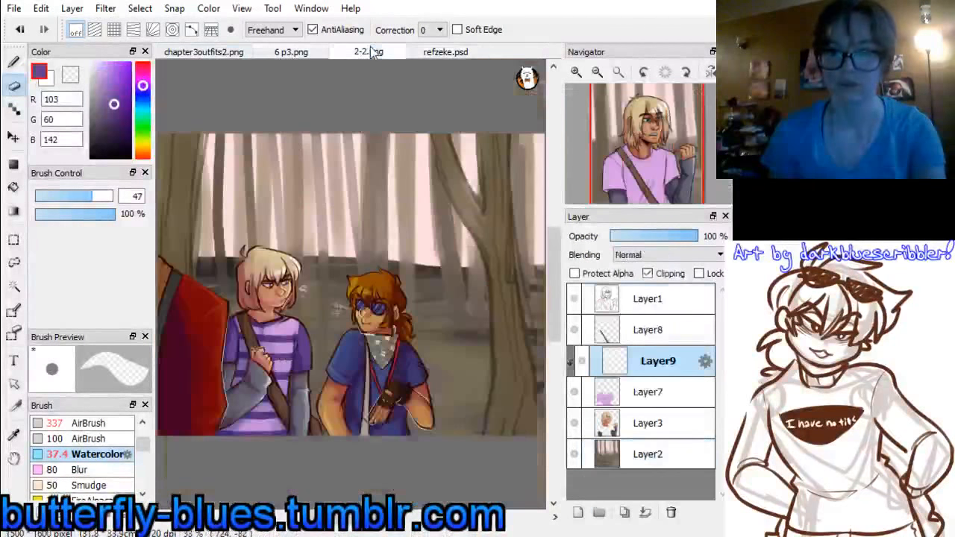
{"action": "left_click", "coordinate": [292, 51]}
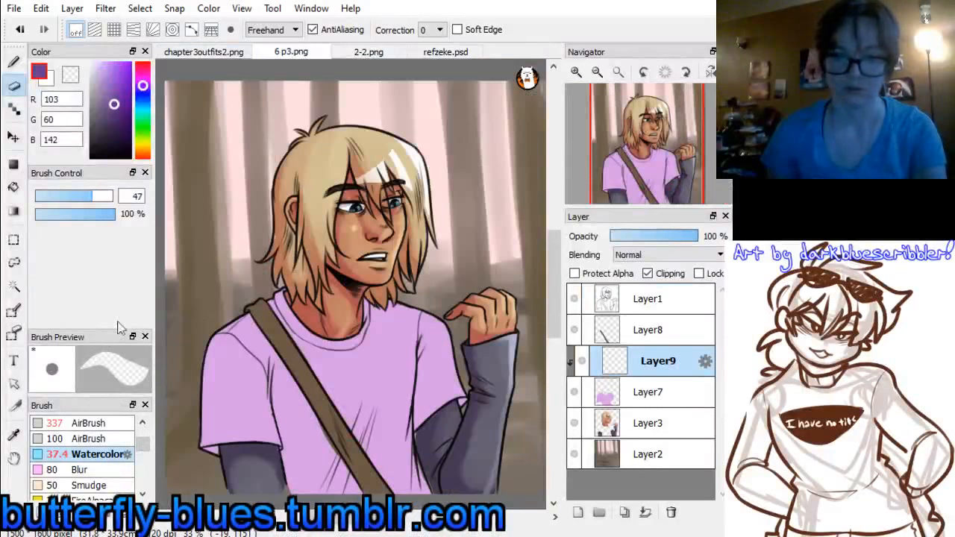
Paint the shirt's short sleeves and collar dark purple with the Watercolor brush at size 122
{"action": "left_click", "coordinate": [109, 196]}
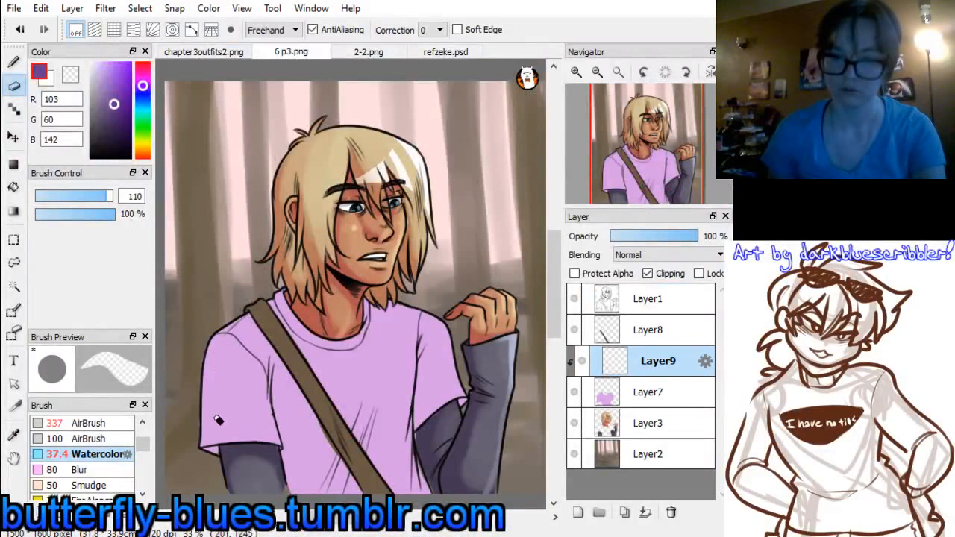
{"action": "left_click", "coordinate": [14, 63]}
{"action": "left_click_drag", "start_coordinate": [86, 197], "coordinate": [110, 197]}
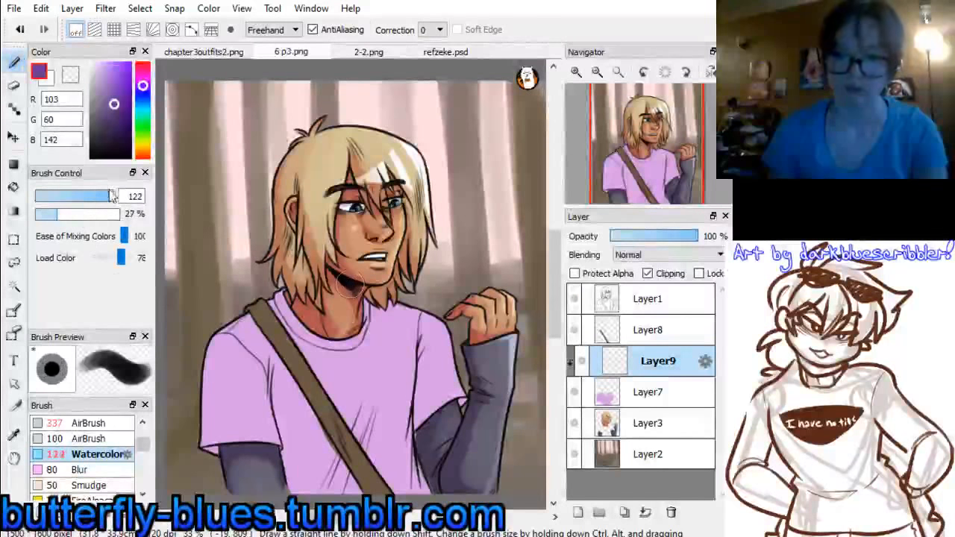
{"action": "mouse_move", "coordinate": [210, 392]}
{"action": "left_mouse_down"}
{"action": "mouse_move", "coordinate": [226, 491]}
{"action": "mouse_move", "coordinate": [252, 474]}
{"action": "mouse_move", "coordinate": [251, 438]}
{"action": "mouse_move", "coordinate": [215, 345]}
{"action": "mouse_move", "coordinate": [250, 388]}
{"action": "left_mouse_up"}
{"action": "mouse_move", "coordinate": [417, 342]}
{"action": "left_mouse_down"}
{"action": "mouse_move", "coordinate": [422, 321]}
{"action": "mouse_move", "coordinate": [416, 352]}
{"action": "mouse_move", "coordinate": [448, 345]}
{"action": "mouse_move", "coordinate": [411, 366]}
{"action": "left_mouse_up"}
{"action": "mouse_move", "coordinate": [321, 298]}
{"action": "left_mouse_down"}
{"action": "mouse_move", "coordinate": [287, 296]}
{"action": "mouse_move", "coordinate": [324, 338]}
{"action": "mouse_move", "coordinate": [350, 338]}
{"action": "mouse_move", "coordinate": [377, 299]}
{"action": "left_mouse_up"}
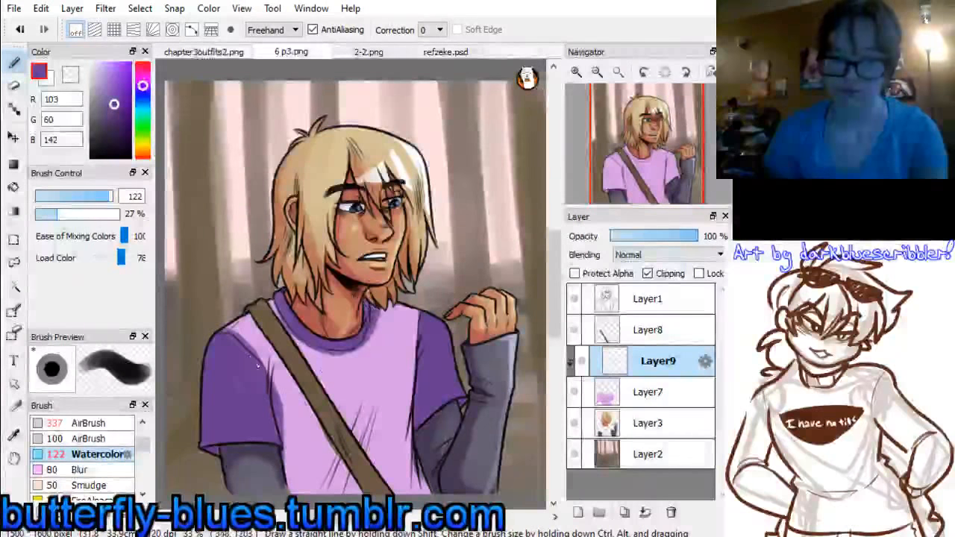
{"action": "mouse_move", "coordinate": [233, 345]}
{"action": "left_mouse_down"}
{"action": "mouse_move", "coordinate": [269, 357]}
{"action": "mouse_move", "coordinate": [416, 352]}
{"action": "left_mouse_up"}
{"action": "key", "text": "ctrl+z"}
{"action": "mouse_move", "coordinate": [244, 344]}
{"action": "left_mouse_down"}
{"action": "mouse_move", "coordinate": [338, 347]}
{"action": "mouse_move", "coordinate": [425, 329]}
{"action": "left_mouse_up"}
{"action": "key", "text": "ctrl+z"}
Paint four curved dark purple stripes across the shirt's torso from the upper chest down to the lower edge of the picture
{"action": "left_click_drag", "start_coordinate": [250, 348], "coordinate": [429, 338]}
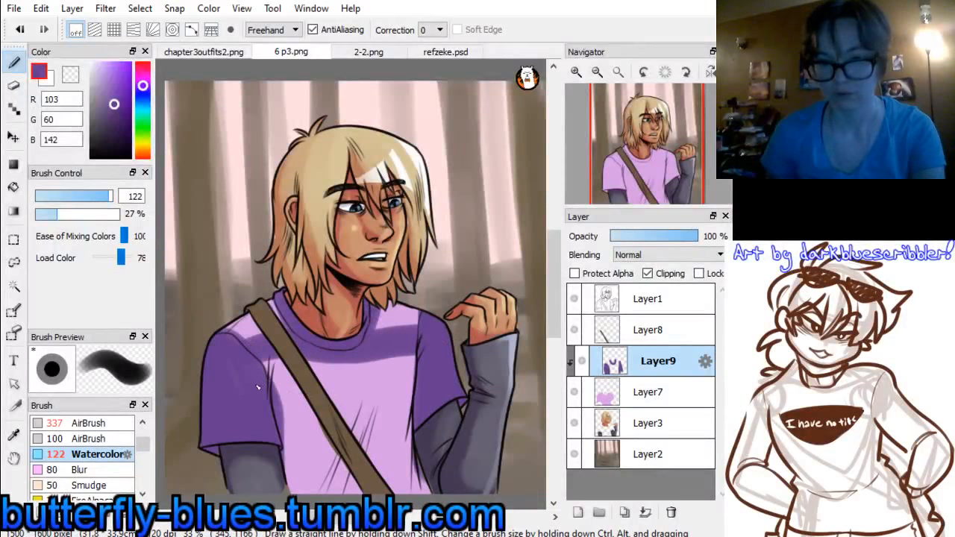
{"action": "left_click_drag", "start_coordinate": [258, 387], "coordinate": [371, 398]}
{"action": "left_click_drag", "start_coordinate": [275, 428], "coordinate": [415, 446]}
{"action": "left_click_drag", "start_coordinate": [287, 477], "coordinate": [431, 495]}
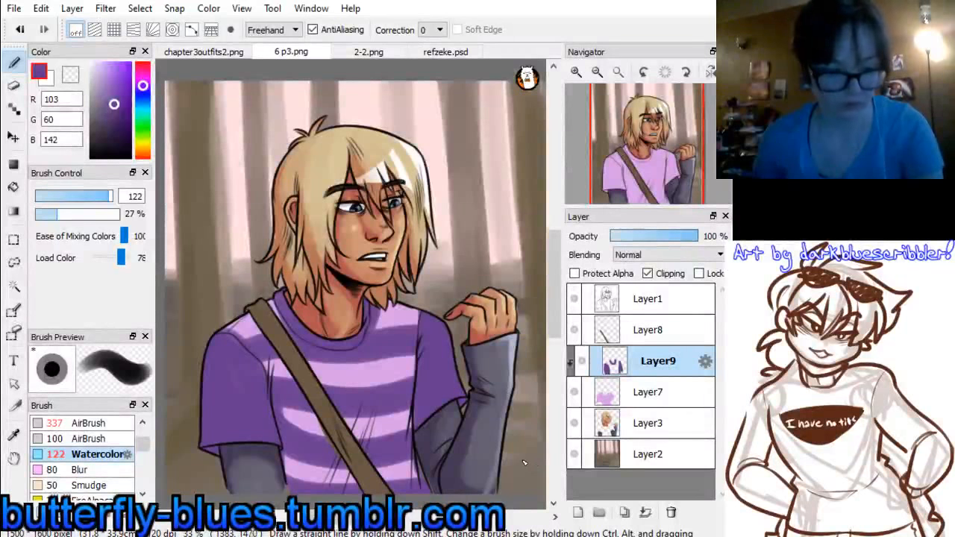
Merge the purple stripes and sleeves into Layer7 and add a clipped layer above it with Multiply blending
{"action": "key", "text": "ctrl+e"}
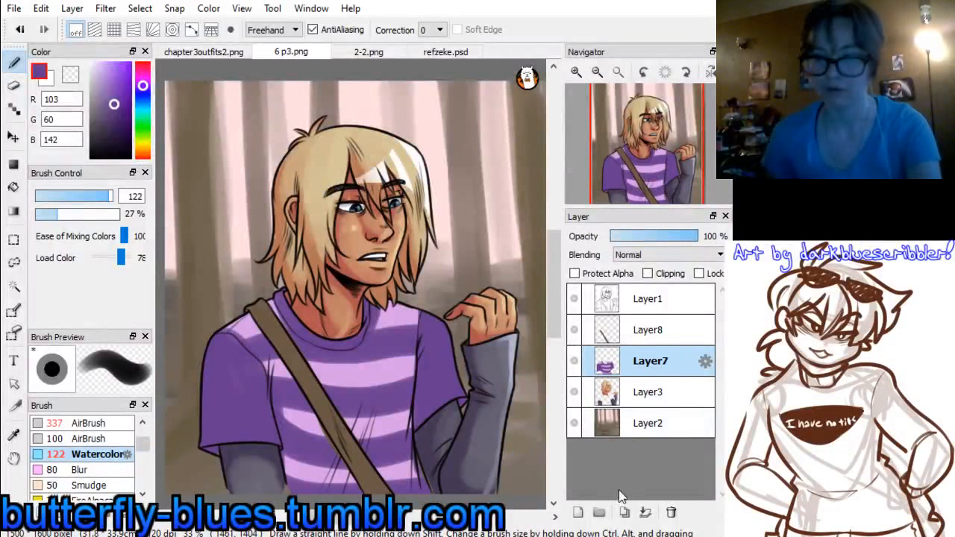
{"action": "left_click", "coordinate": [578, 512]}
{"action": "left_click", "coordinate": [648, 273]}
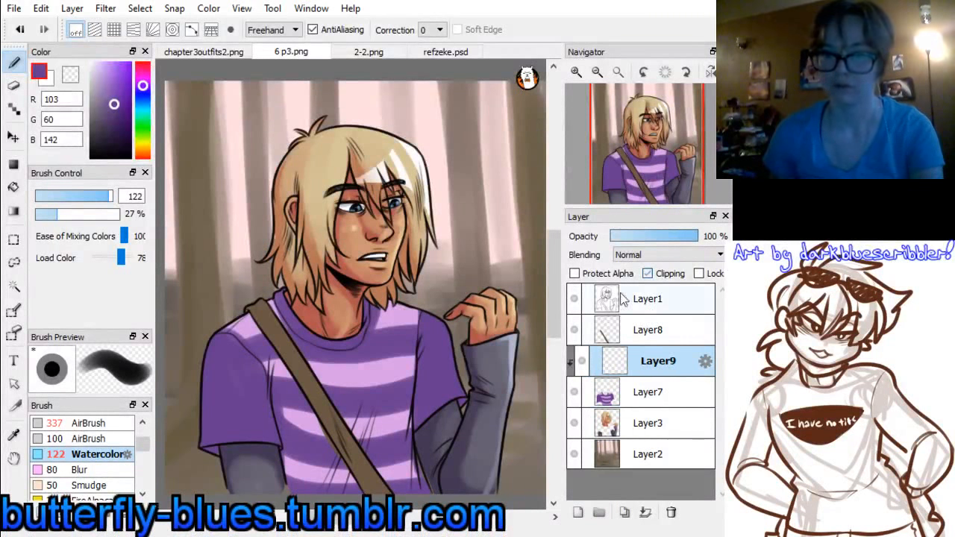
Shade the shirt along the bag strap in blue-grey, RGB 138, 138, 162, with the Watercolor brush at size 138
{"action": "left_click", "coordinate": [143, 94]}
{"action": "left_click_drag", "start_coordinate": [103, 109], "coordinate": [96, 97]}
{"action": "left_click_drag", "start_coordinate": [111, 198], "coordinate": [114, 198]}
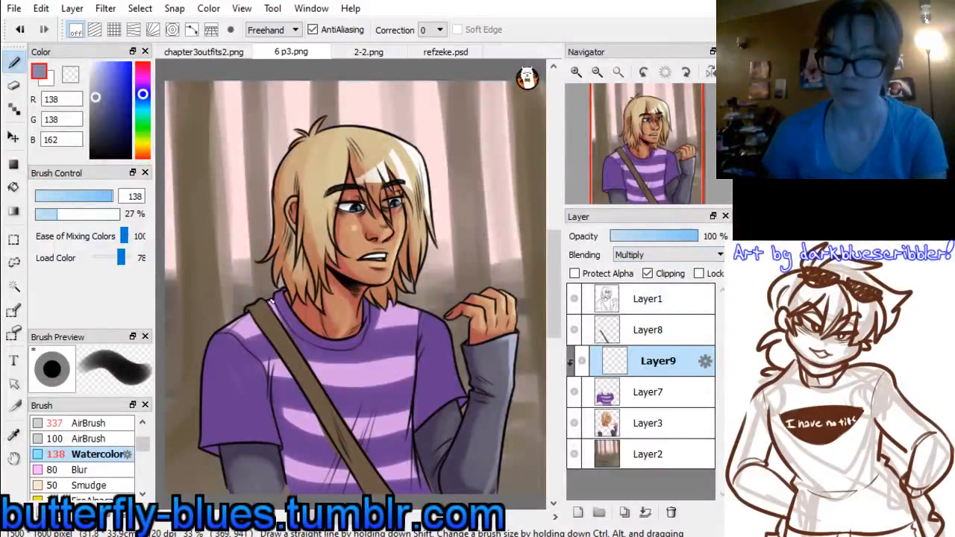
{"action": "mouse_move", "coordinate": [252, 308]}
{"action": "left_mouse_down"}
{"action": "mouse_move", "coordinate": [215, 451]}
{"action": "mouse_move", "coordinate": [230, 471]}
{"action": "mouse_move", "coordinate": [322, 427]}
{"action": "left_mouse_up"}
{"action": "mouse_move", "coordinate": [258, 327]}
{"action": "left_mouse_down"}
{"action": "mouse_move", "coordinate": [361, 490]}
{"action": "mouse_move", "coordinate": [307, 428]}
{"action": "mouse_move", "coordinate": [343, 476]}
{"action": "left_mouse_up"}
{"action": "mouse_move", "coordinate": [271, 294]}
{"action": "left_mouse_down"}
{"action": "mouse_move", "coordinate": [333, 370]}
{"action": "mouse_move", "coordinate": [373, 396]}
{"action": "mouse_move", "coordinate": [355, 449]}
{"action": "left_mouse_up"}
Shade the shirt's torso beside the near sleeve and strap, redoing the first stroke
{"action": "left_click_drag", "start_coordinate": [365, 517], "coordinate": [405, 517]}
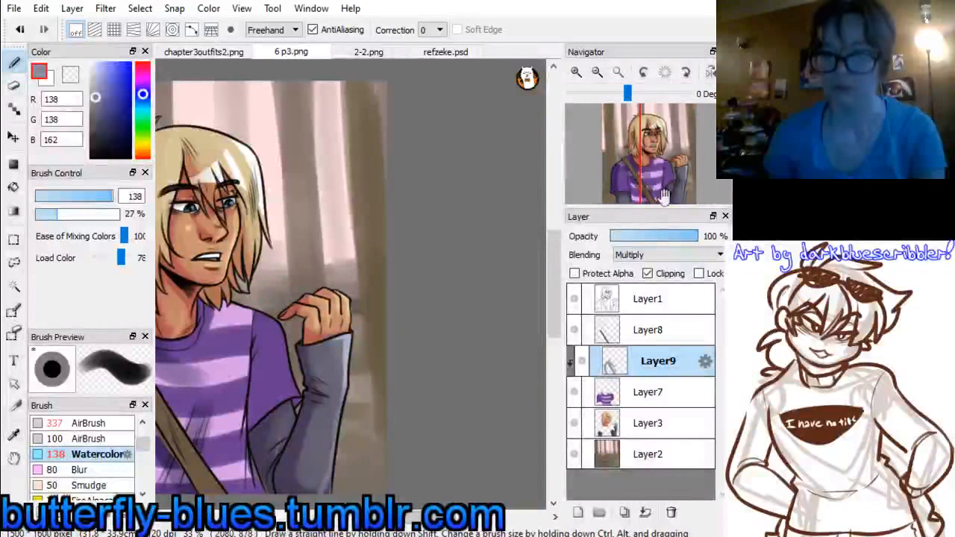
{"action": "left_click_drag", "start_coordinate": [651, 188], "coordinate": [633, 157]}
{"action": "left_click_drag", "start_coordinate": [326, 346], "coordinate": [352, 436]}
{"action": "key", "text": "ctrl+z"}
{"action": "key", "text": "ctrl+z"}
{"action": "left_click_drag", "start_coordinate": [331, 330], "coordinate": [354, 435]}
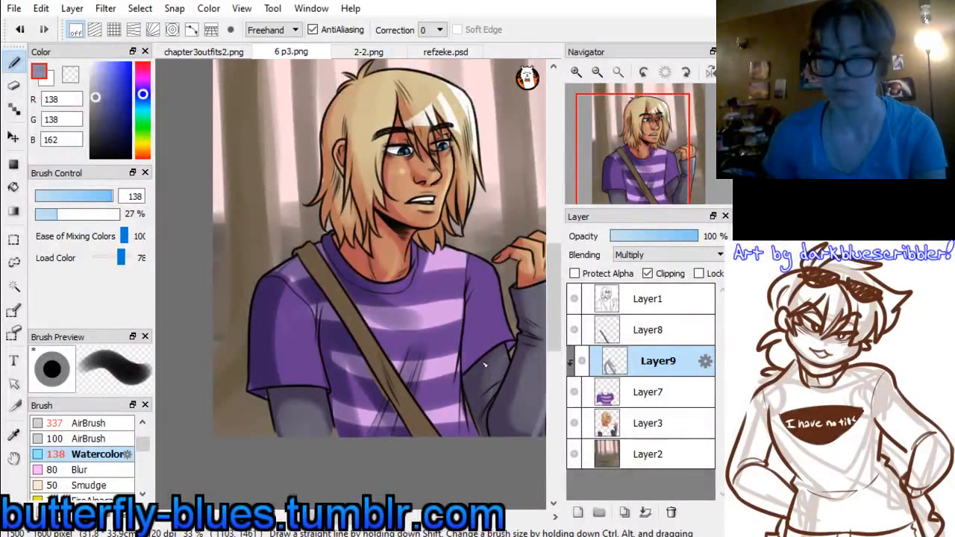
Shade the far armpit and sleeve folds of the shirt and the chest just below the collar
{"action": "left_click_drag", "start_coordinate": [469, 281], "coordinate": [464, 367]}
{"action": "left_click_drag", "start_coordinate": [467, 261], "coordinate": [476, 359]}
{"action": "left_click_drag", "start_coordinate": [459, 299], "coordinate": [458, 370]}
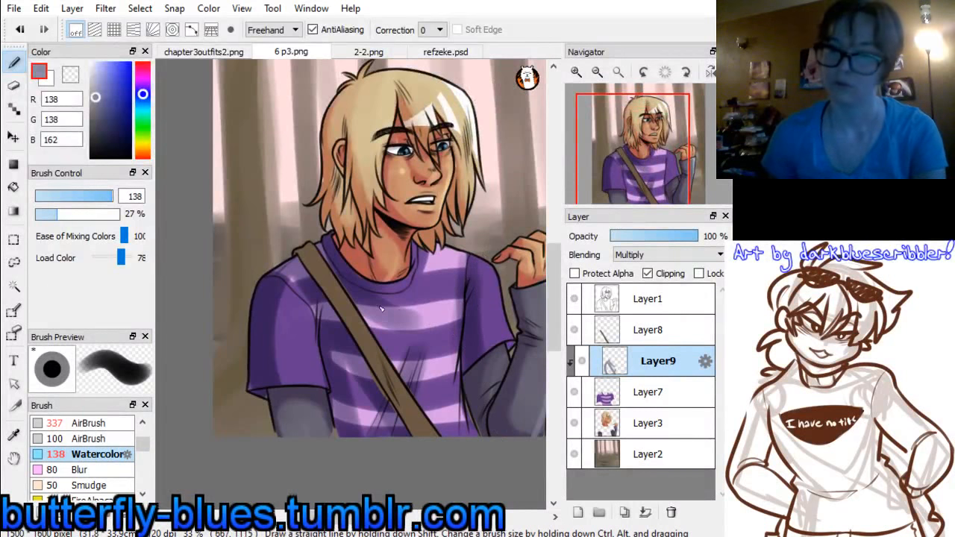
{"action": "mouse_move", "coordinate": [375, 309]}
{"action": "left_mouse_down"}
{"action": "mouse_move", "coordinate": [437, 319]}
{"action": "mouse_move", "coordinate": [396, 312]}
{"action": "left_mouse_up"}
Lighten the shading on the shirt's far and near sleeves with white, RGB 255, 255, 255
{"action": "left_click", "coordinate": [91, 64]}
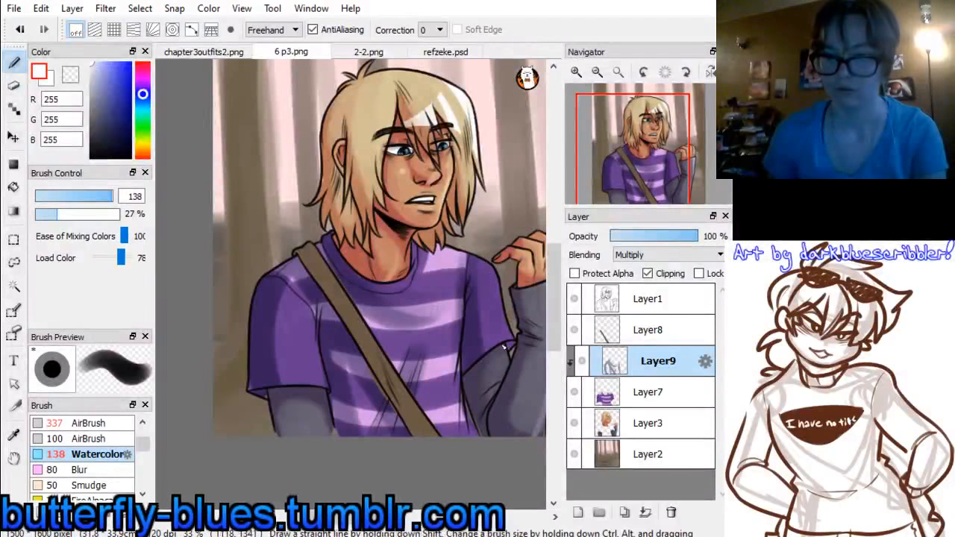
{"action": "left_click_drag", "start_coordinate": [479, 298], "coordinate": [480, 348]}
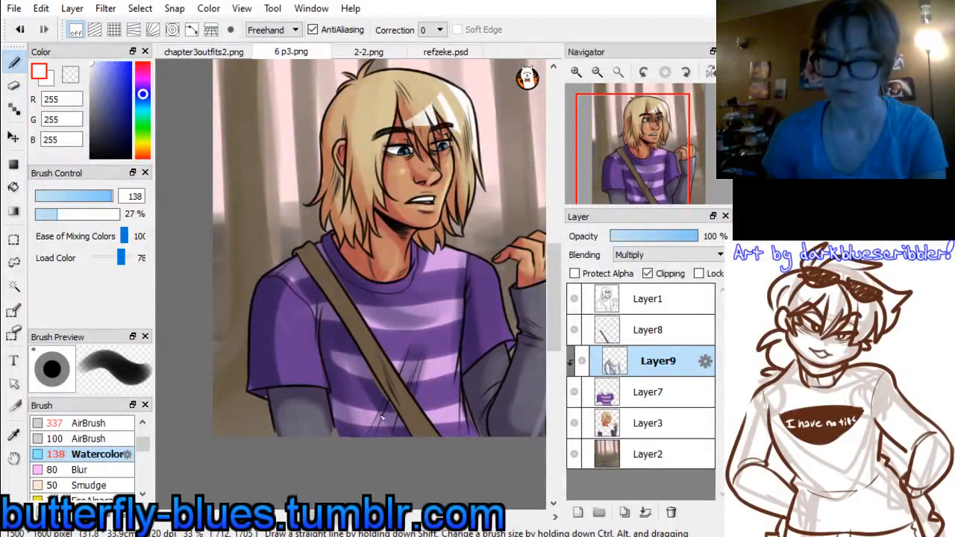
{"action": "left_click_drag", "start_coordinate": [289, 296], "coordinate": [277, 380]}
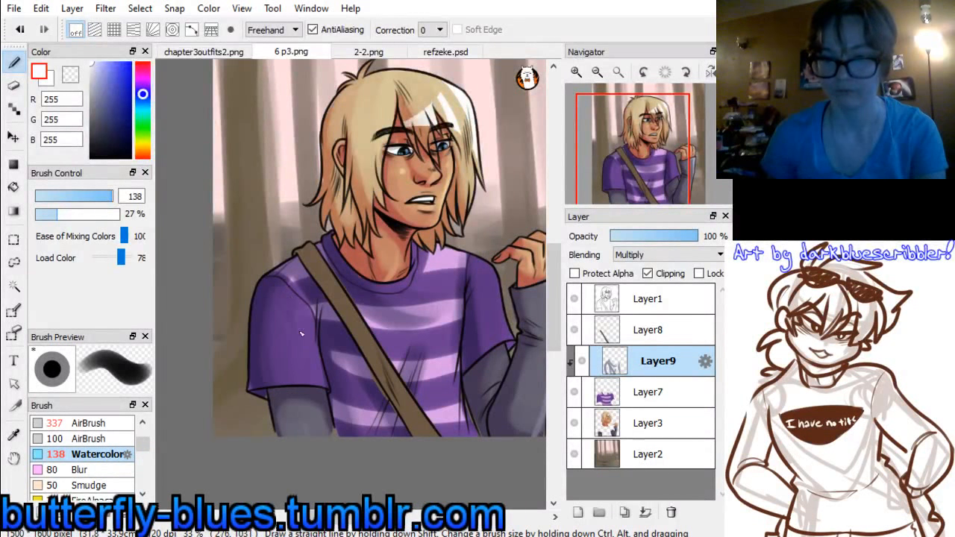
Merge the shirt shading and shirt layers into Layer3, and add a new clipped layer above the bag strap layer
{"action": "key", "text": "ctrl+e"}
{"action": "key", "text": "ctrl+e"}
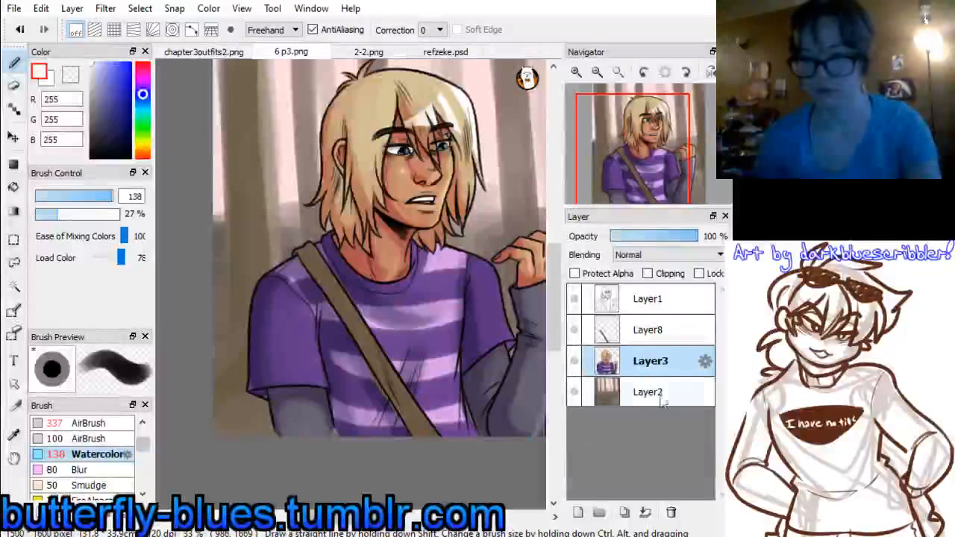
{"action": "left_click", "coordinate": [640, 332]}
{"action": "left_click", "coordinate": [577, 512]}
{"action": "left_click", "coordinate": [648, 273]}
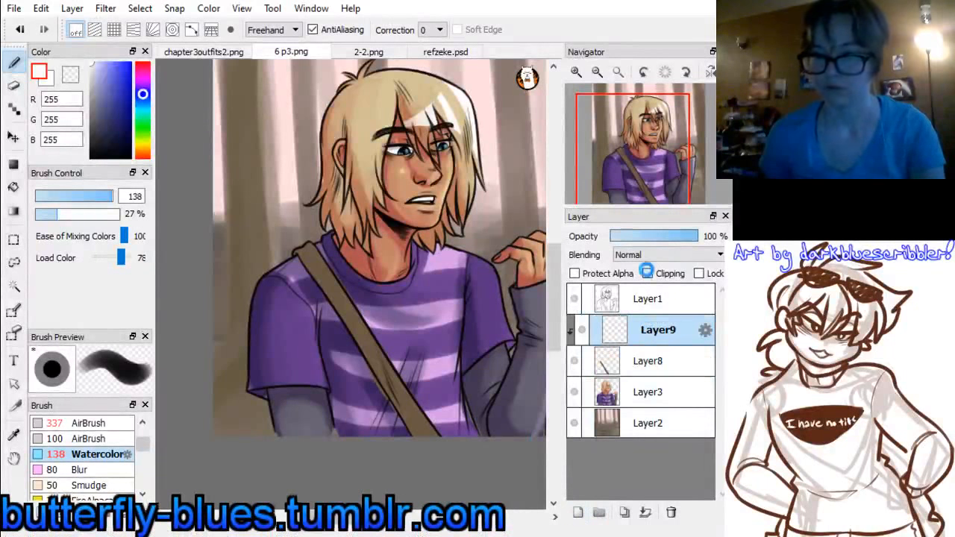
Shade the lower bag strap reddish brown, RGB 92, 49, 45, blend it with the strap's own brown, and merge the strap layers into Layer3
{"action": "left_click", "coordinate": [353, 307], "text": "alt"}
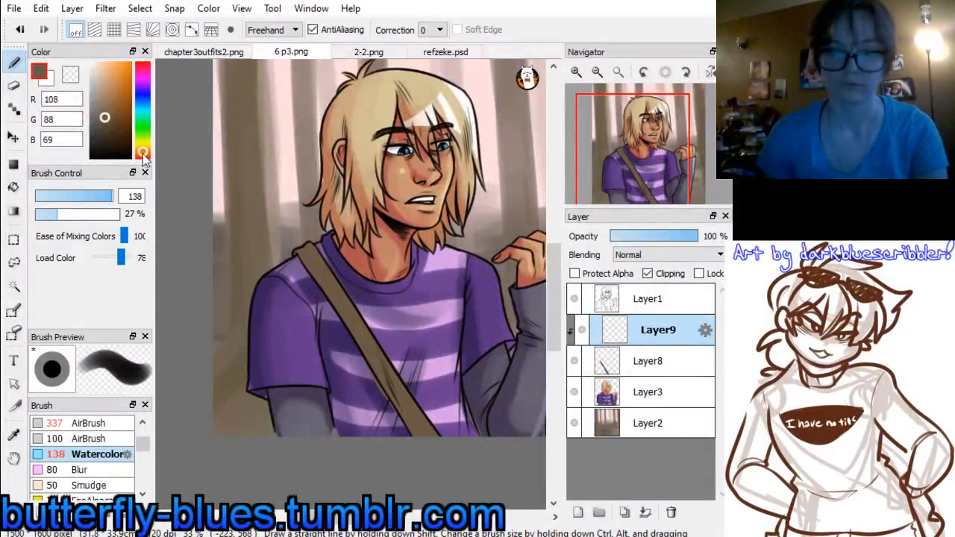
{"action": "left_click", "coordinate": [142, 157]}
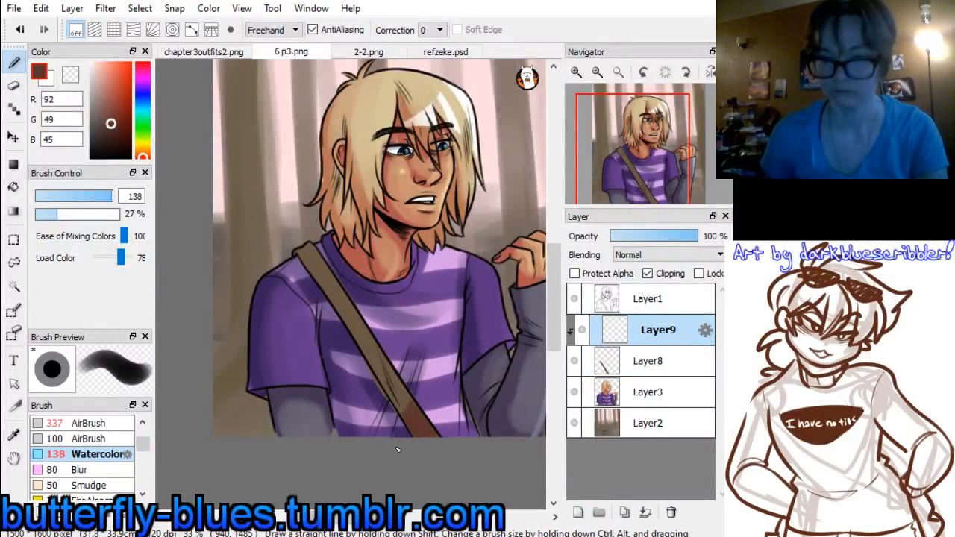
{"action": "left_click_drag", "start_coordinate": [409, 415], "coordinate": [397, 371]}
{"action": "right_click", "coordinate": [343, 307]}
{"action": "mouse_move", "coordinate": [352, 324]}
{"action": "left_mouse_down"}
{"action": "mouse_move", "coordinate": [356, 369]}
{"action": "mouse_move", "coordinate": [375, 356]}
{"action": "left_mouse_up"}
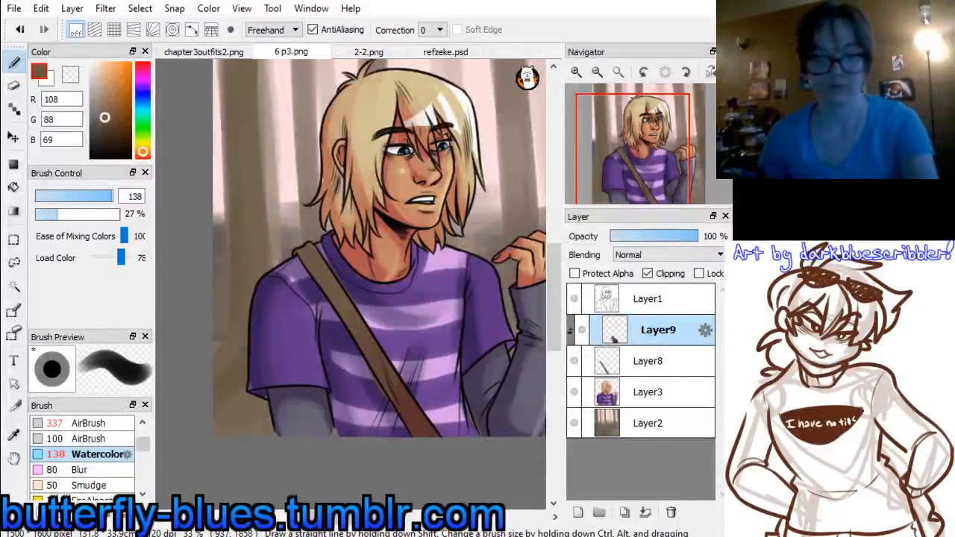
{"action": "key", "text": "ctrl+e"}
{"action": "key", "text": "ctrl+e"}
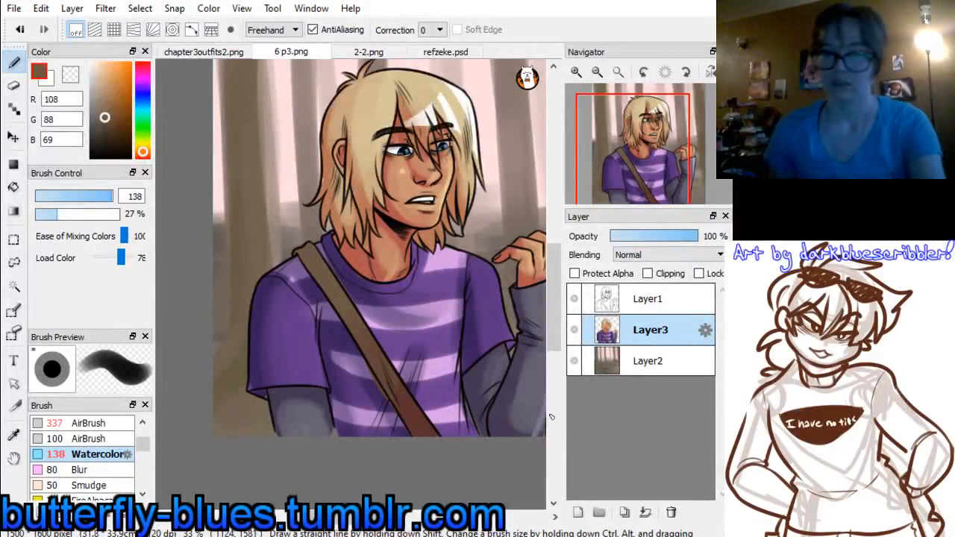
Select the line-art layer and sample the light blue, RGB 104, 192, 225, from the colour swatches in refzeke.psd
{"action": "left_click_drag", "start_coordinate": [660, 153], "coordinate": [651, 162]}
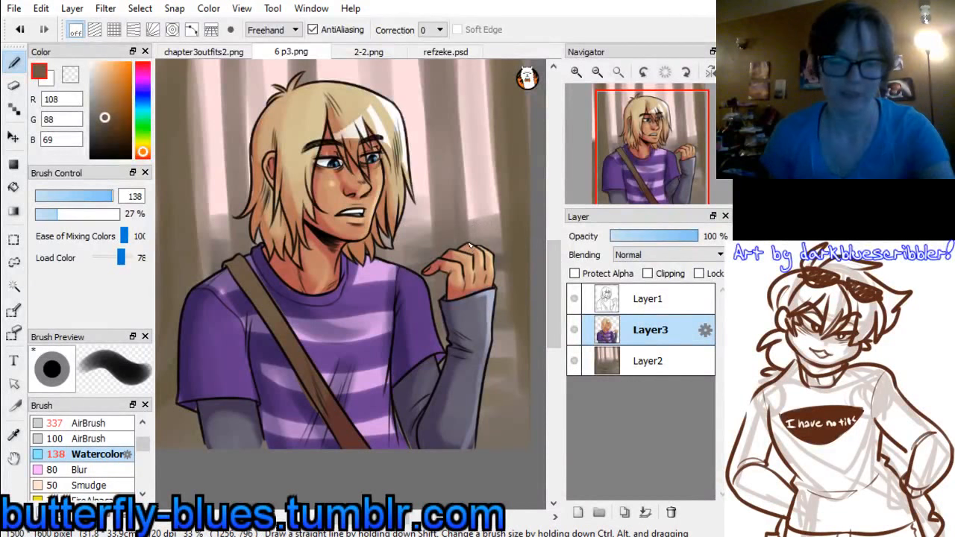
{"action": "left_click_drag", "start_coordinate": [647, 166], "coordinate": [634, 151]}
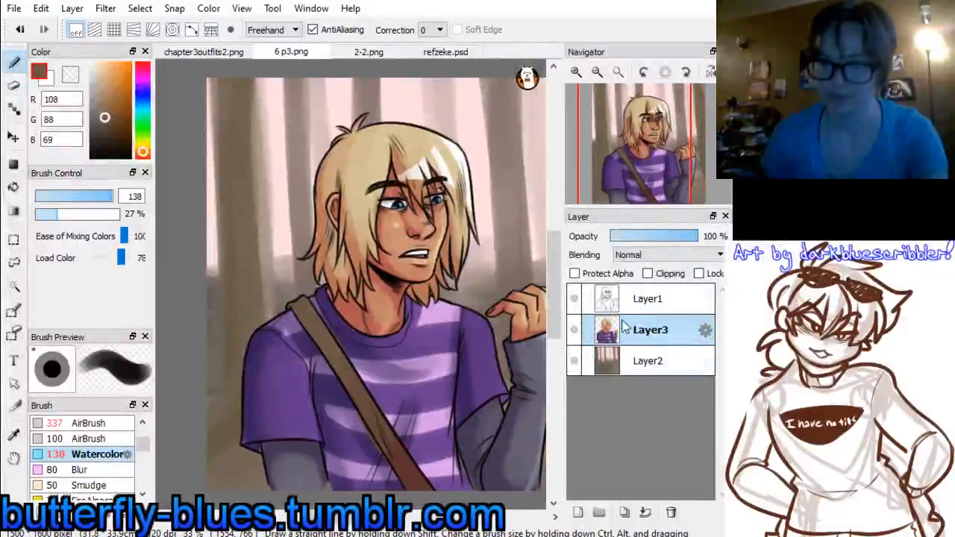
{"action": "left_click", "coordinate": [645, 306]}
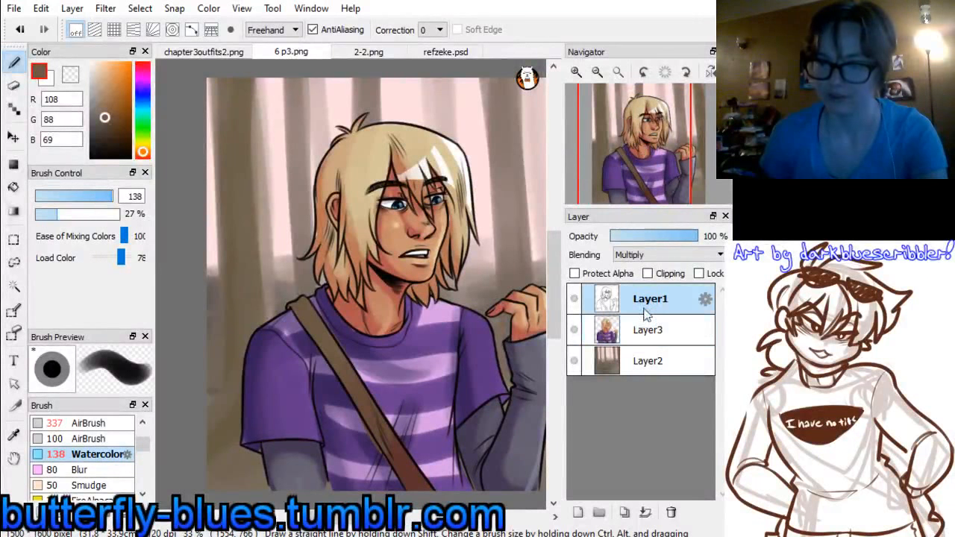
{"action": "mouse_move", "coordinate": [660, 163]}
{"action": "left_mouse_down"}
{"action": "mouse_move", "coordinate": [649, 154]}
{"action": "mouse_move", "coordinate": [645, 164]}
{"action": "left_mouse_up"}
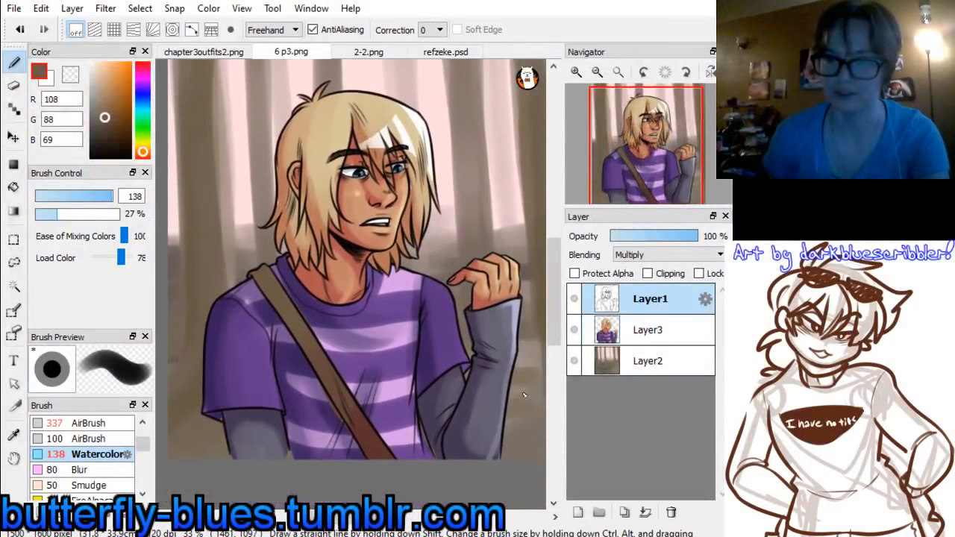
{"action": "left_click", "coordinate": [446, 52]}
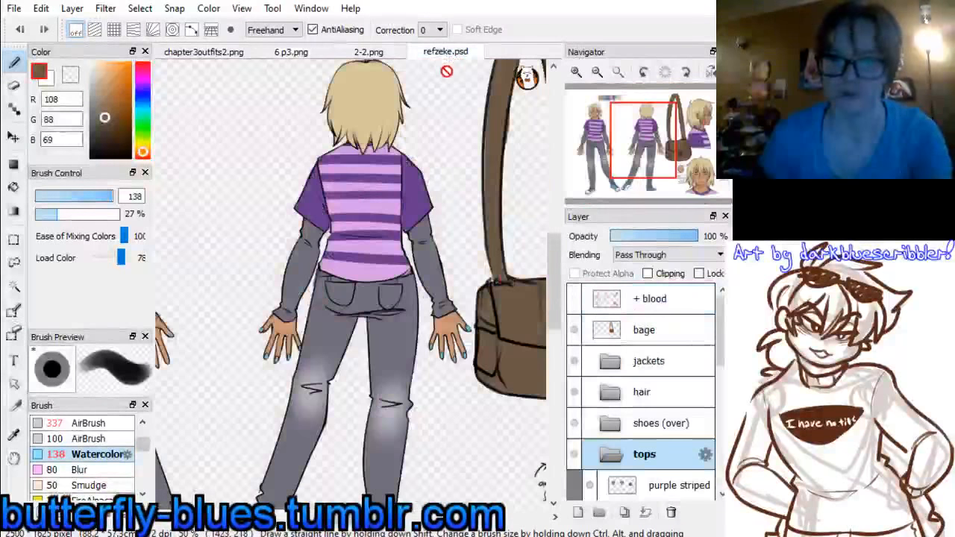
{"action": "left_click_drag", "start_coordinate": [653, 148], "coordinate": [617, 134]}
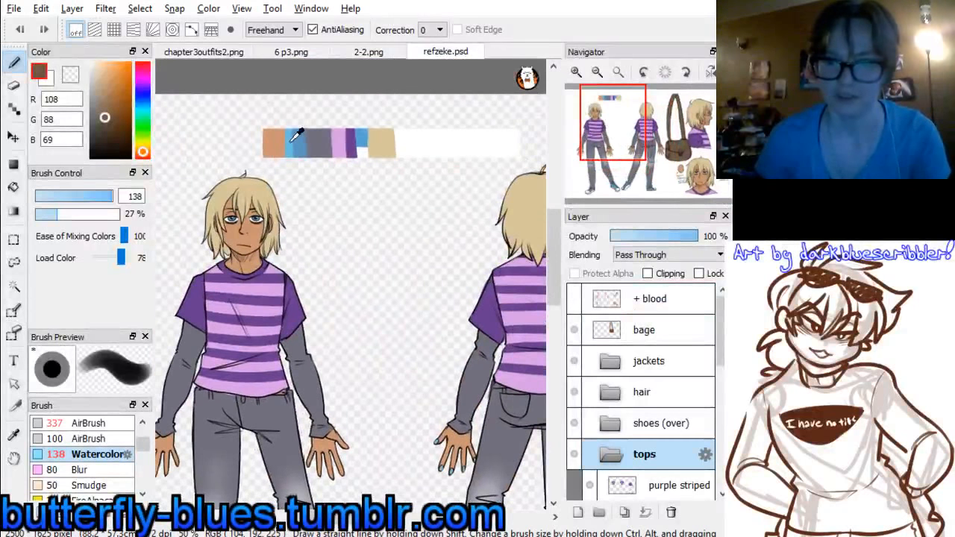
{"action": "left_click", "coordinate": [298, 138], "text": "alt"}
Set the Watercolor brush to size 24 and look over 2-2.png and chapter3outfits2.png
{"action": "left_click", "coordinate": [367, 52]}
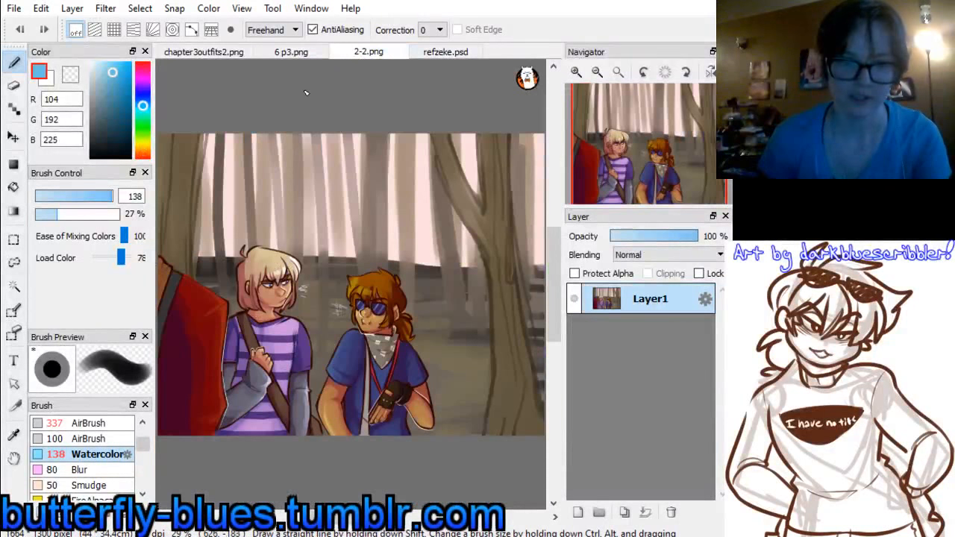
{"action": "left_click", "coordinate": [71, 197]}
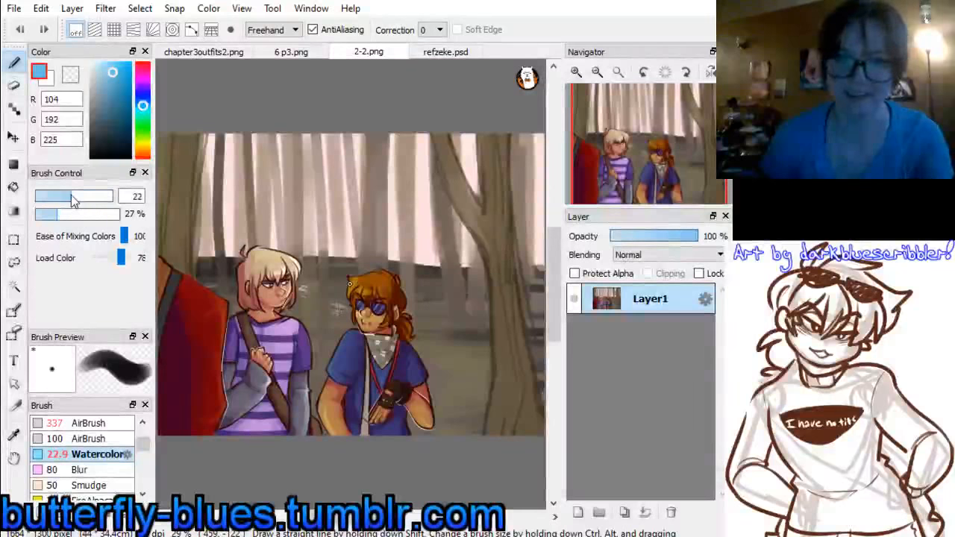
{"action": "left_click", "coordinate": [74, 195]}
{"action": "left_click", "coordinate": [204, 52]}
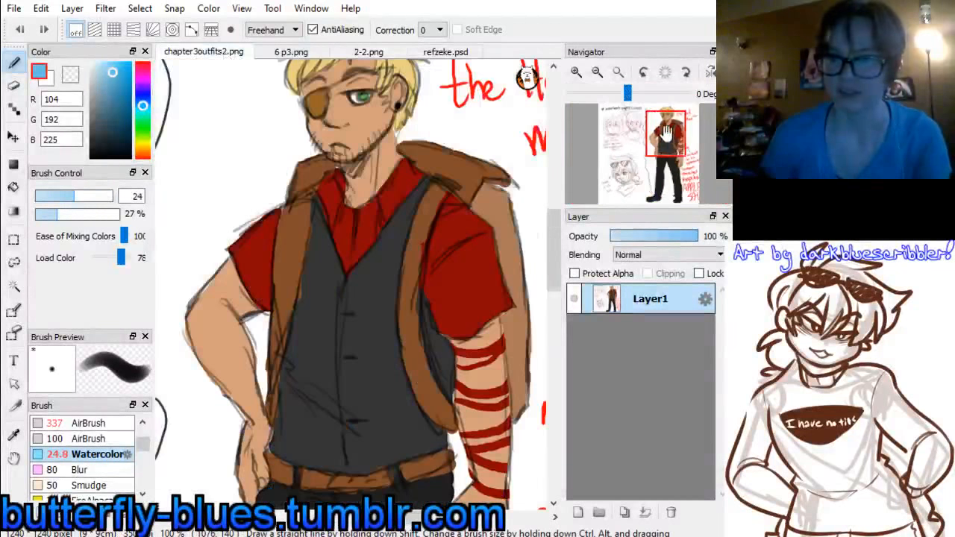
{"action": "left_click_drag", "start_coordinate": [666, 133], "coordinate": [627, 120]}
In 6 p3.png, paint the thumbnail light blue on a new layer above the line art with the Watercolor brush at size 12.4
{"action": "left_click", "coordinate": [291, 52]}
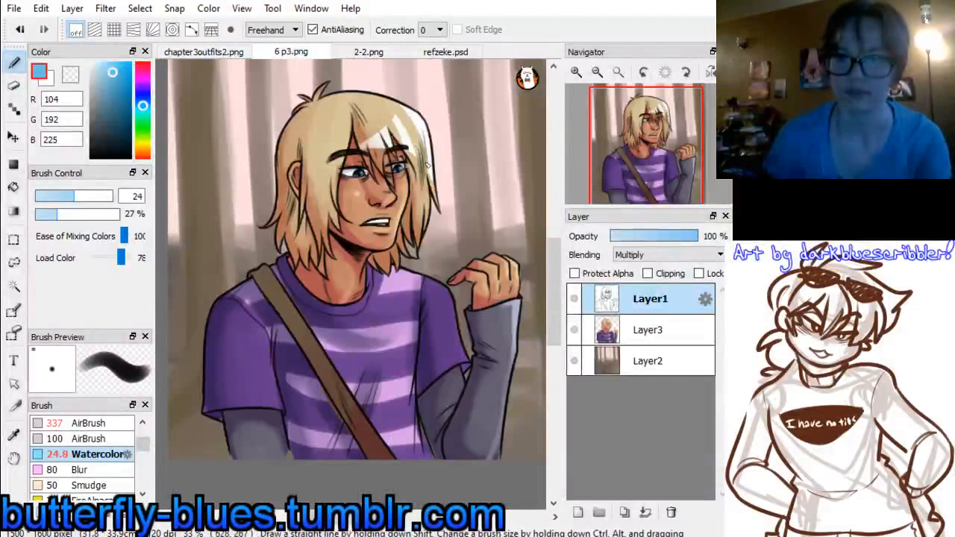
{"action": "left_click", "coordinate": [576, 72]}
{"action": "left_click", "coordinate": [652, 175]}
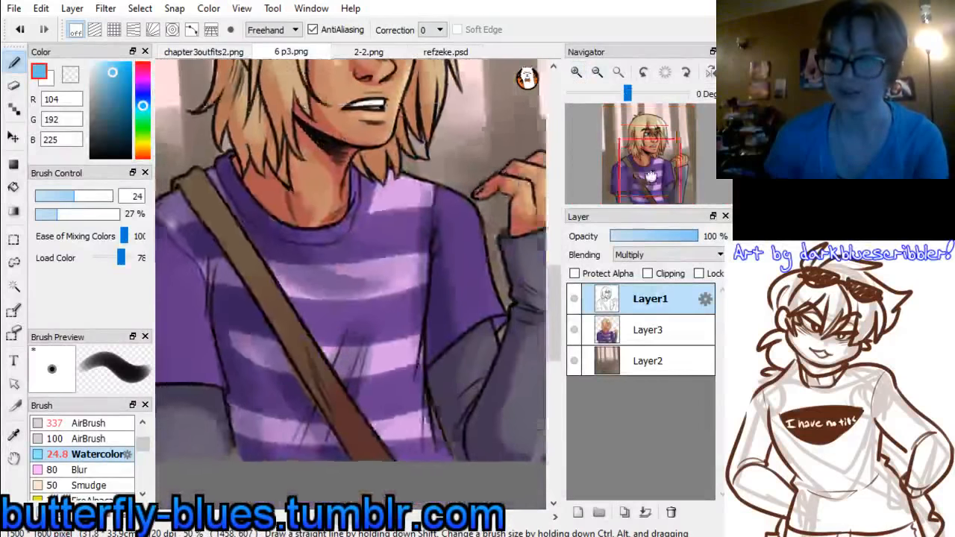
{"action": "left_click_drag", "start_coordinate": [652, 175], "coordinate": [647, 157]}
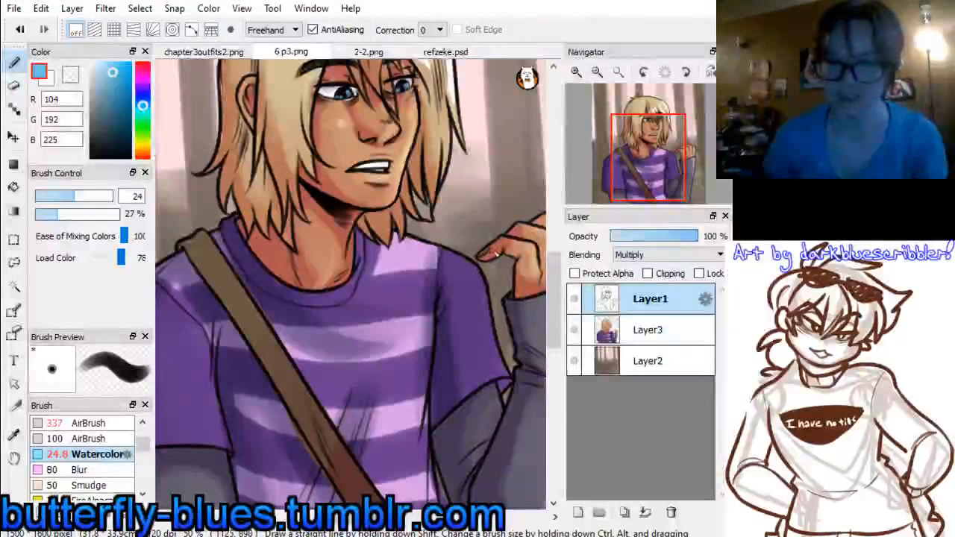
{"action": "left_click", "coordinate": [579, 515]}
{"action": "left_click_drag", "start_coordinate": [484, 258], "coordinate": [491, 249]}
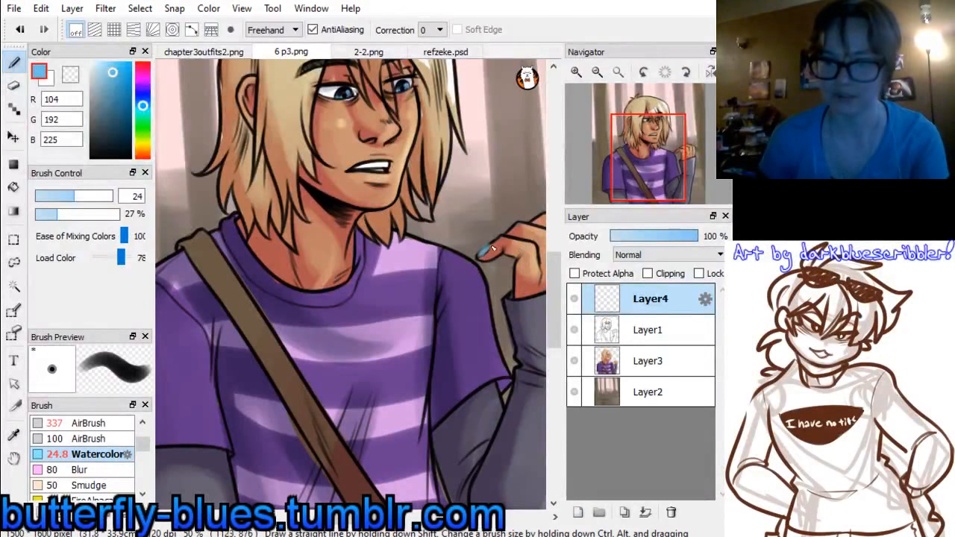
{"action": "key", "text": "ctrl+z"}
{"action": "left_click", "coordinate": [54, 193]}
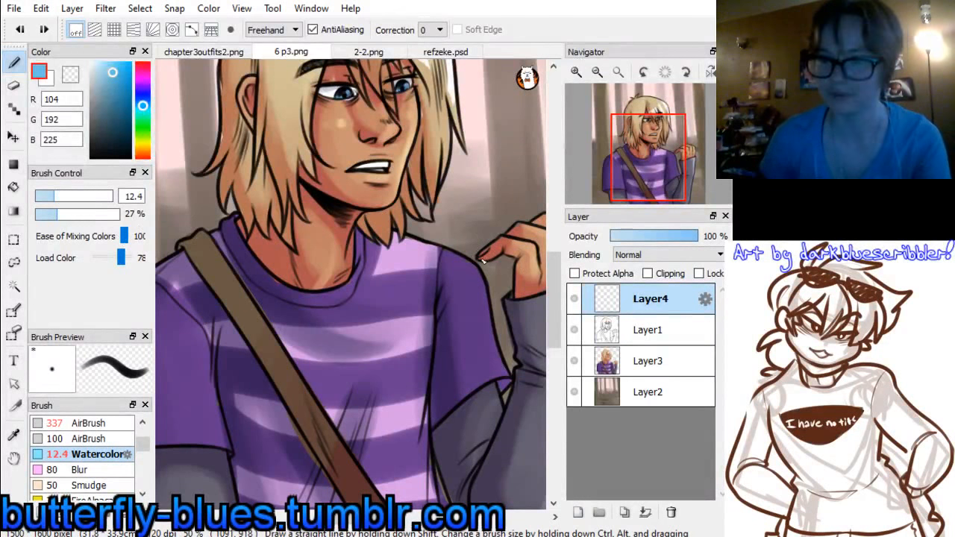
{"action": "key", "text": "ctrl+z"}
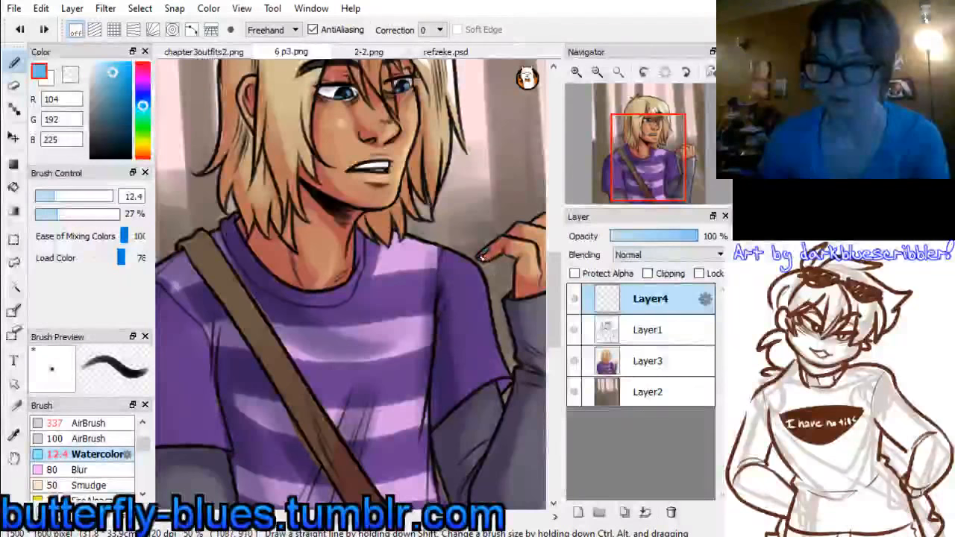
{"action": "left_click_drag", "start_coordinate": [482, 257], "coordinate": [492, 248]}
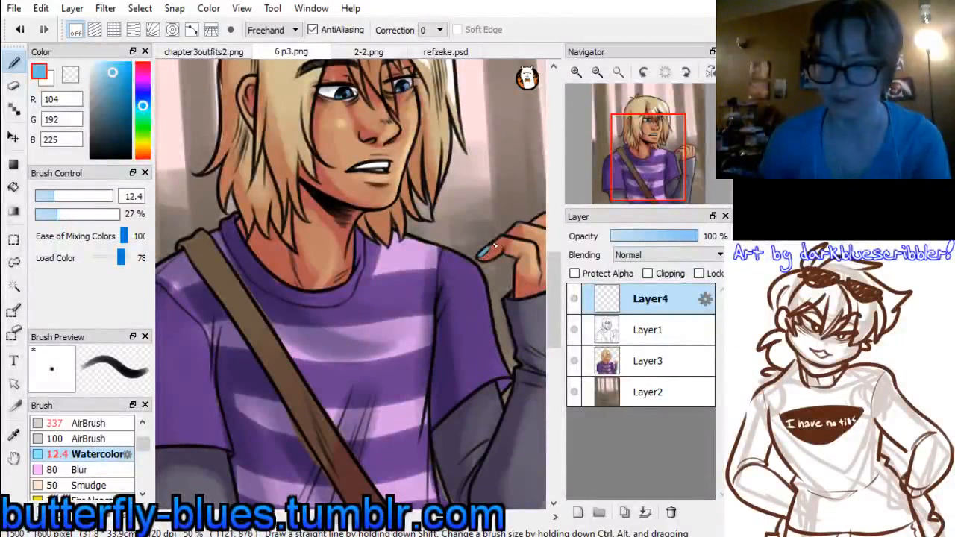
Touch up the irises of the eyes with the same light blue
{"action": "left_click", "coordinate": [666, 167]}
{"action": "left_click_drag", "start_coordinate": [666, 167], "coordinate": [644, 159]}
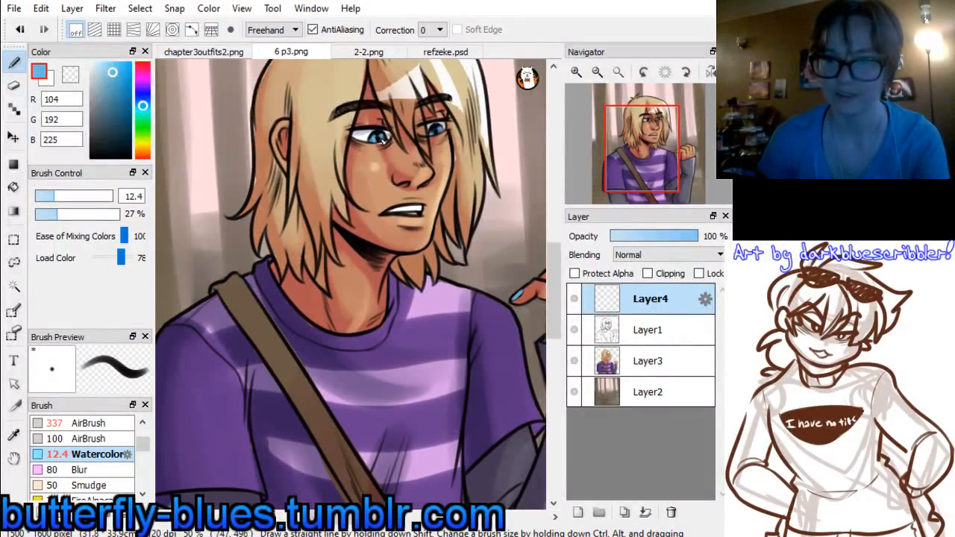
{"action": "left_click_drag", "start_coordinate": [431, 132], "coordinate": [436, 136]}
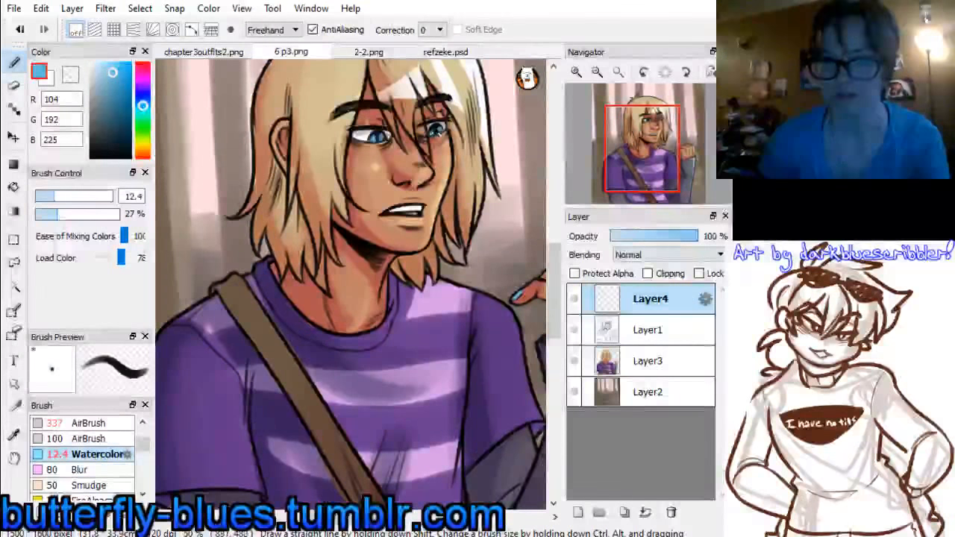
On a new top layer, line the nose, jaw and far cheek in white with the Watercolor brush at size 9.6 and correction 30
{"action": "left_click", "coordinate": [90, 82]}
{"action": "left_click", "coordinate": [91, 64]}
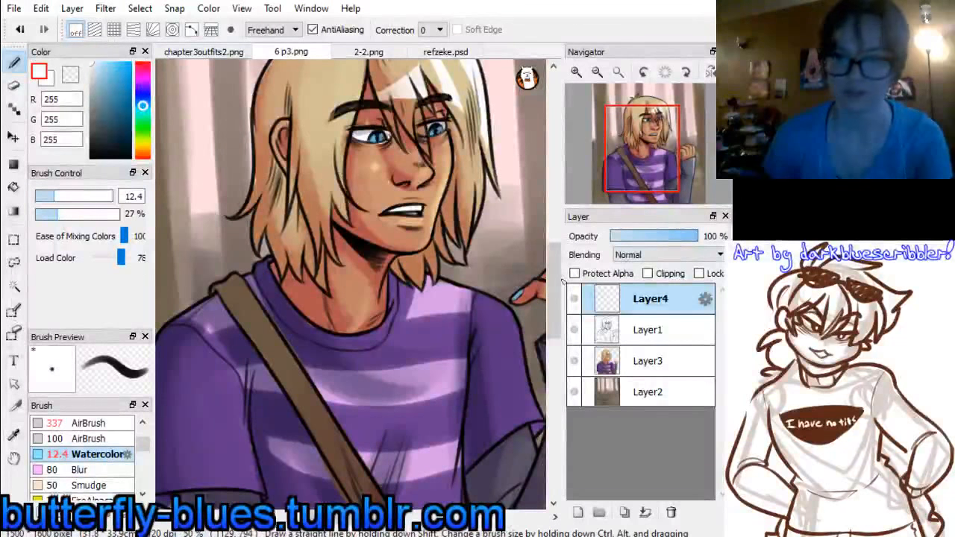
{"action": "left_click", "coordinate": [577, 512]}
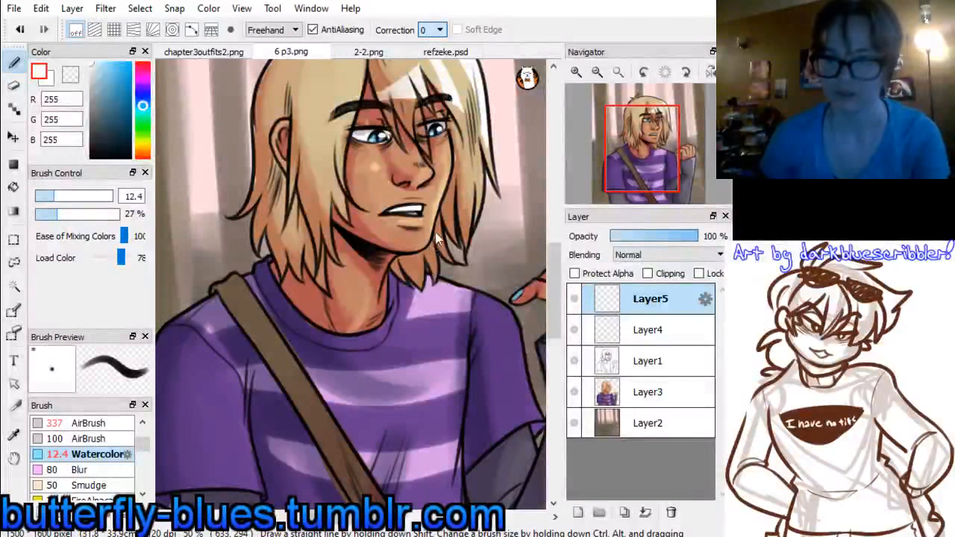
{"action": "left_click", "coordinate": [428, 342]}
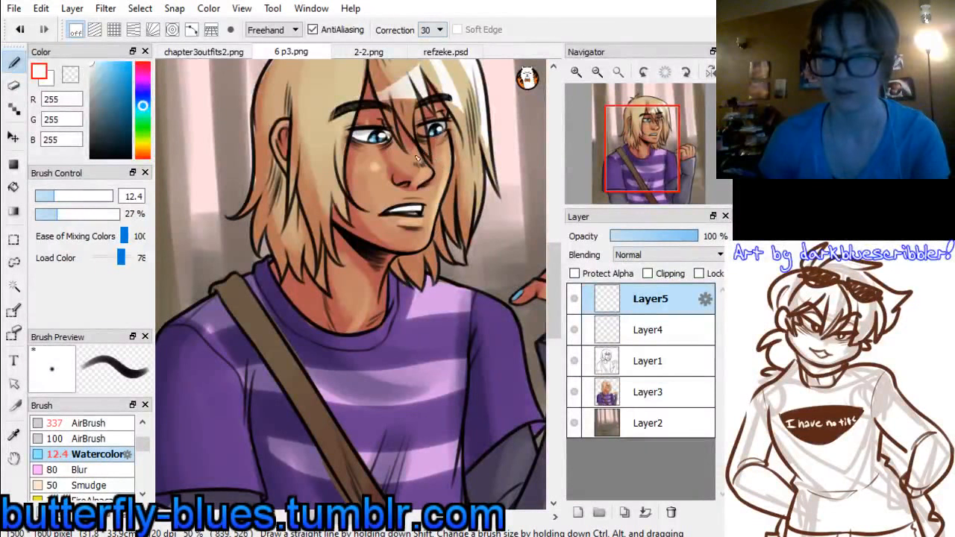
{"action": "key", "text": "ctrl+z"}
{"action": "left_click_drag", "start_coordinate": [49, 197], "coordinate": [50, 196]}
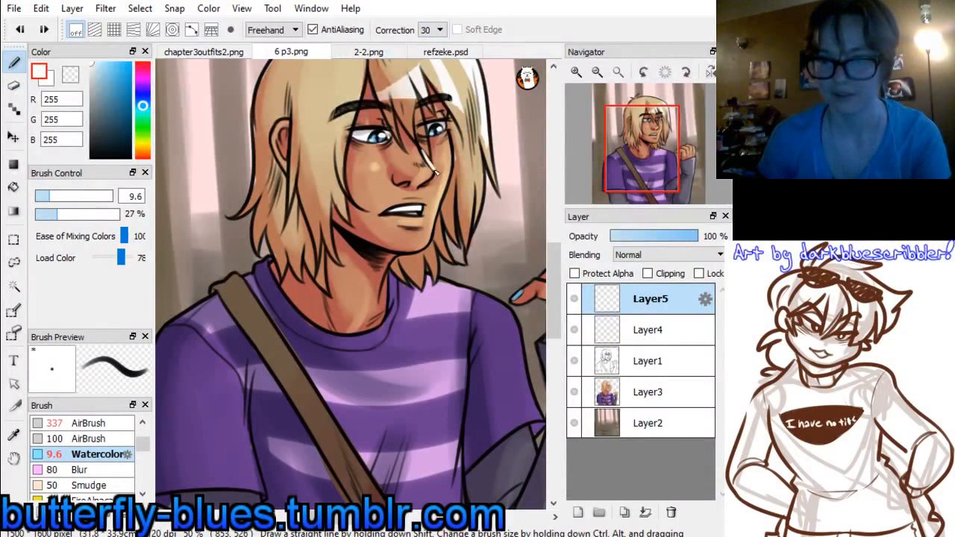
{"action": "left_click_drag", "start_coordinate": [436, 173], "coordinate": [430, 184]}
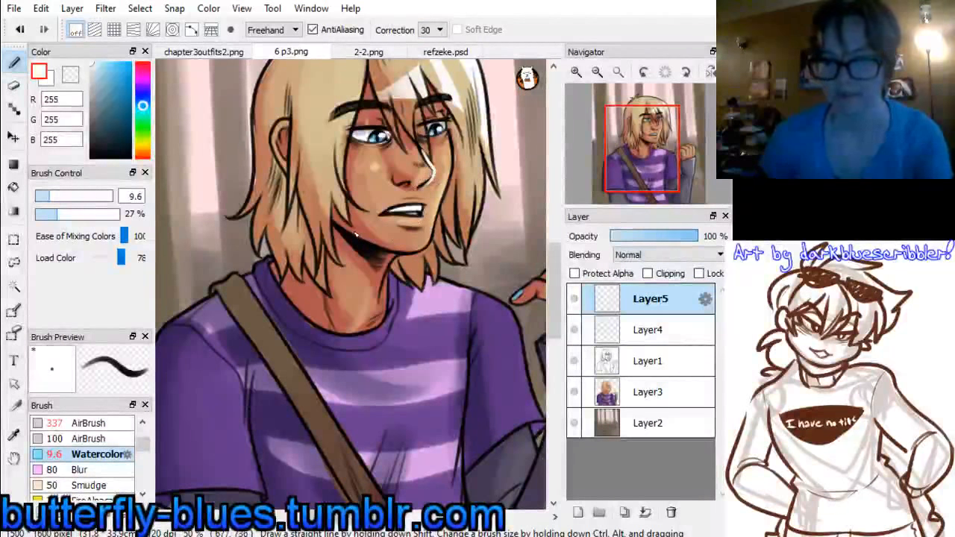
{"action": "mouse_move", "coordinate": [356, 235]}
{"action": "left_mouse_down"}
{"action": "mouse_move", "coordinate": [406, 257]}
{"action": "mouse_move", "coordinate": [447, 223]}
{"action": "left_mouse_up"}
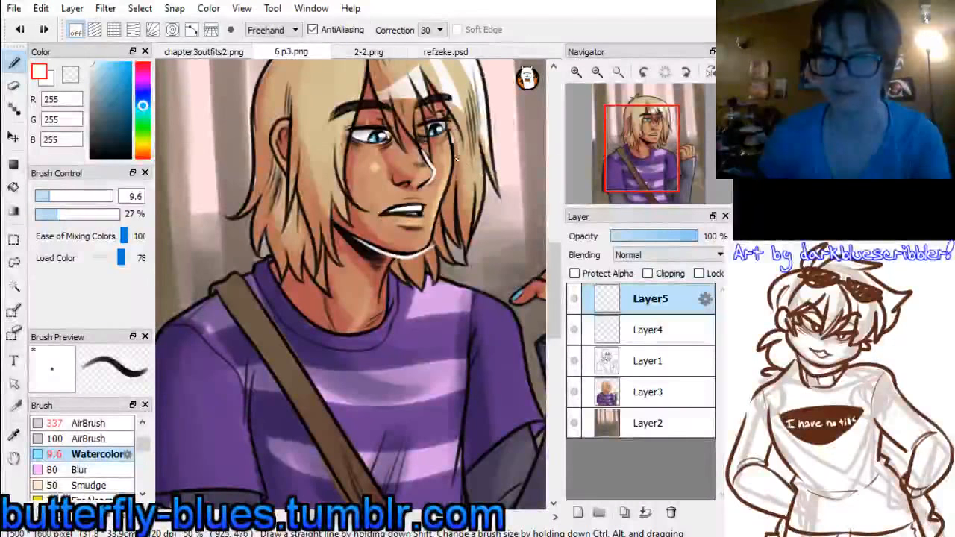
{"action": "mouse_move", "coordinate": [458, 144]}
{"action": "left_mouse_down"}
{"action": "mouse_move", "coordinate": [445, 221]}
{"action": "mouse_move", "coordinate": [428, 254]}
{"action": "left_mouse_up"}
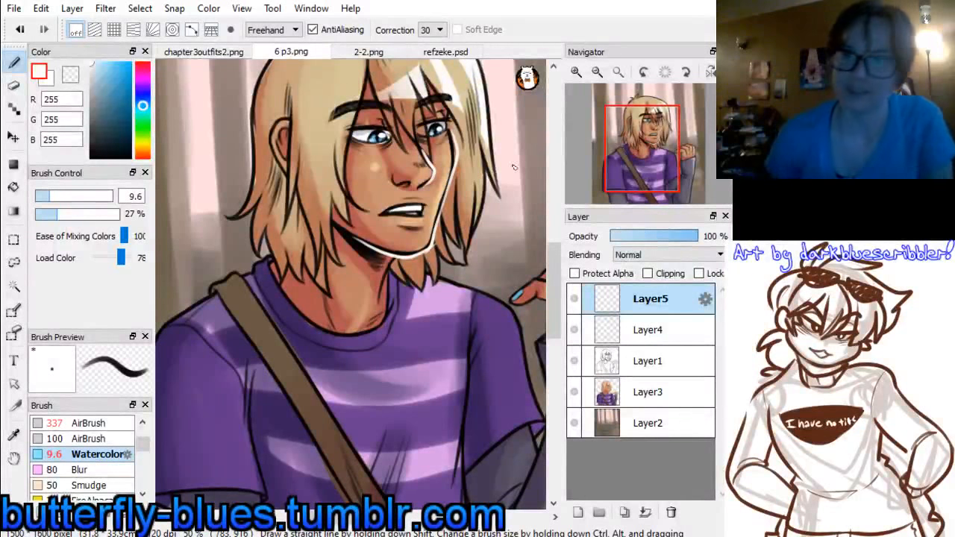
Line the shirt's edge beside the raised arm in white, from the armpit to the bottom of the picture, redoing the first stroke
{"action": "left_click_drag", "start_coordinate": [643, 156], "coordinate": [633, 150]}
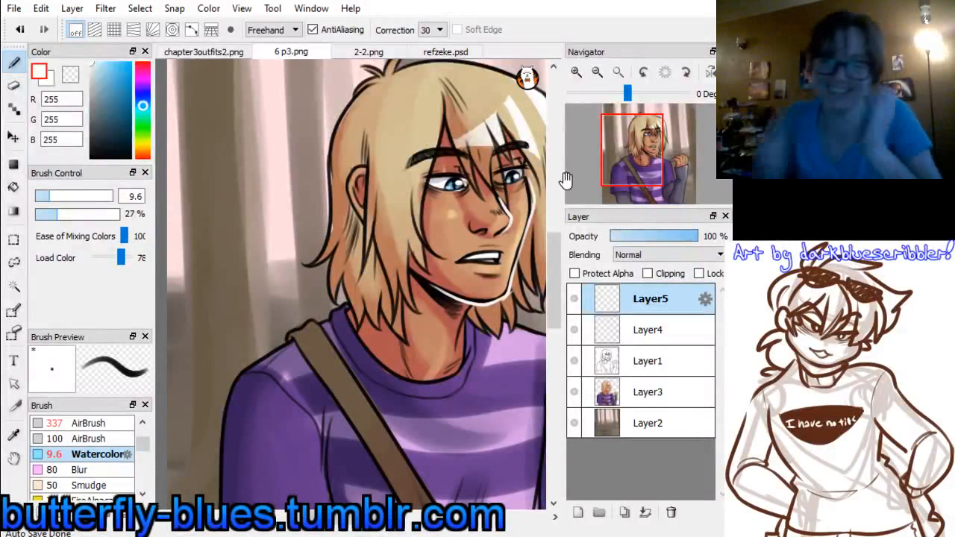
{"action": "left_click_drag", "start_coordinate": [646, 160], "coordinate": [655, 172]}
{"action": "left_click_drag", "start_coordinate": [404, 271], "coordinate": [397, 351]}
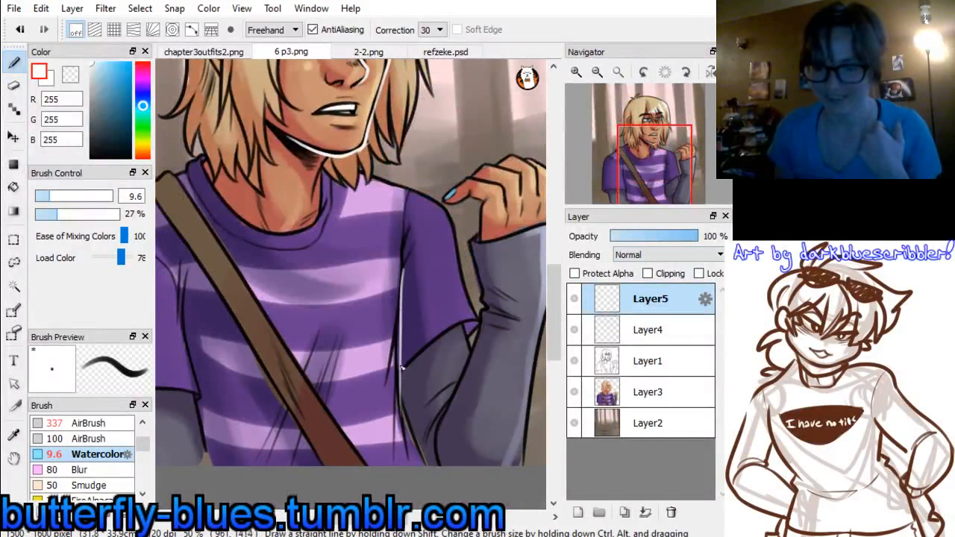
{"action": "key", "text": "ctrl+z"}
{"action": "mouse_move", "coordinate": [405, 270]}
{"action": "left_mouse_down"}
{"action": "mouse_move", "coordinate": [396, 444]}
{"action": "mouse_move", "coordinate": [398, 410]}
{"action": "left_mouse_up"}
{"action": "left_click_drag", "start_coordinate": [400, 360], "coordinate": [409, 461]}
{"action": "left_click_drag", "start_coordinate": [400, 361], "coordinate": [432, 466]}
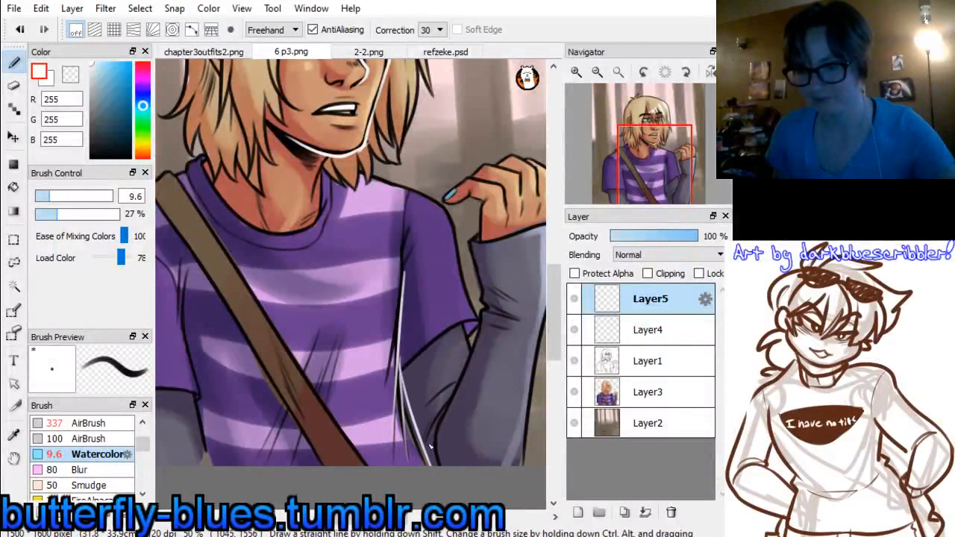
{"action": "left_click_drag", "start_coordinate": [403, 354], "coordinate": [400, 382]}
{"action": "left_click_drag", "start_coordinate": [658, 173], "coordinate": [650, 148]}
{"action": "left_click", "coordinate": [597, 71]}
{"action": "left_click", "coordinate": [598, 71]}
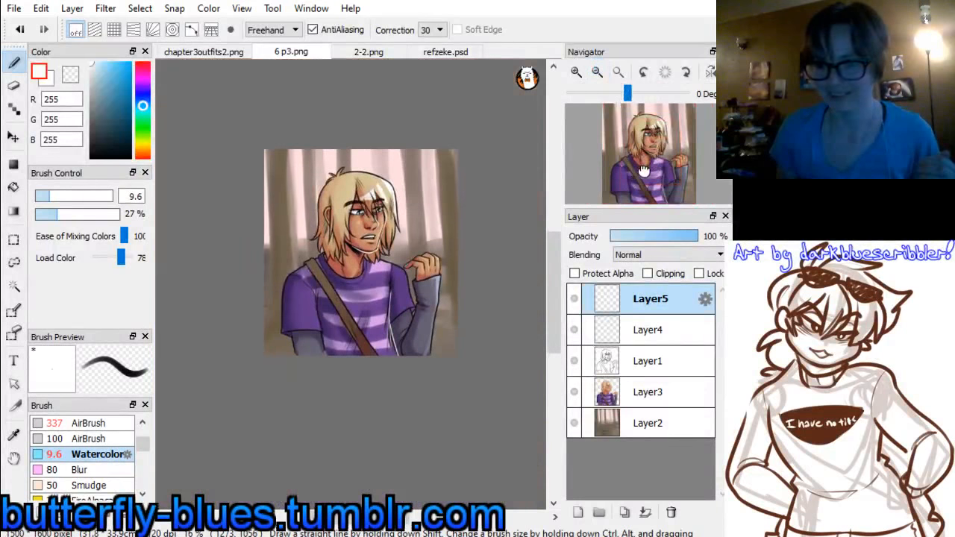